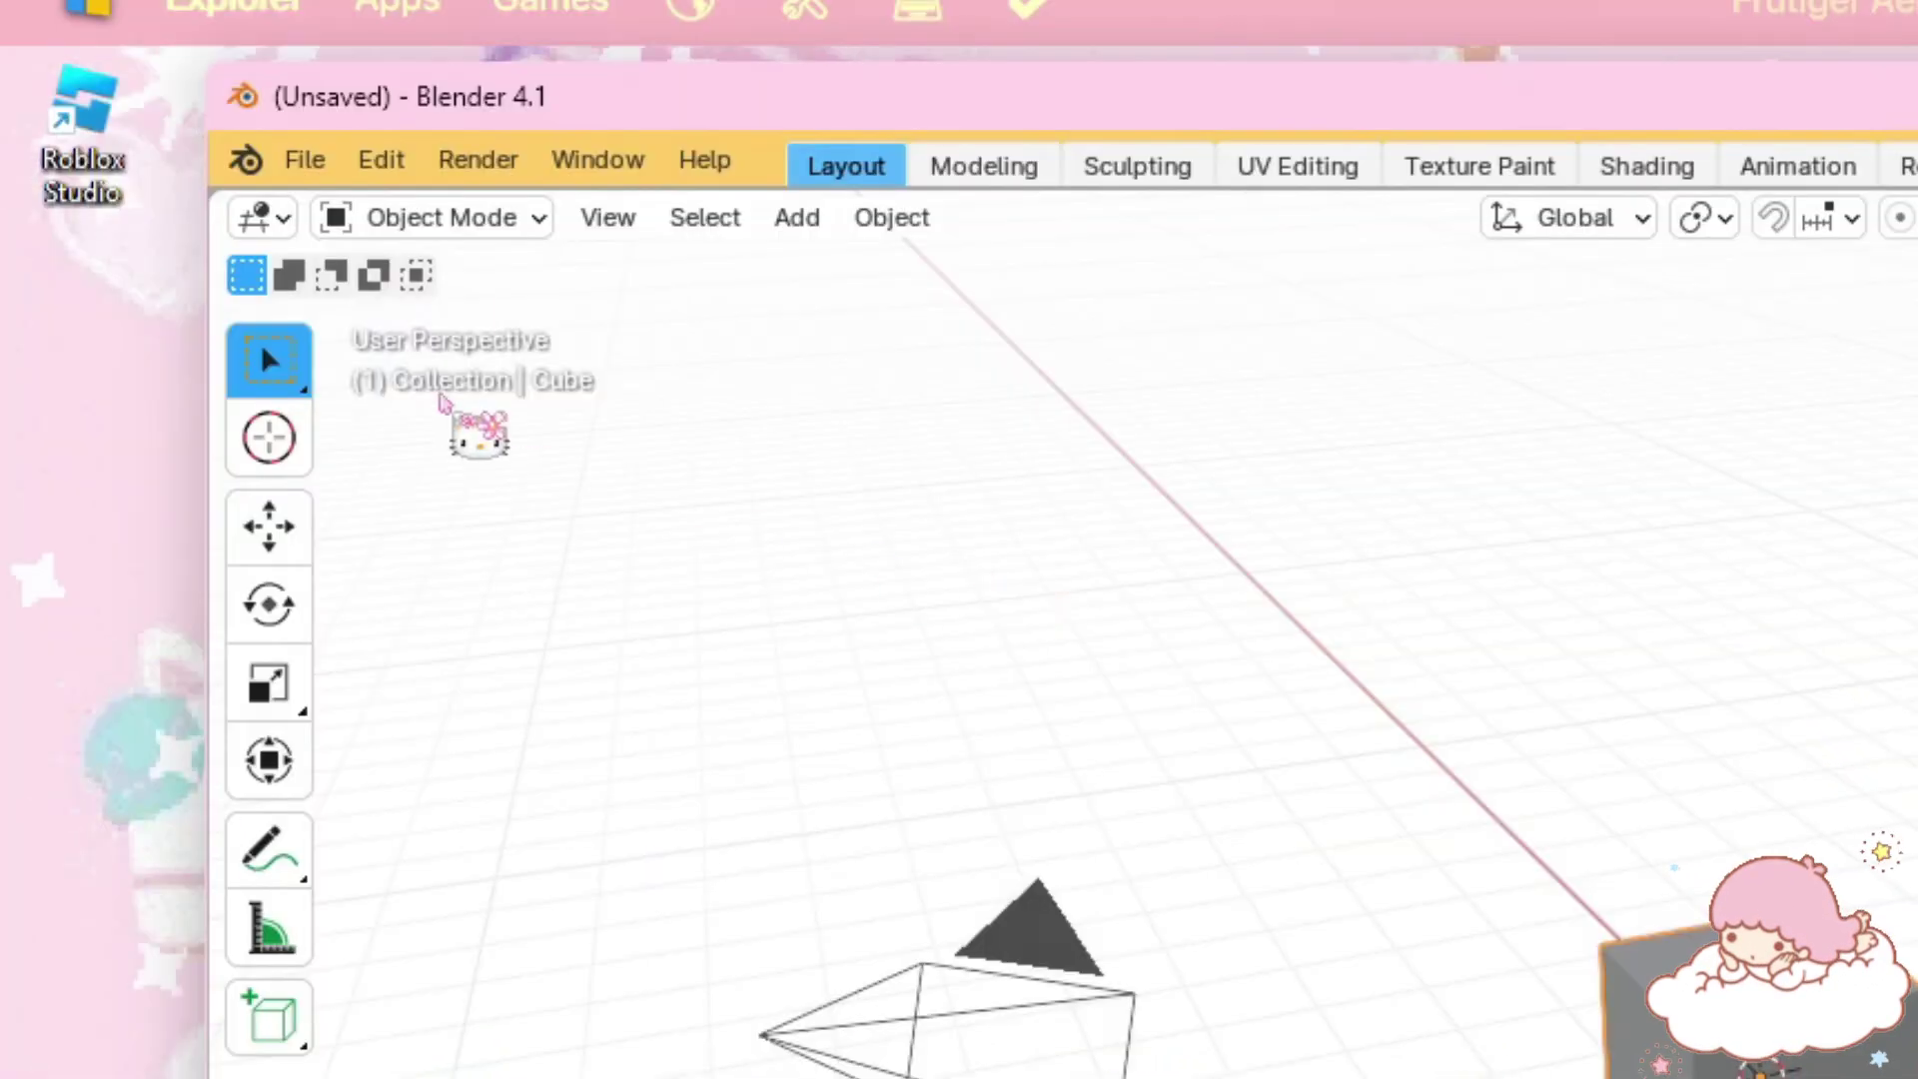
# Enable the Object: Roblox Starter Rigs add-on in the preferences, and close the preferences.
pyautogui.click(384, 160)
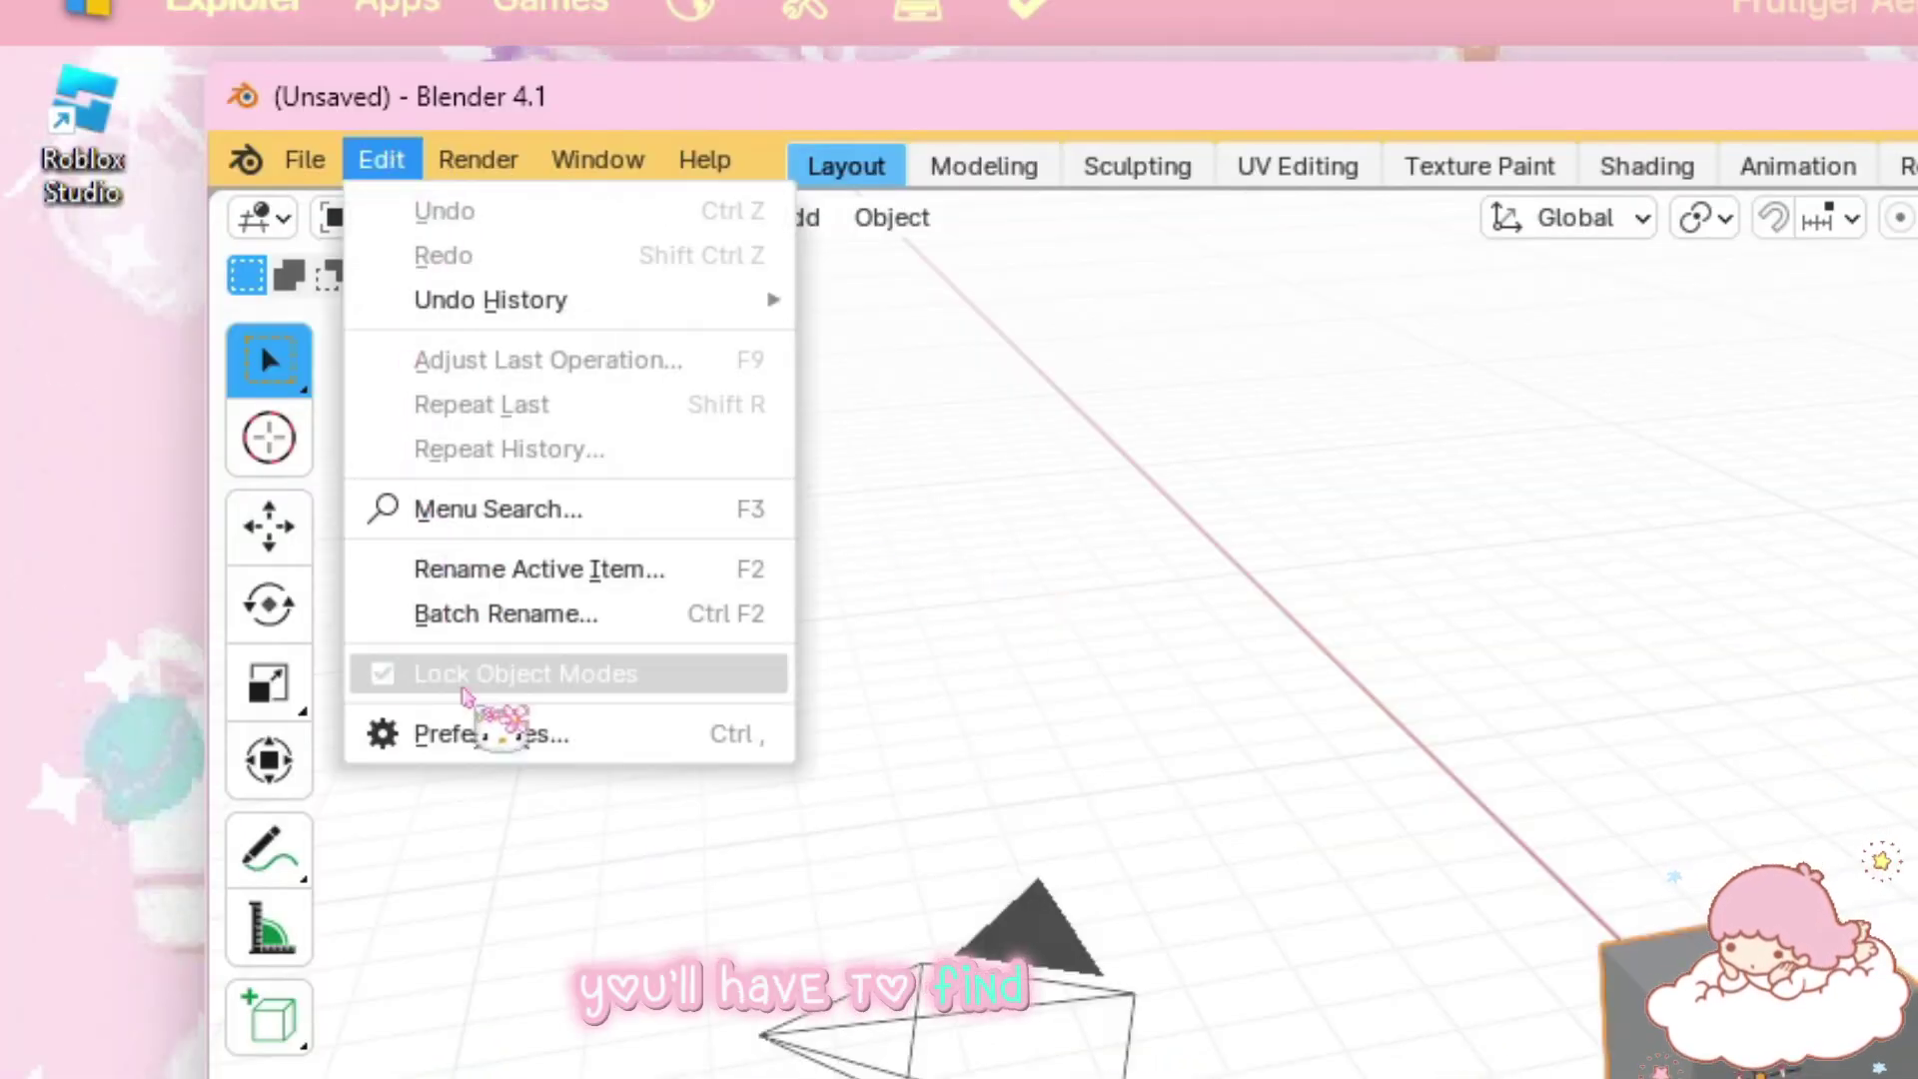
pyautogui.click(474, 733)
pyautogui.moveTo(287, 75); pyautogui.dragTo(585, 171)
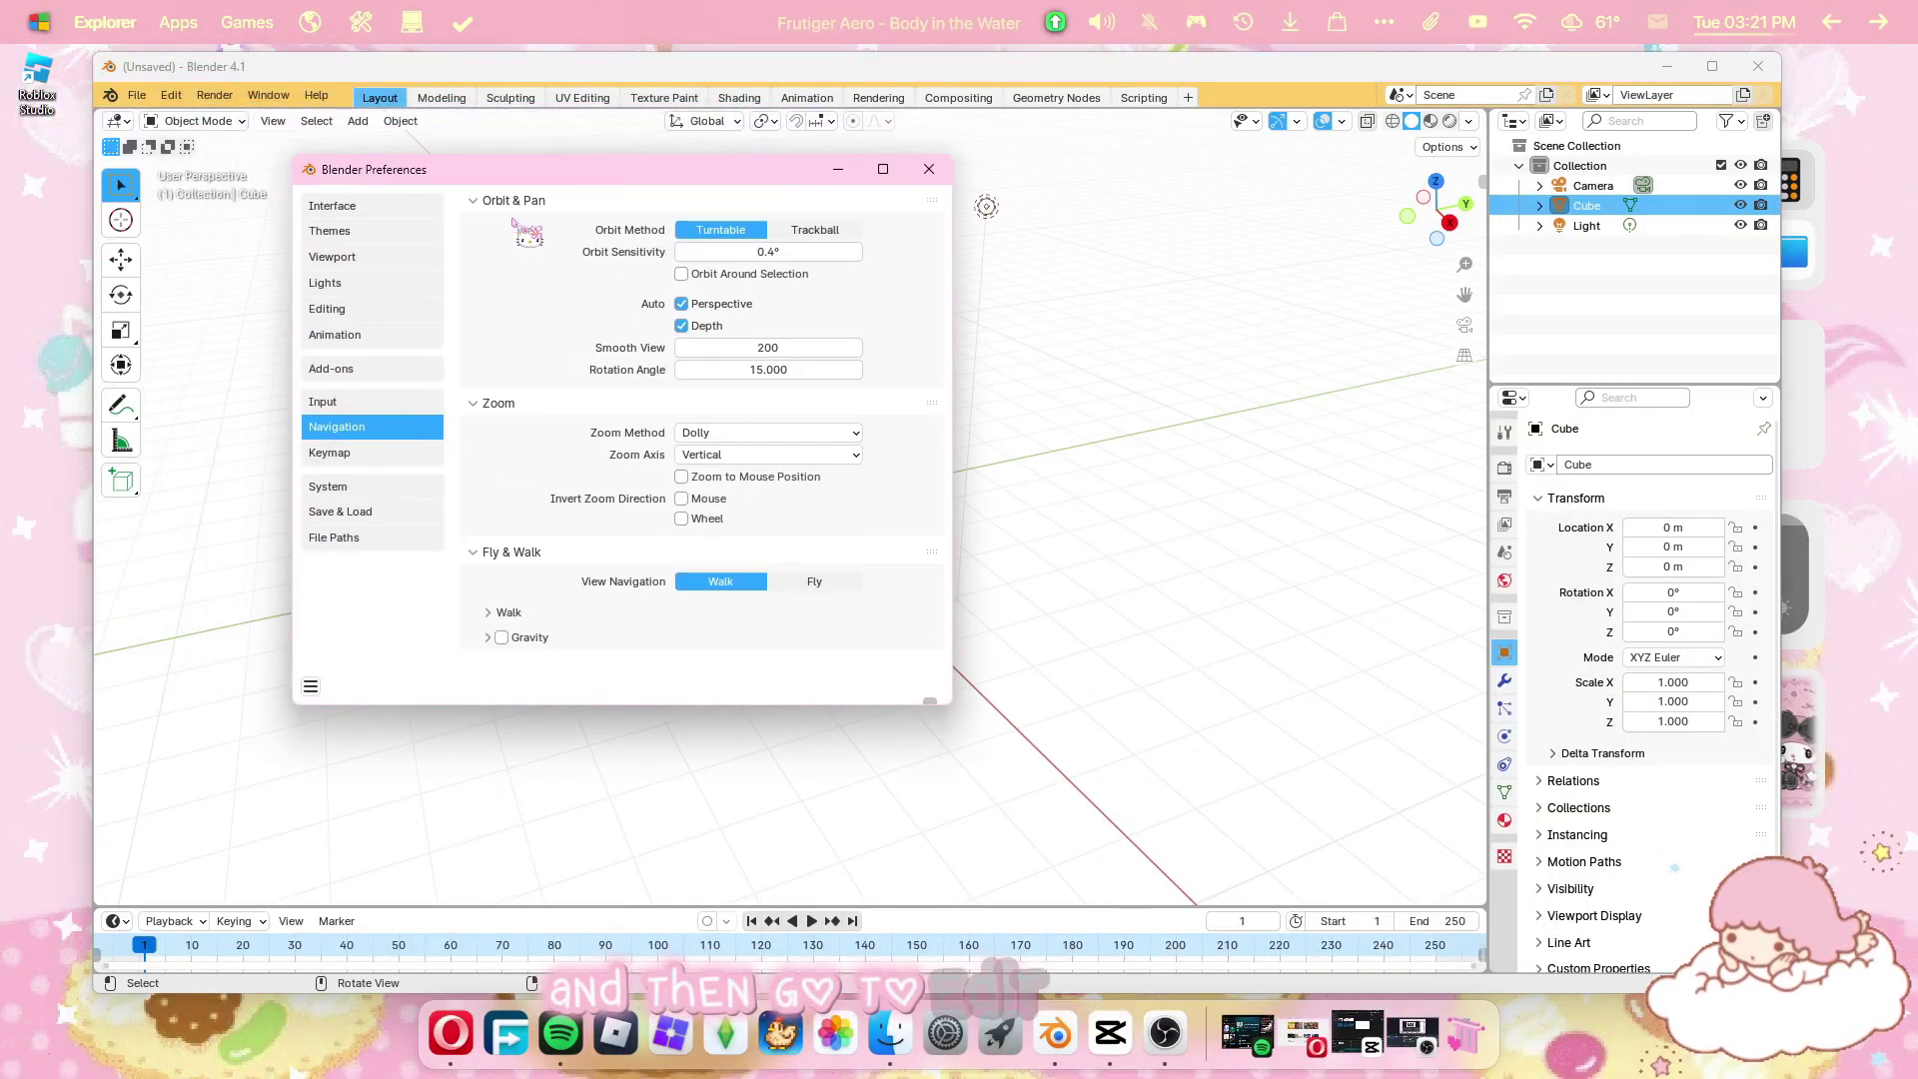
pyautogui.click(371, 372)
pyautogui.scroll(-8, 704, 329)
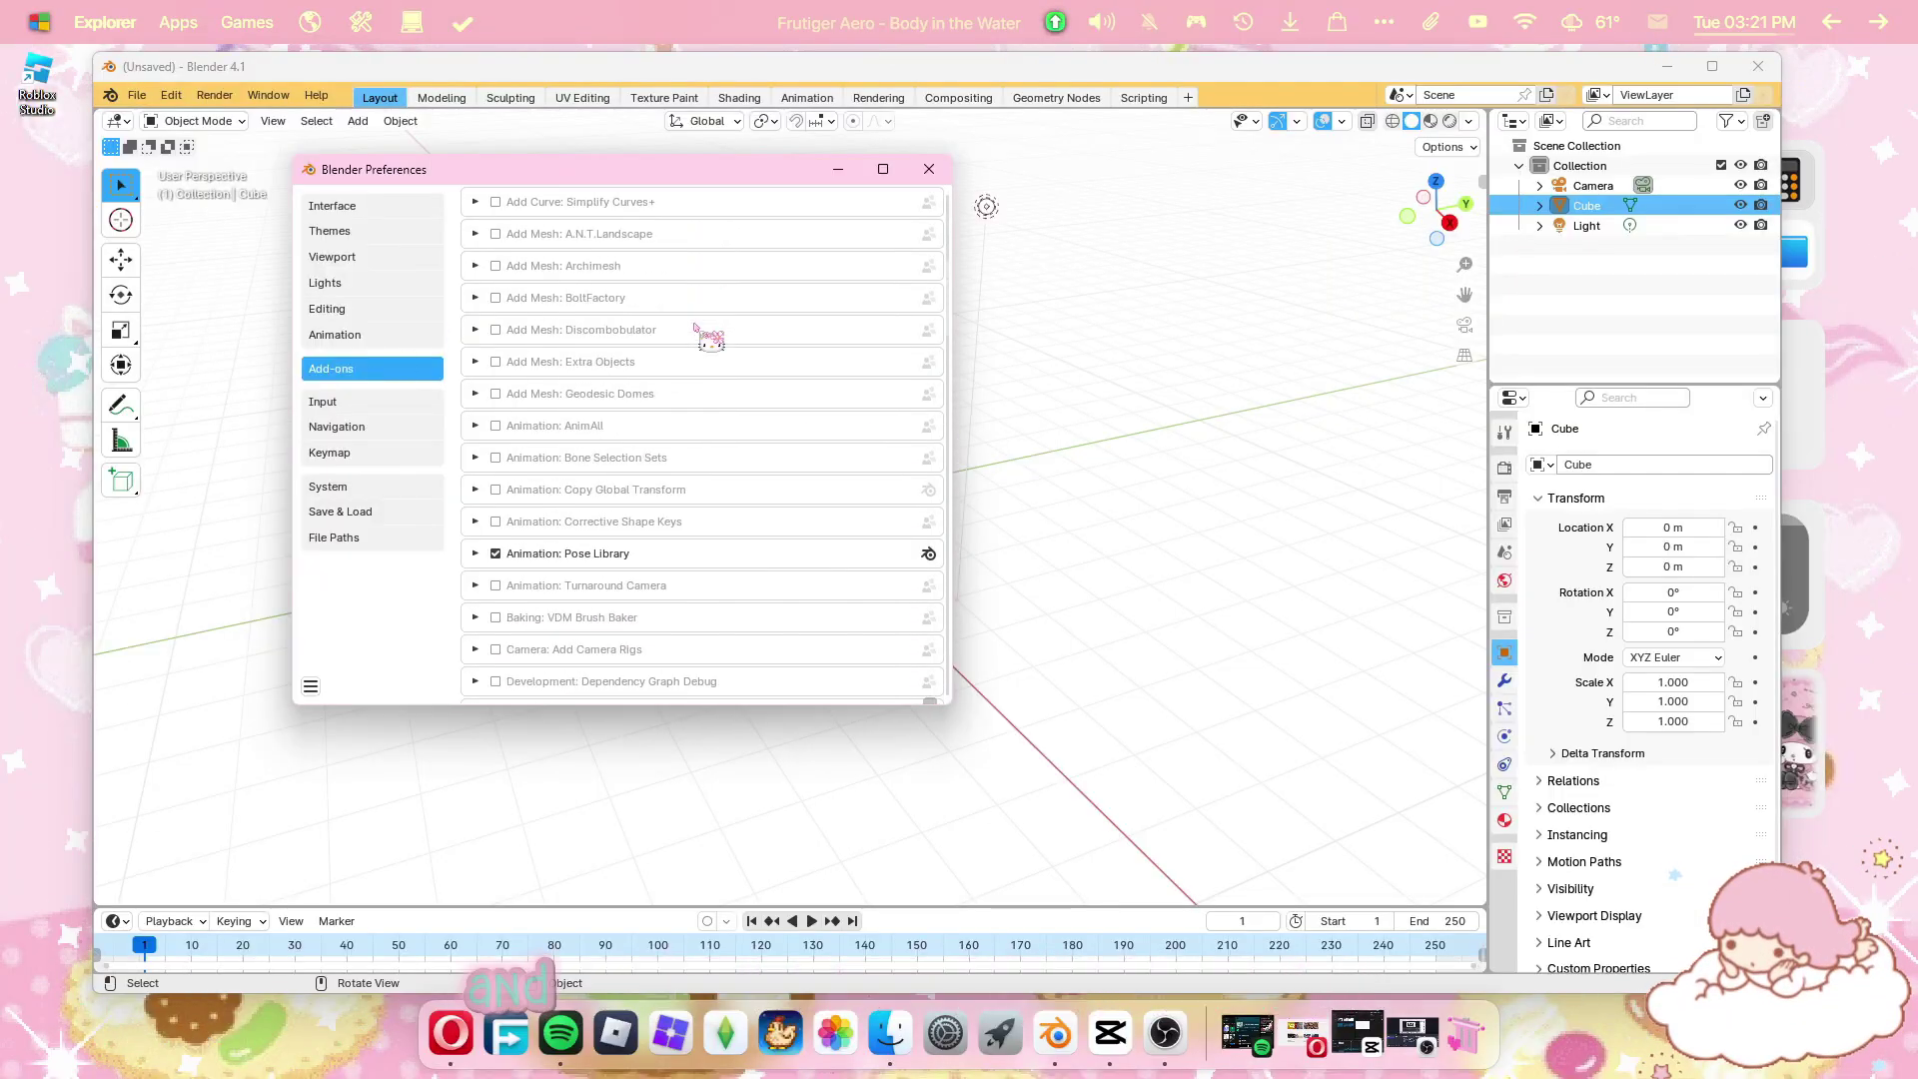
pyautogui.scroll(-20, 695, 326)
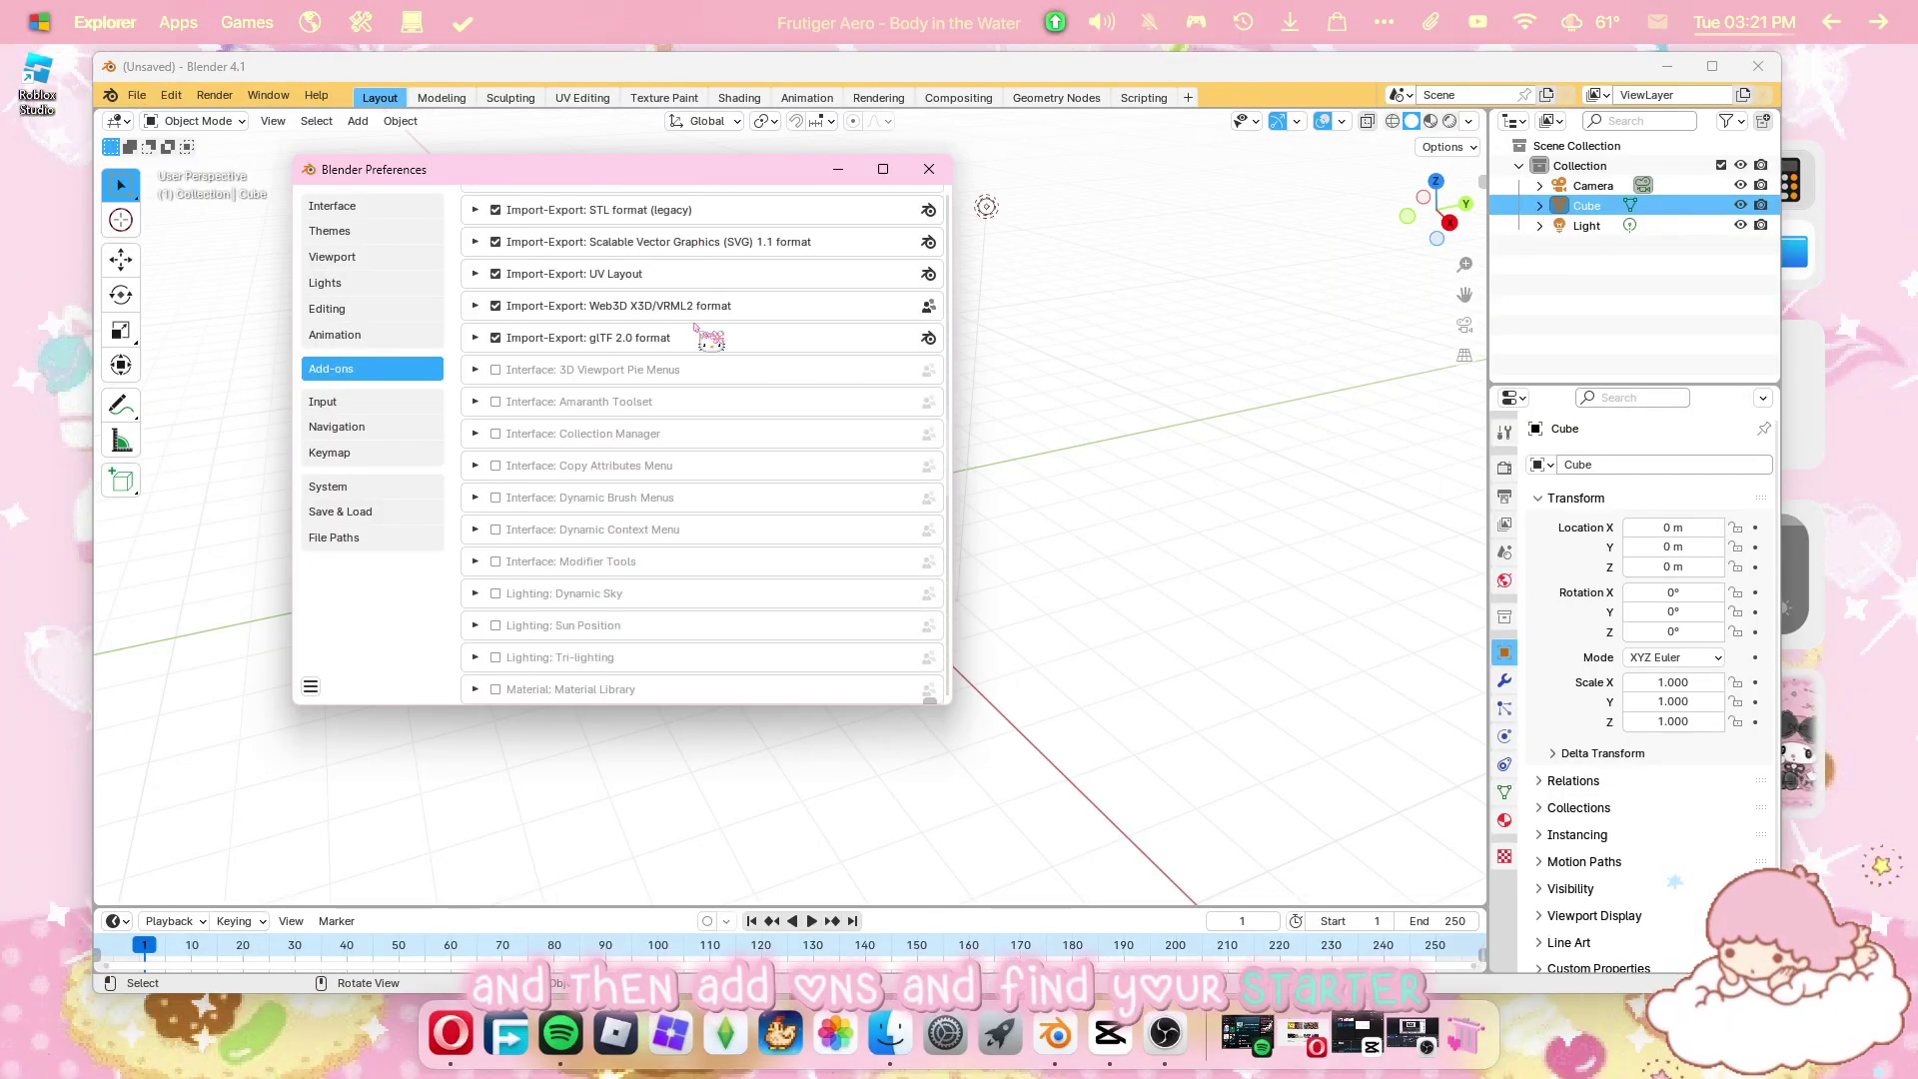
pyautogui.scroll(-15, 704, 330)
pyautogui.click(494, 386)
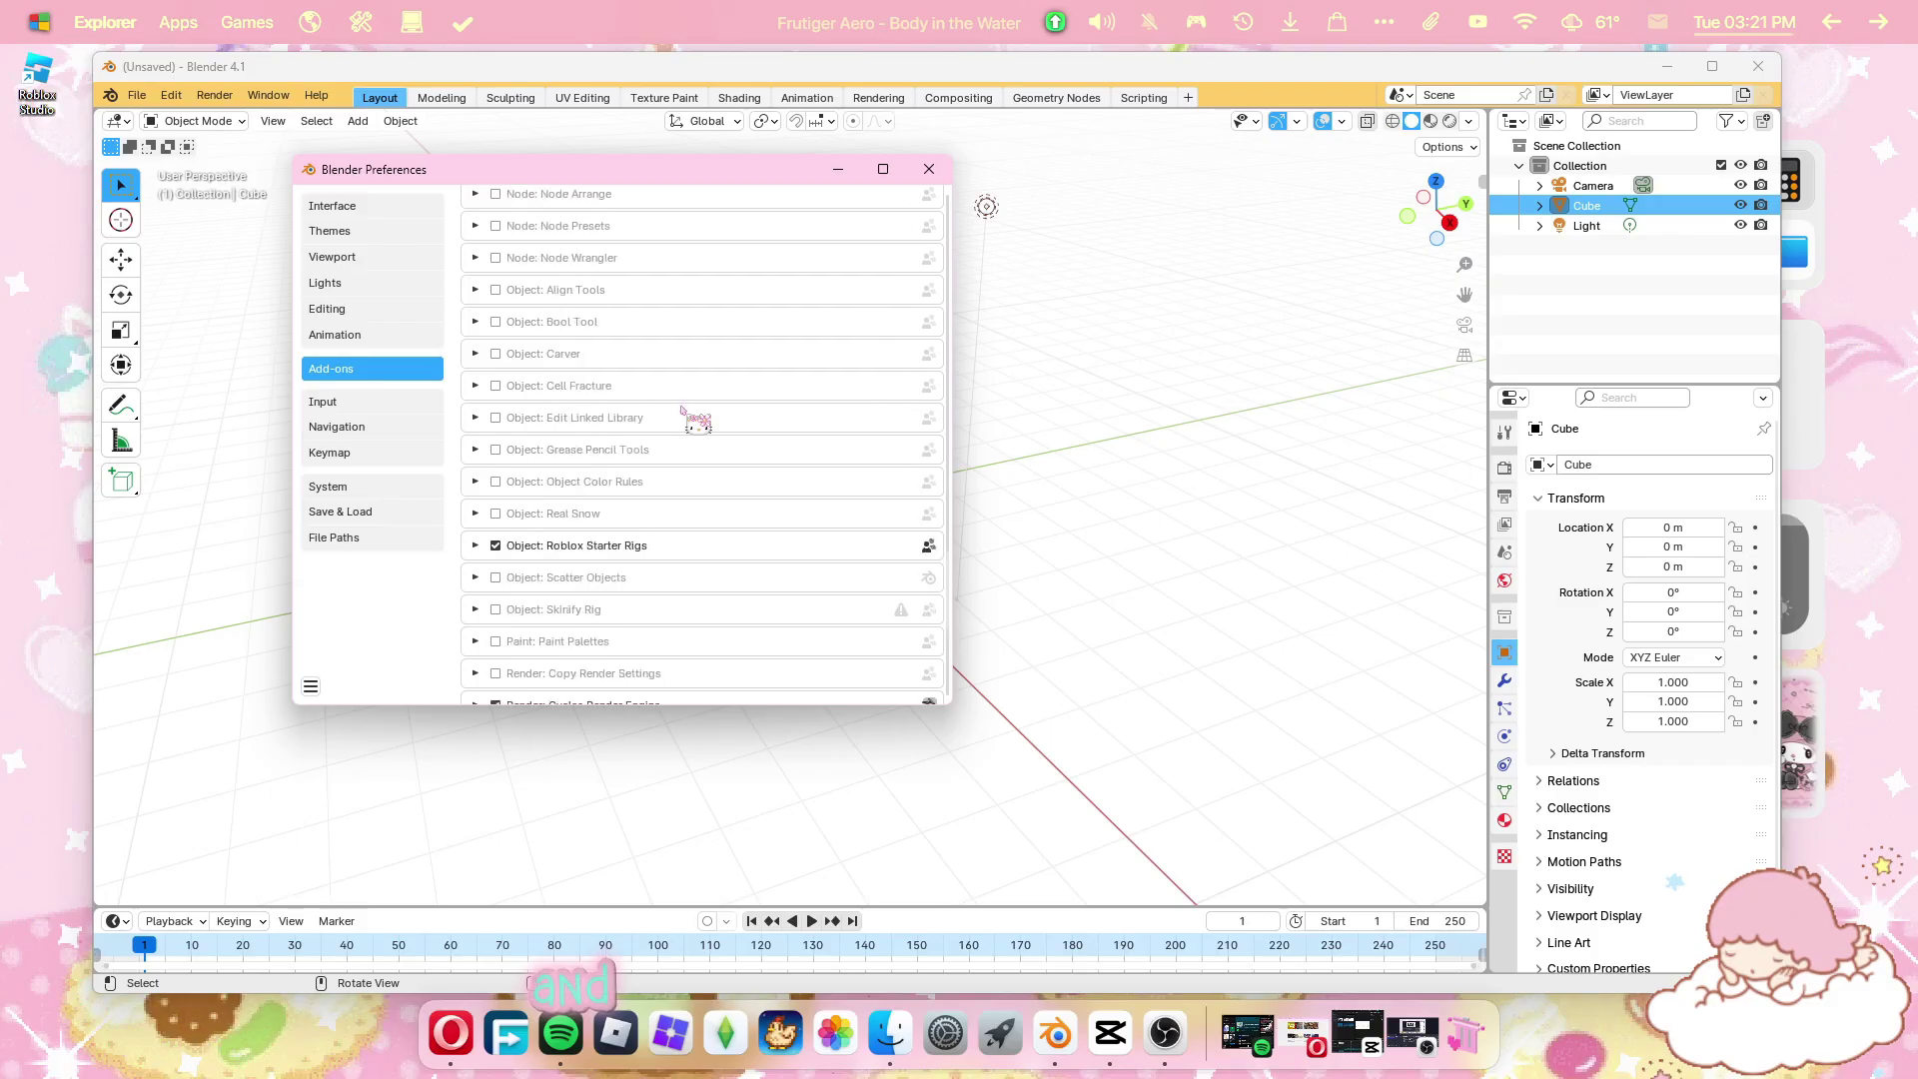
pyautogui.scroll(20, 1149, 565)
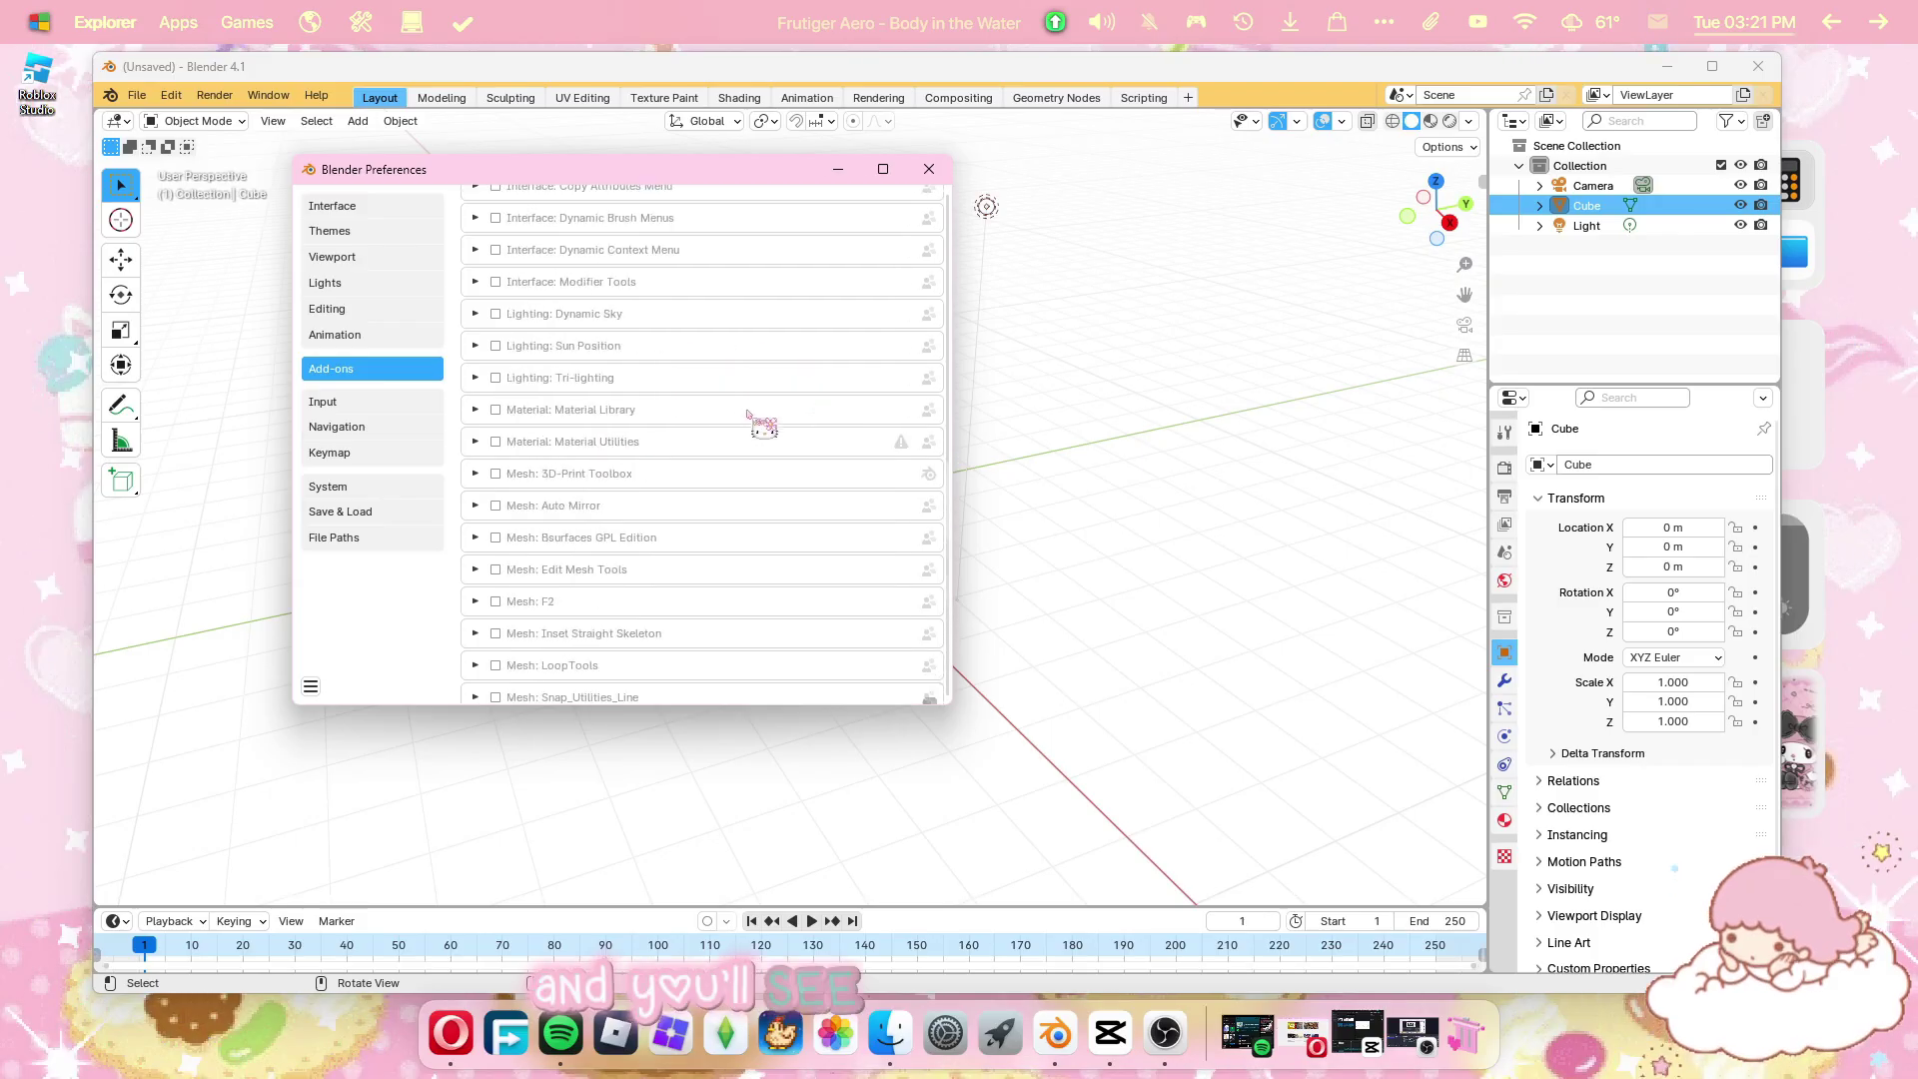
pyautogui.scroll(8, 764, 404)
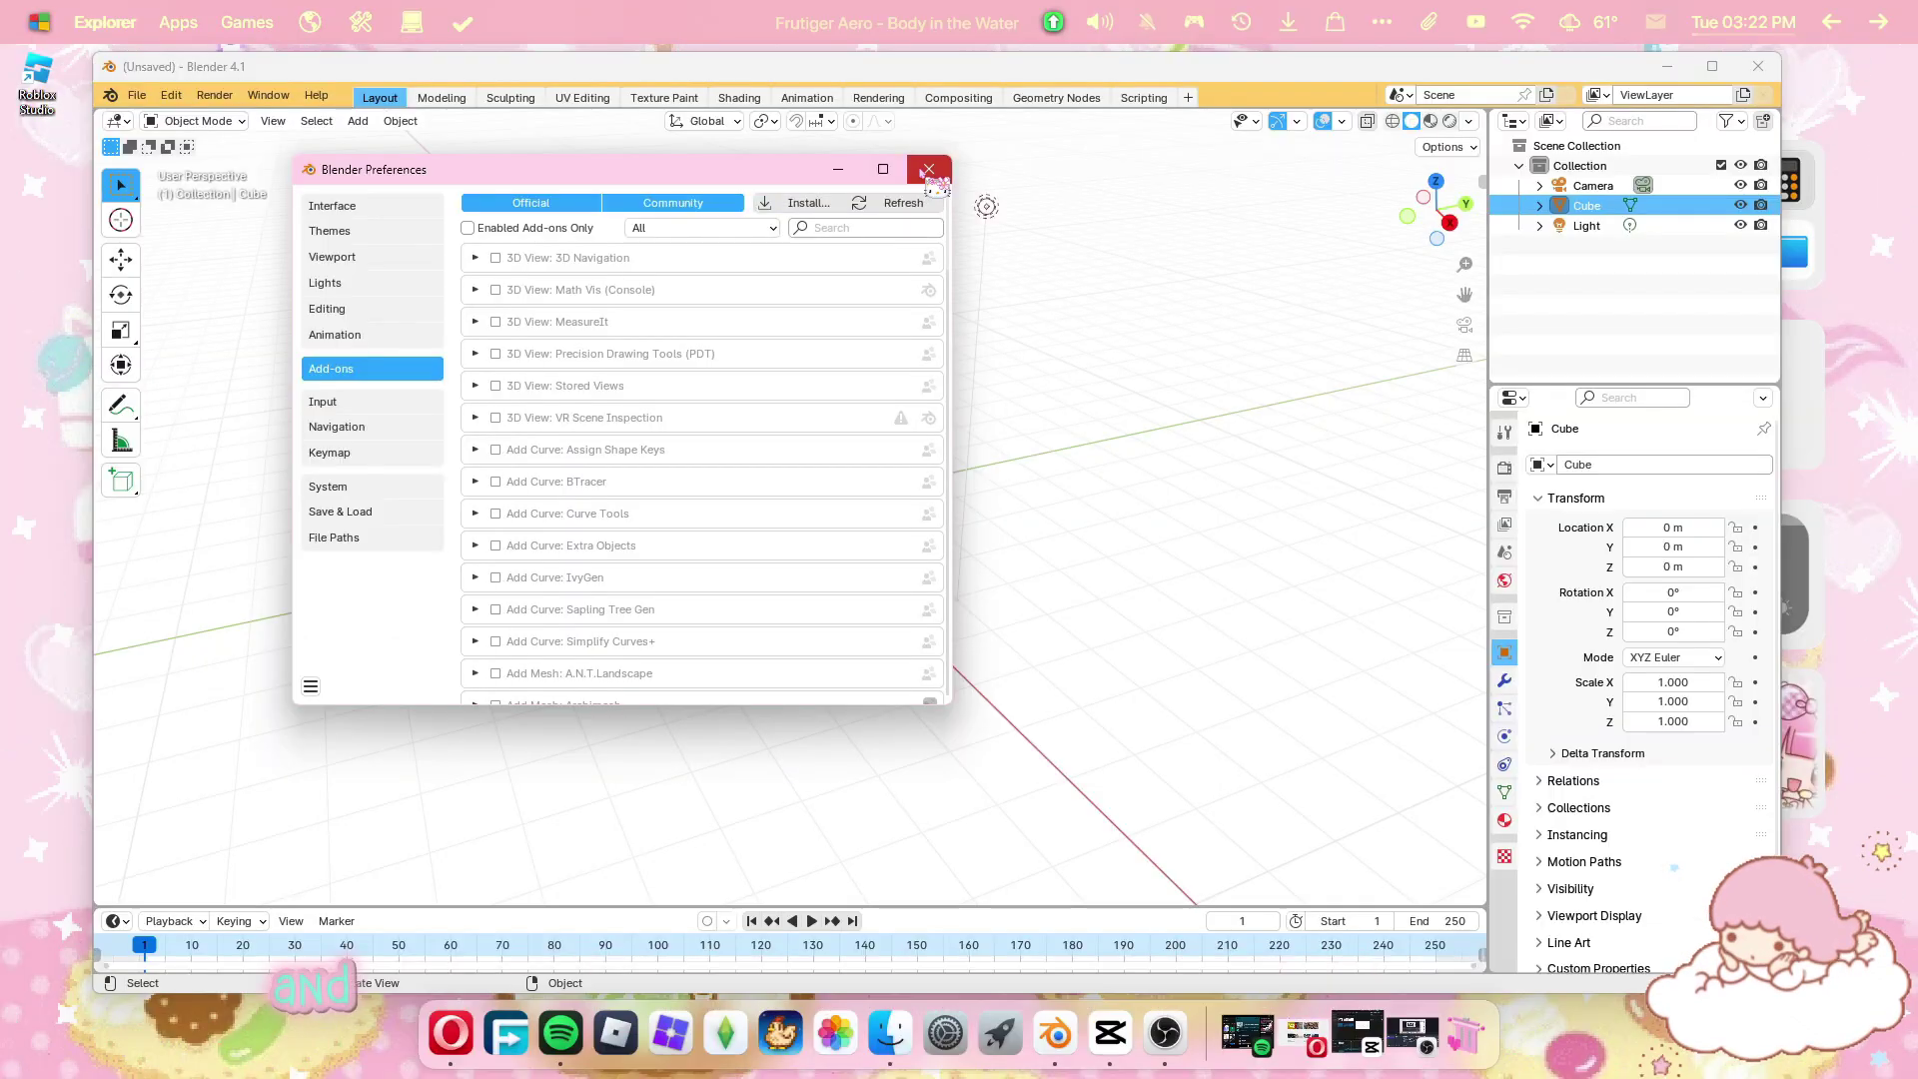
pyautogui.click(1212, 308)
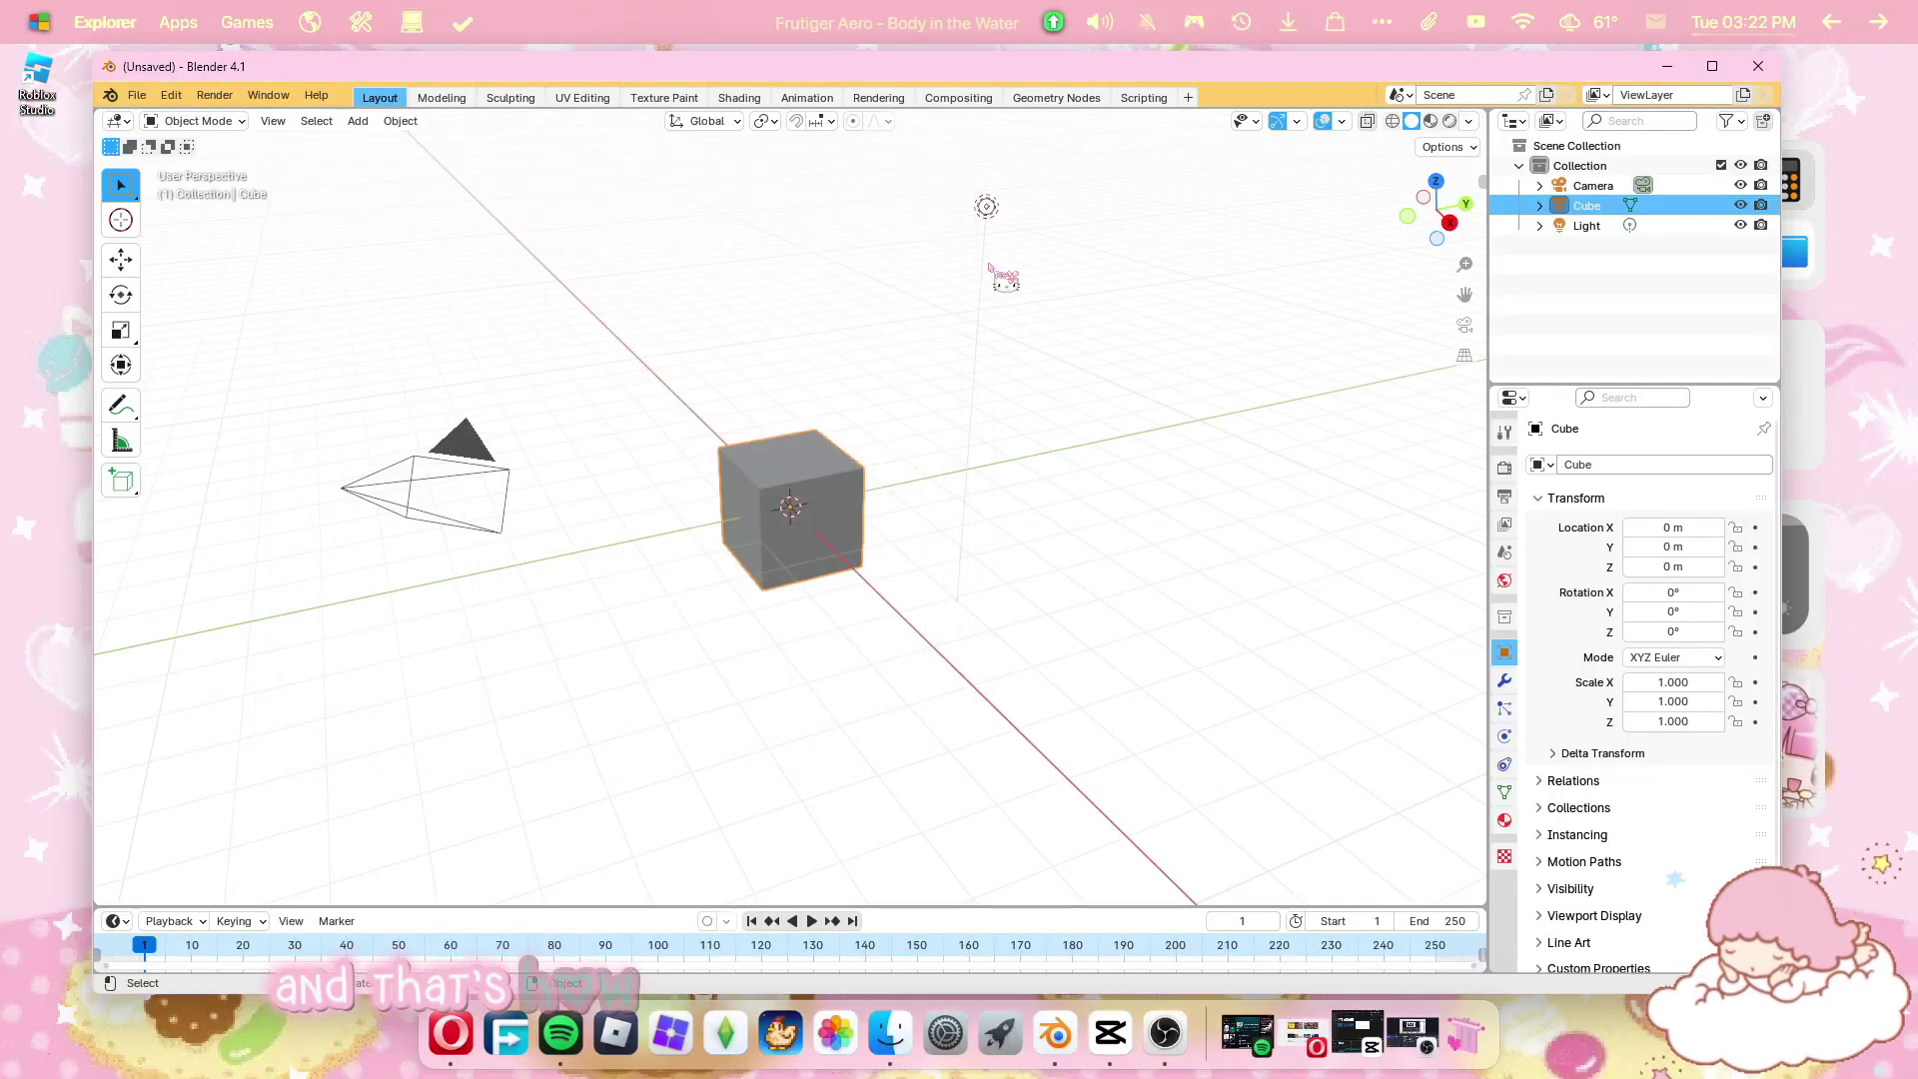
# Show the Starter Rigs options in the 3D viewport's sidebar.
pyautogui.press('n')
pyautogui.click(1472, 327)
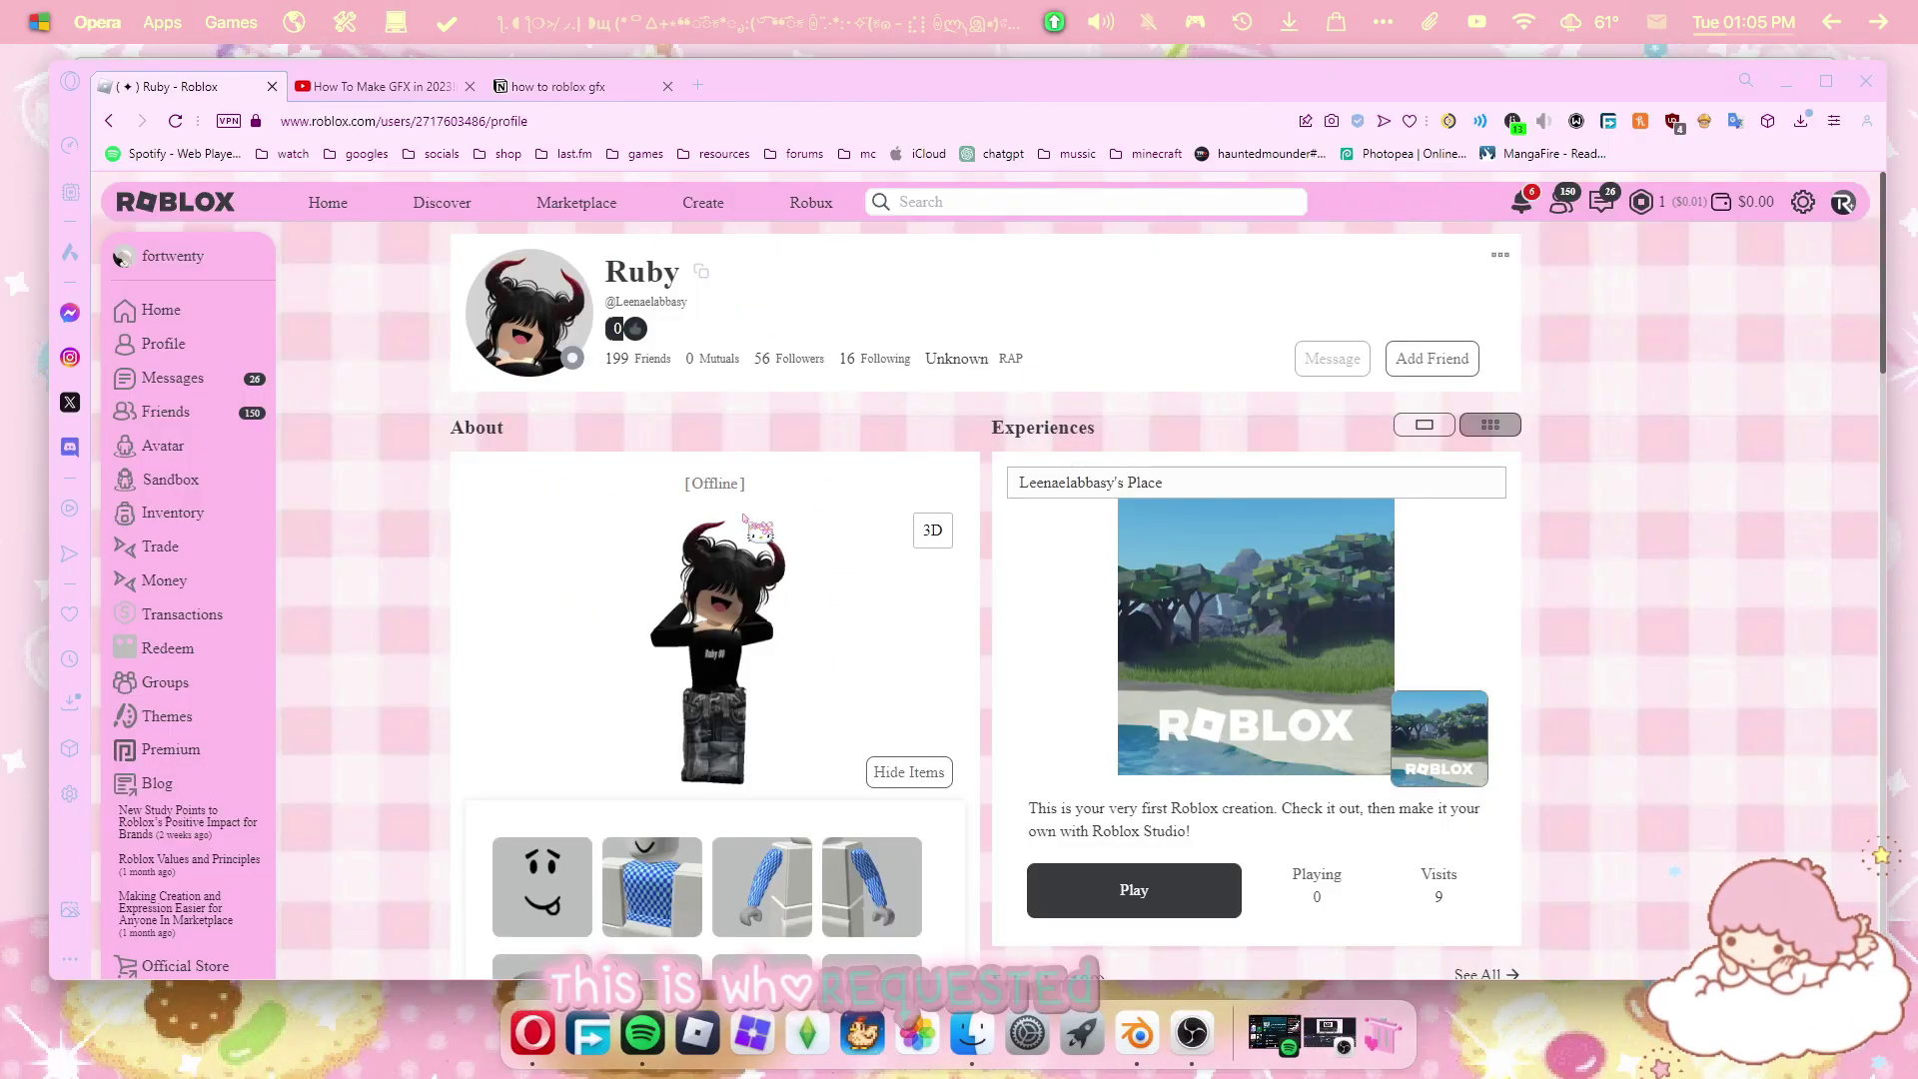
# Look over the requested Roblox profile in Opera, and create a new experience from Creator Hub's Creations page in Roblox Studio.
pyautogui.scroll(-5, 881, 634)
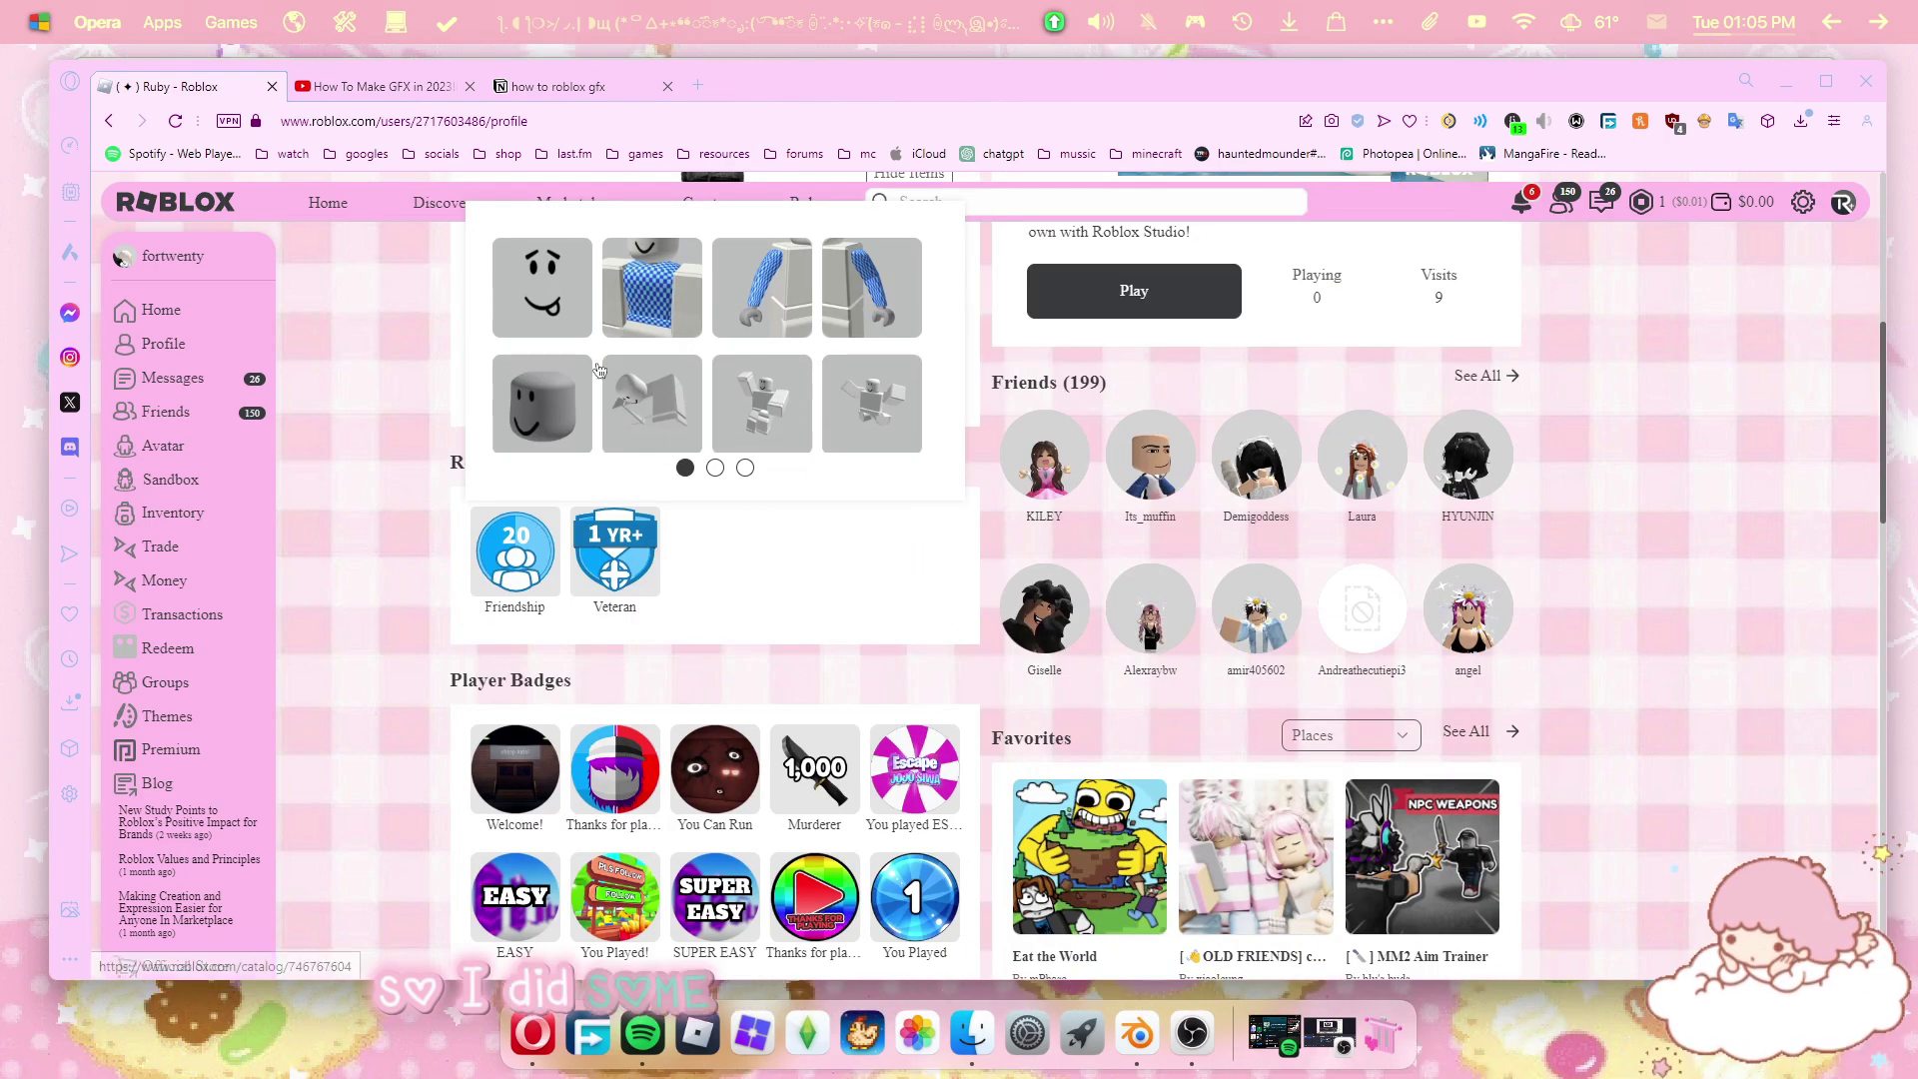
pyautogui.scroll(5, 659, 389)
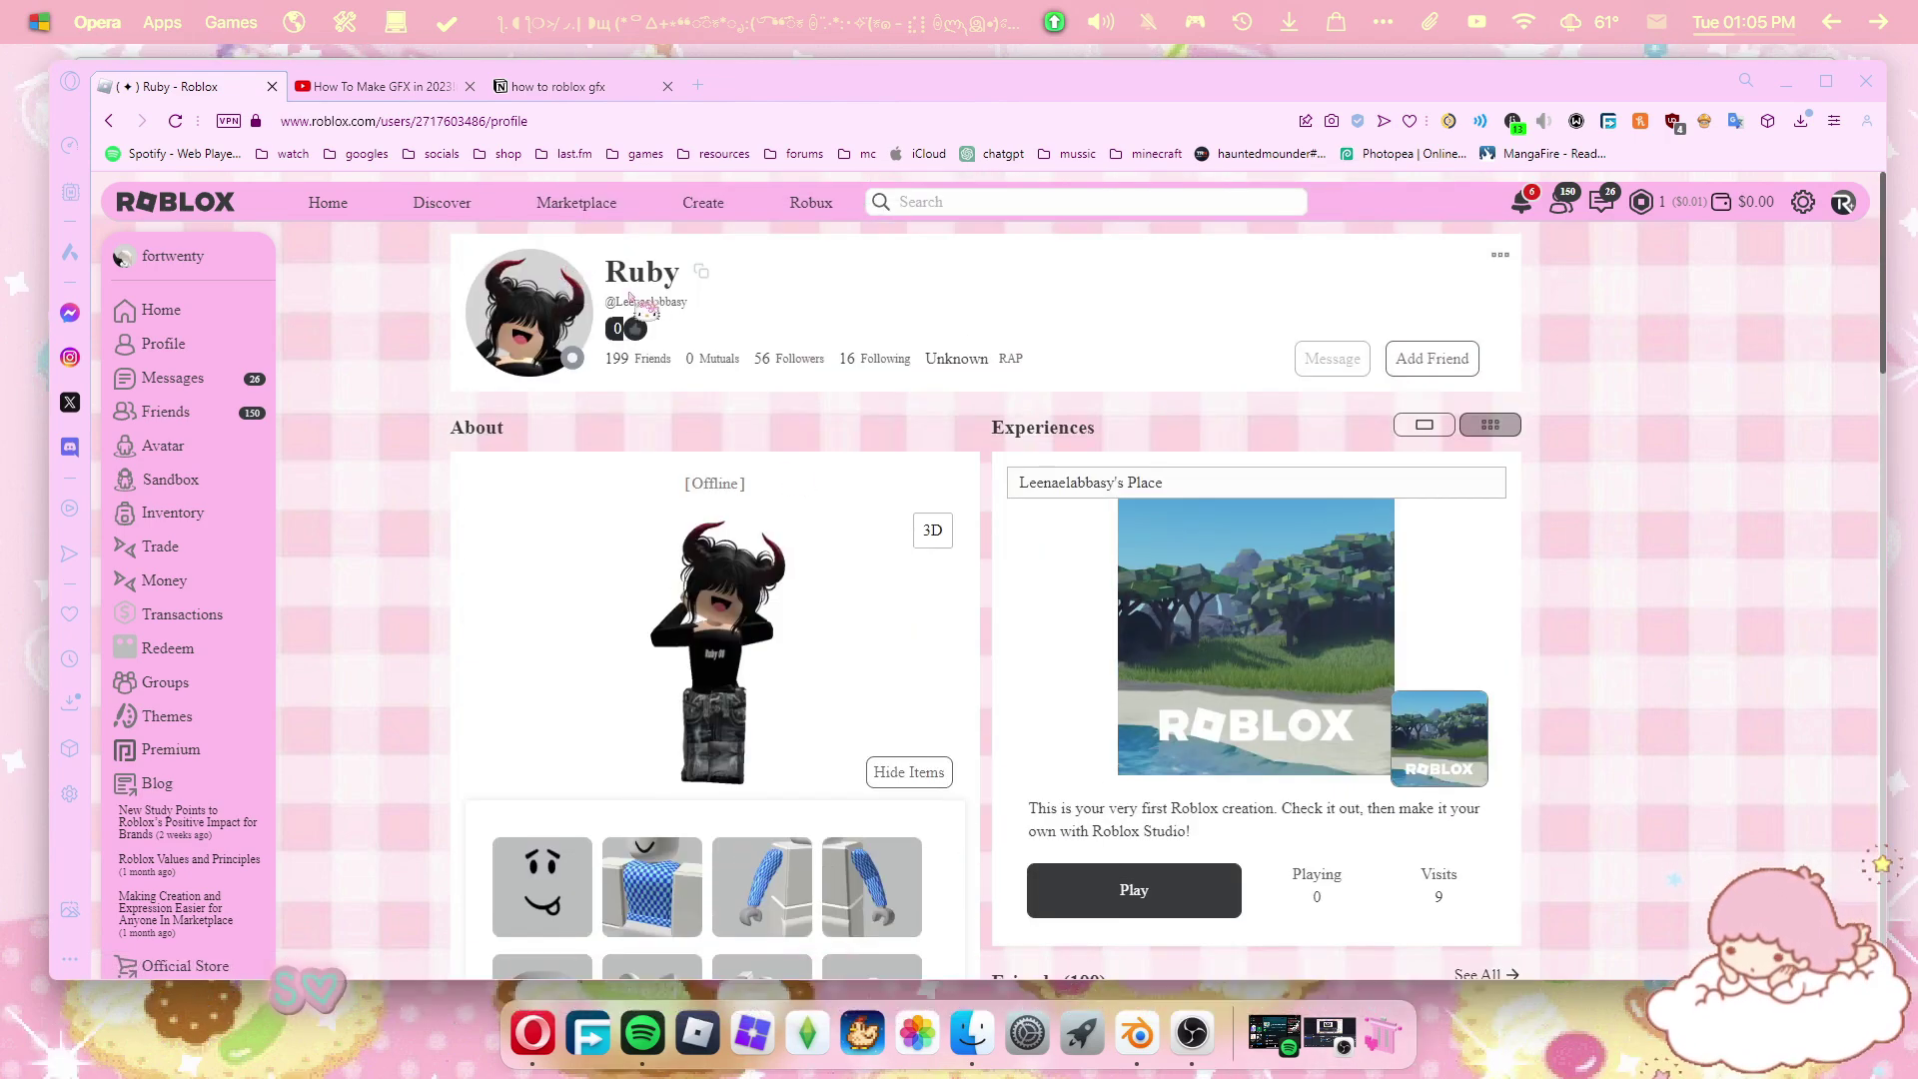
pyautogui.rightClick(729, 213)
pyautogui.click(745, 219)
pyautogui.click(372, 87)
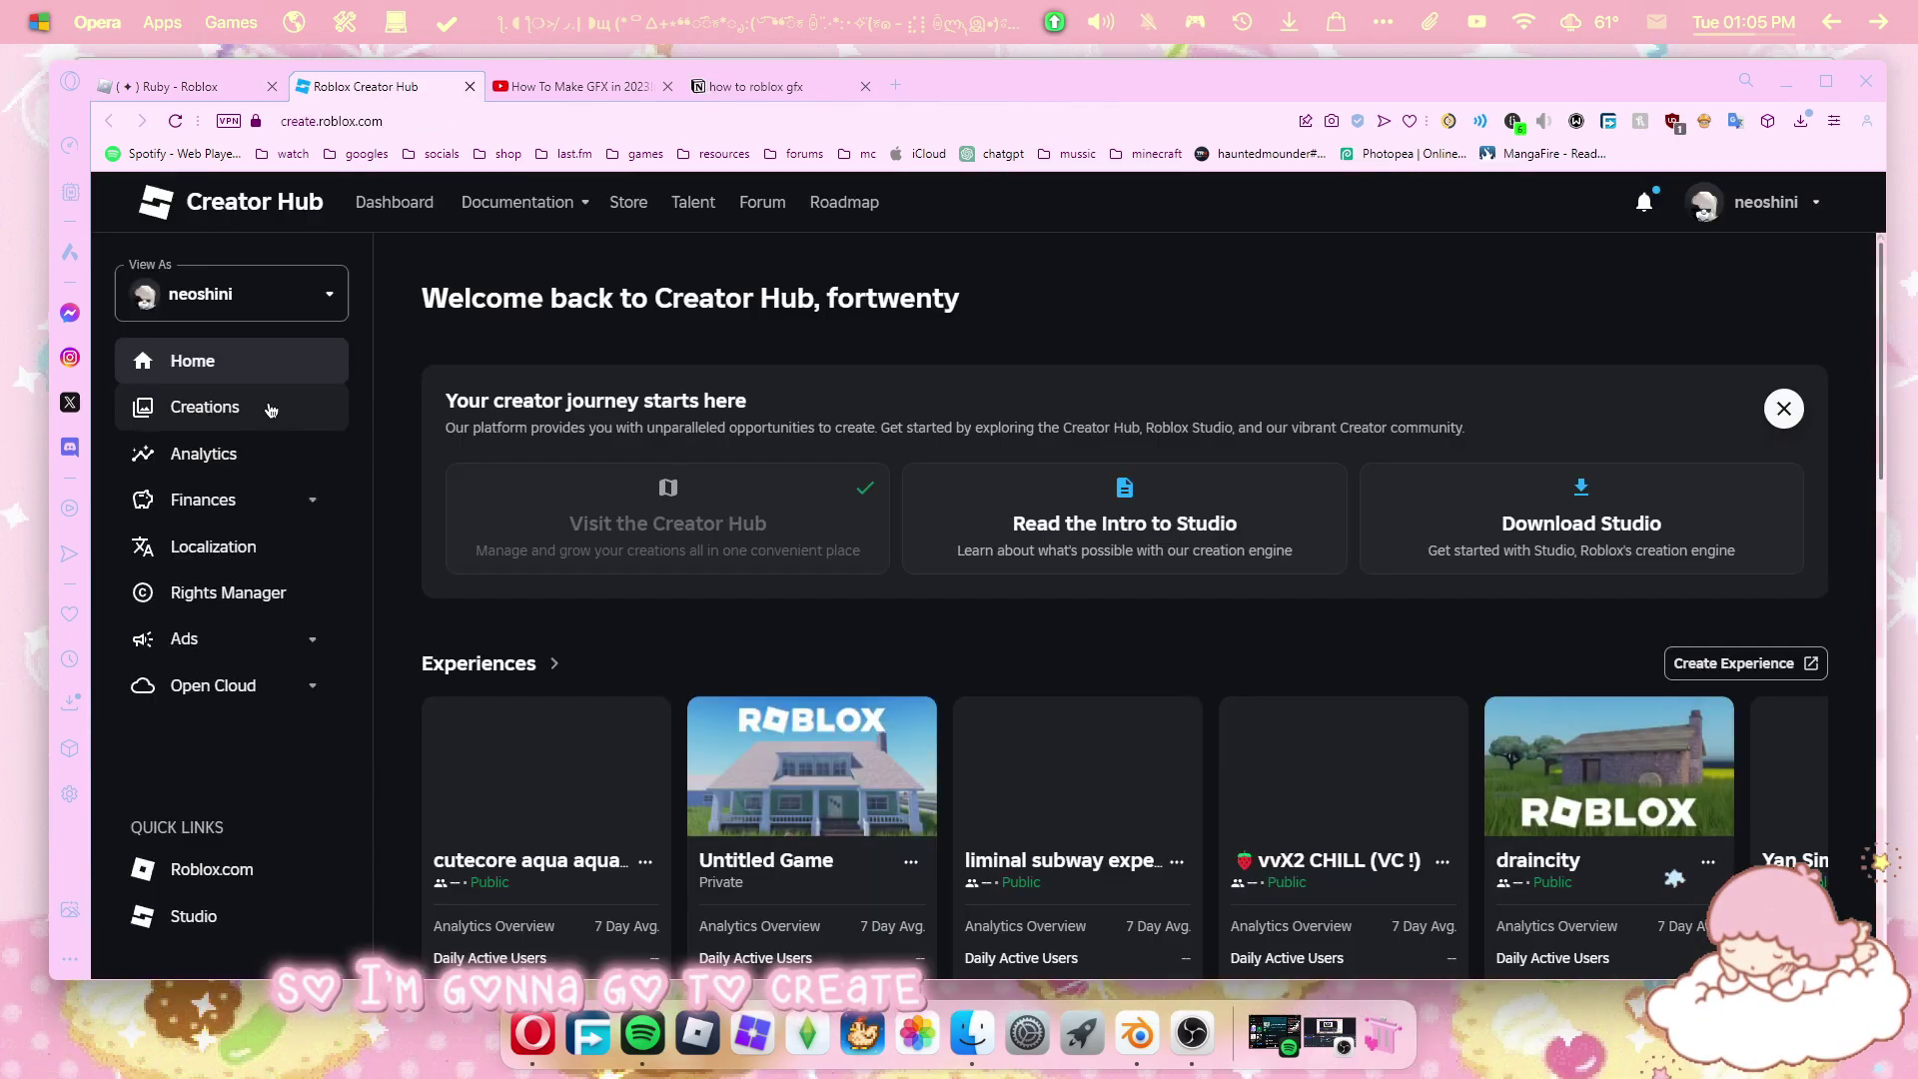
pyautogui.click(205, 406)
pyautogui.click(590, 487)
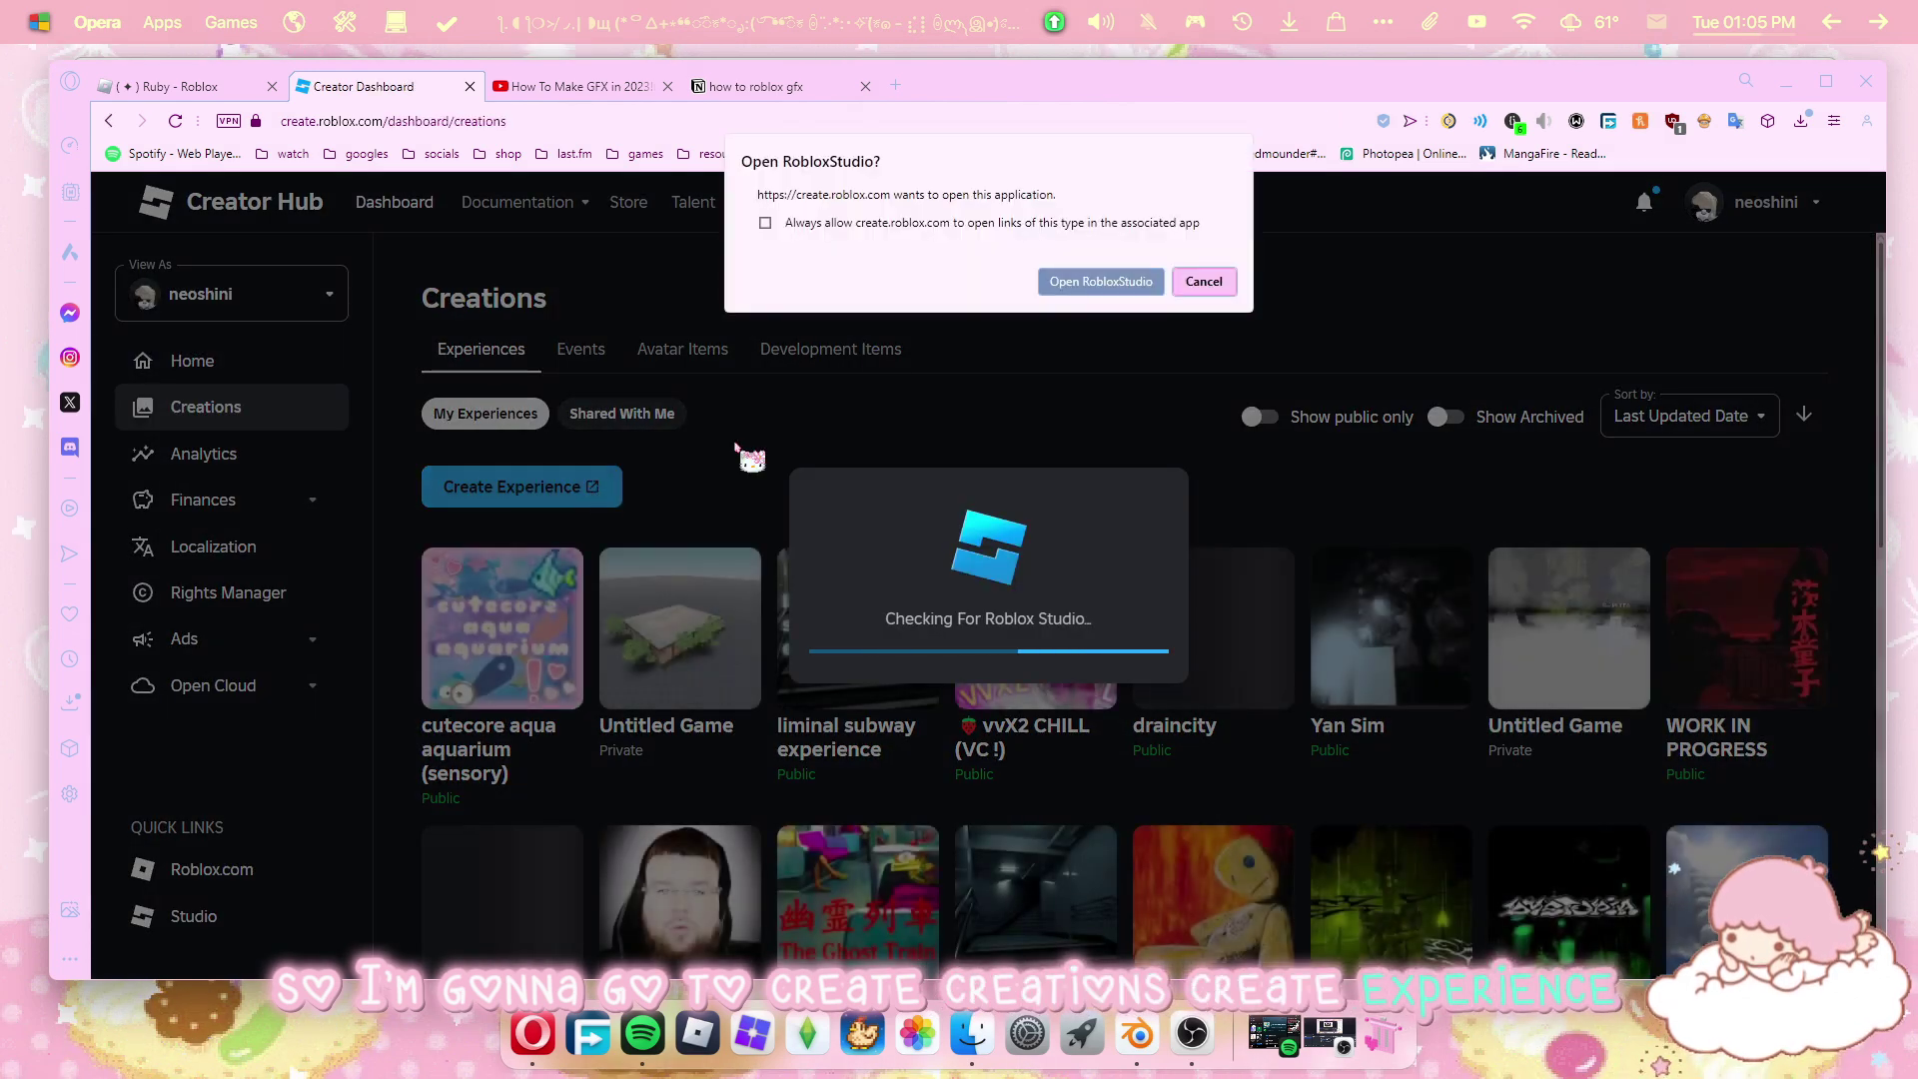
pyautogui.click(1089, 277)
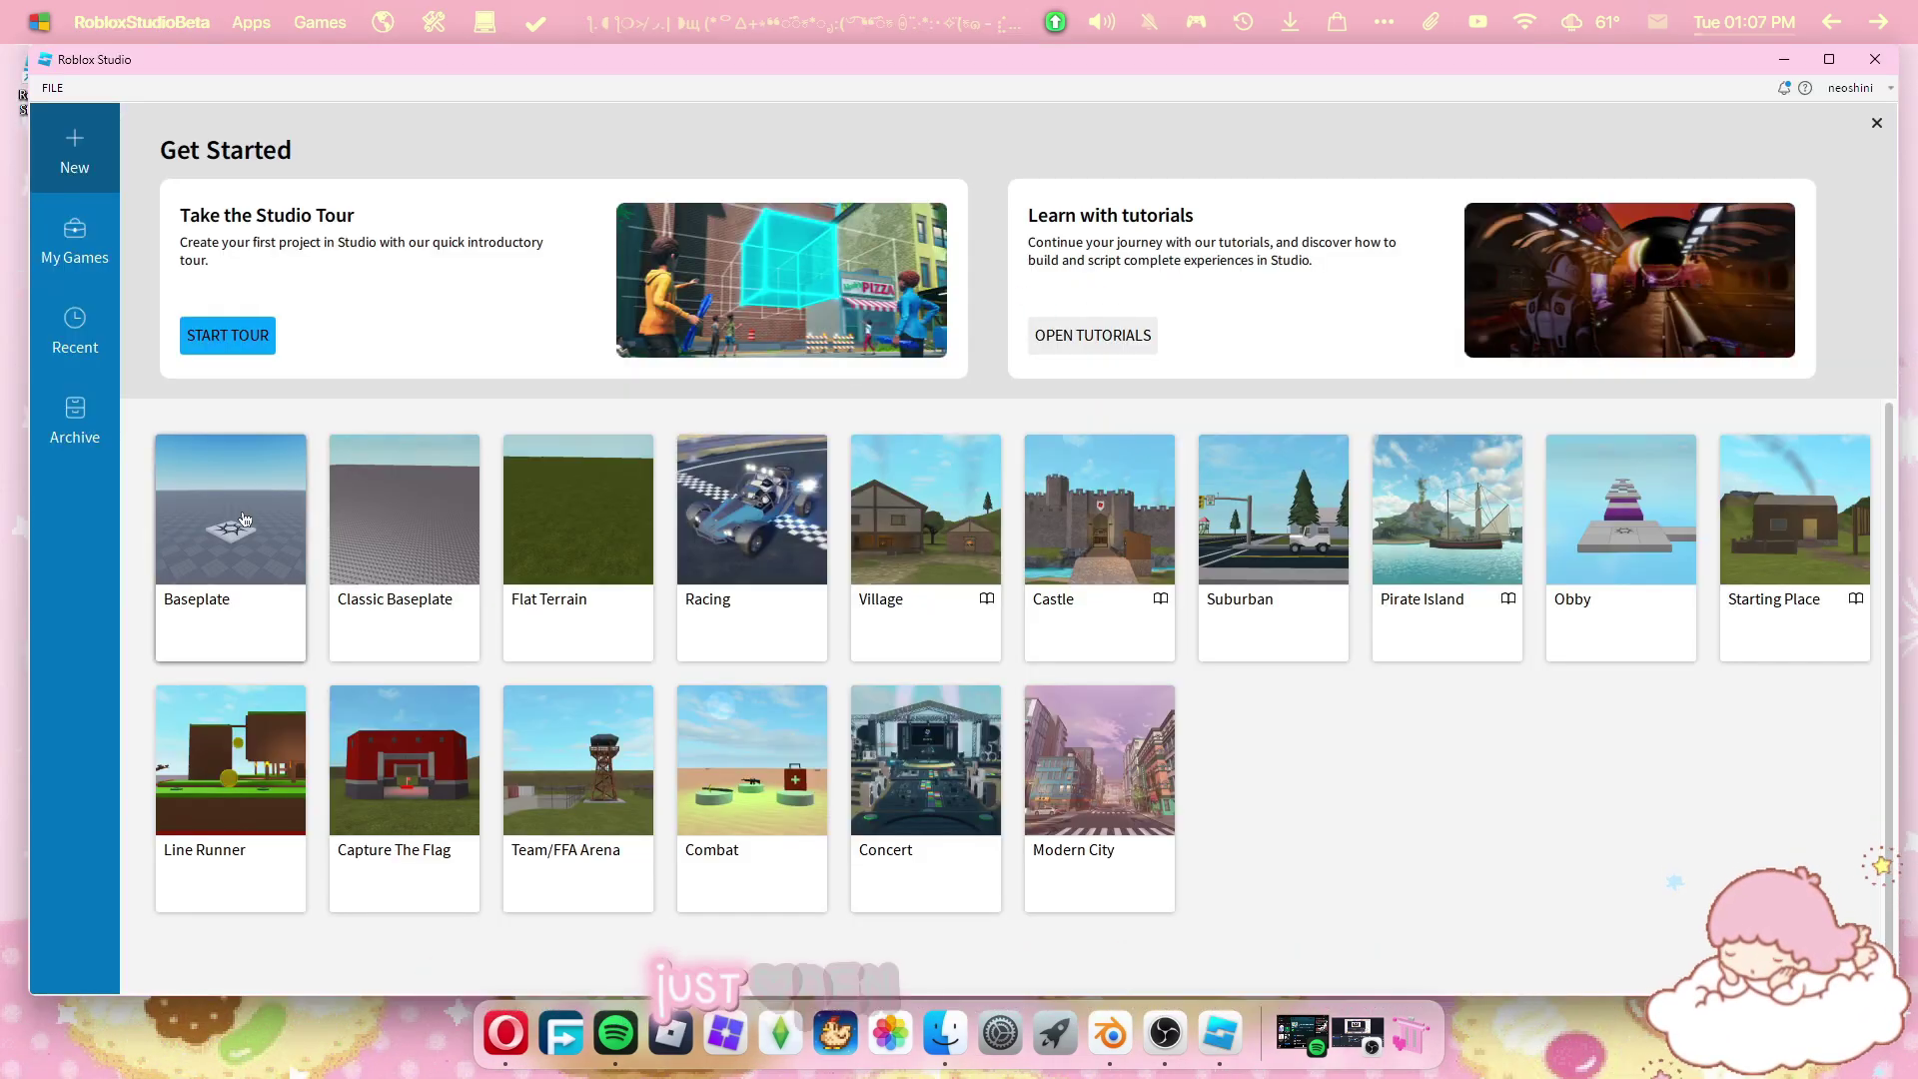
# Create a place from the Baseplate template and delete its SpawnLocation.
pyautogui.click(1089, 560)
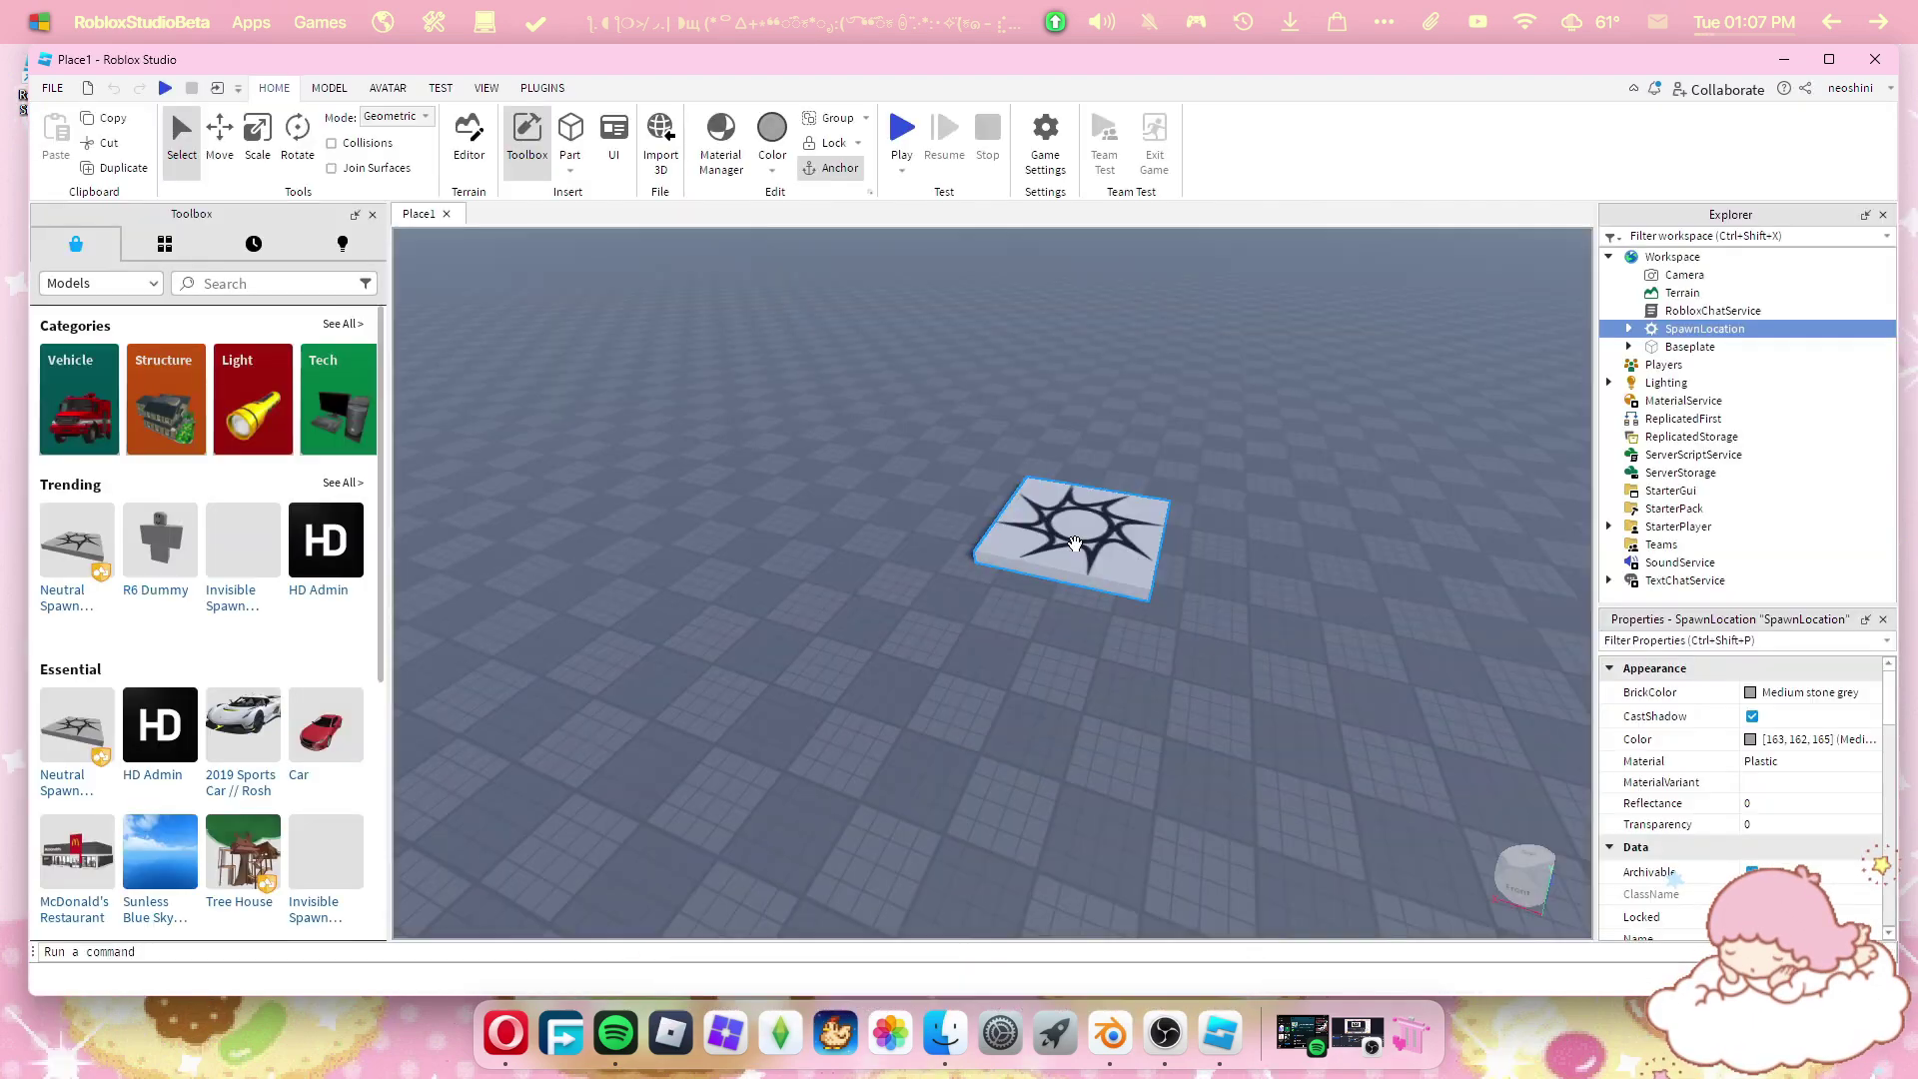
pyautogui.press('Delete')
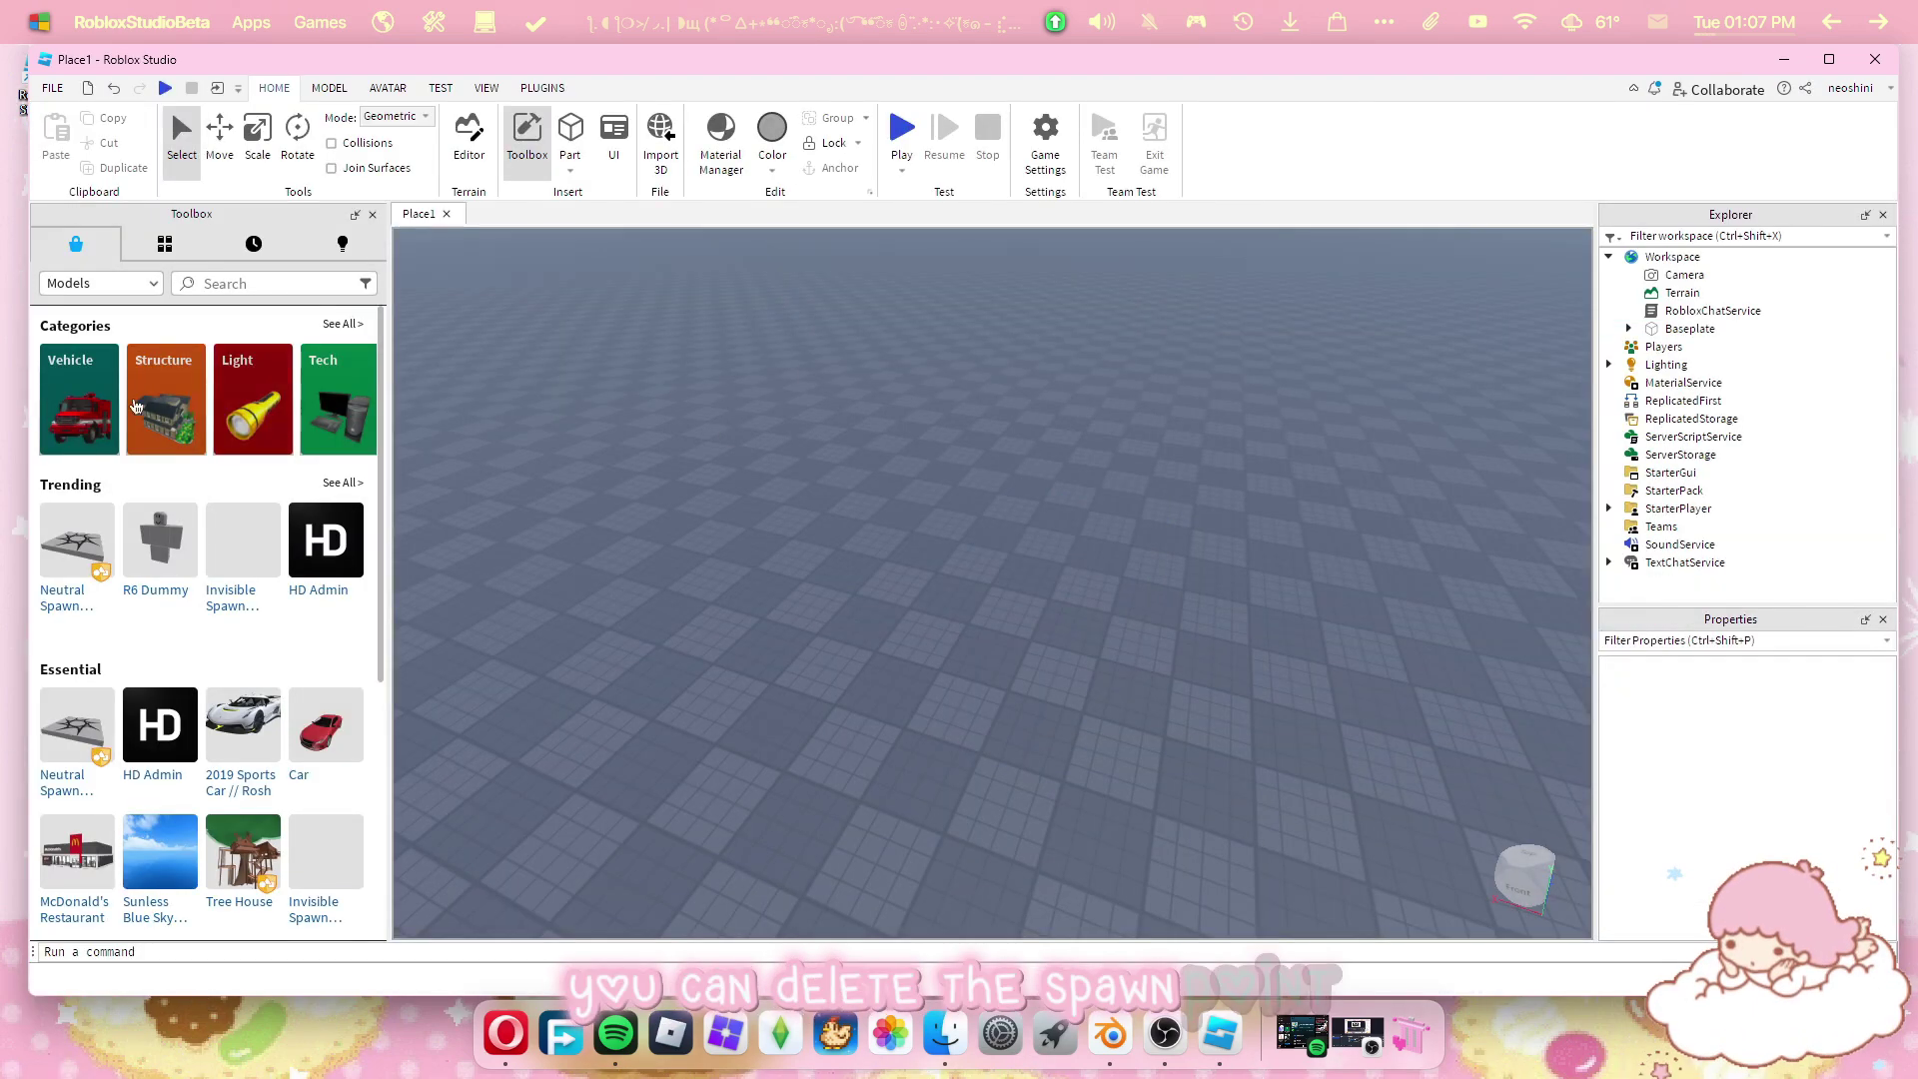
pyautogui.click(258, 280)
pyautogui.click(257, 281)
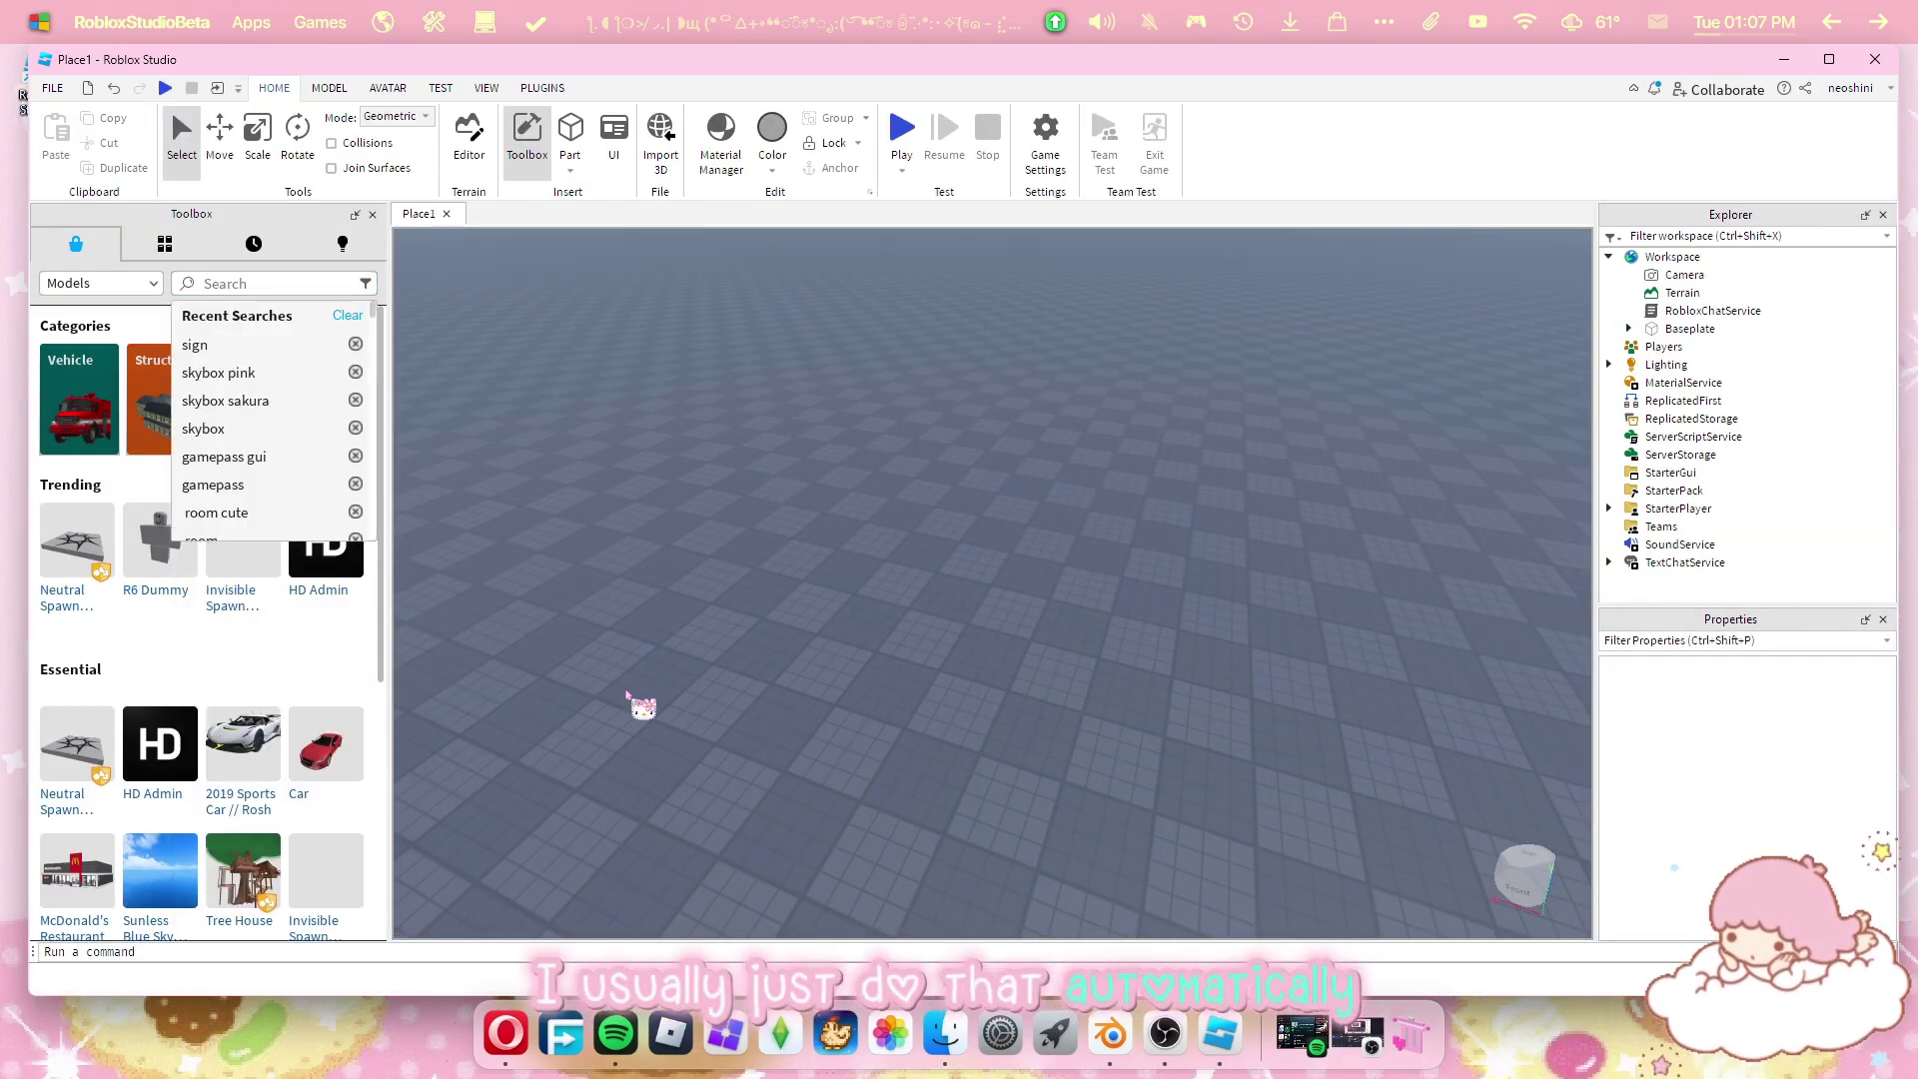
# Start the Load Character plugin and clear its default username.
pyautogui.click(542, 88)
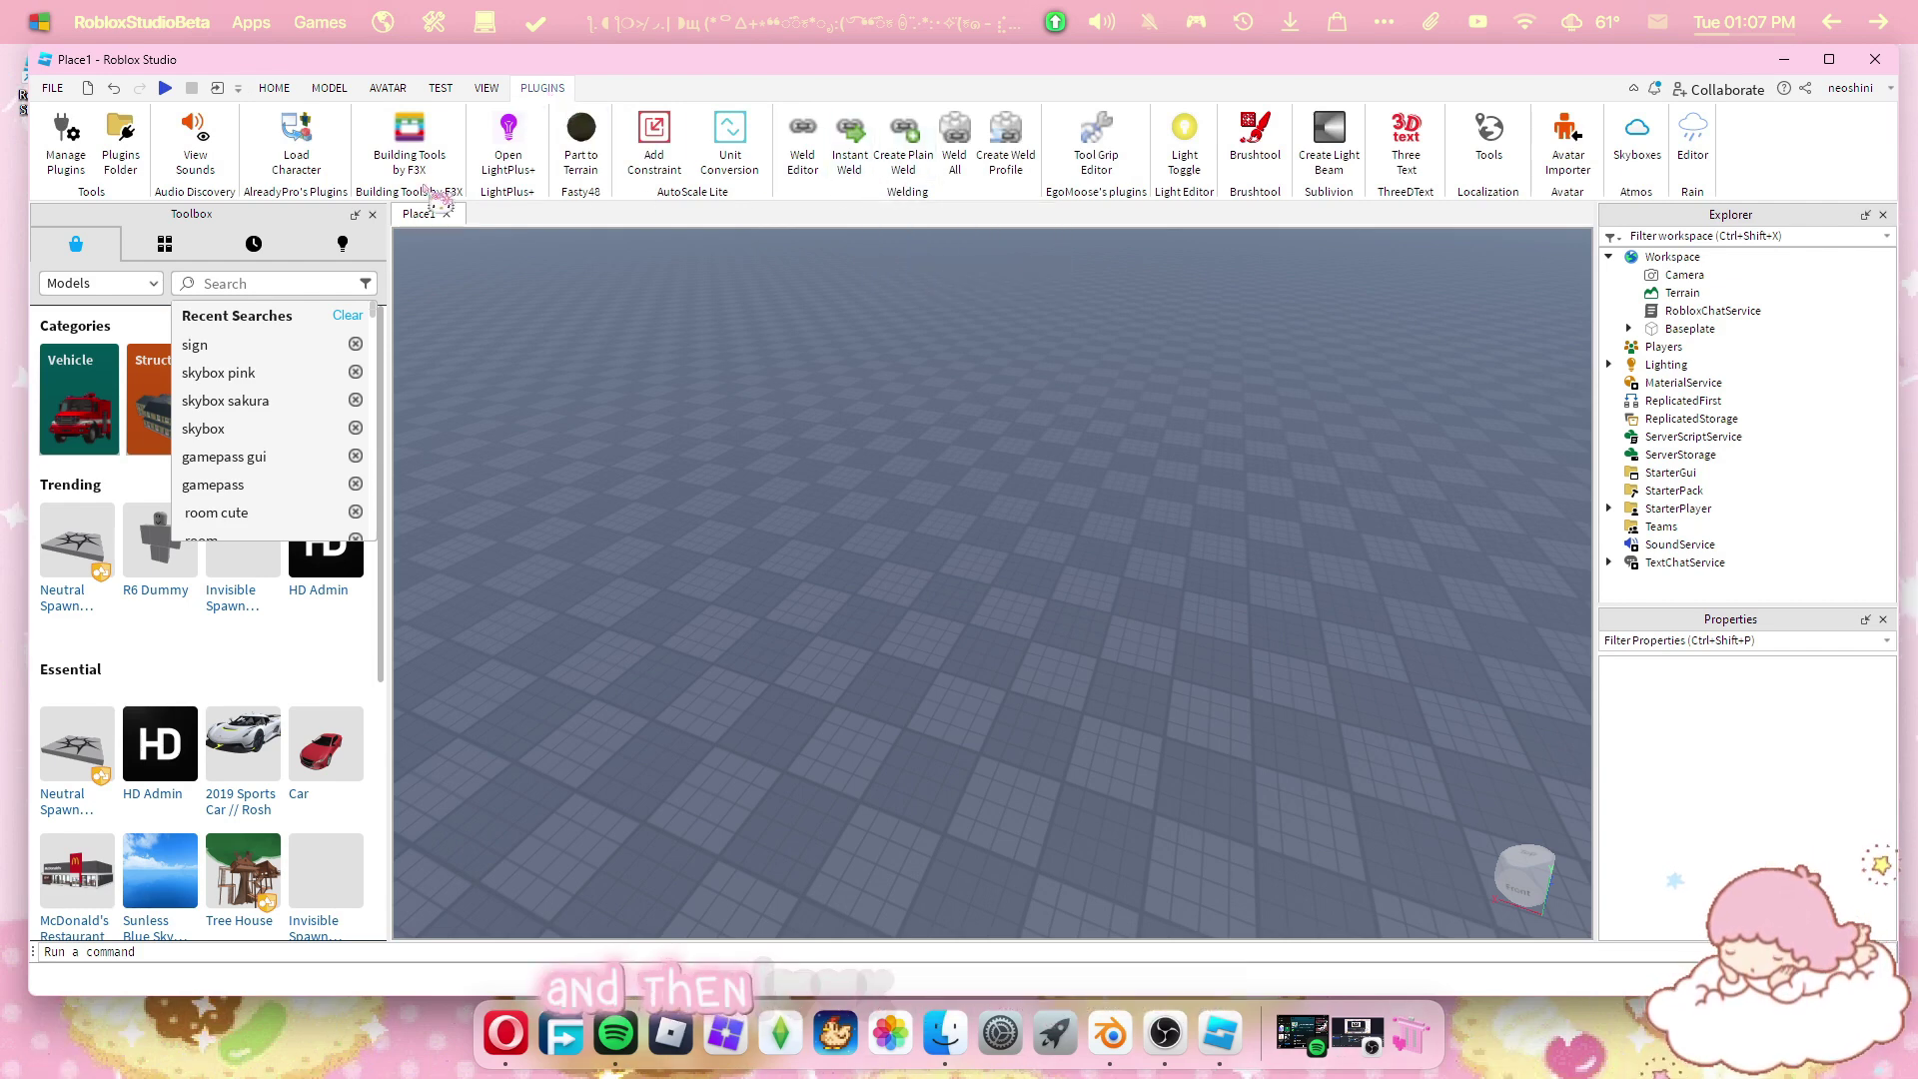
pyautogui.click(296, 178)
pyautogui.moveTo(741, 662); pyautogui.dragTo(719, 661)
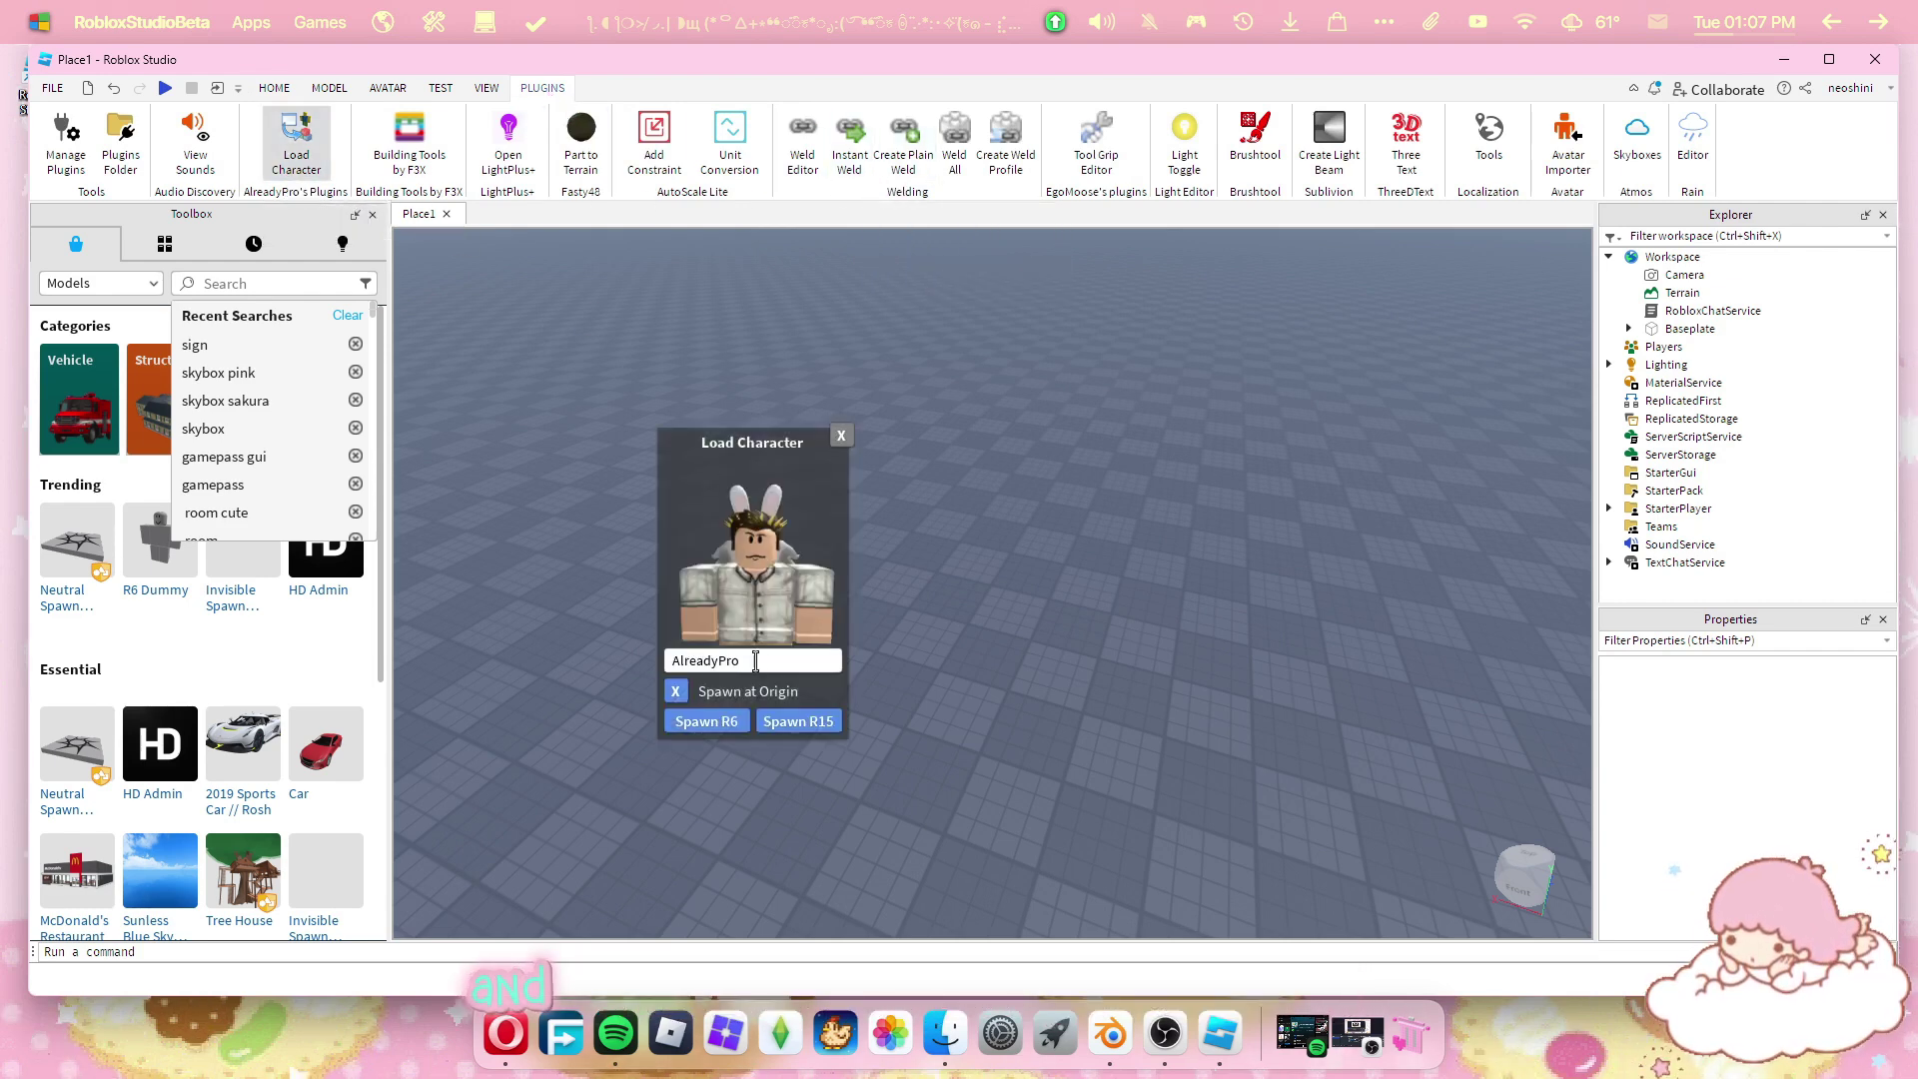
pyautogui.press('BackSpace')
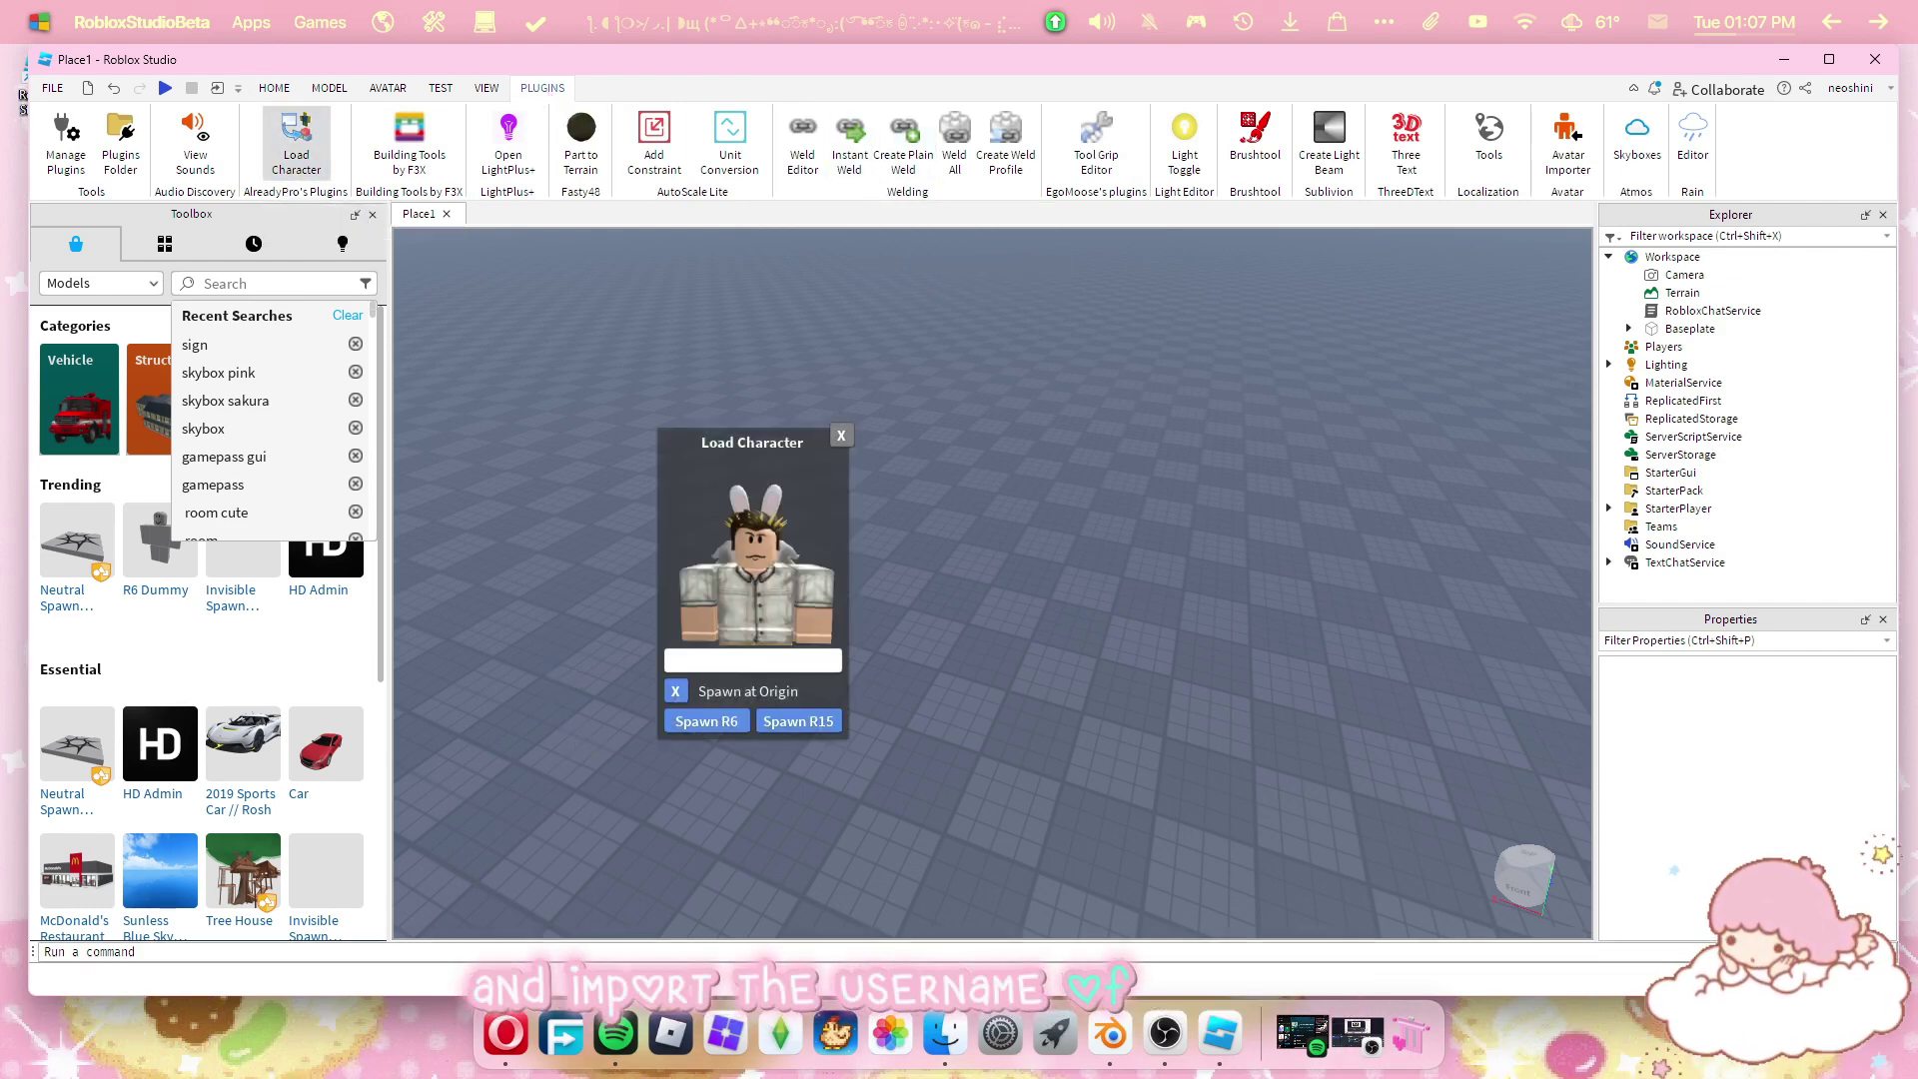
# Copy the username from the Roblox profile in Opera, and spawn that avatar at the origin with Load Character in Roblox Studio.
pyautogui.click(506, 1035)
pyautogui.click(193, 86)
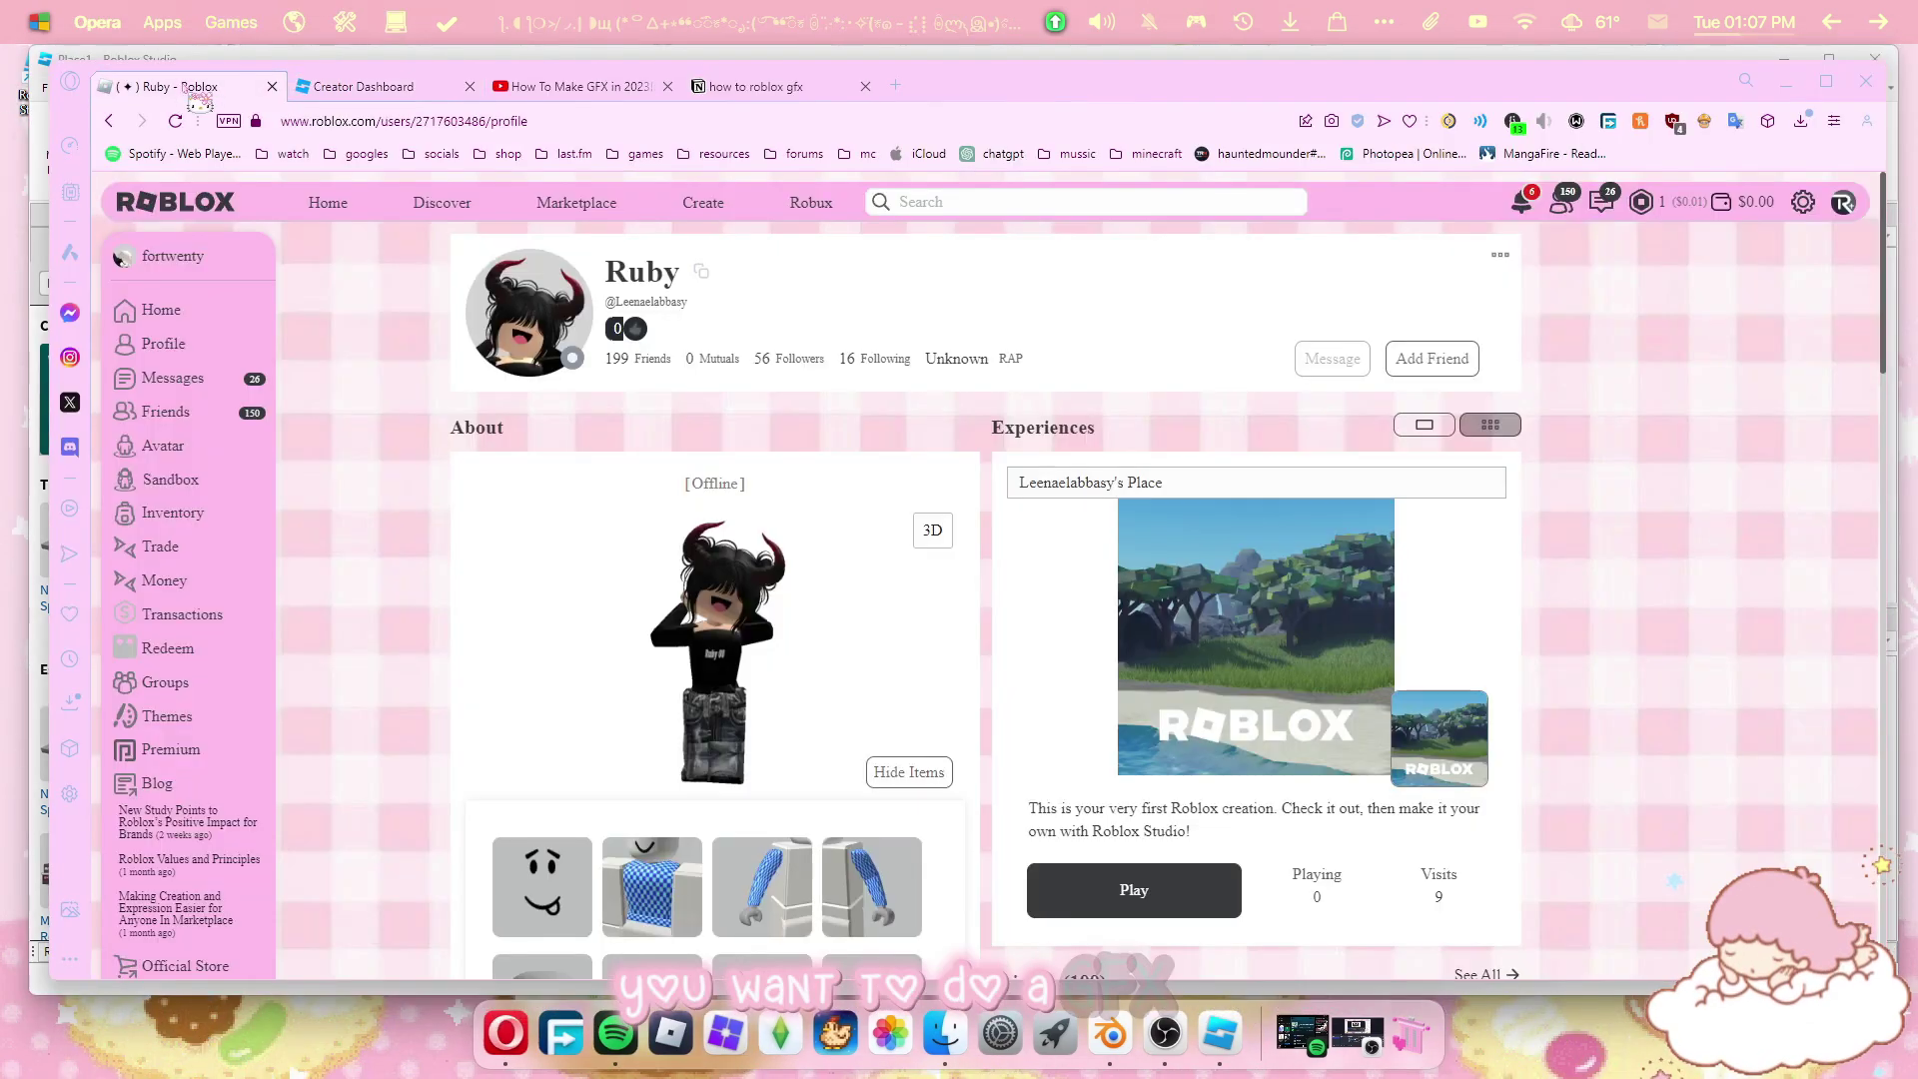
pyautogui.moveTo(615, 301); pyautogui.dragTo(961, 300)
pyautogui.hotkey('ctrl', 'c')
pyautogui.hotkey('alt', 'Tab')
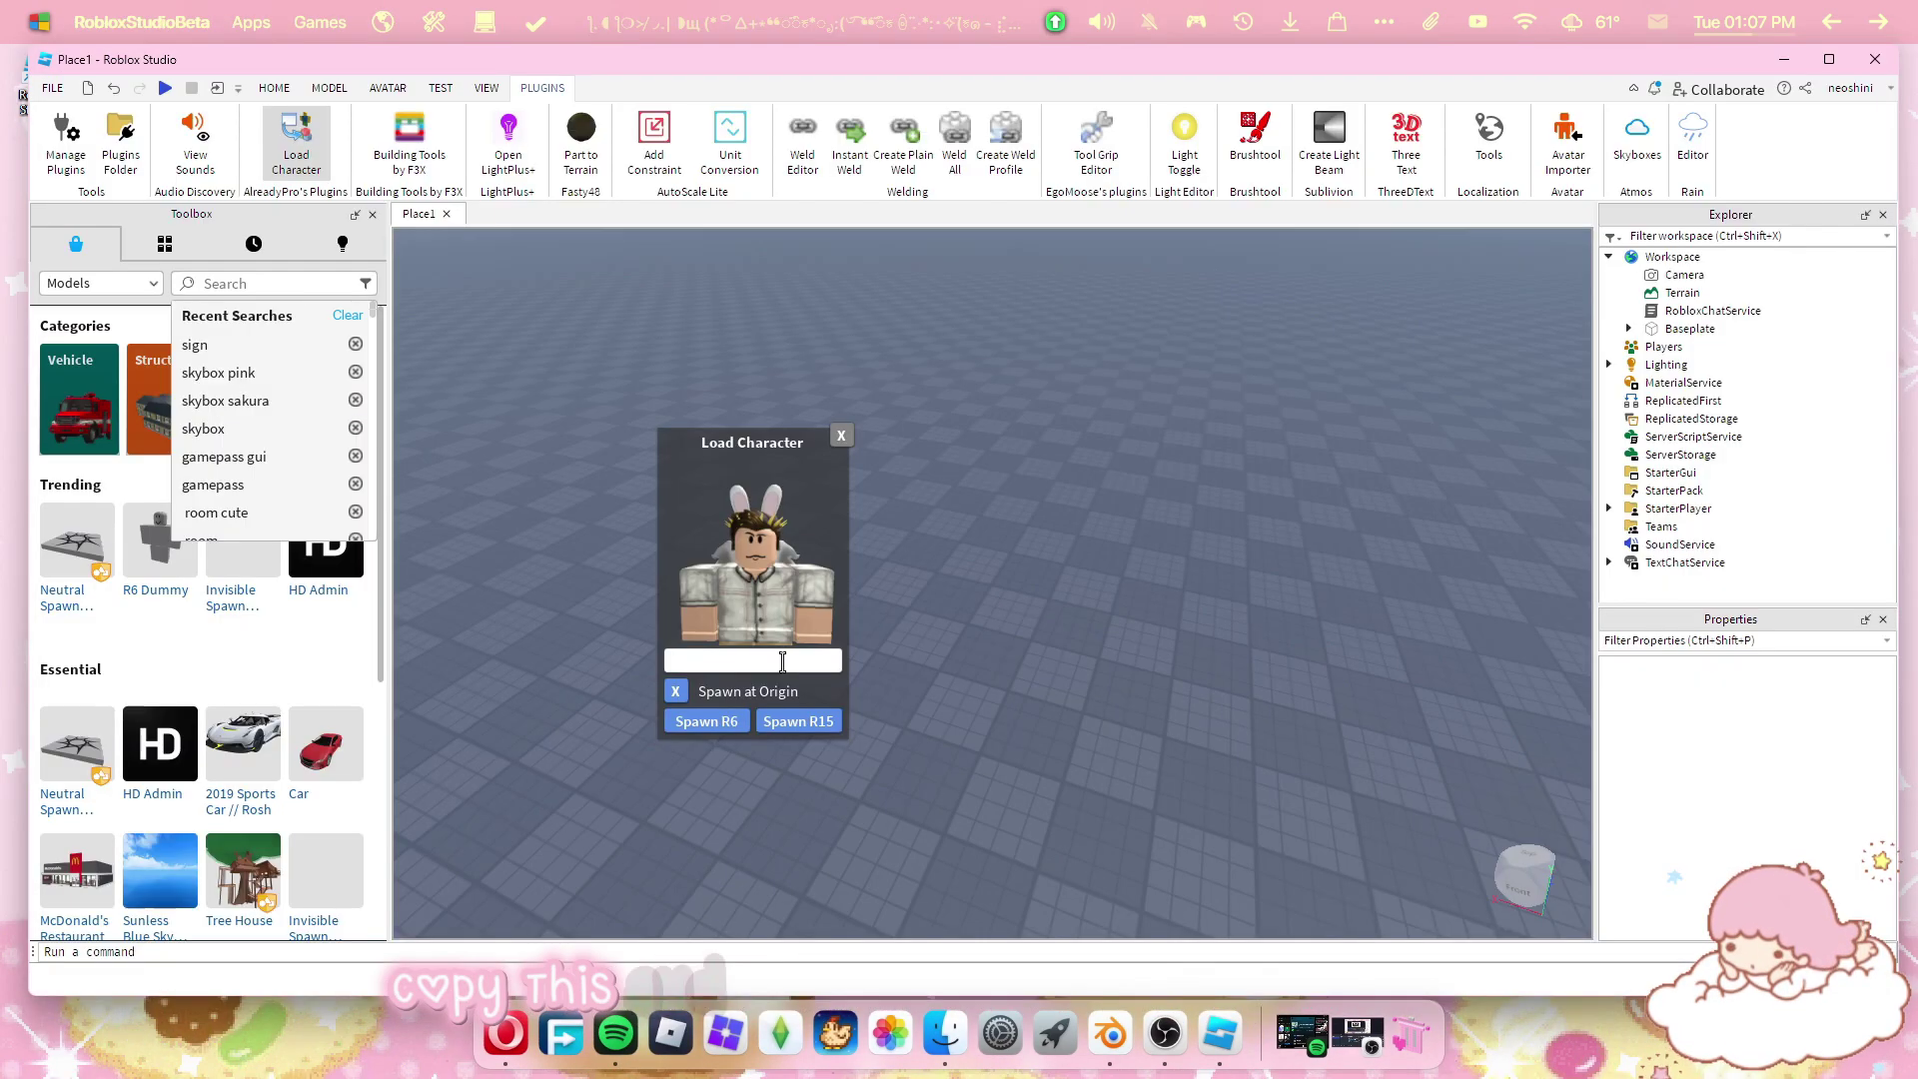
pyautogui.hotkey('ctrl', 'v')
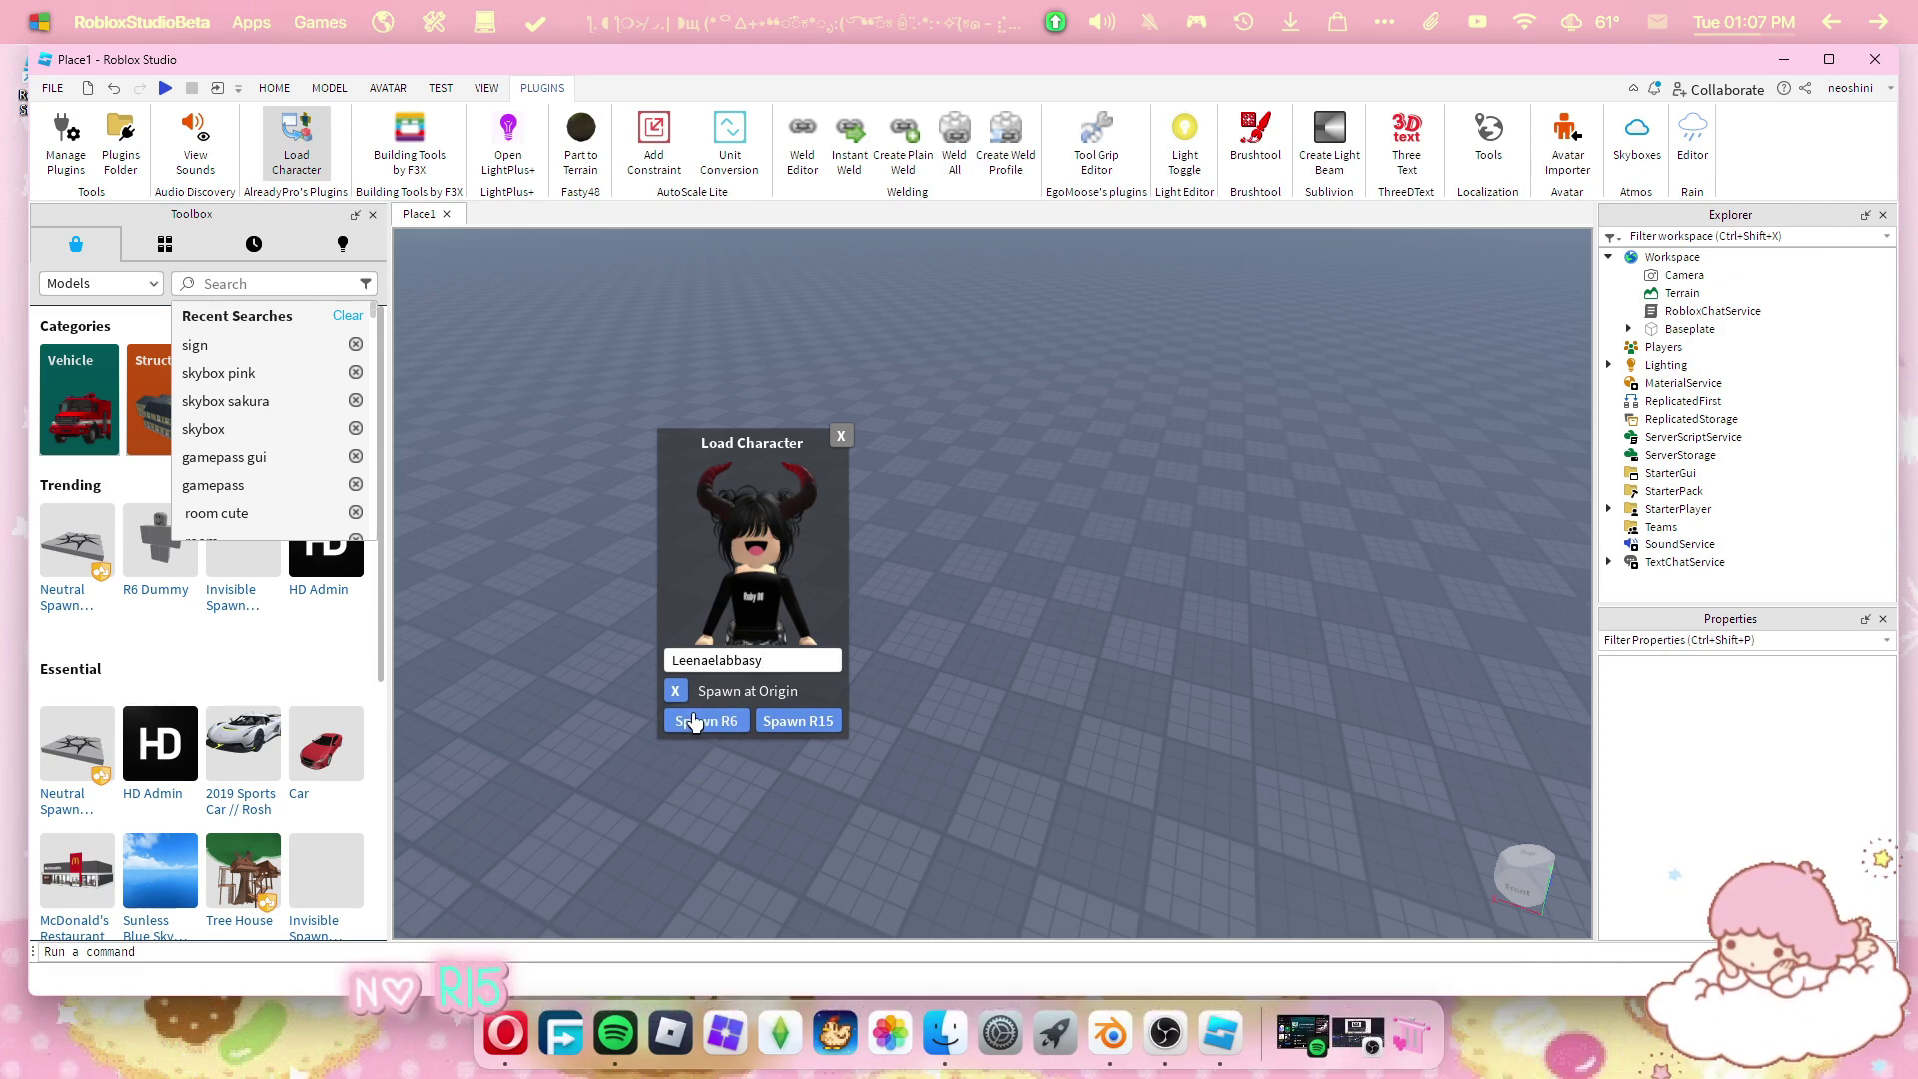
pyautogui.click(841, 435)
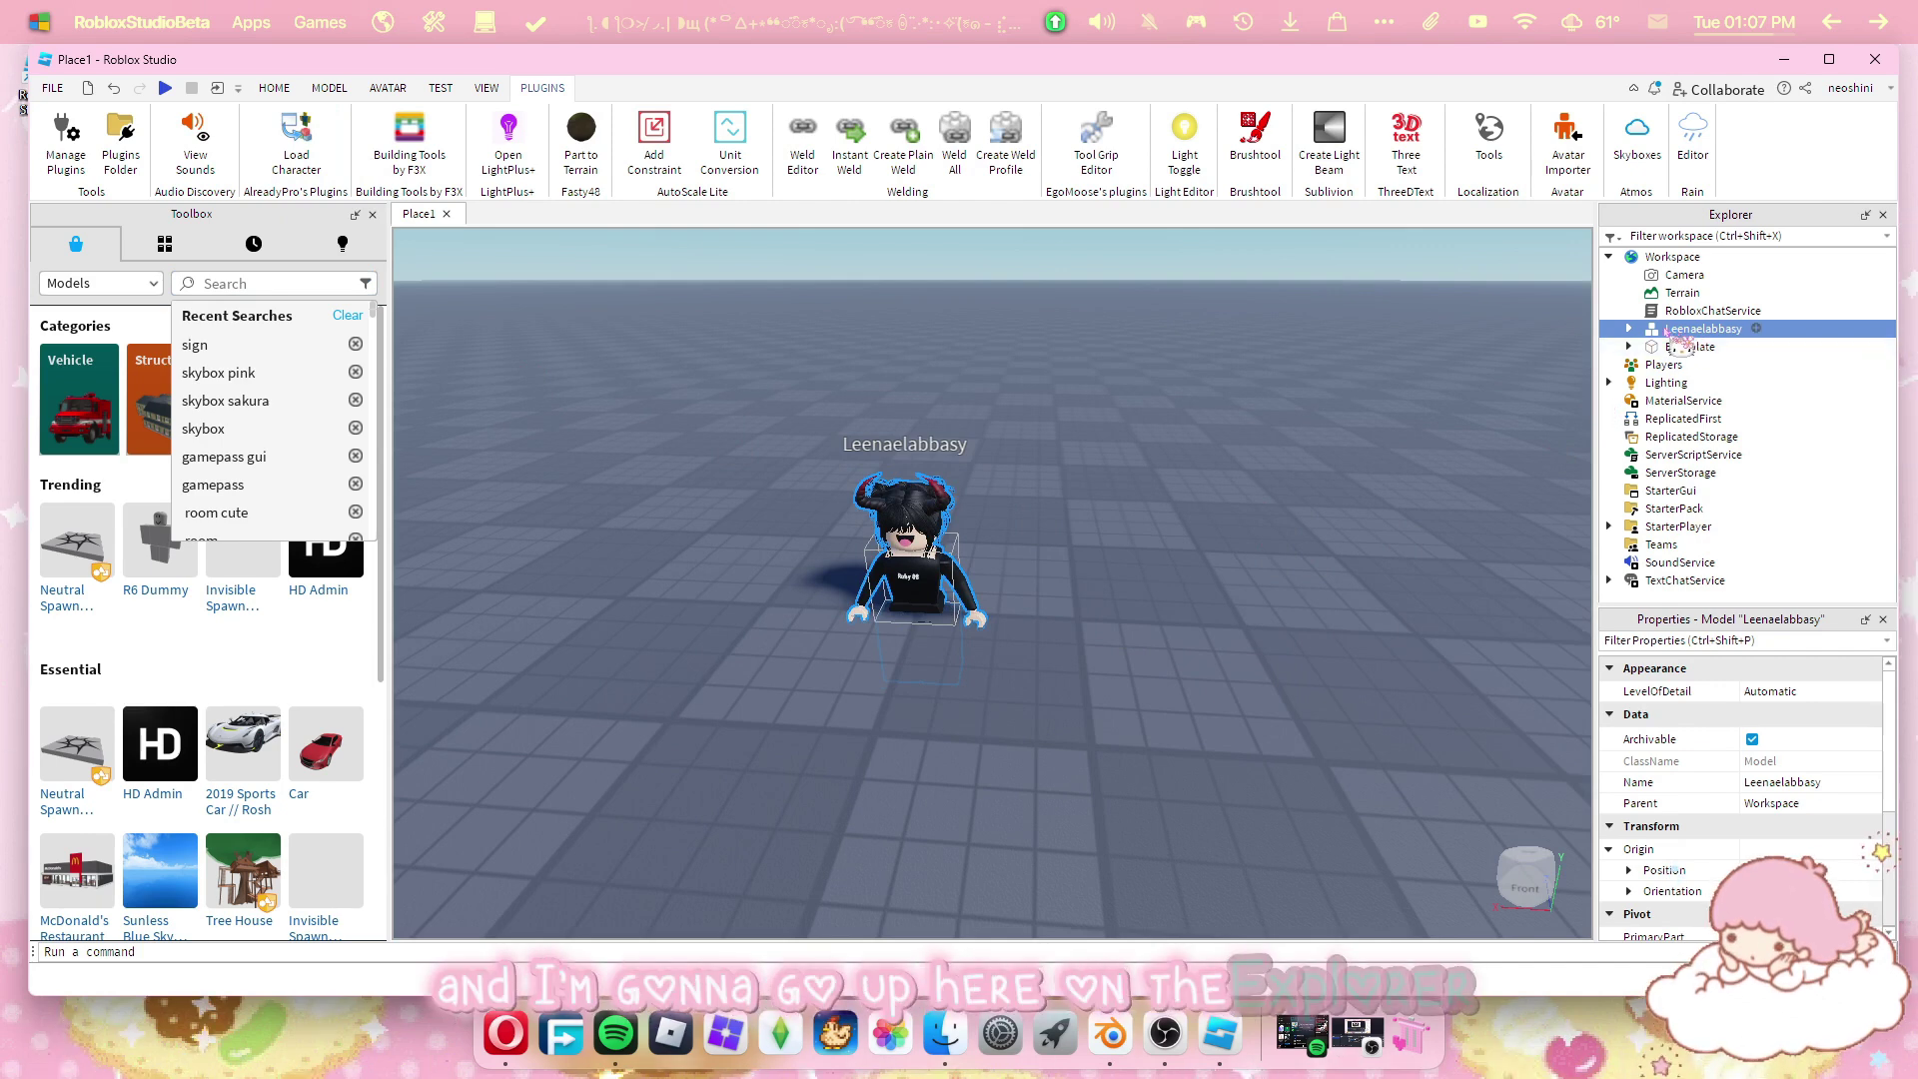
# Export the spawned character model as an OBJ file into a new folder inside D:\roblox gfx.
pyautogui.rightClick(1667, 331)
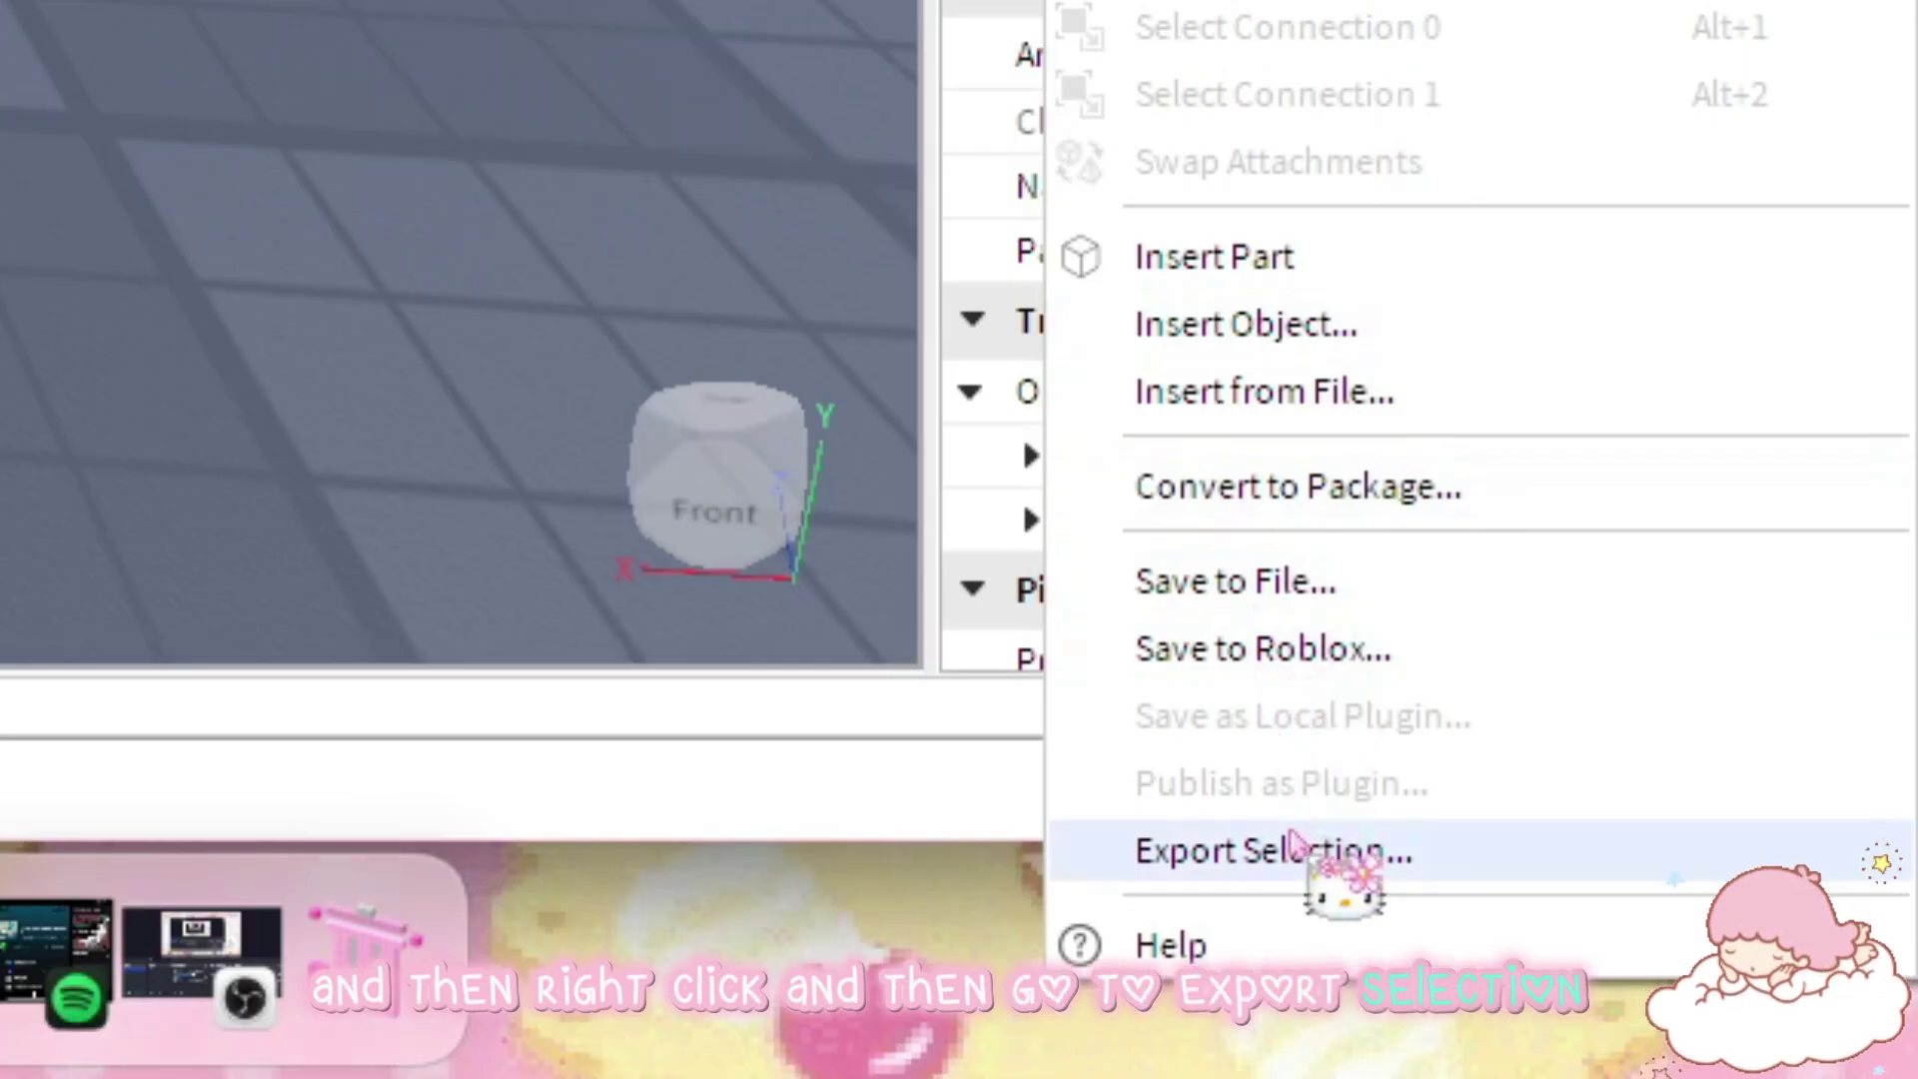
pyautogui.click(1294, 847)
pyautogui.click(109, 399)
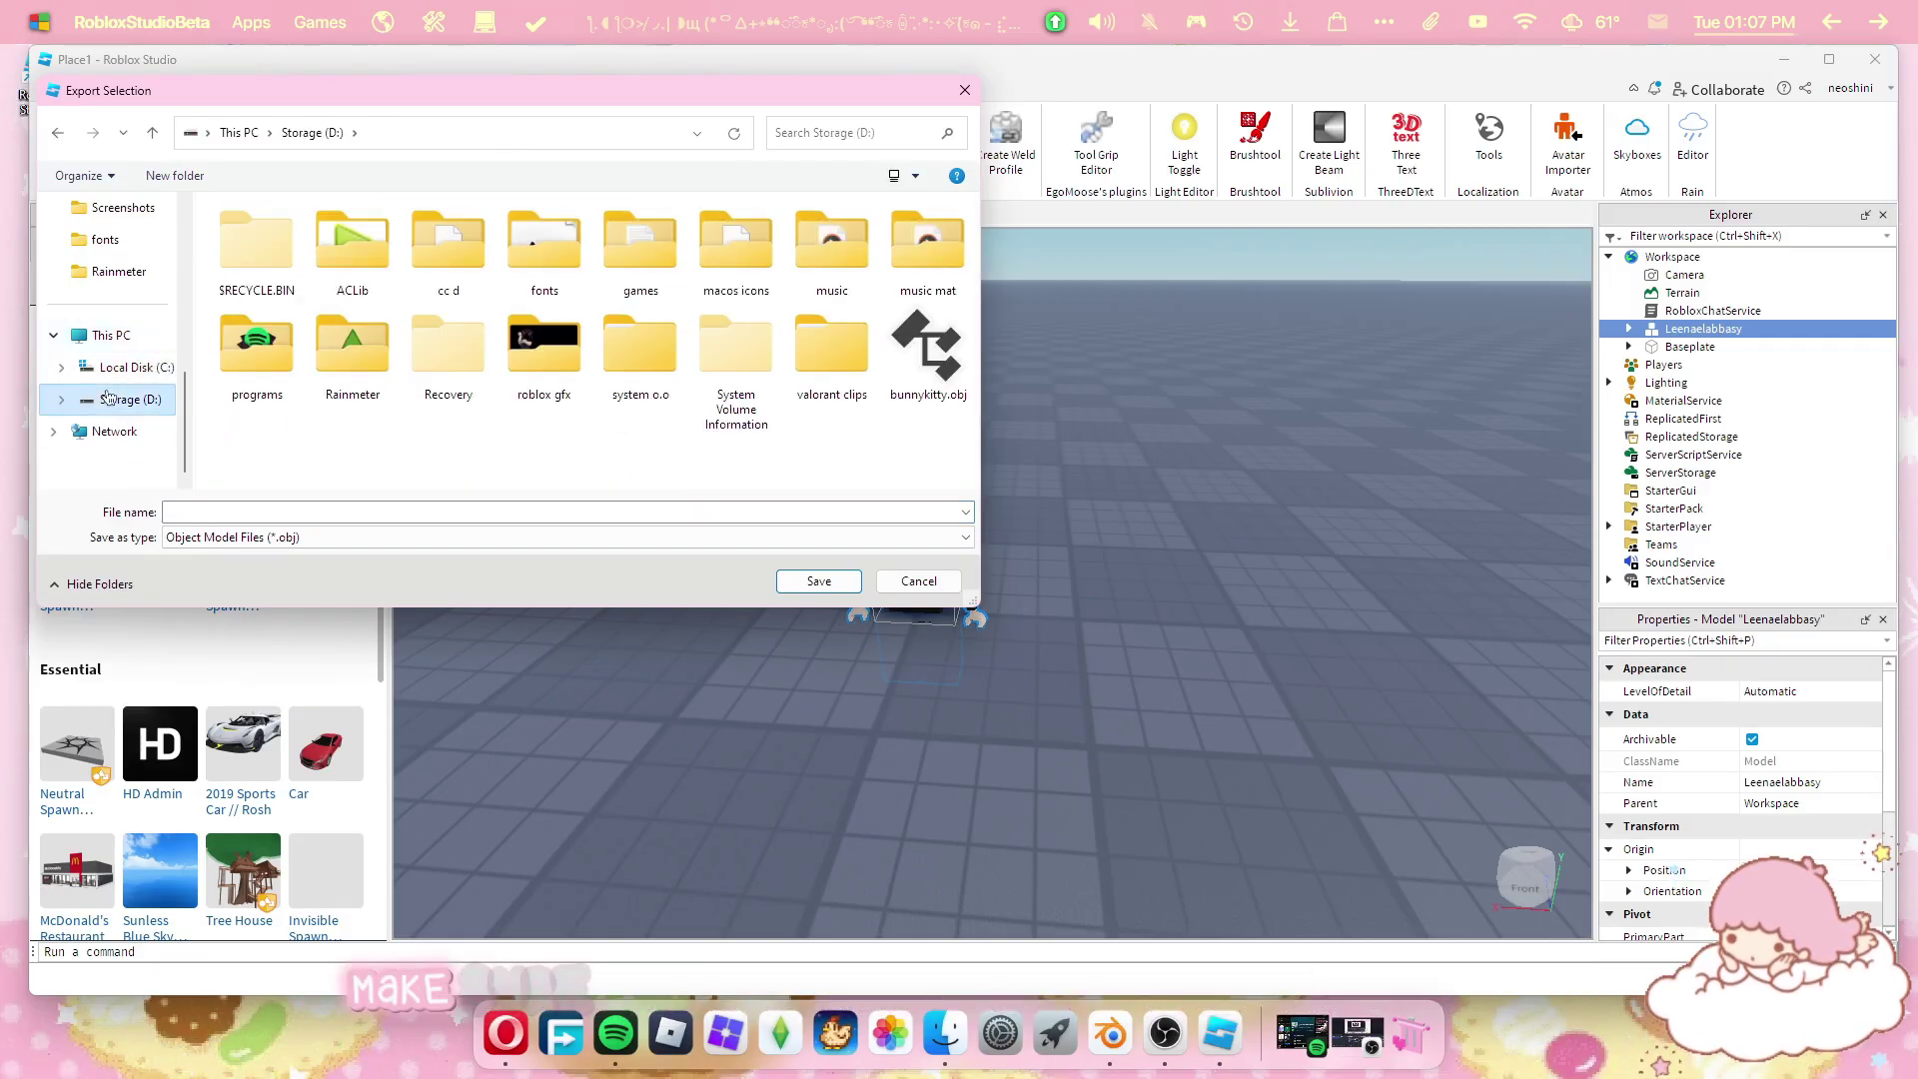
pyautogui.doubleClick(550, 348)
pyautogui.rightClick(559, 355)
pyautogui.moveTo(715, 545)
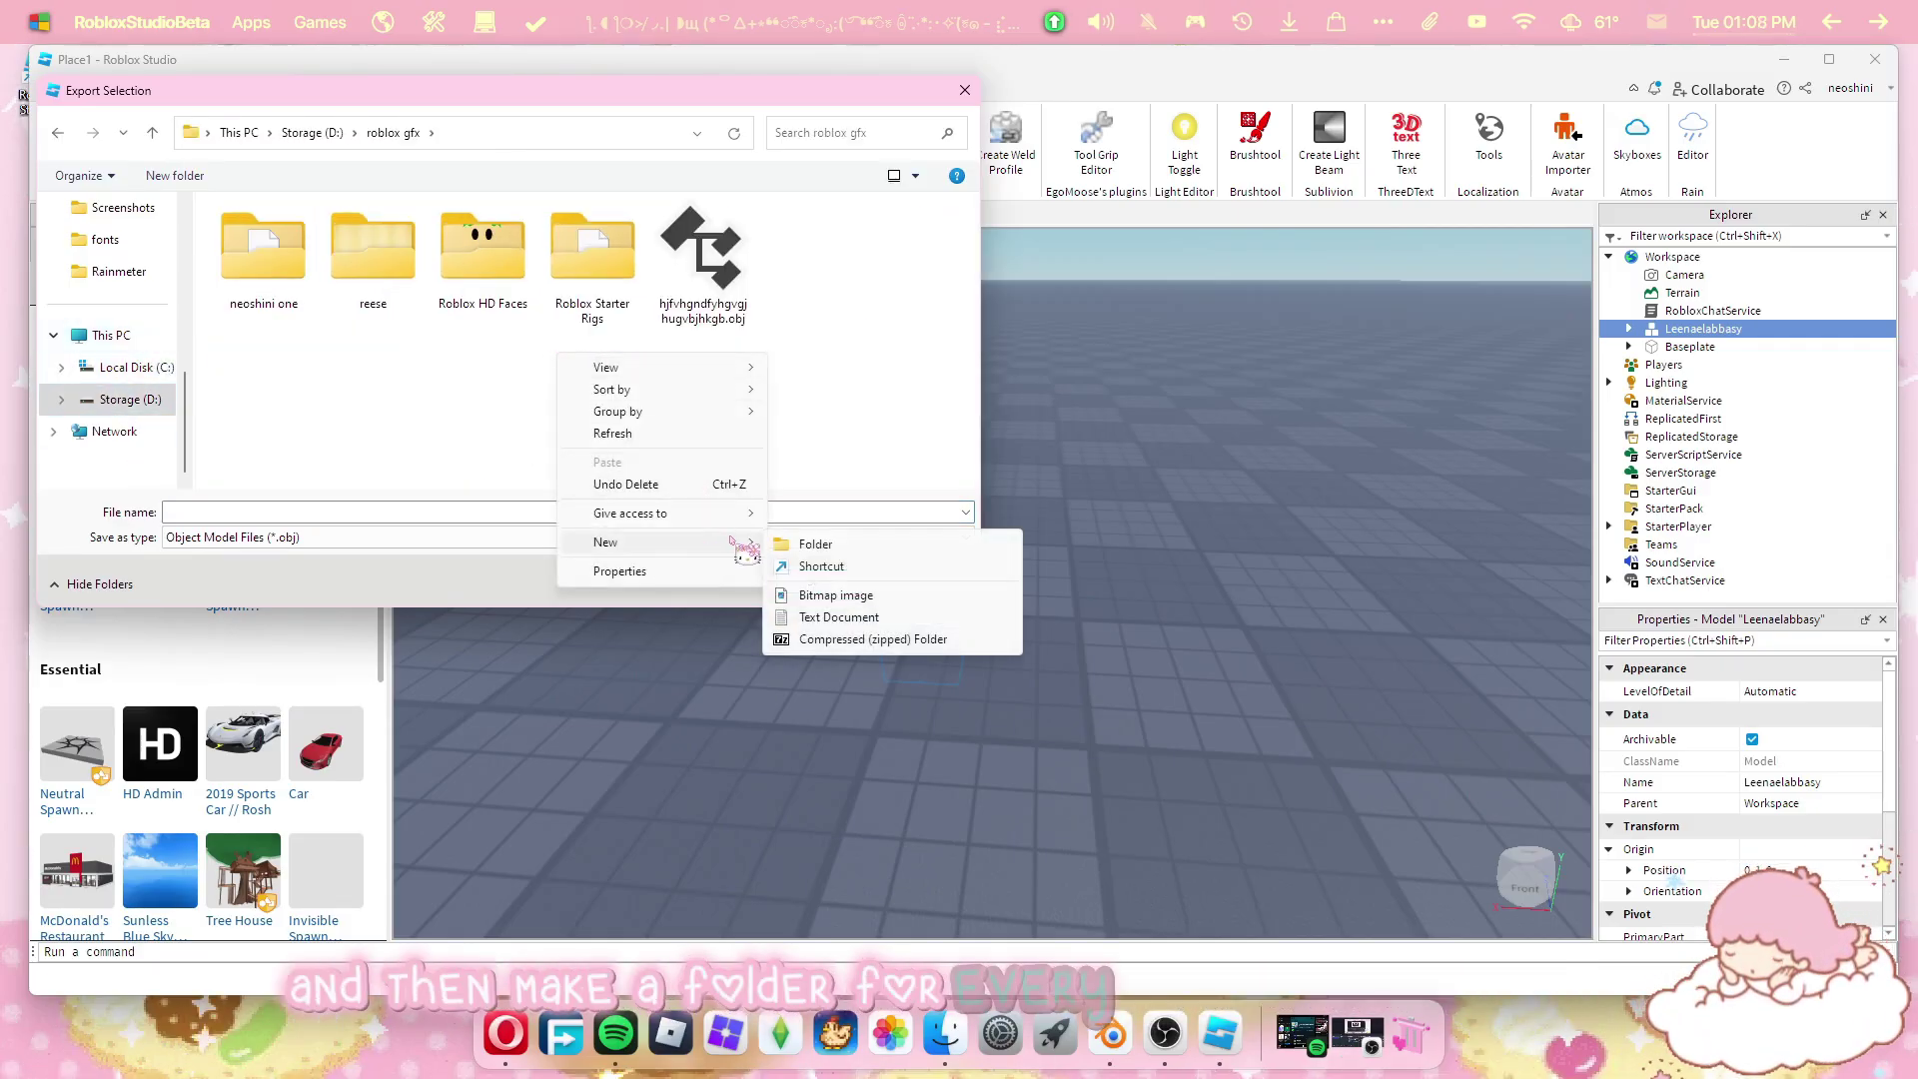
pyautogui.click(830, 570)
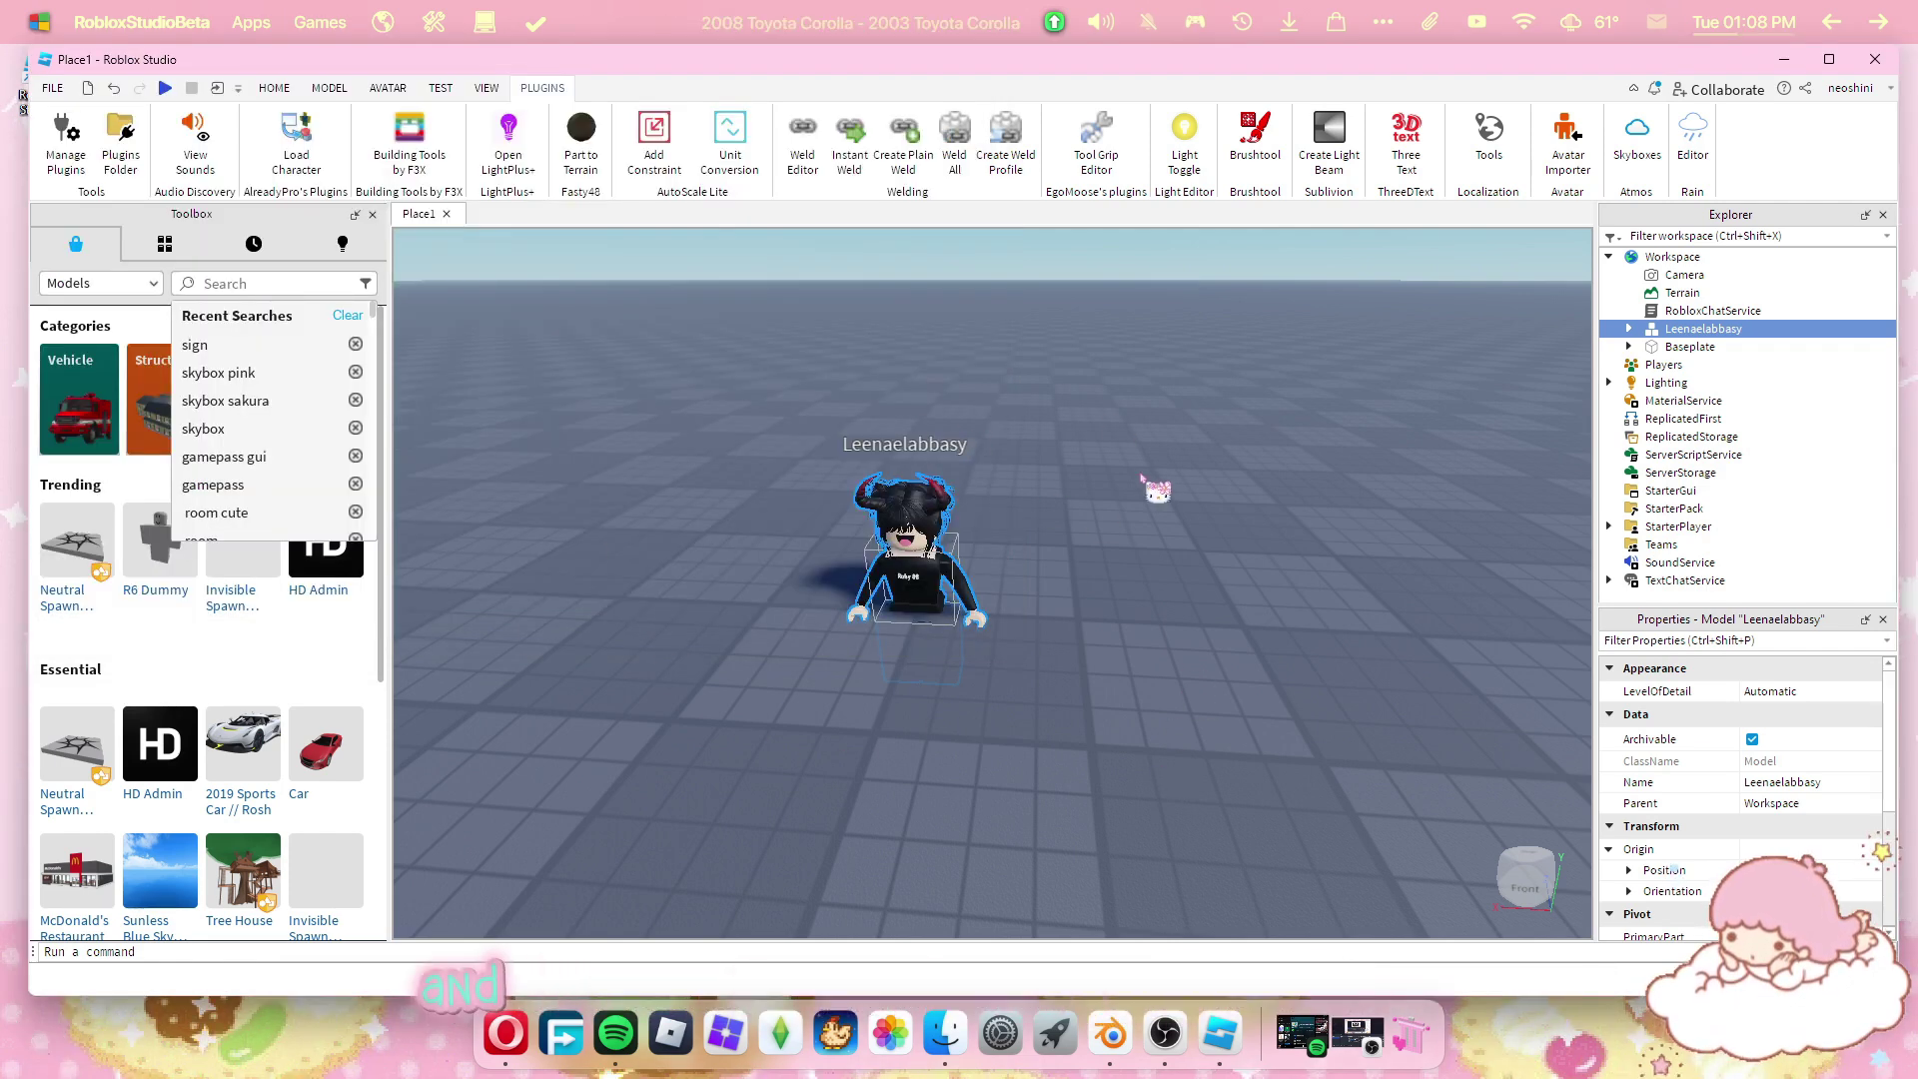
# Close Roblox Studio without saving the changes to Place1.
pyautogui.click(1876, 60)
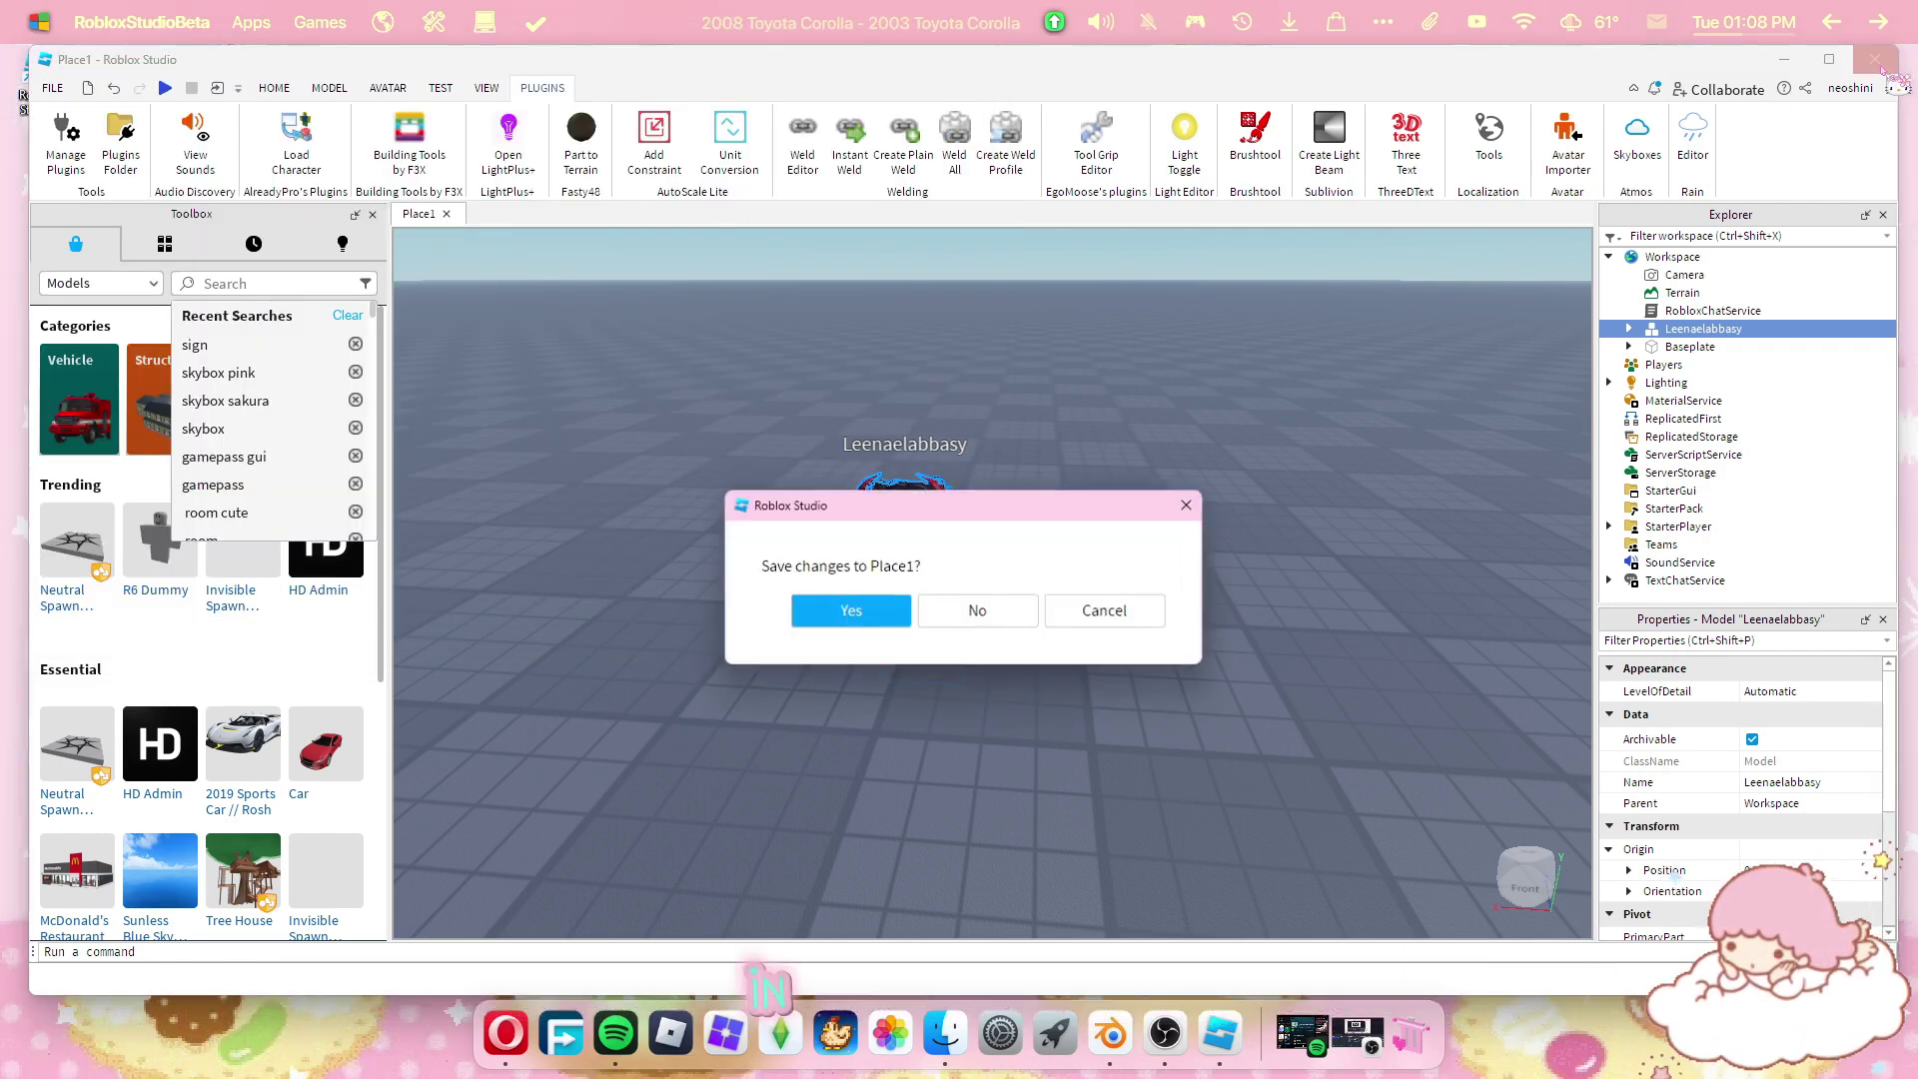
pyautogui.click(984, 611)
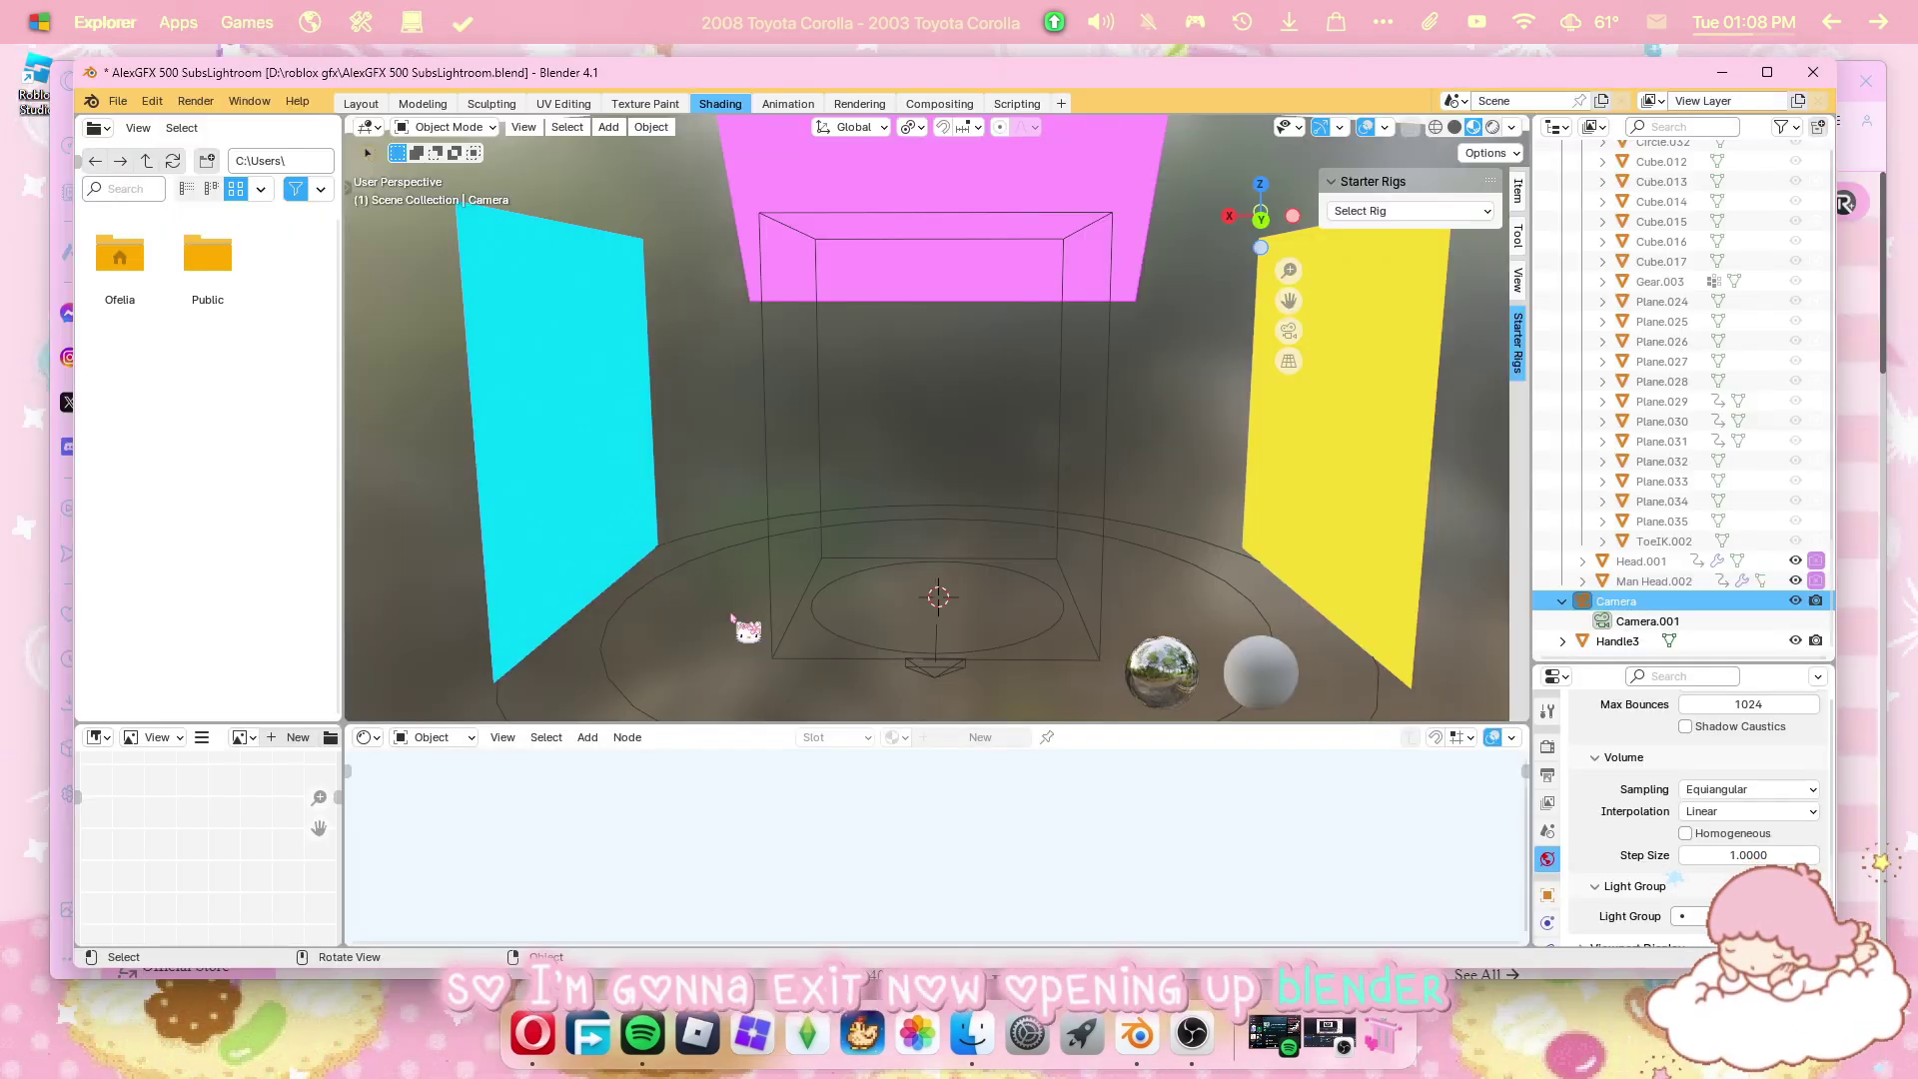
# Import the exported avatar's OBJ file from D:\roblox gfx\New folder with Split By Object and Split By Group enabled.
pyautogui.click(116, 101)
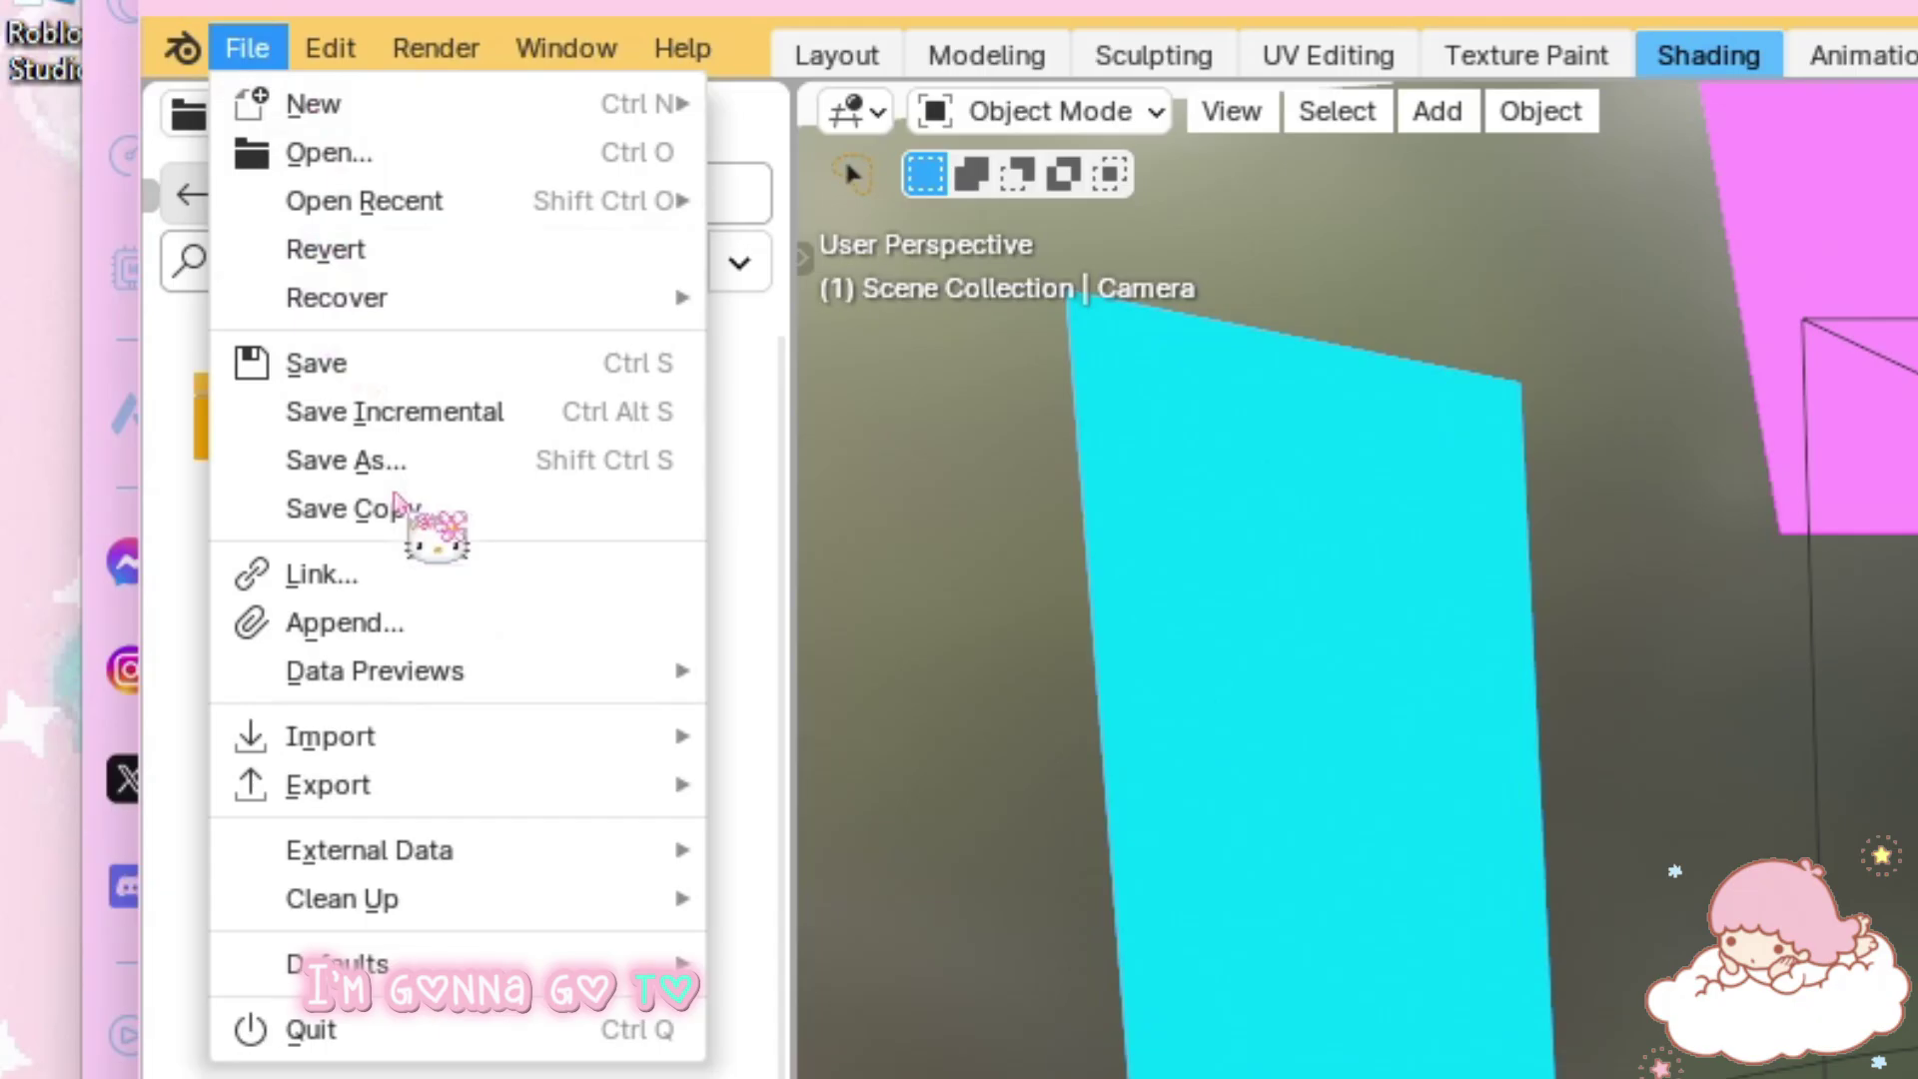
pyautogui.moveTo(275, 376)
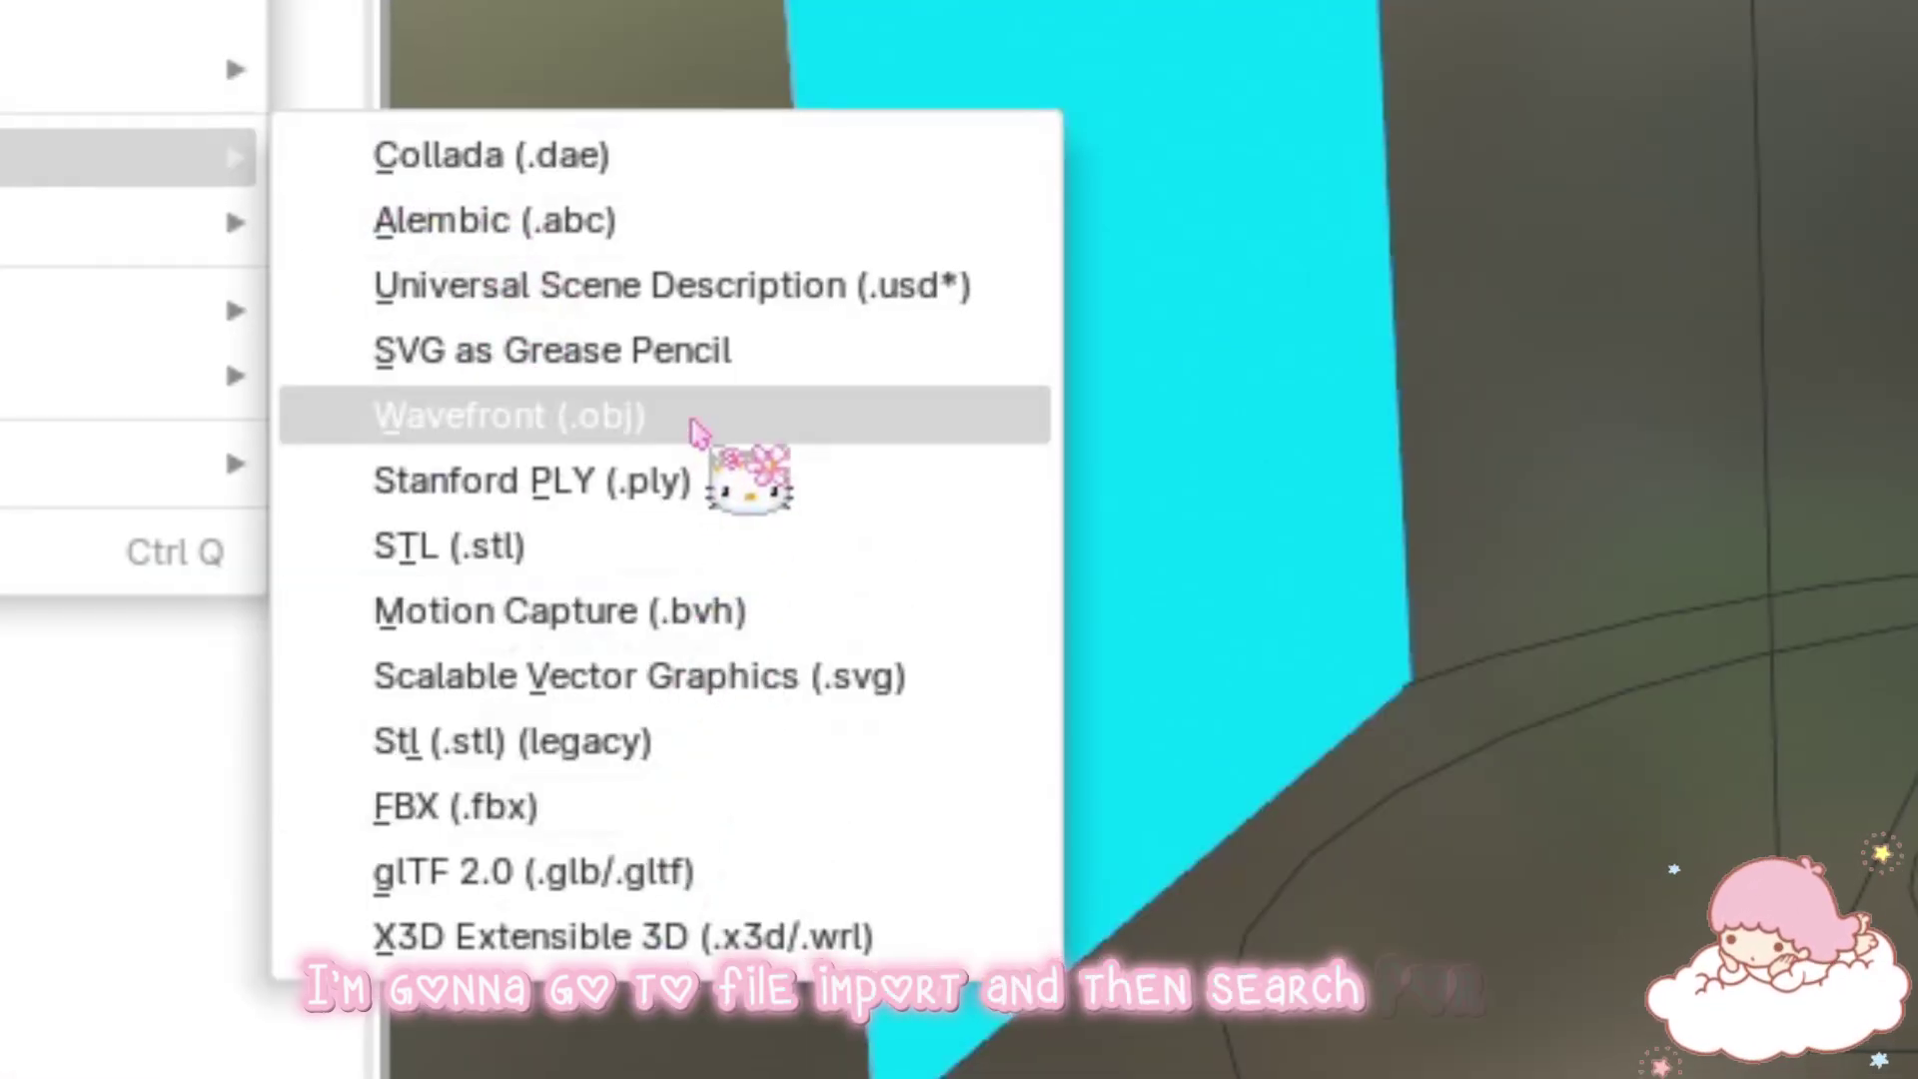
pyautogui.click(706, 416)
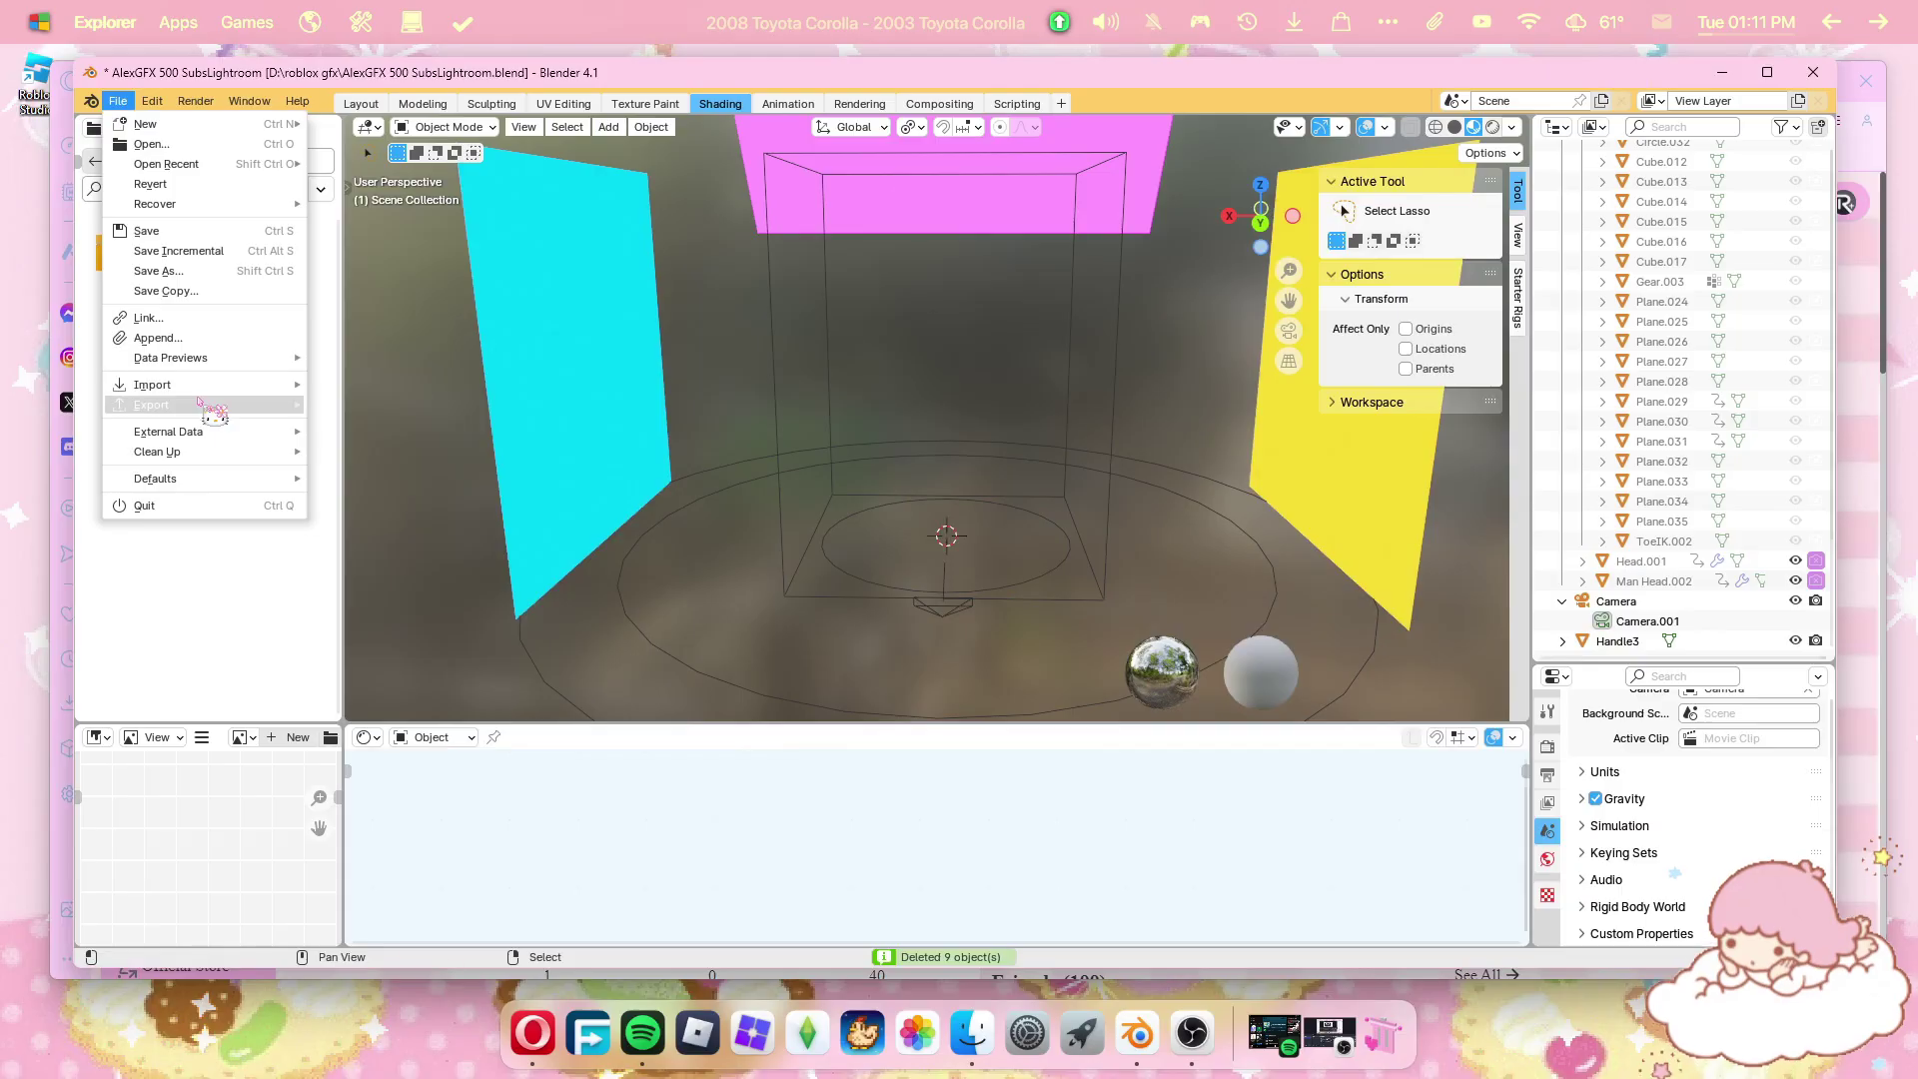
pyautogui.moveTo(189, 383)
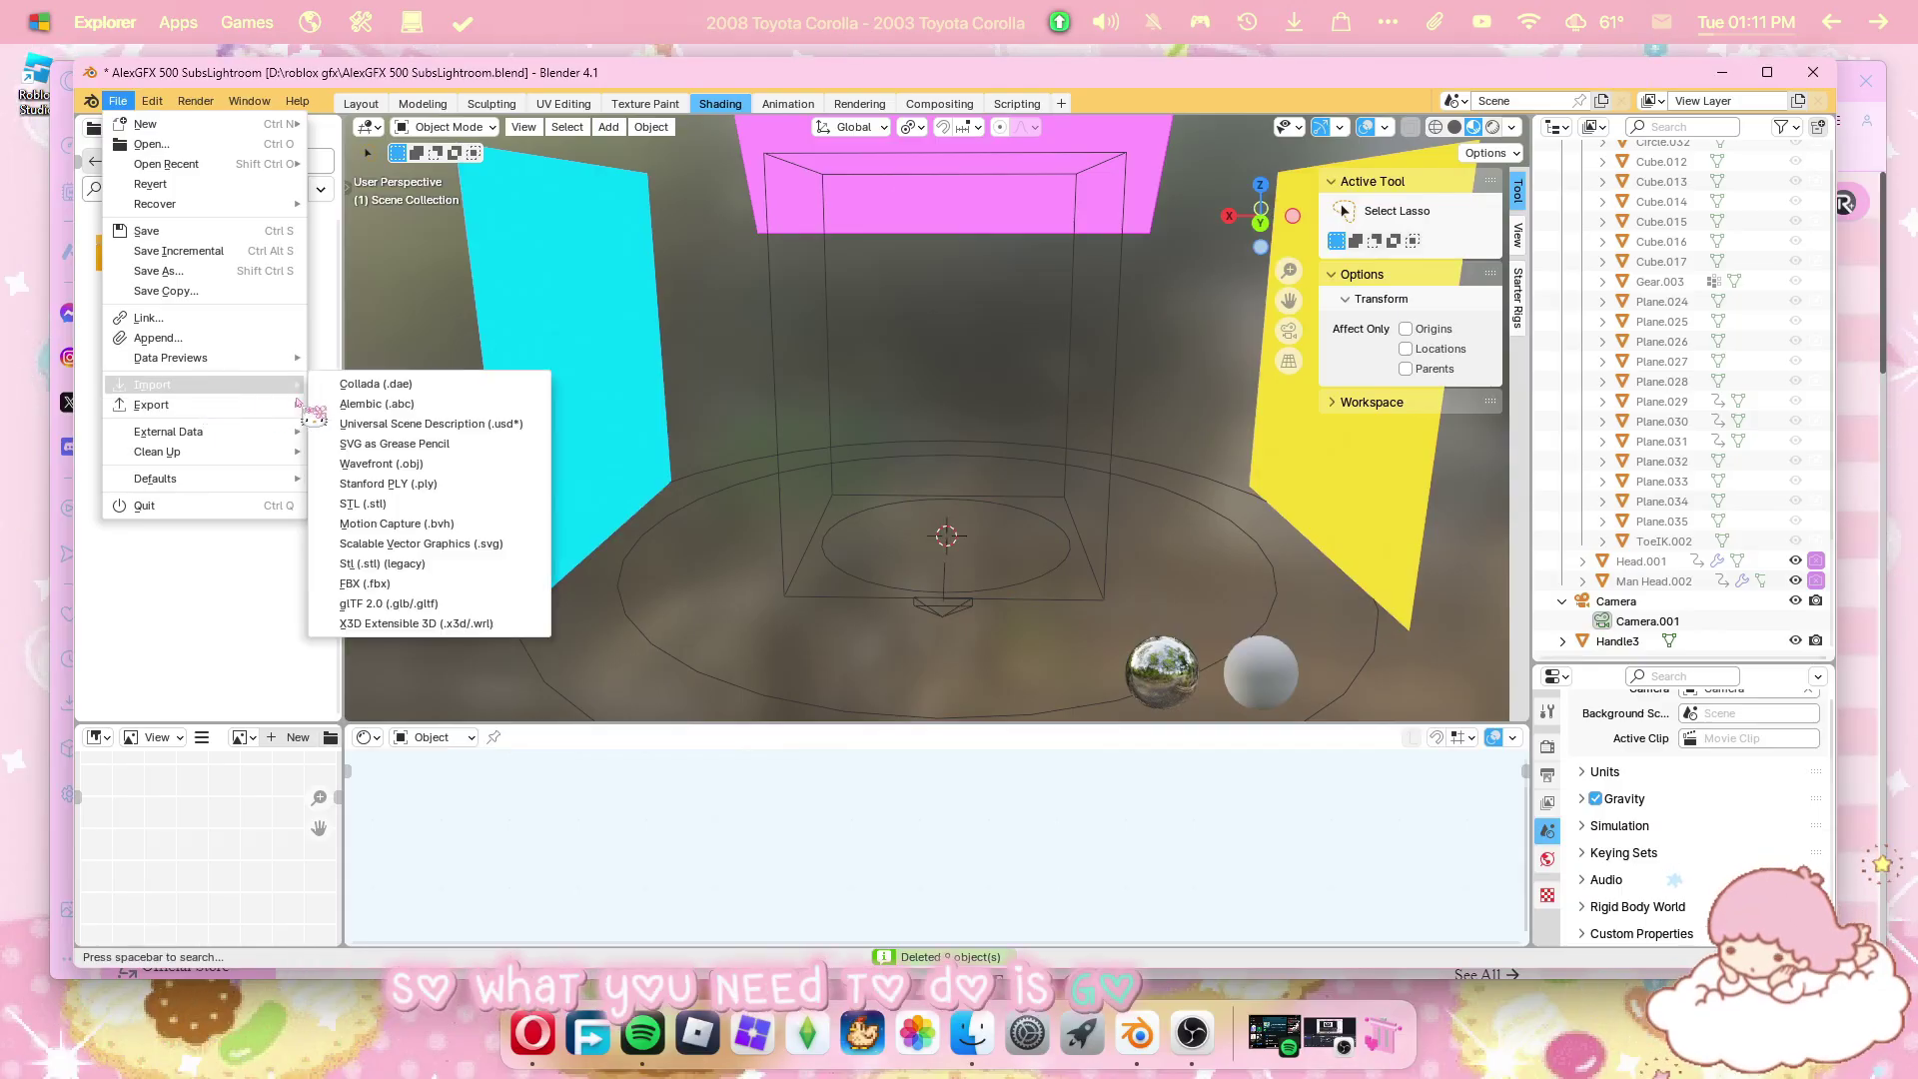
pyautogui.click(380, 464)
pyautogui.click(938, 325)
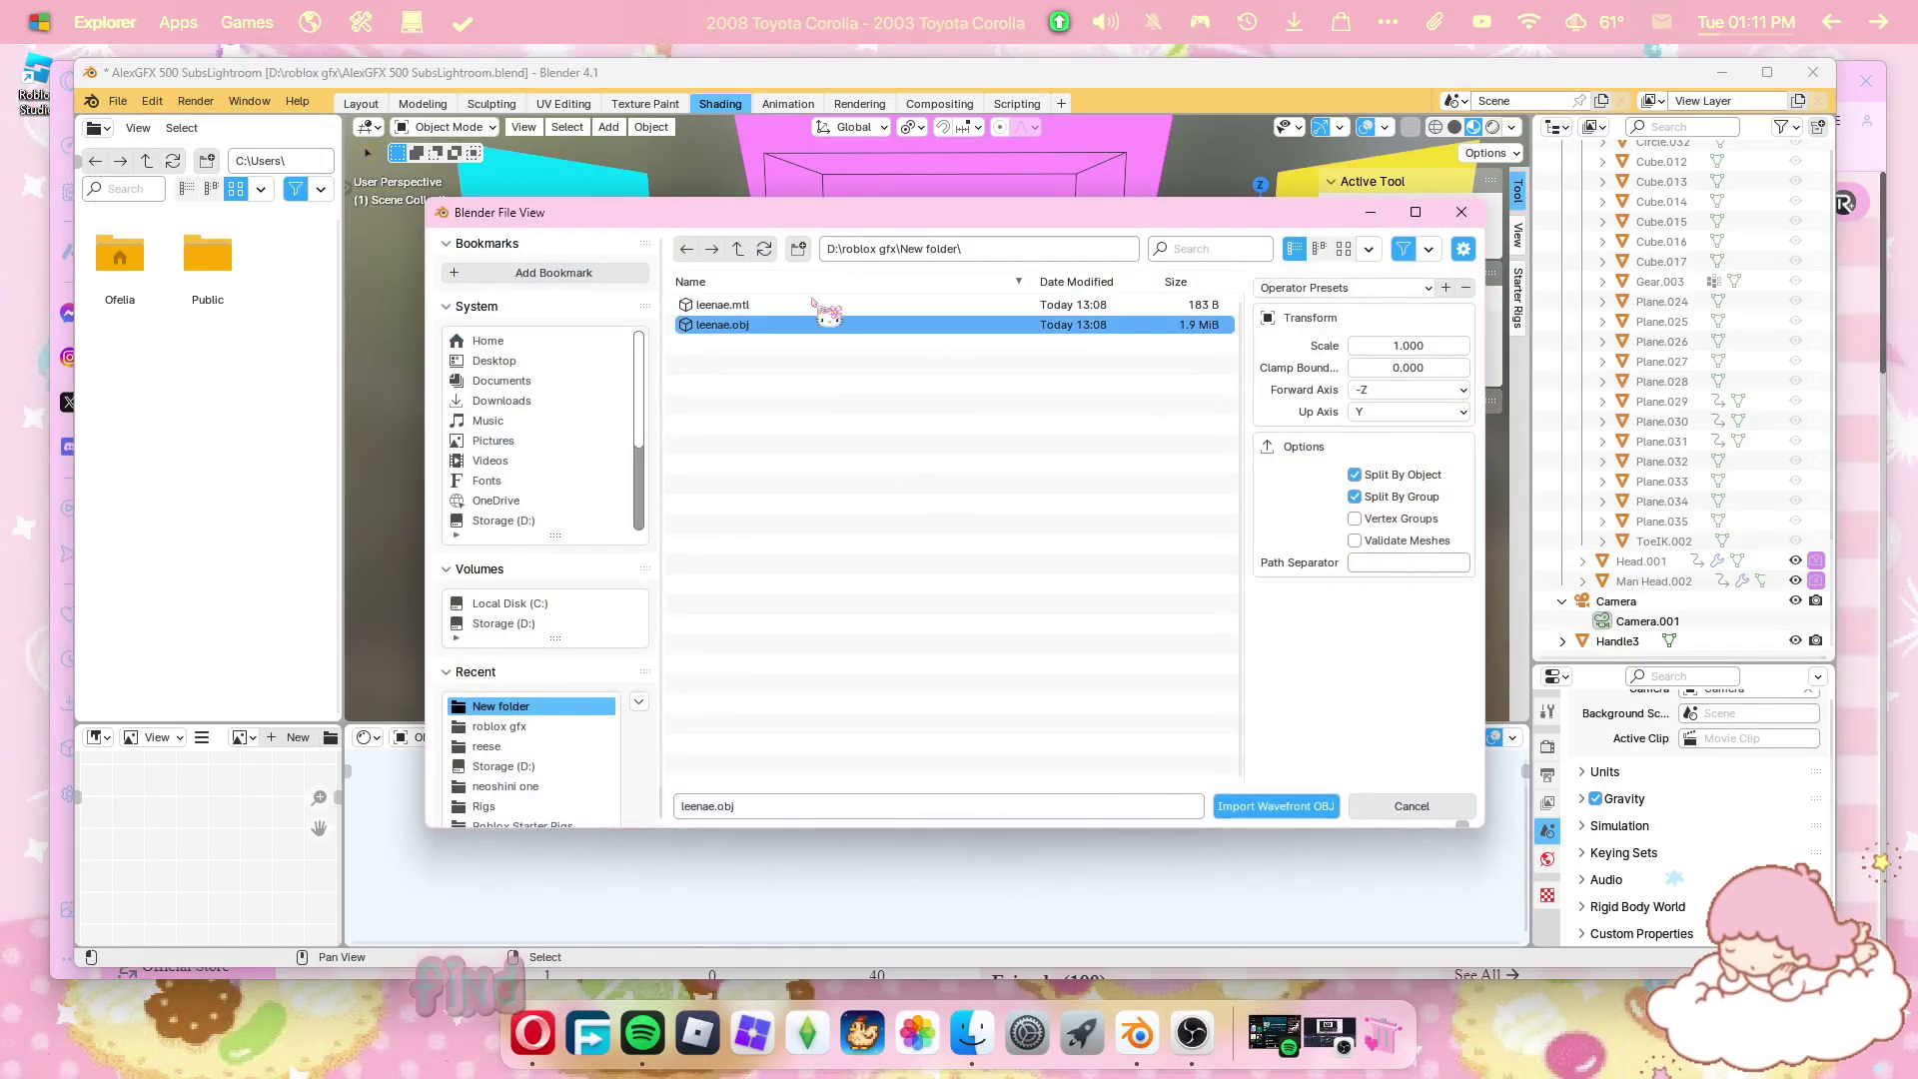
pyautogui.click(1355, 496)
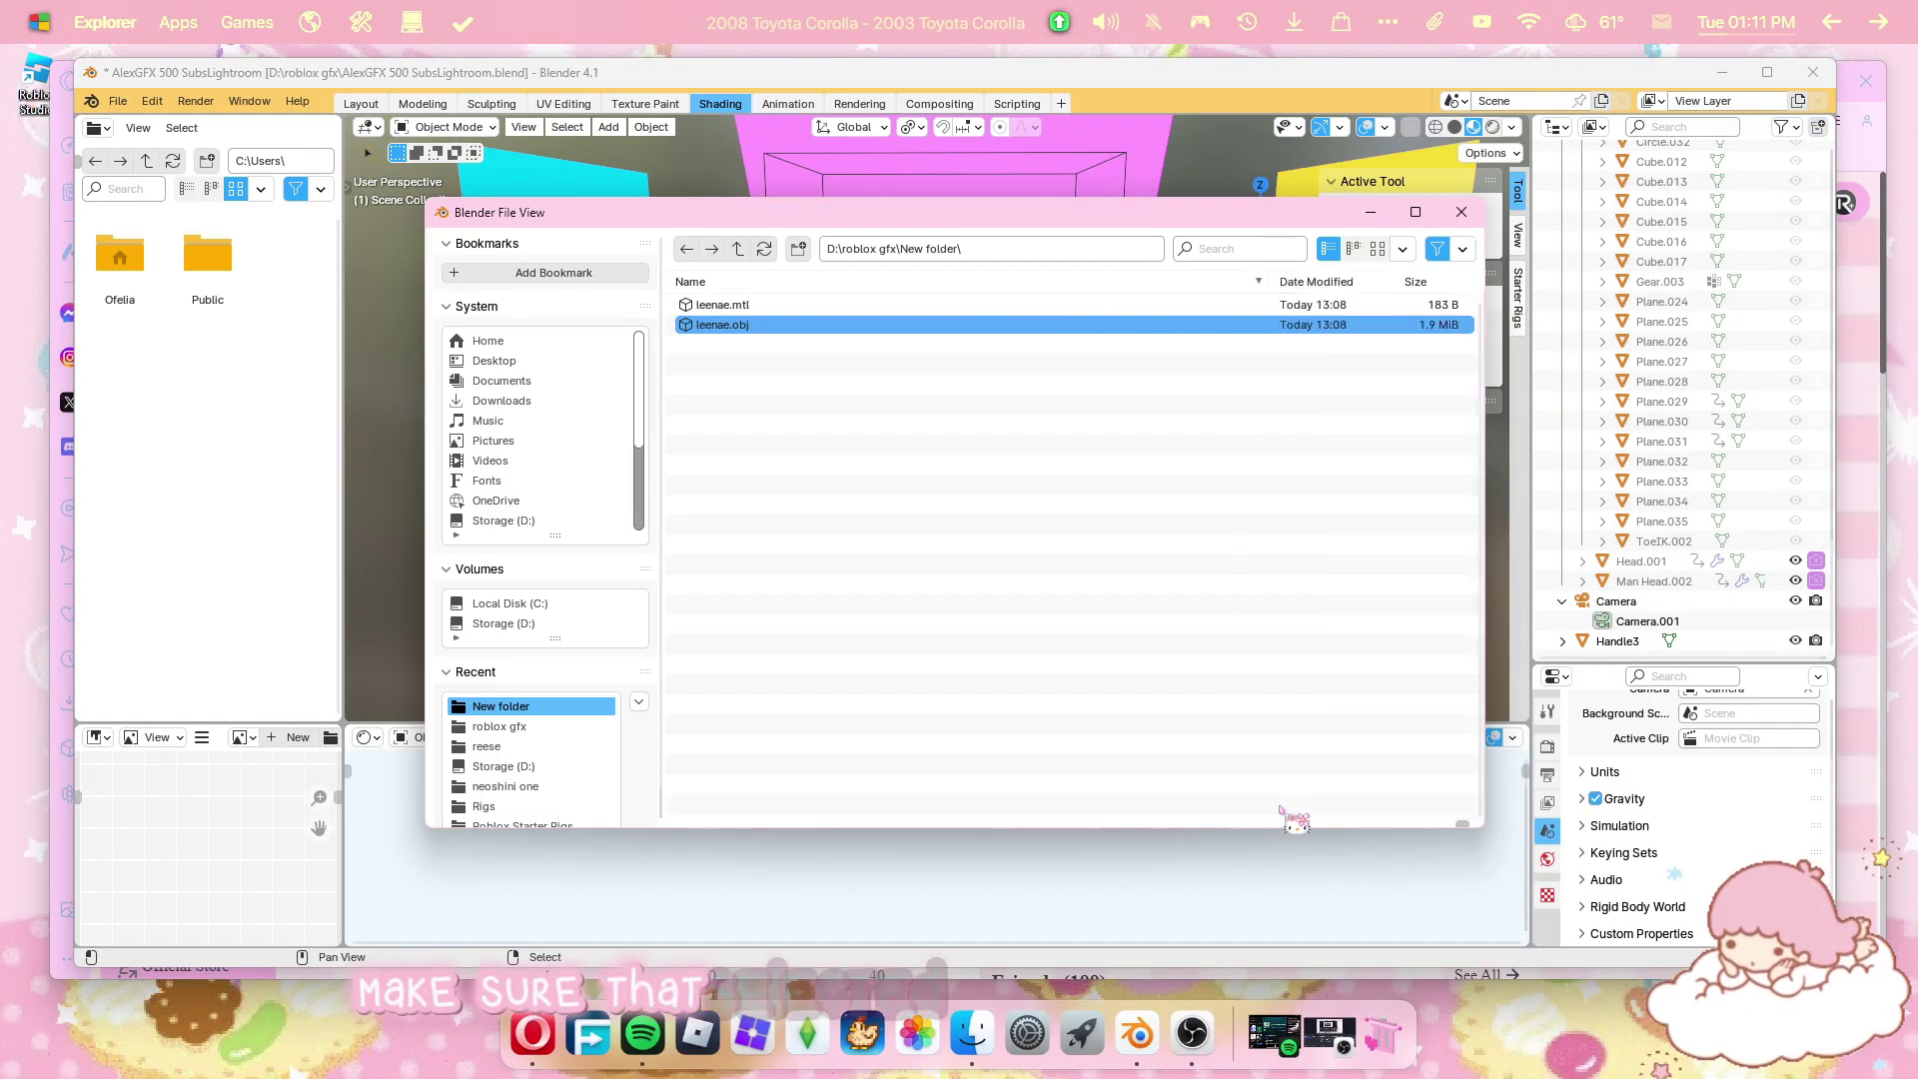
pyautogui.click(1289, 807)
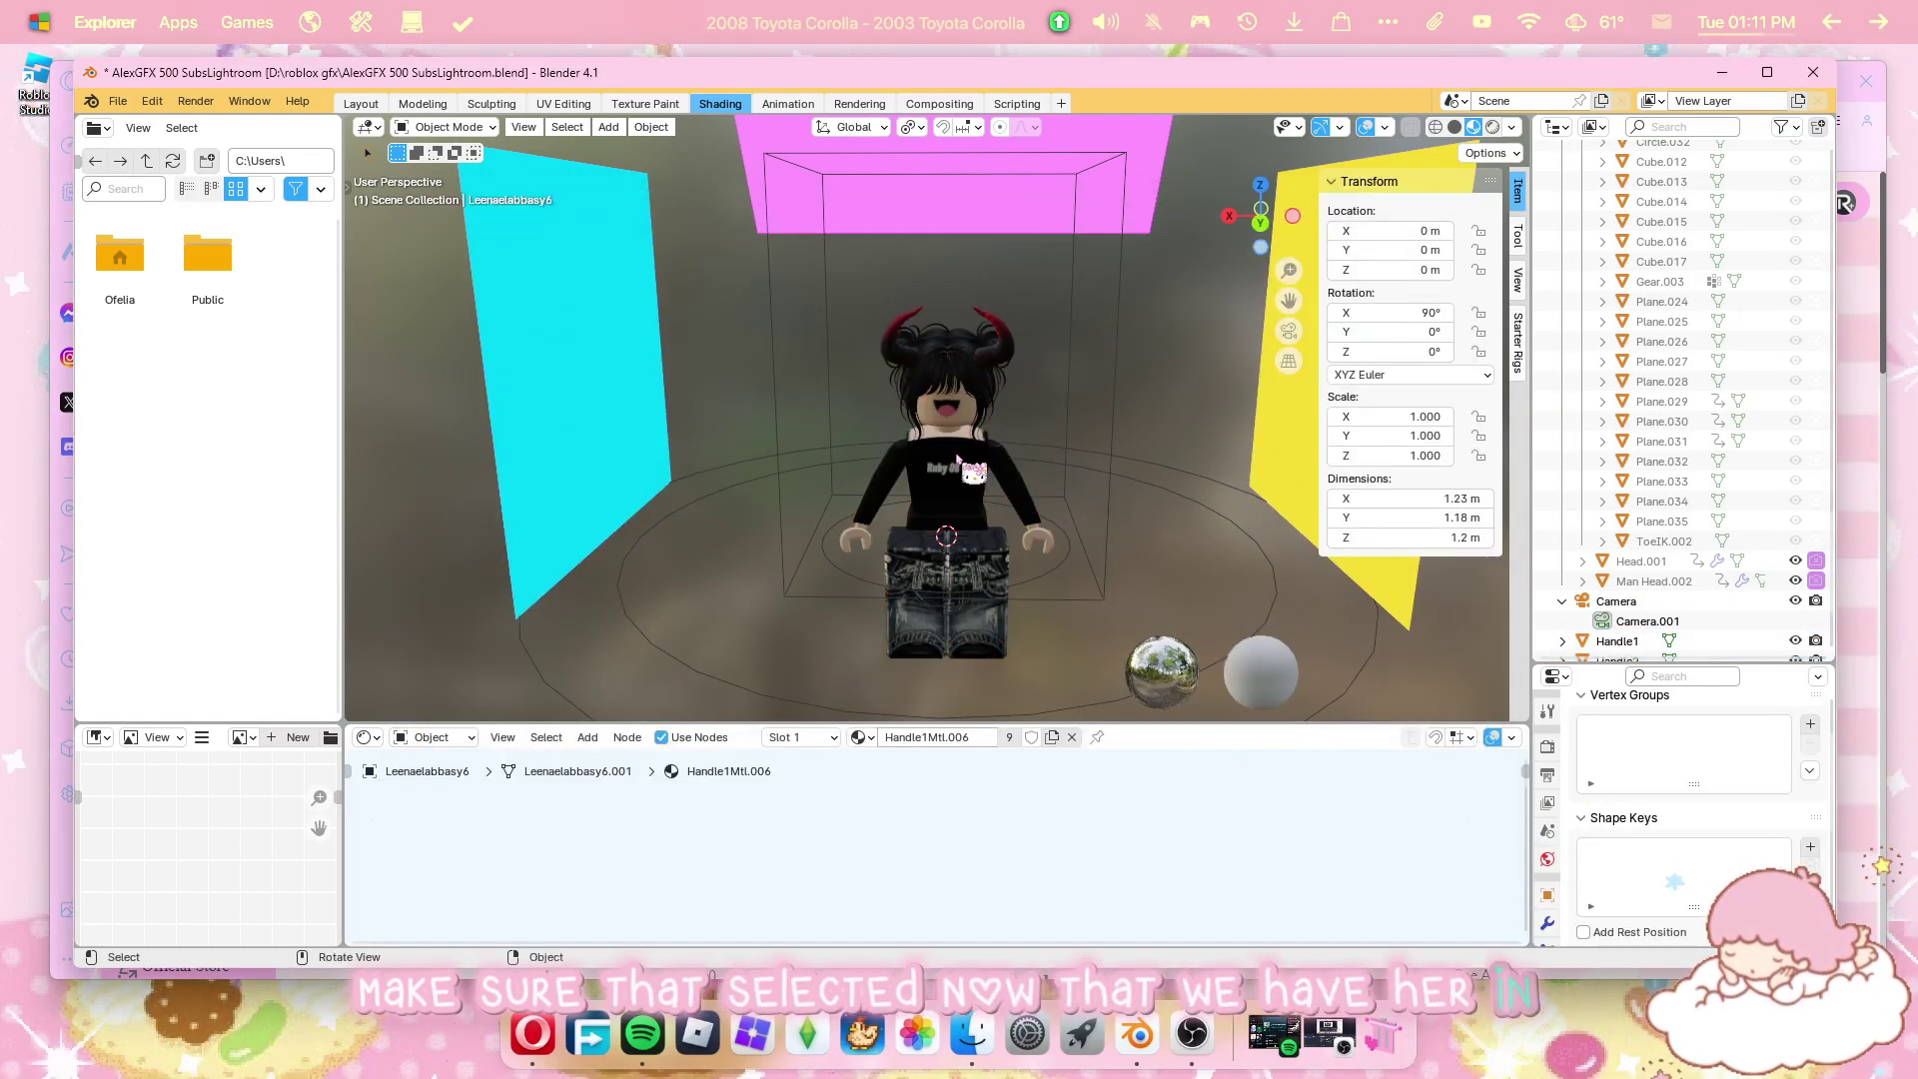
# Delete the imported avatar's torso, arms and legs, keeping only the head, hair and horns.
pyautogui.click(953, 491)
pyautogui.press('Delete')
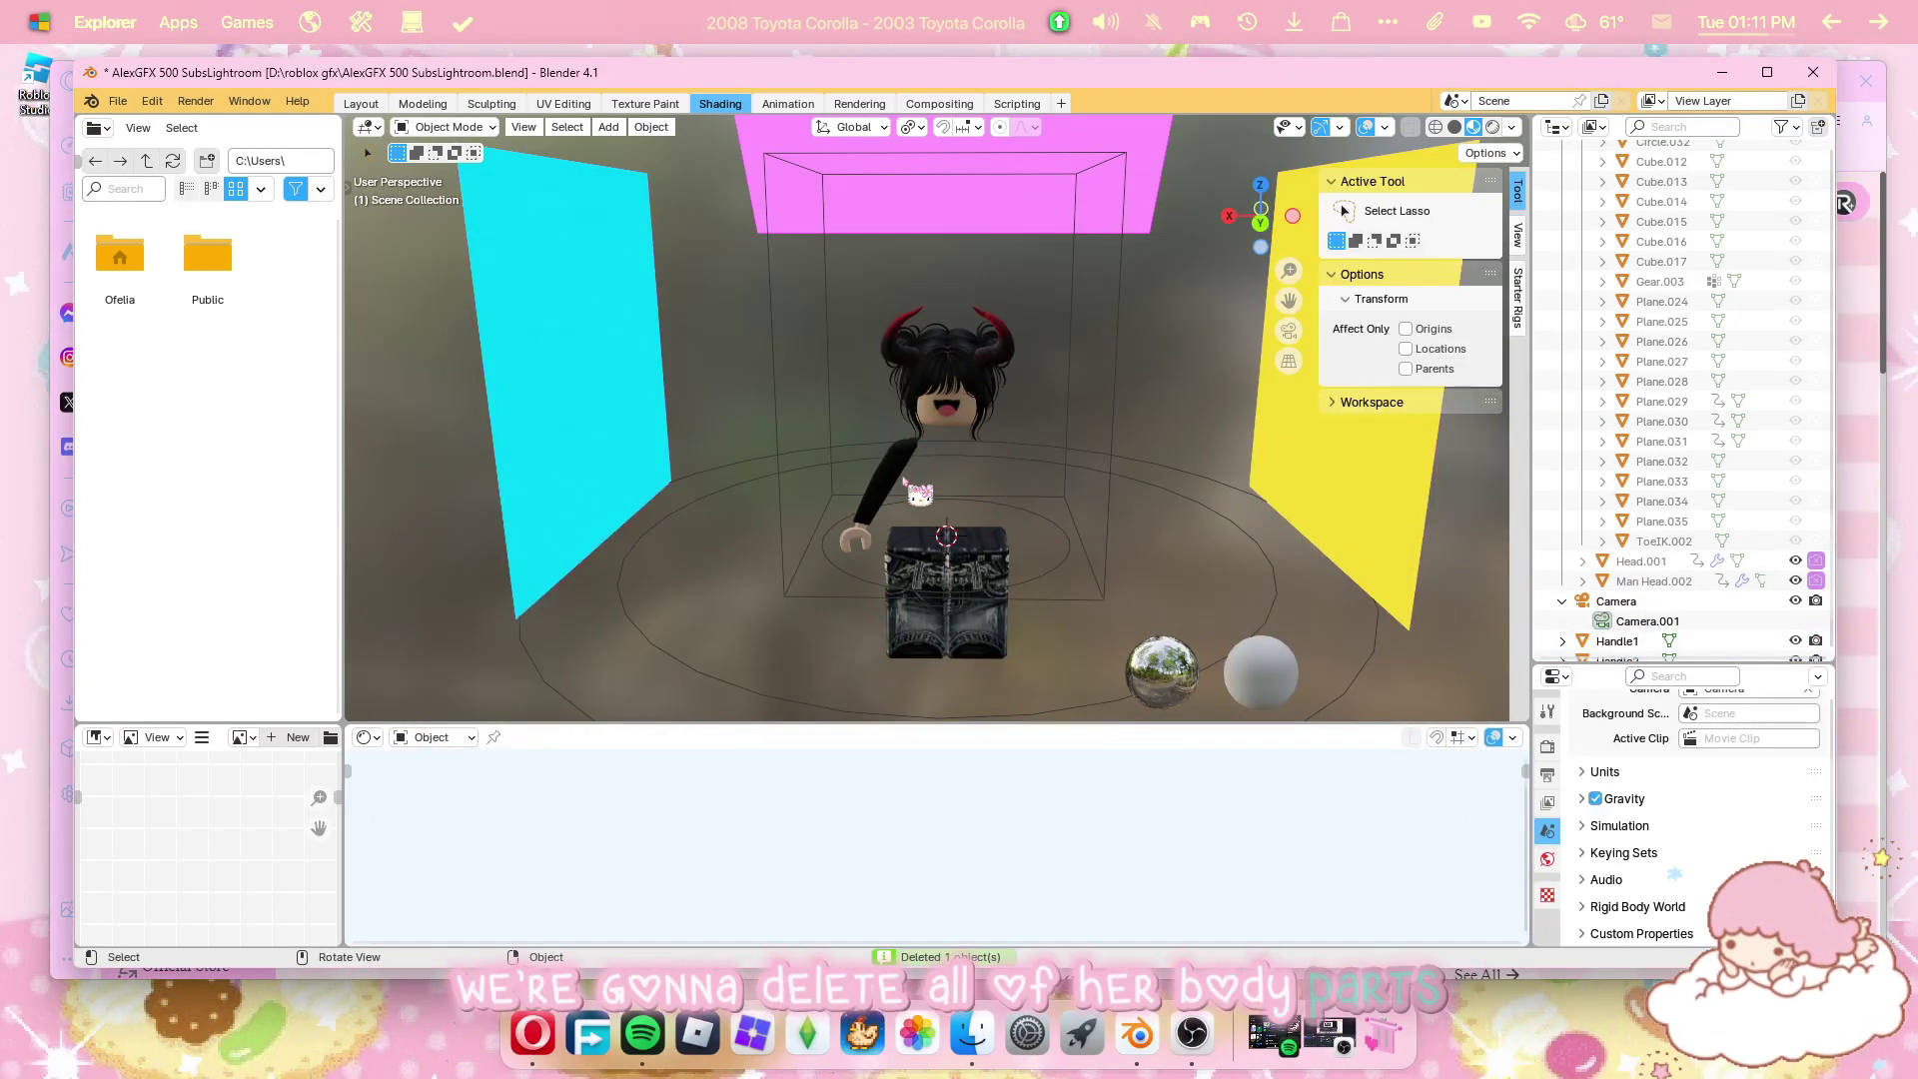
pyautogui.click(996, 321)
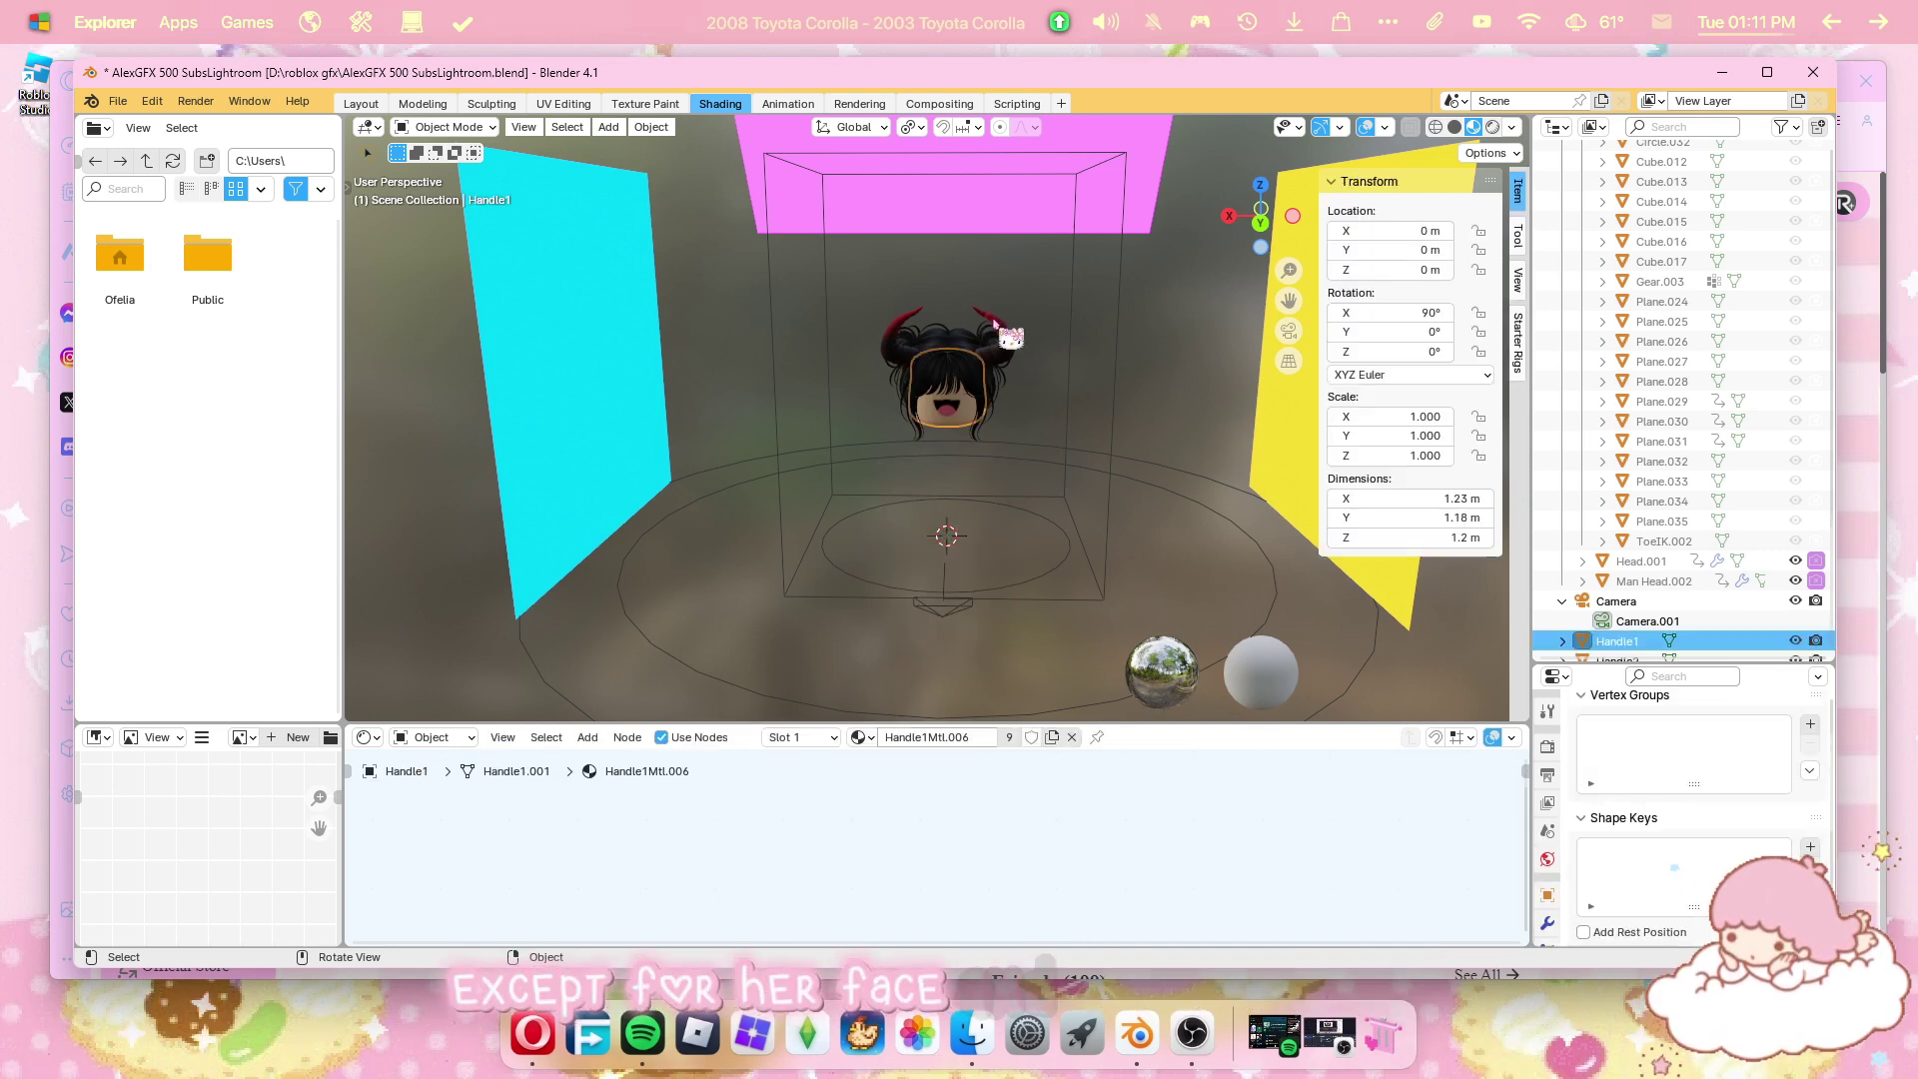
pyautogui.click(1029, 391)
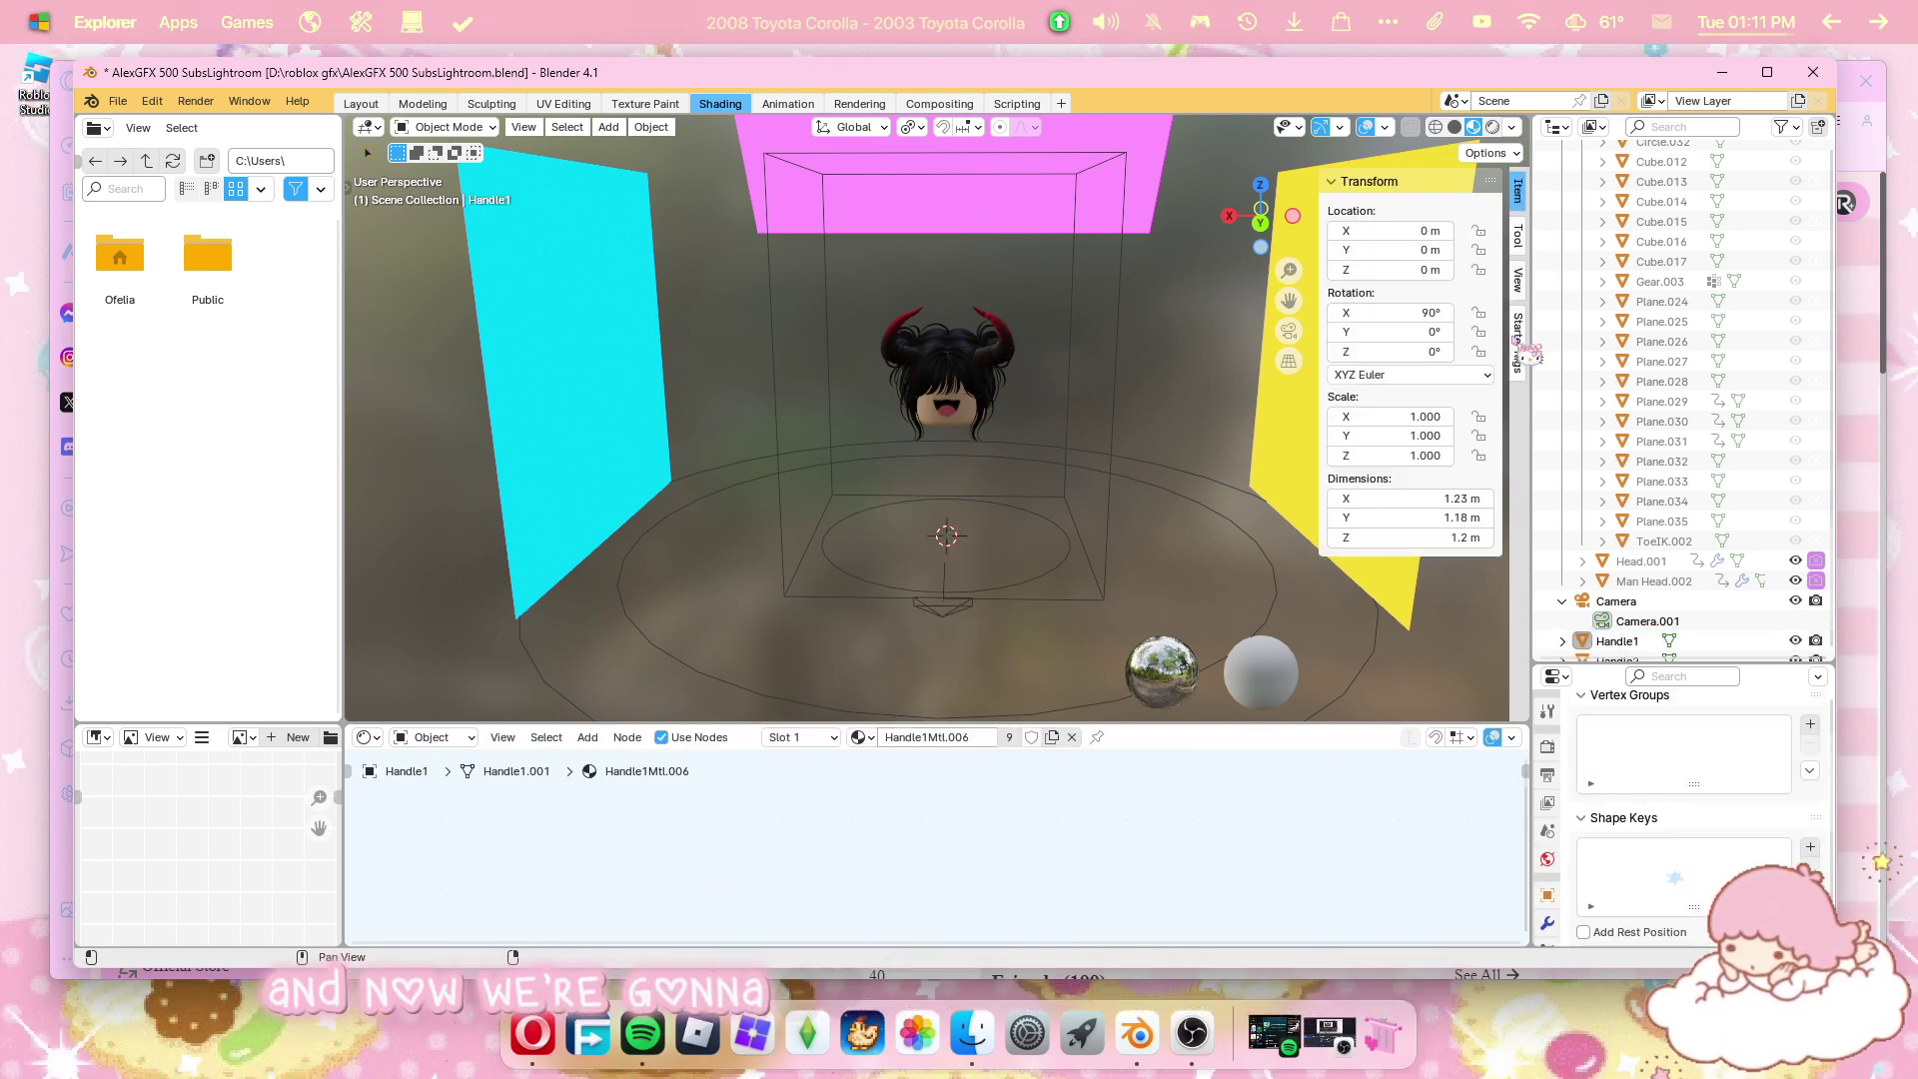
# Add a Starter Woman Rig to the scene from the Starter Rigs add-on.
pyautogui.click(1519, 345)
pyautogui.click(1377, 212)
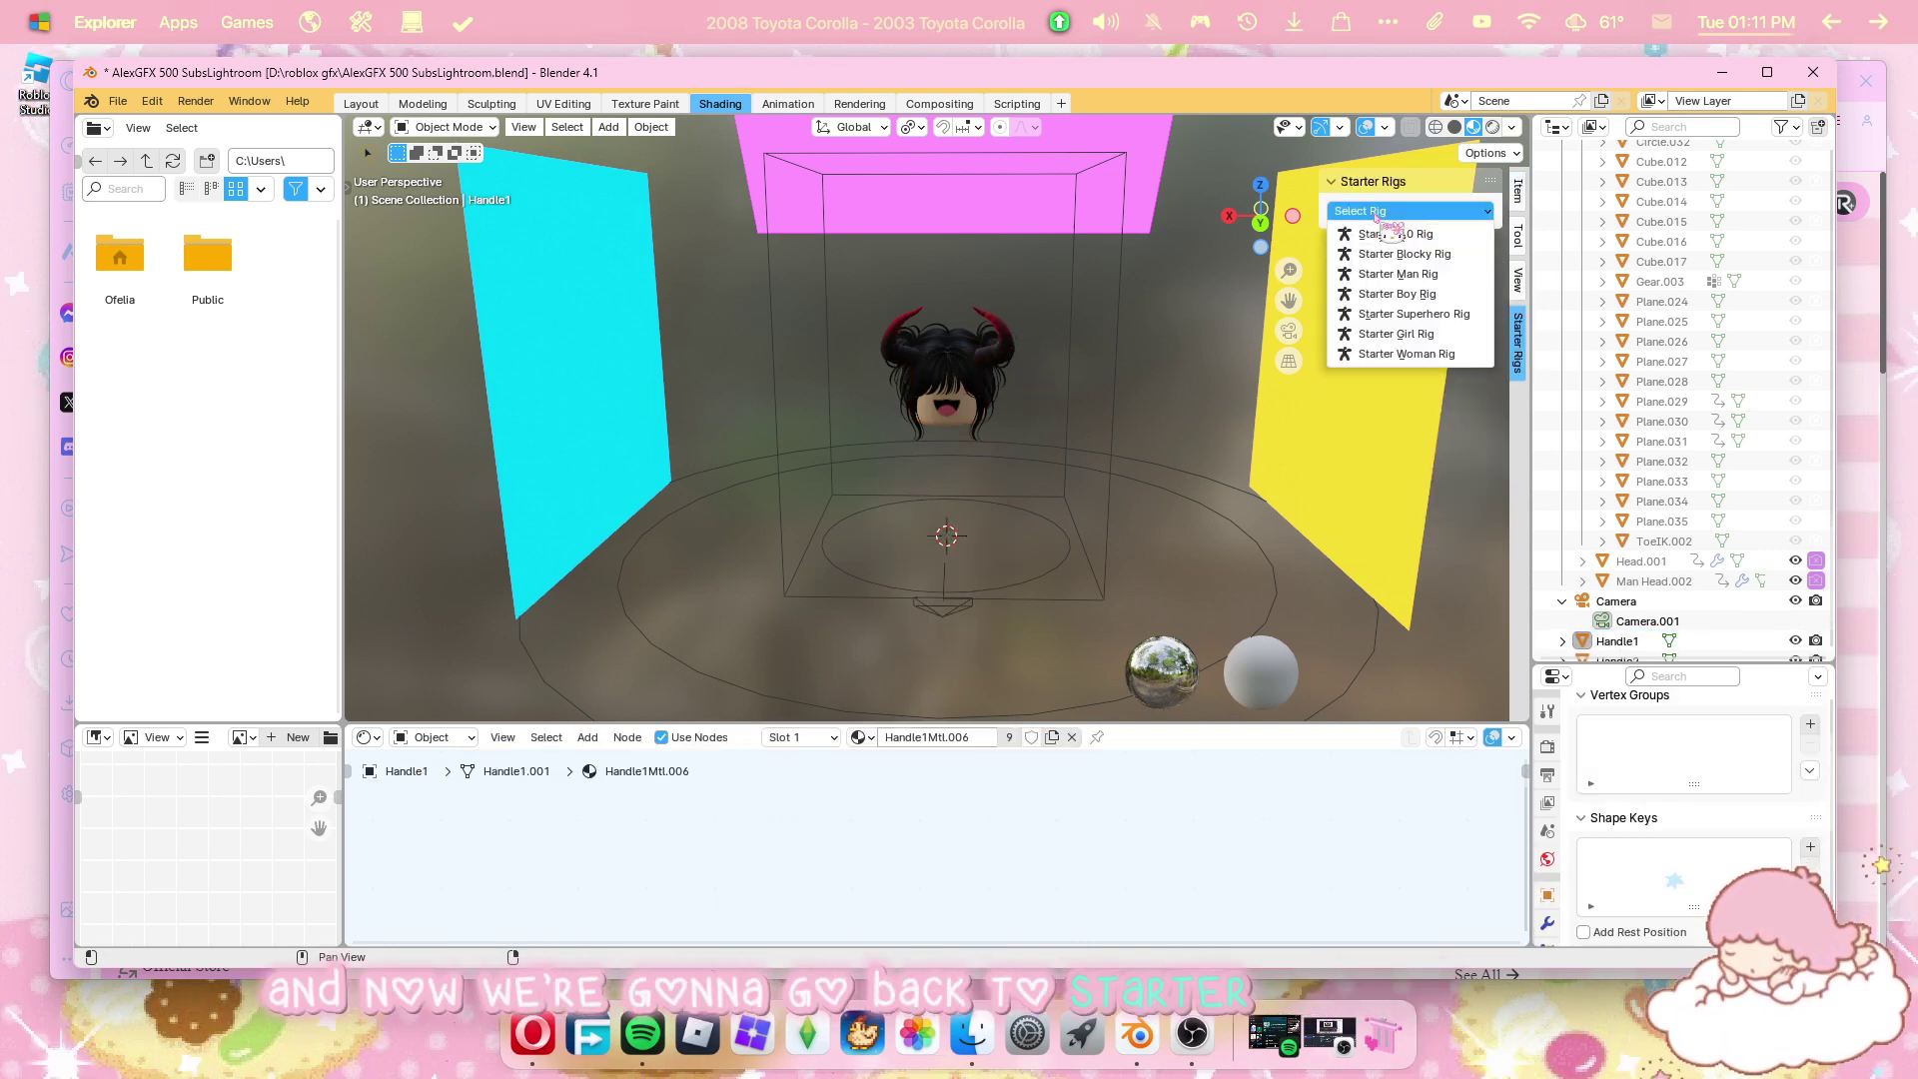
pyautogui.click(1424, 352)
# Select the imported head and hair with the horns last, and parent them to the horns.
pyautogui.scroll(4, 978, 410)
pyautogui.keyDown('shift'); pyautogui.click(979, 410); pyautogui.keyUp('shift')
pyautogui.scroll(-2, 978, 409)
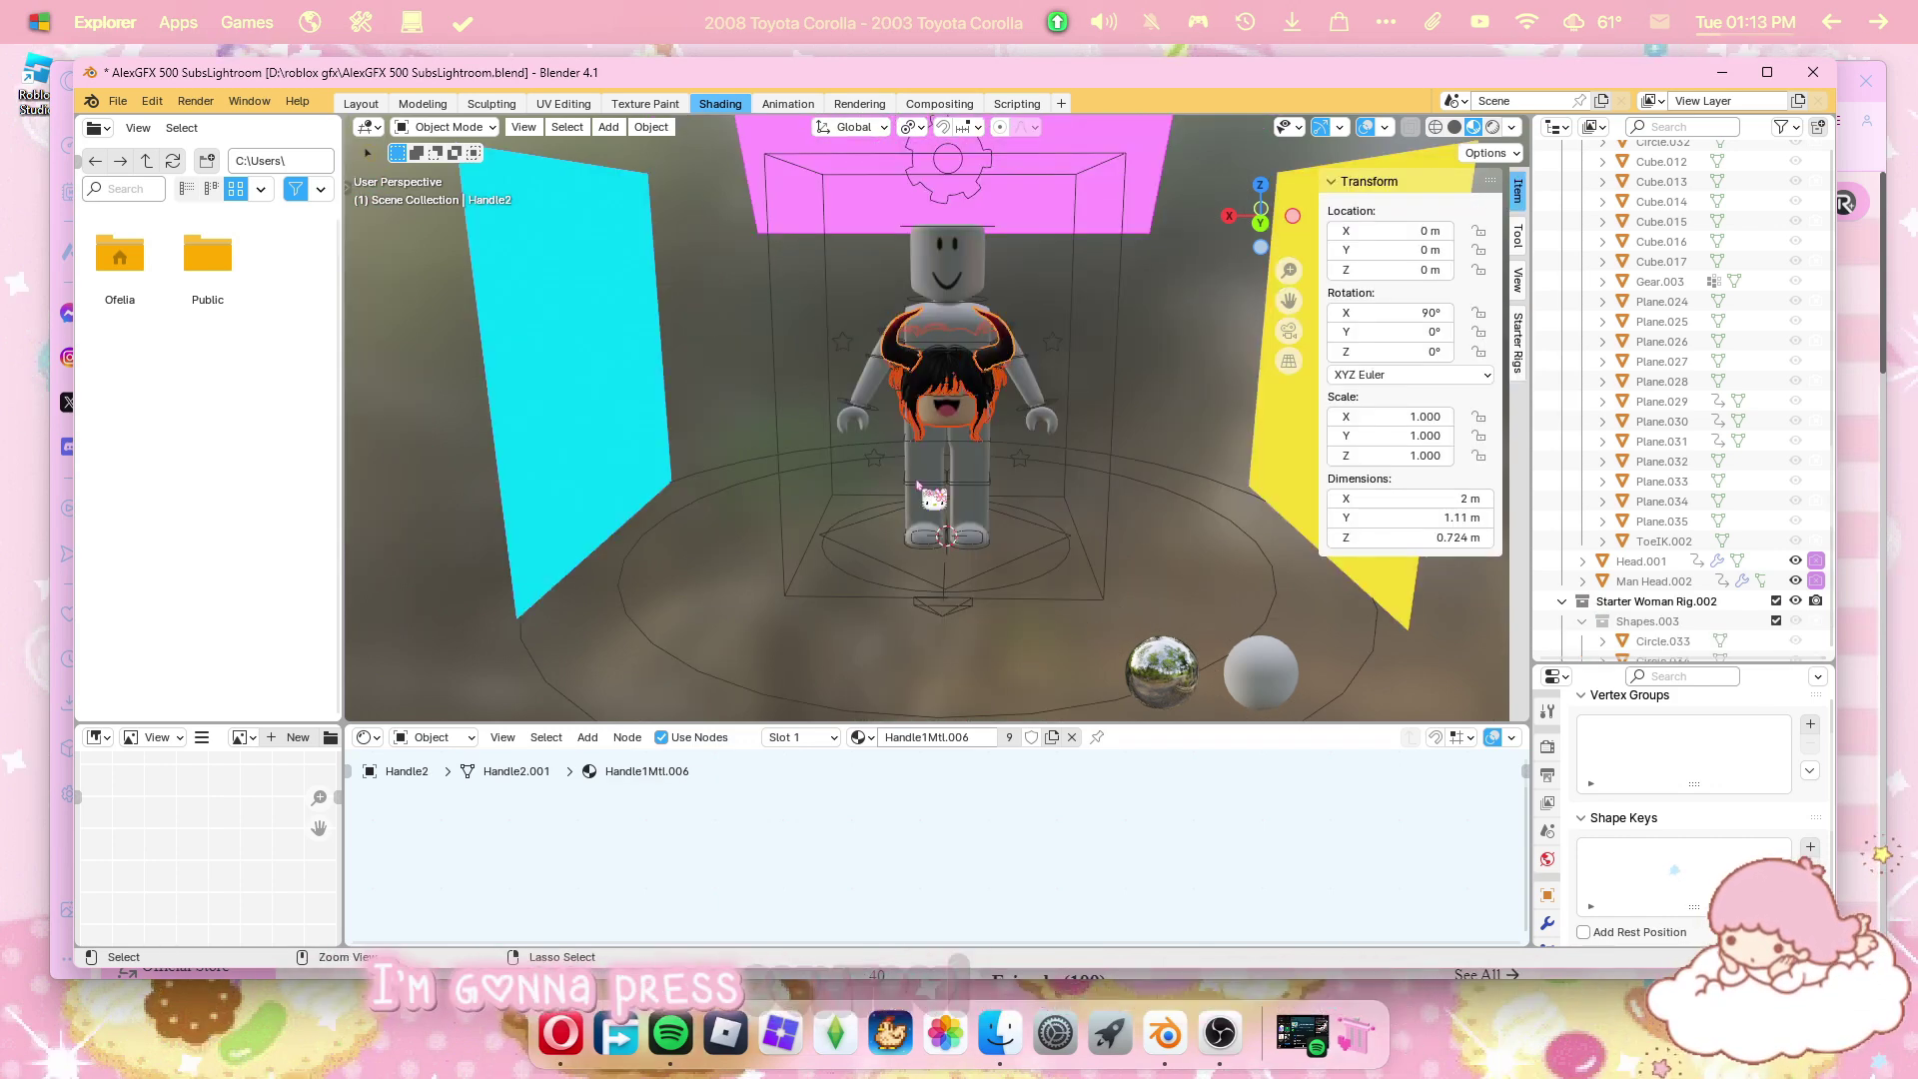
pyautogui.hotkey('ctrl', 'p')
pyautogui.click(779, 502)
# Shift the parented head group sideways along X and delete the leftover head underneath it.
pyautogui.moveTo(1389, 230)
pyautogui.mouseDown()
pyautogui.moveTo(1219, 230)
pyautogui.moveTo(1479, 231)
pyautogui.moveTo(1179, 231)
pyautogui.moveTo(1407, 230)
pyautogui.mouseUp()
pyautogui.click(952, 405)
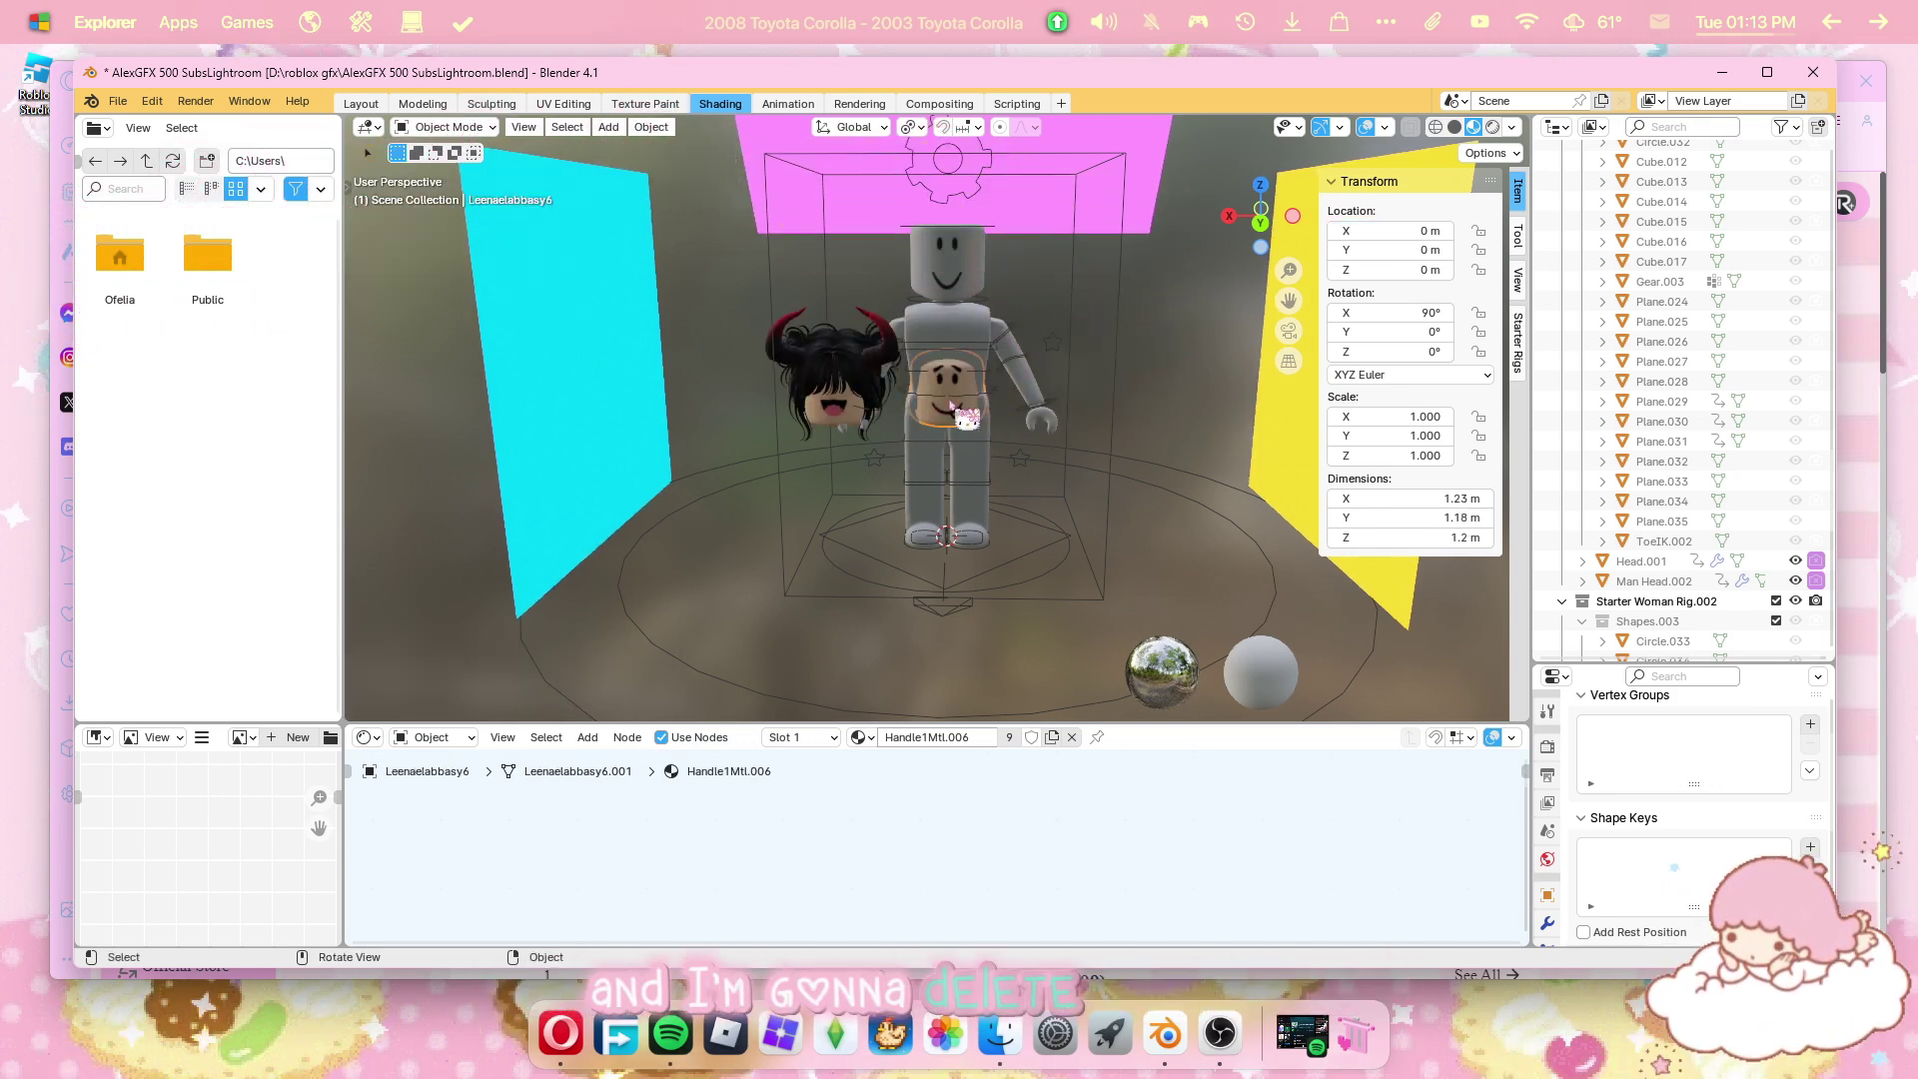
pyautogui.press('Delete')
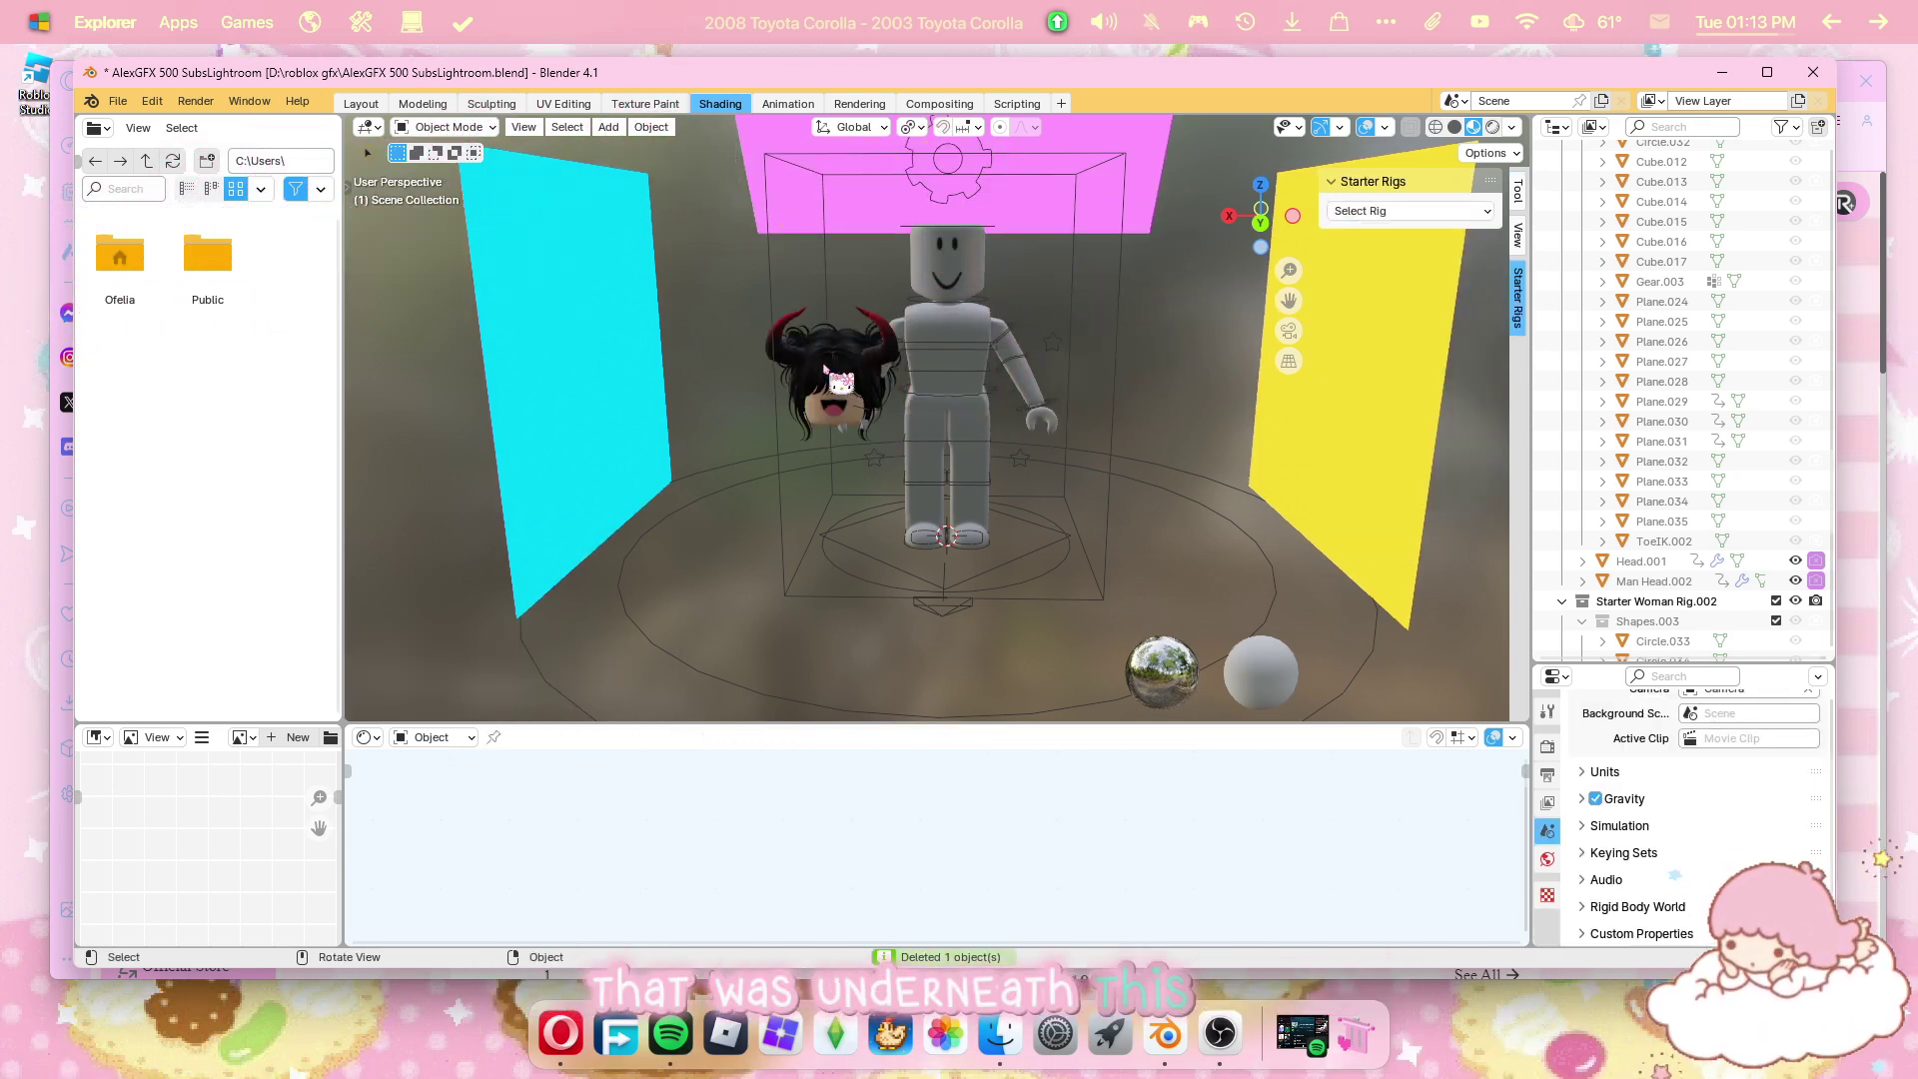
# Place the head group at X 0.03 m and Z 2.2 m, and delete the woman rig's default head.
pyautogui.click(826, 370)
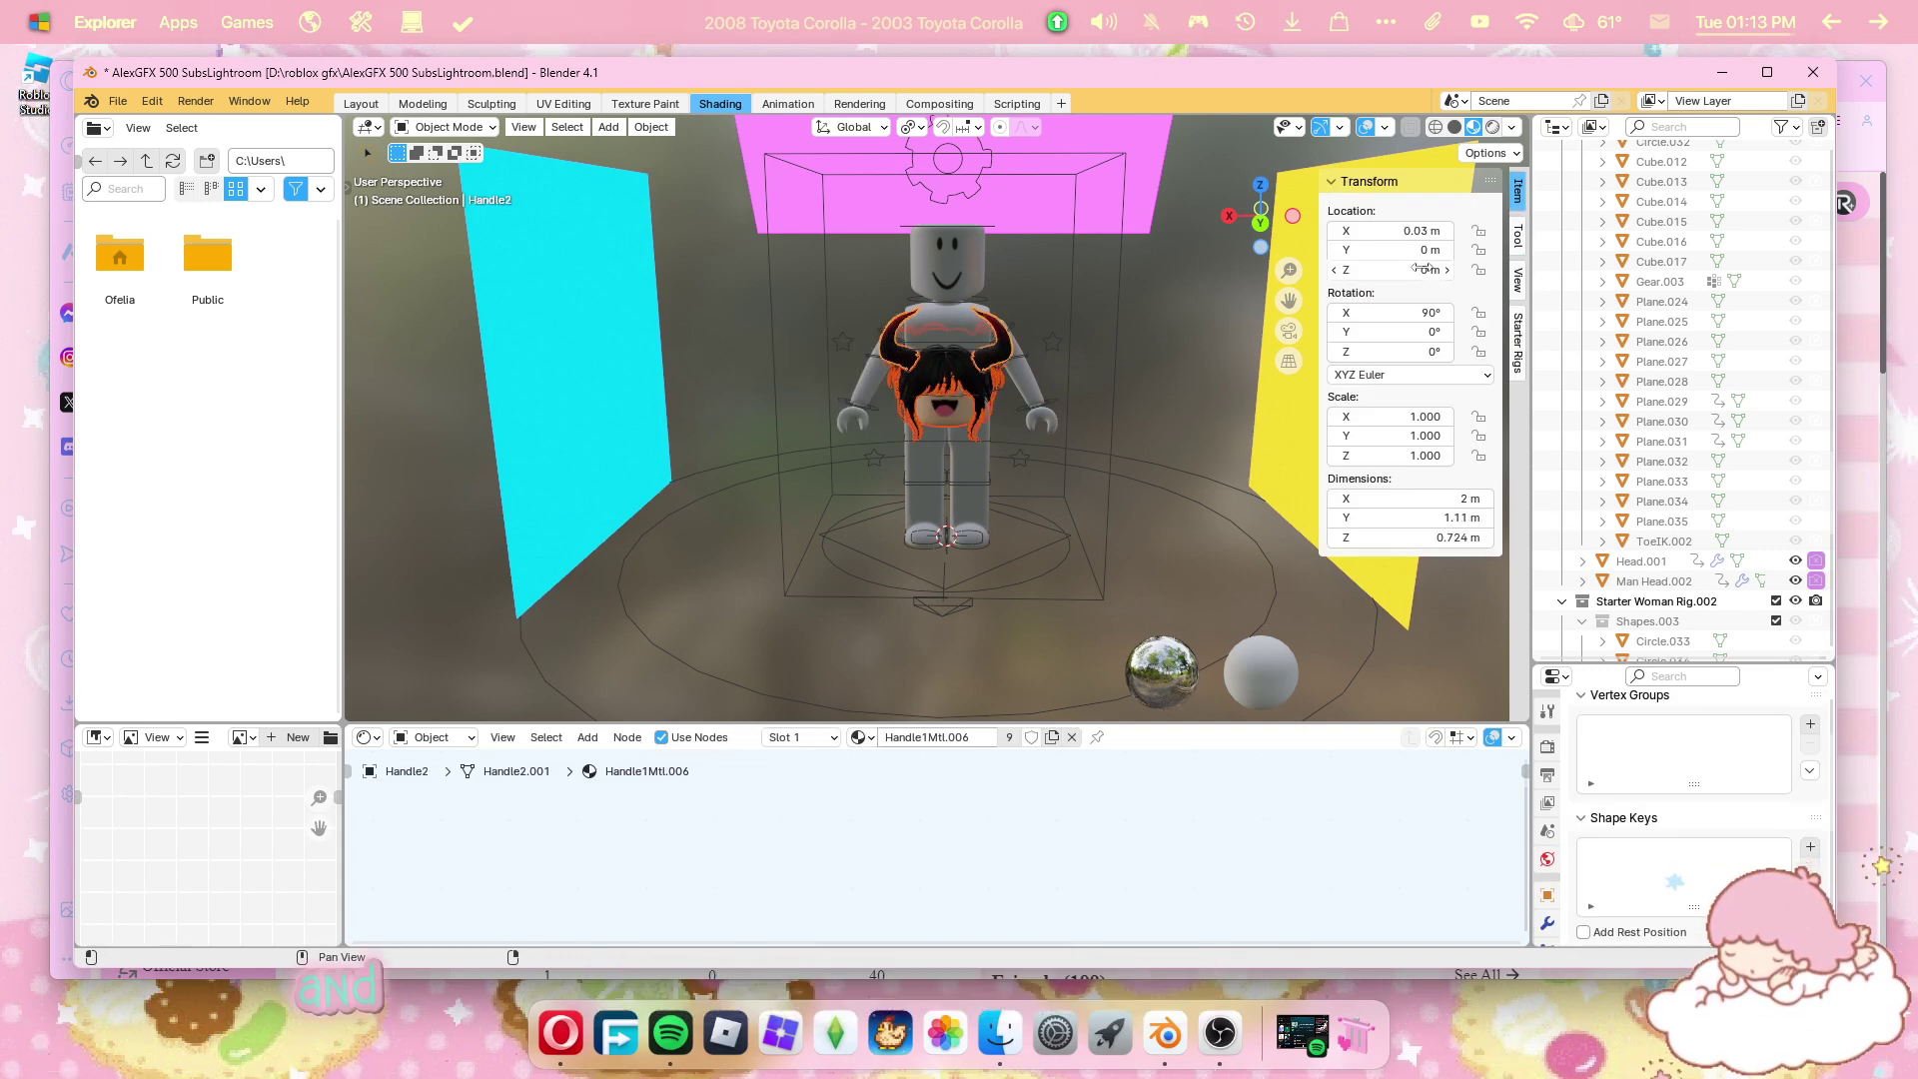
pyautogui.moveTo(1401, 270); pyautogui.dragTo(1539, 270)
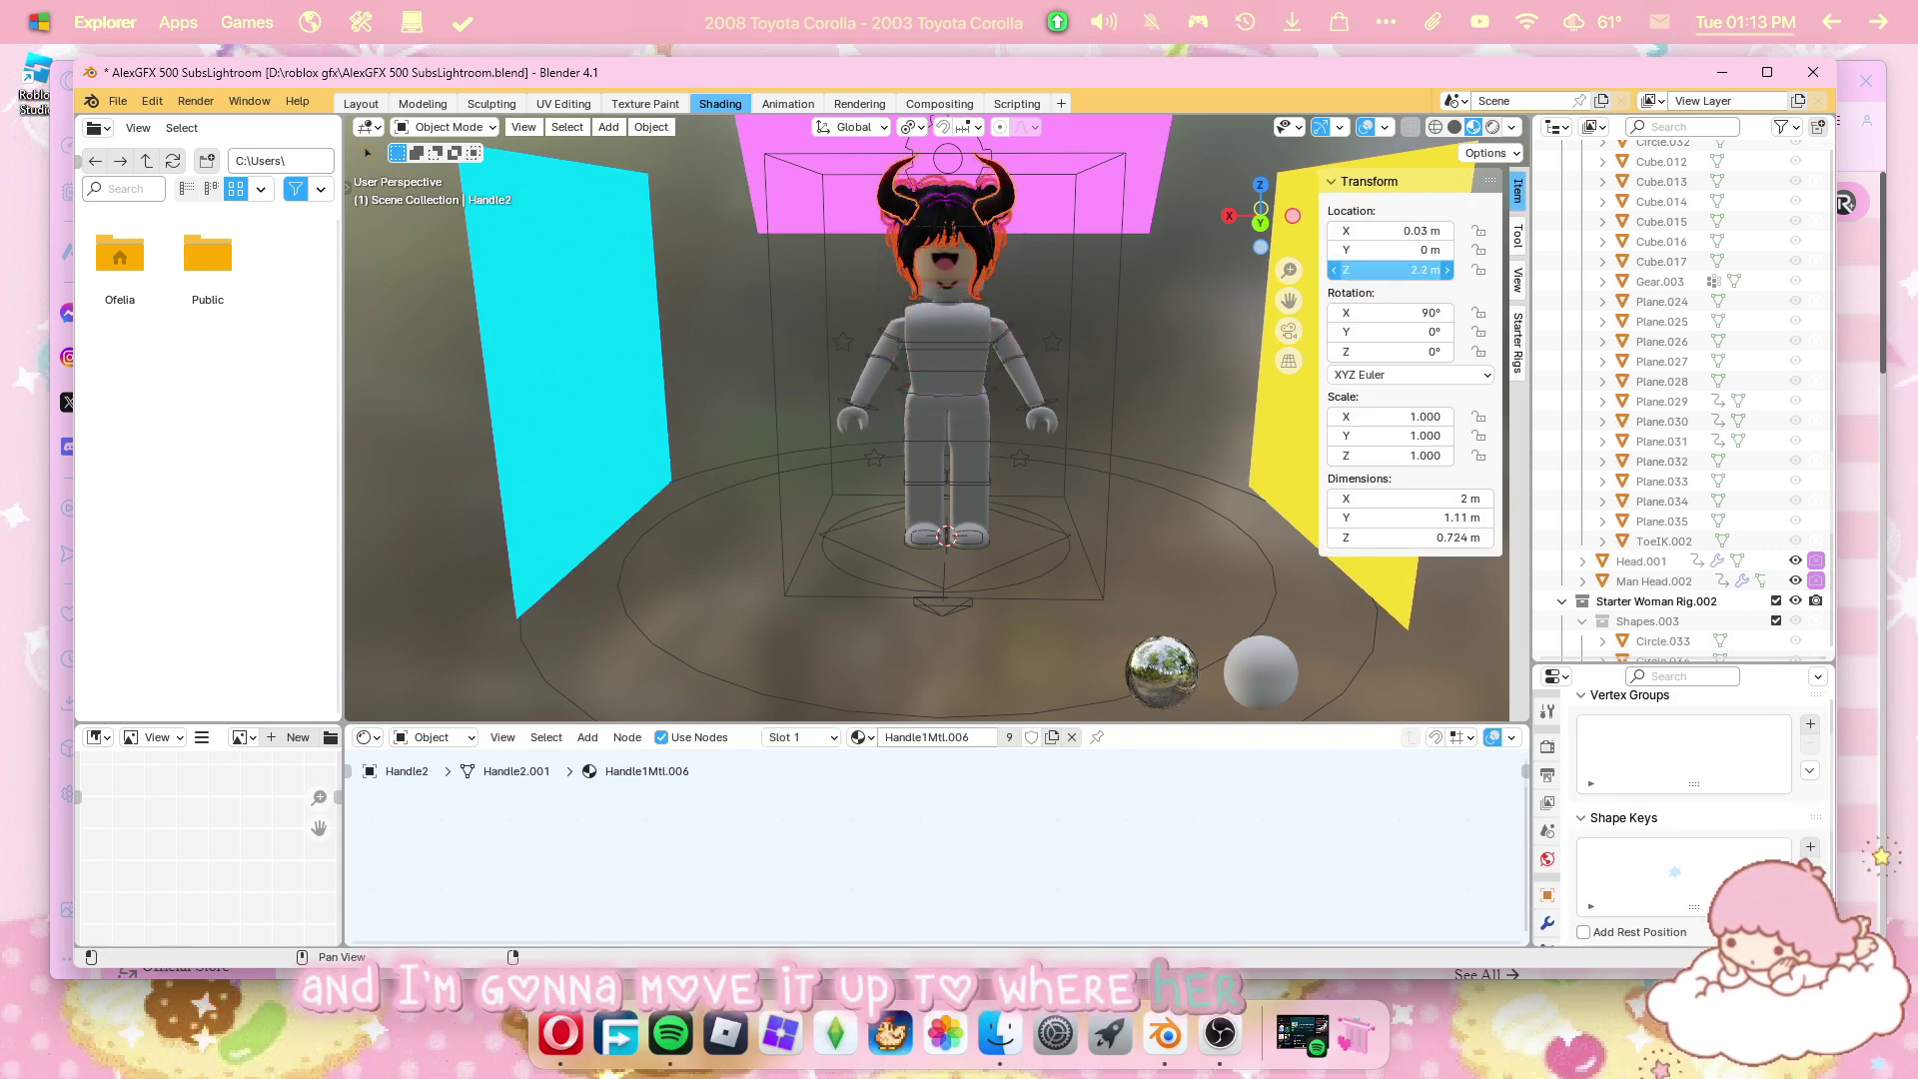
pyautogui.click(958, 292)
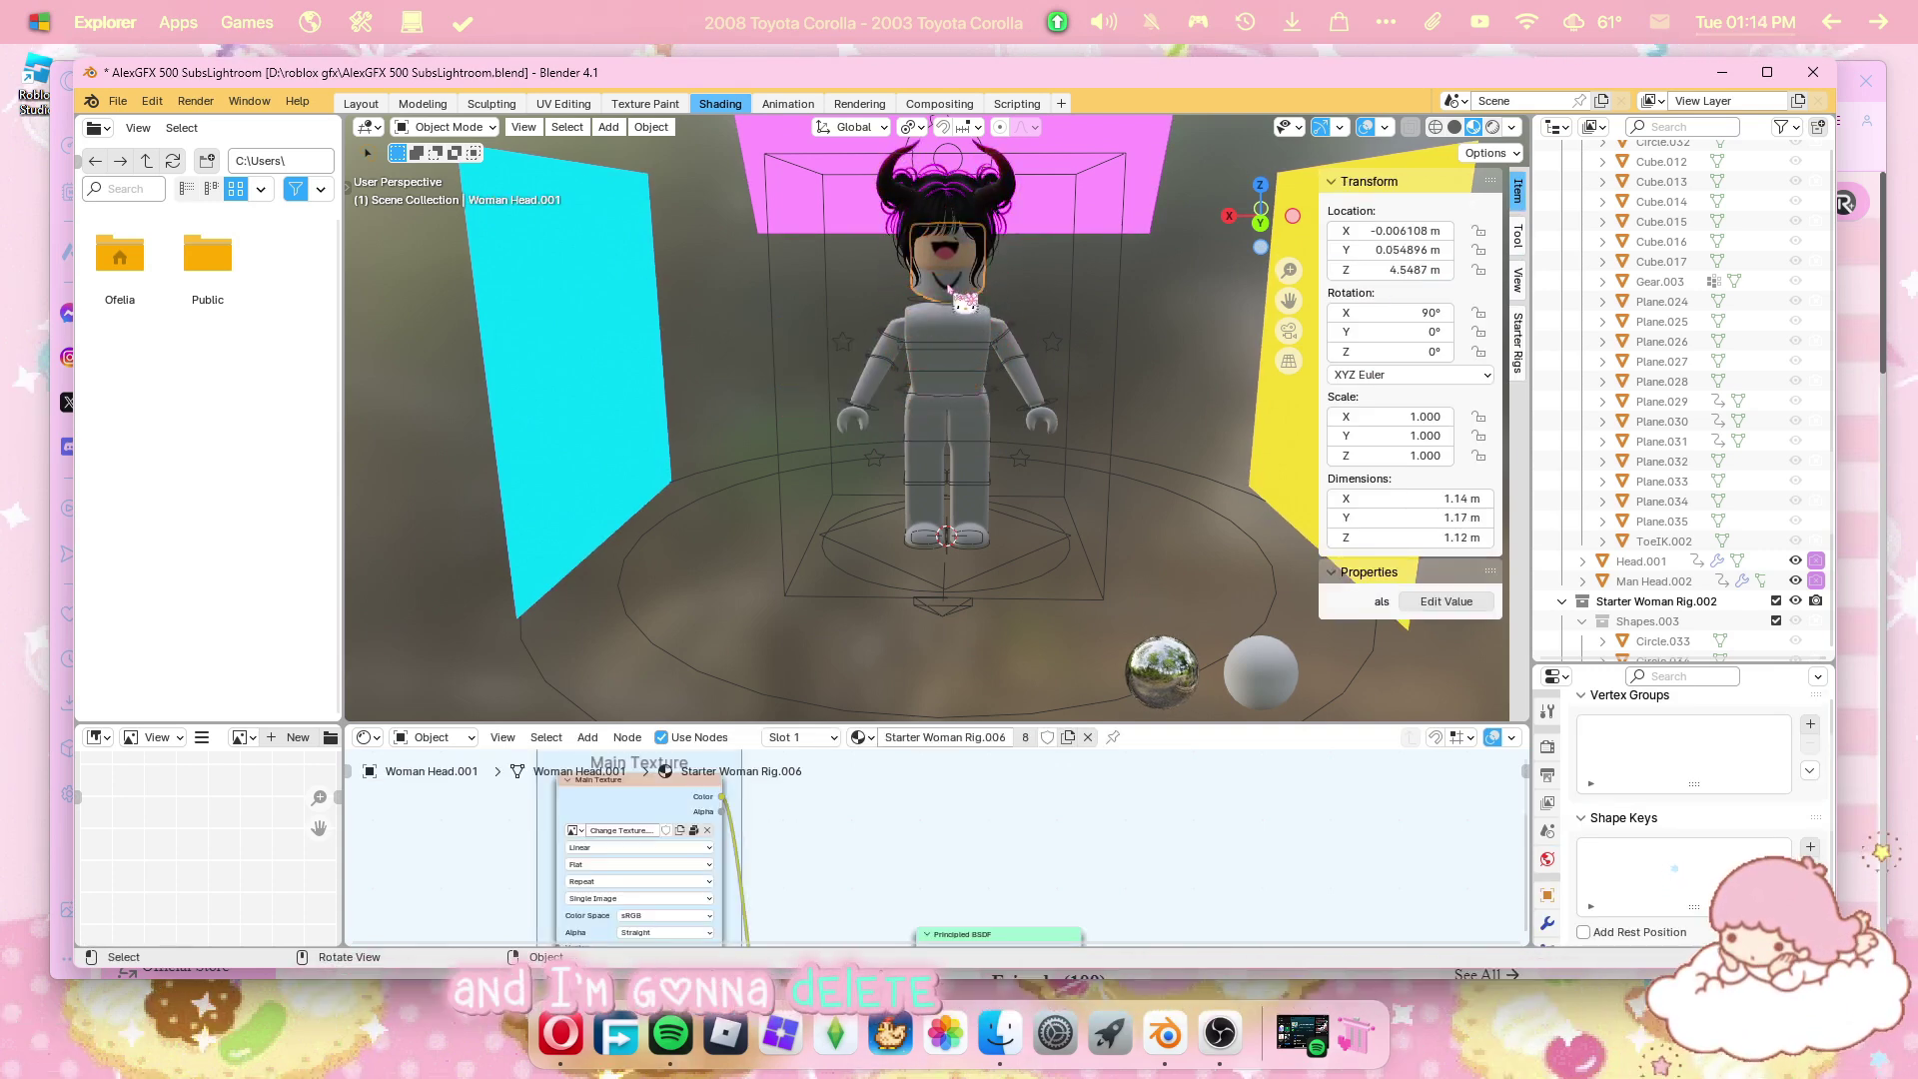
pyautogui.press('Delete')
# Lower the head, hair and horns to Z 2 m so they sit on the rig's neck.
pyautogui.click(989, 251)
pyautogui.keyDown('shift'); pyautogui.click(887, 167); pyautogui.keyUp('shift')
pyautogui.keyDown('alt'); pyautogui.moveTo(1401, 269); pyautogui.dragTo(1362, 270); pyautogui.keyUp('alt')
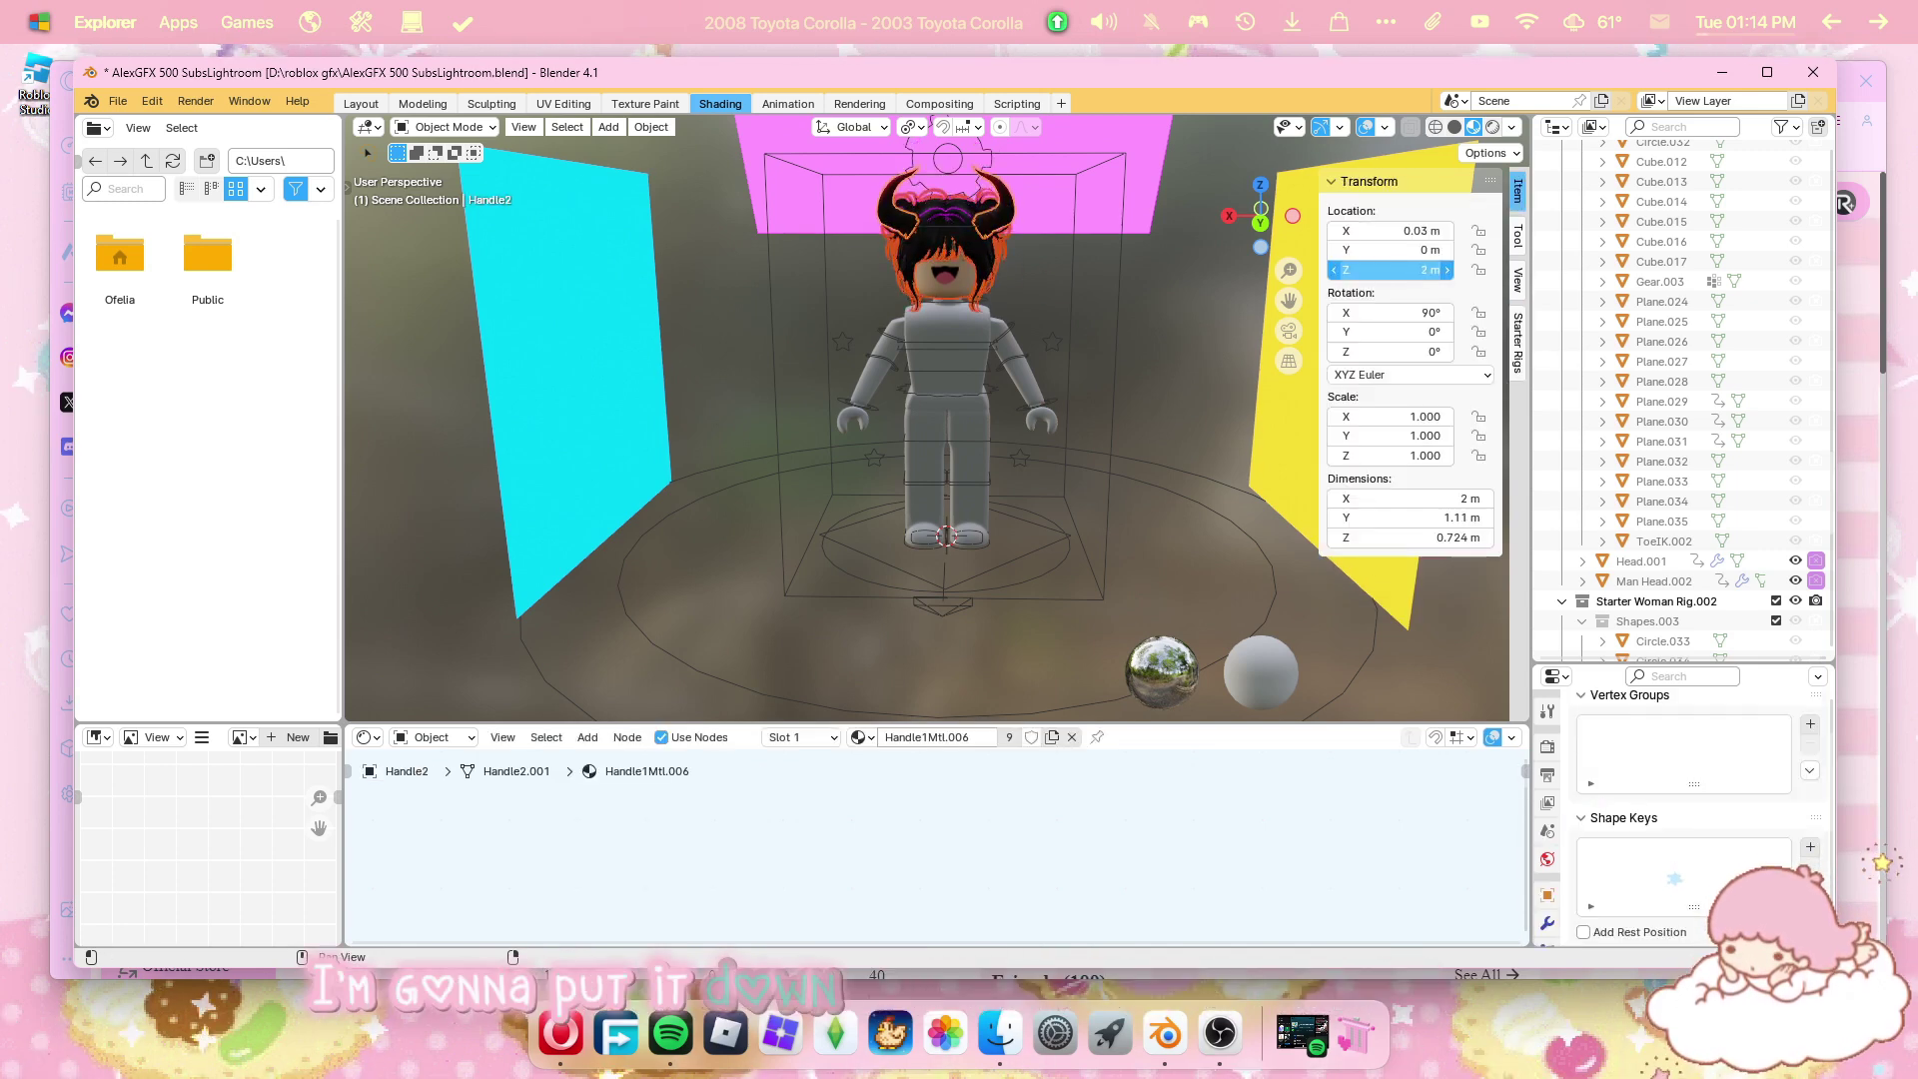
pyautogui.click(1085, 285)
pyautogui.moveTo(1085, 285); pyautogui.dragTo(1087, 277, button='middle')
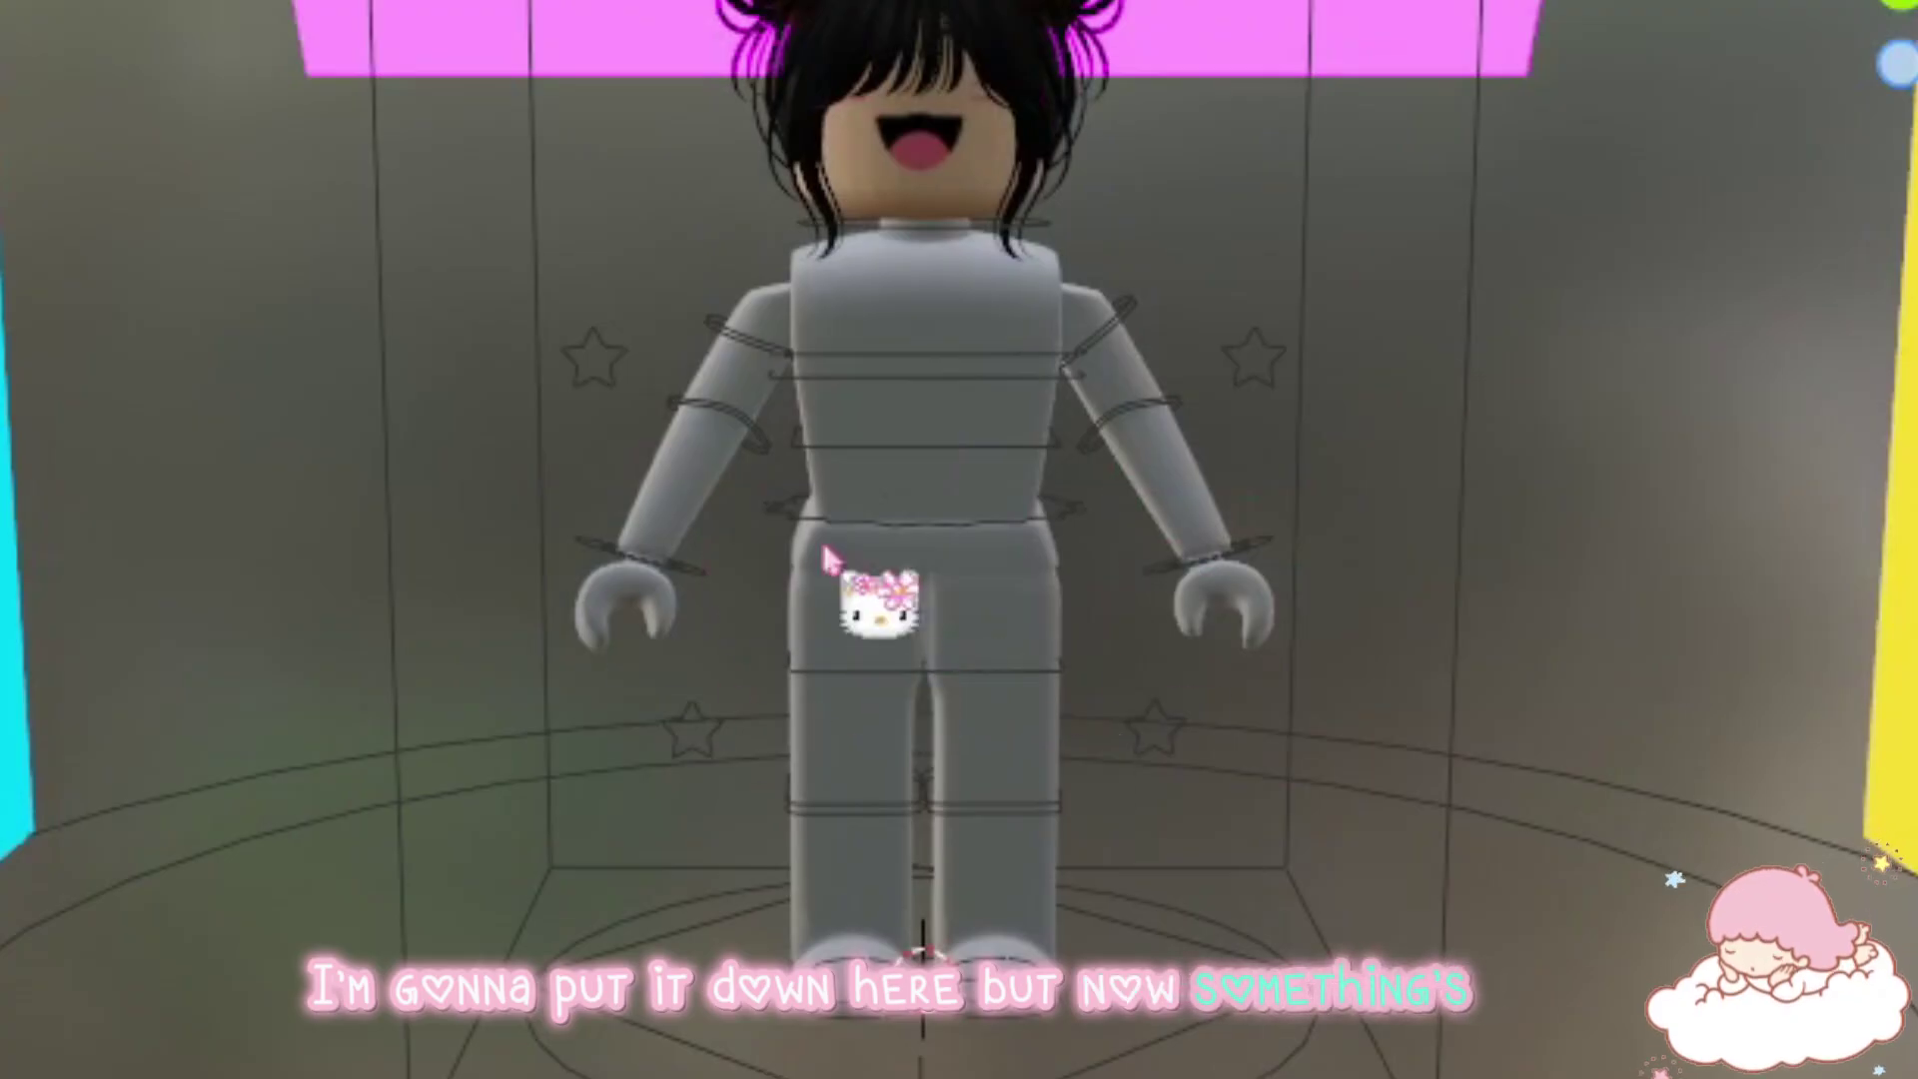
# Replace the rig torso's Main Texture image with Handle1_diff.png from D:\roblox gfx\New folder.
pyautogui.click(867, 470)
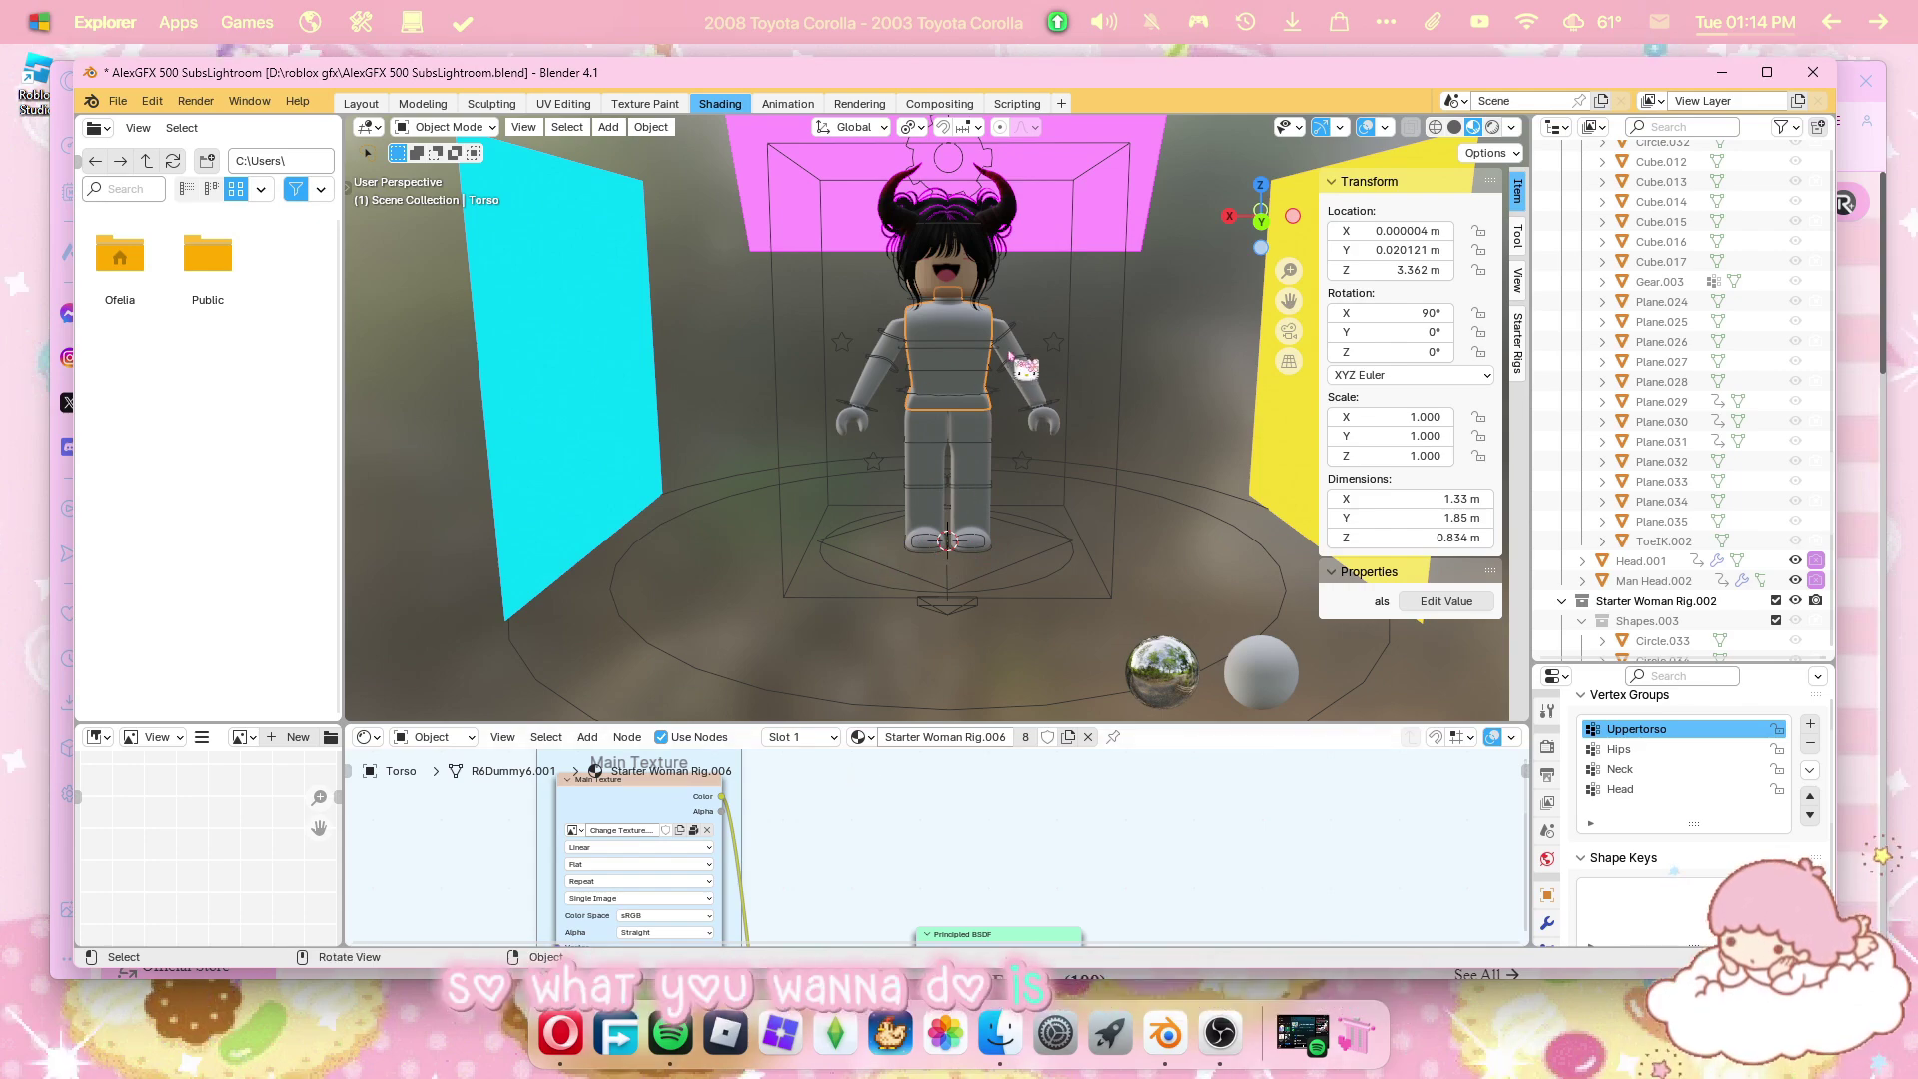
pyautogui.moveTo(996, 723); pyautogui.dragTo(996, 534)
pyautogui.click(708, 746)
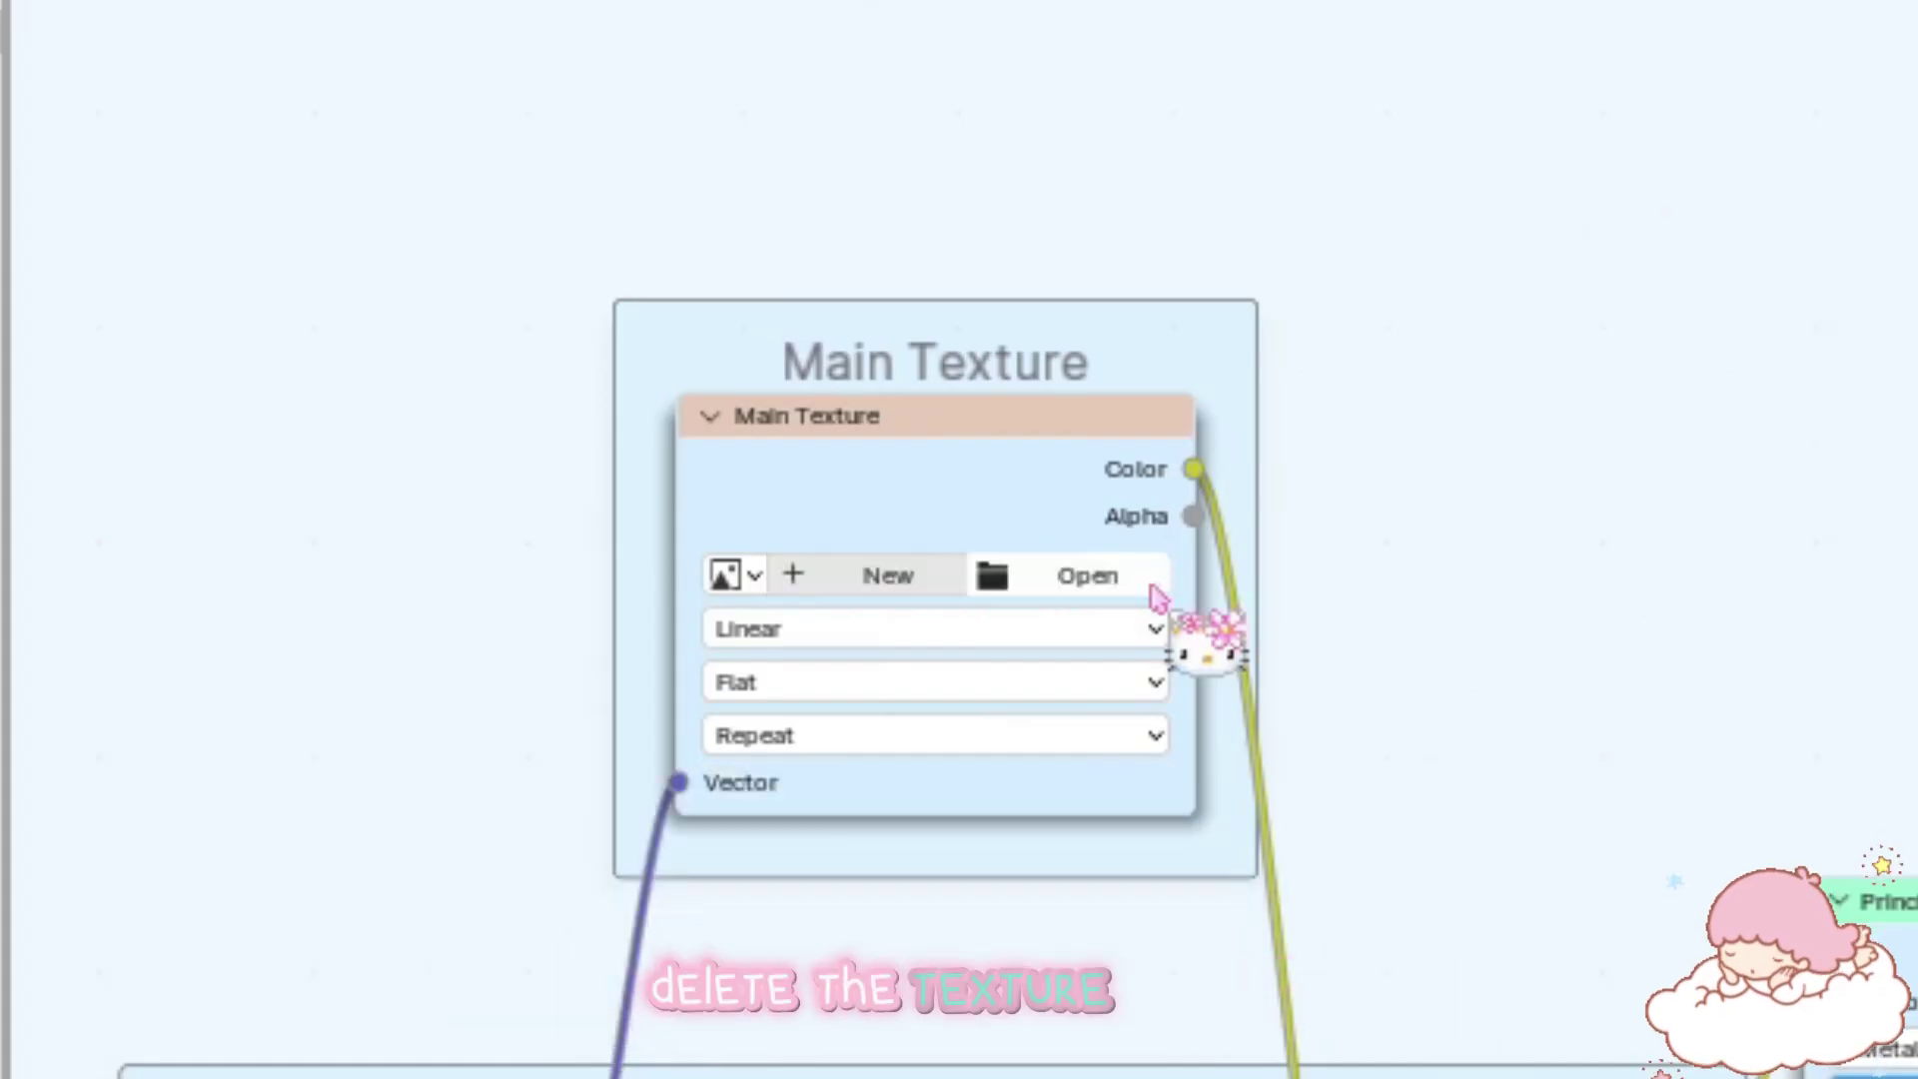
pyautogui.click(1149, 587)
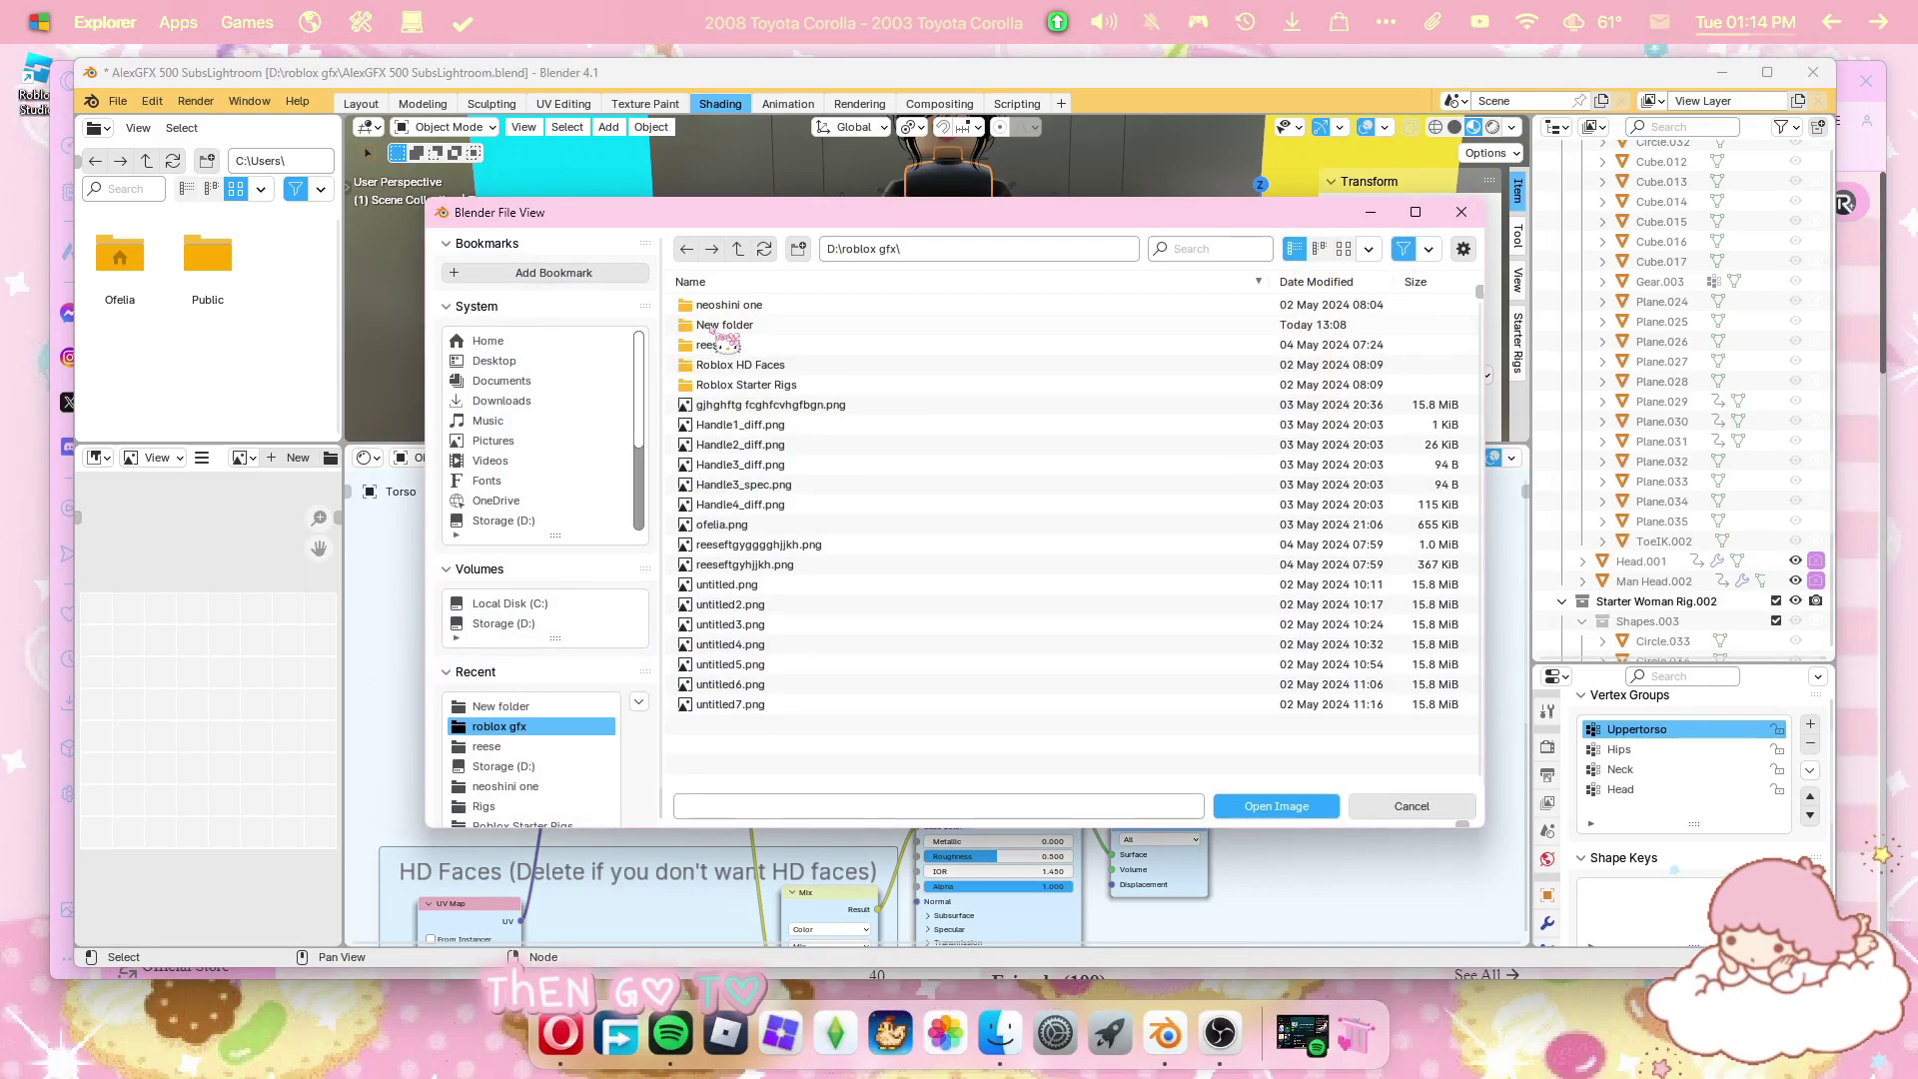
pyautogui.doubleClick(712, 327)
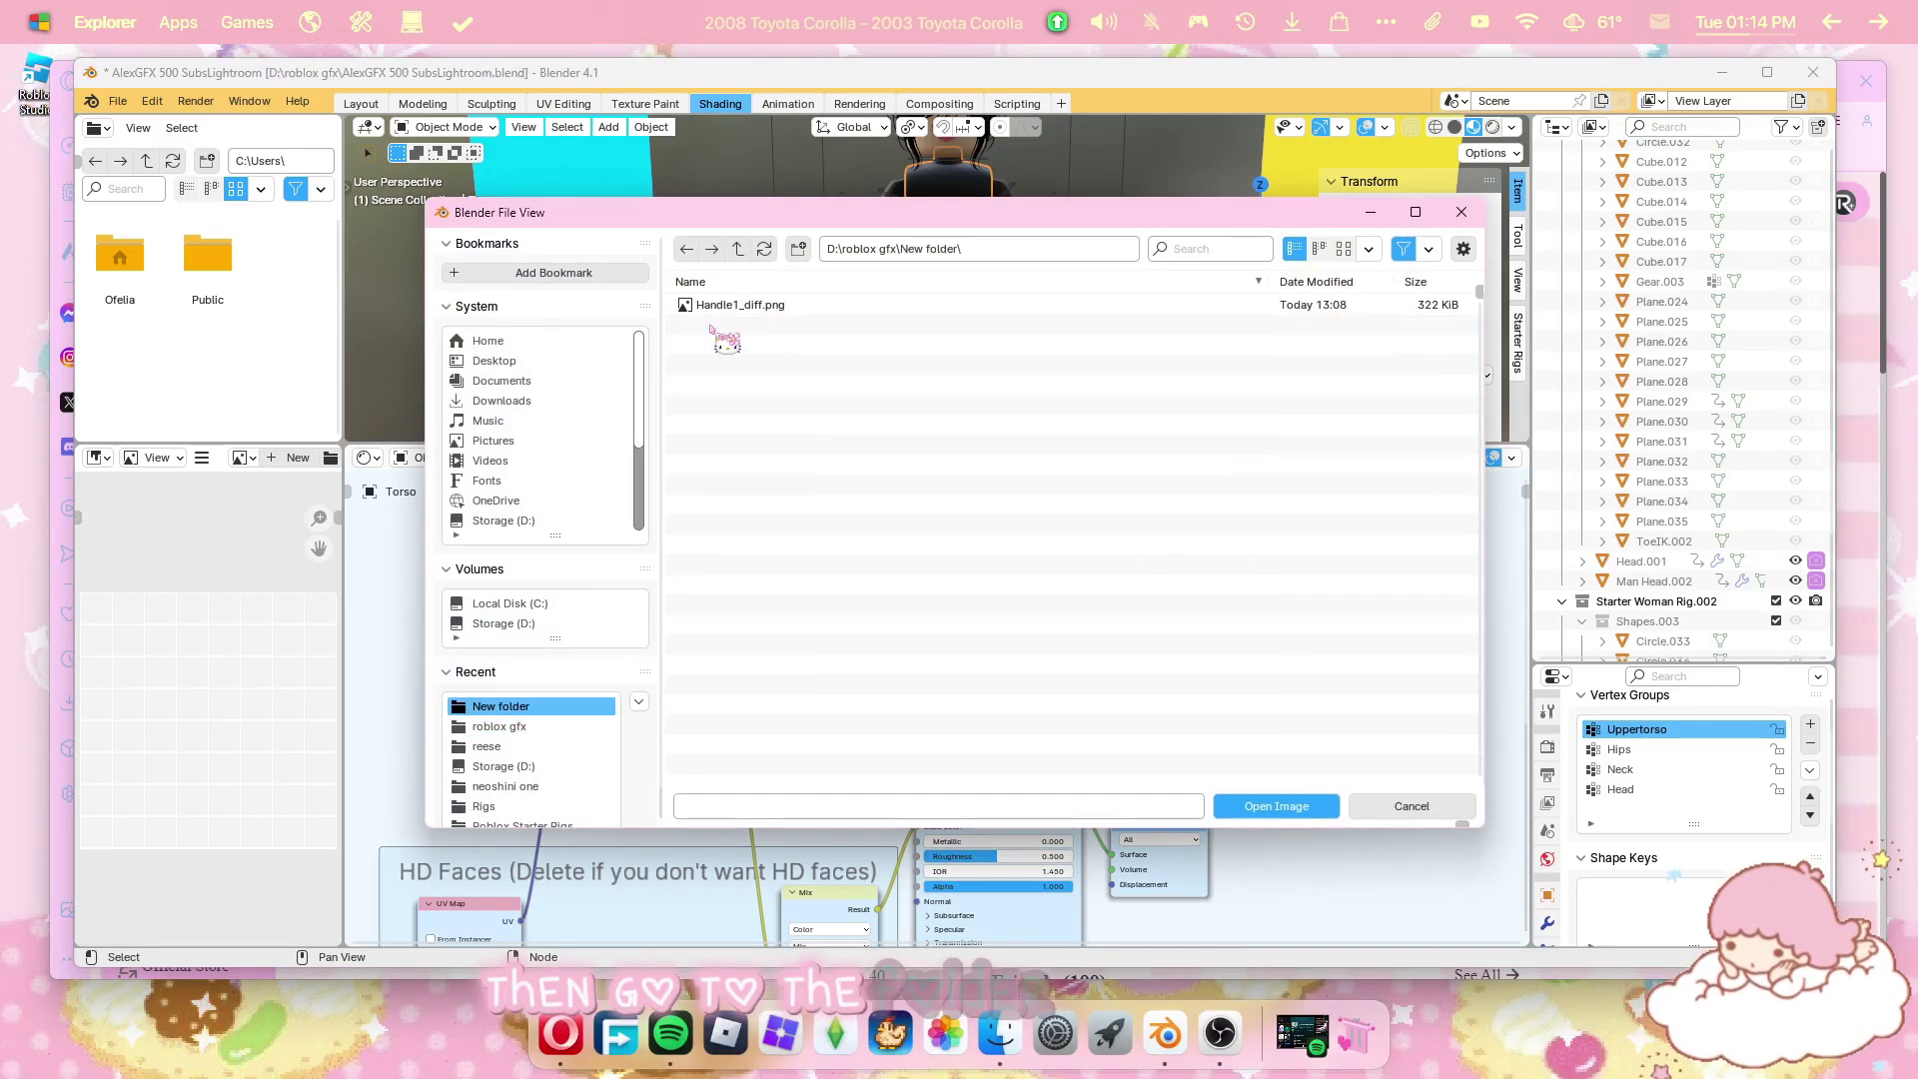
pyautogui.click(744, 306)
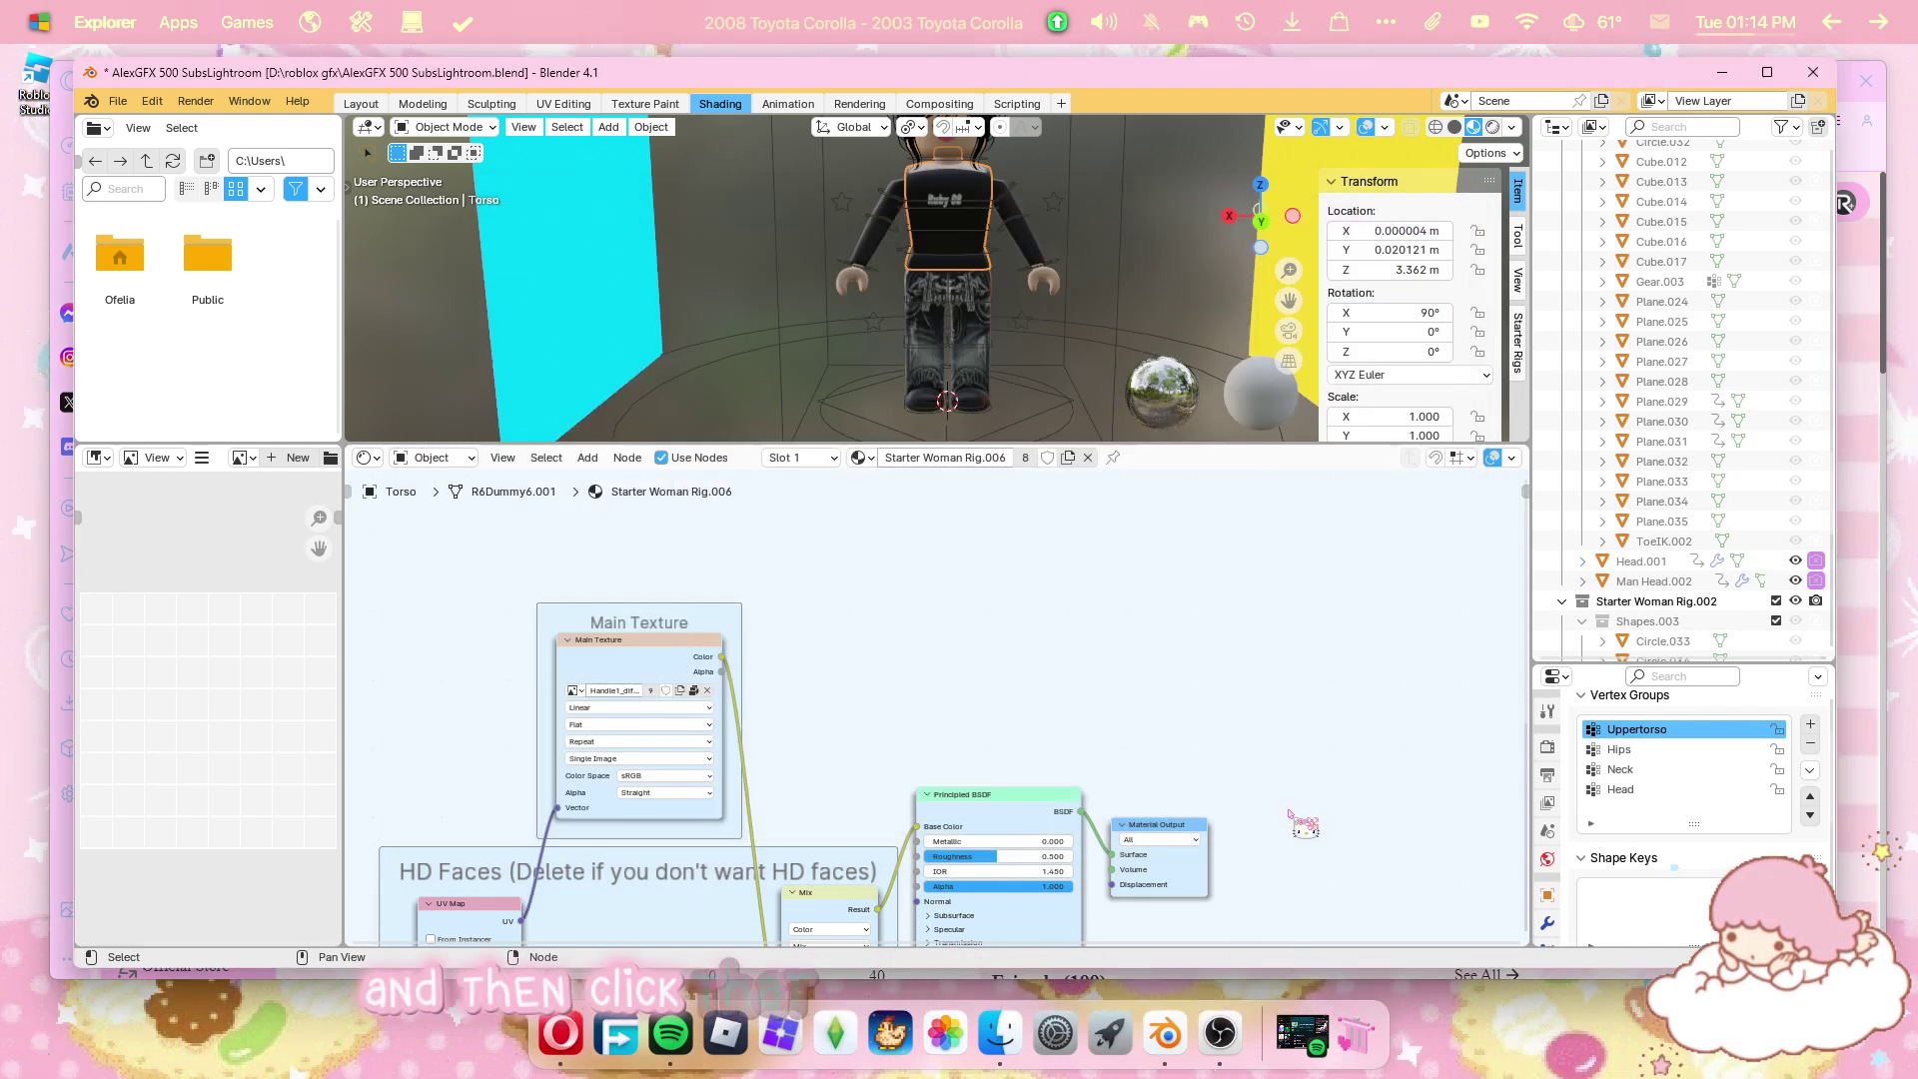
pyautogui.moveTo(1179, 260); pyautogui.dragTo(1087, 231, button='middle')
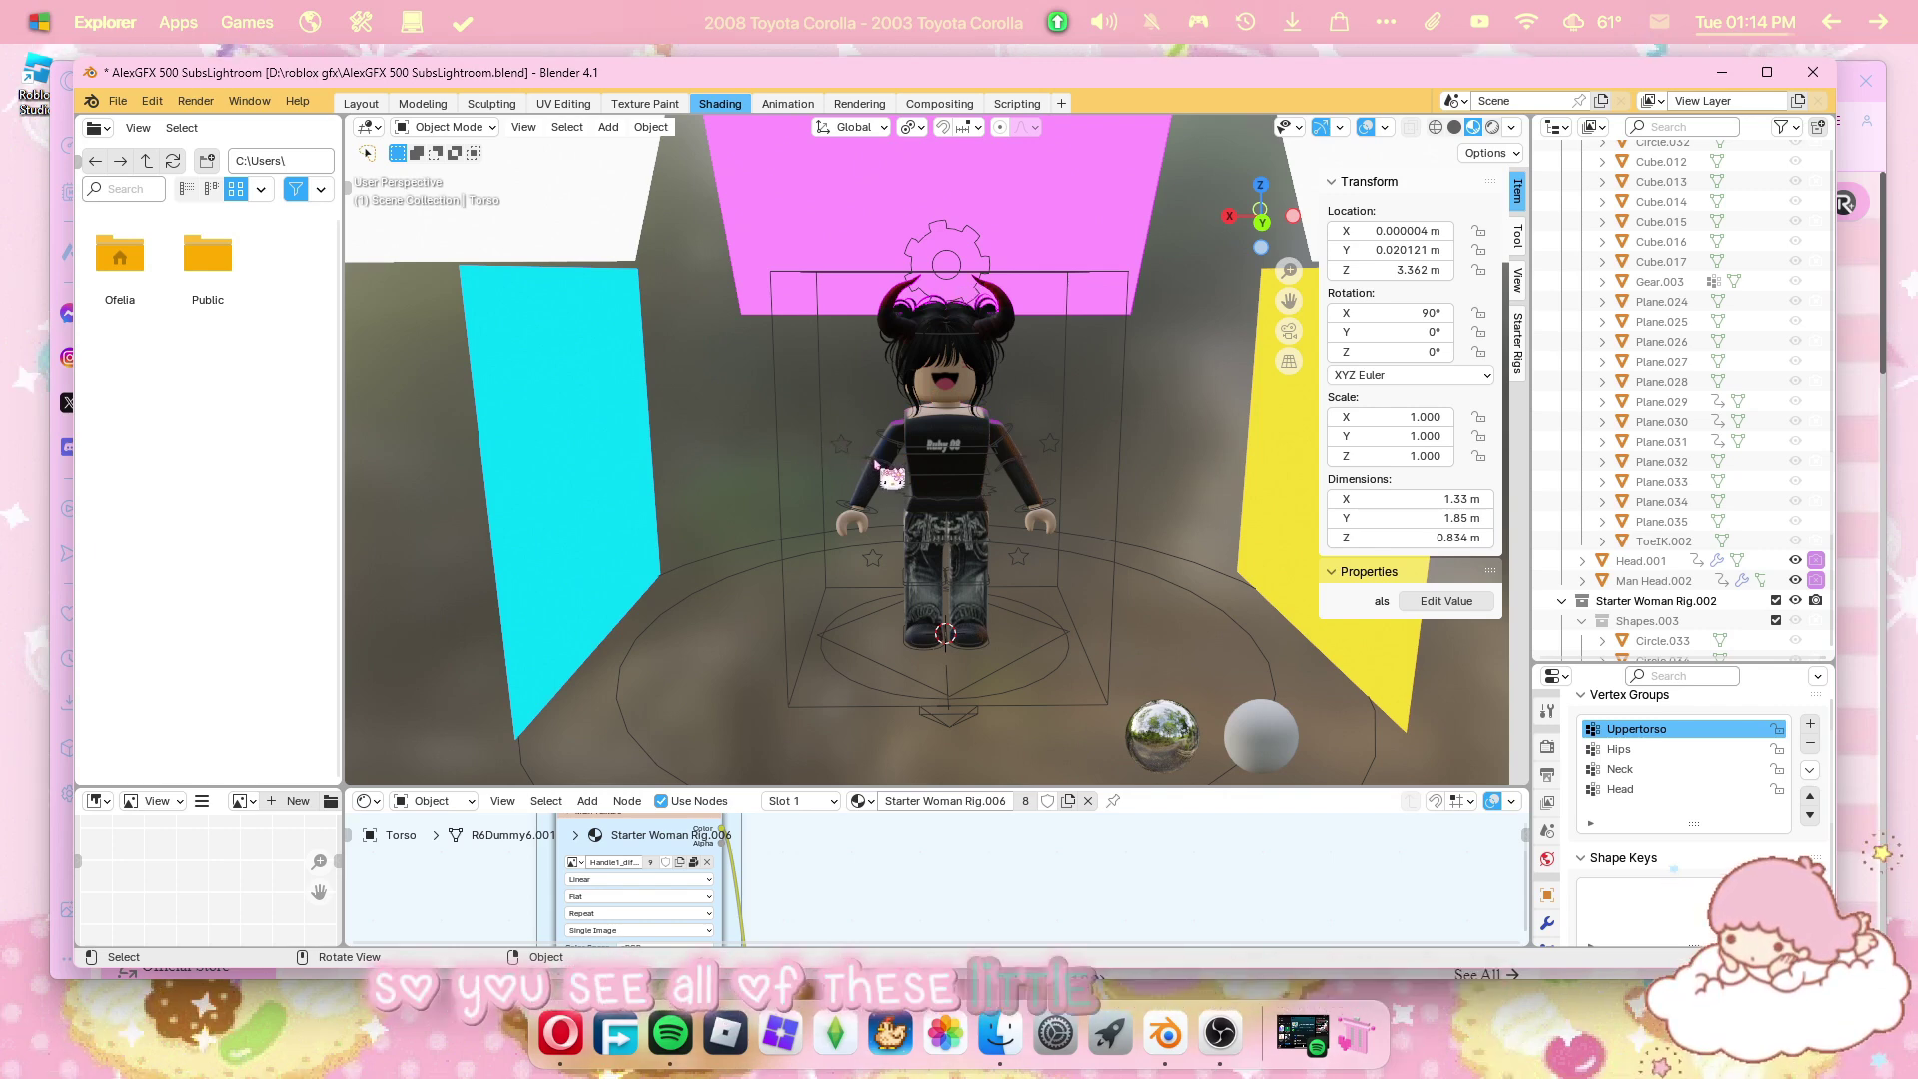
# Select the Starter Woman Rig armature and switch it to Pose Mode.
pyautogui.click(1034, 446)
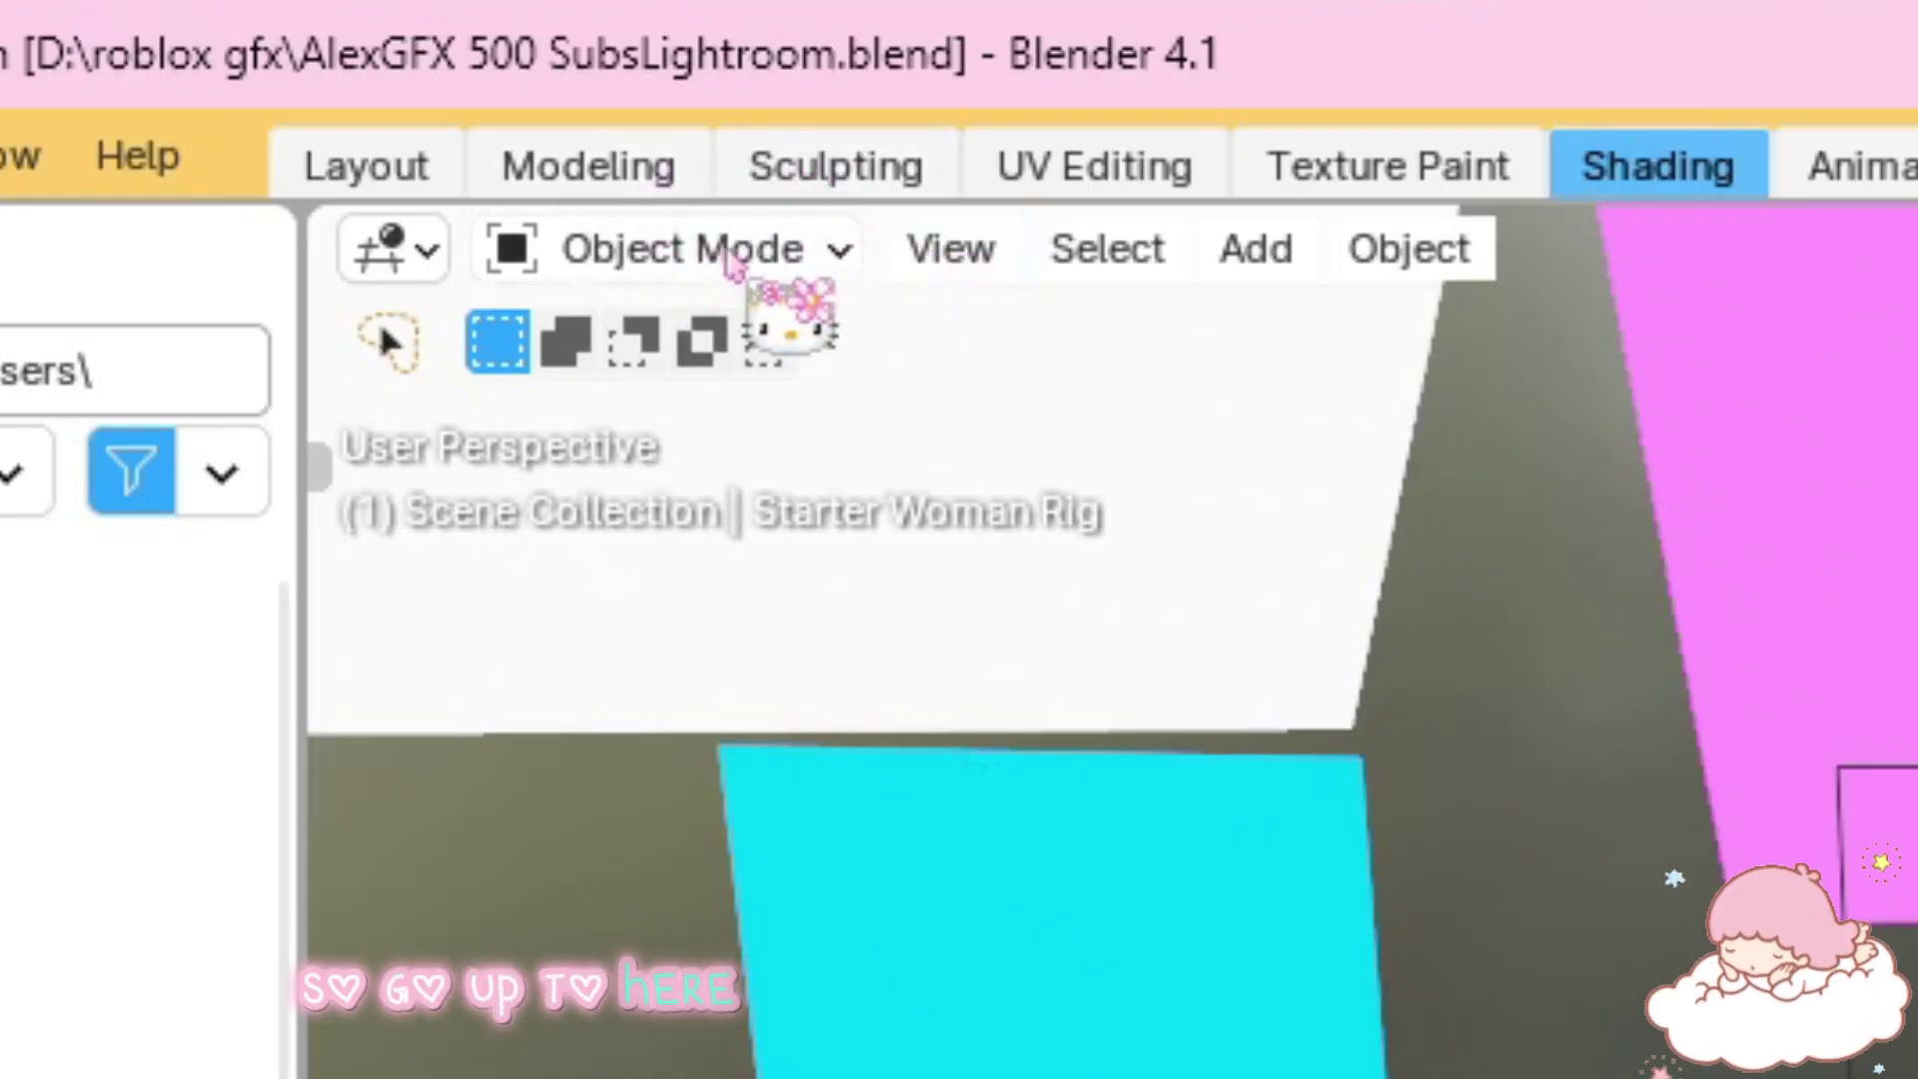
pyautogui.click(732, 261)
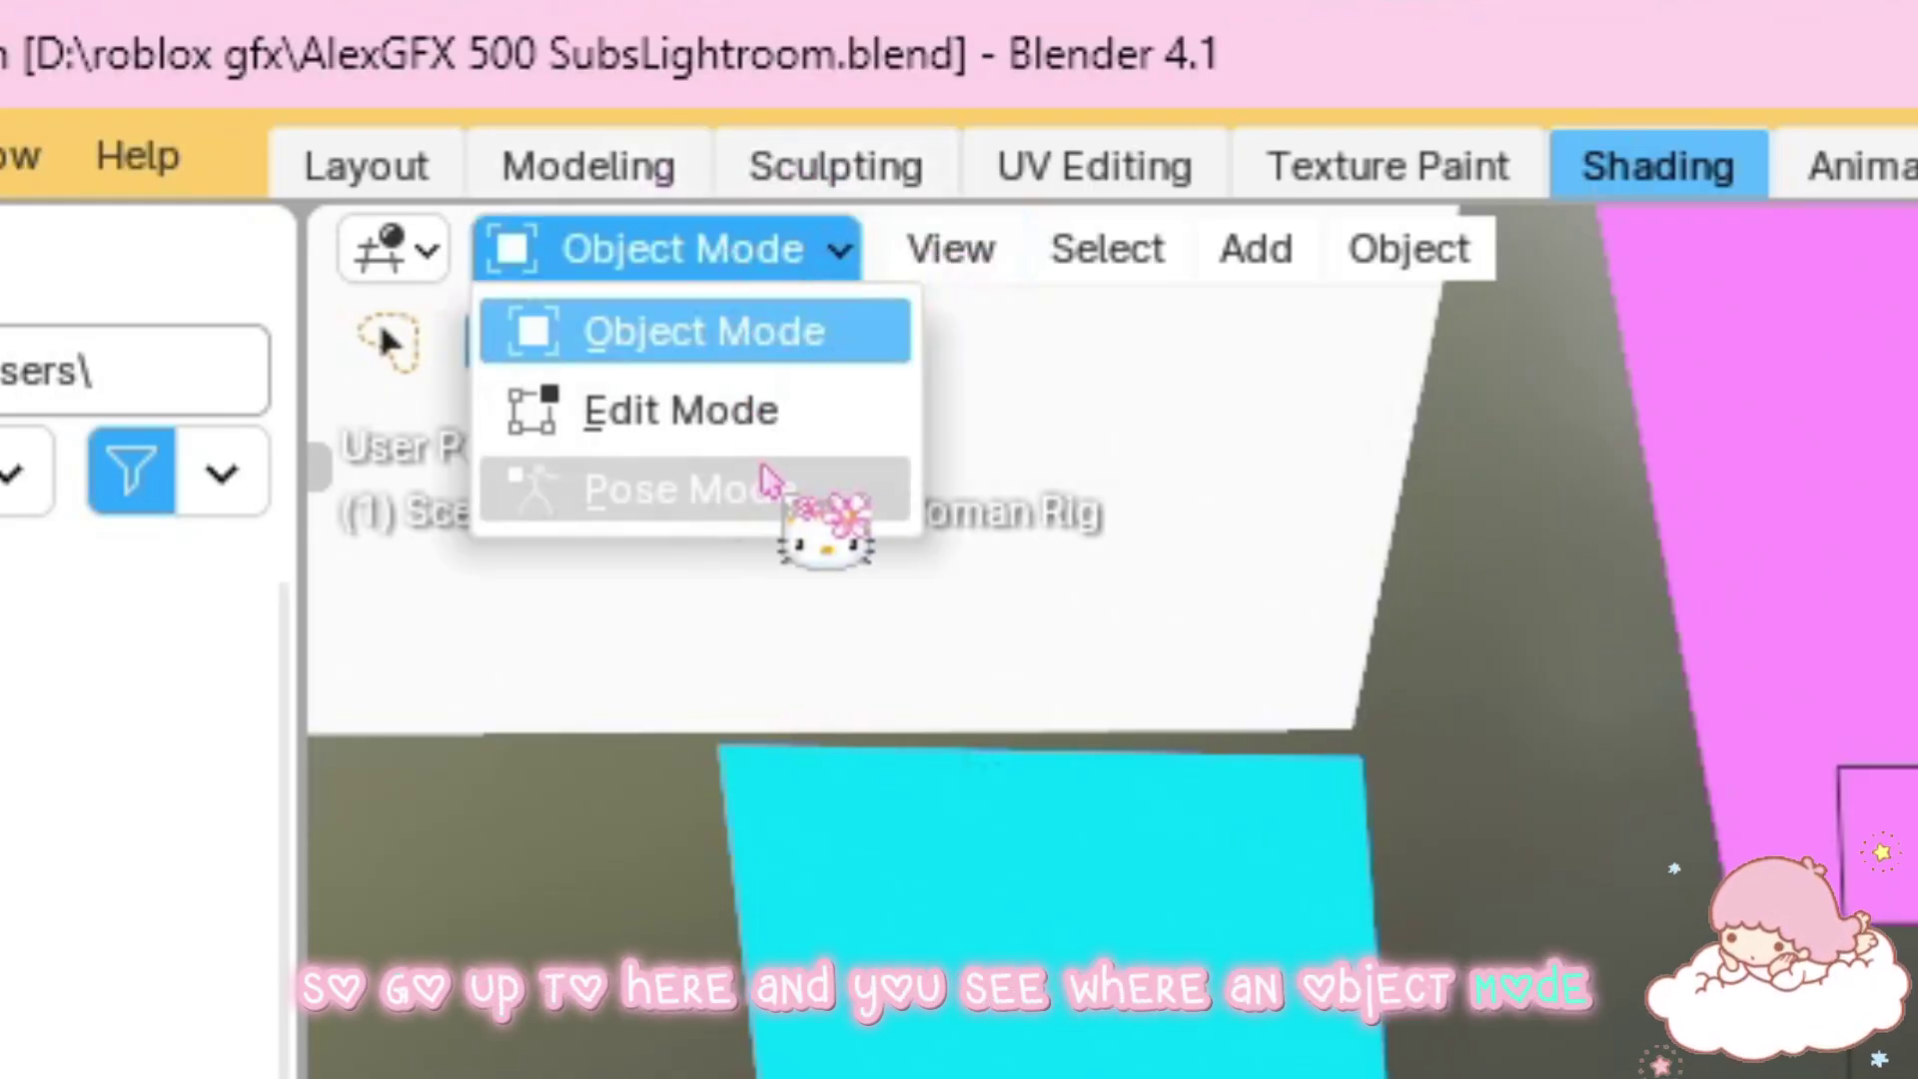
pyautogui.click(807, 502)
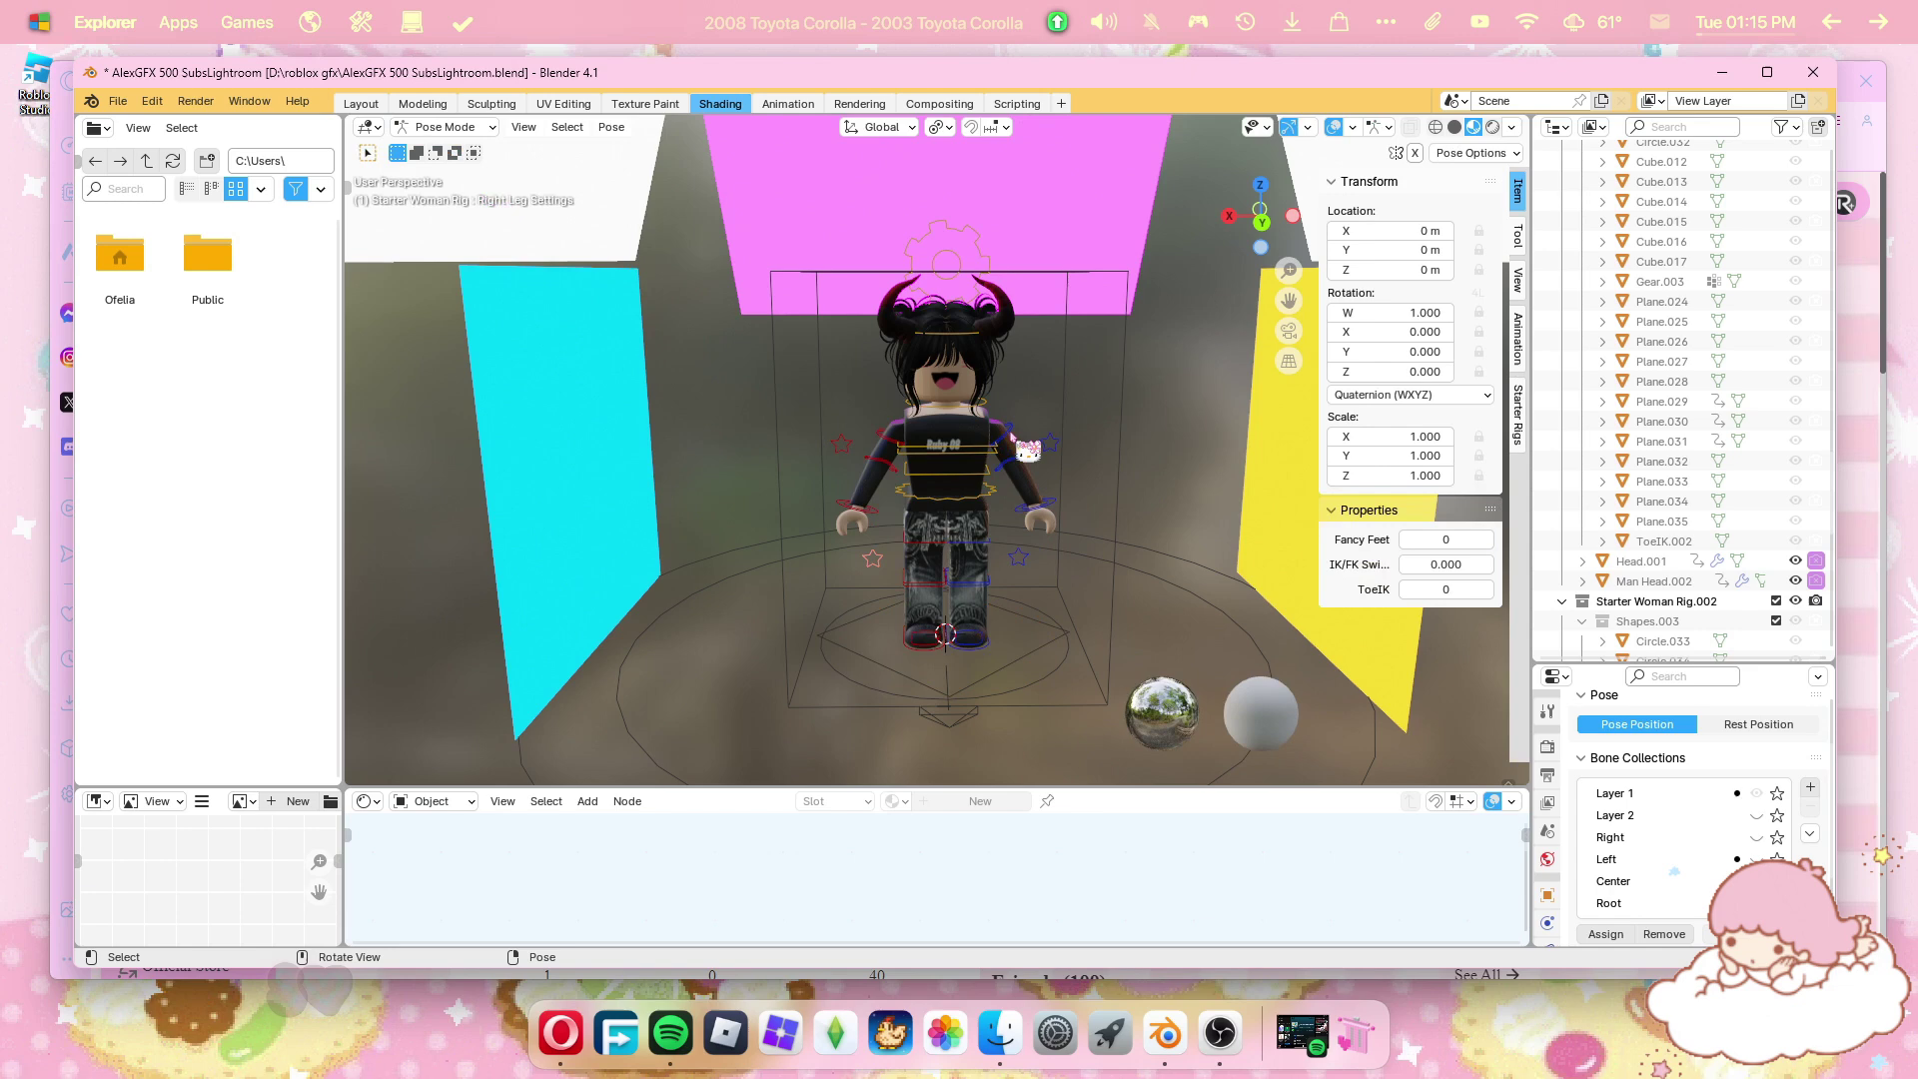
# Raise the left upper arm into a wave by setting its bone rotation to W 3, X 5.2 and Y -4.1.
pyautogui.click(1011, 440)
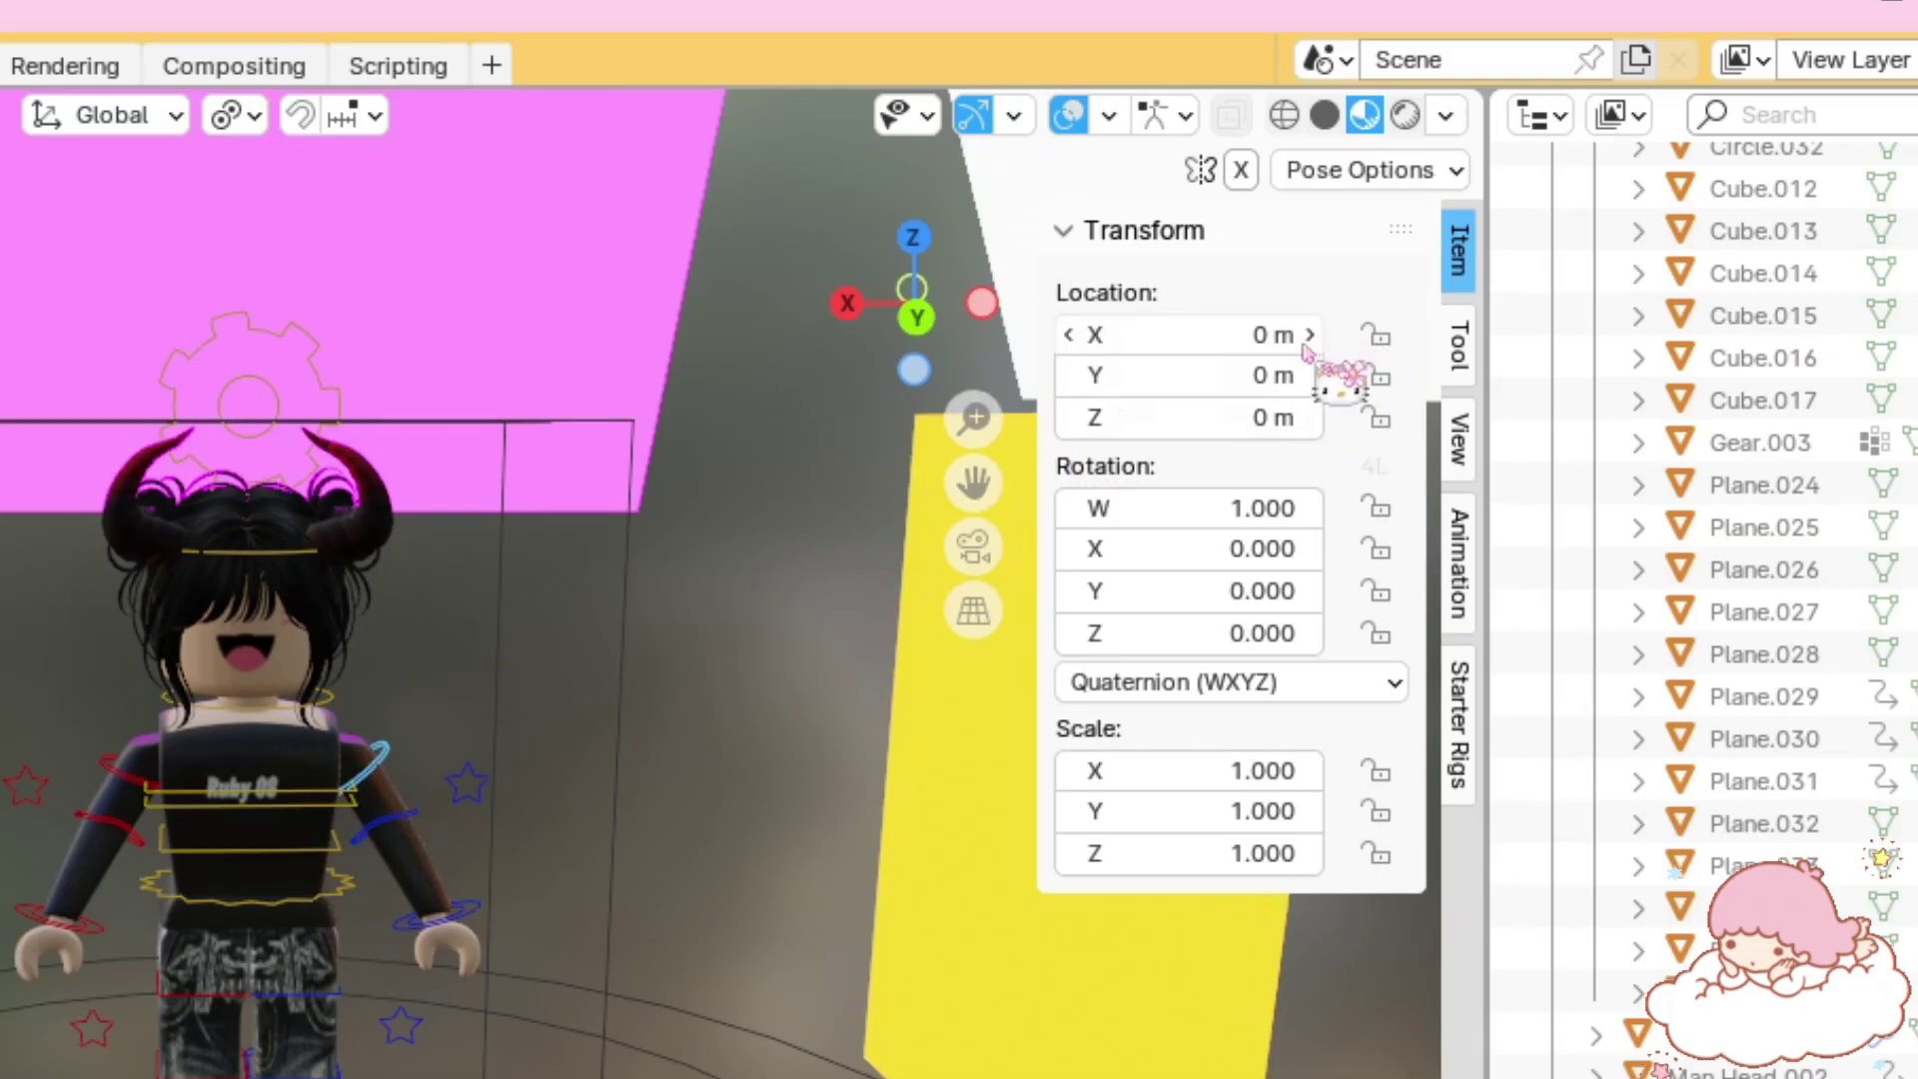
pyautogui.moveTo(1263, 550); pyautogui.dragTo(1339, 549)
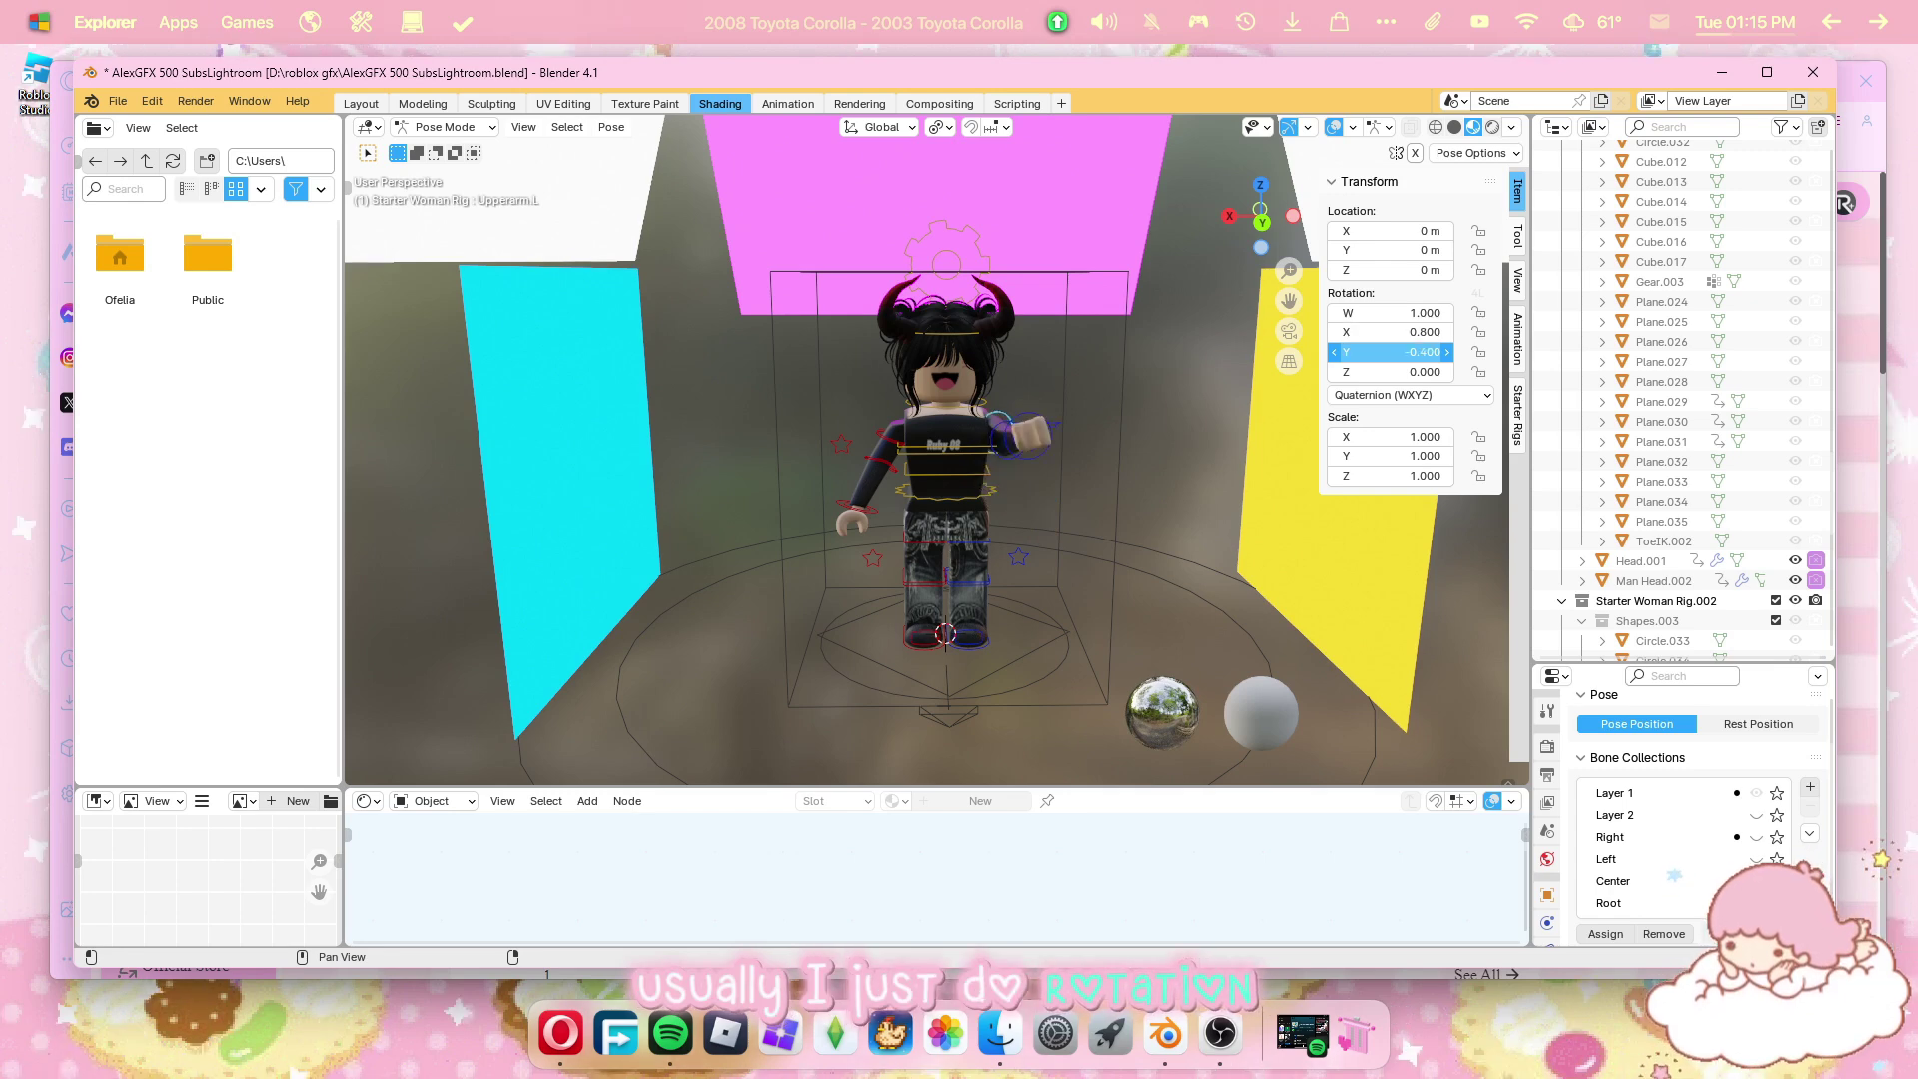
pyautogui.moveTo(1390, 352); pyautogui.dragTo(1430, 331)
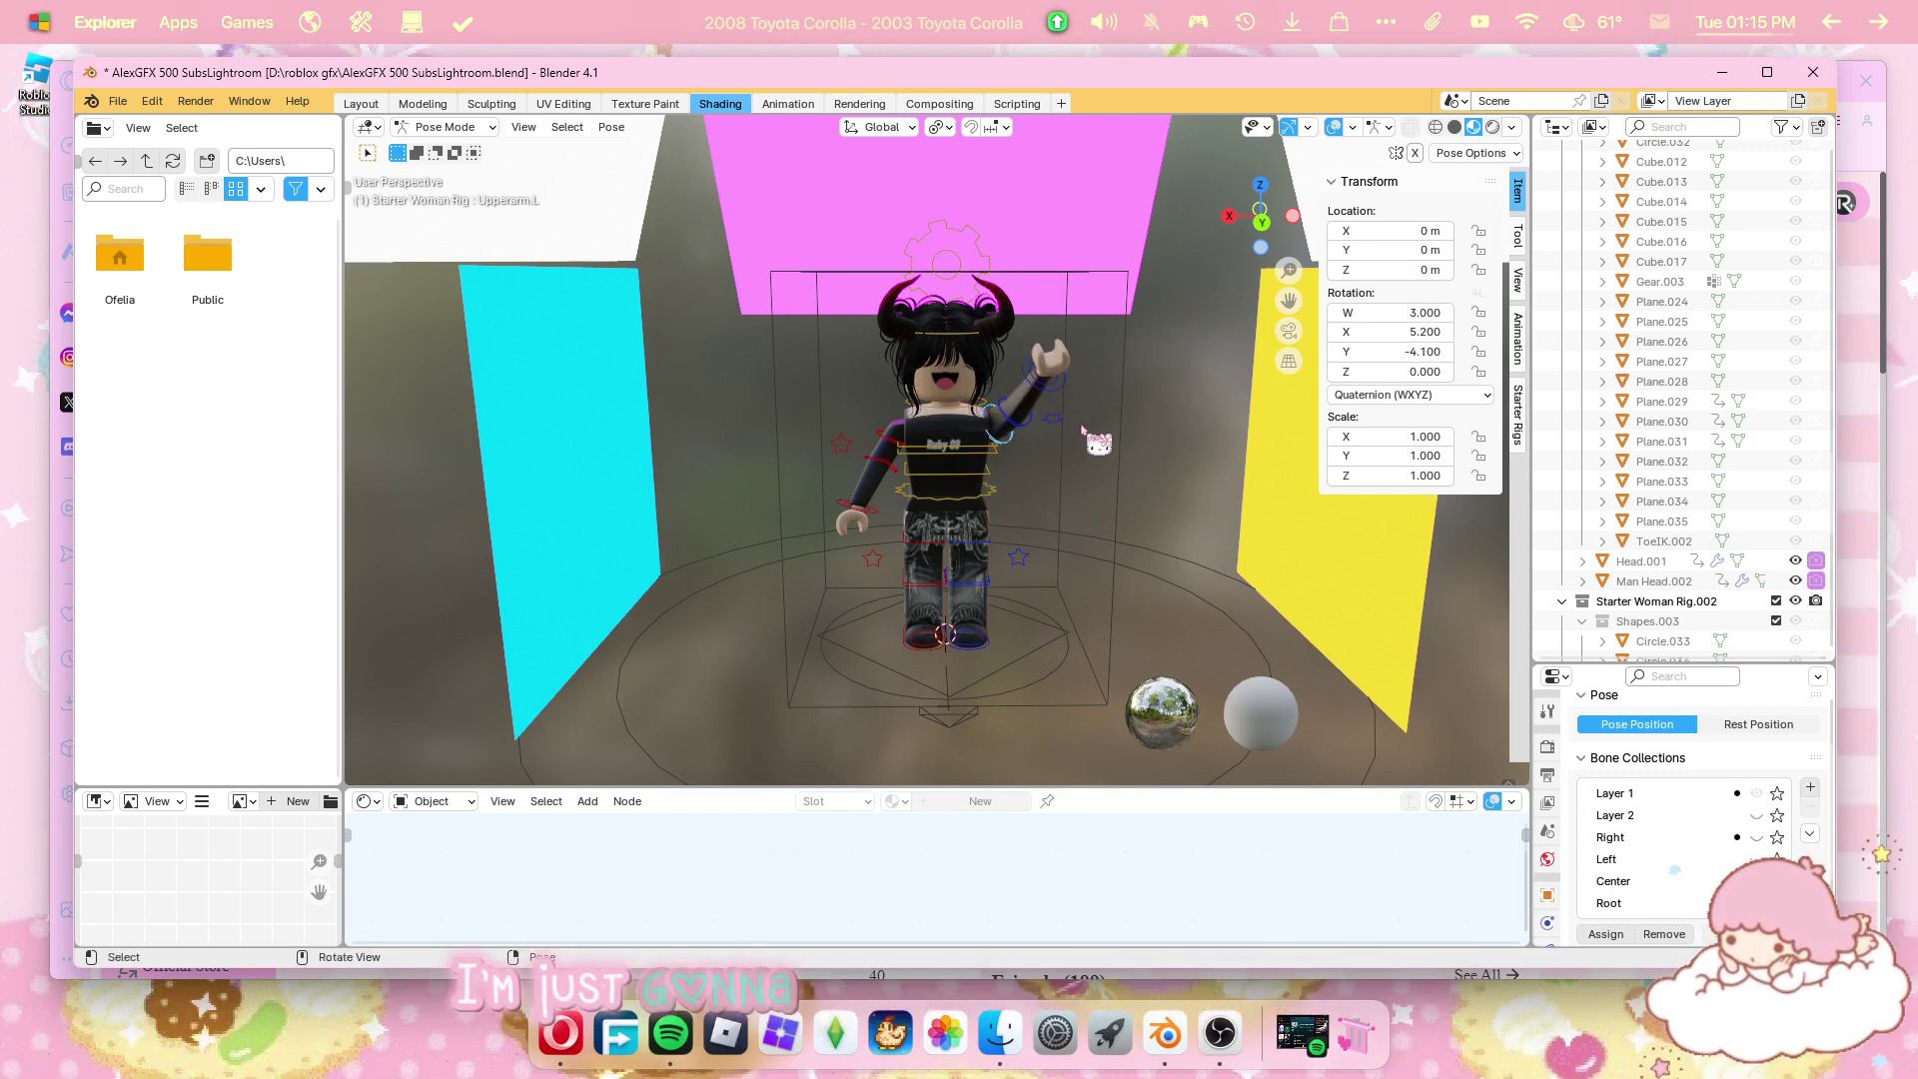
# Tilt the head group with the horns at Y rotation 4° and location X -0.11, Y -0.11, Z 2.06 m.
pyautogui.moveTo(1084, 382); pyautogui.dragTo(1062, 398, button='middle')
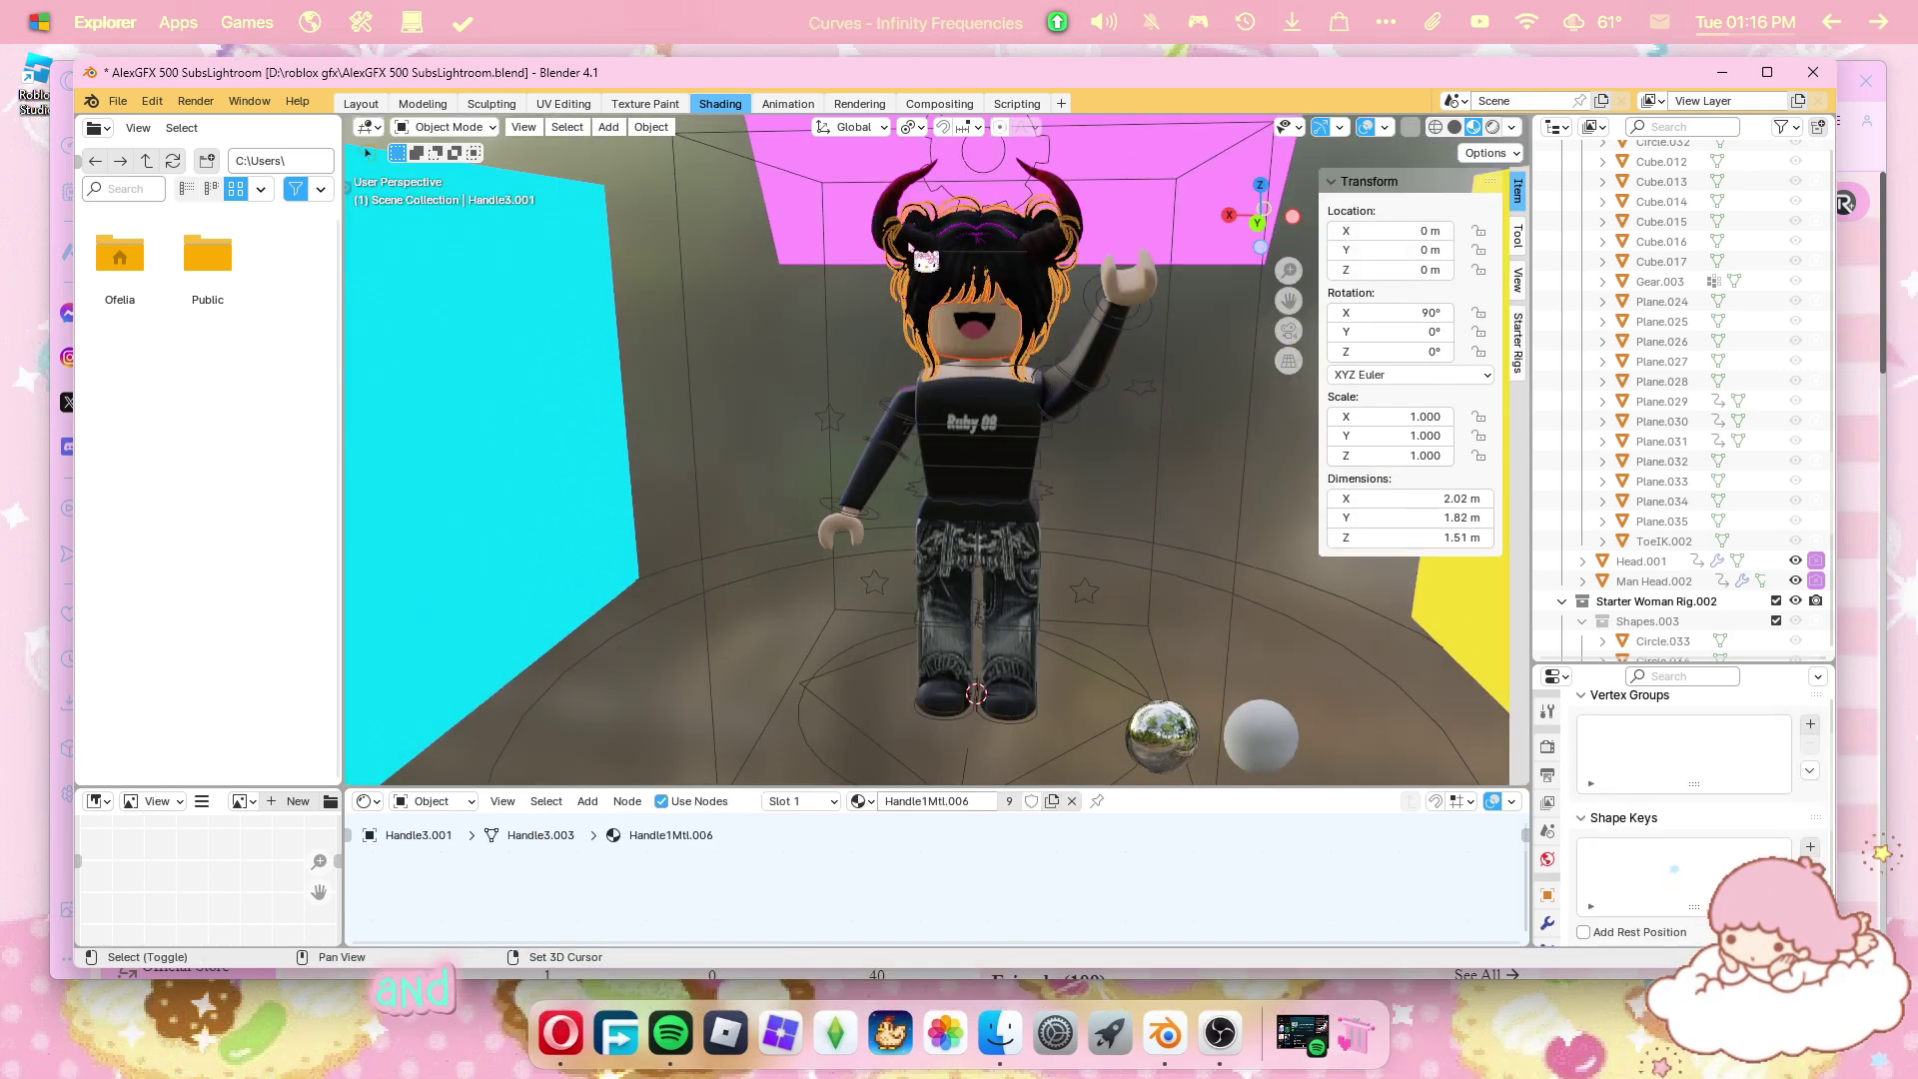
pyautogui.keyDown('shift'); pyautogui.click(899, 238); pyautogui.keyUp('shift')
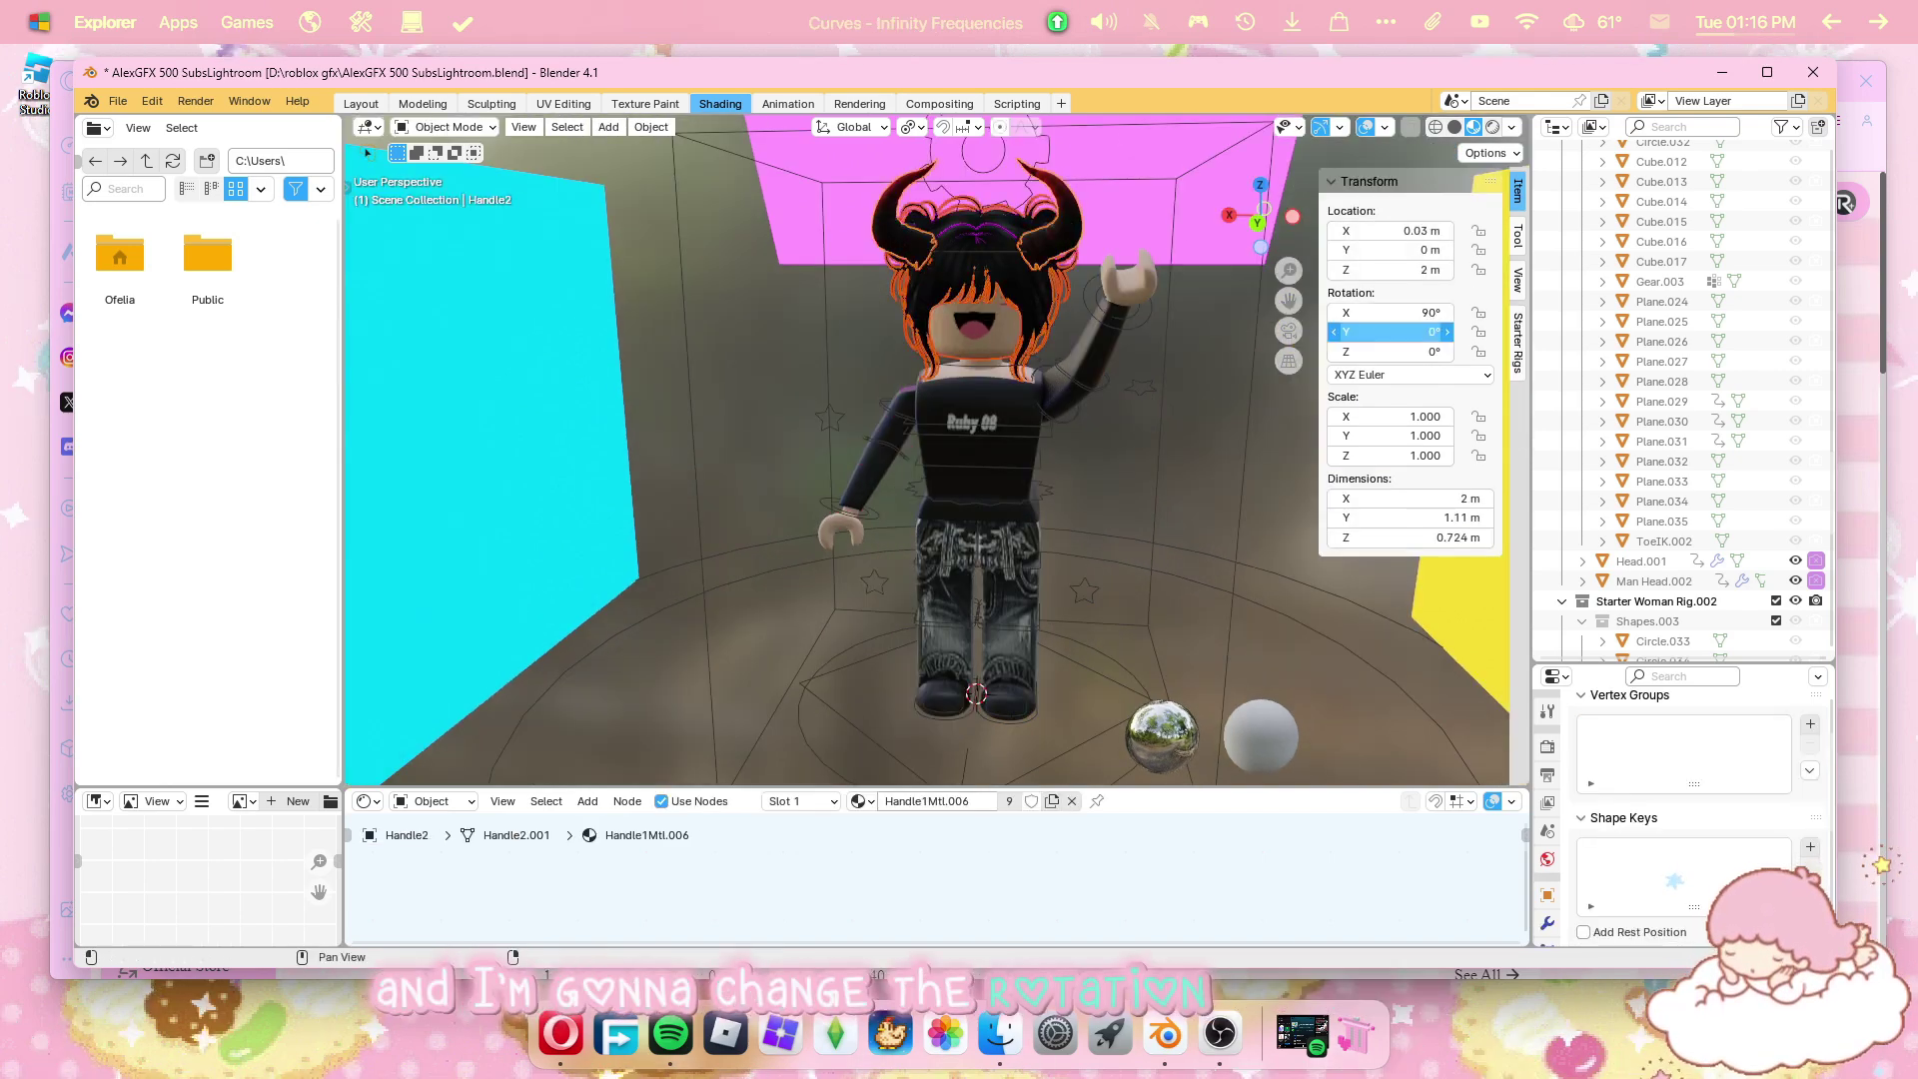
pyautogui.moveTo(1390, 332); pyautogui.dragTo(1406, 332)
pyautogui.moveTo(1091, 285)
pyautogui.mouseDown(button='middle')
pyautogui.moveTo(1082, 226)
pyautogui.moveTo(1034, 288)
pyautogui.moveTo(1095, 304)
pyautogui.mouseUp(button='middle')
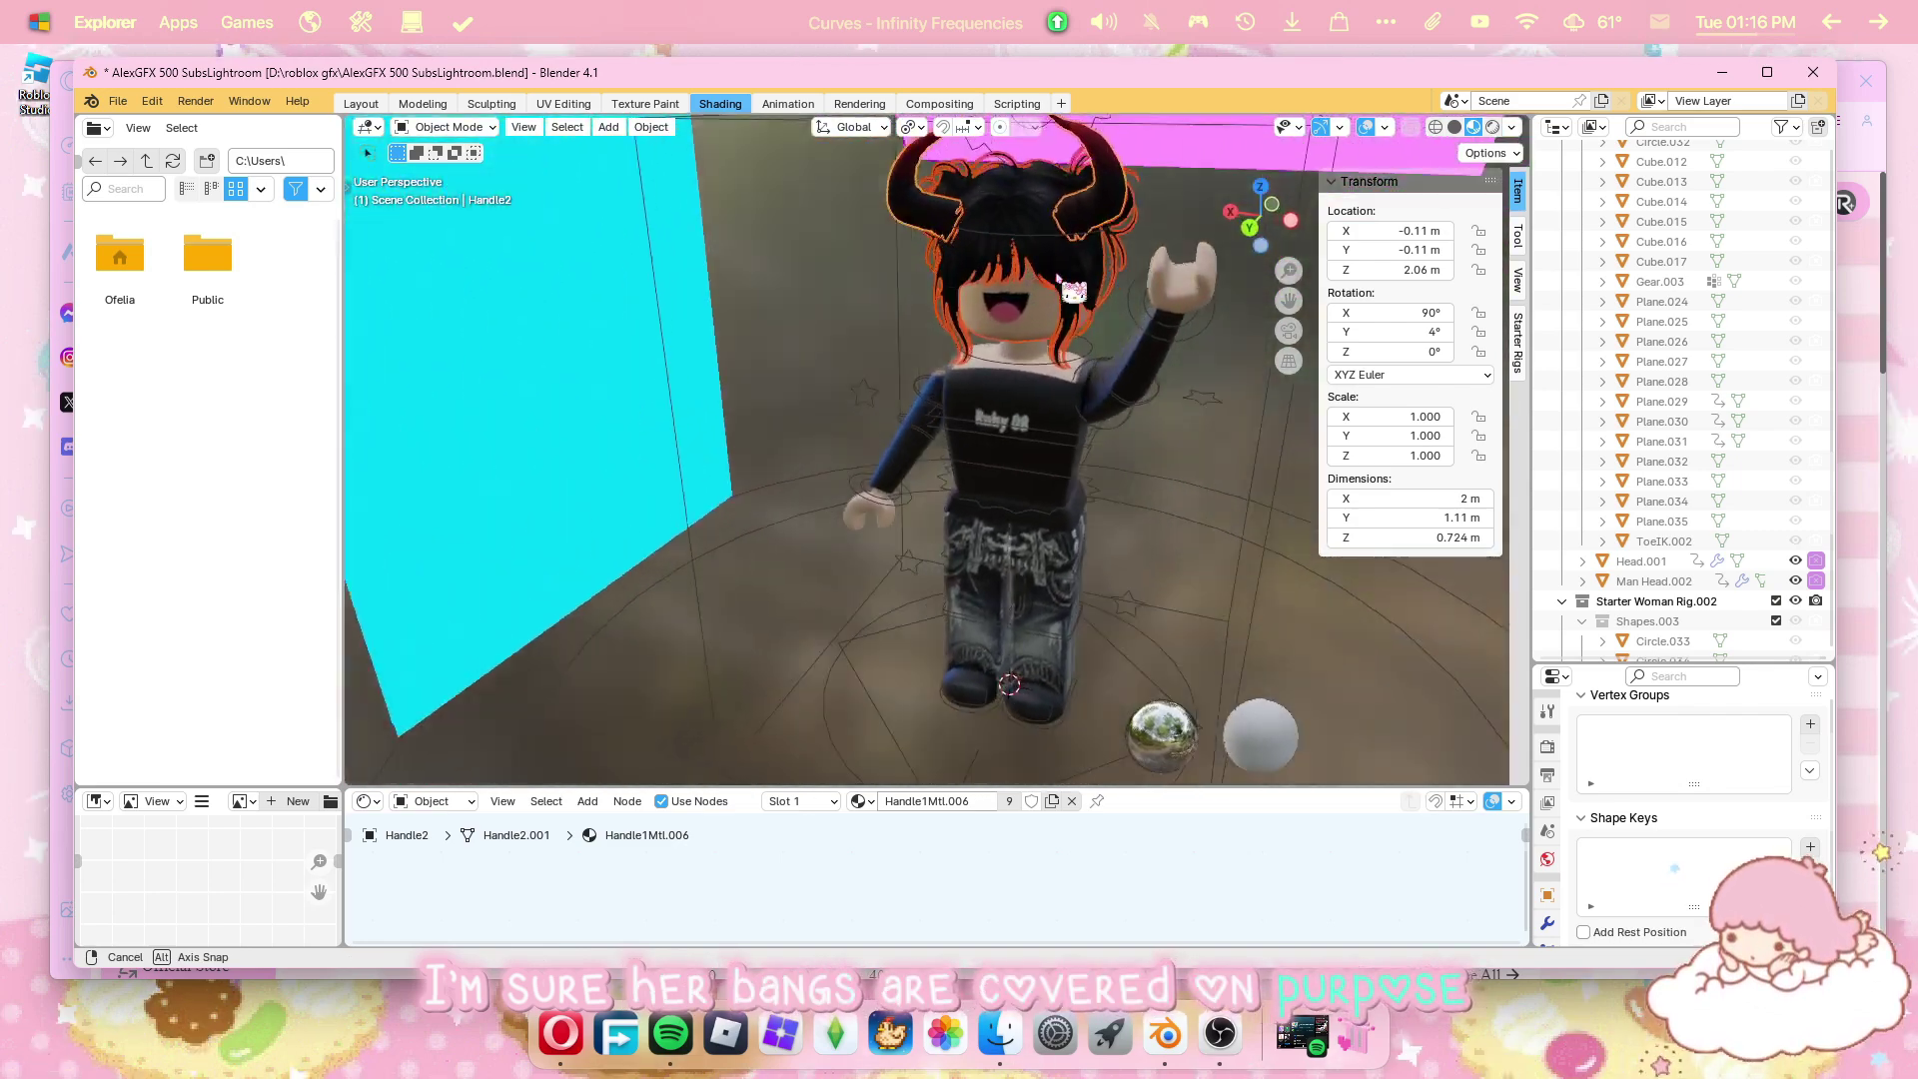
# Adjust the hair alone to X rotation 92° and location Y 0.01 m, Z 0.05 m.
pyautogui.click(1094, 303)
pyautogui.click(969, 249)
pyautogui.click(987, 238)
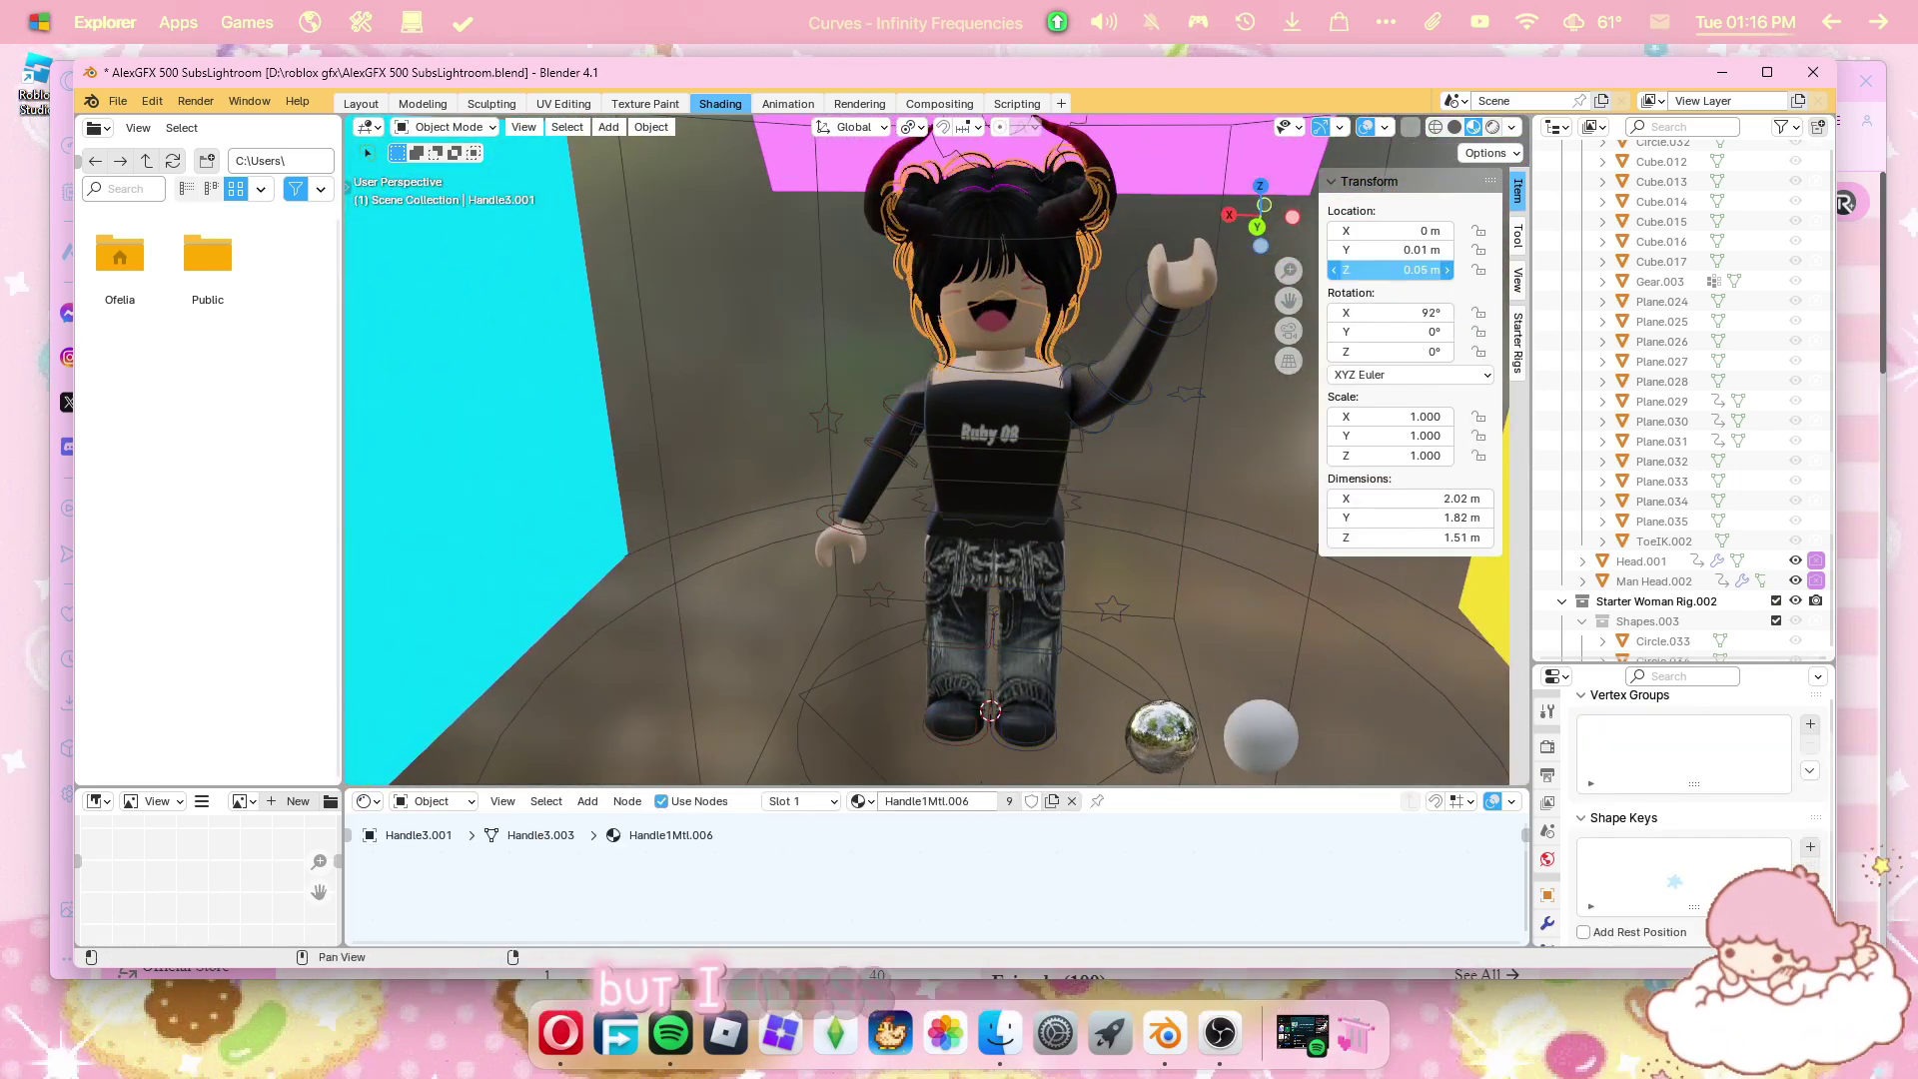
# Pose the legs: move the left upper leg to X -0.04, Y -0.01, Z 0.04 m and rotate the right lower leg to X 0.8, Y 3.3.
pyautogui.click(1186, 419)
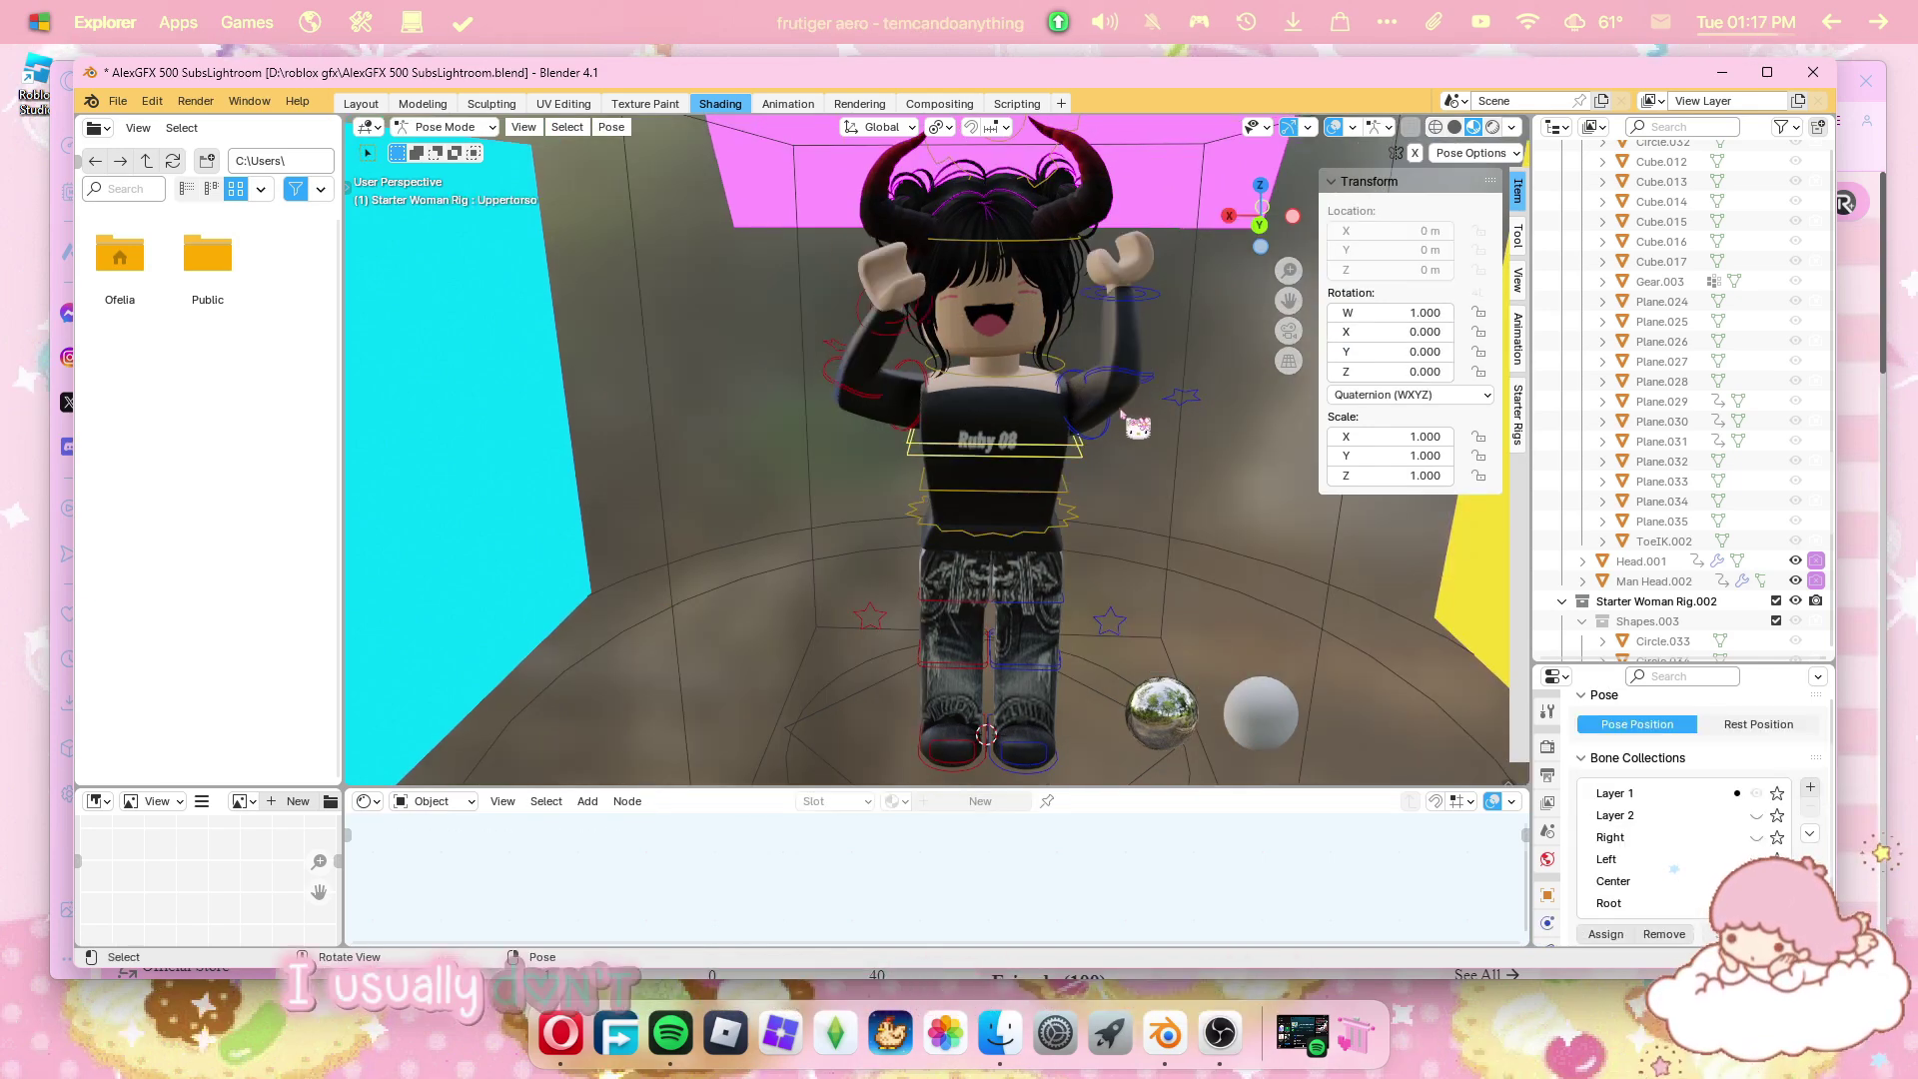
pyautogui.moveTo(1132, 412); pyautogui.dragTo(929, 445, button='middle')
pyautogui.moveTo(1391, 332)
pyautogui.mouseDown()
pyautogui.moveTo(1441, 331)
pyautogui.moveTo(1344, 332)
pyautogui.moveTo(1373, 332)
pyautogui.mouseUp()
pyautogui.moveTo(1373, 332); pyautogui.dragTo(1389, 332)
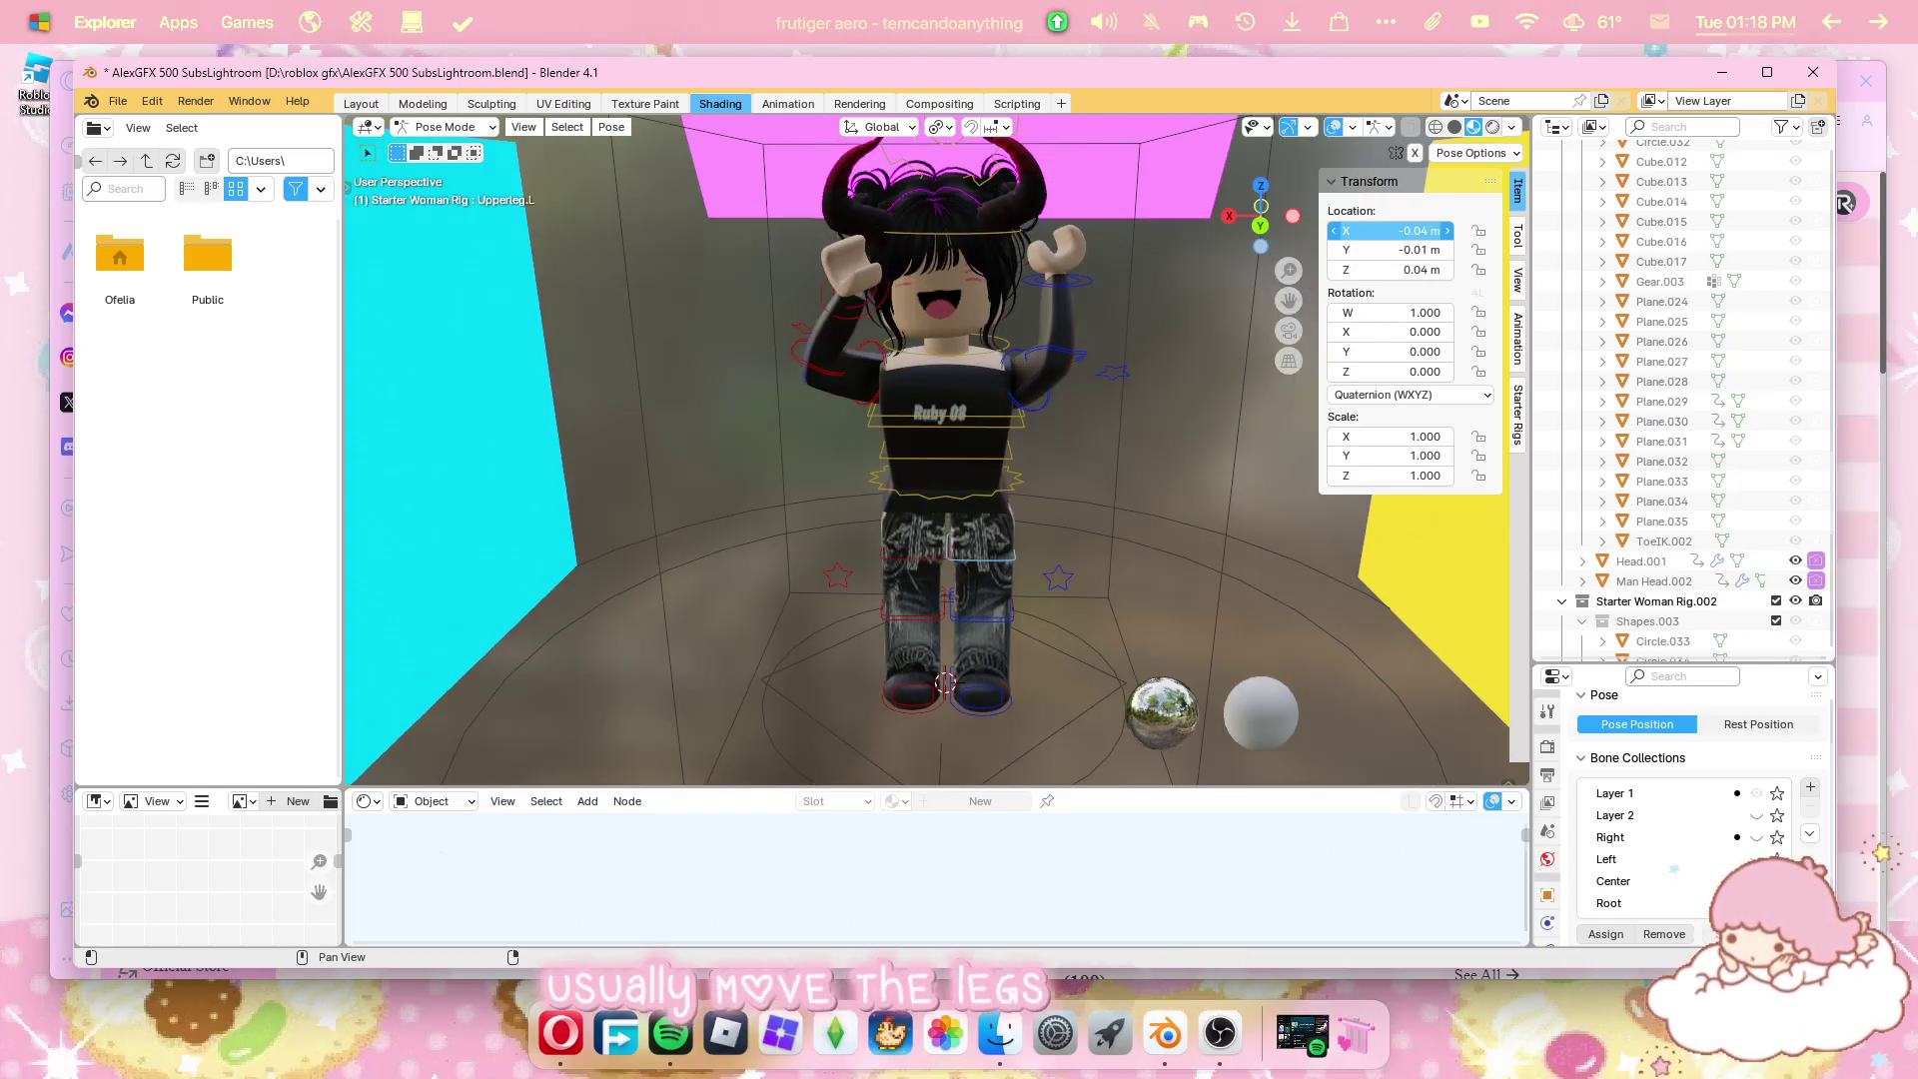
pyautogui.click(929, 567)
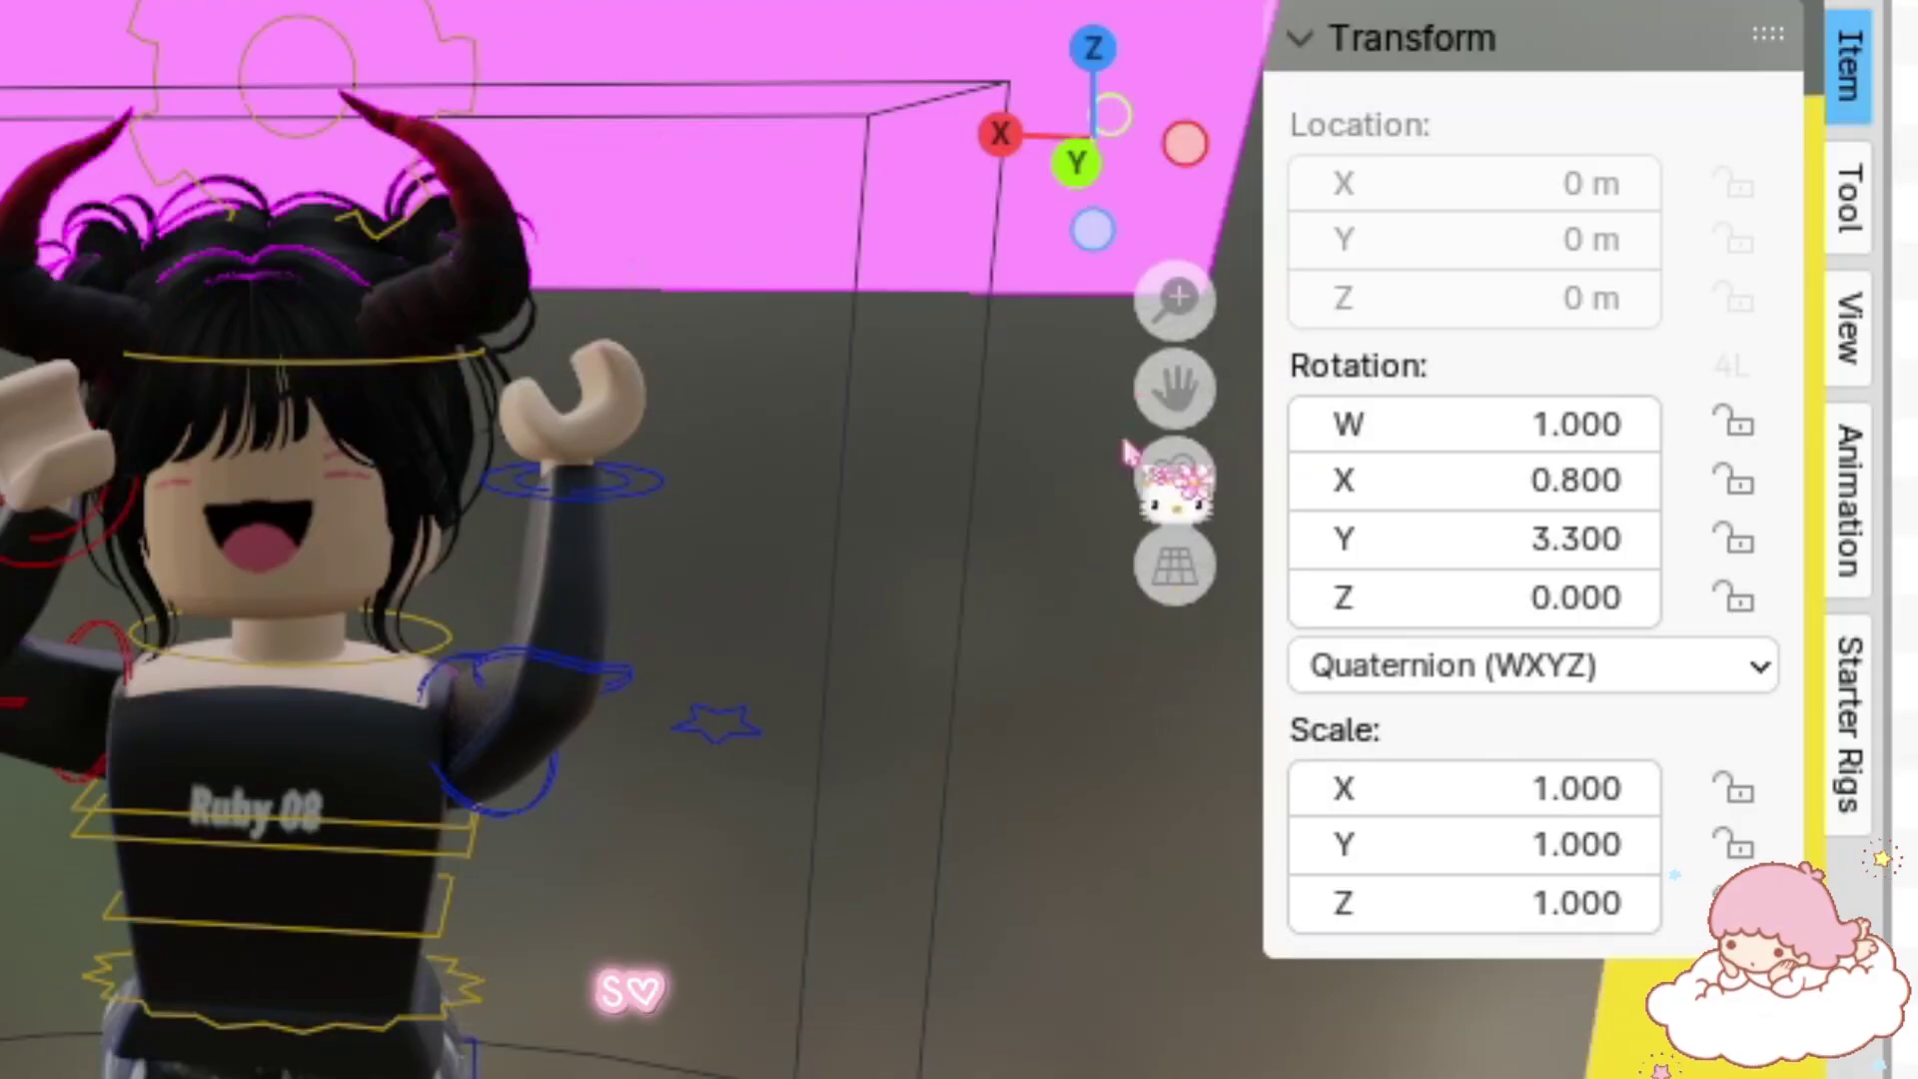
# Look through the camera with Camera to View locked and frame the avatar's full body inside the camera border.
pyautogui.click(1289, 331)
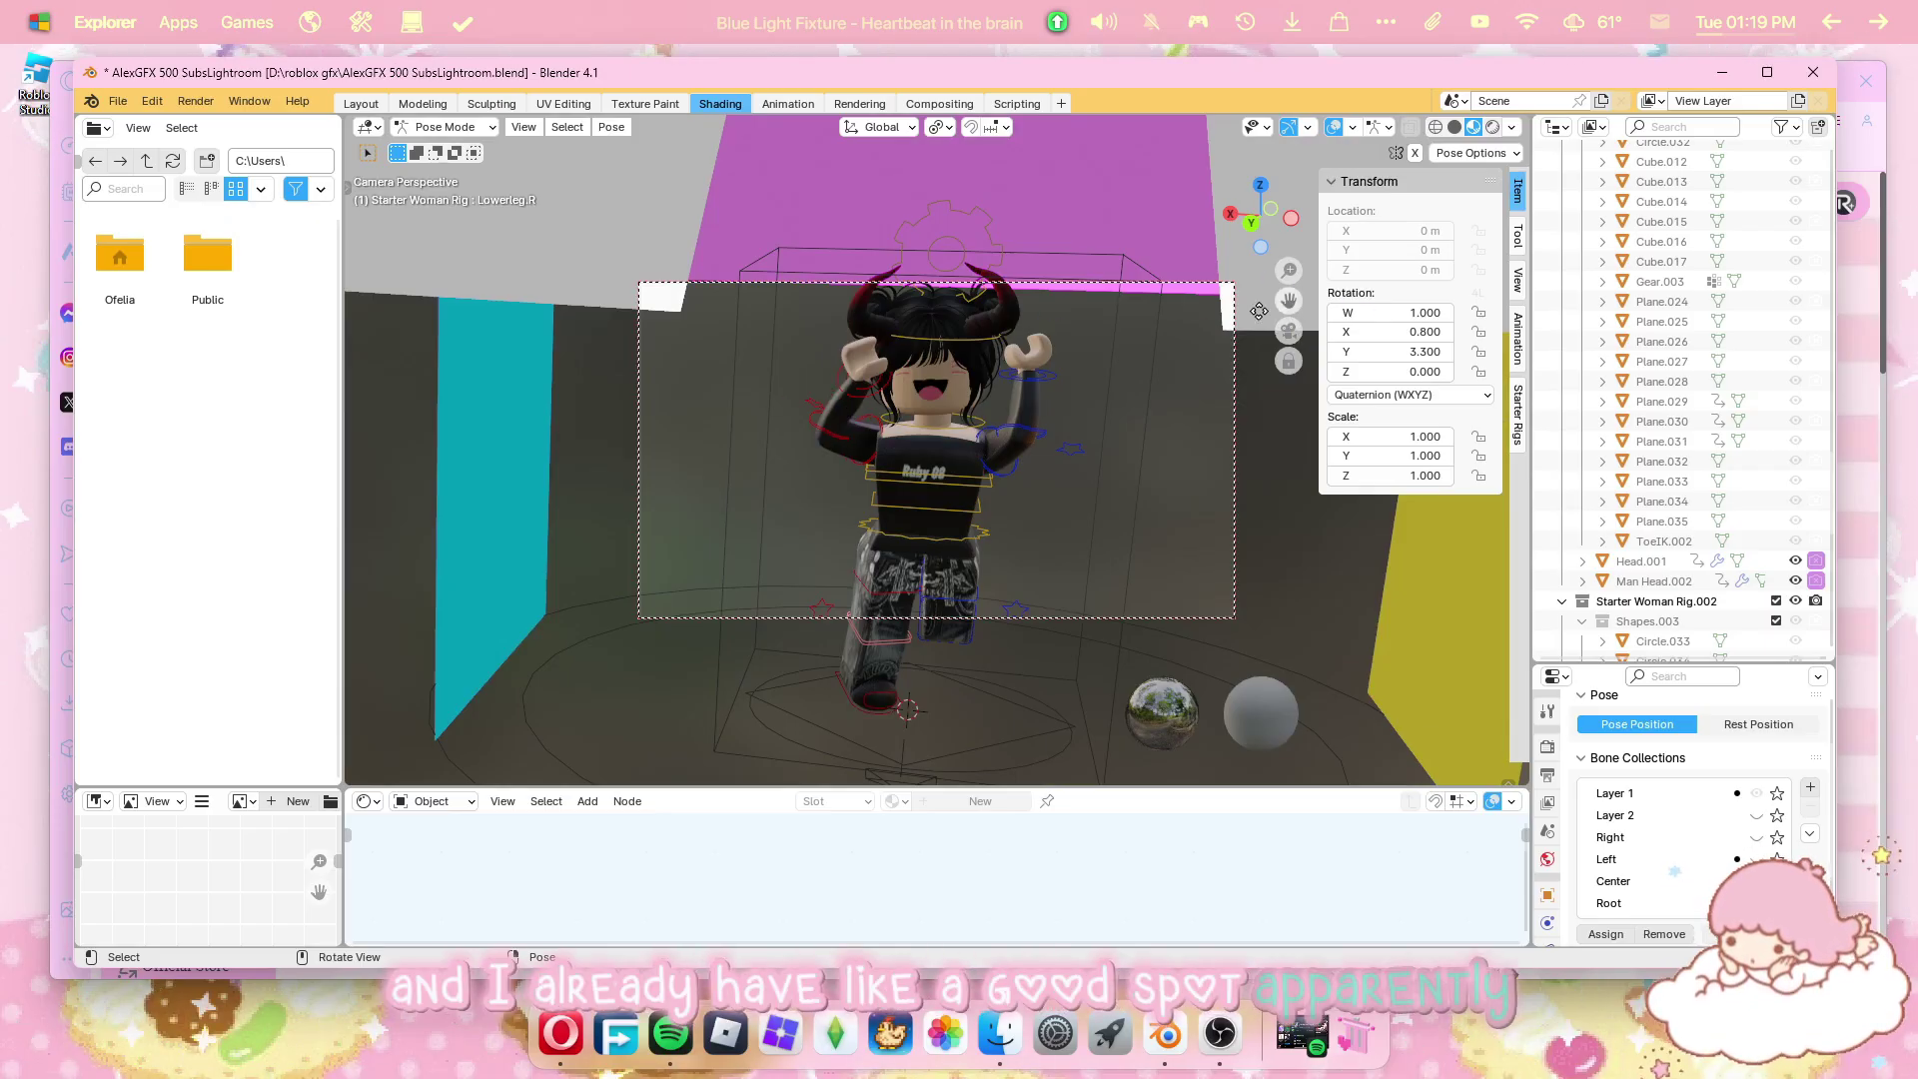
pyautogui.moveTo(1197, 330); pyautogui.dragTo(1113, 469, button='middle')
pyautogui.moveTo(1286, 301); pyautogui.dragTo(1407, 282)
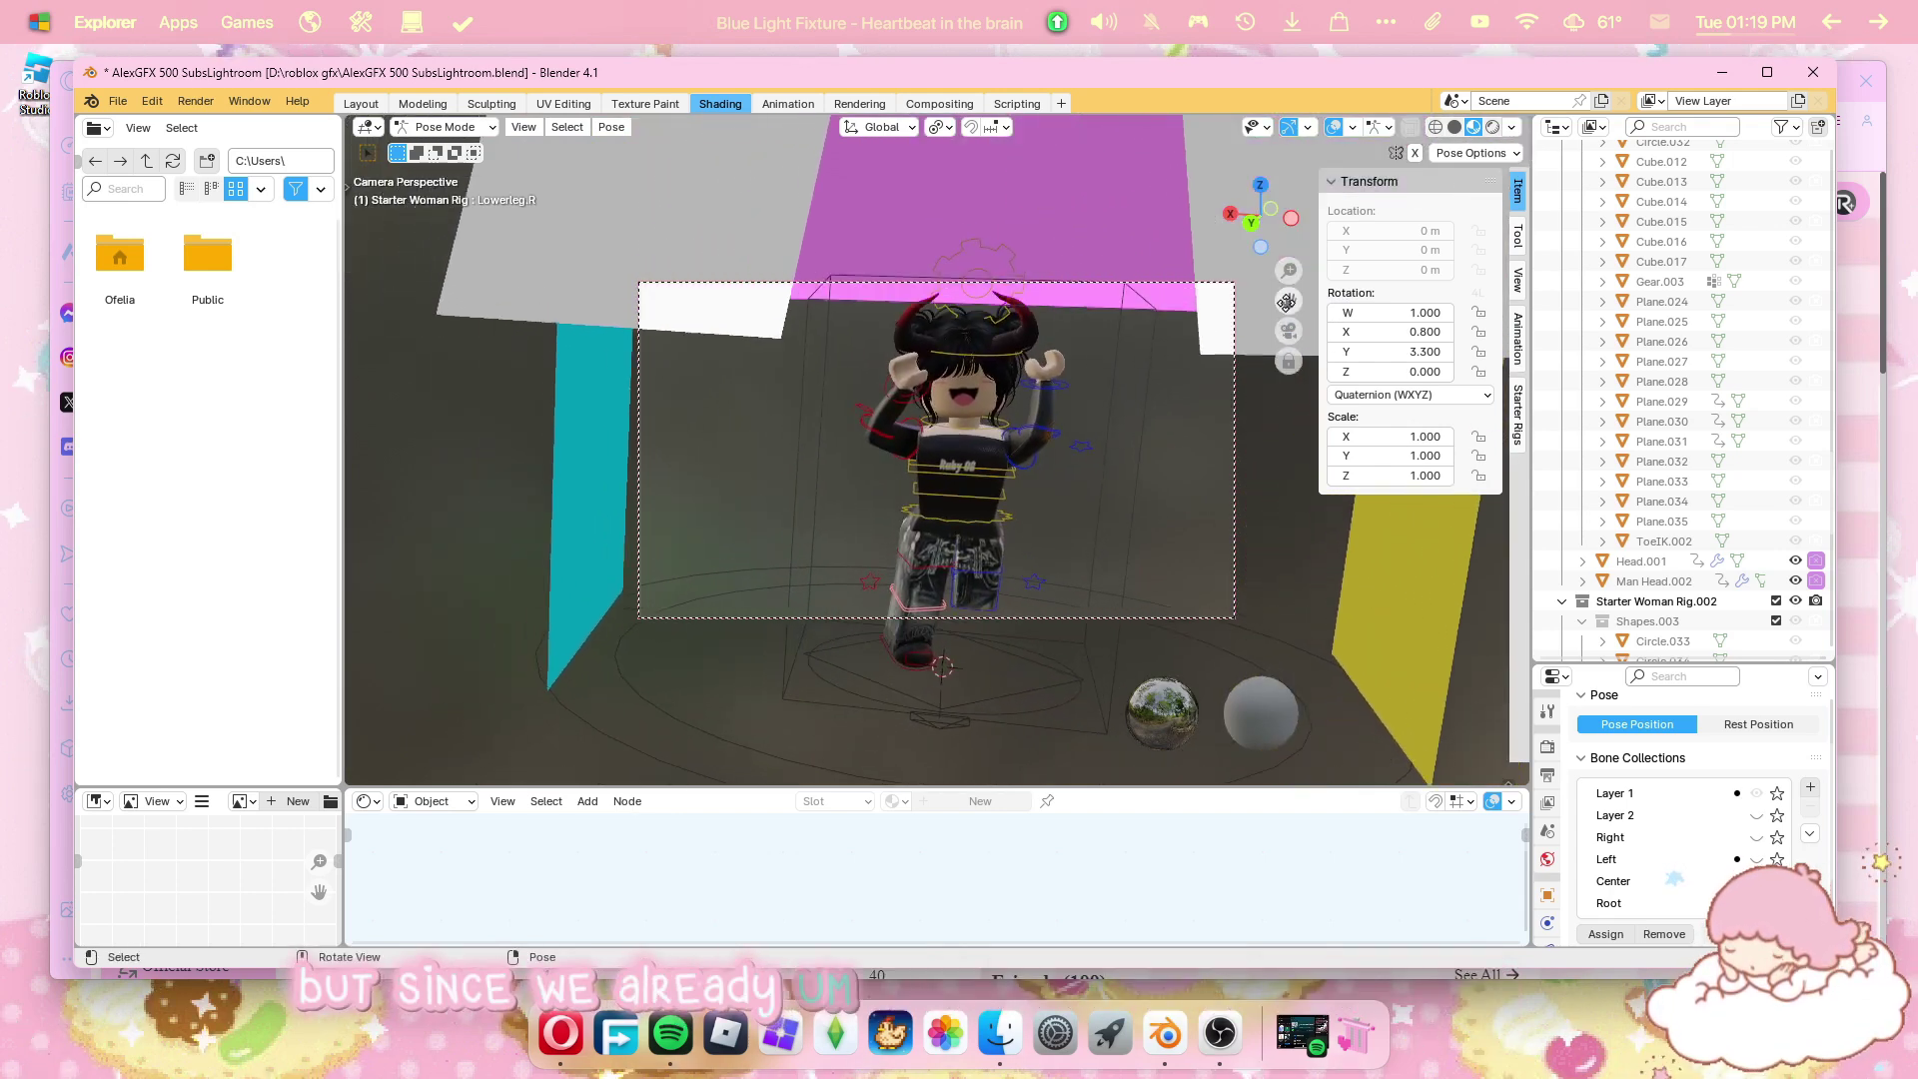
pyautogui.click(1517, 285)
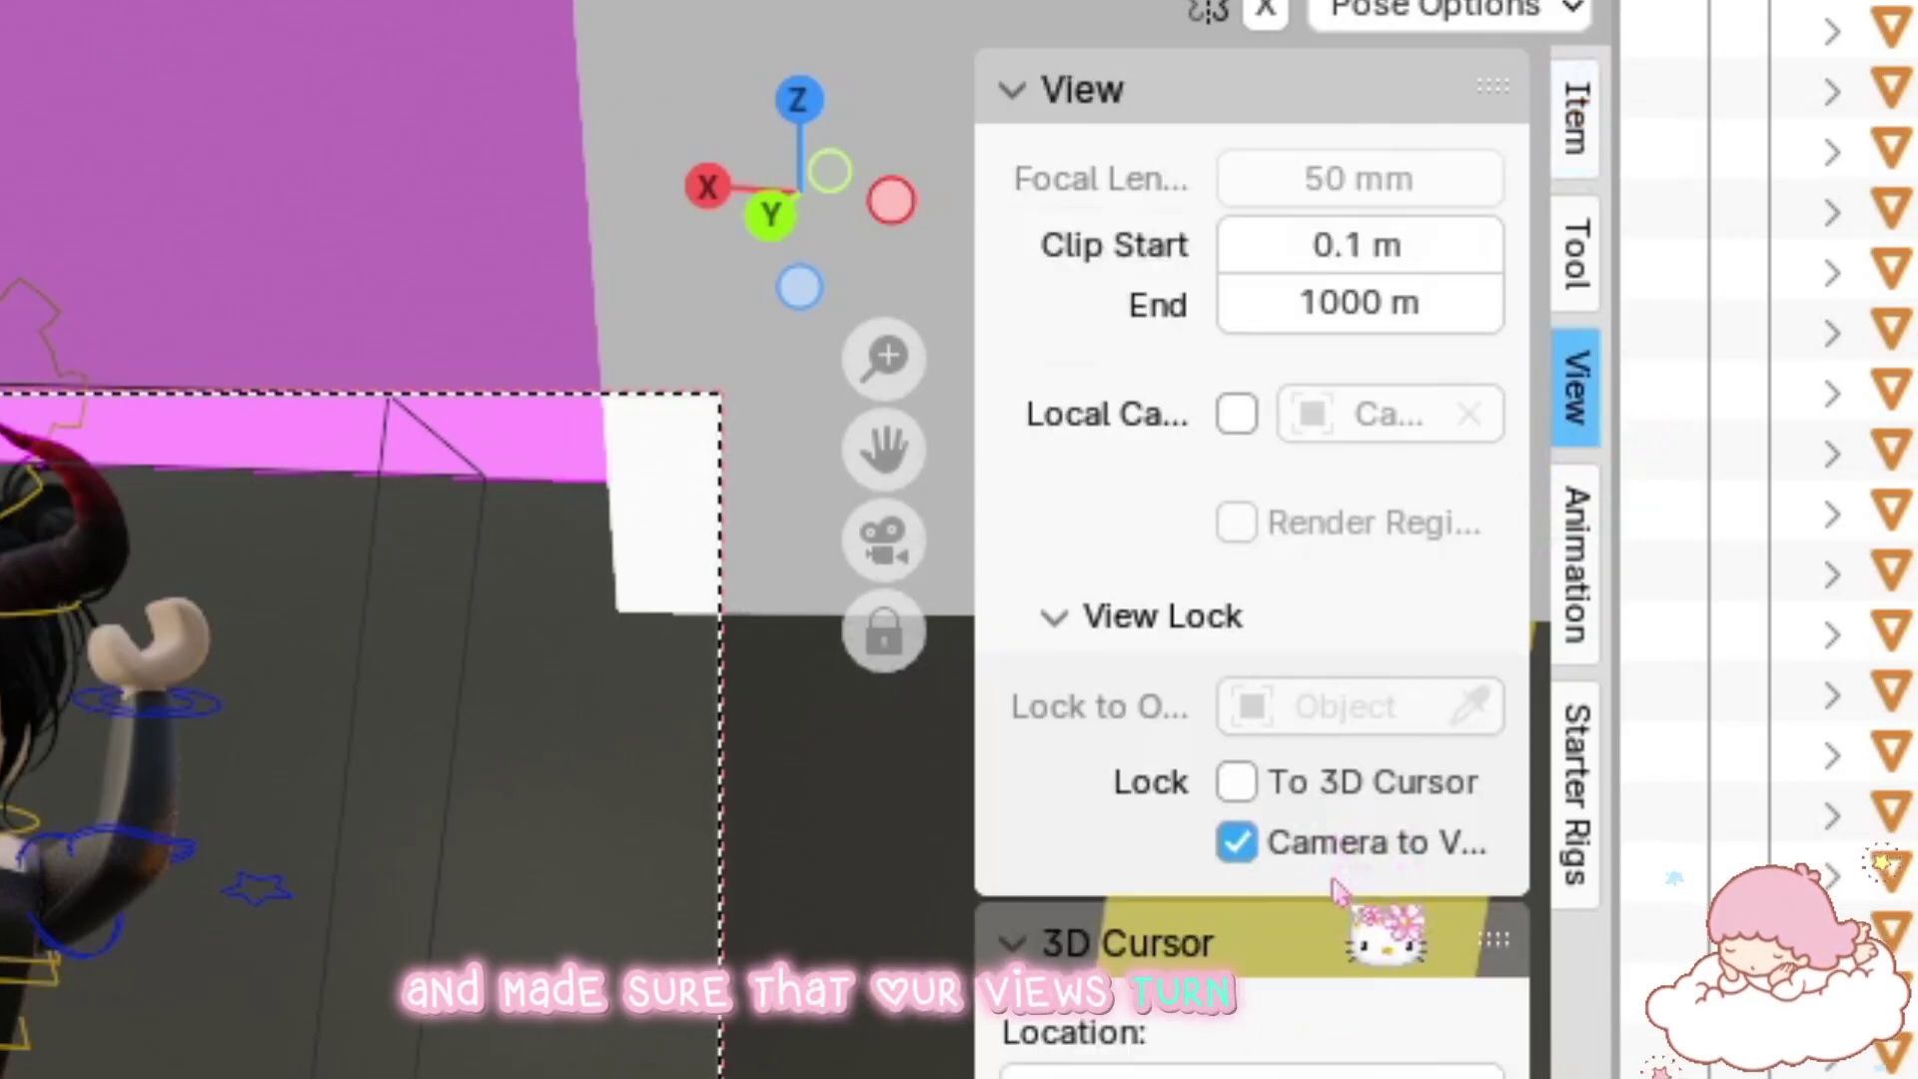
pyautogui.click(1573, 130)
pyautogui.moveTo(884, 450); pyautogui.dragTo(839, 463)
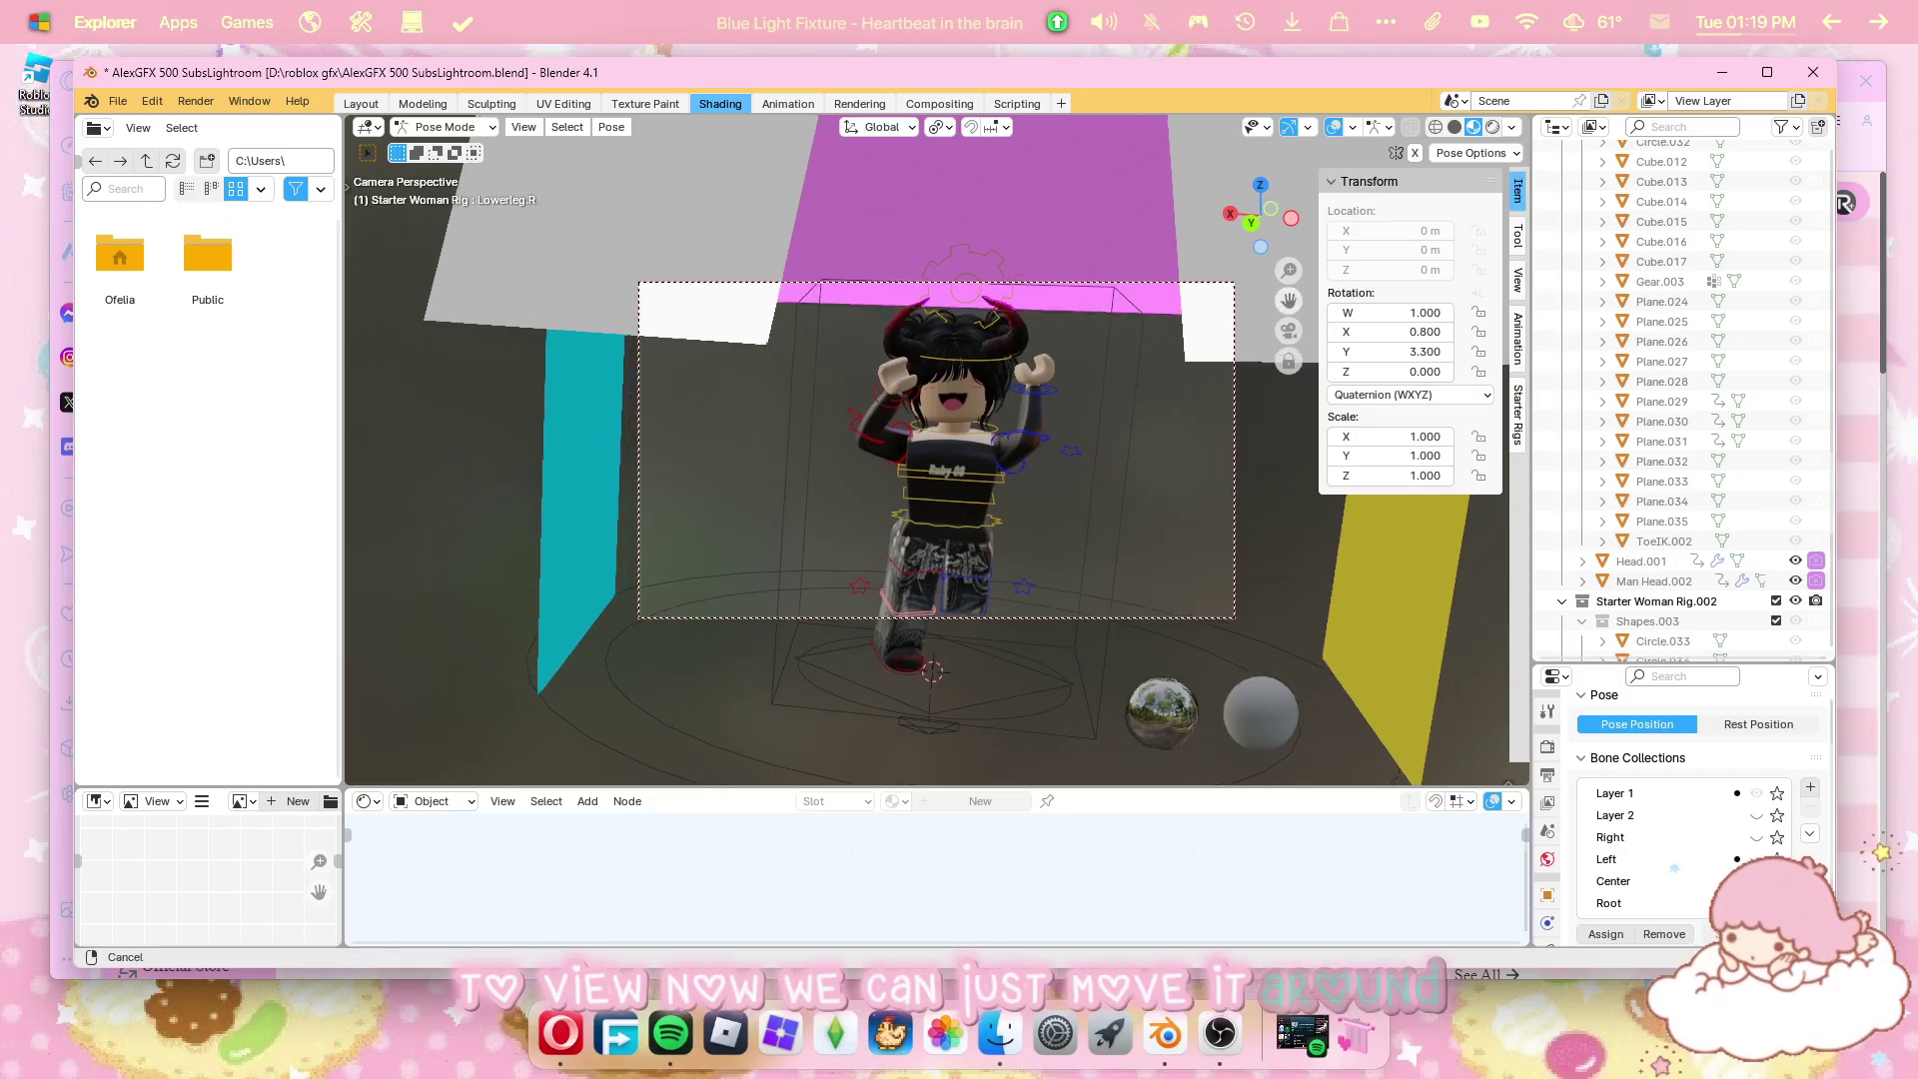
pyautogui.scroll(-1, 1212, 441)
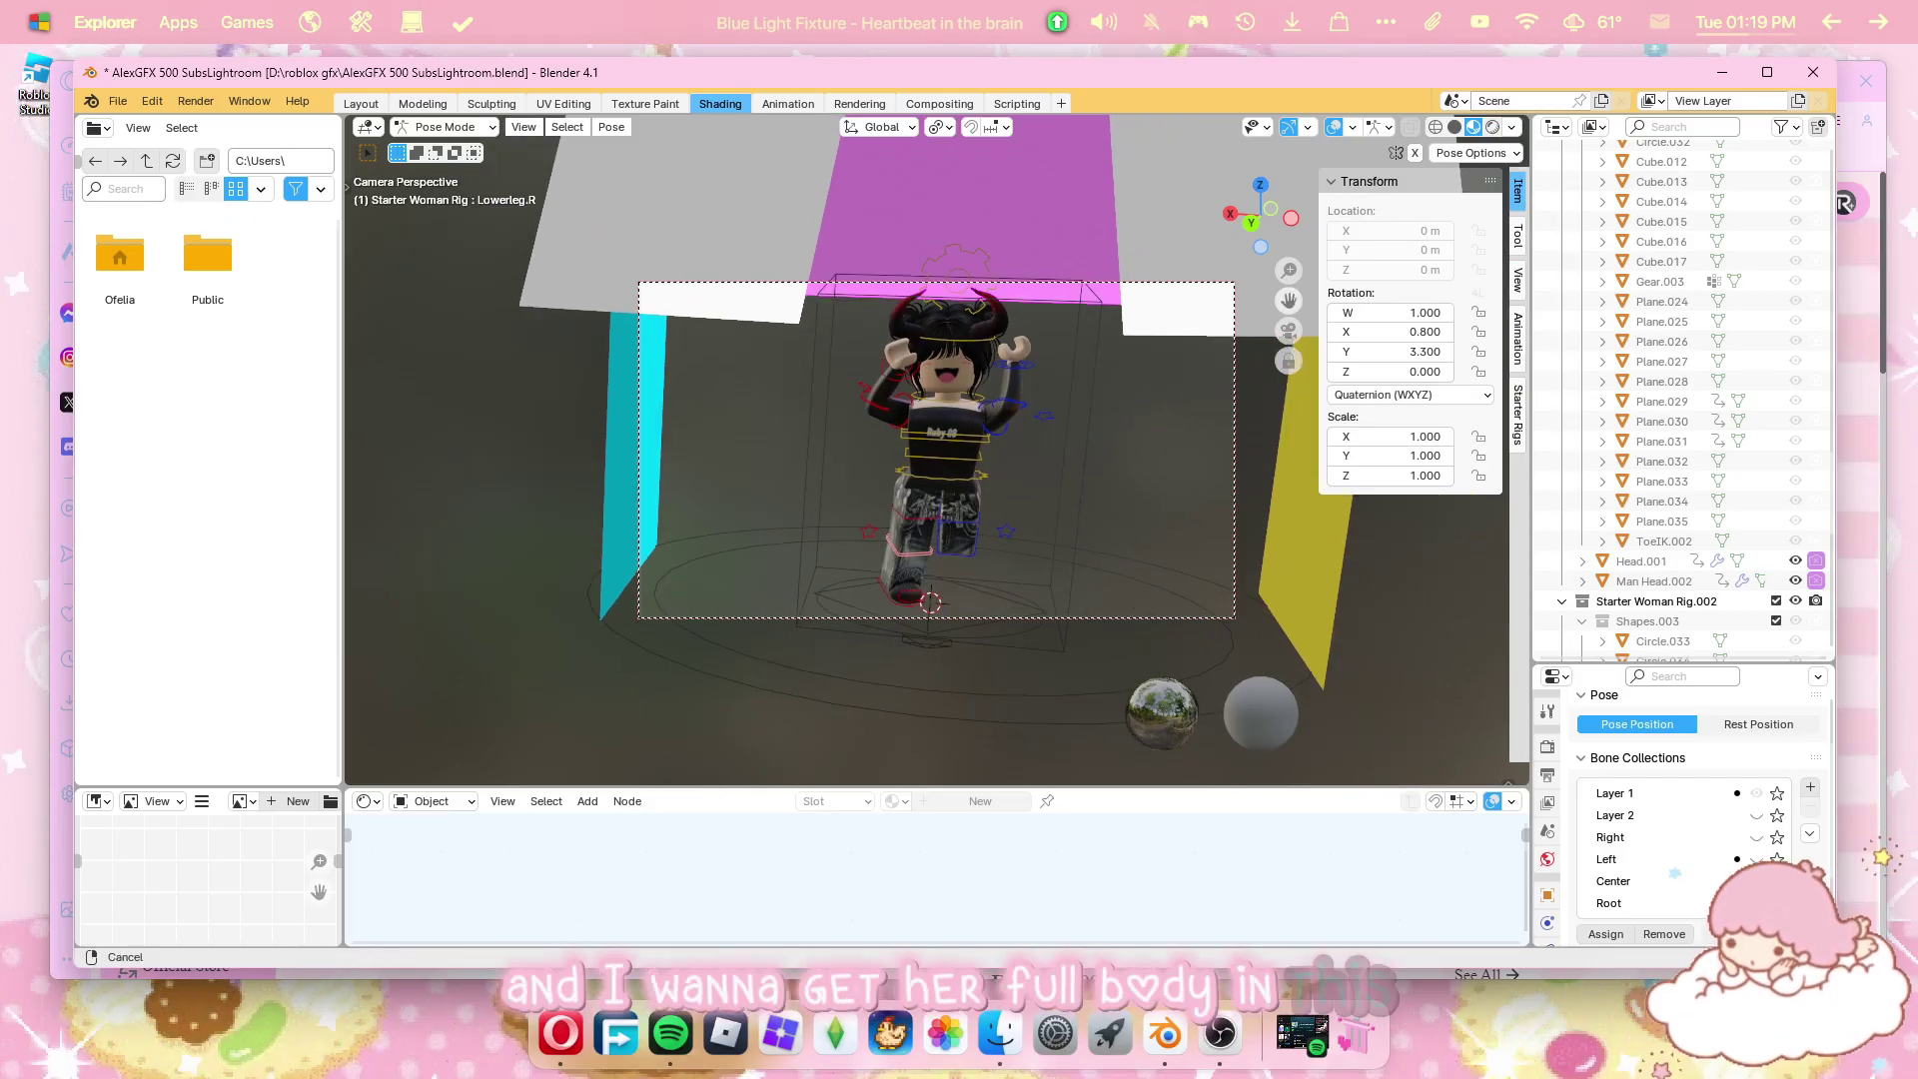
pyautogui.keyDown('shift'); pyautogui.moveTo(1213, 436); pyautogui.dragTo(1211, 440, button='middle'); pyautogui.keyUp('shift')
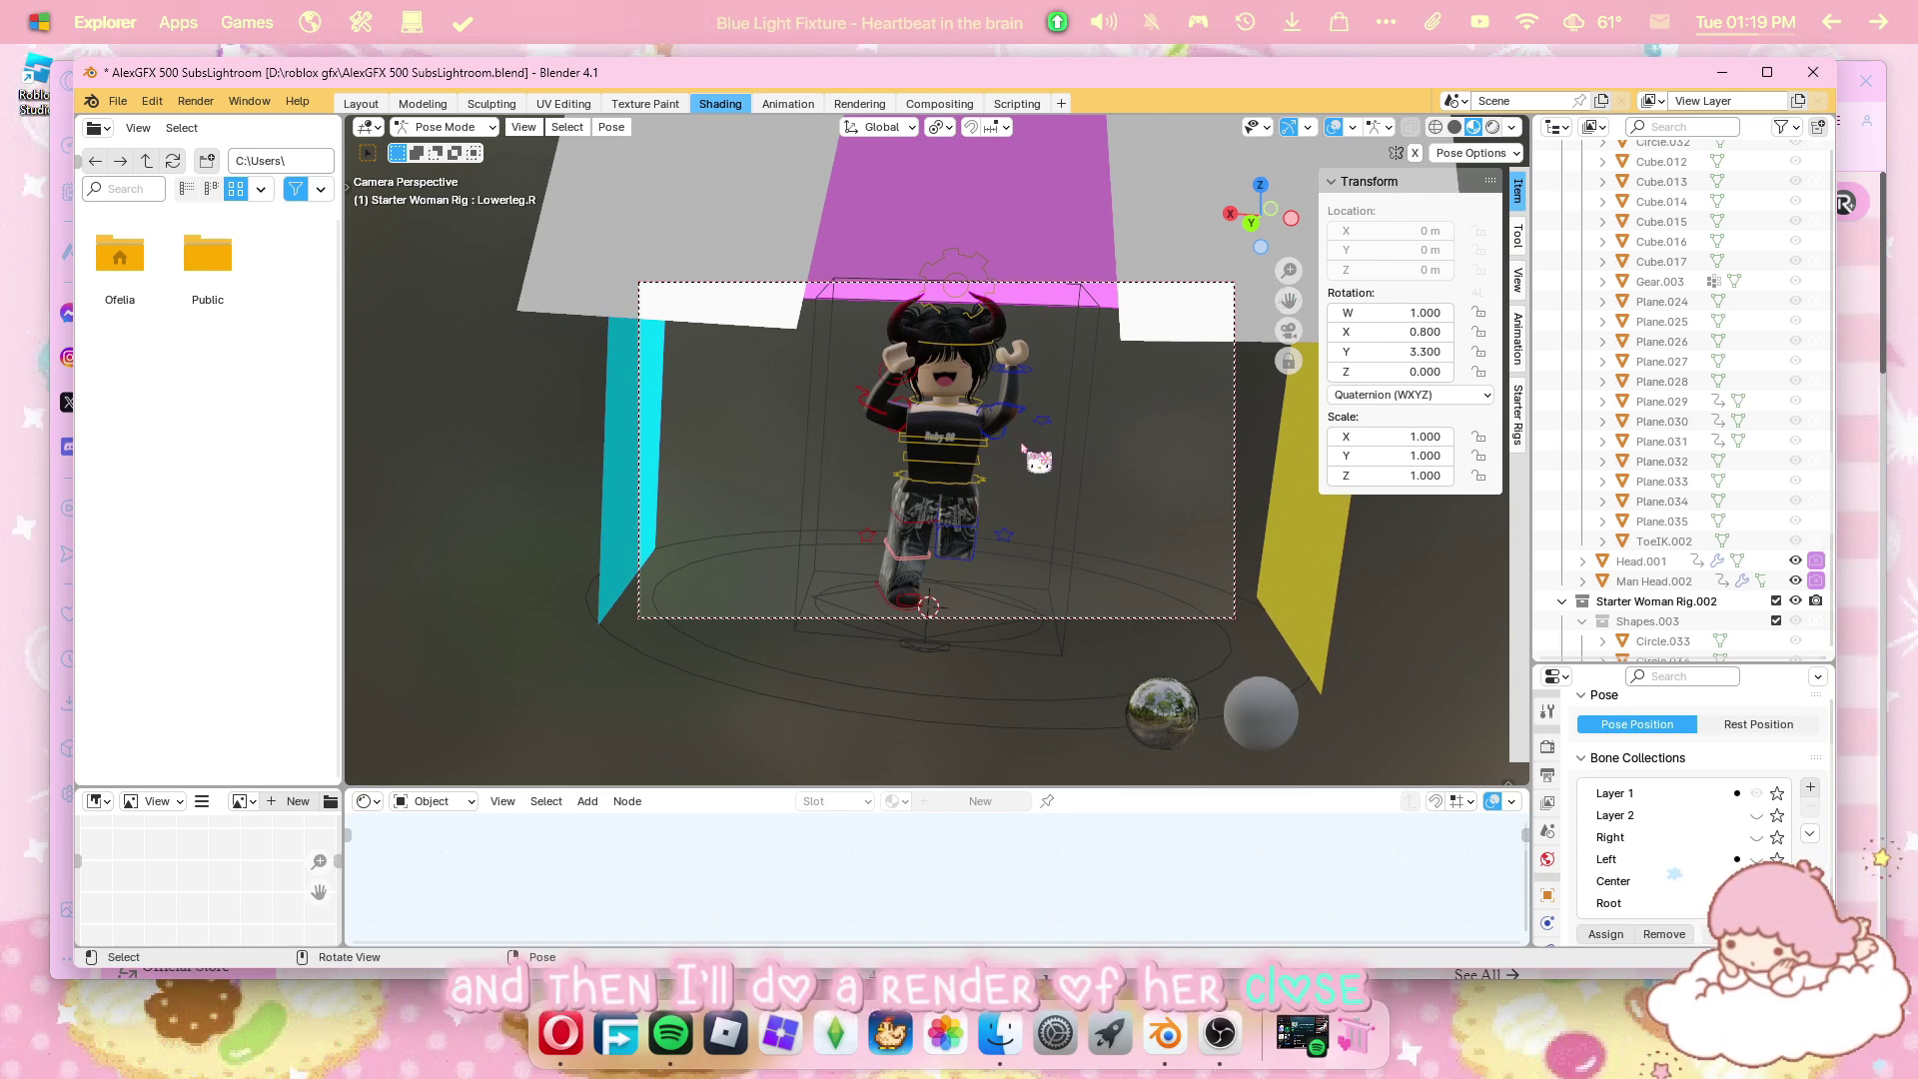
# Render the full-body shot and save it as the PNG freegxc.png in the D:\roblox gfx folder.
pyautogui.click(196, 101)
pyautogui.click(236, 123)
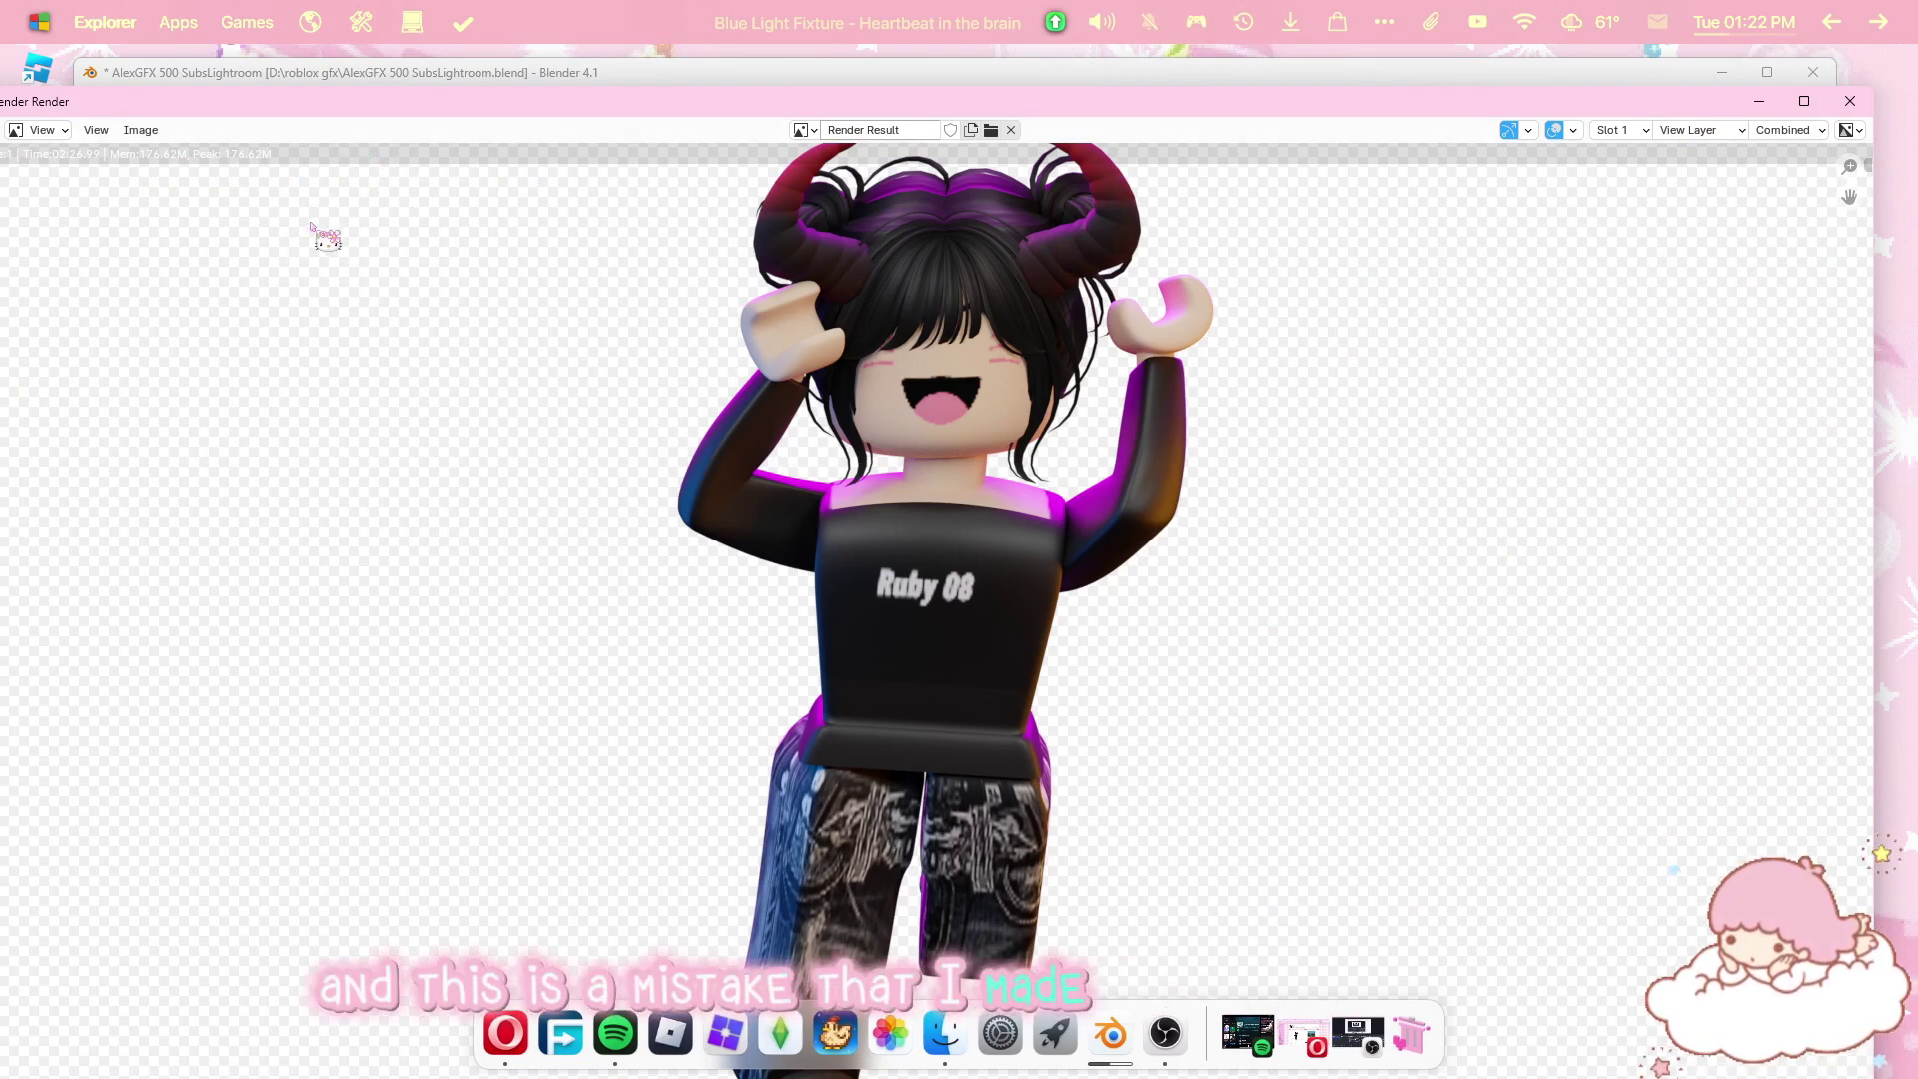
pyautogui.click(141, 130)
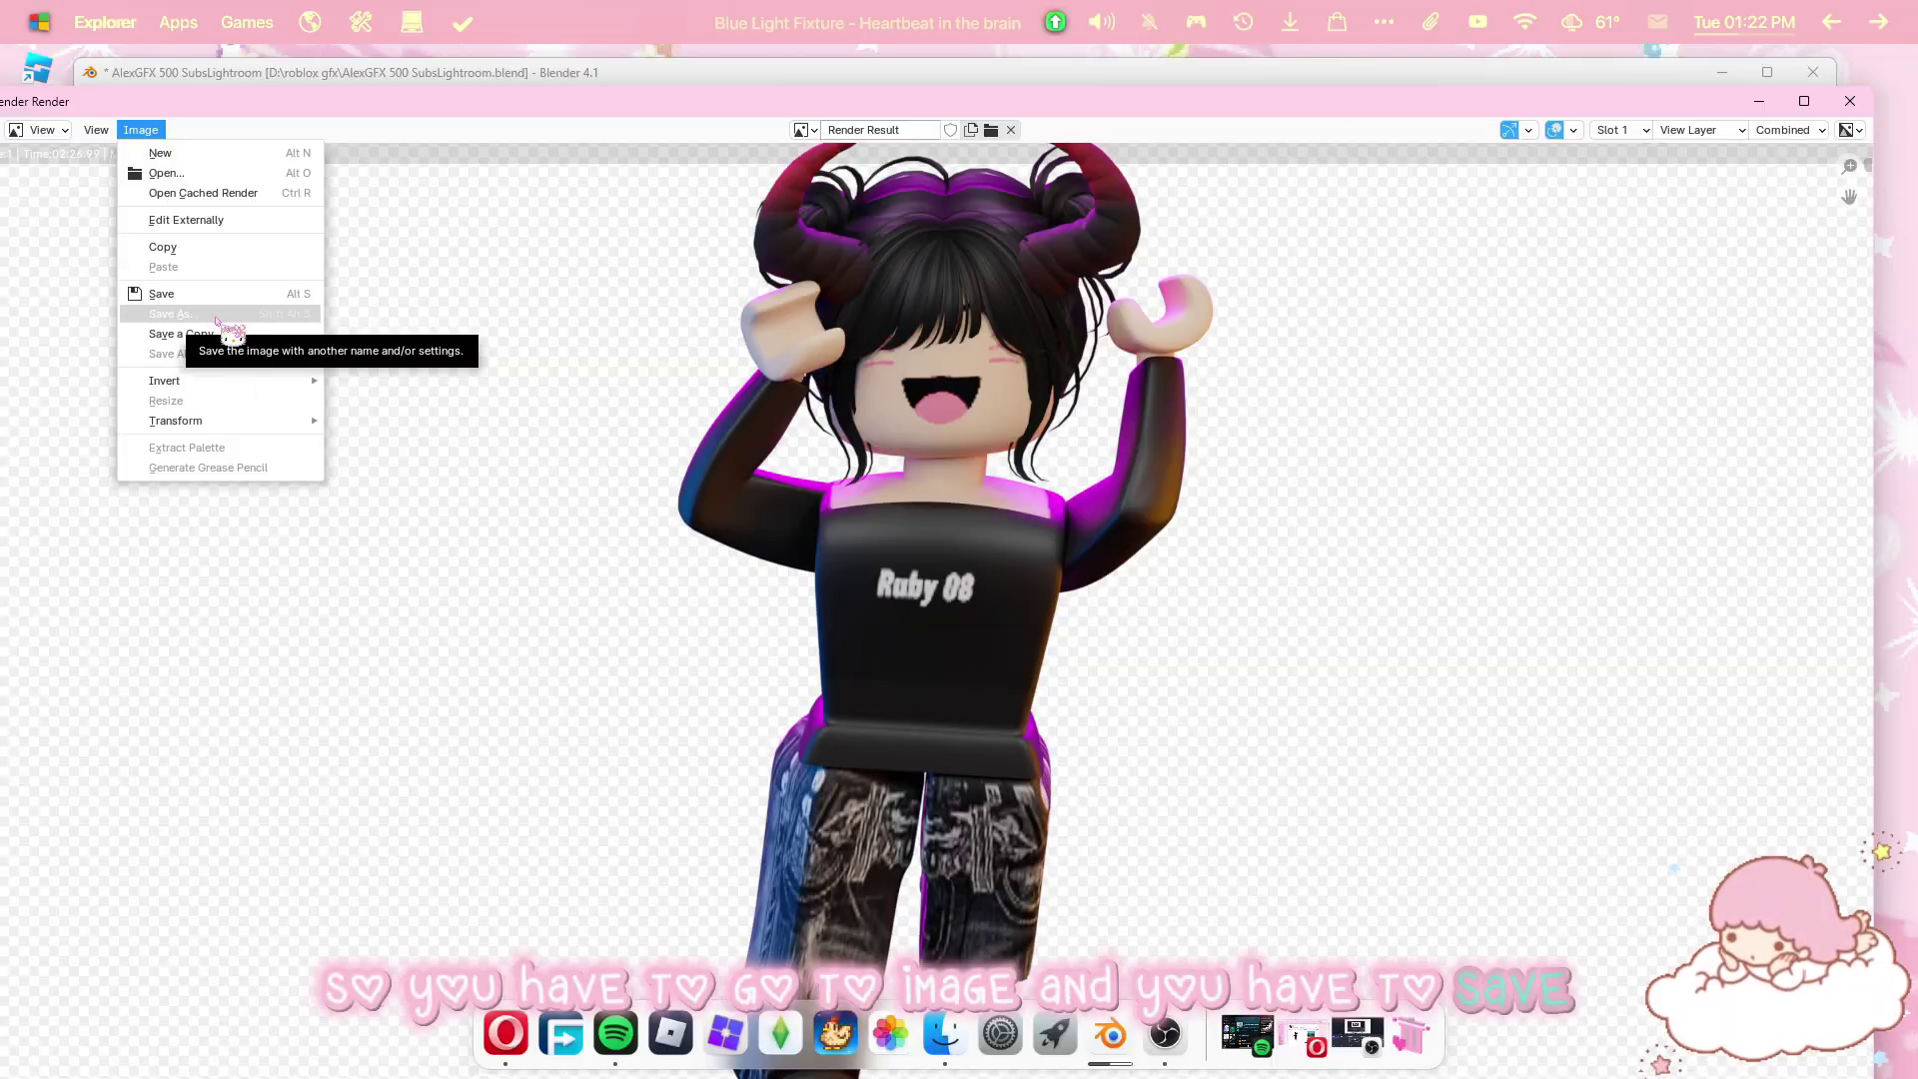
pyautogui.click(600, 575)
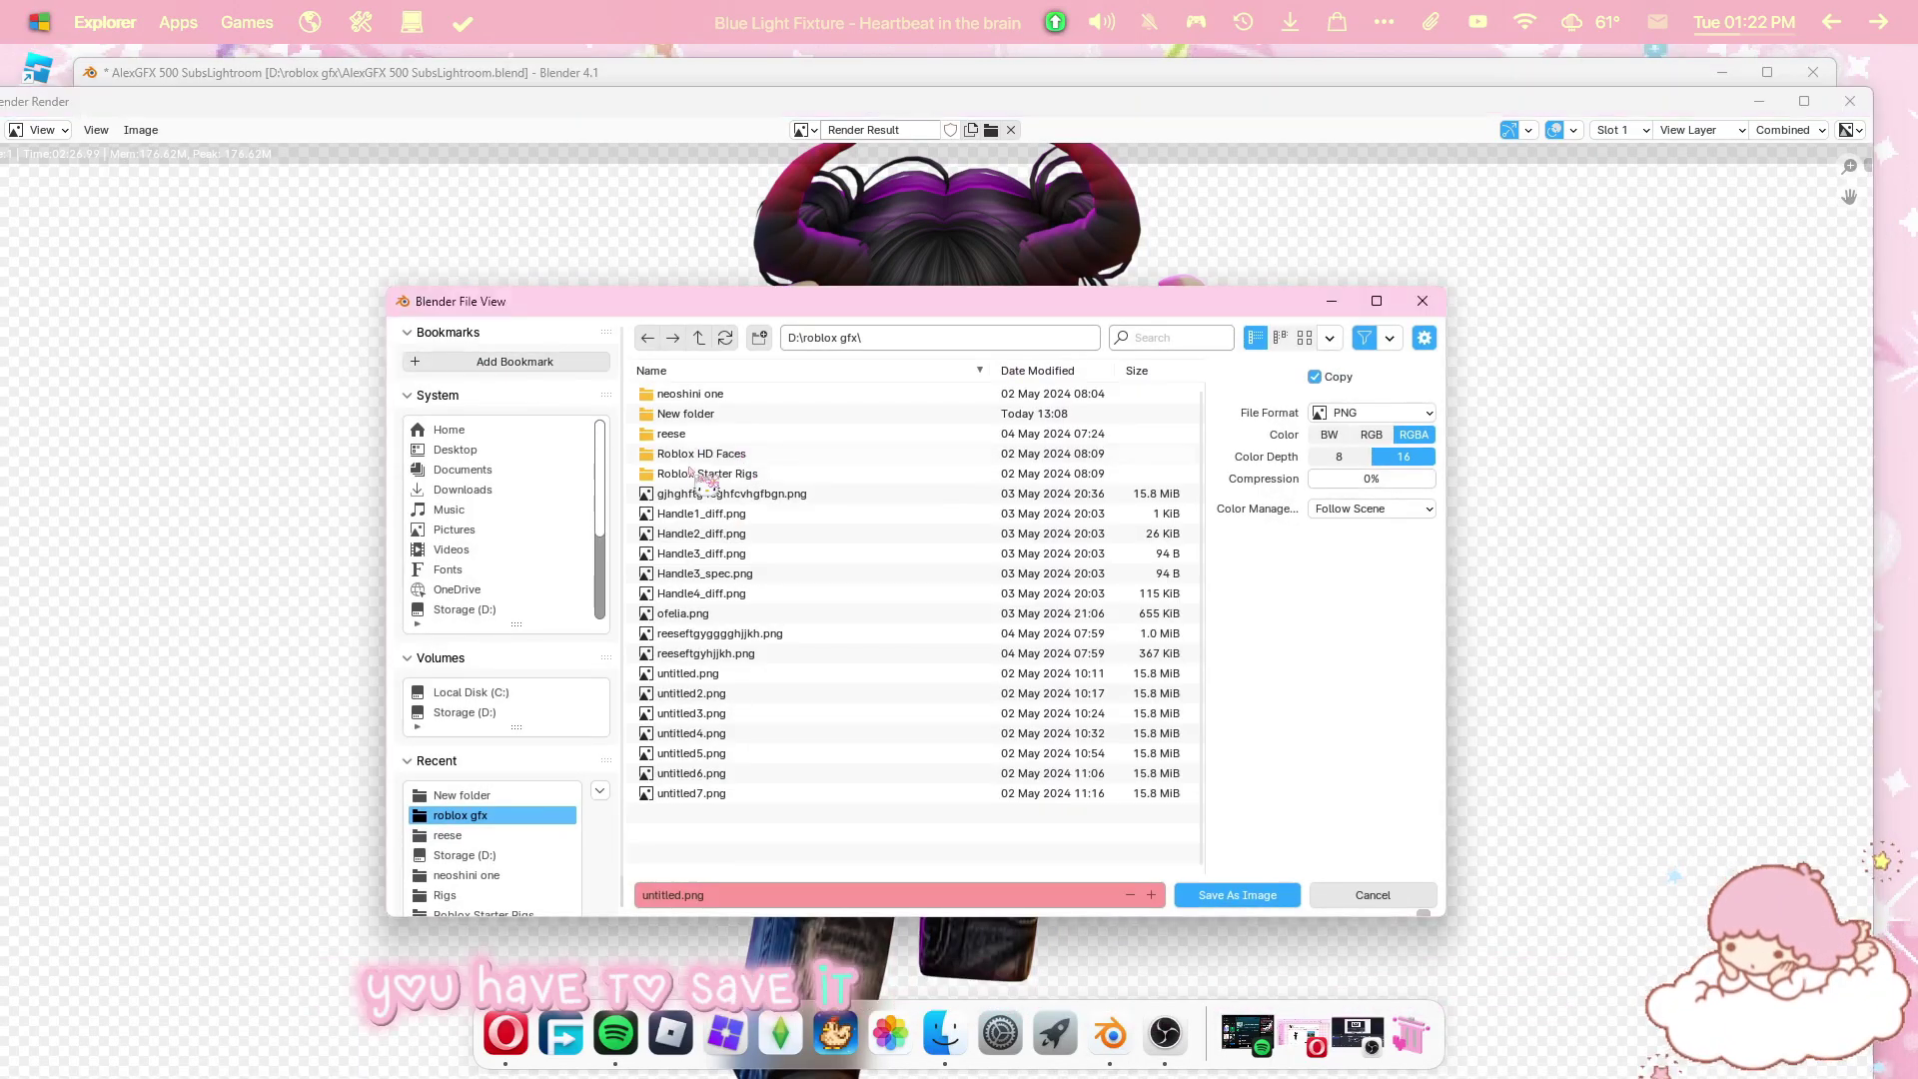
pyautogui.click(1237, 895)
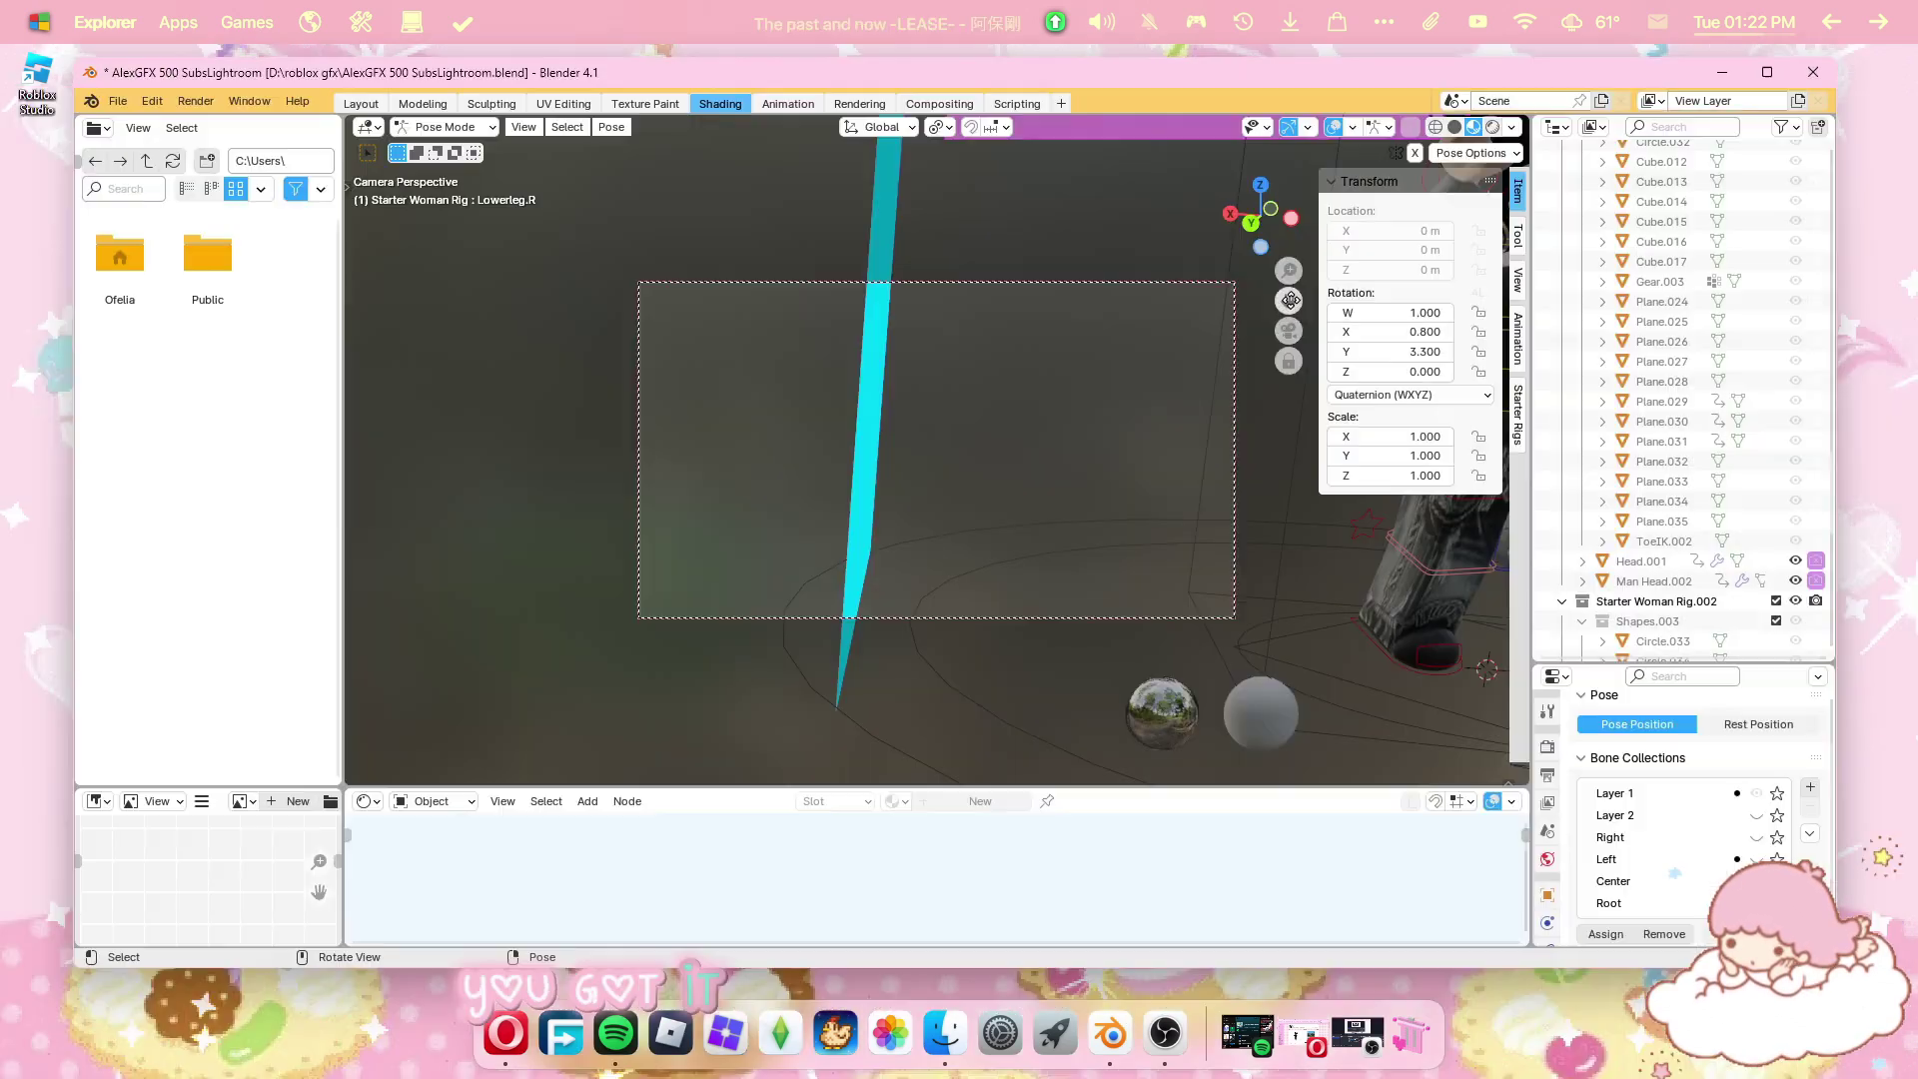
# Reframe the camera as a close-up of the avatar's head, raised hands and upper torso.
pyautogui.moveTo(1289, 301); pyautogui.dragTo(799, 317)
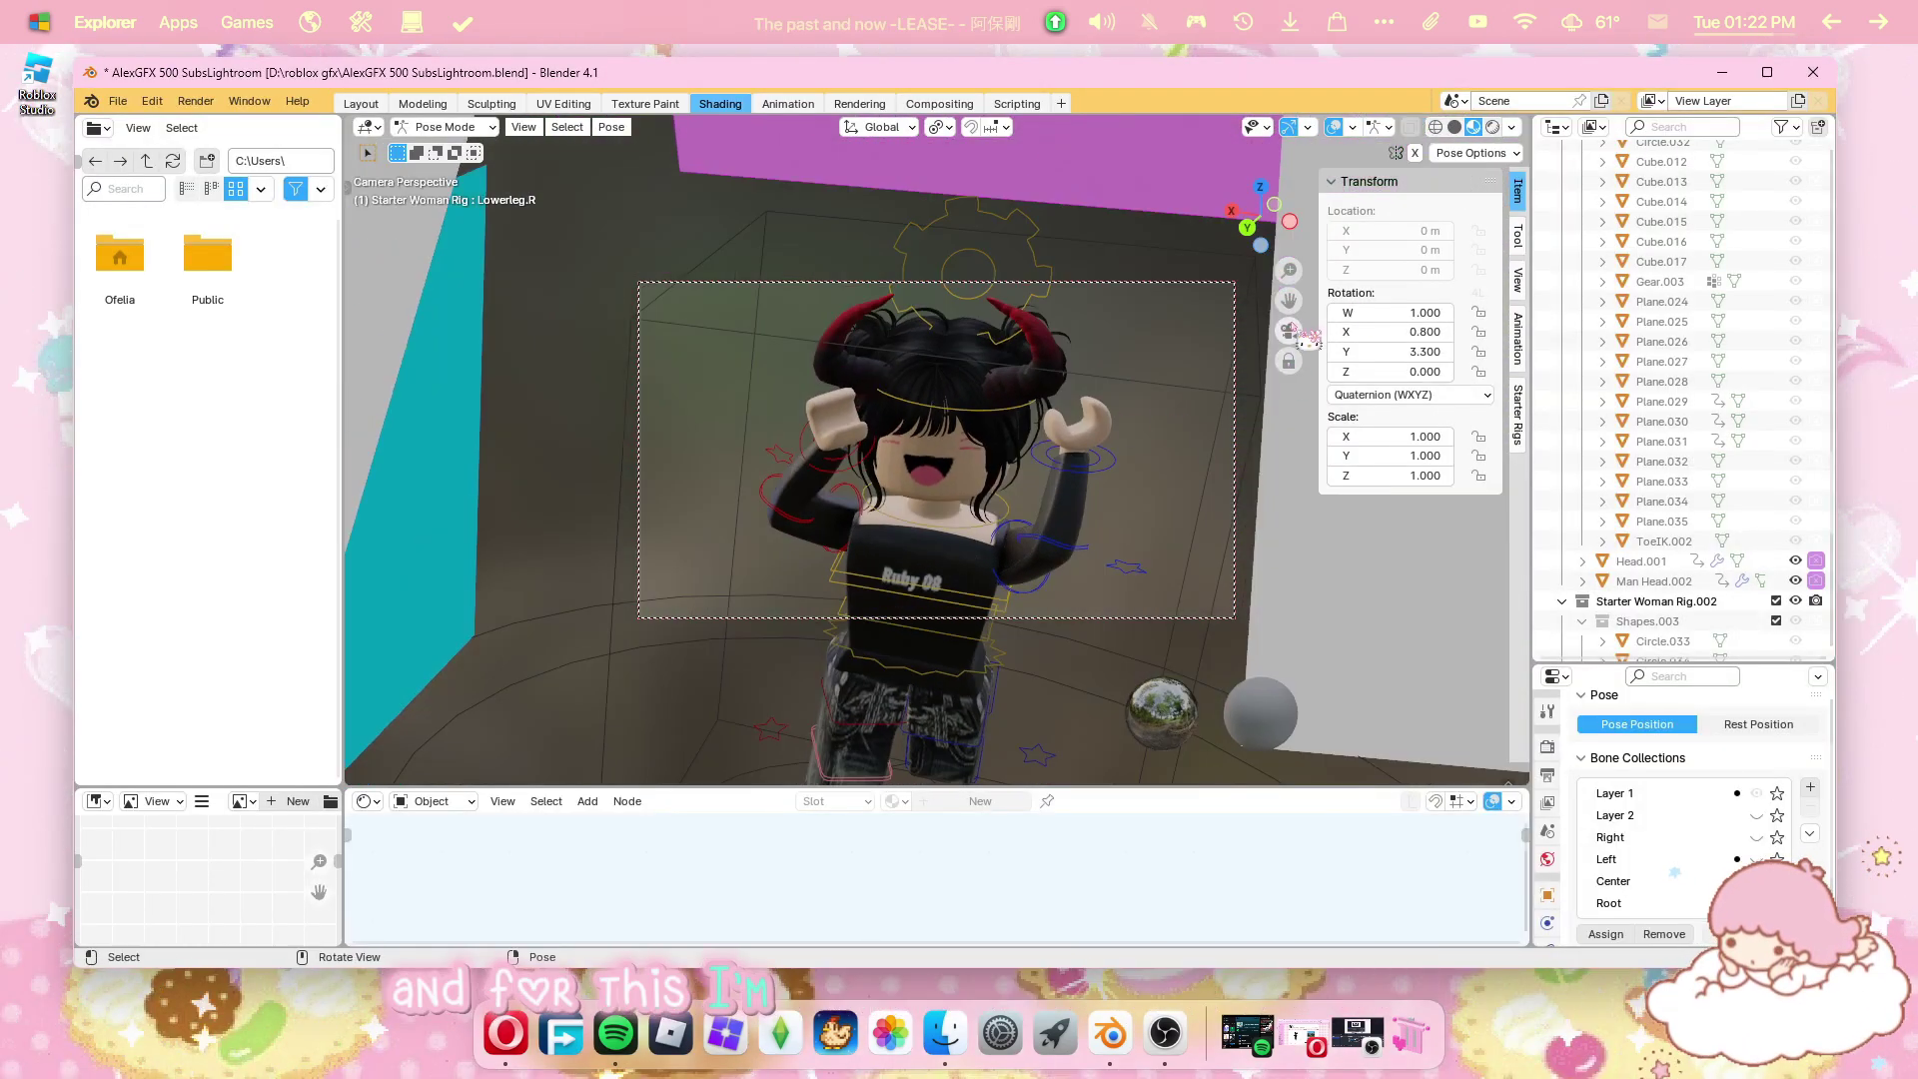
pyautogui.click(1297, 327)
pyautogui.scroll(2, 1088, 395)
pyautogui.keyDown('shift'); pyautogui.moveTo(1298, 317); pyautogui.dragTo(1004, 379, button='middle'); pyautogui.keyUp('shift')
pyautogui.scroll(4, 1011, 427)
pyautogui.click(1291, 333)
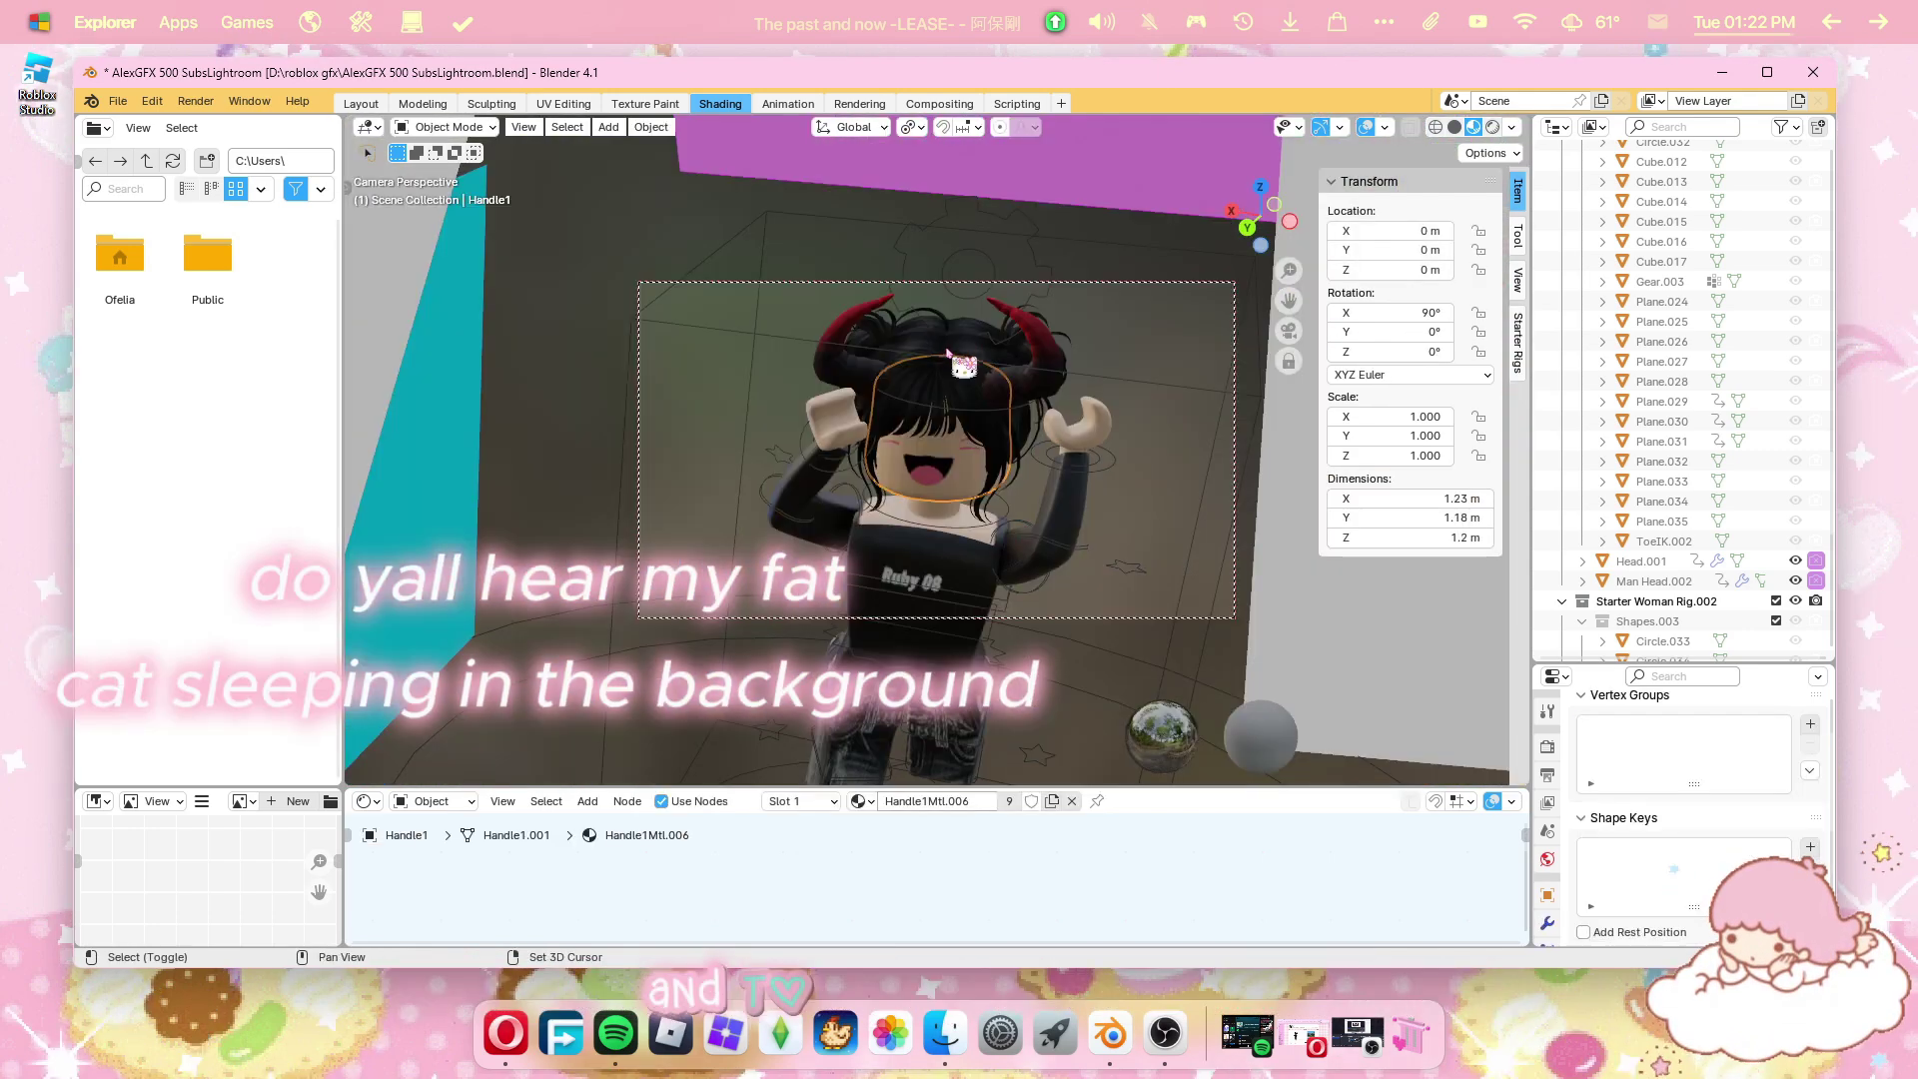
# Adjust the Y rotation of the head group with hair and horns, and fold the right arm across the chest.
pyautogui.click(947, 356)
pyautogui.click(847, 381)
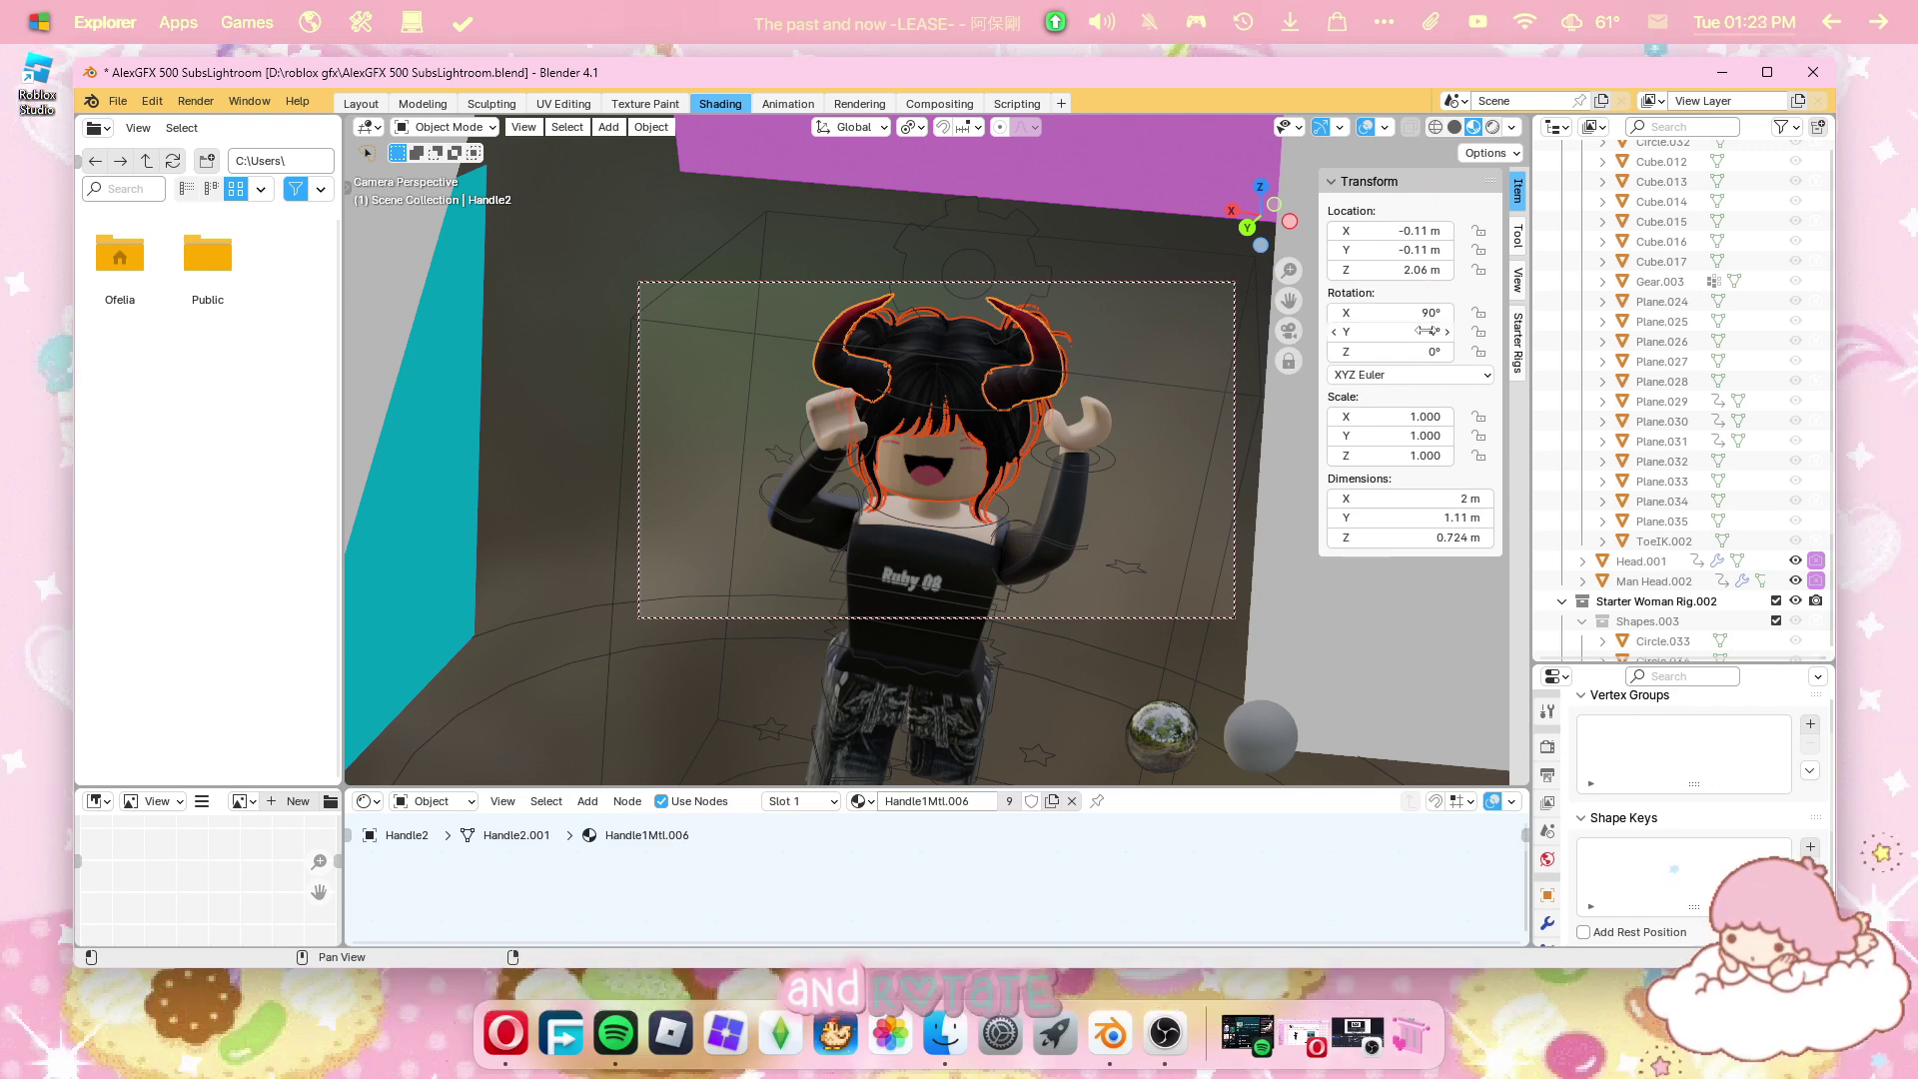
pyautogui.click(840, 477)
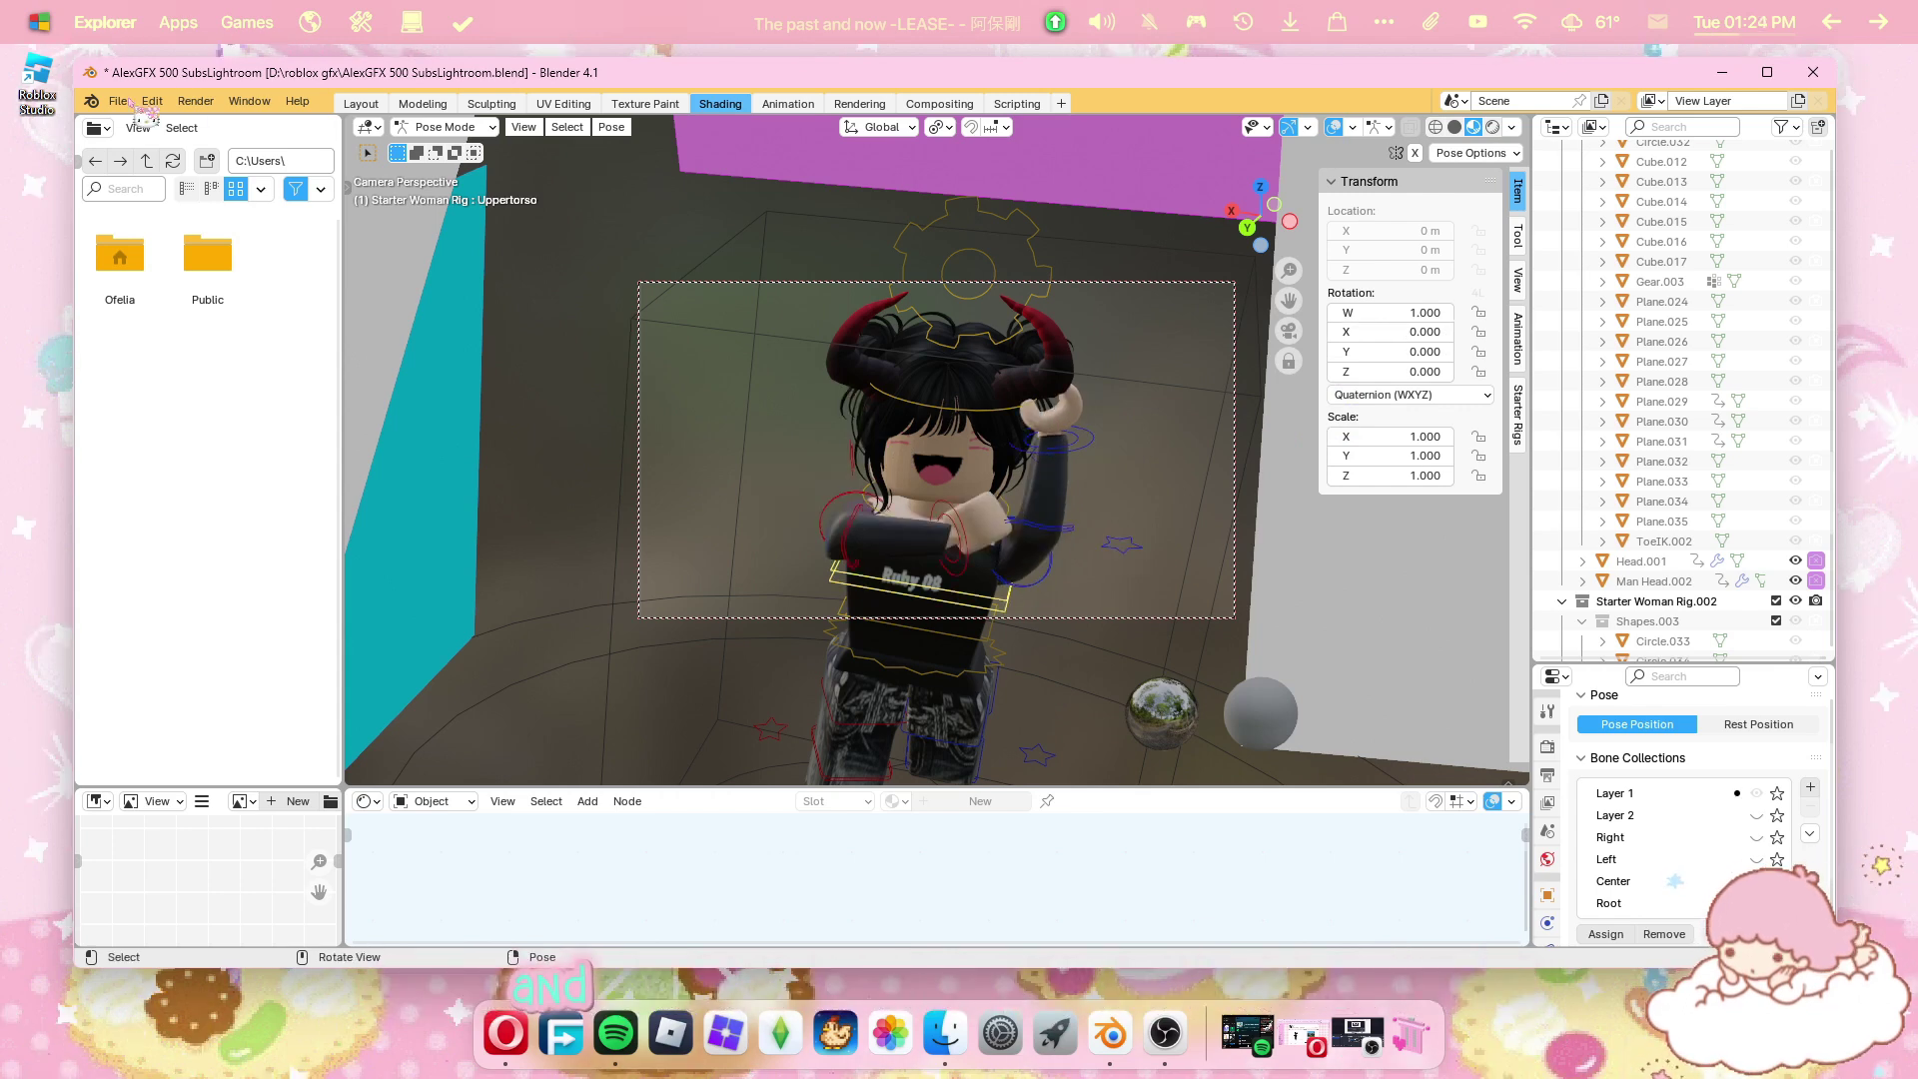
# Render the close-up shot and save it as freesgxc.png in the roblox gfx folder.
pyautogui.click(196, 101)
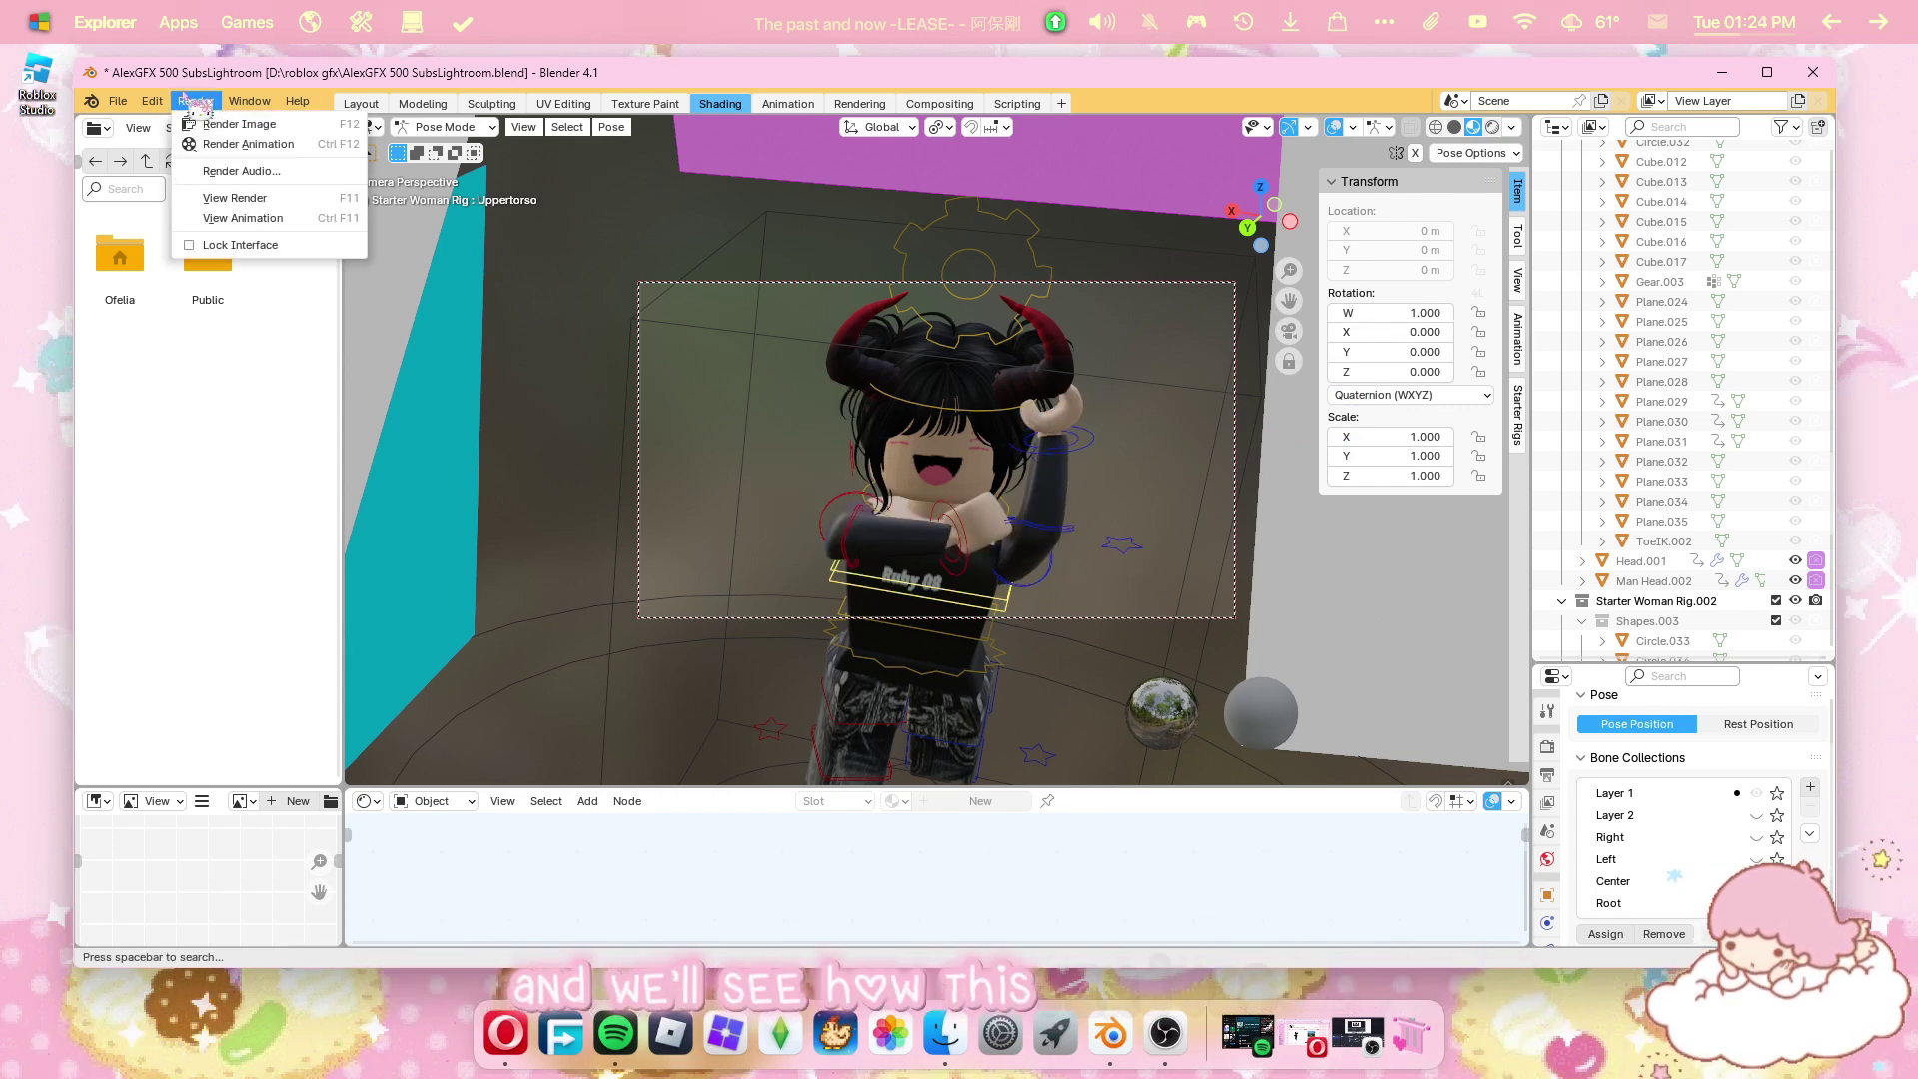
pyautogui.click(225, 124)
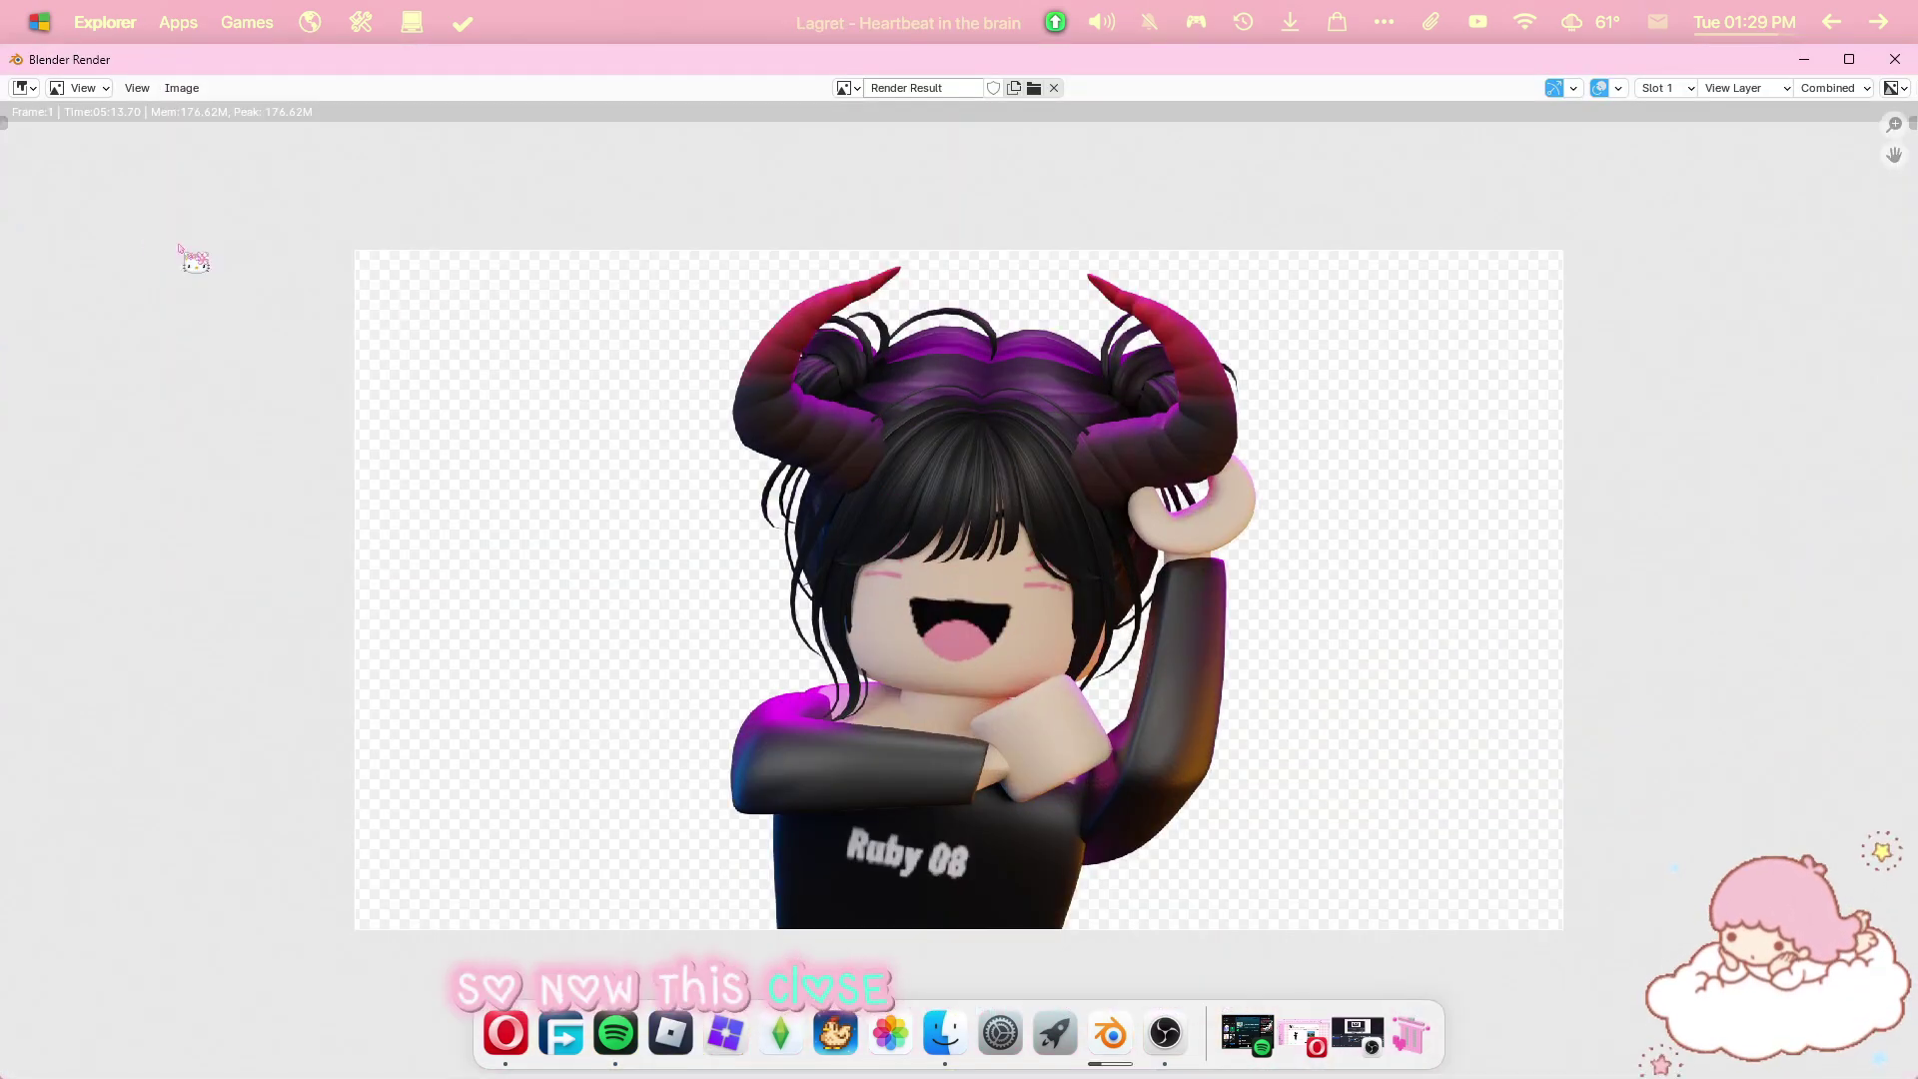
pyautogui.click(178, 88)
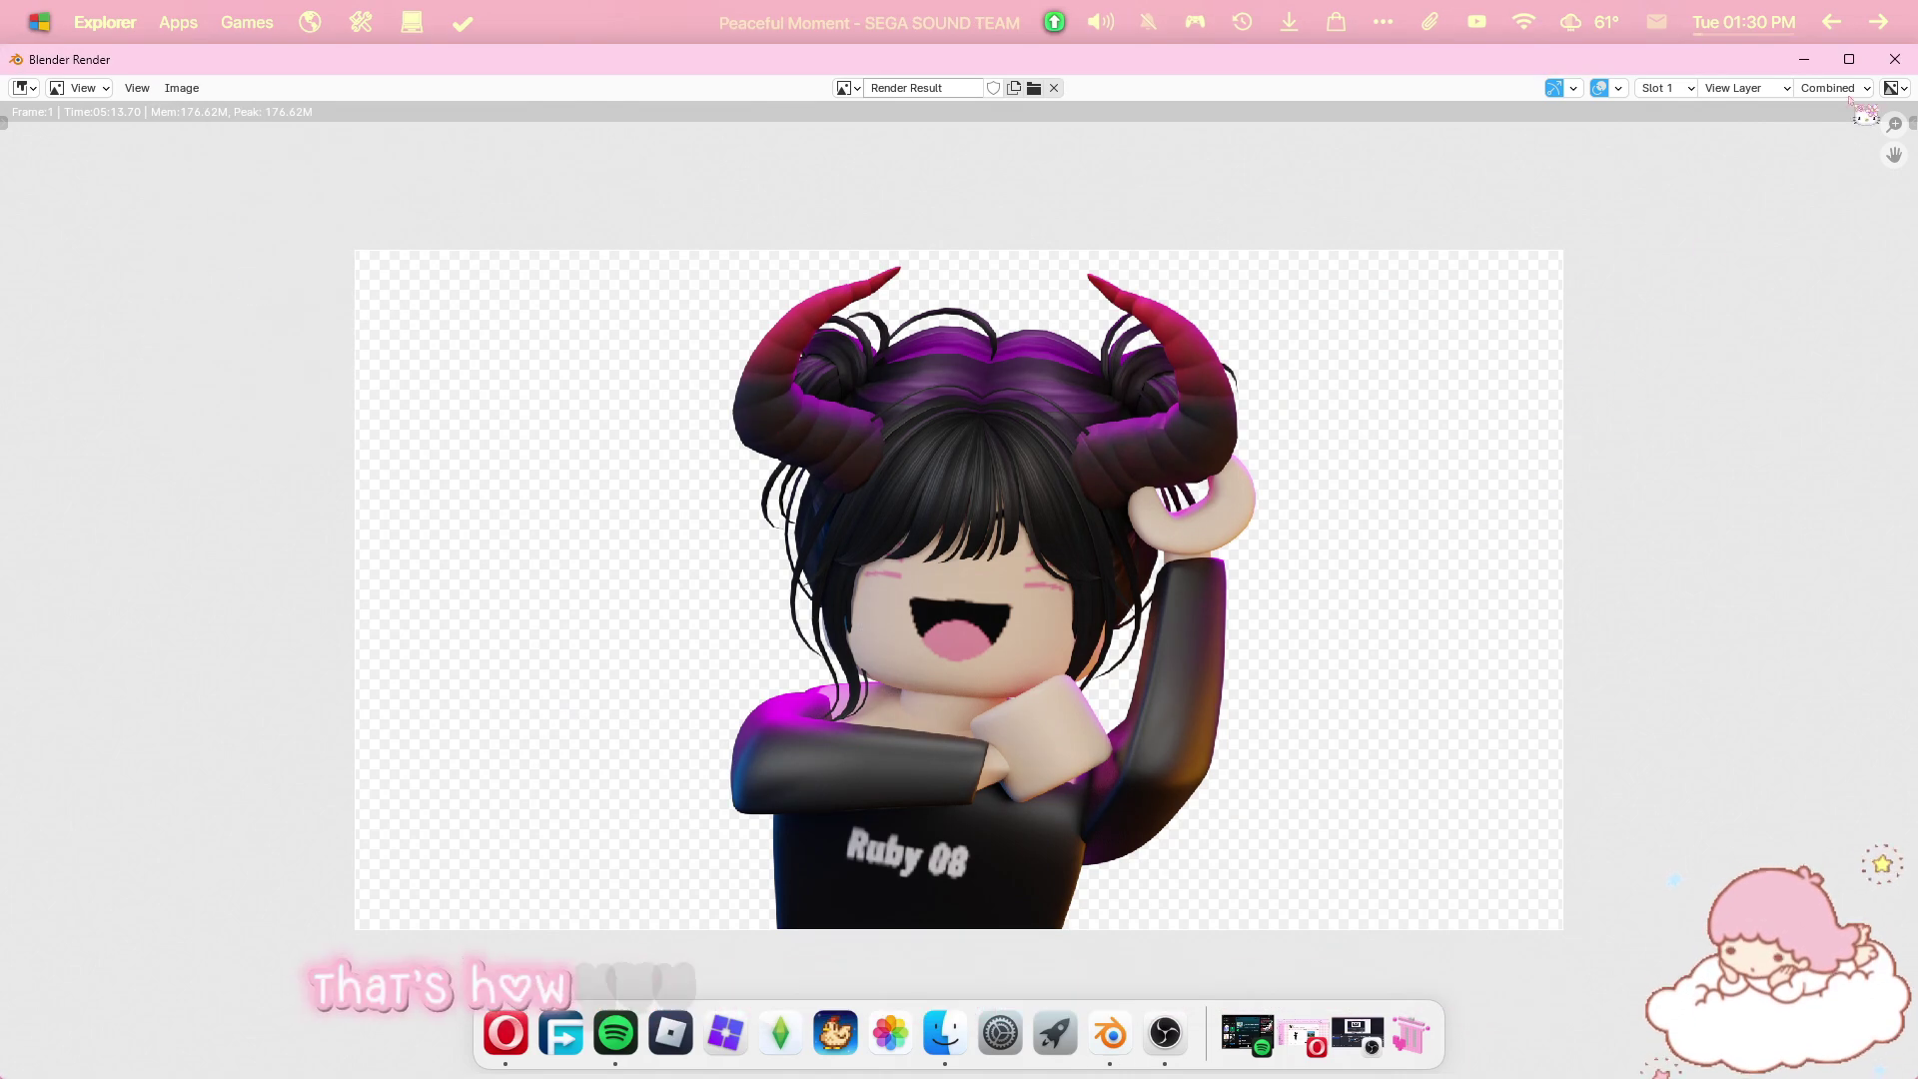
# Close the render window and quit Blender without saving the changes to the light room scene.
pyautogui.click(1895, 60)
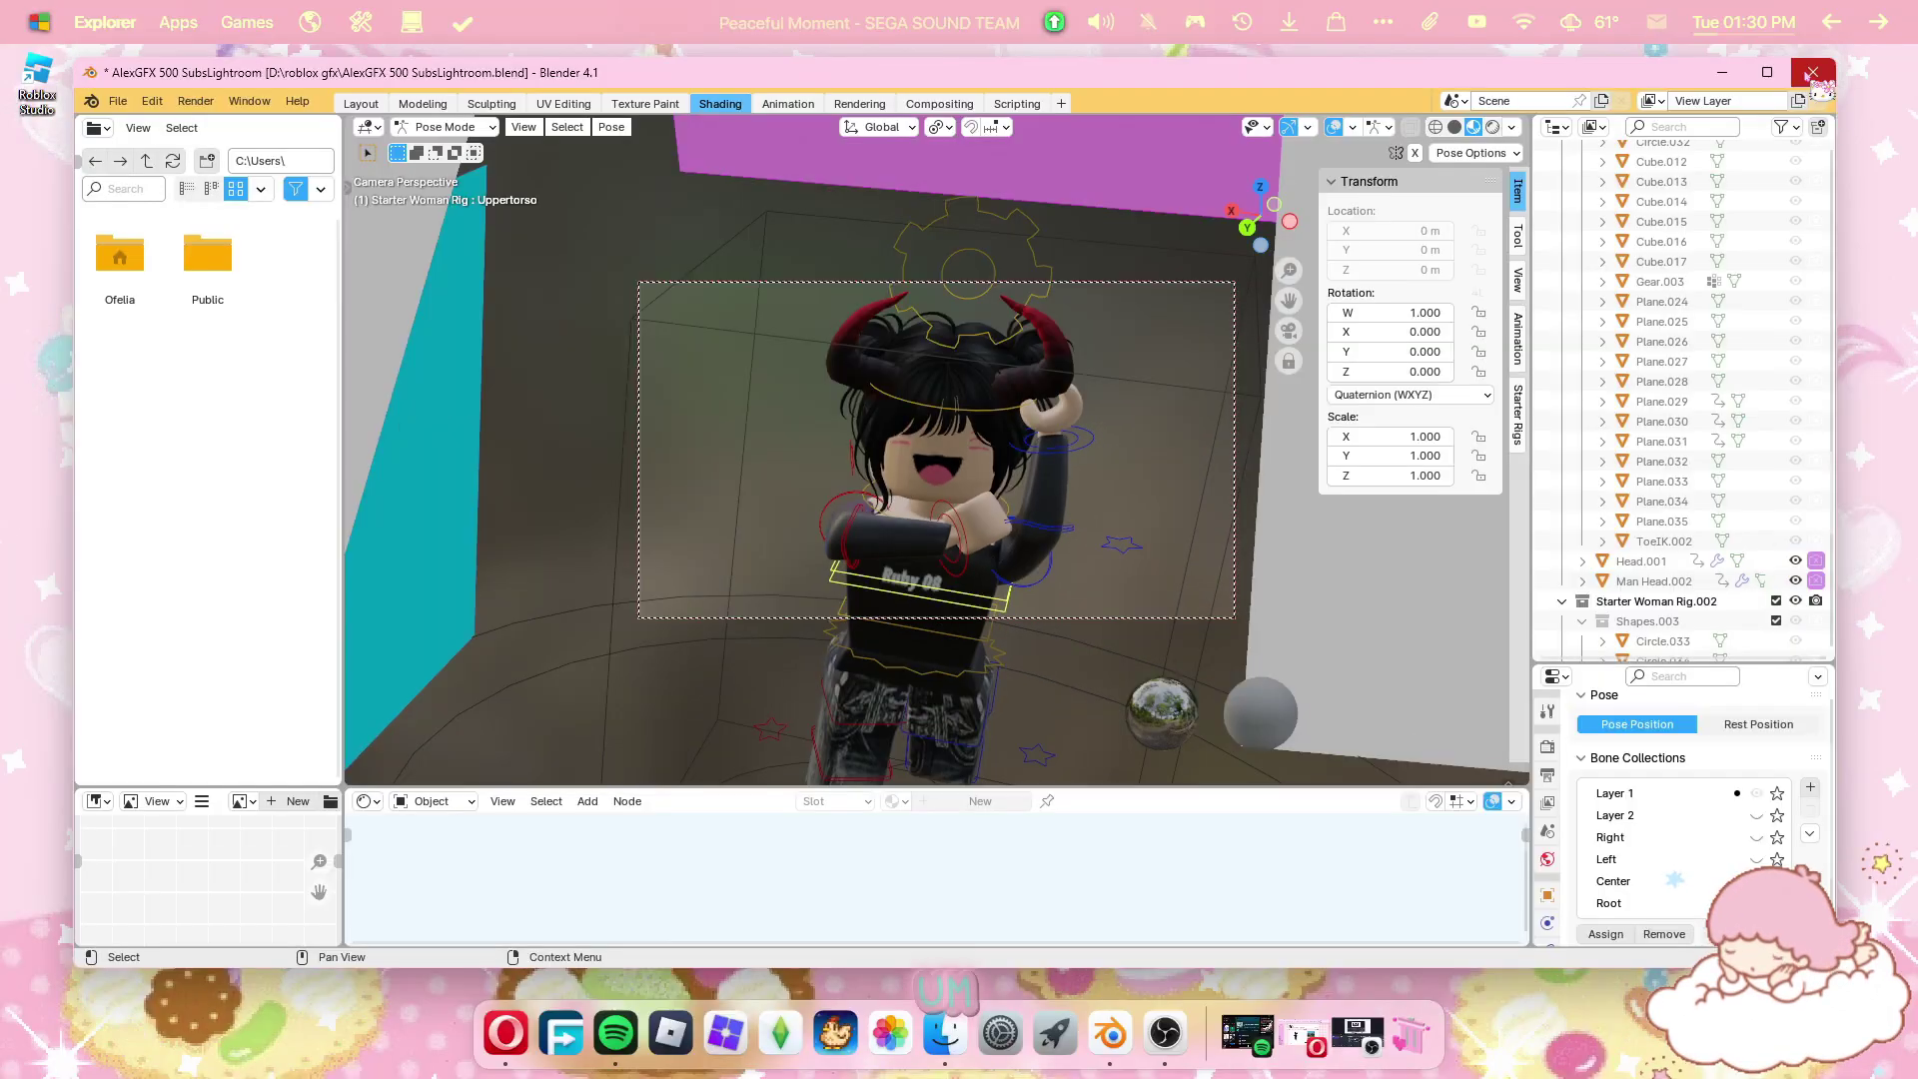
pyautogui.click(1917, 72)
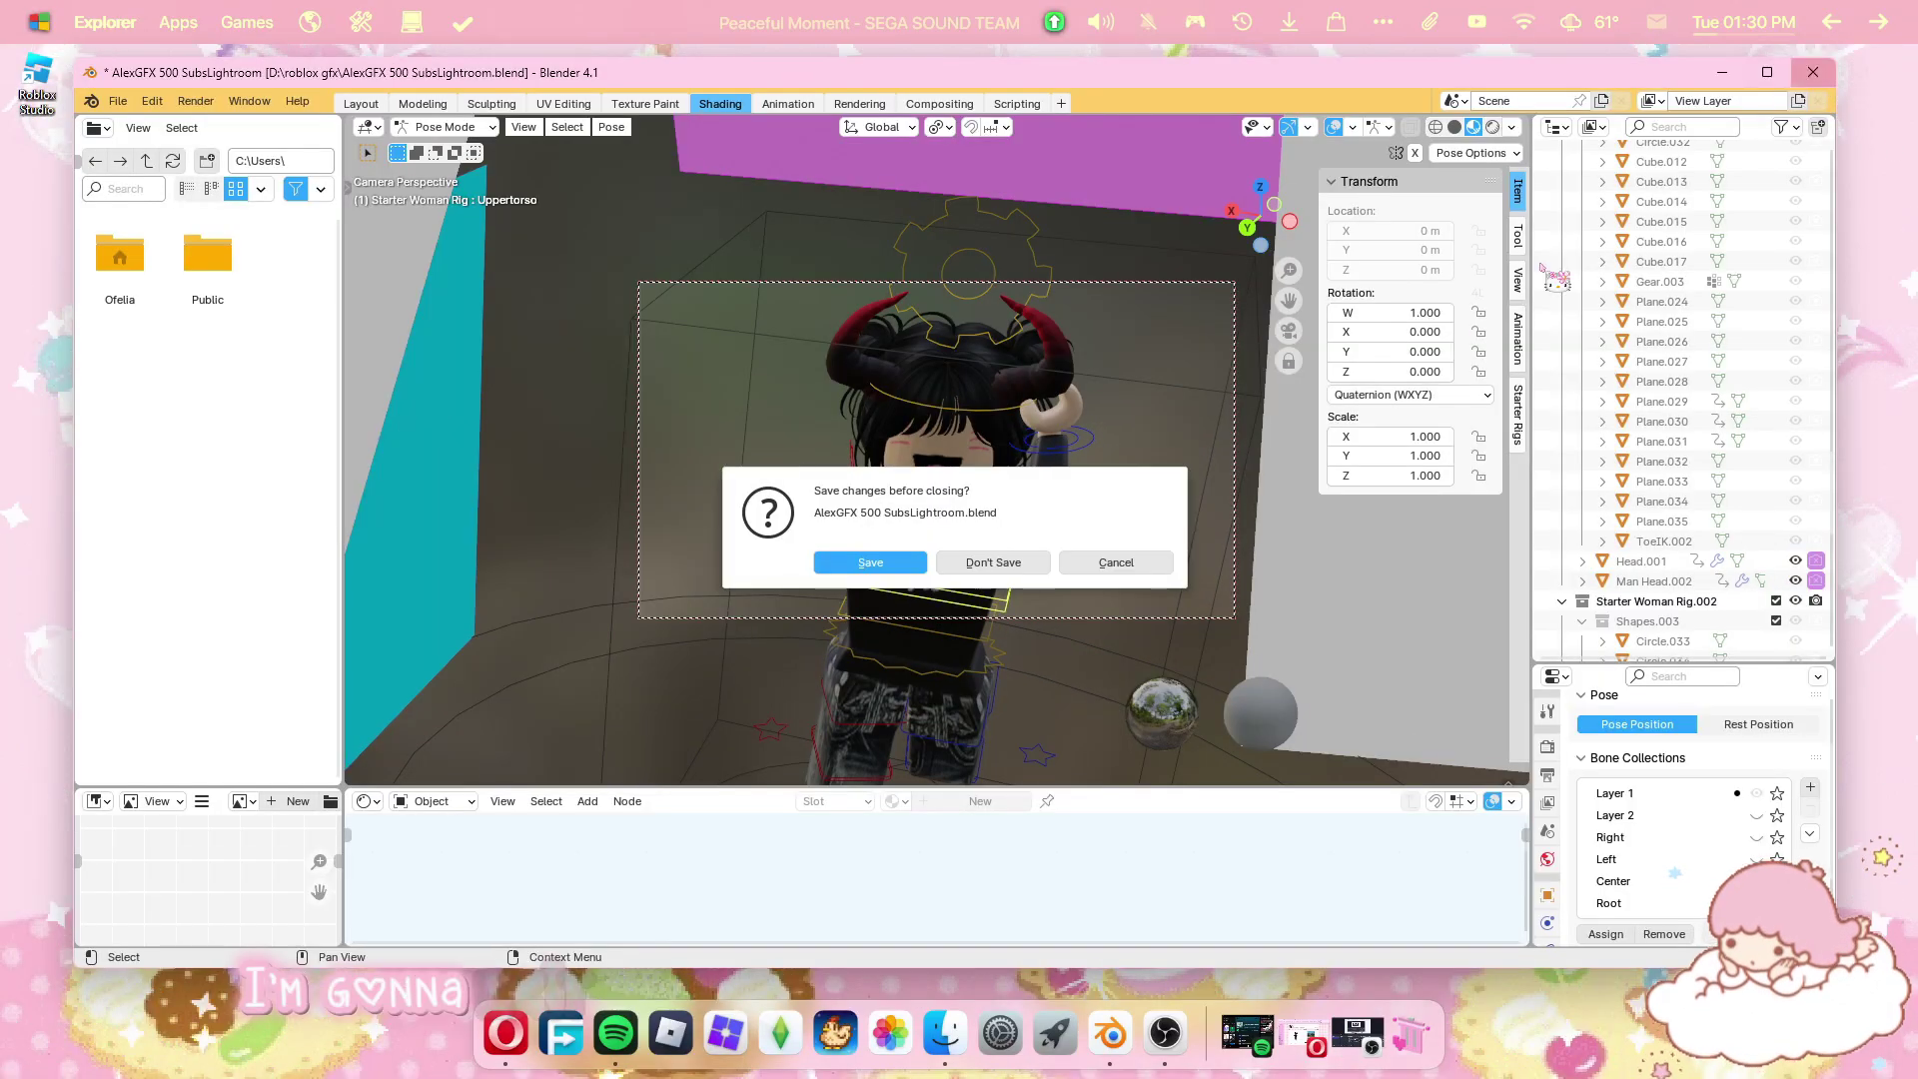
pyautogui.click(1009, 572)
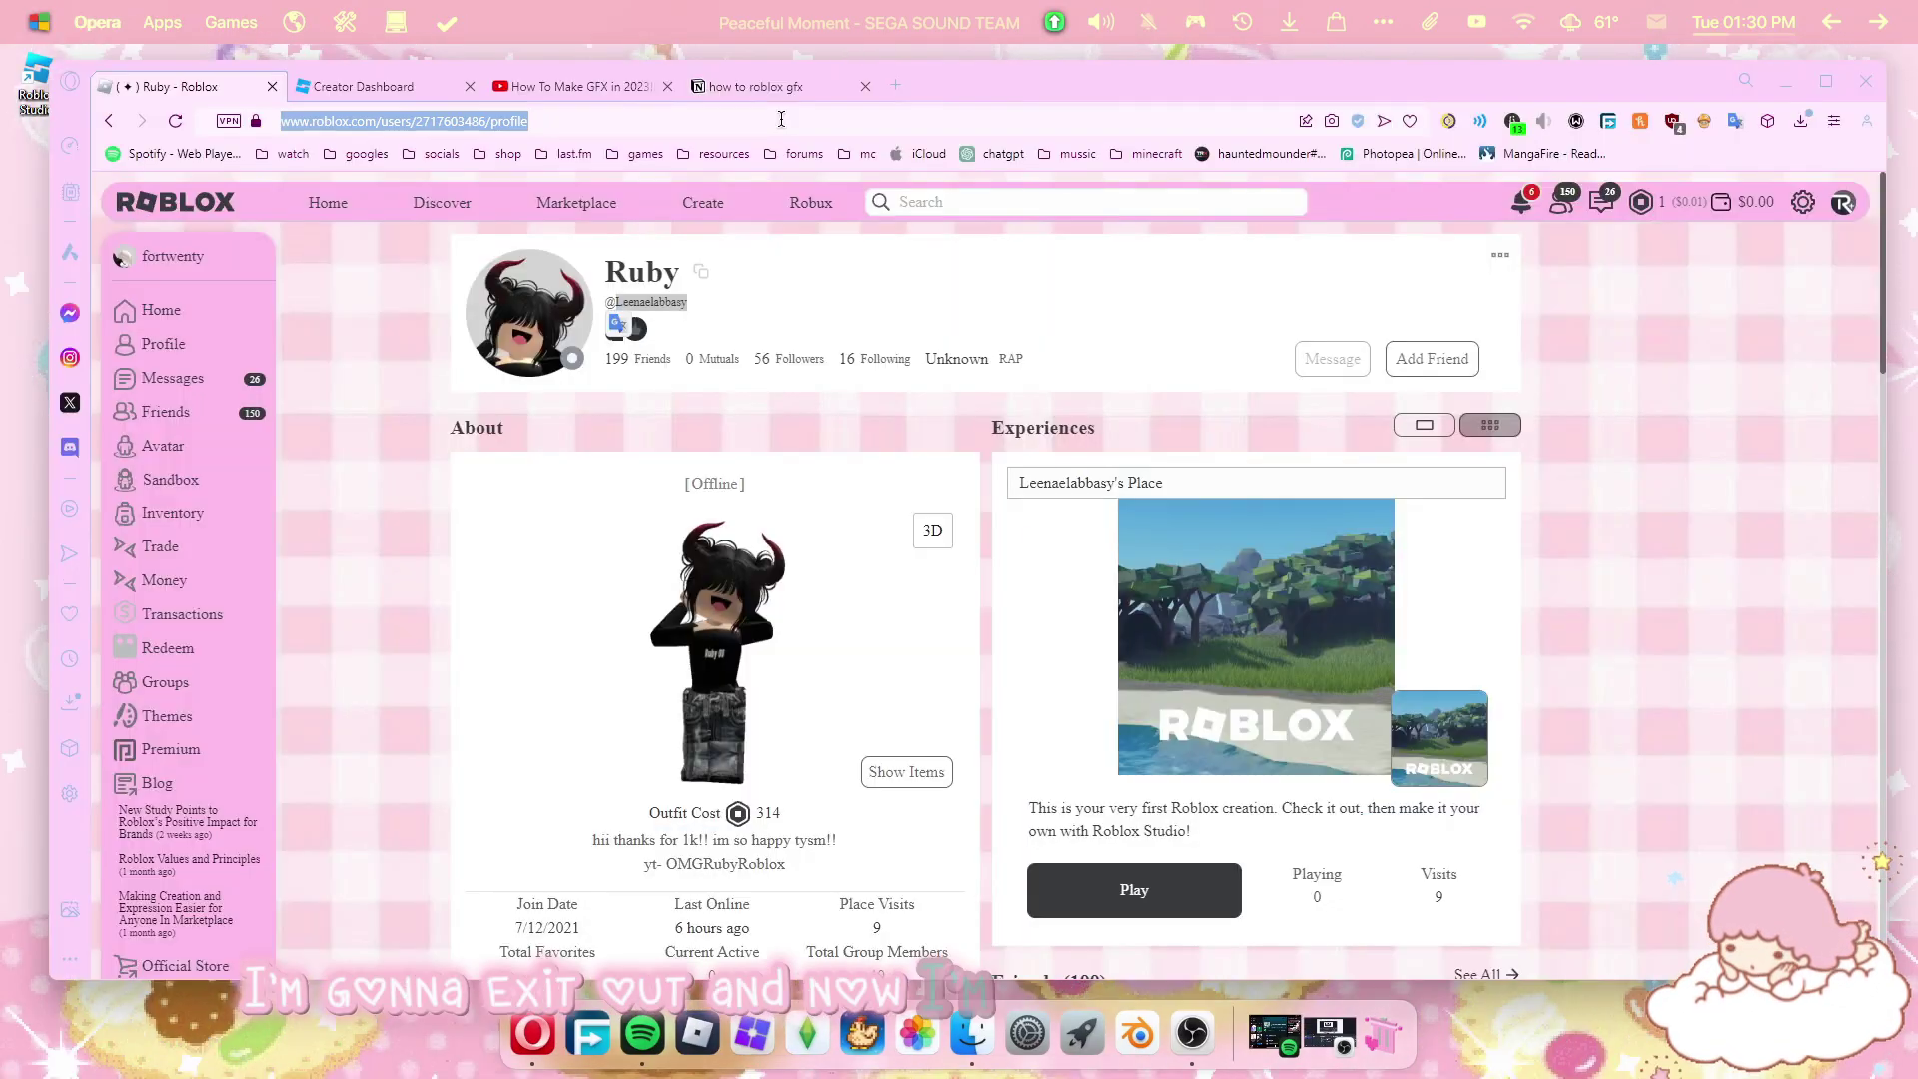
# Open photopea.com in the browser and create a new project from the 800 x 800 px Youtube Profile preset.
pyautogui.press('BackSpace')
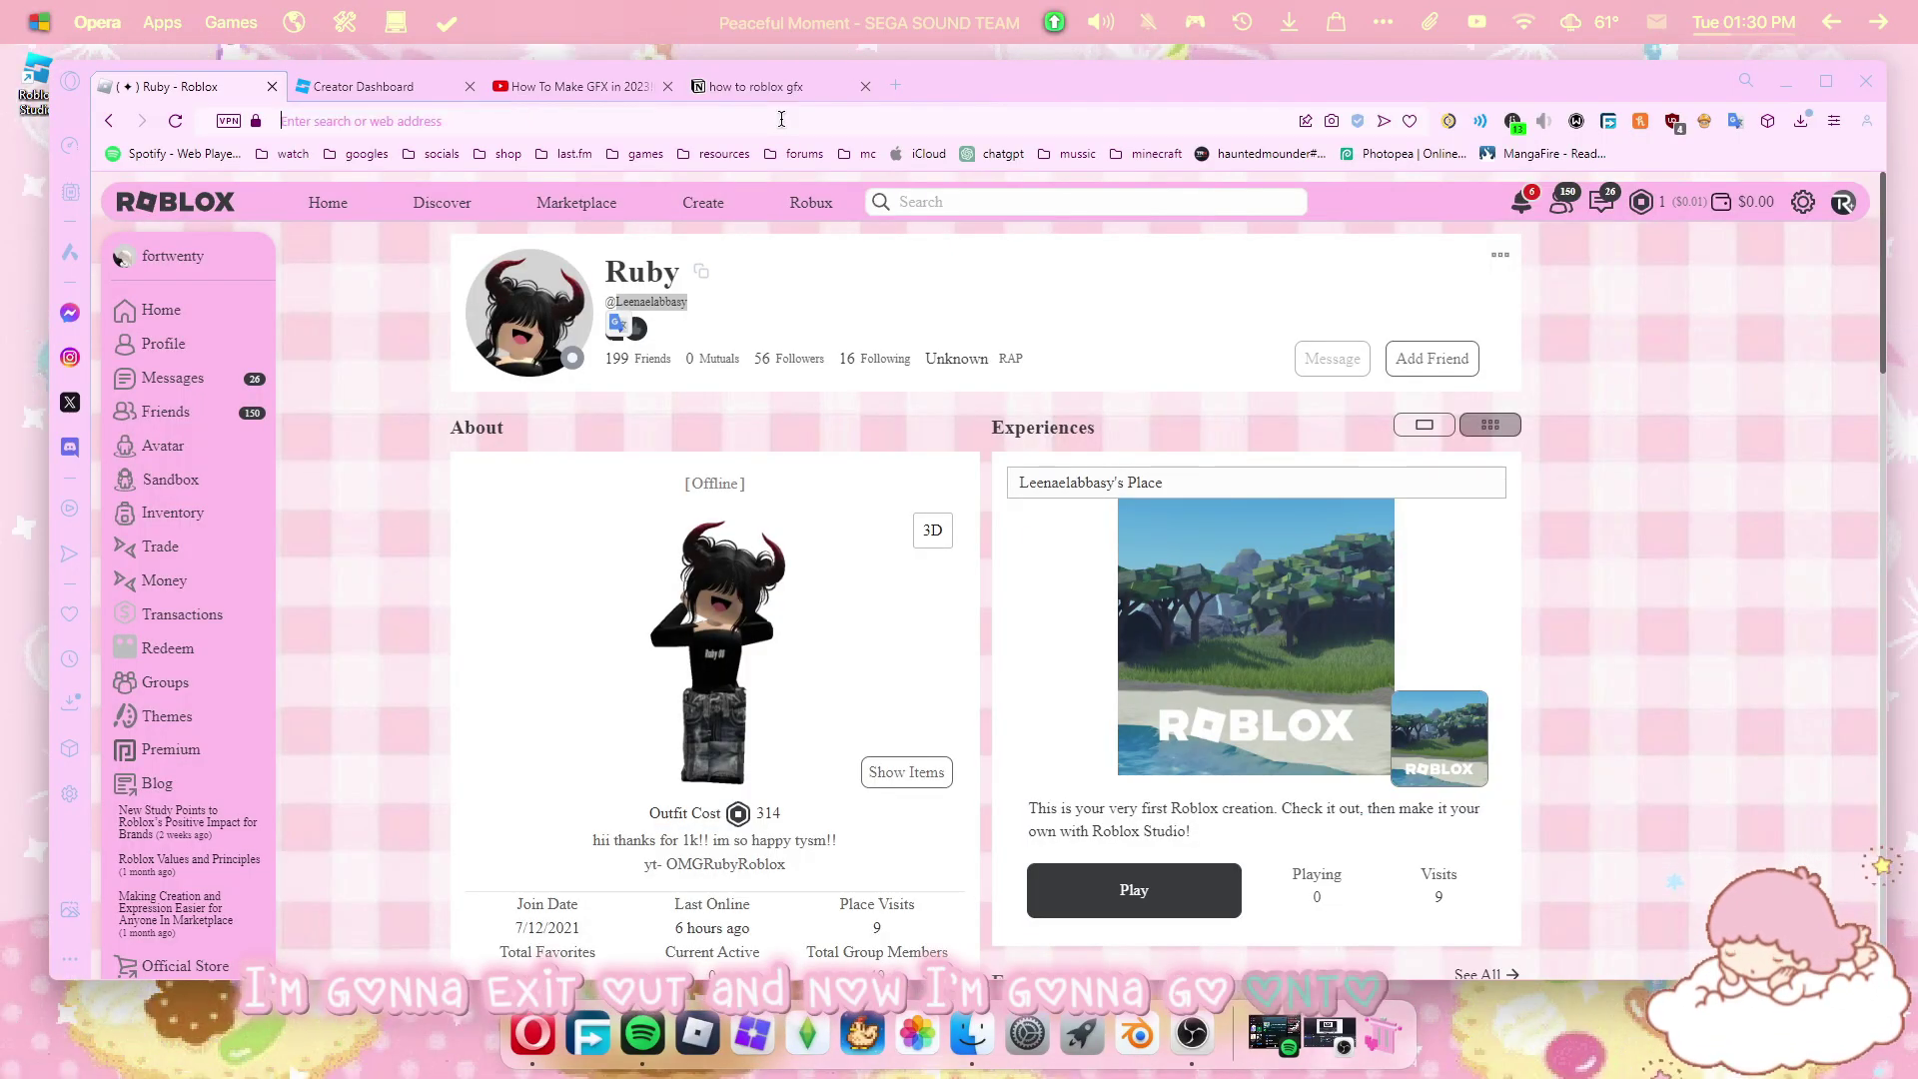
pyautogui.write('photopea.com')
pyautogui.press('Return')
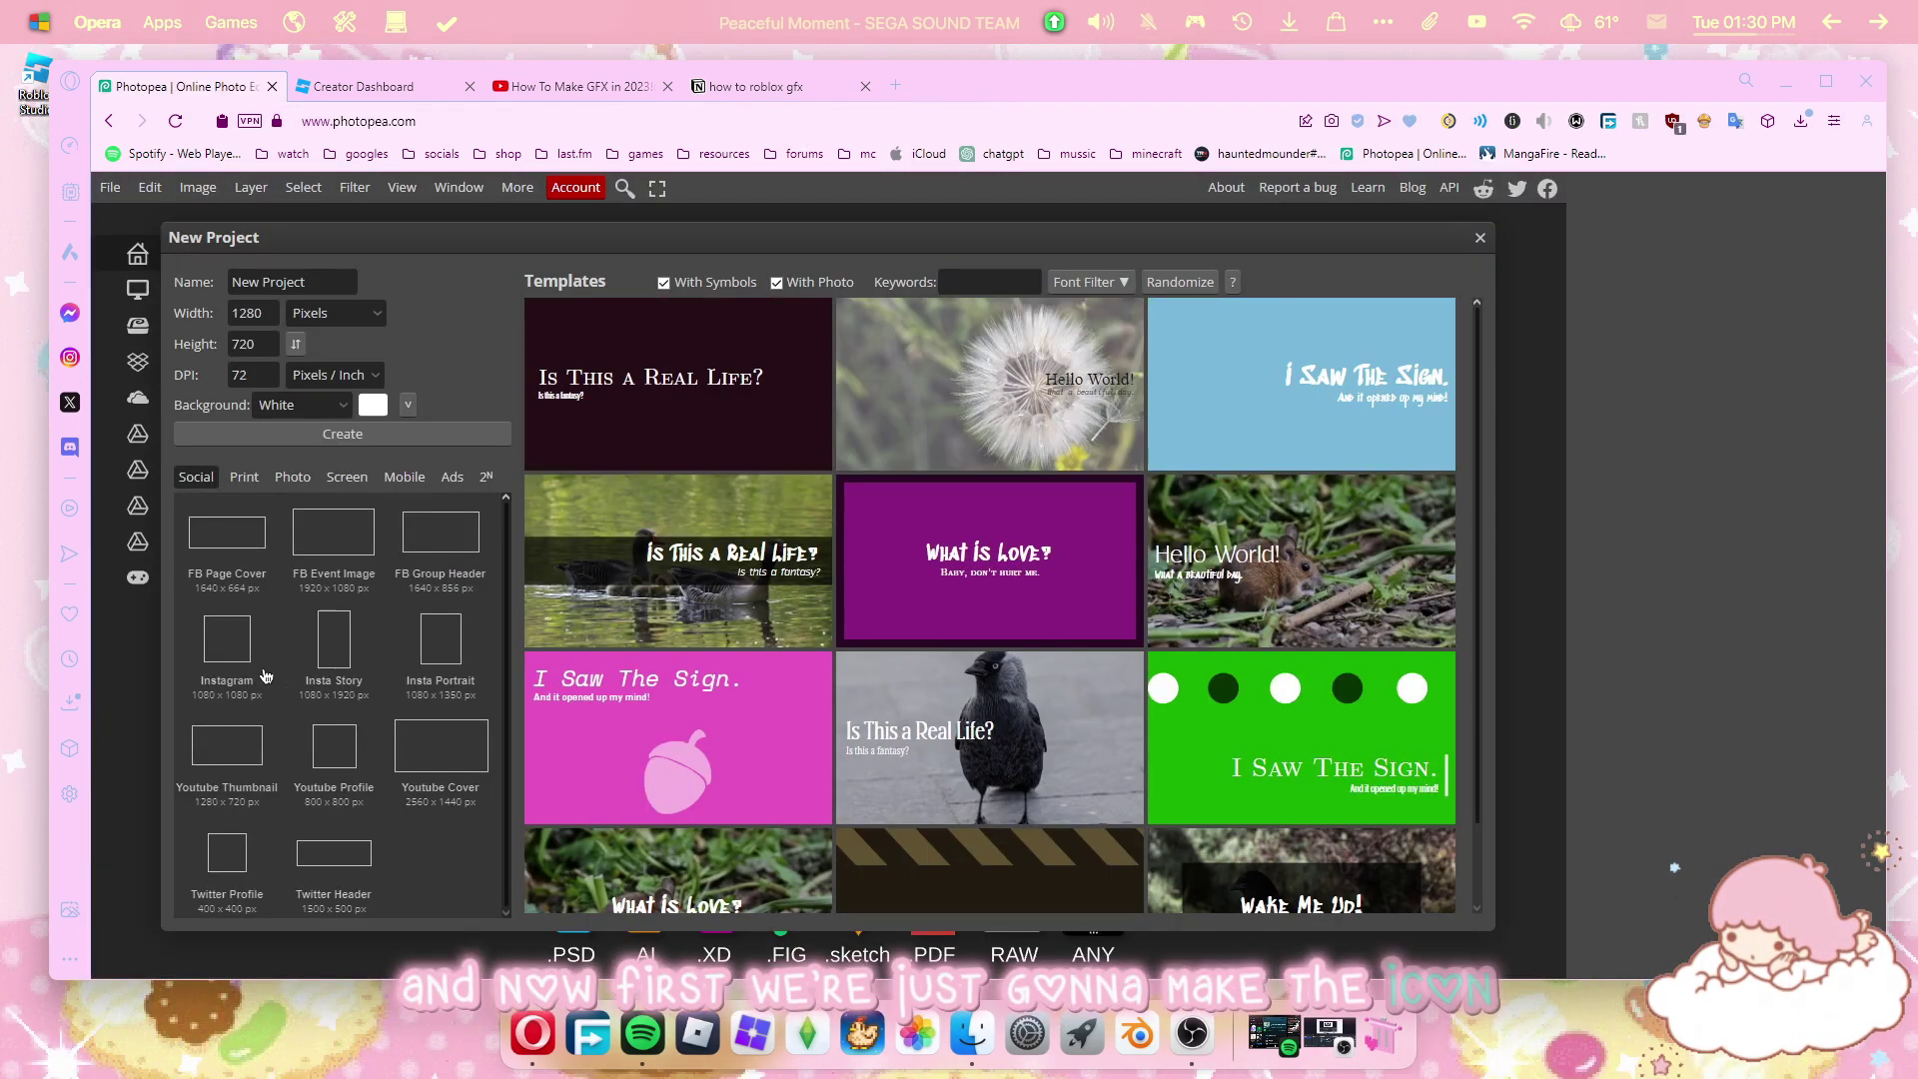
pyautogui.click(334, 774)
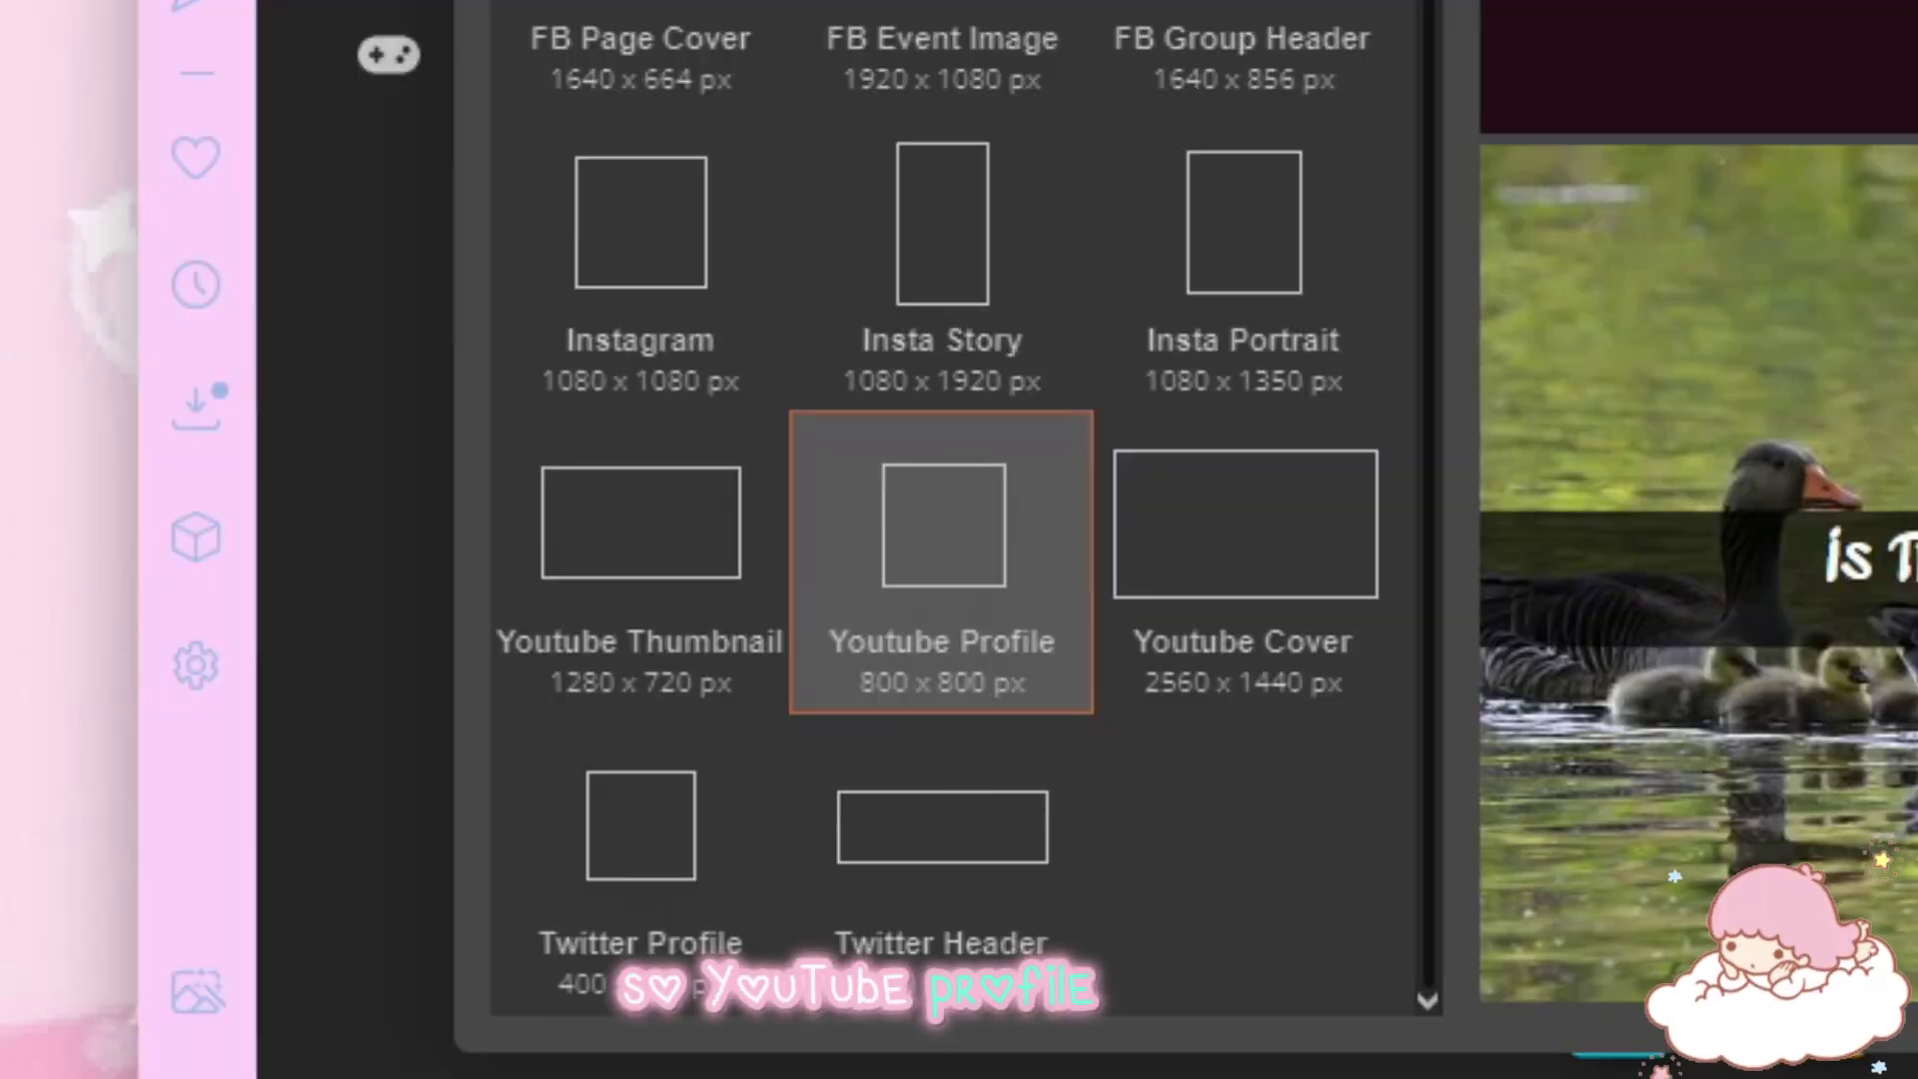
pyautogui.click(335, 425)
# Place freesgxc.png from the roblox gfx folder on the canvas, scale it to about 78% and centre the avatar.
pyautogui.click(971, 1033)
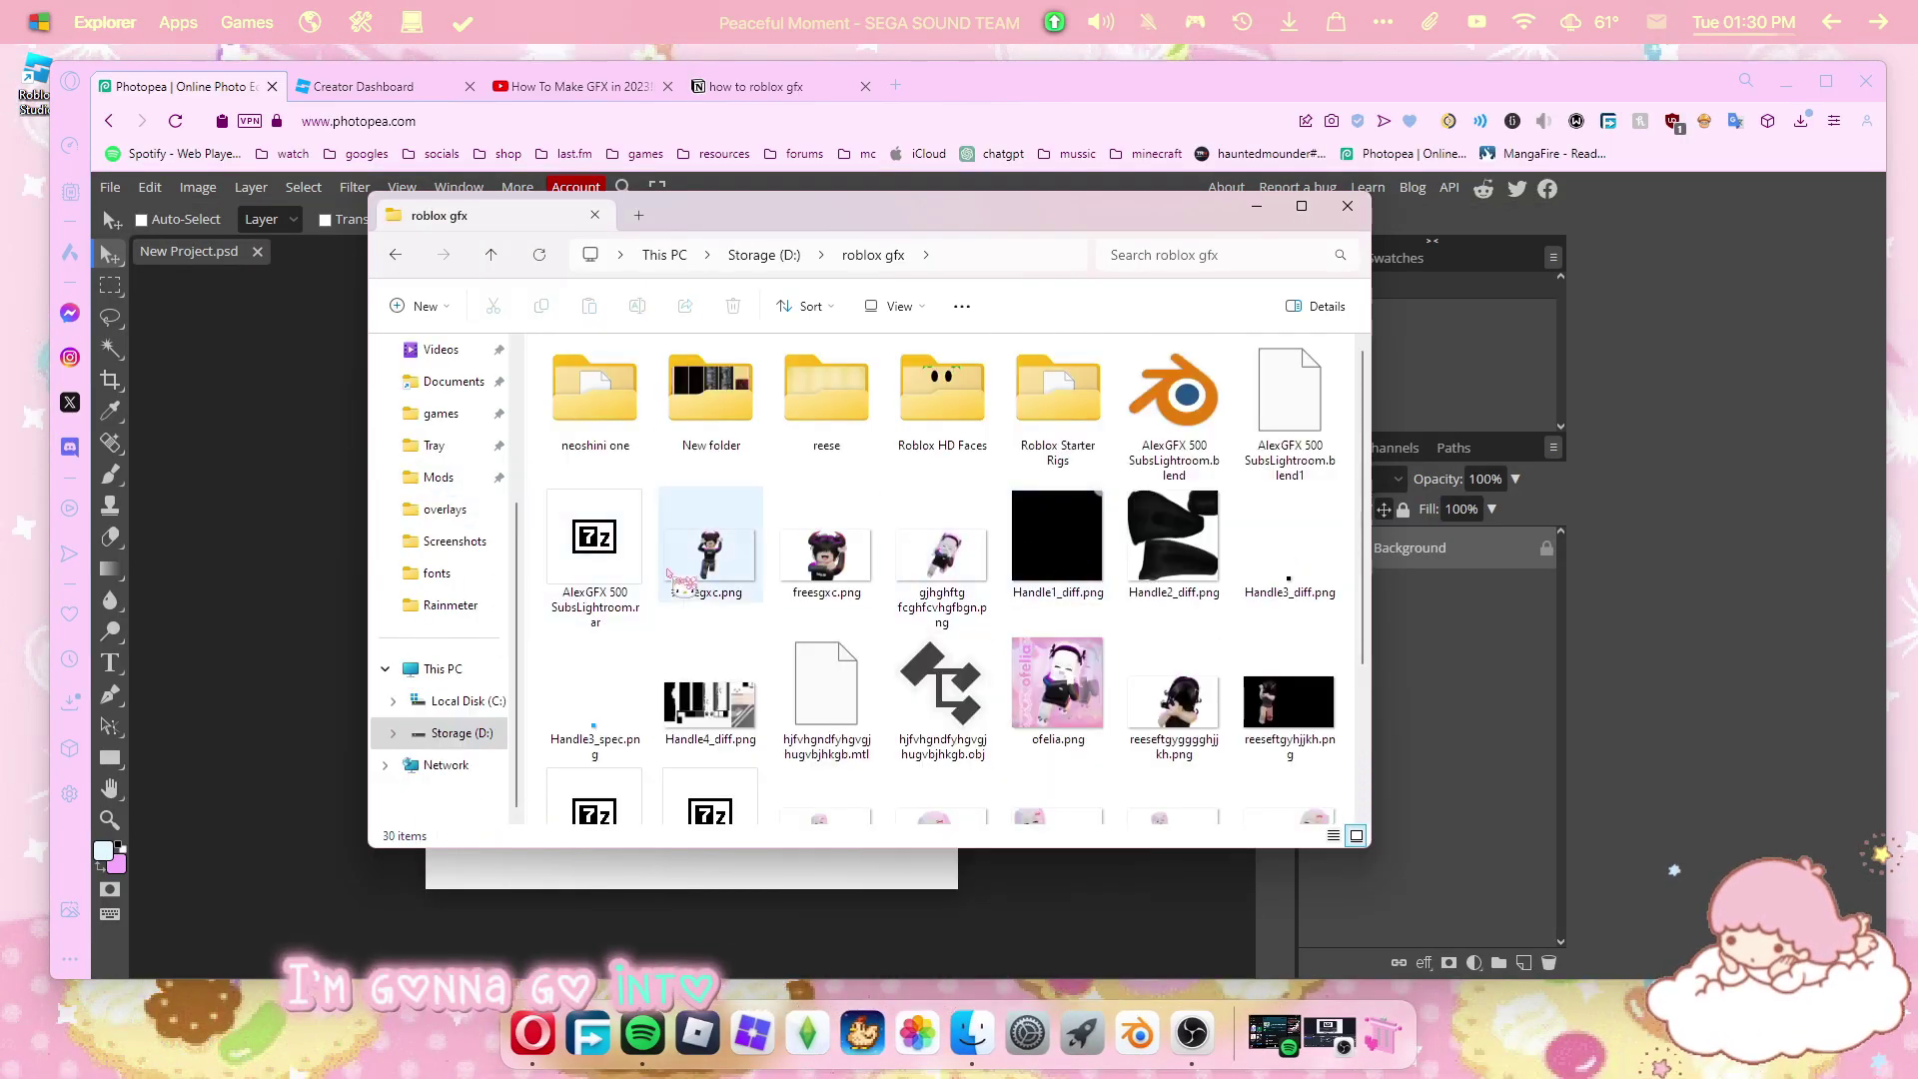
pyautogui.click(849, 578)
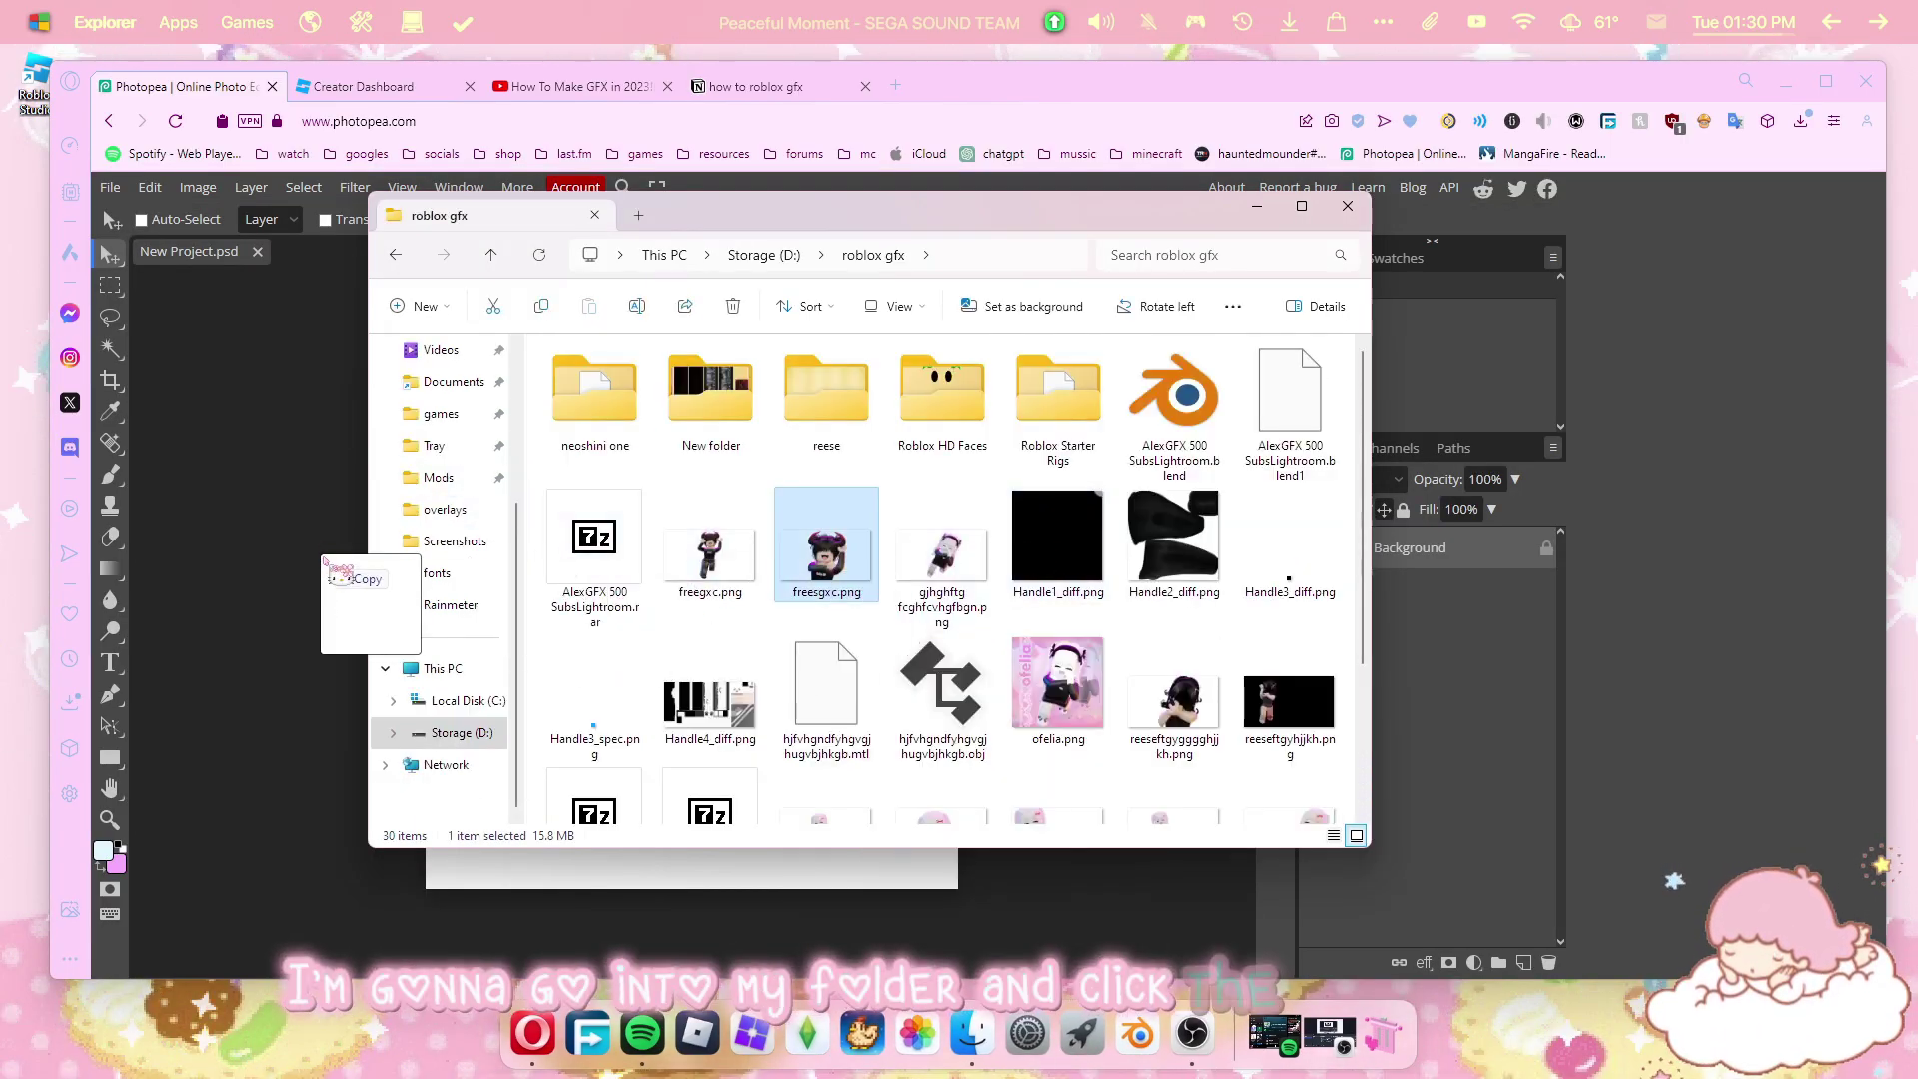
pyautogui.moveTo(325, 563); pyautogui.dragTo(347, 570)
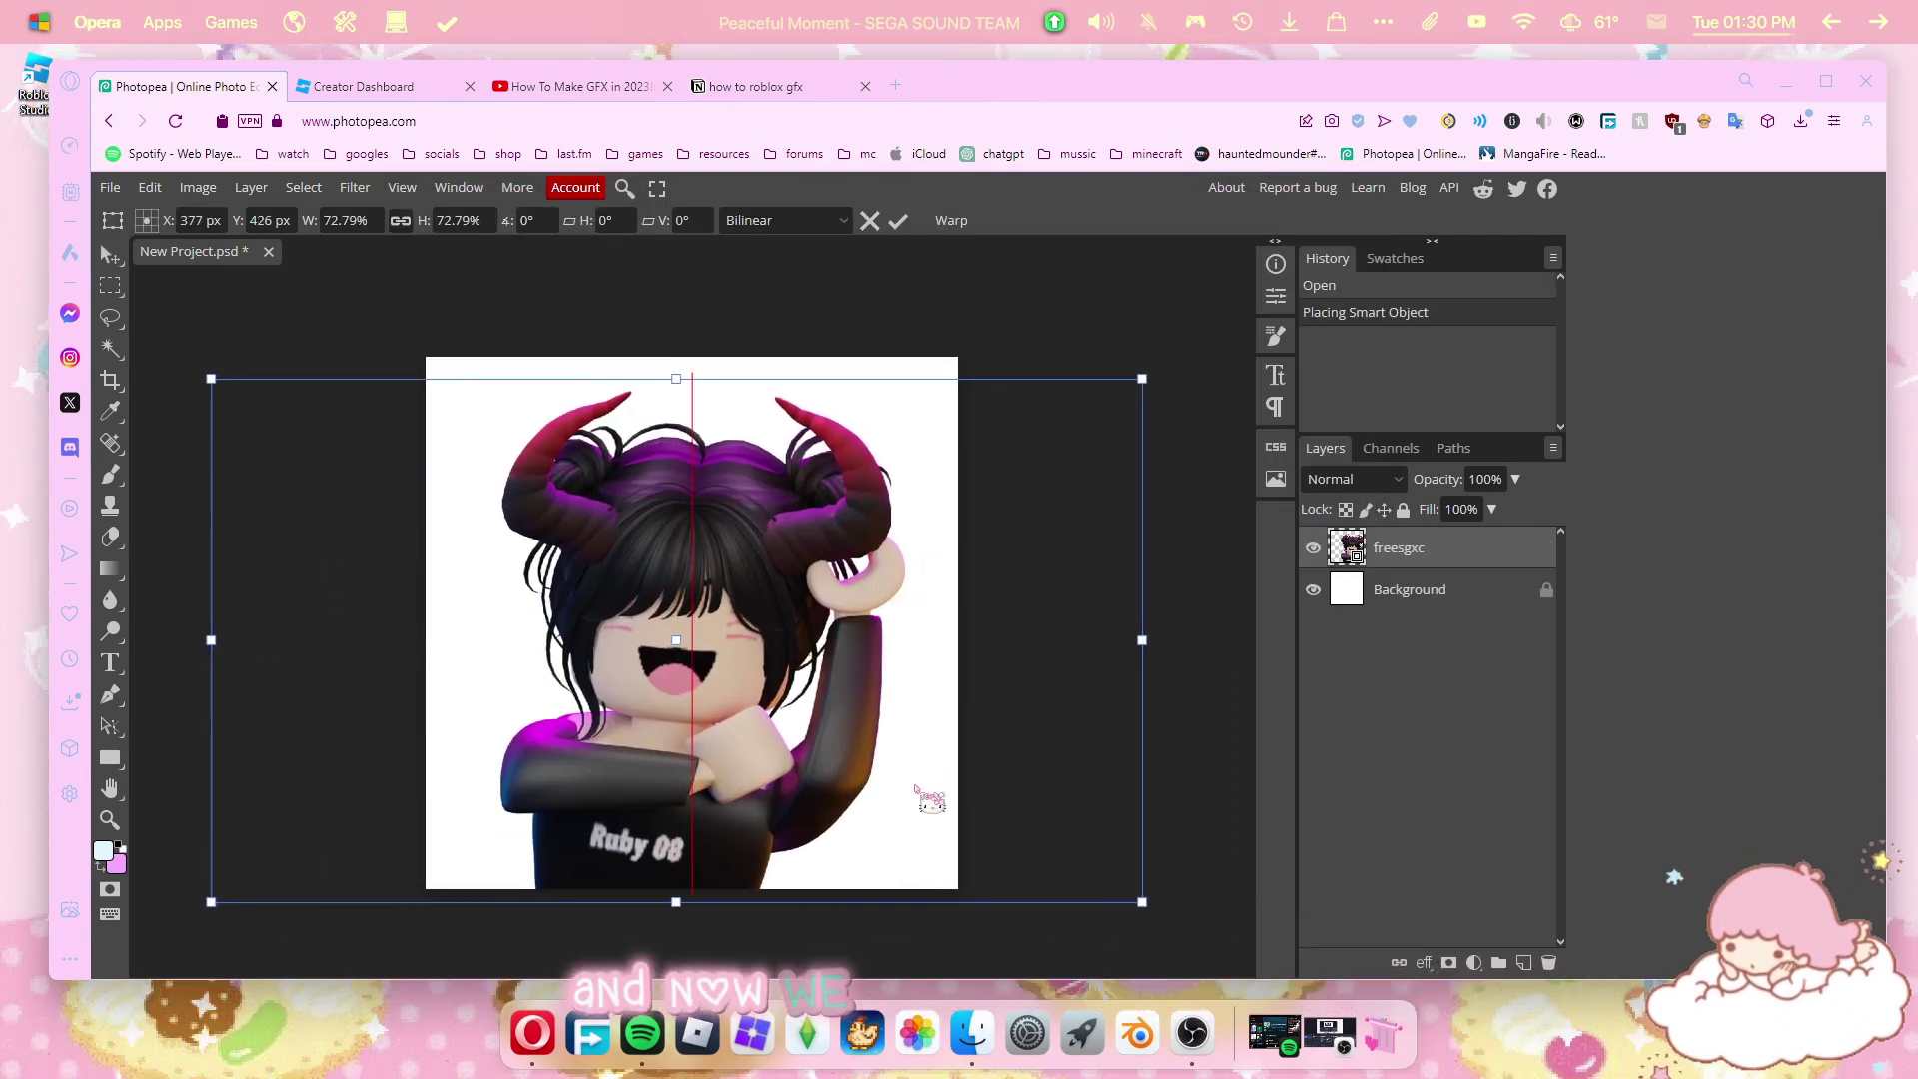
pyautogui.moveTo(912, 789); pyautogui.dragTo(926, 764)
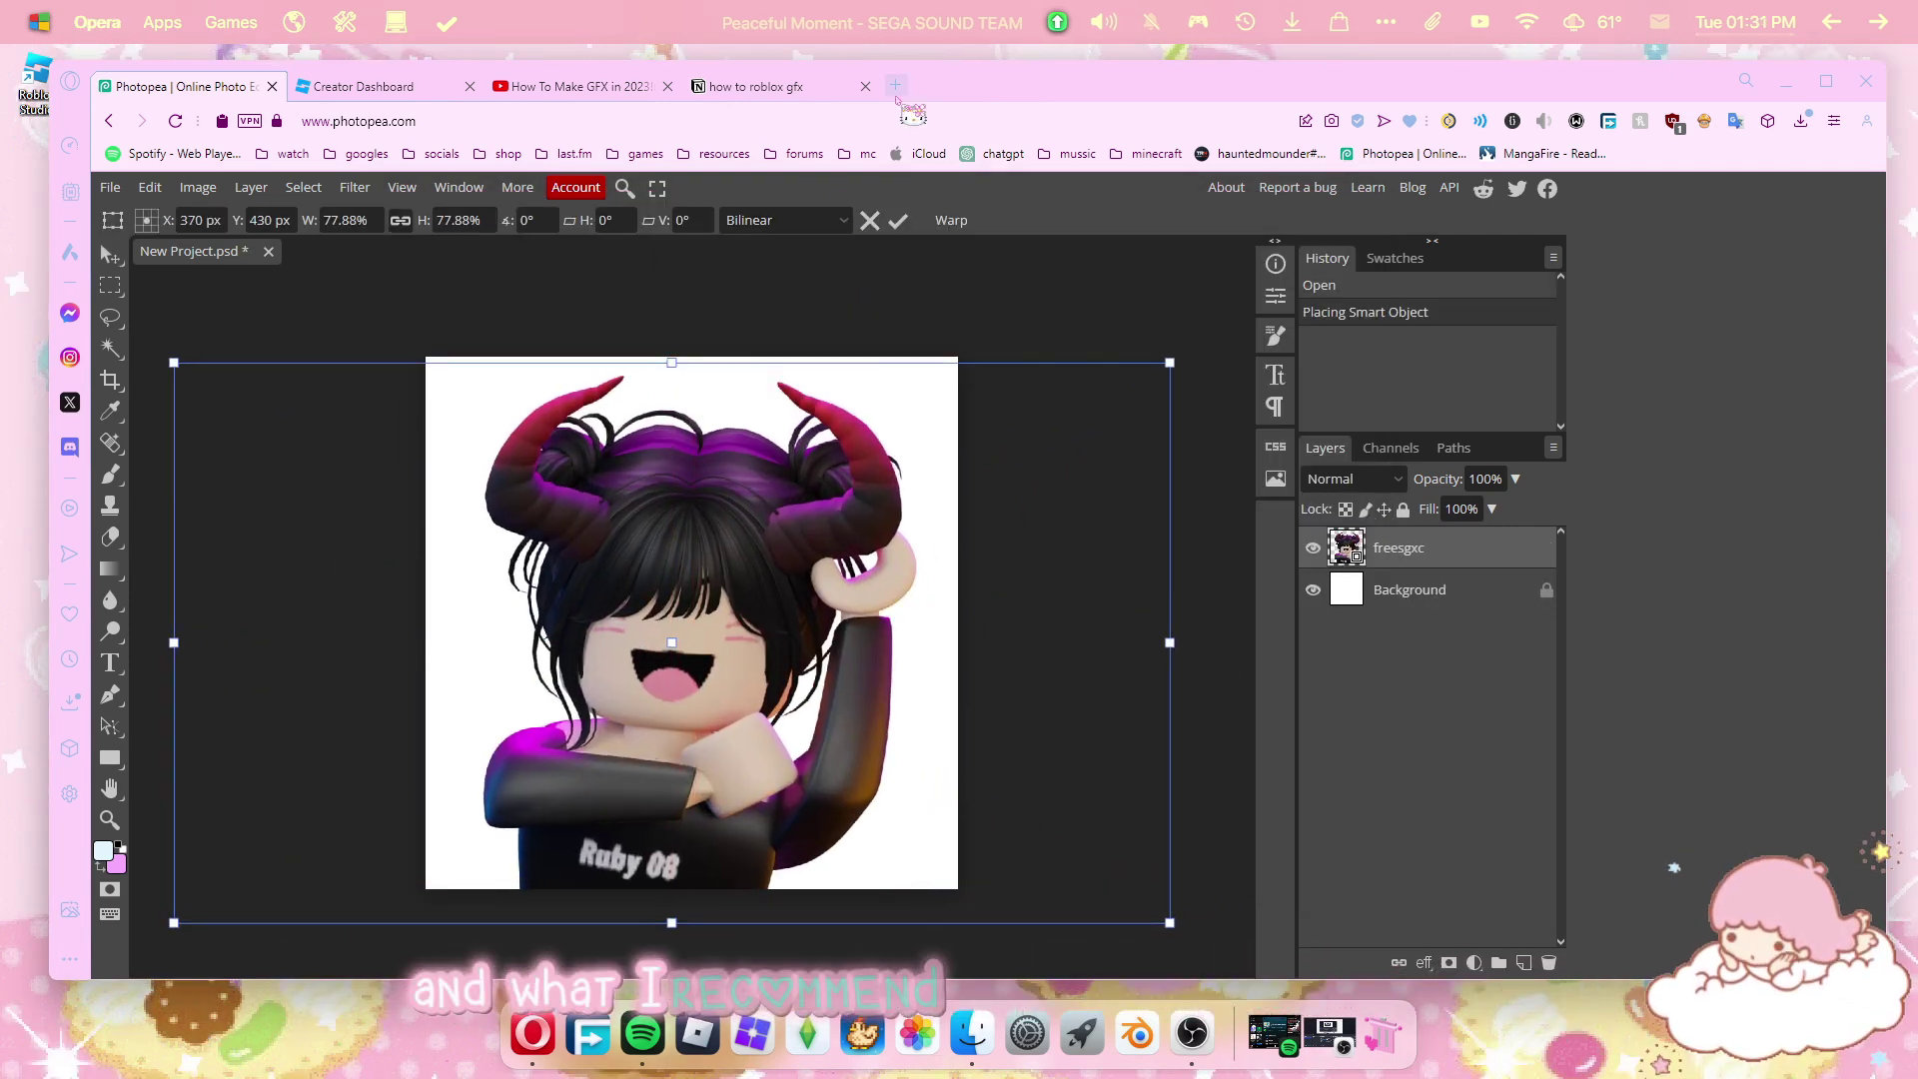
# Open Pinterest in a new browser tab and search for "roblox gfx".
pyautogui.click(897, 96)
pyautogui.write('pi')
pyautogui.press('Return')
pyautogui.click(1641, 220)
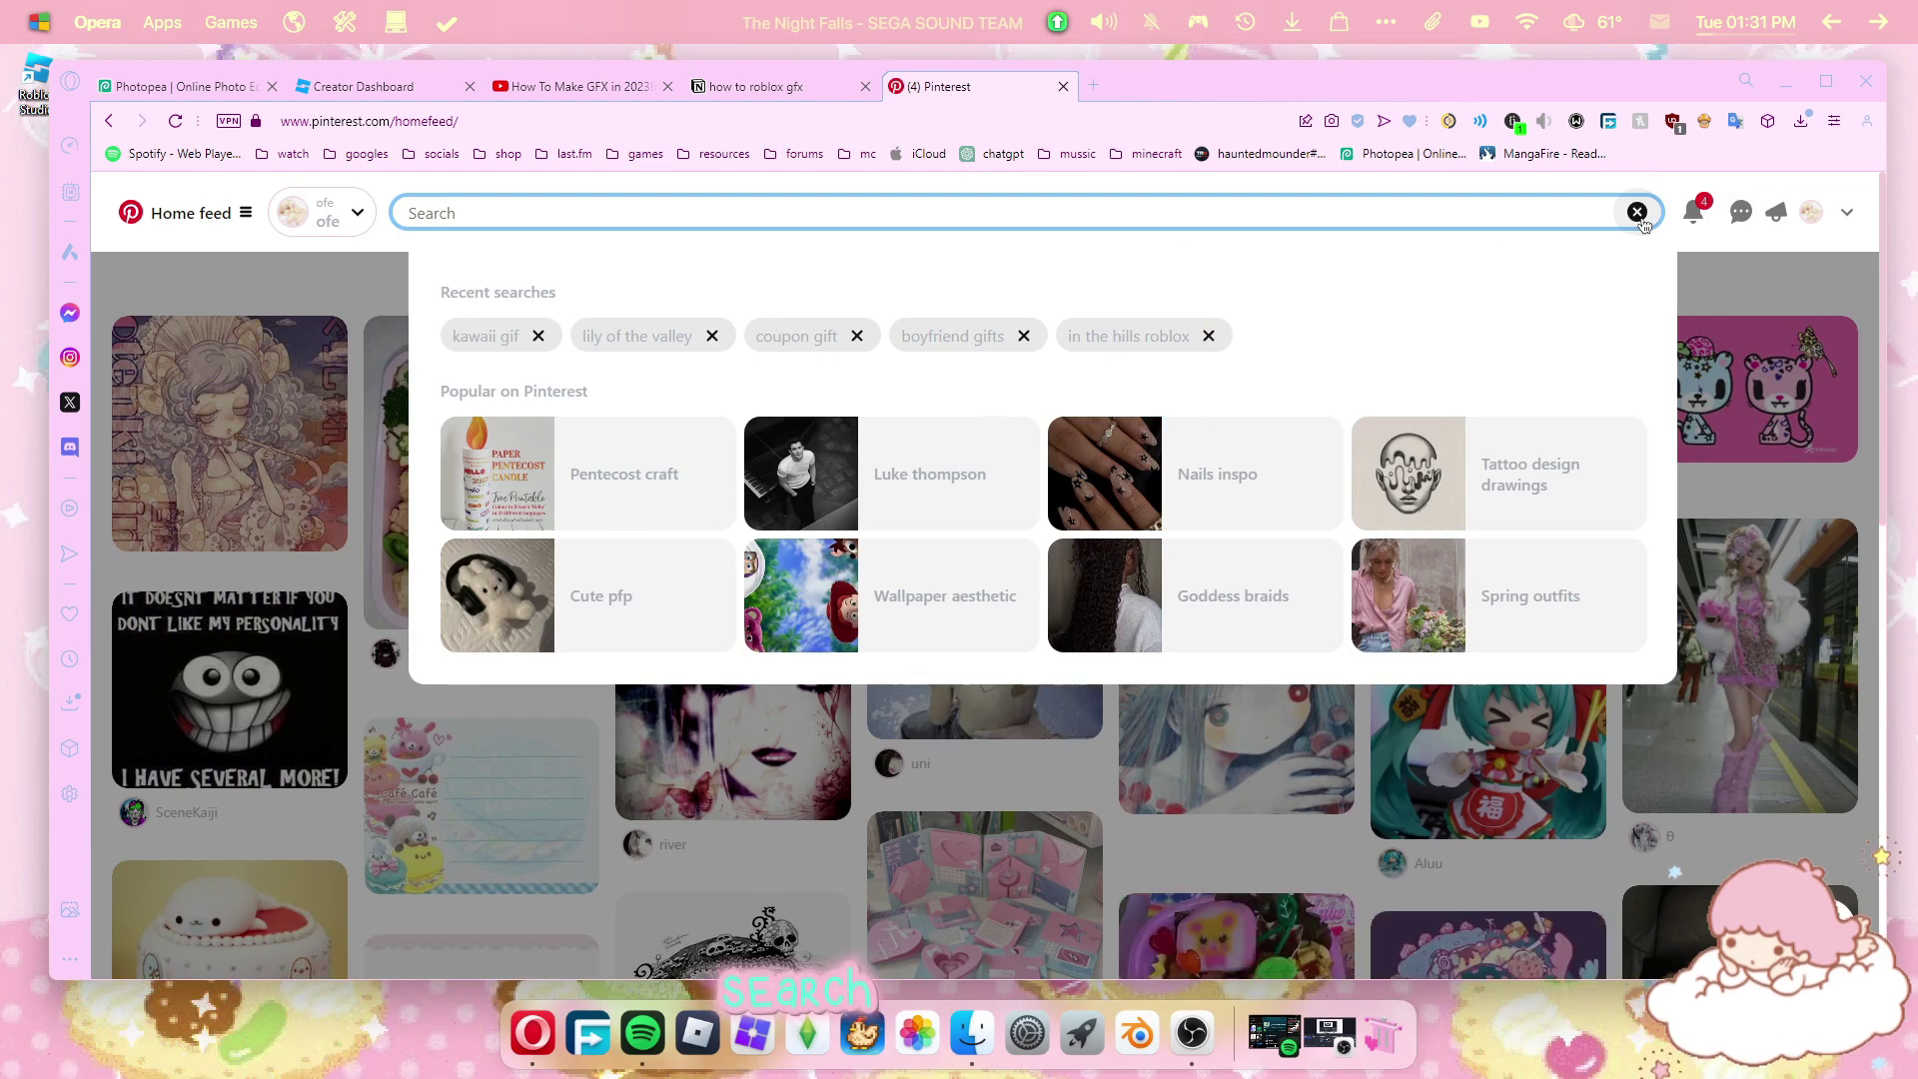
pyautogui.write('roblox gfx')
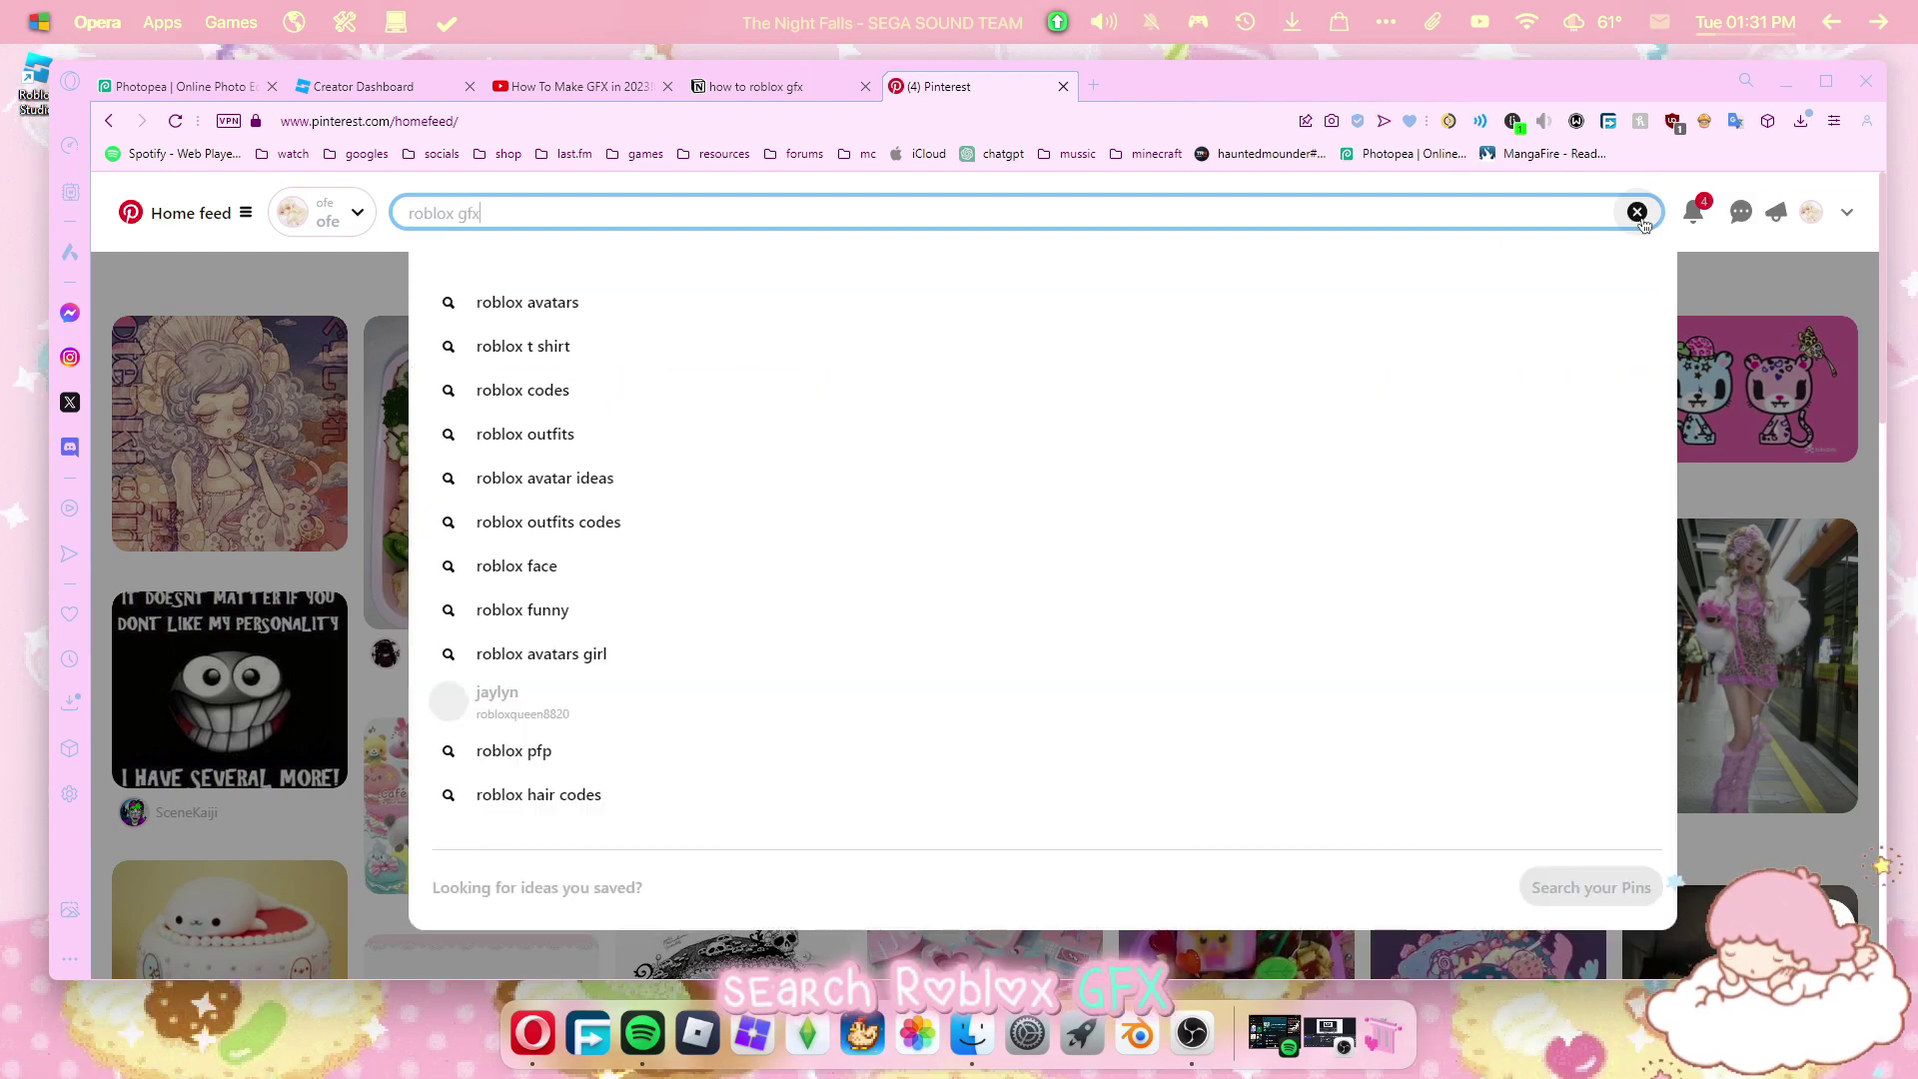
pyautogui.press('Return')
# Open the black overlay pin with glowing white characters and hearts, and browse the related overlays beneath it.
pyautogui.click(527, 479)
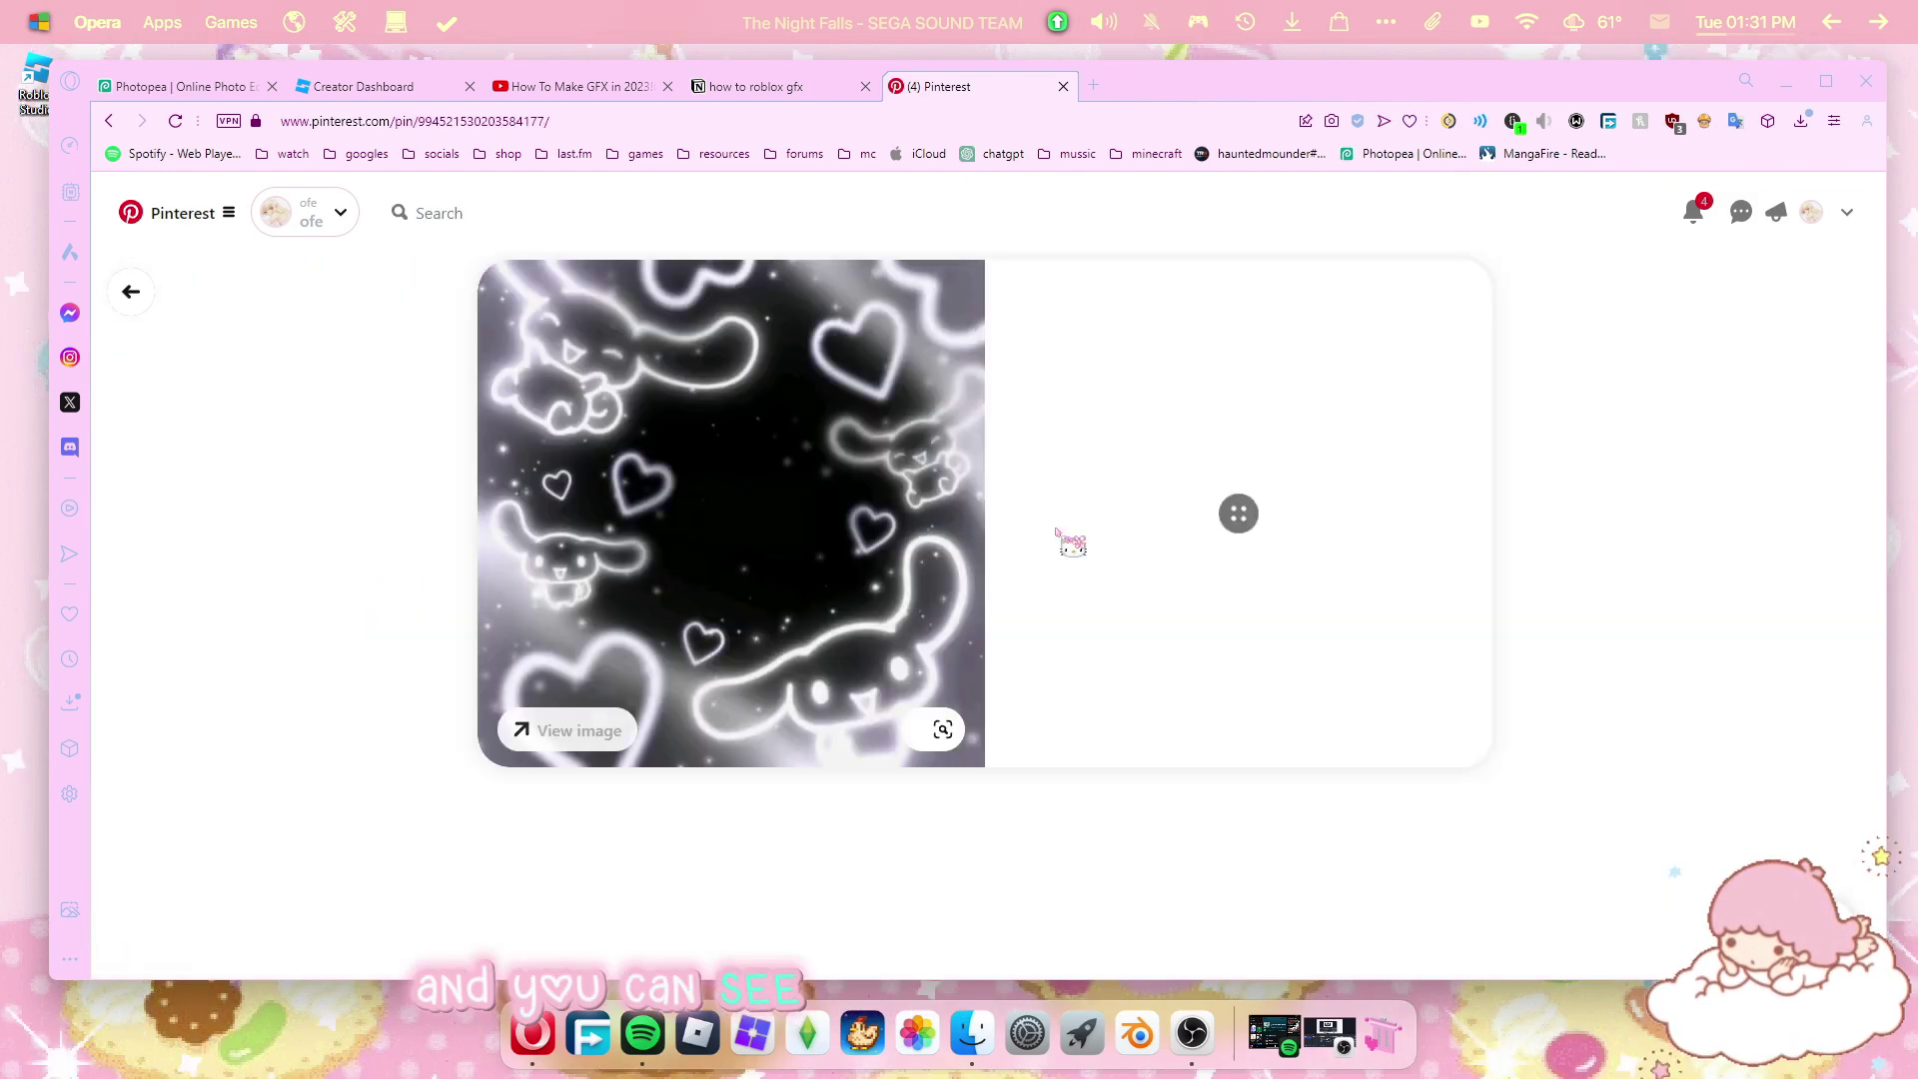
pyautogui.scroll(-1, 972, 629)
pyautogui.scroll(-2, 1239, 689)
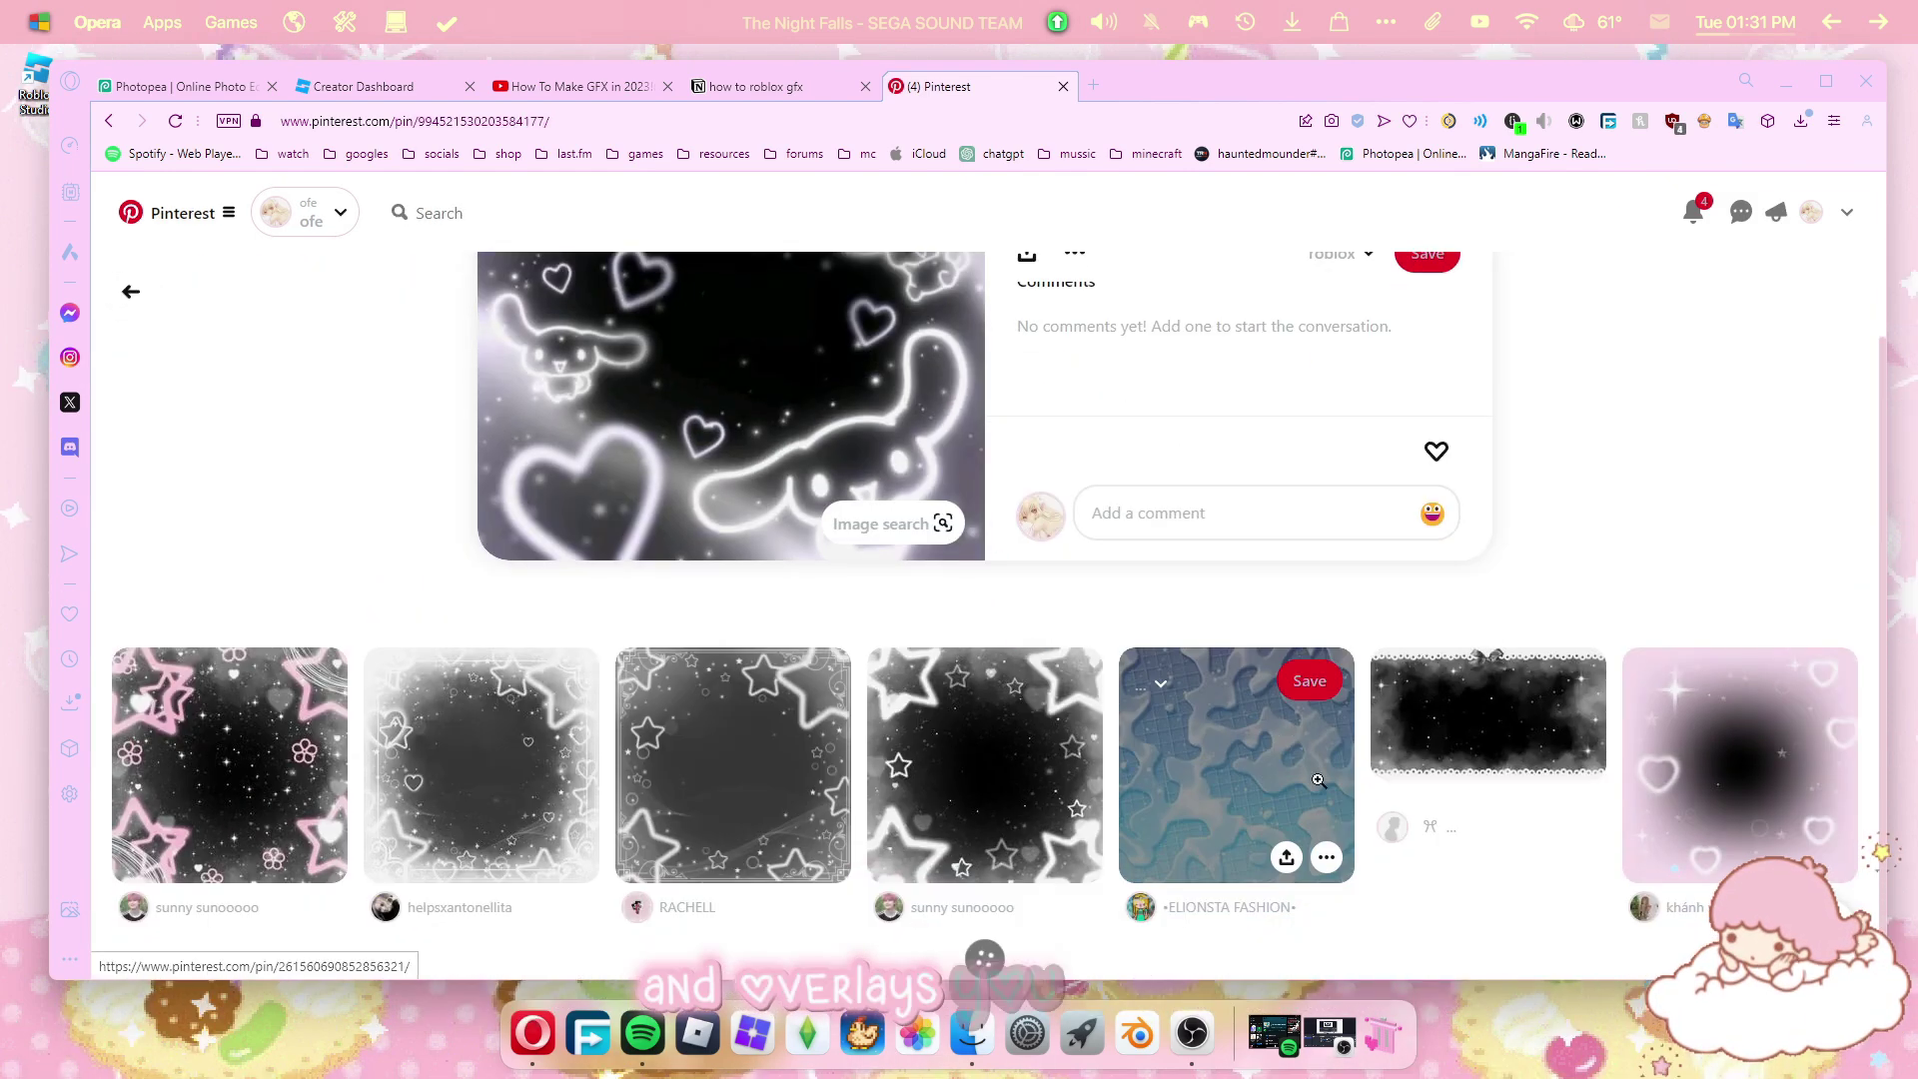
pyautogui.scroll(-5, 1217, 615)
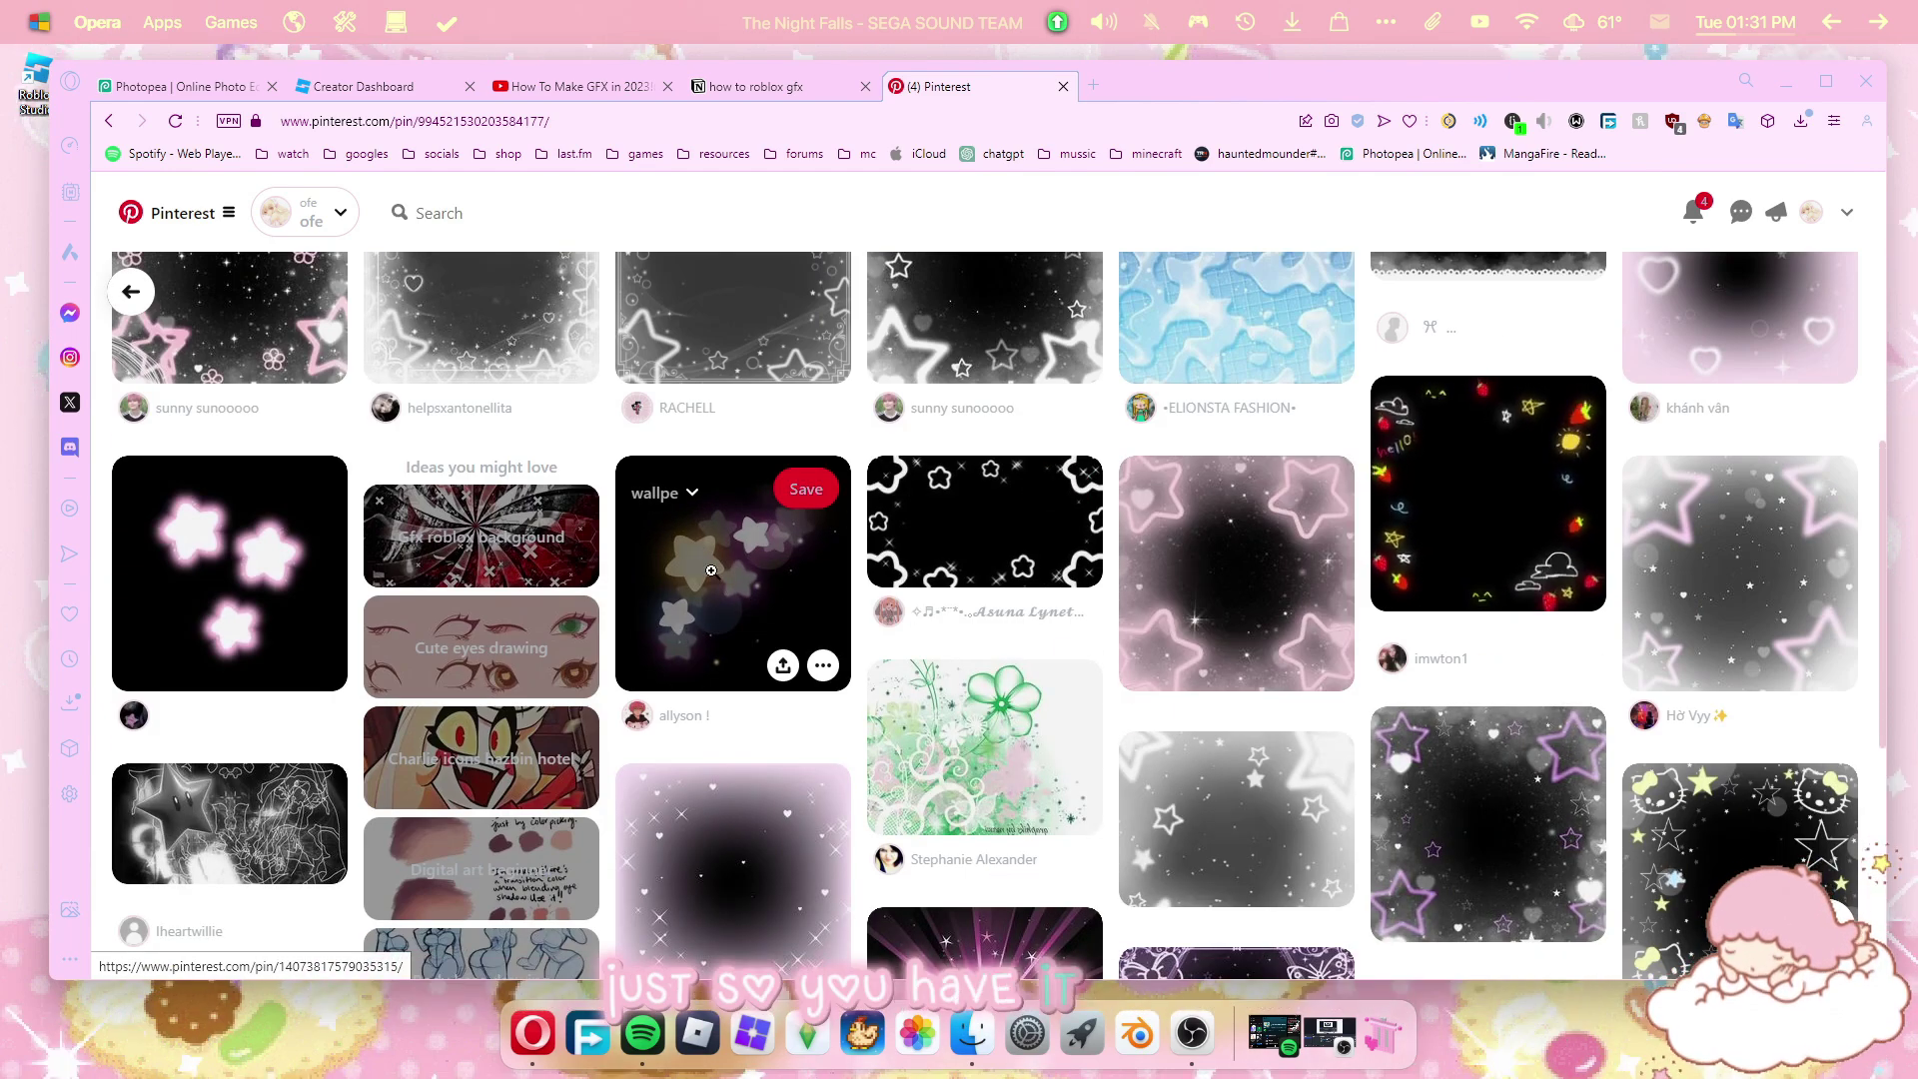
# Browse the related Pinterest pins, download overlay and background images, and close the Pinterest tab.
pyautogui.scroll(-4, 712, 570)
pyautogui.click(796, 371)
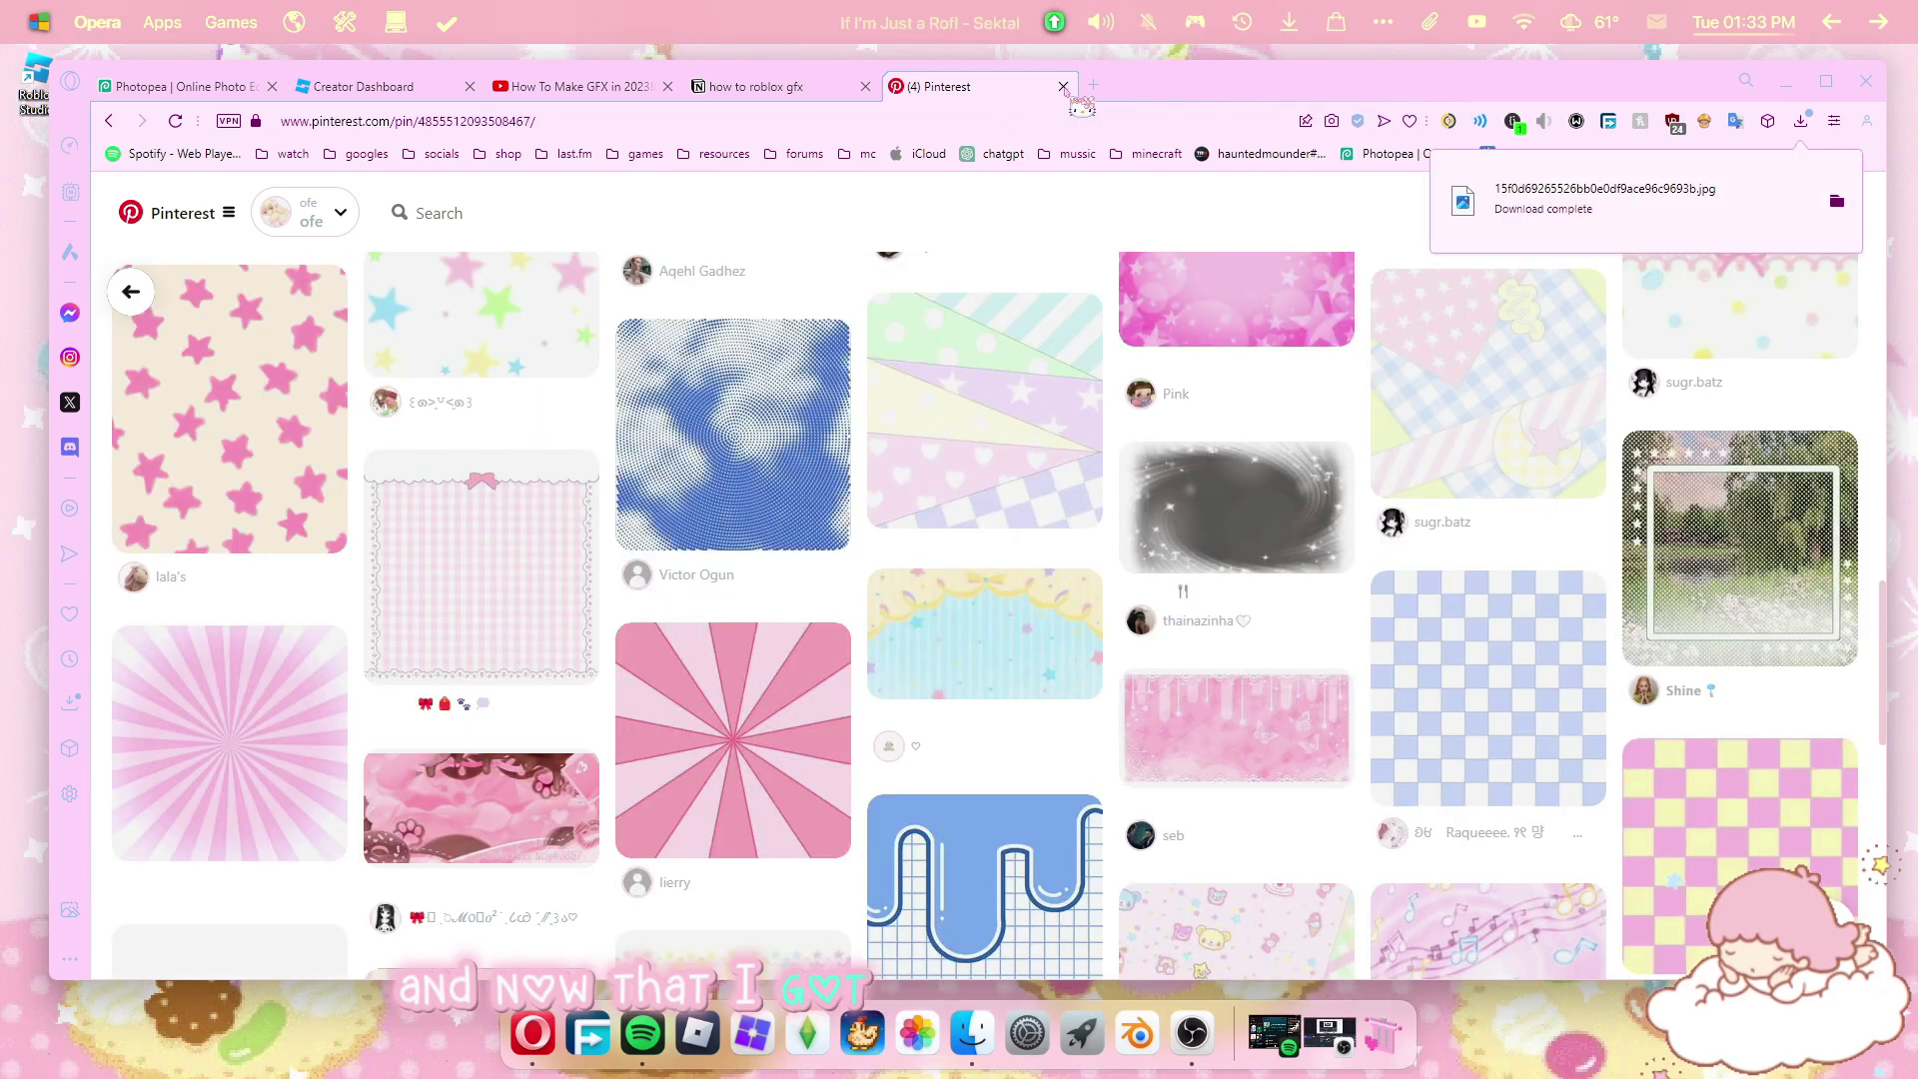
pyautogui.click(1063, 87)
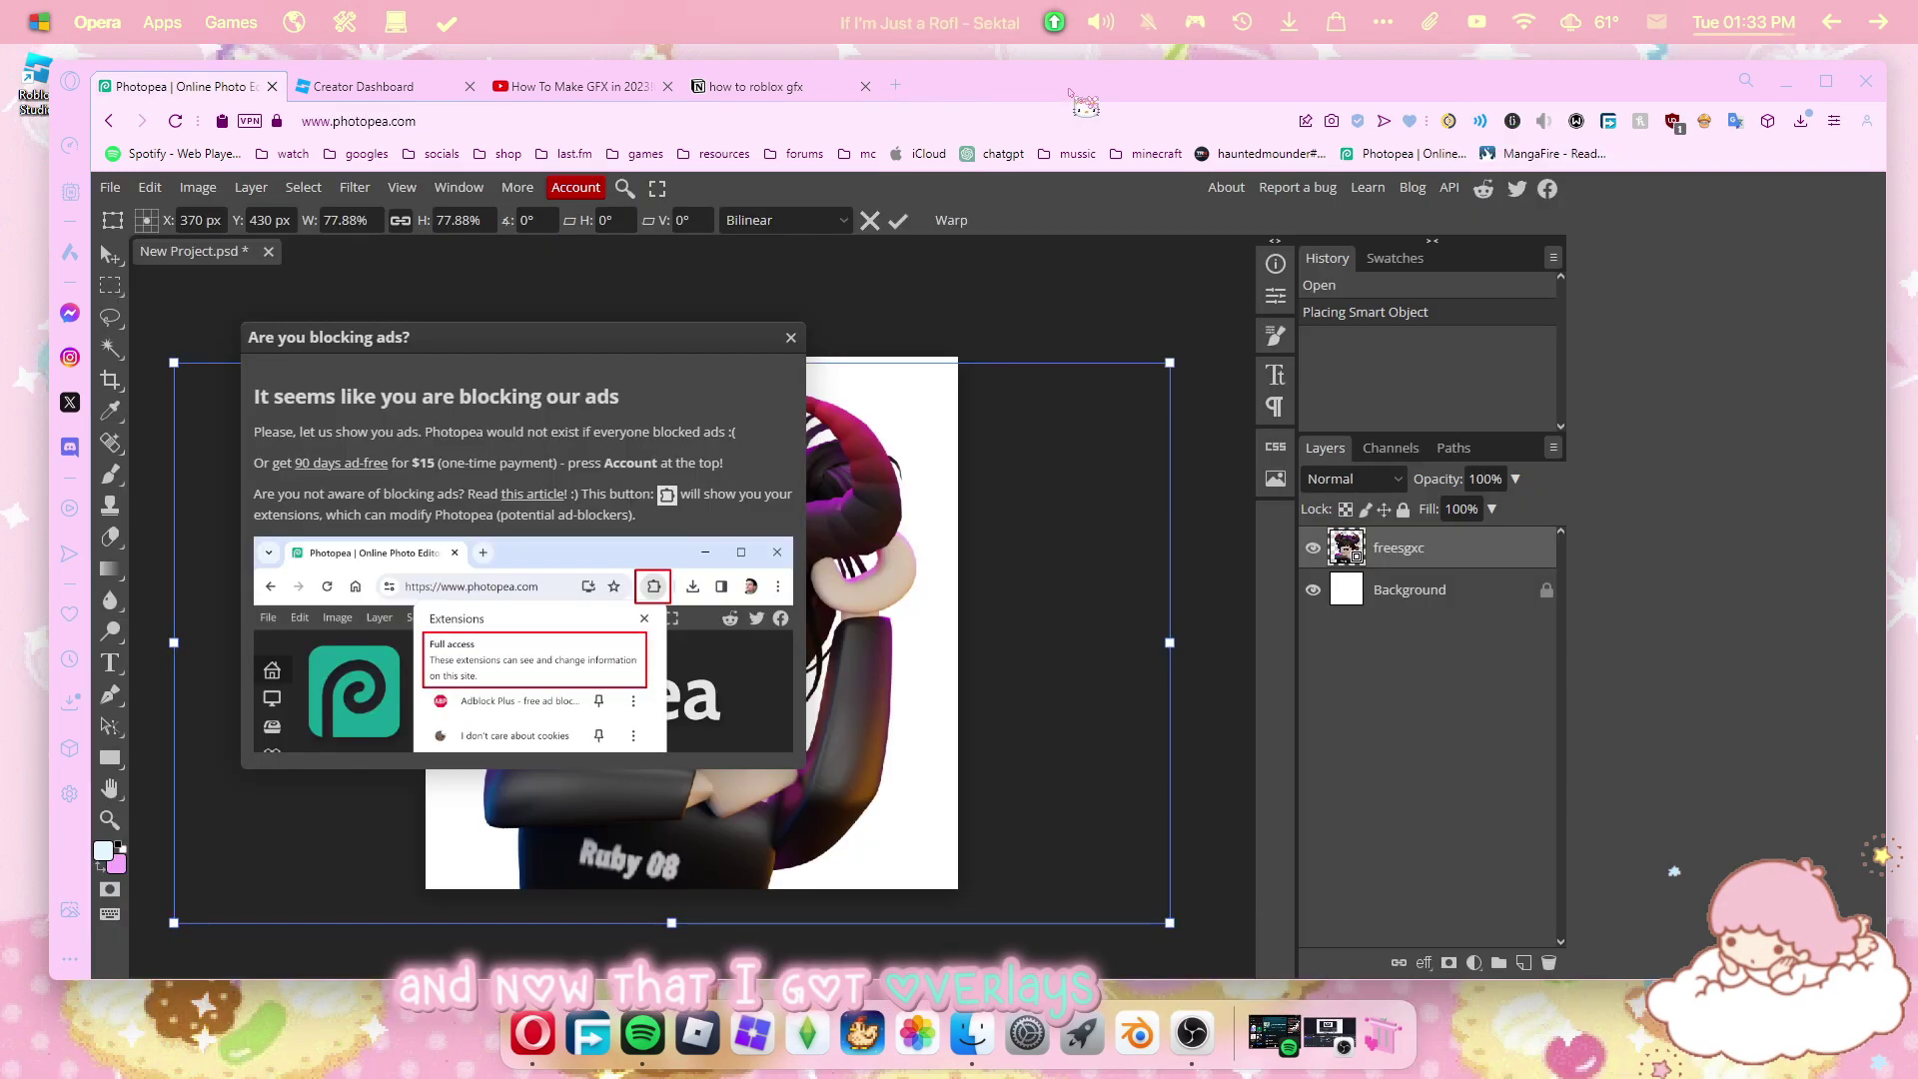
# Place the pink sunburst image from Downloads in the Photopea project, enlarge it to cover the canvas and order it beneath the avatar.
pyautogui.click(792, 340)
pyautogui.click(972, 1034)
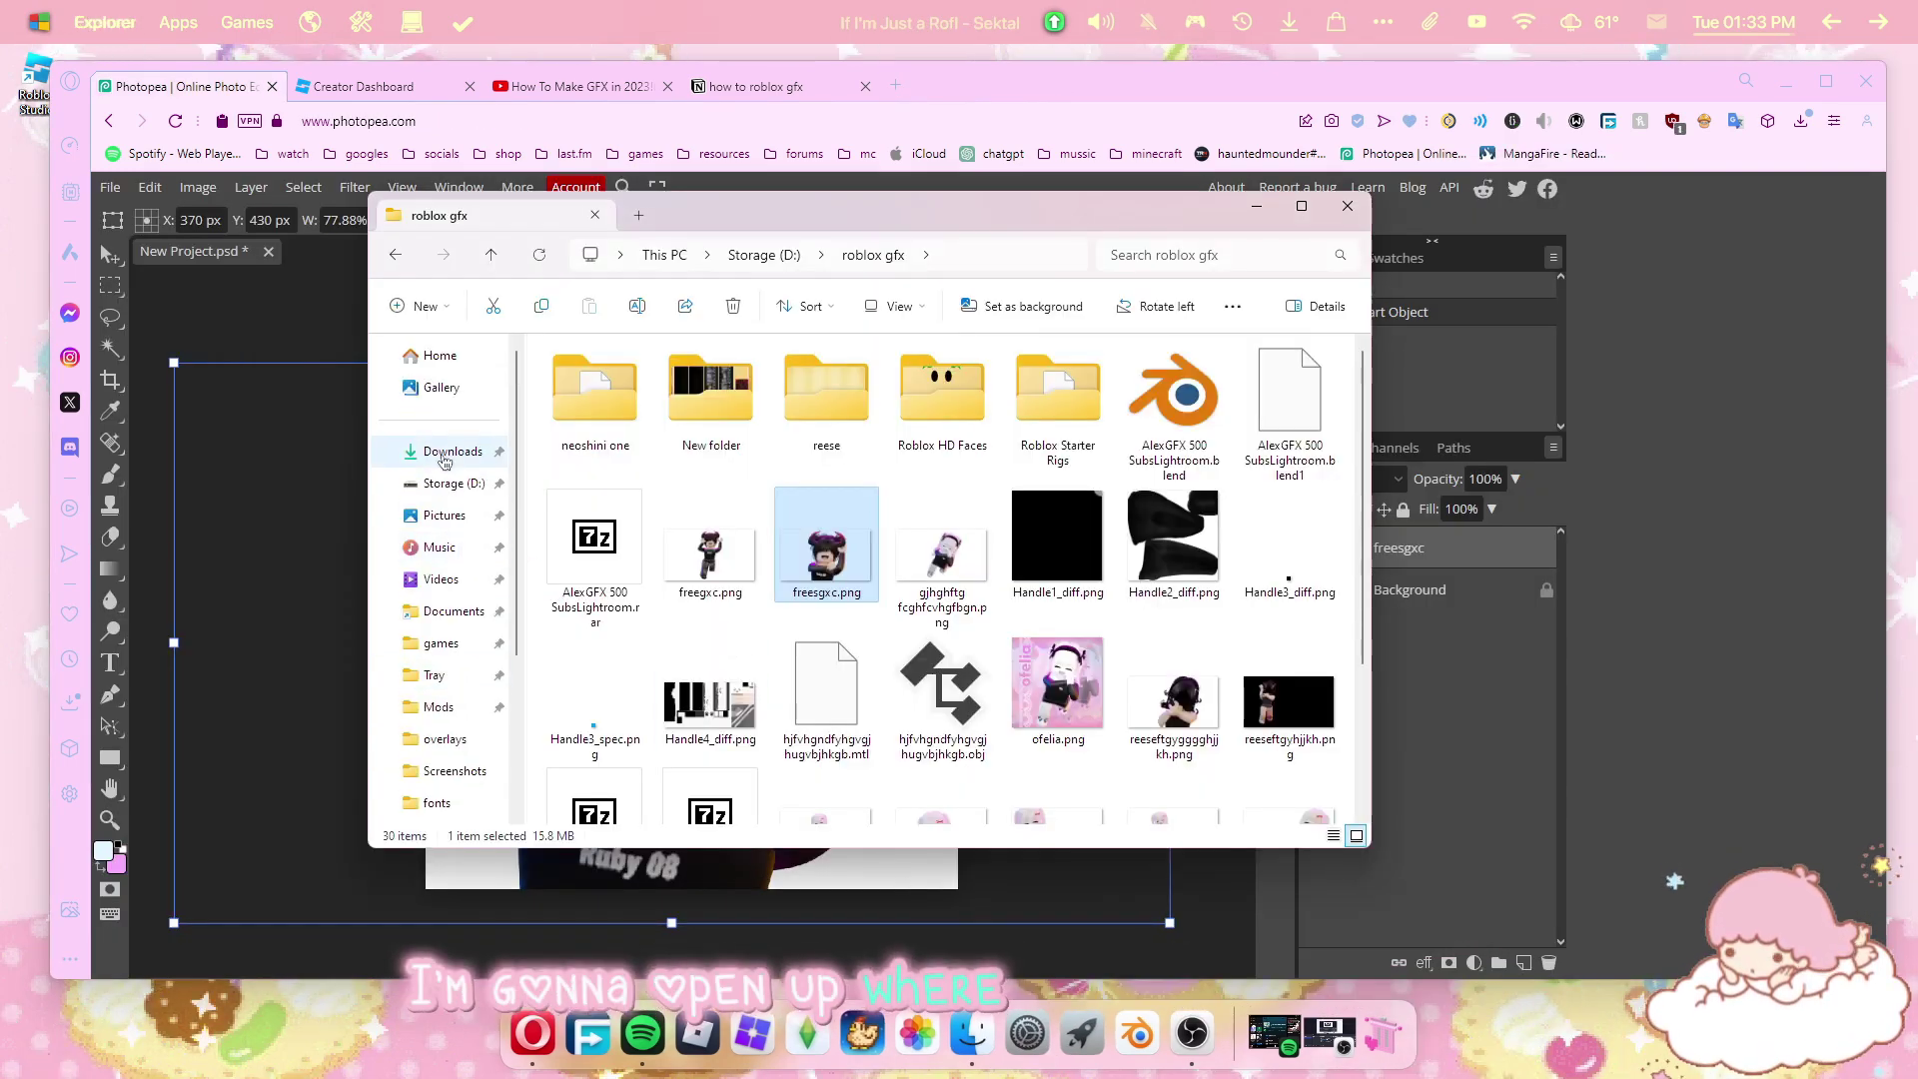
pyautogui.click(451, 451)
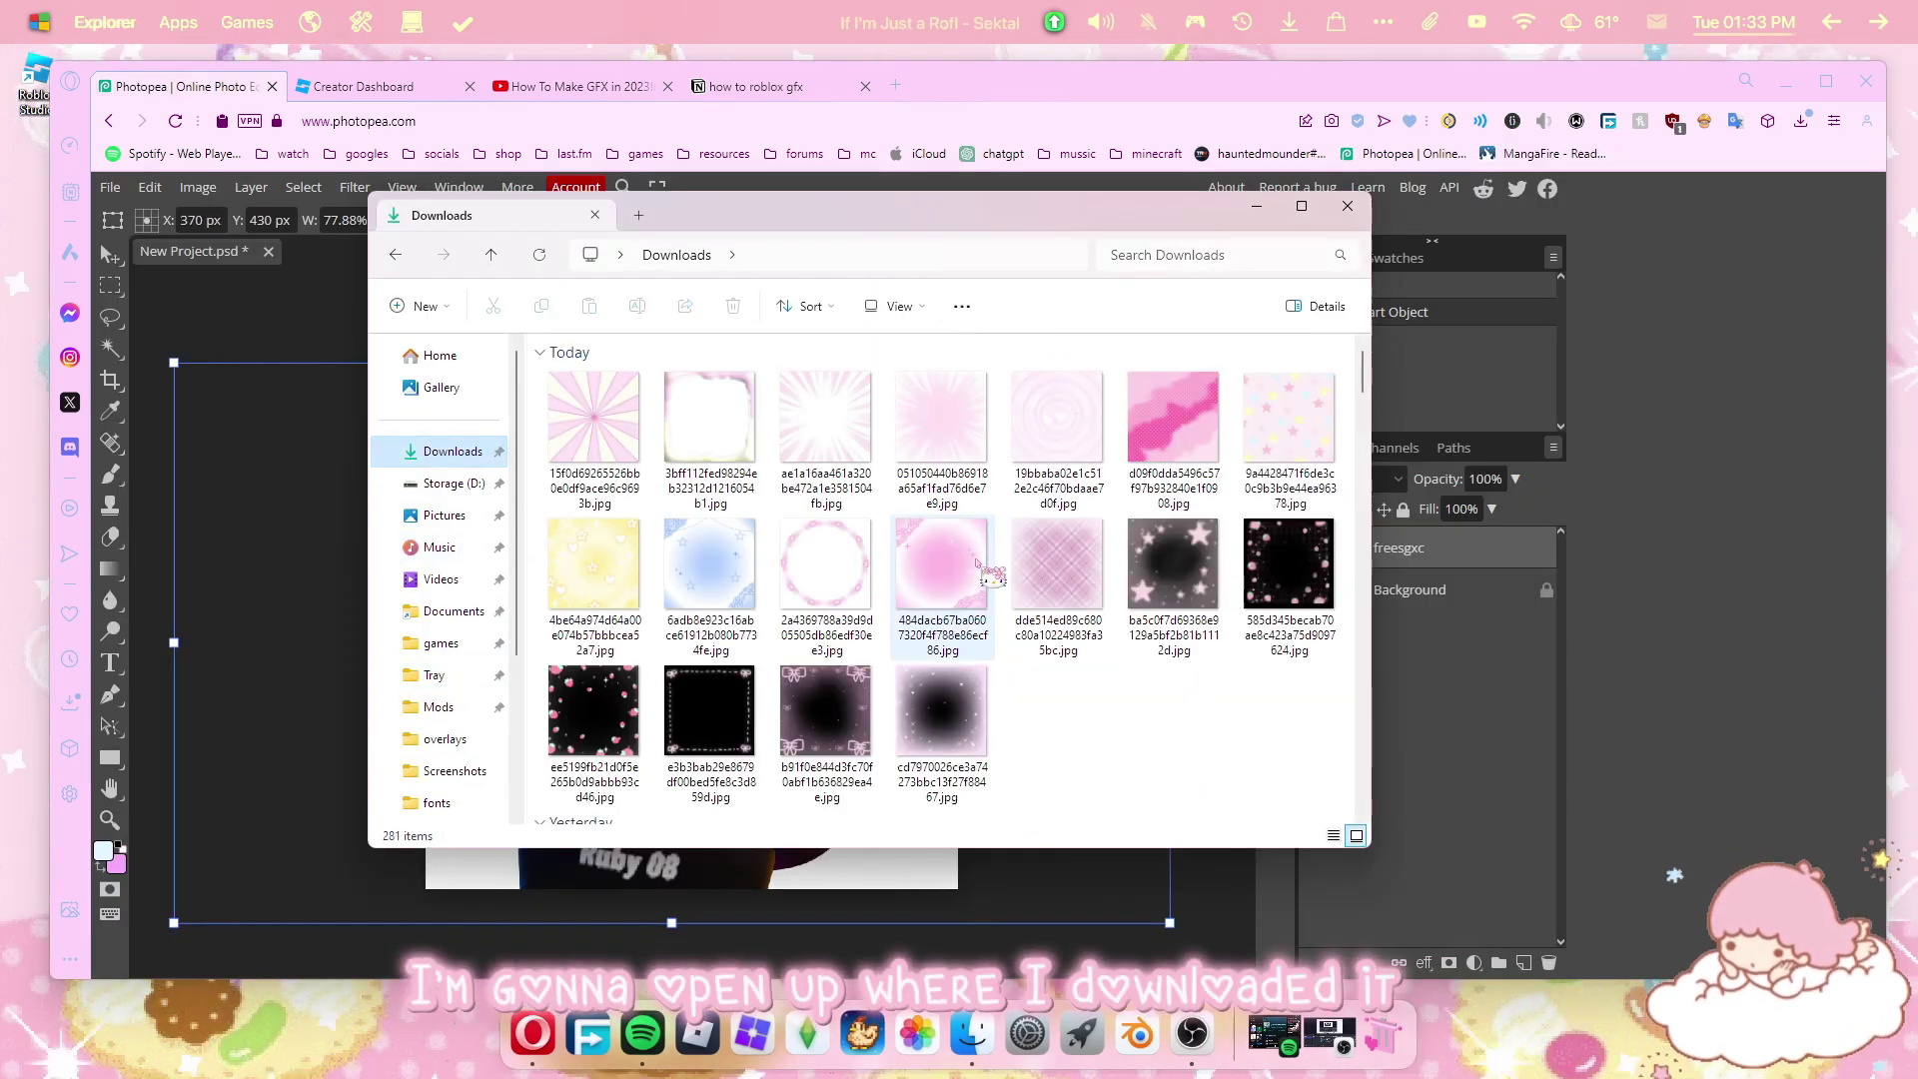
pyautogui.moveTo(594, 419); pyautogui.dragTo(285, 595)
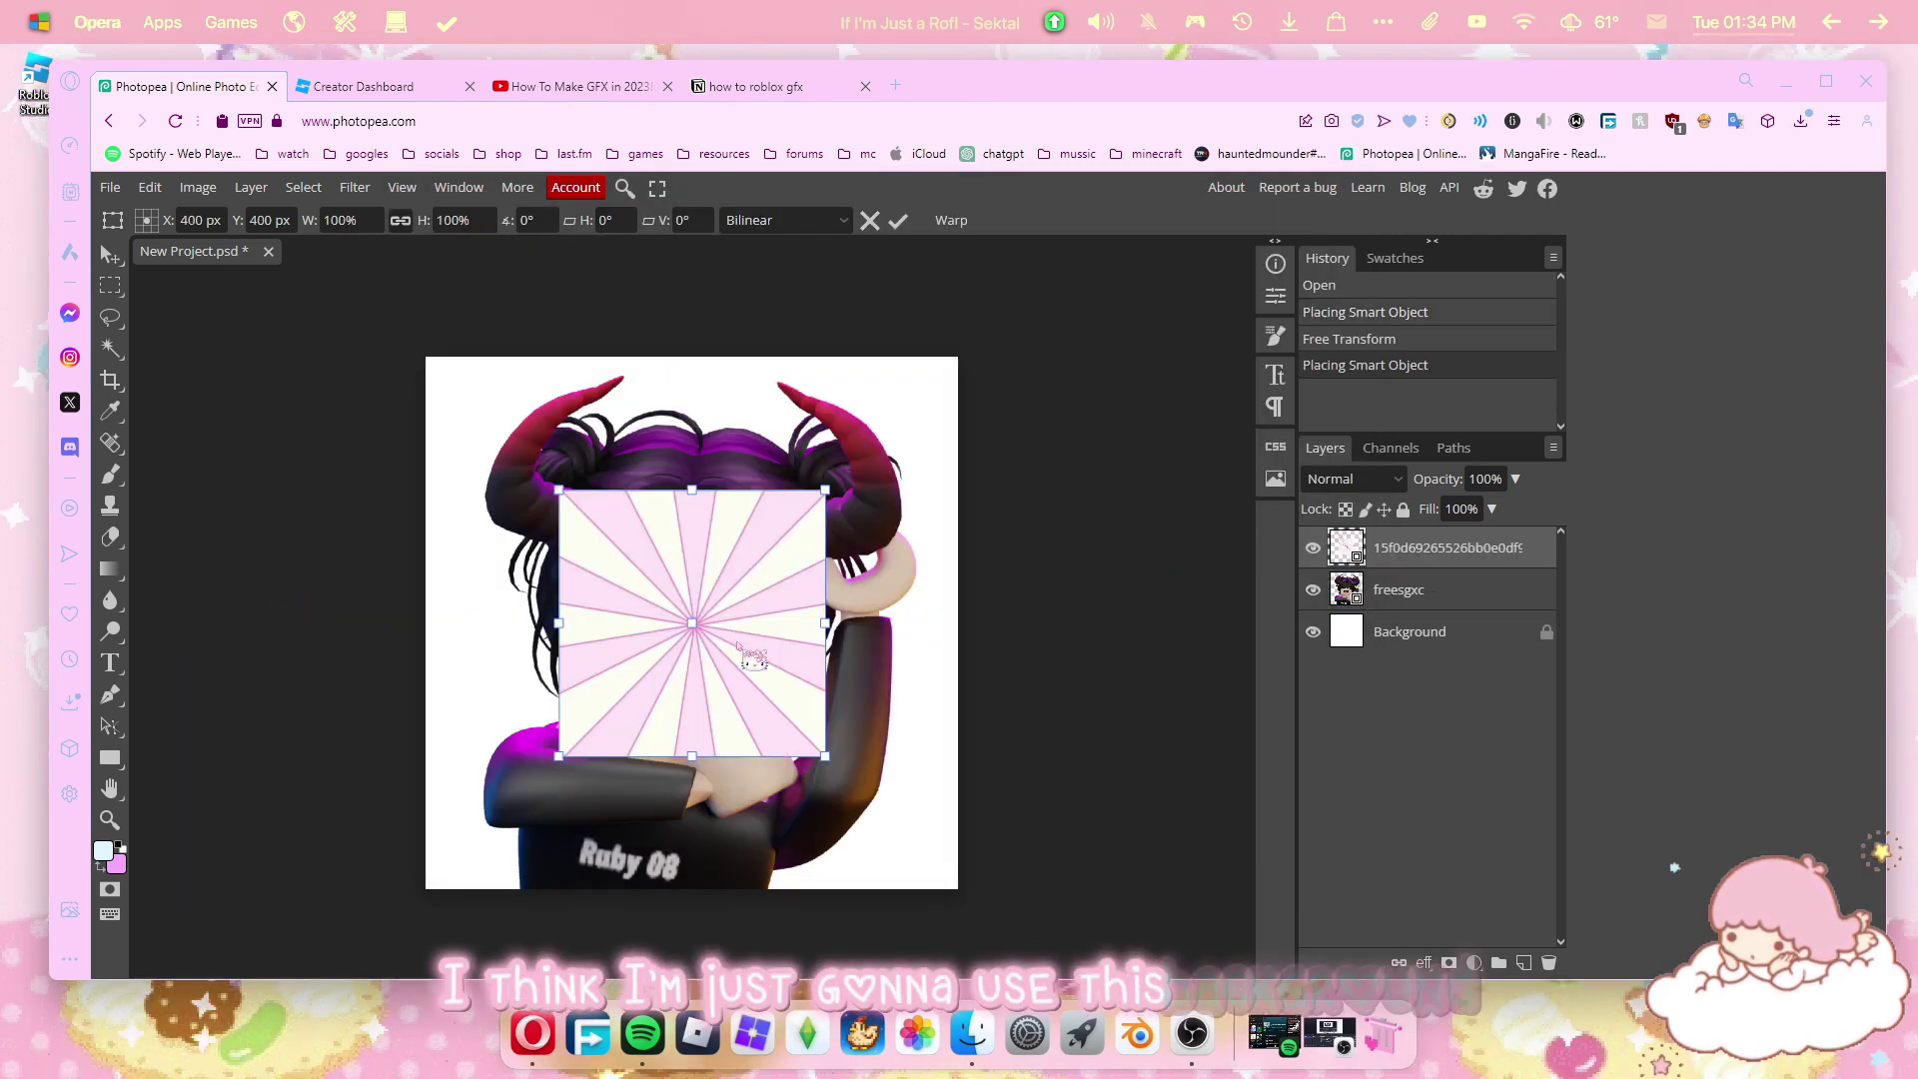
pyautogui.moveTo(826, 757); pyautogui.dragTo(977, 870)
# Apply a Hue/Saturation adjustment to the sunburst layer, shifting its pink hue towards lilac.
pyautogui.click(200, 188)
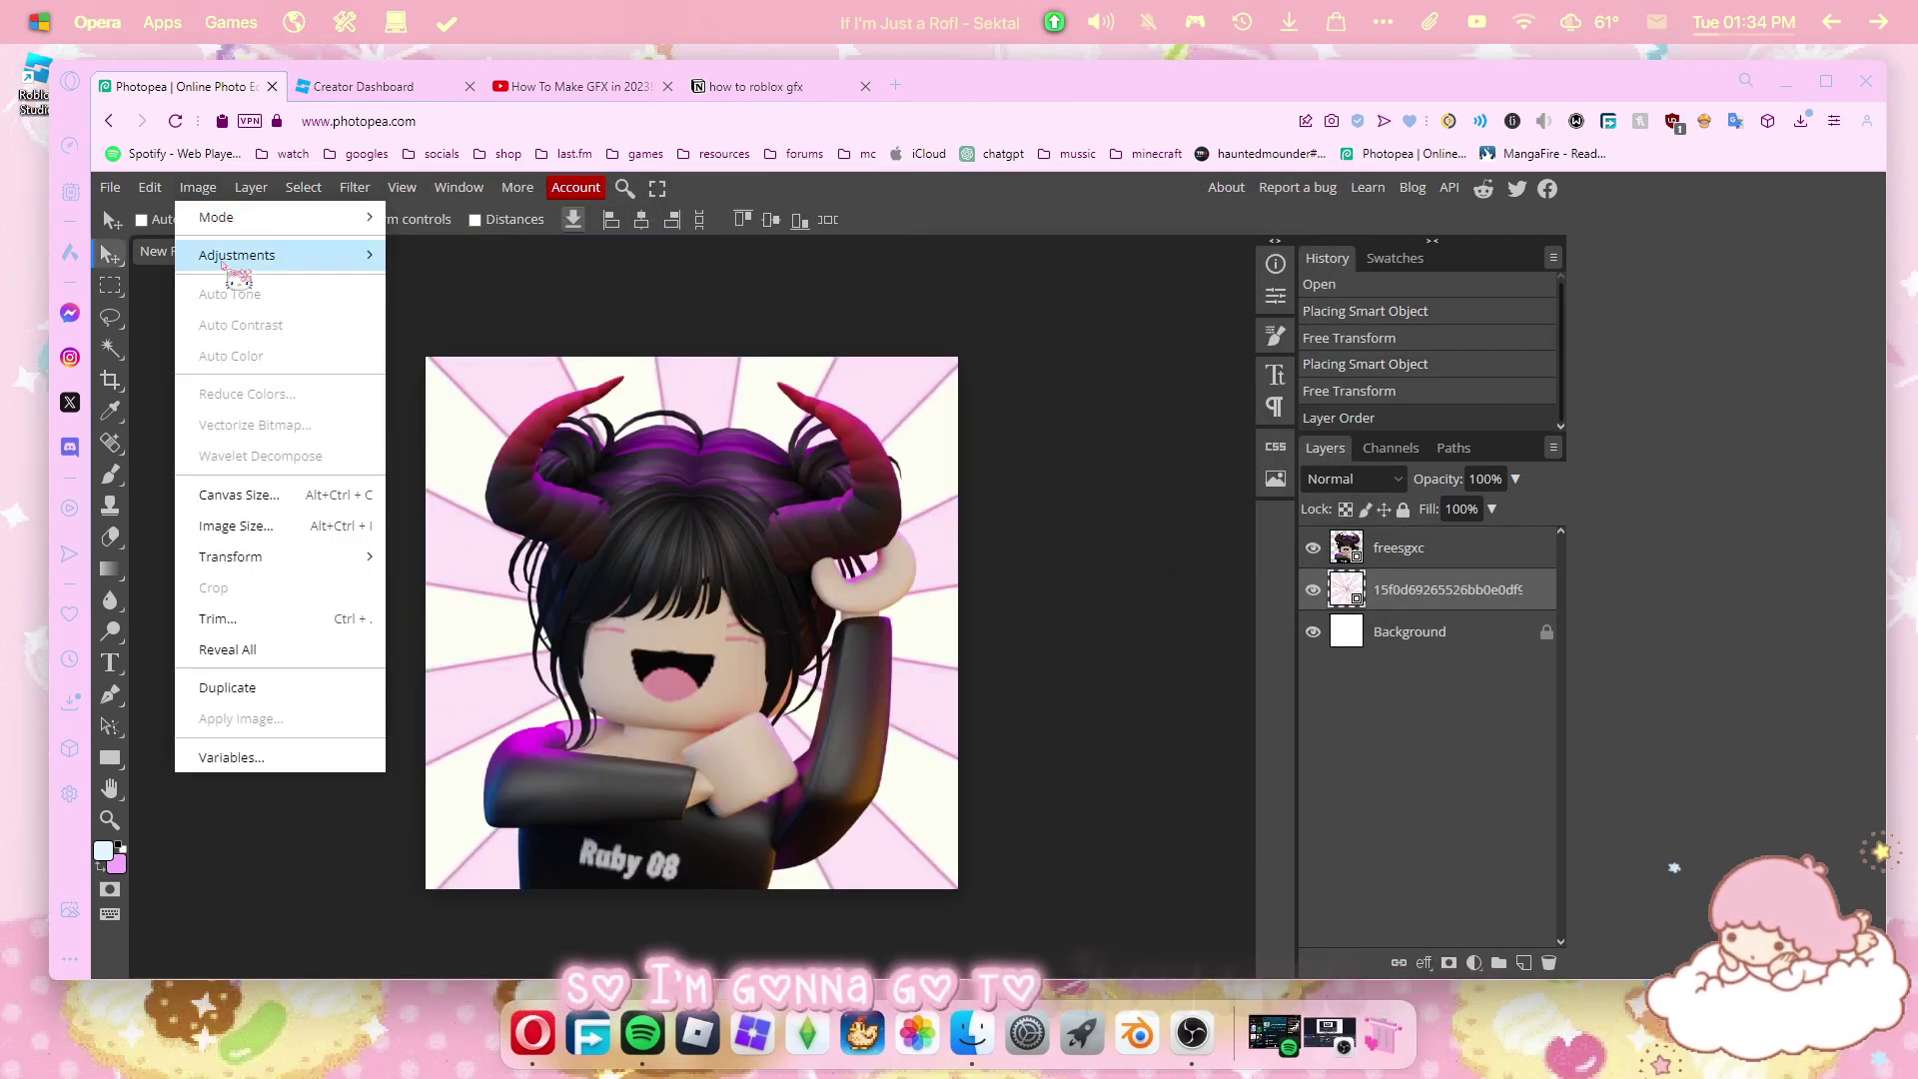
pyautogui.moveTo(224, 266)
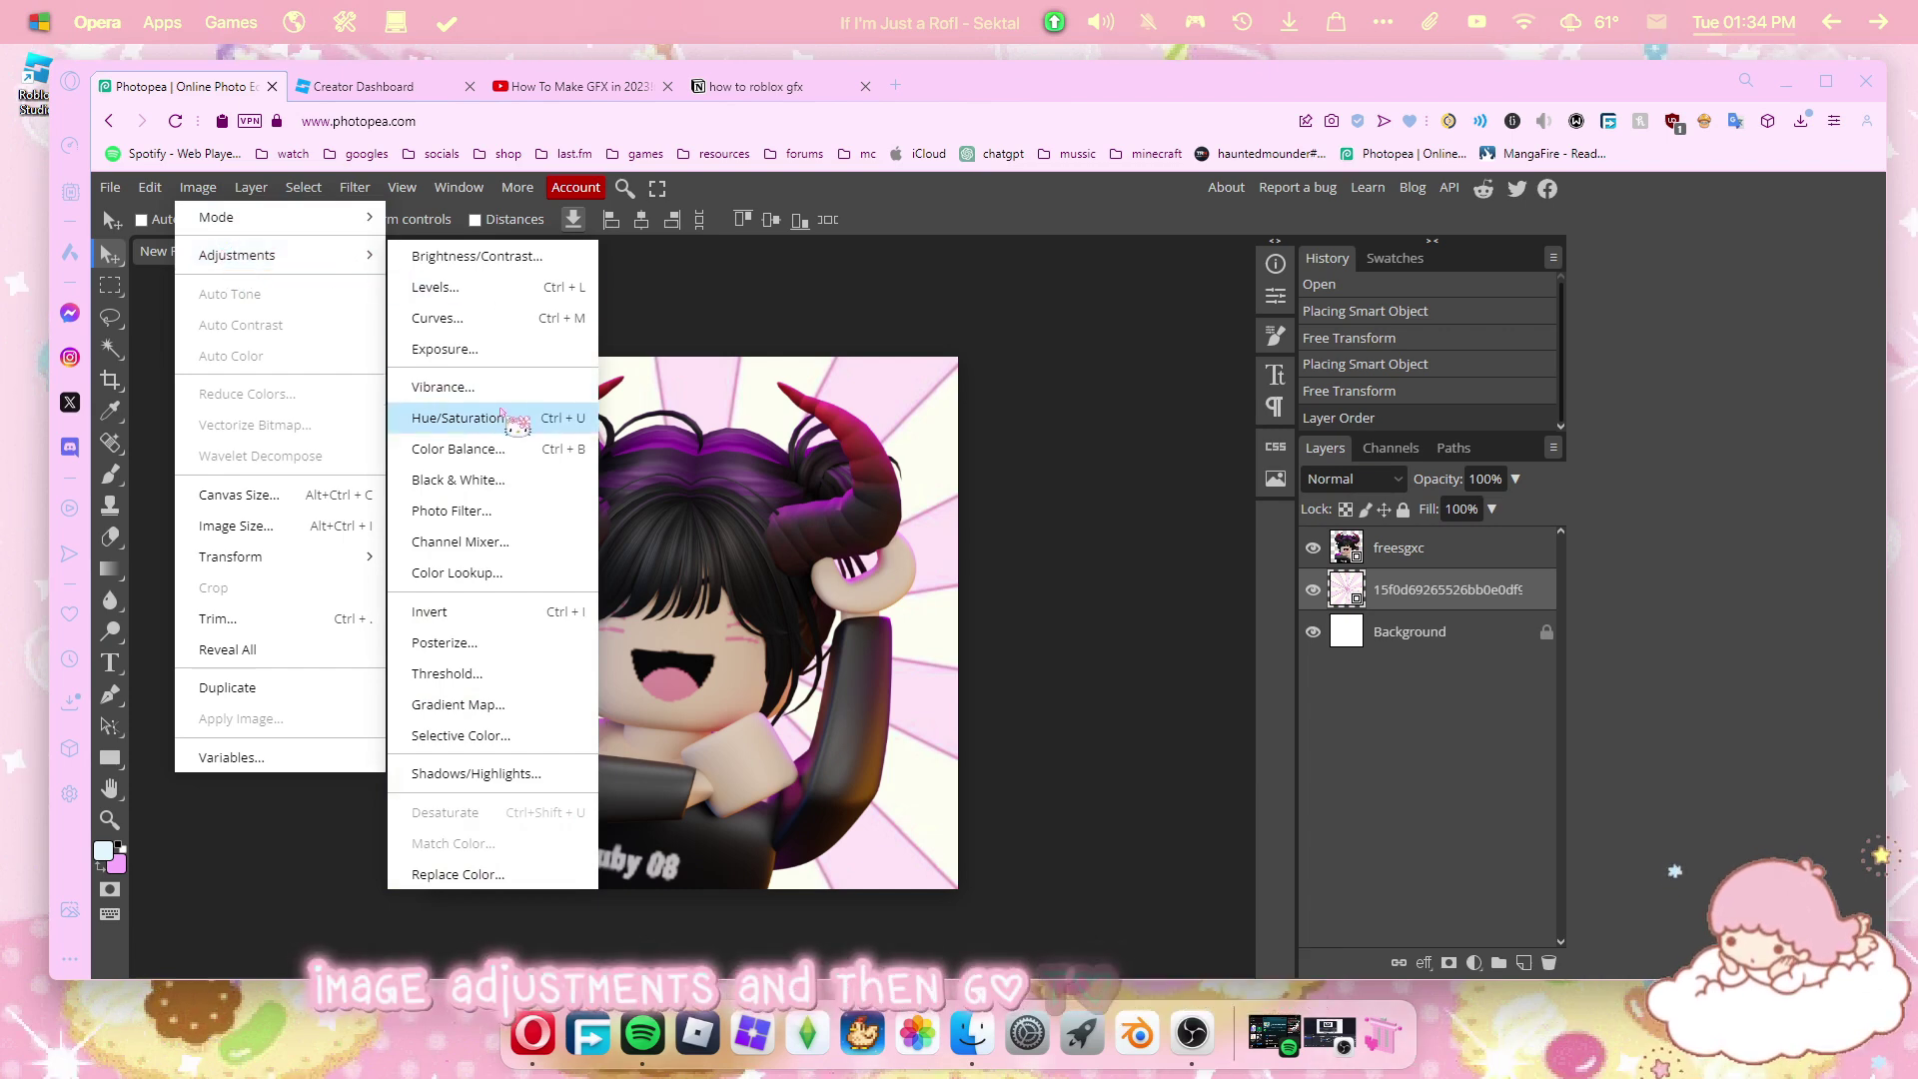
pyautogui.click(462, 418)
pyautogui.moveTo(463, 341); pyautogui.dragTo(1333, 454)
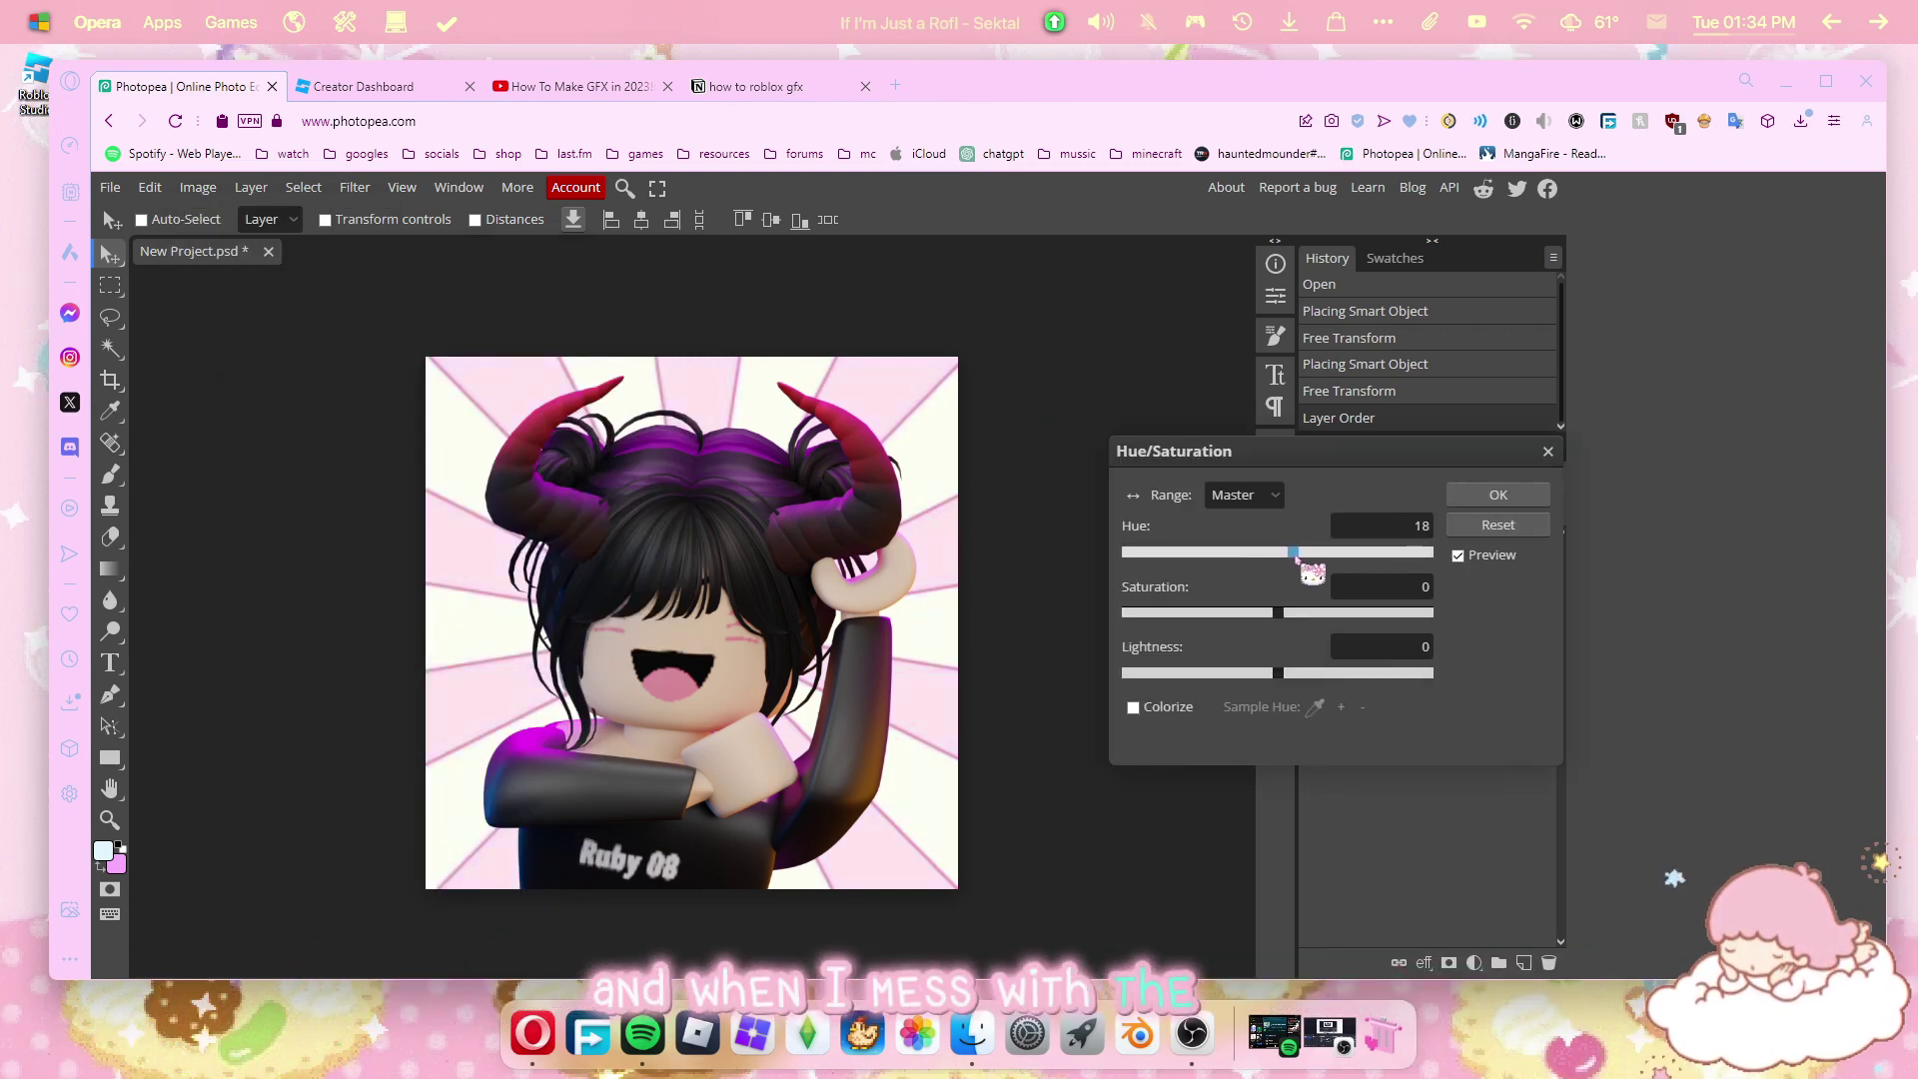
pyautogui.moveTo(1297, 562); pyautogui.dragTo(1238, 572)
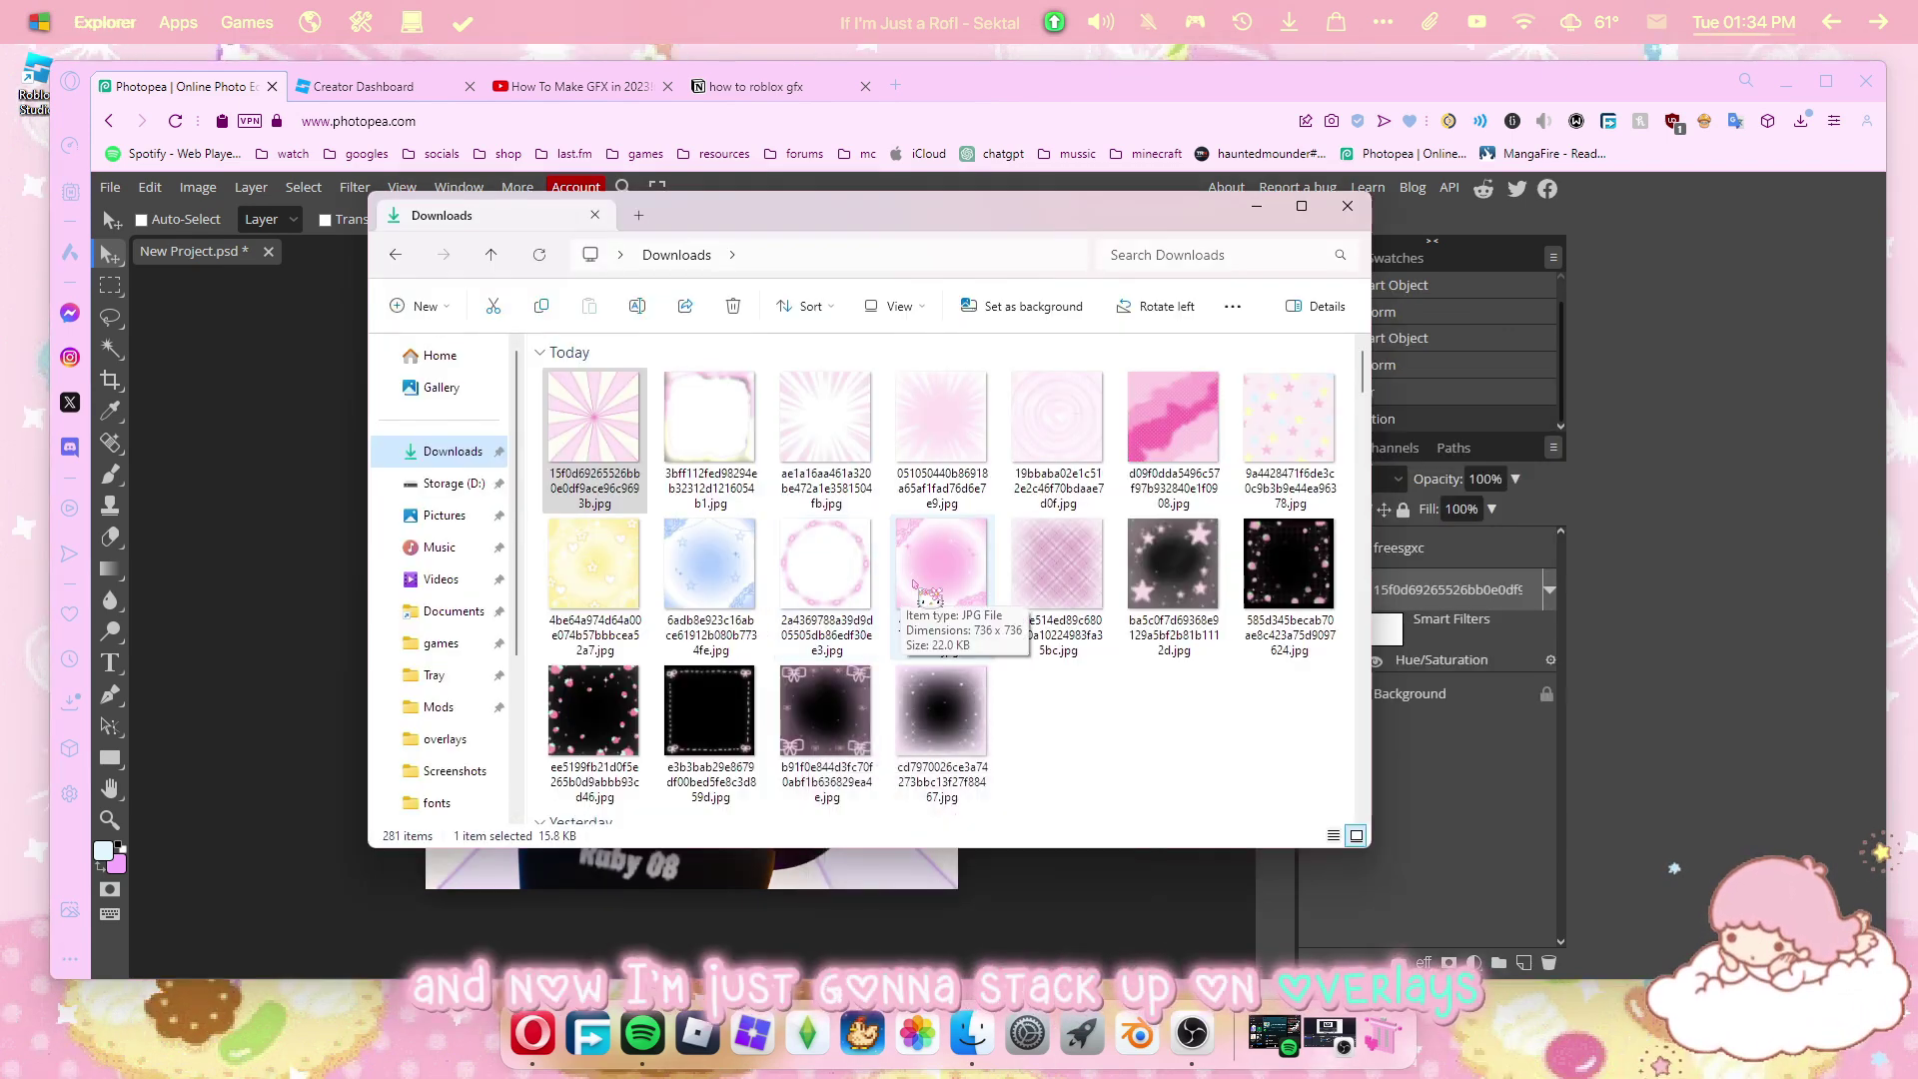
# Place the purple star image from Downloads beneath the avatar, scale it to about 166% and set its blend mode to Multiply.
pyautogui.scroll(-5, 1038, 708)
pyautogui.moveTo(1037, 707); pyautogui.dragTo(802, 711)
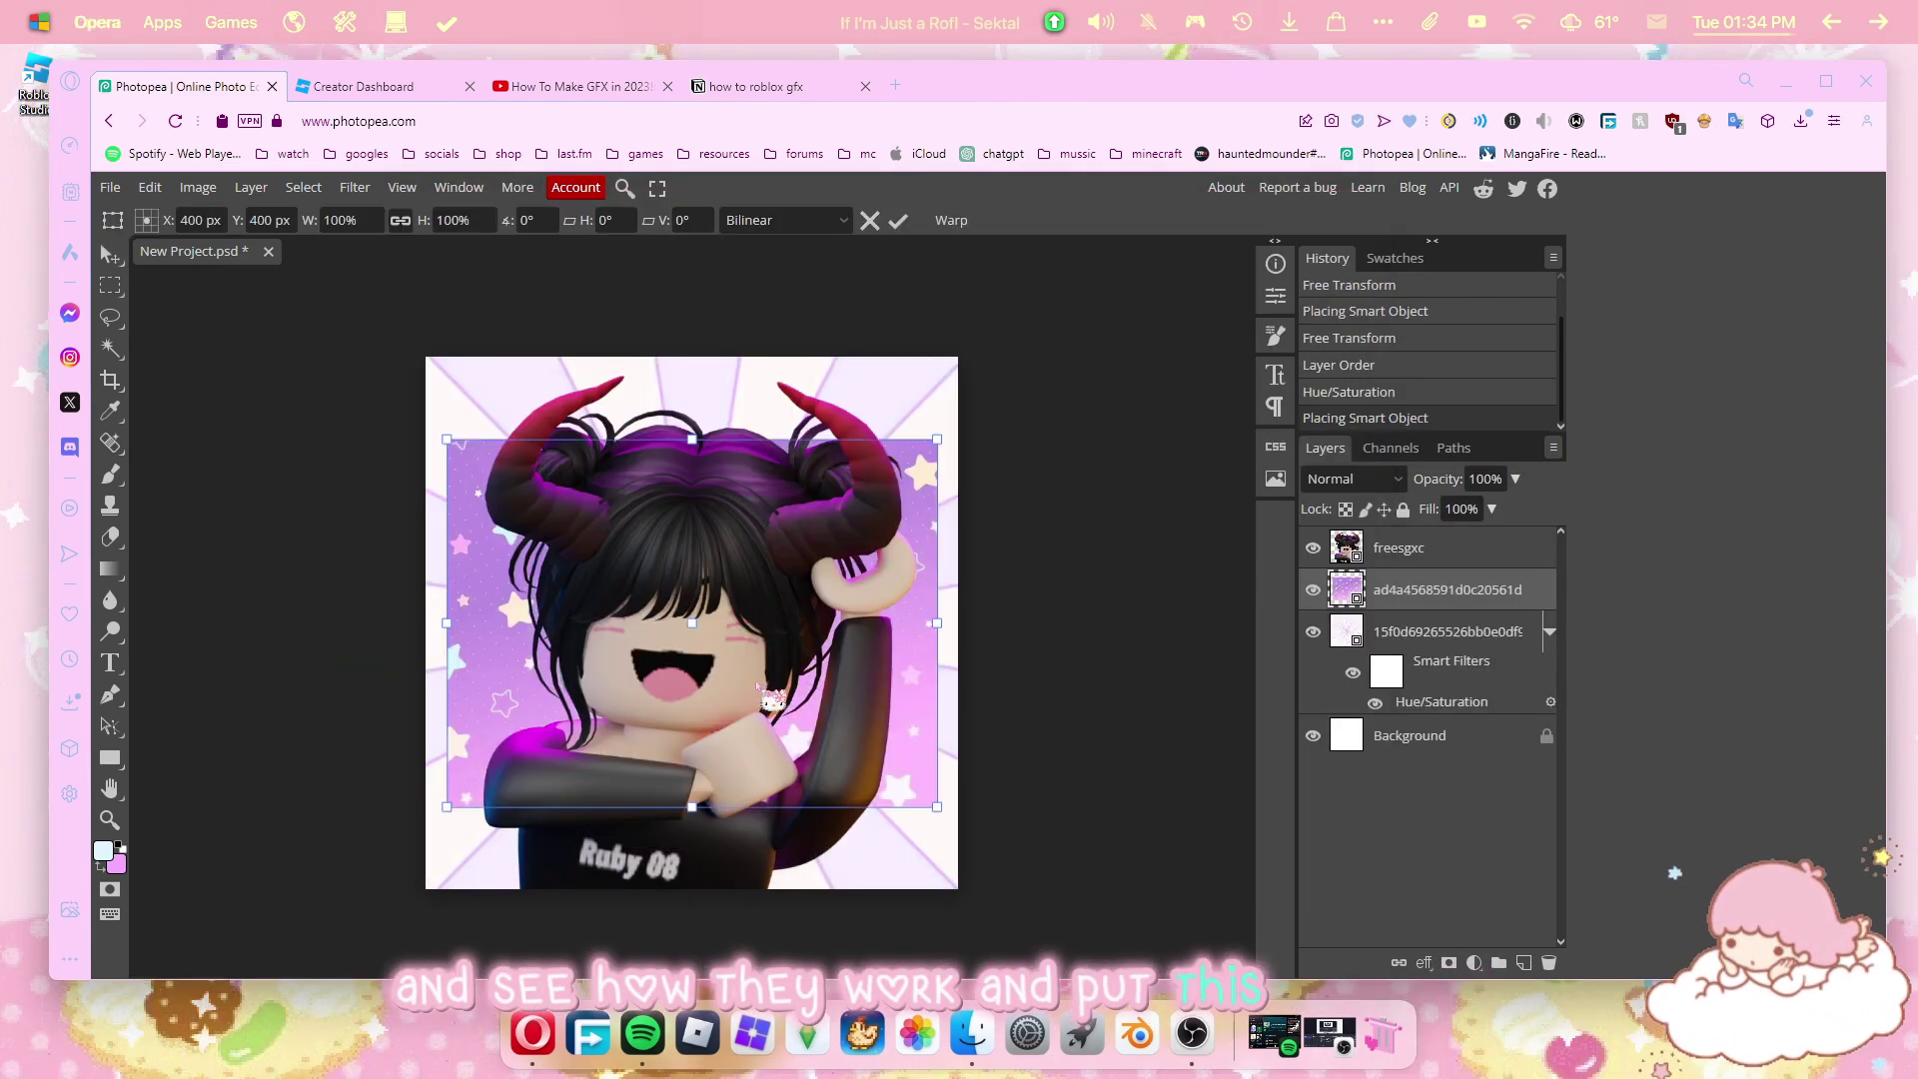
pyautogui.moveTo(905, 767); pyautogui.dragTo(1153, 923)
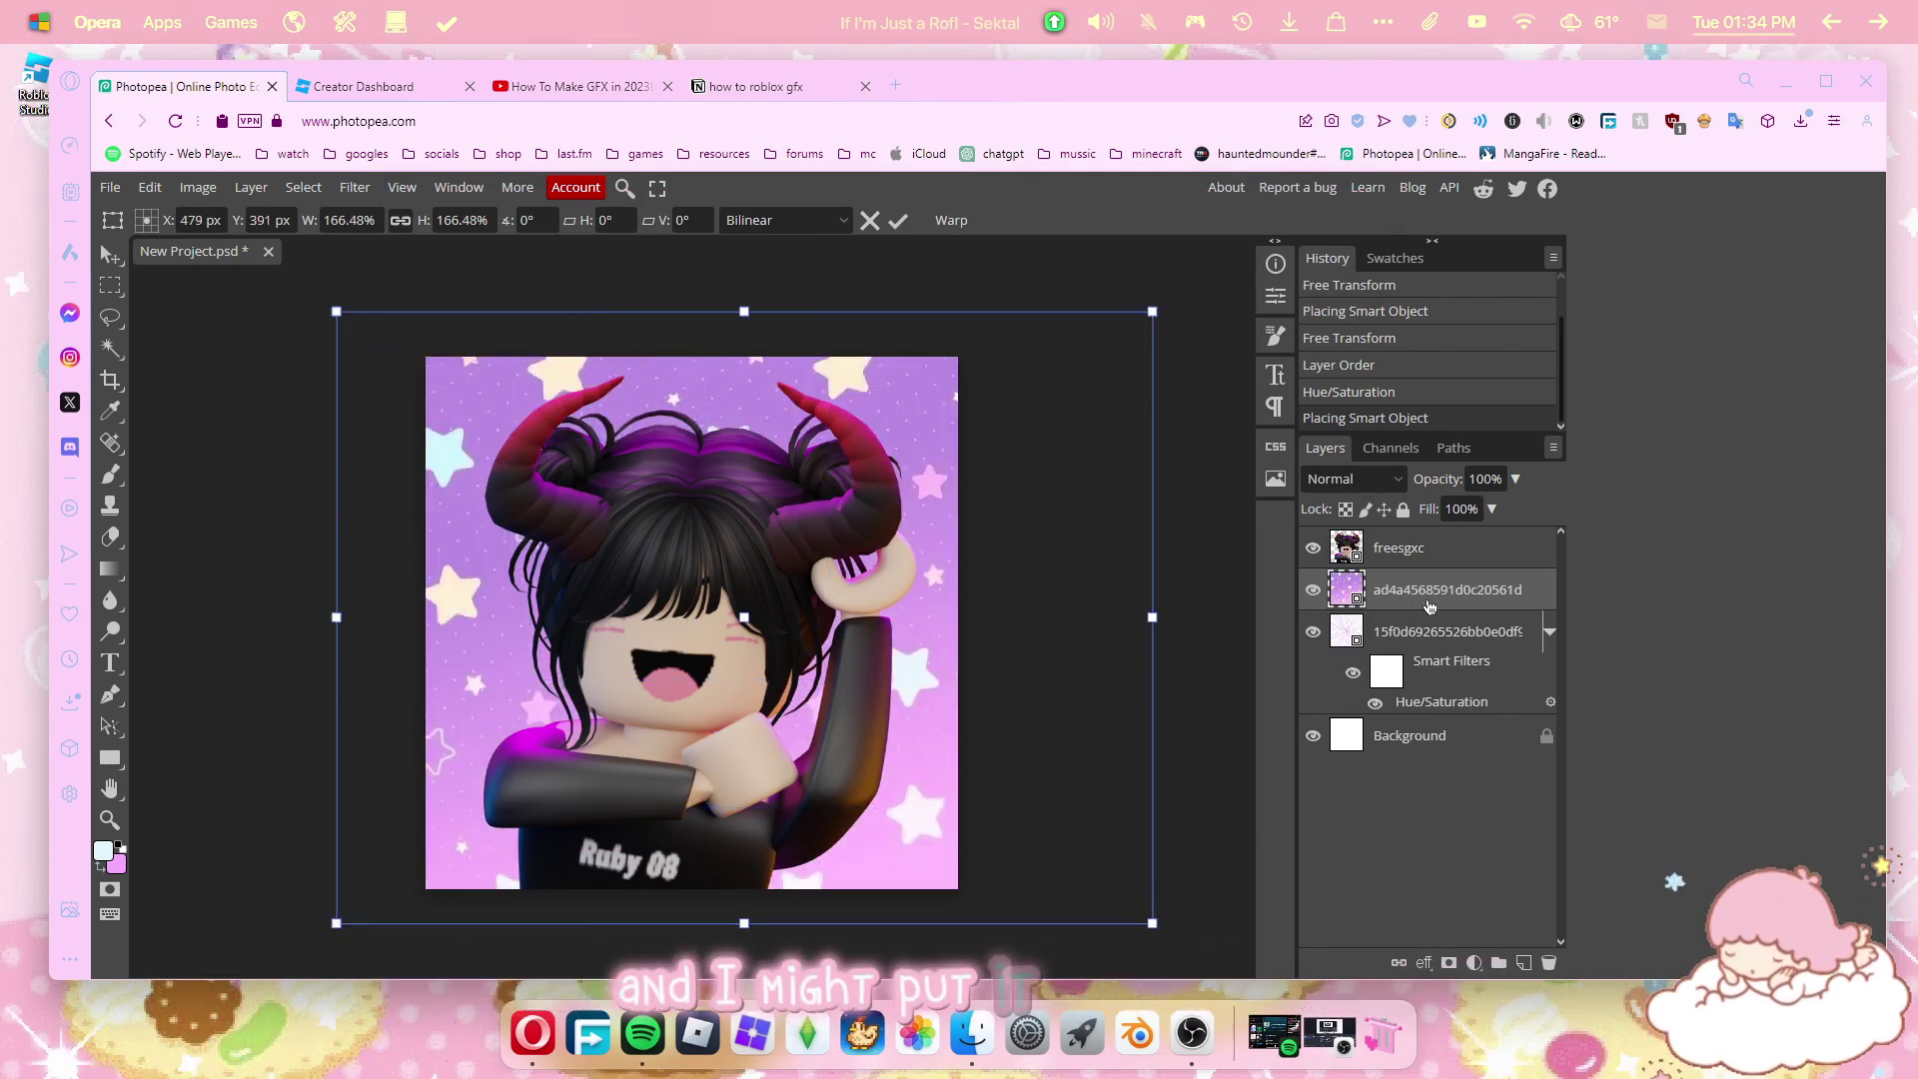
pyautogui.click(1398, 487)
pyautogui.click(1342, 574)
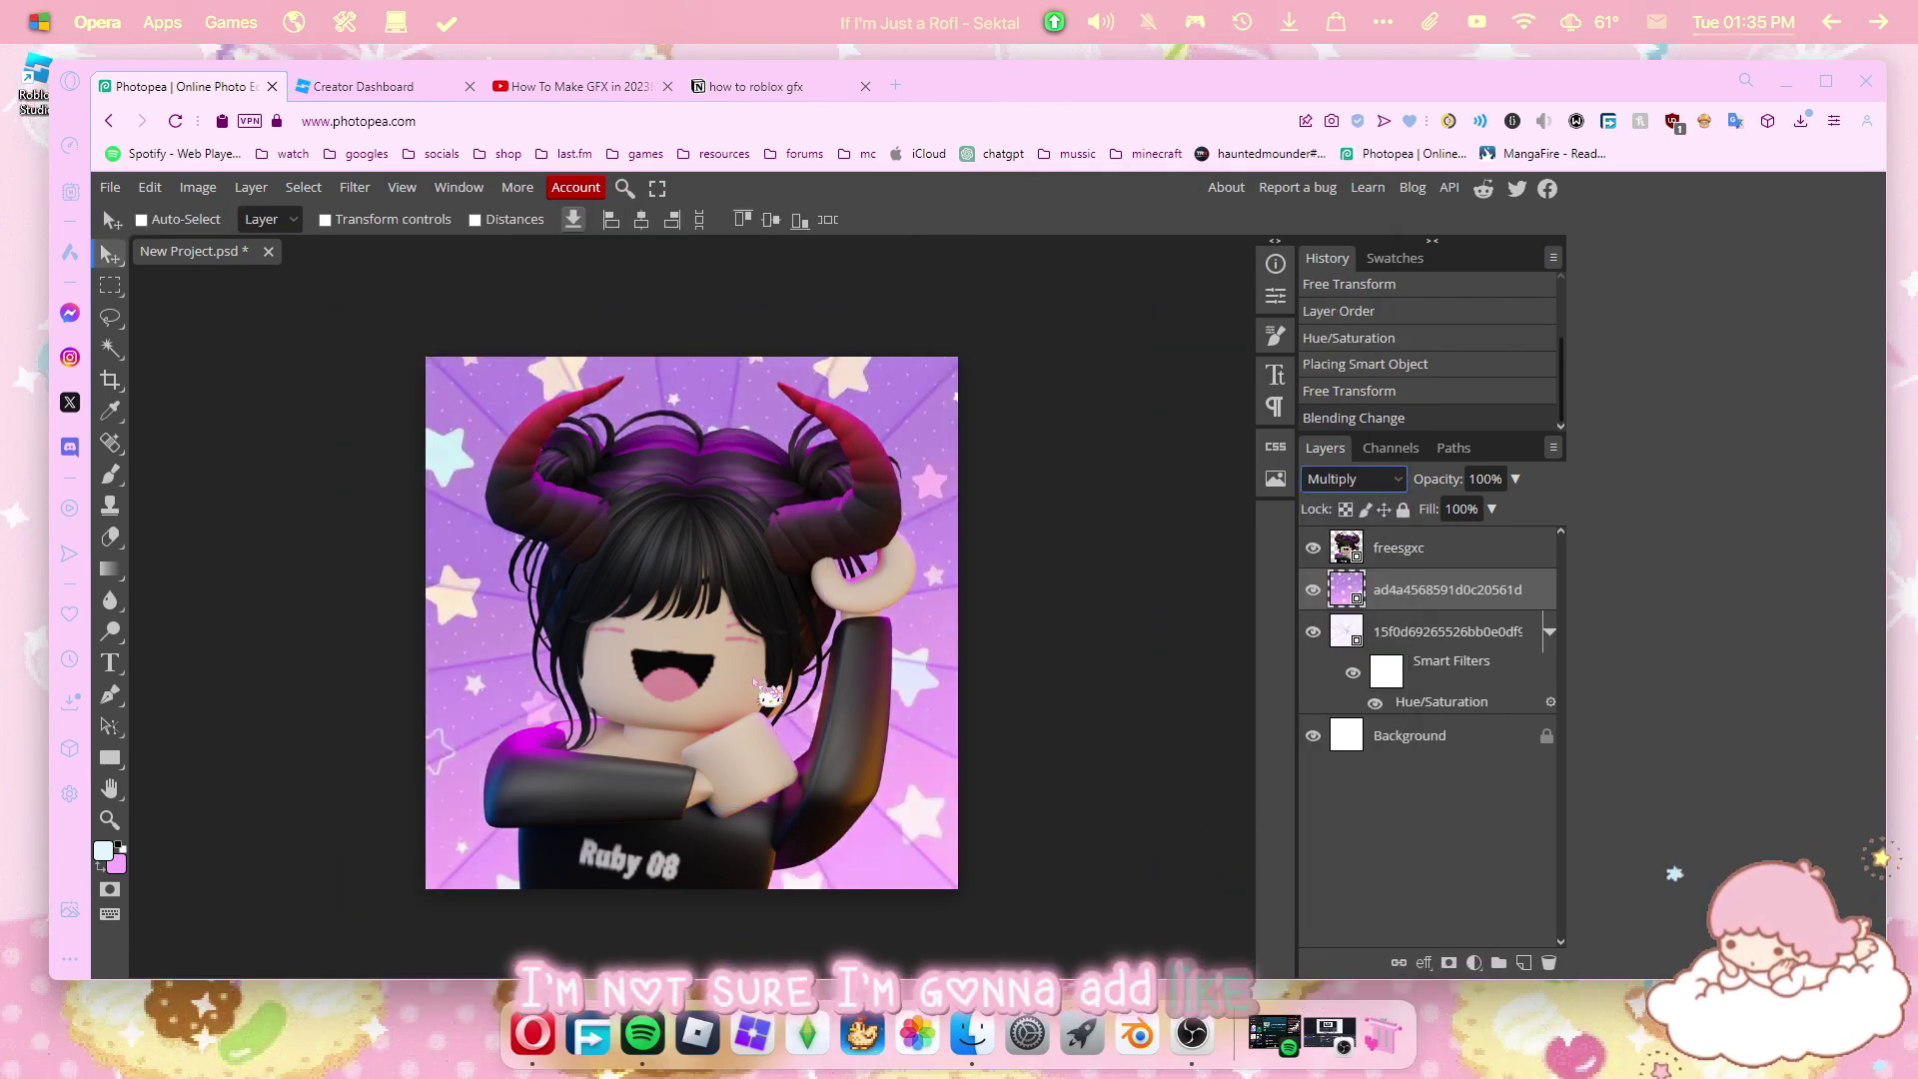
# Add the grey sparkle swirl overlay directly beneath the avatar layer, enlarged to cover the canvas and blended with Screen.
pyautogui.moveTo(942, 459); pyautogui.dragTo(475, 540)
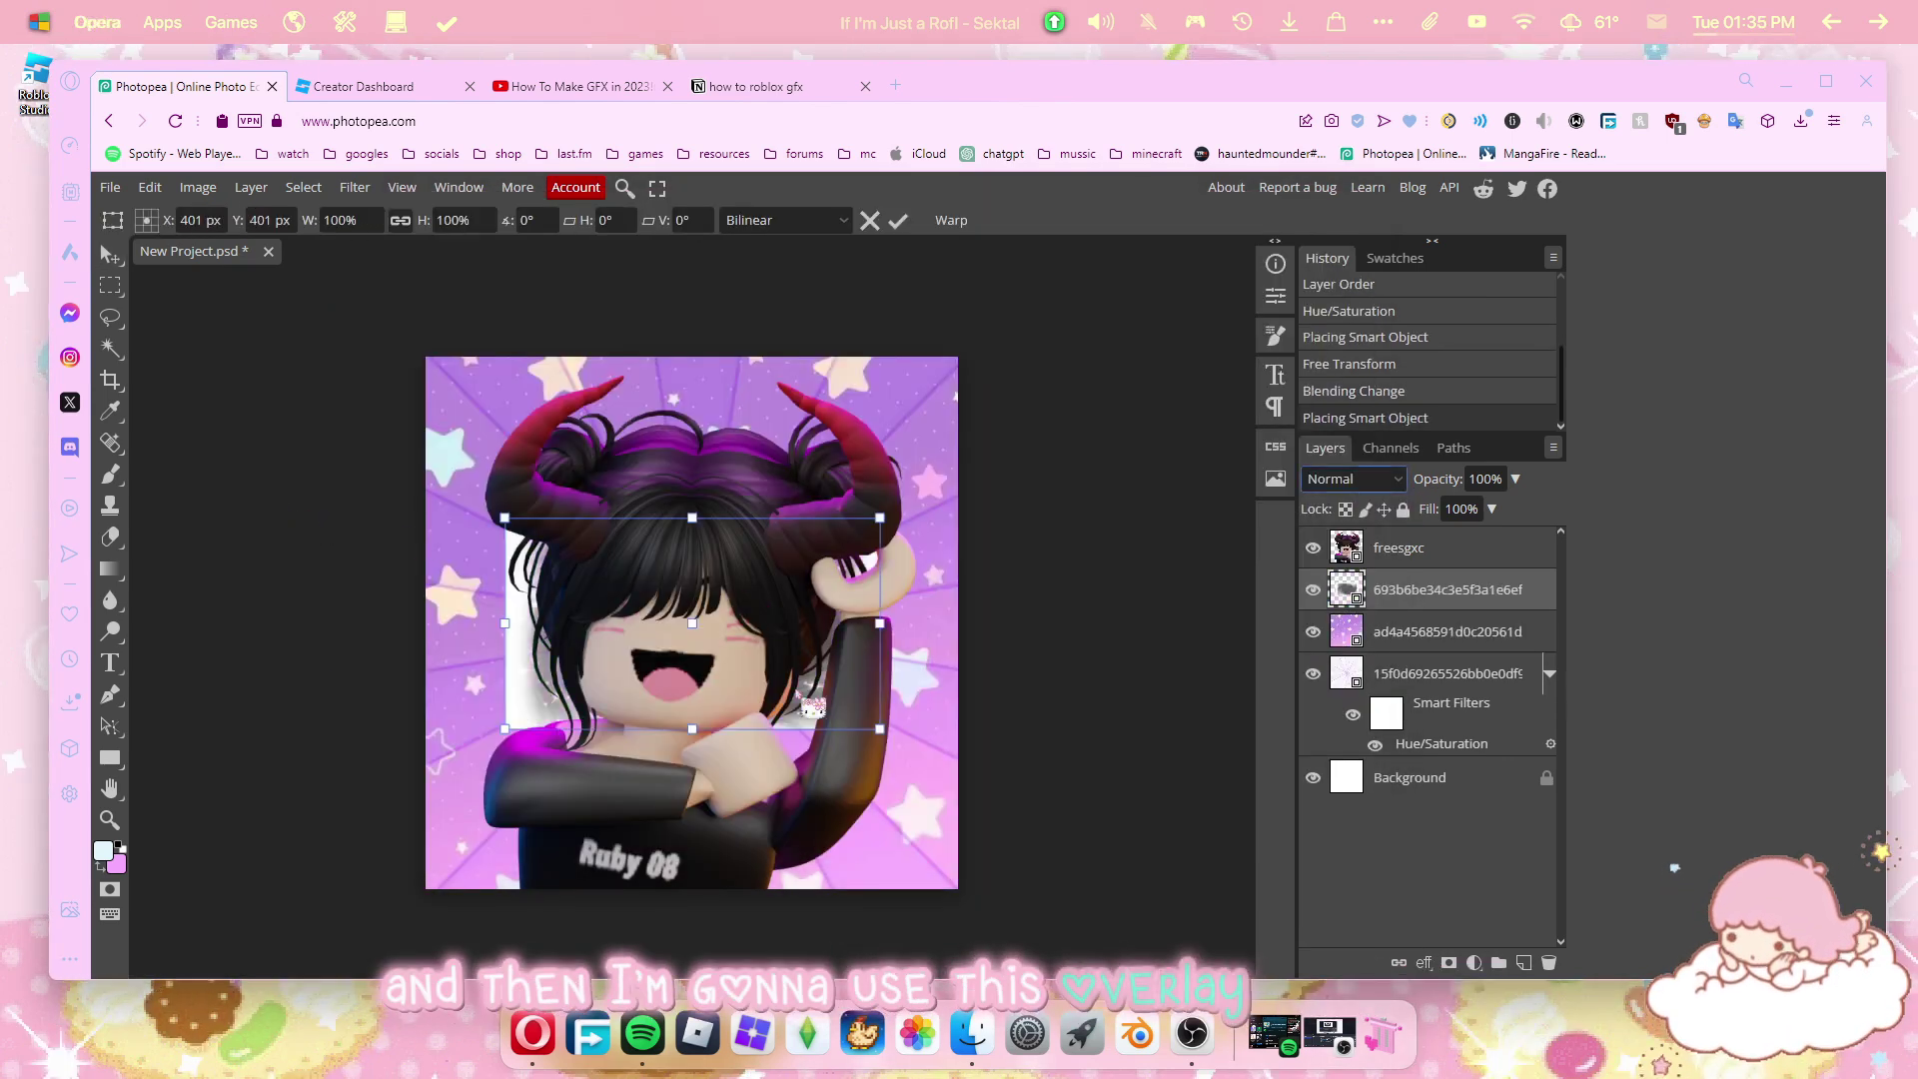
pyautogui.moveTo(1374, 590); pyautogui.dragTo(1369, 537)
pyautogui.moveTo(751, 647); pyautogui.dragTo(636, 476)
pyautogui.click(149, 188)
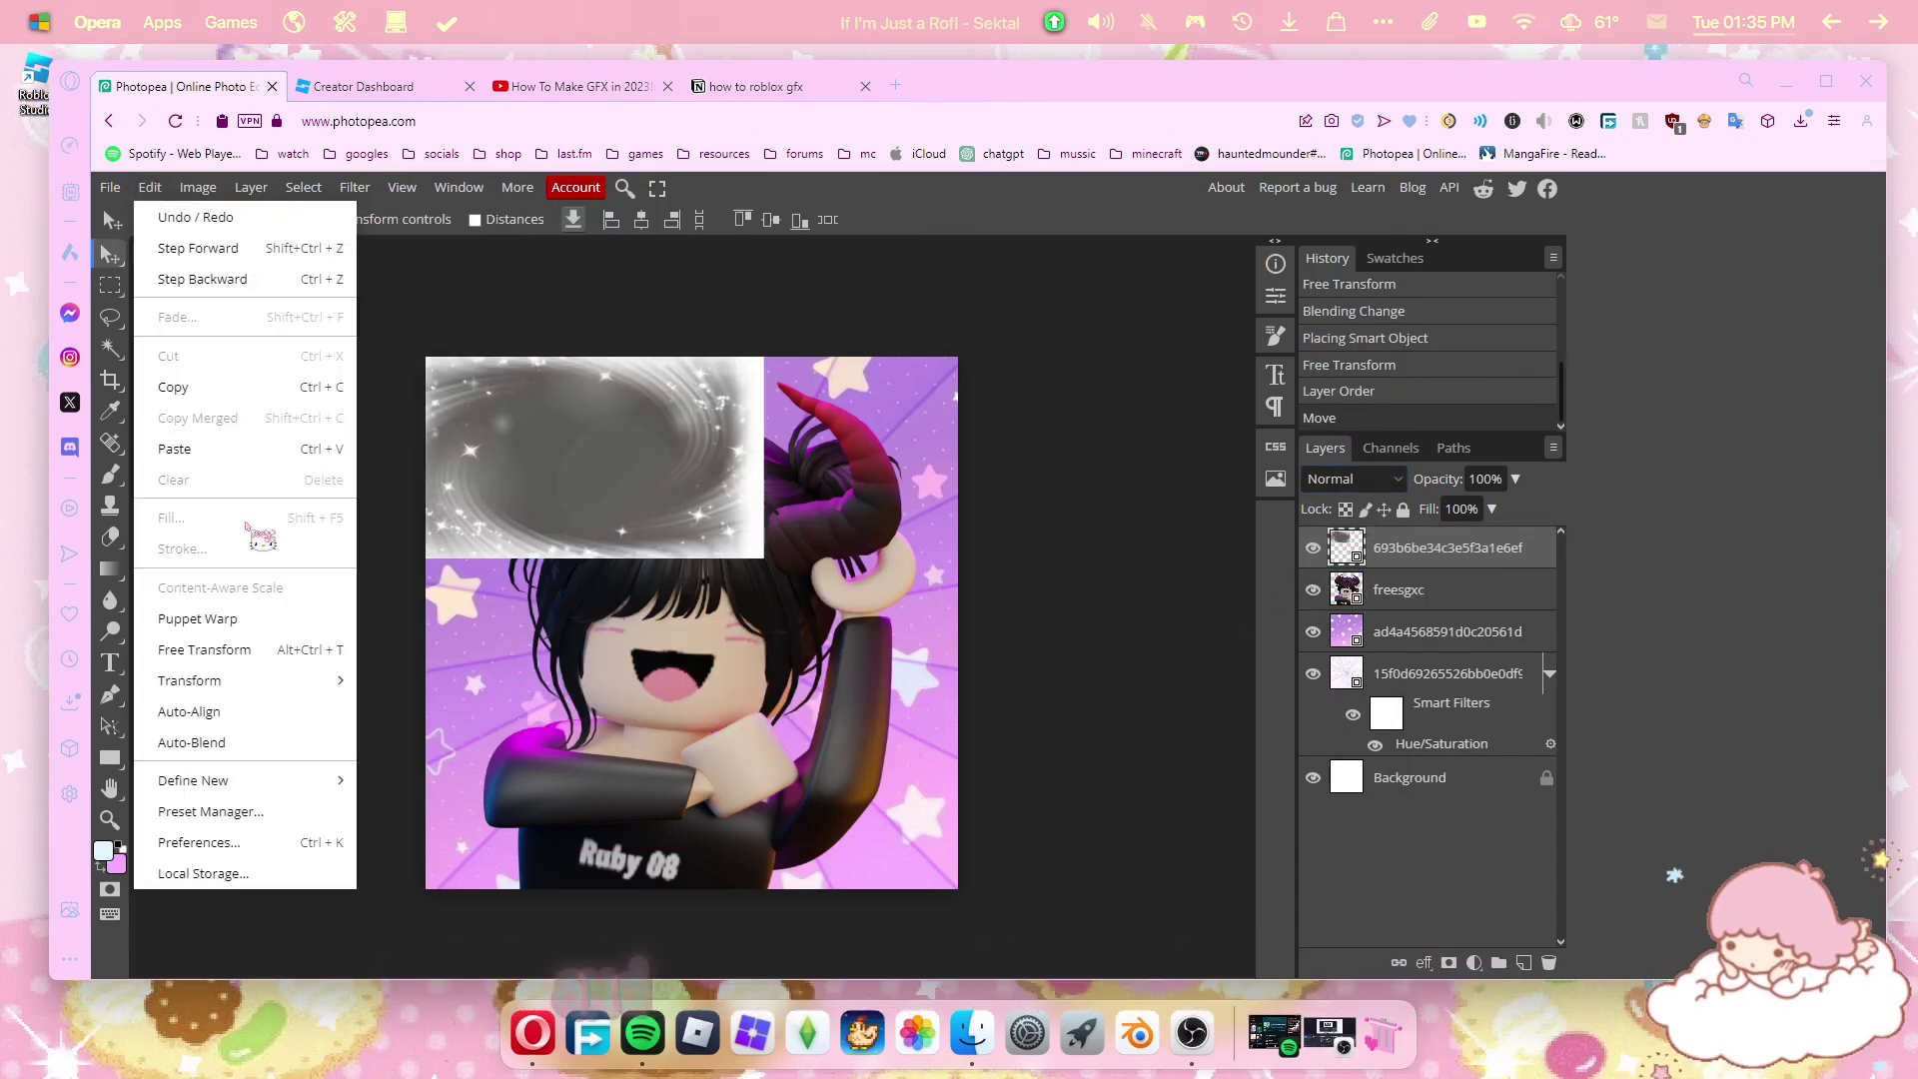
pyautogui.click(264, 647)
pyautogui.moveTo(764, 559); pyautogui.dragTo(1368, 898)
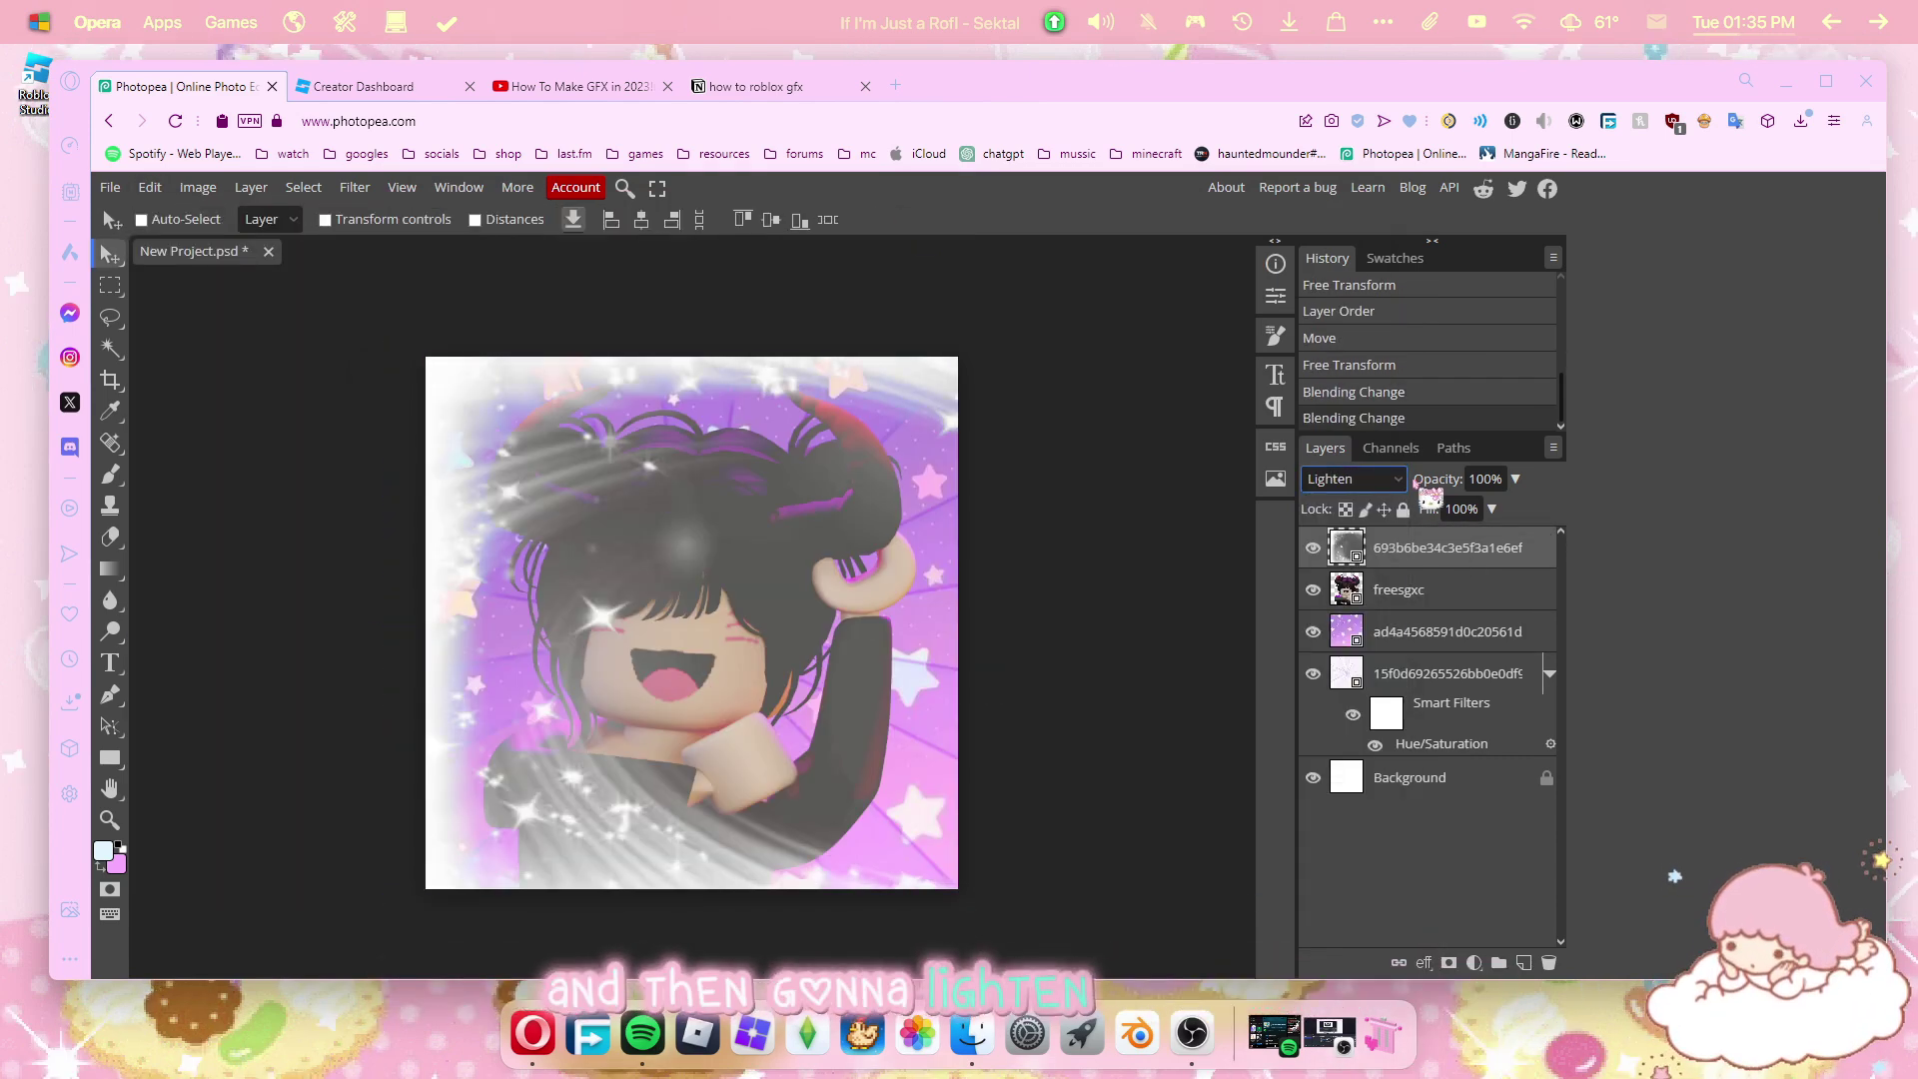
pyautogui.press('Down')
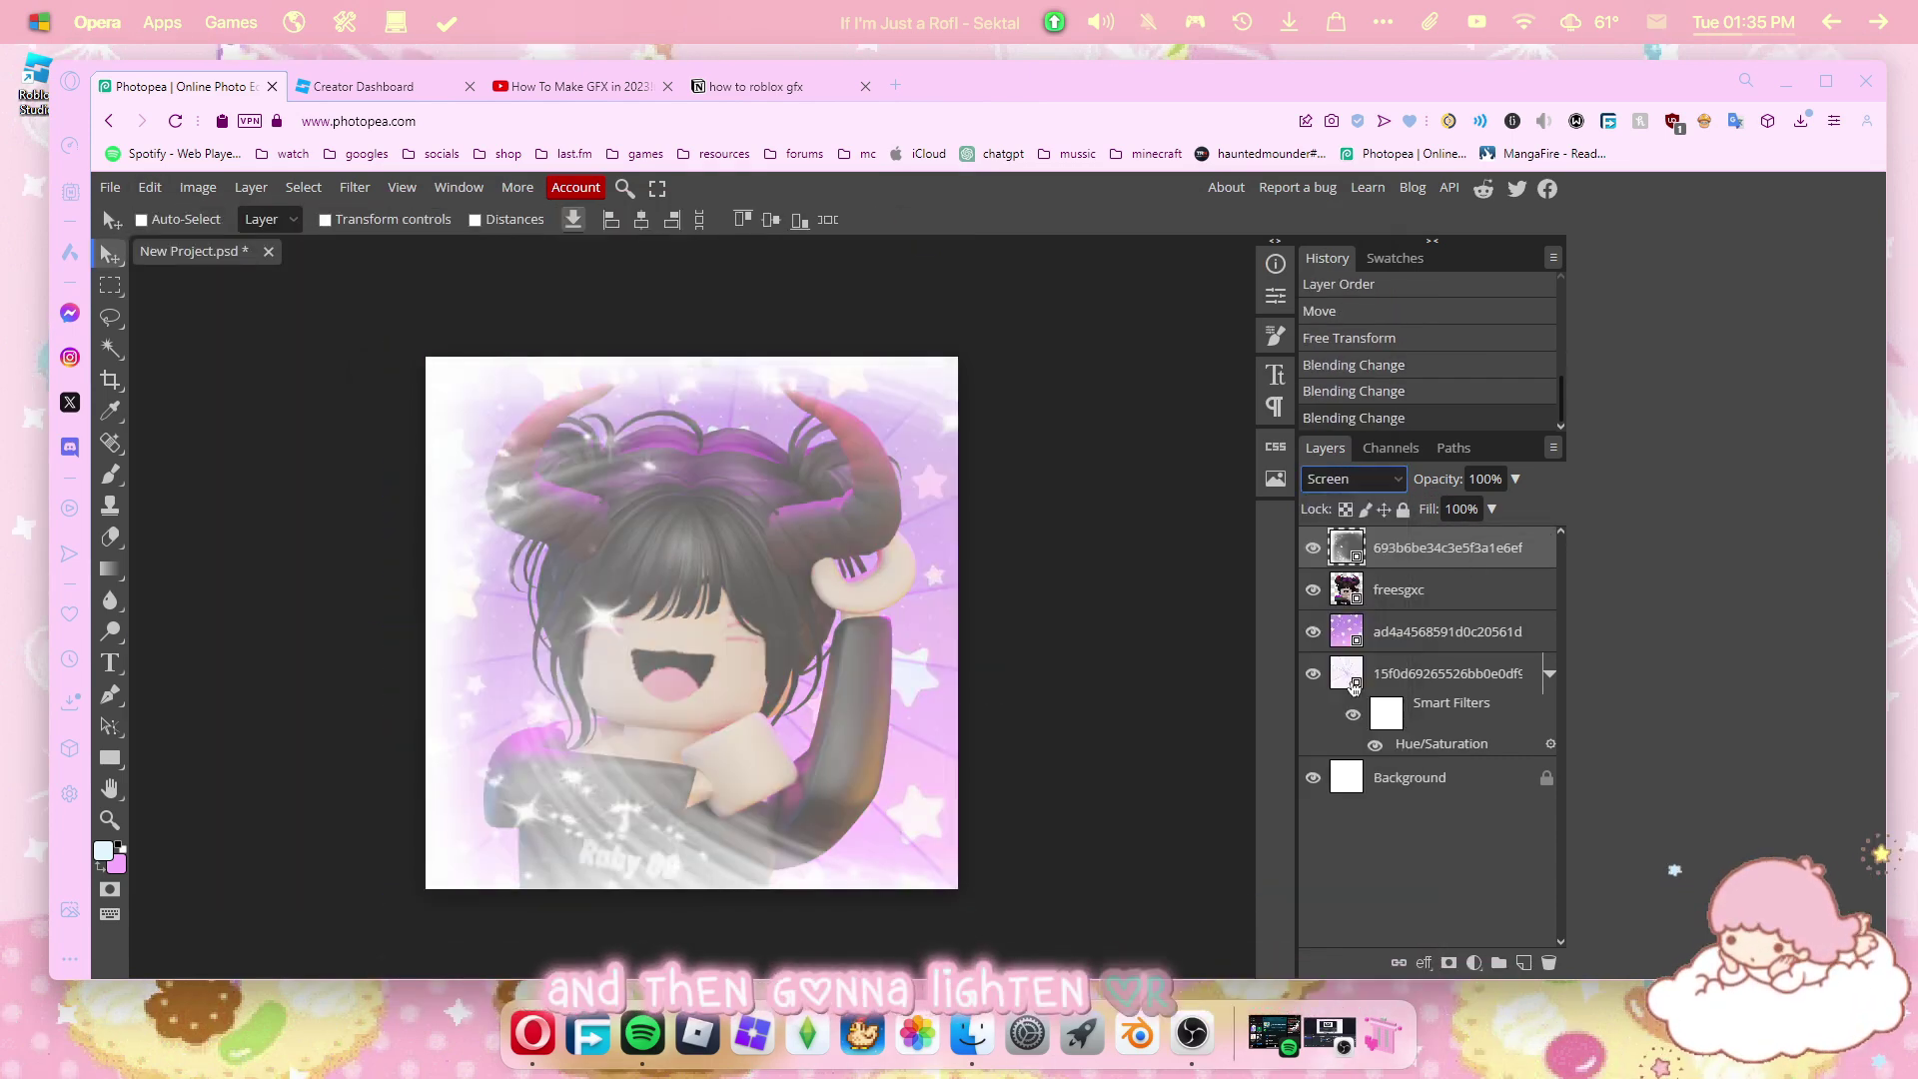
pyautogui.moveTo(1407, 553); pyautogui.dragTo(1400, 595)
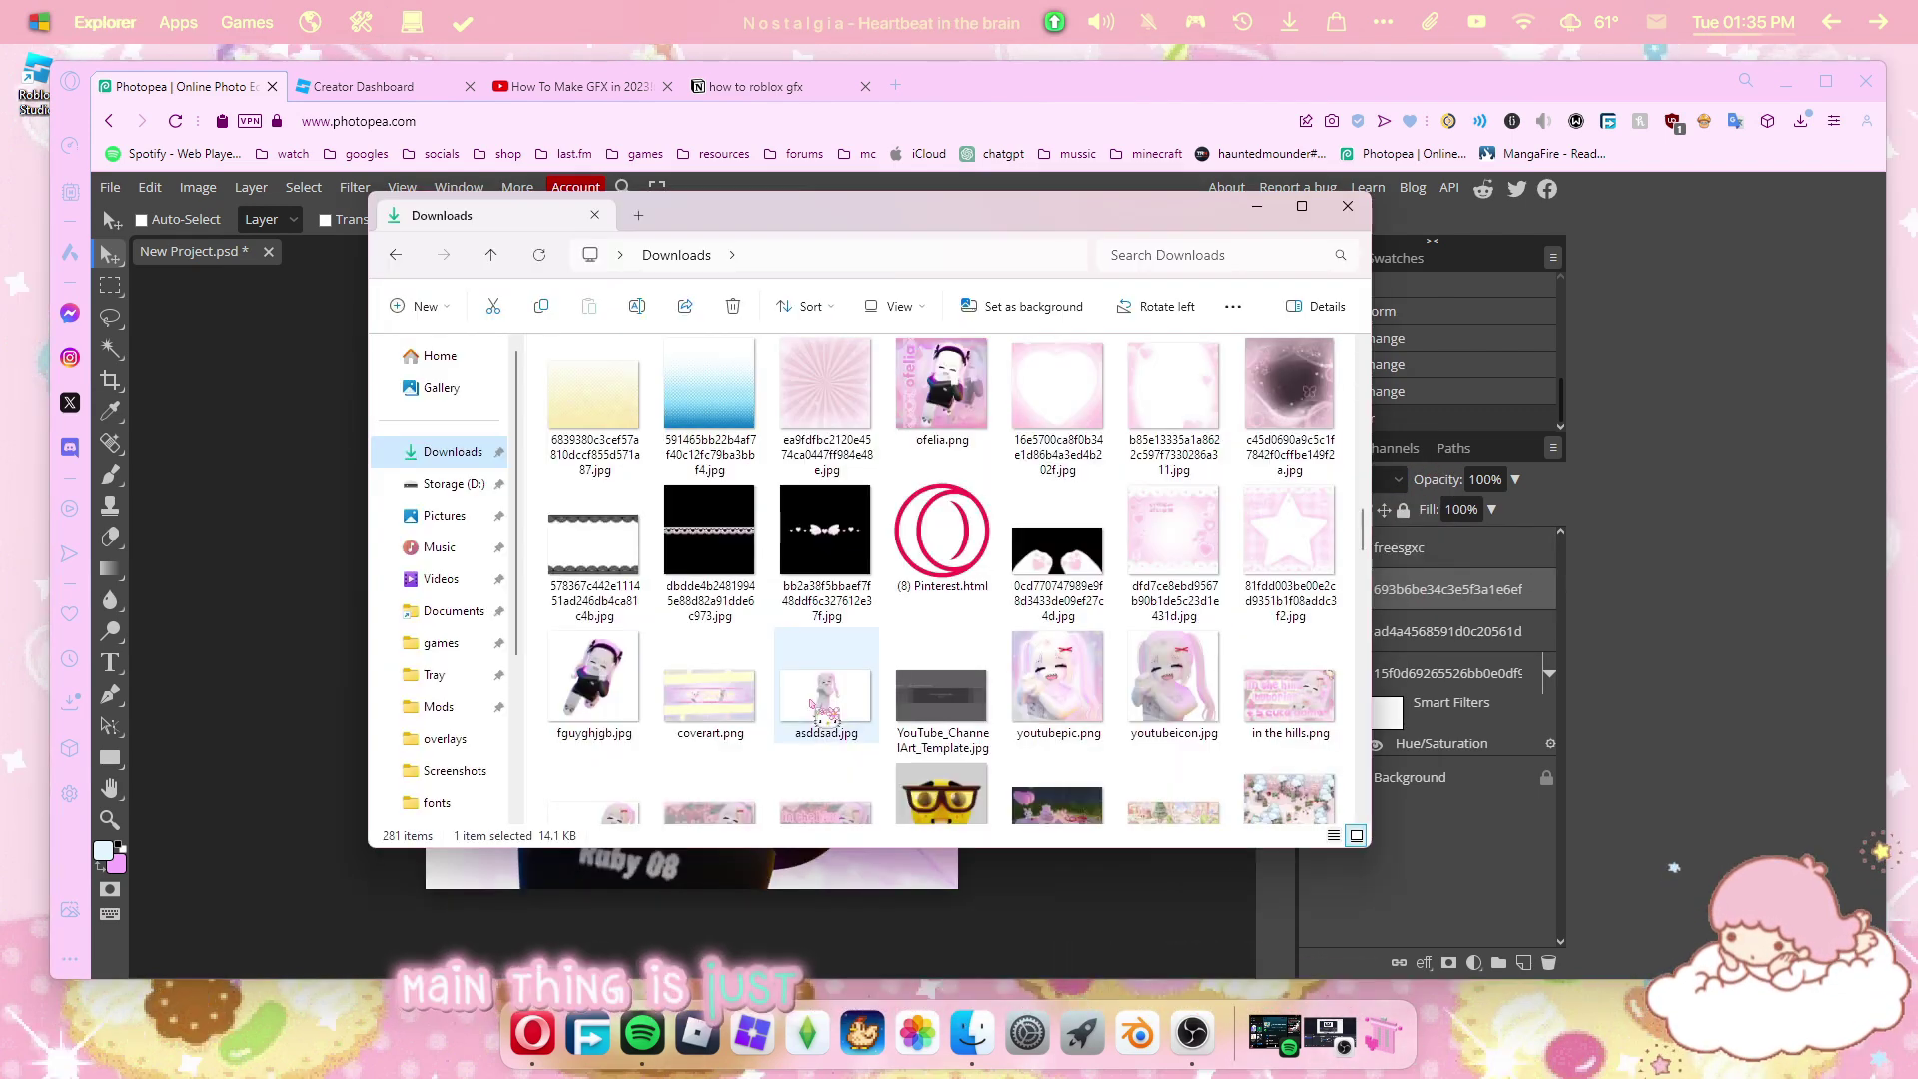
# Add the dark bow overlay from Downloads above the avatar with Screen blending, scaled to about 205%.
pyautogui.scroll(3, 817, 707)
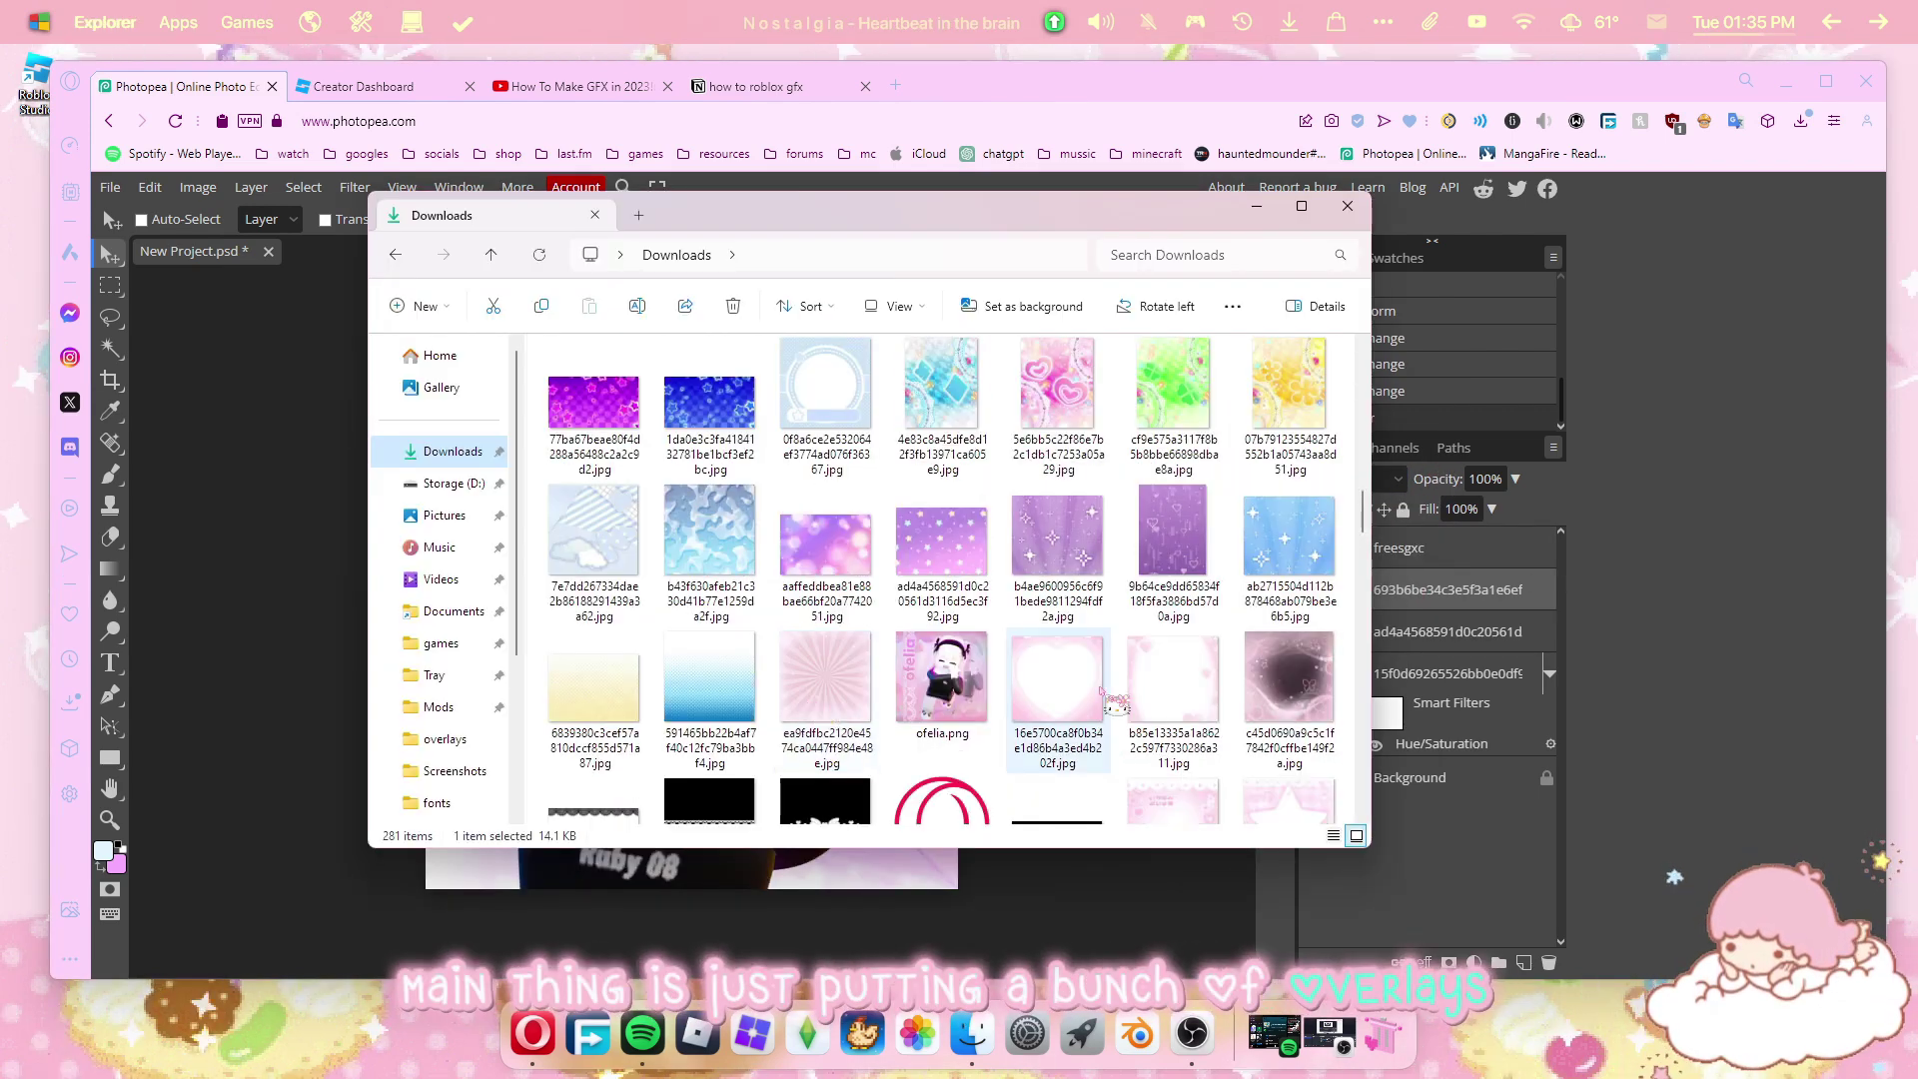
pyautogui.moveTo(1289, 679); pyautogui.dragTo(321, 663)
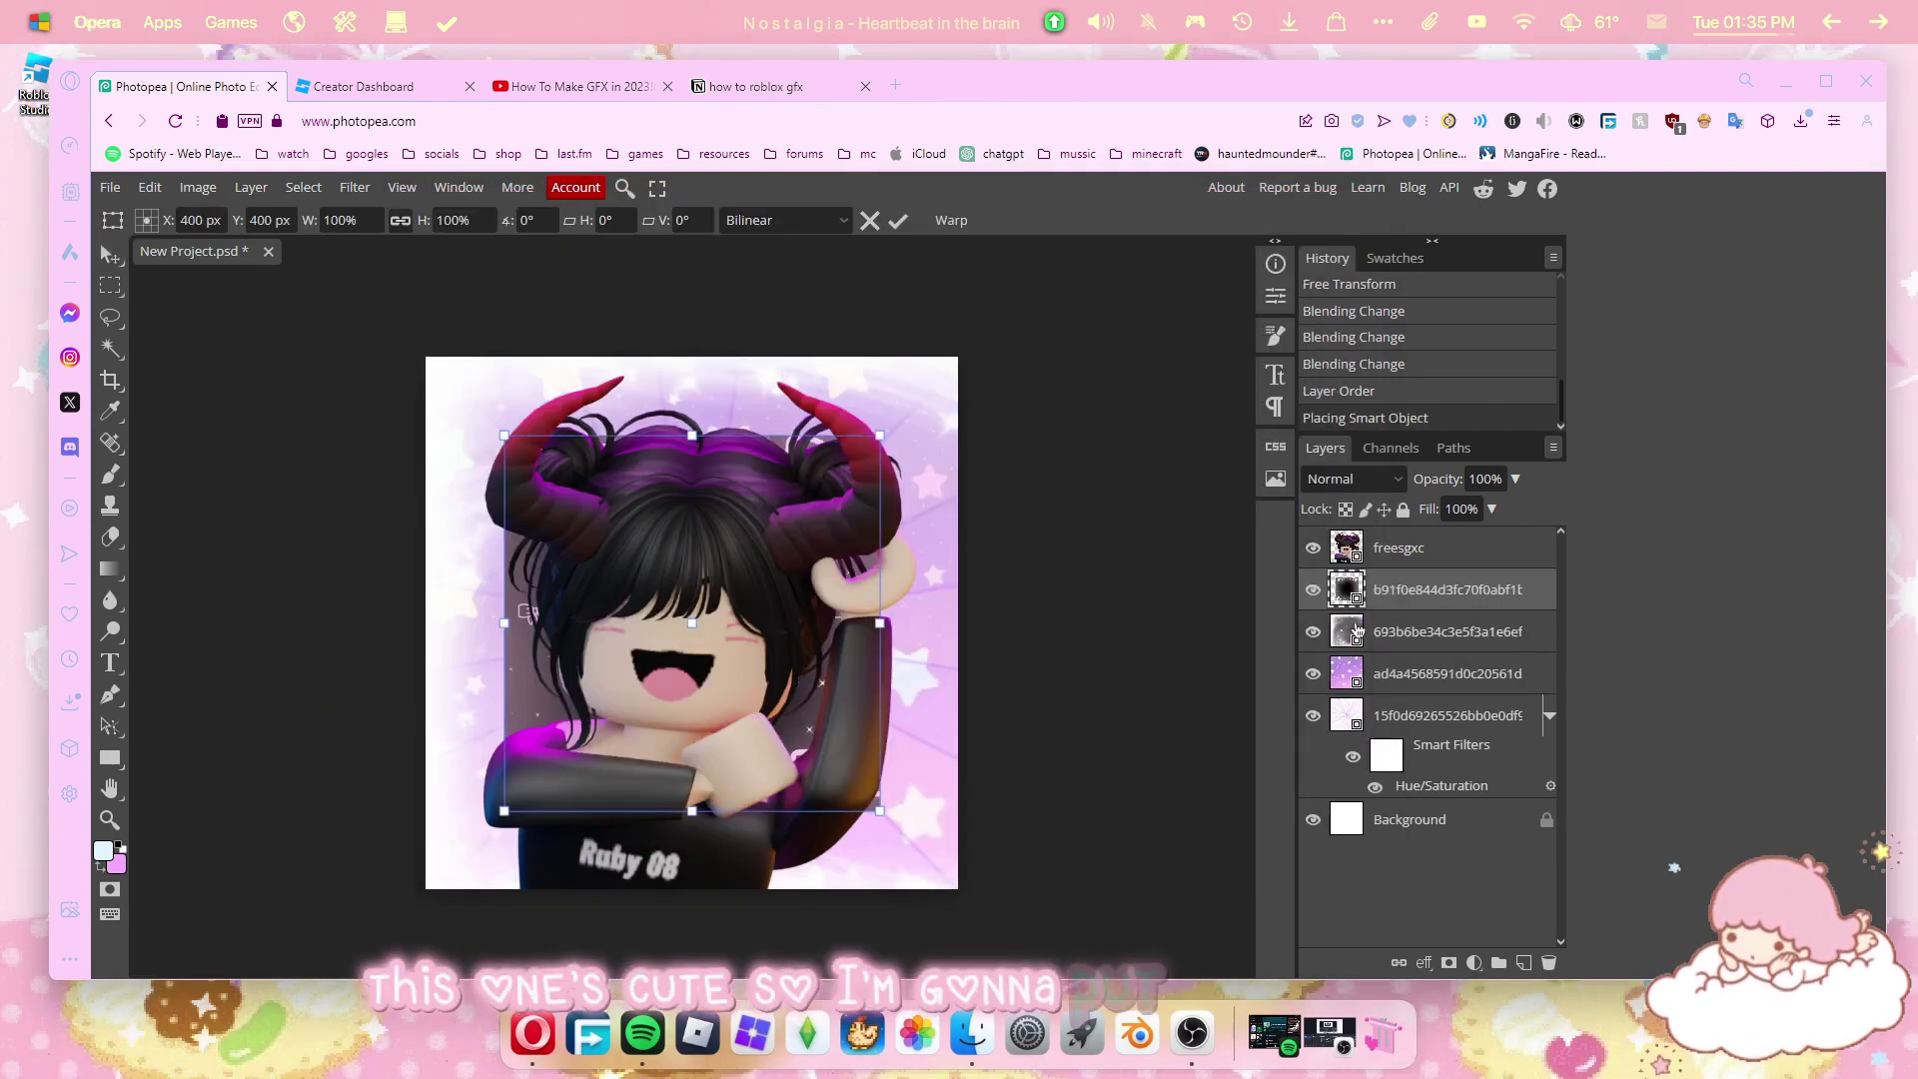
pyautogui.moveTo(664, 651); pyautogui.dragTo(640, 615)
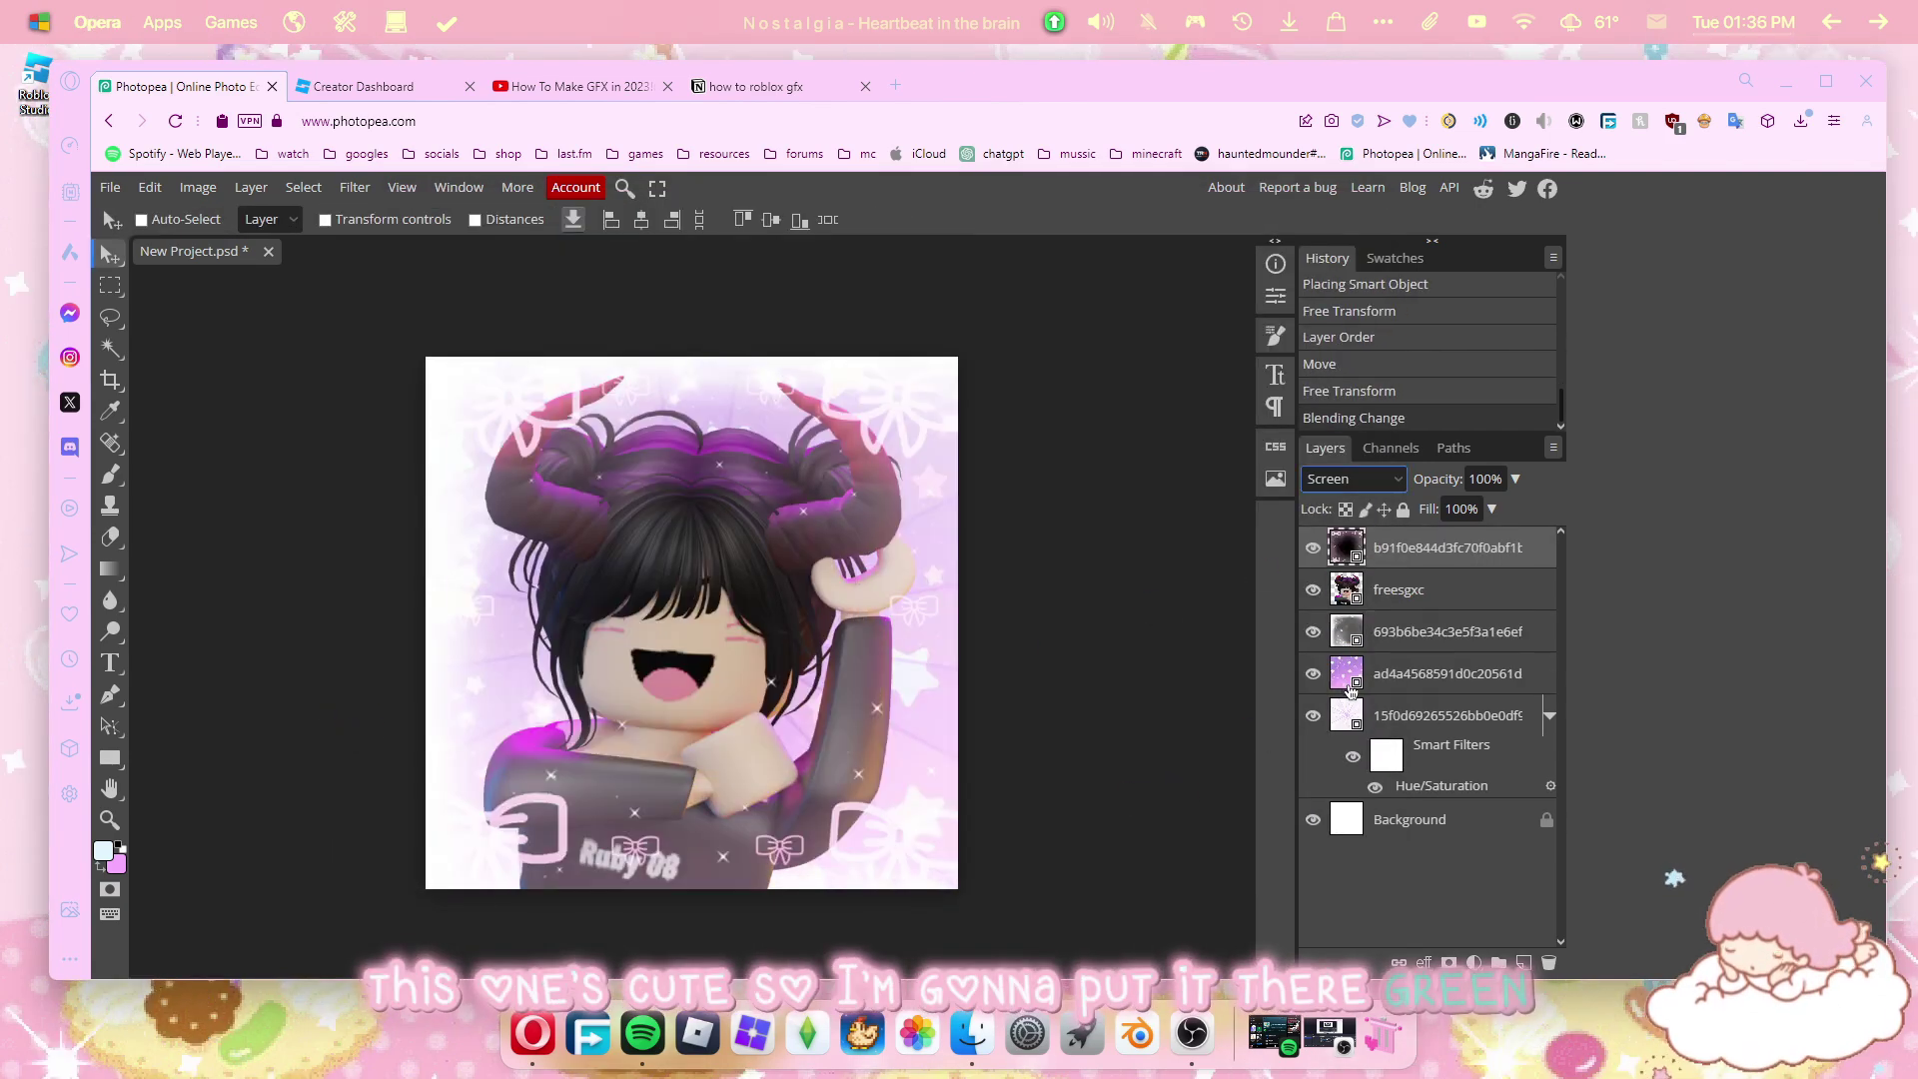
pyautogui.click(154, 190)
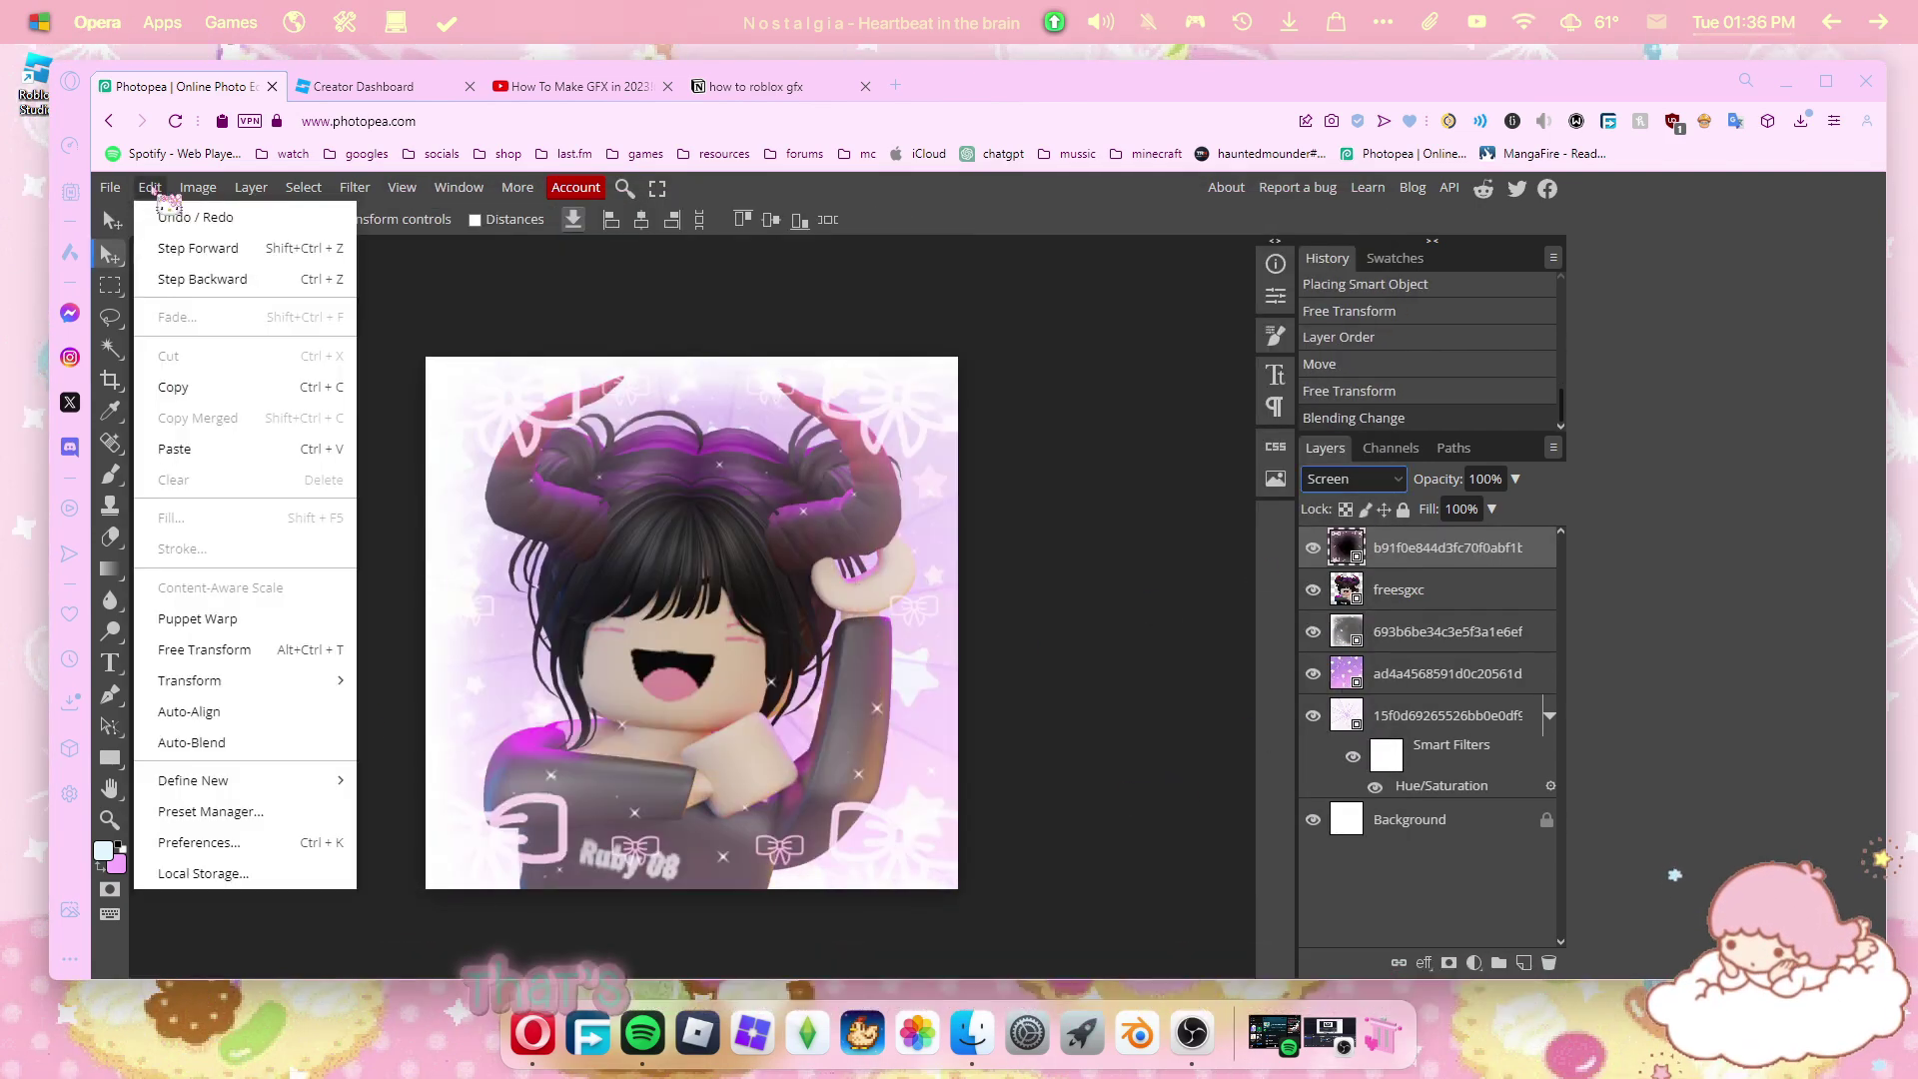
pyautogui.click(204, 649)
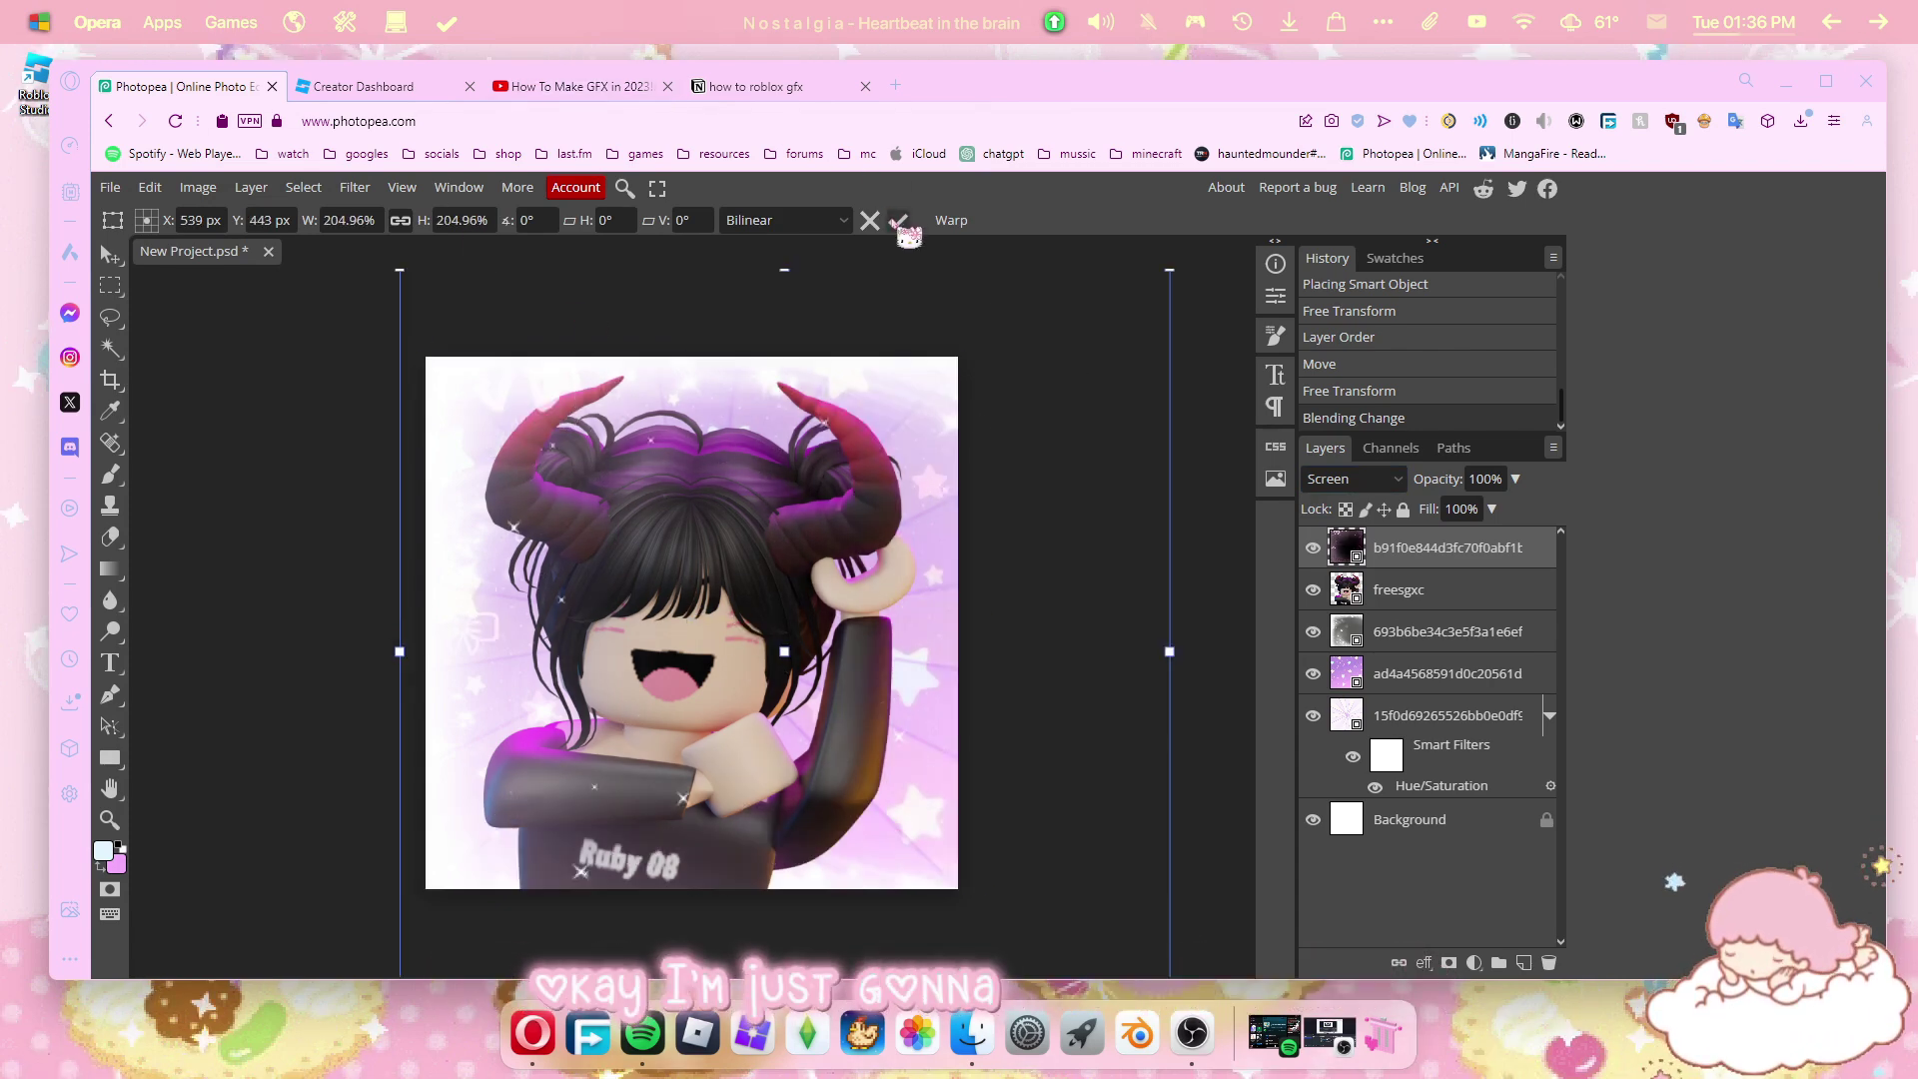
pyautogui.click(899, 222)
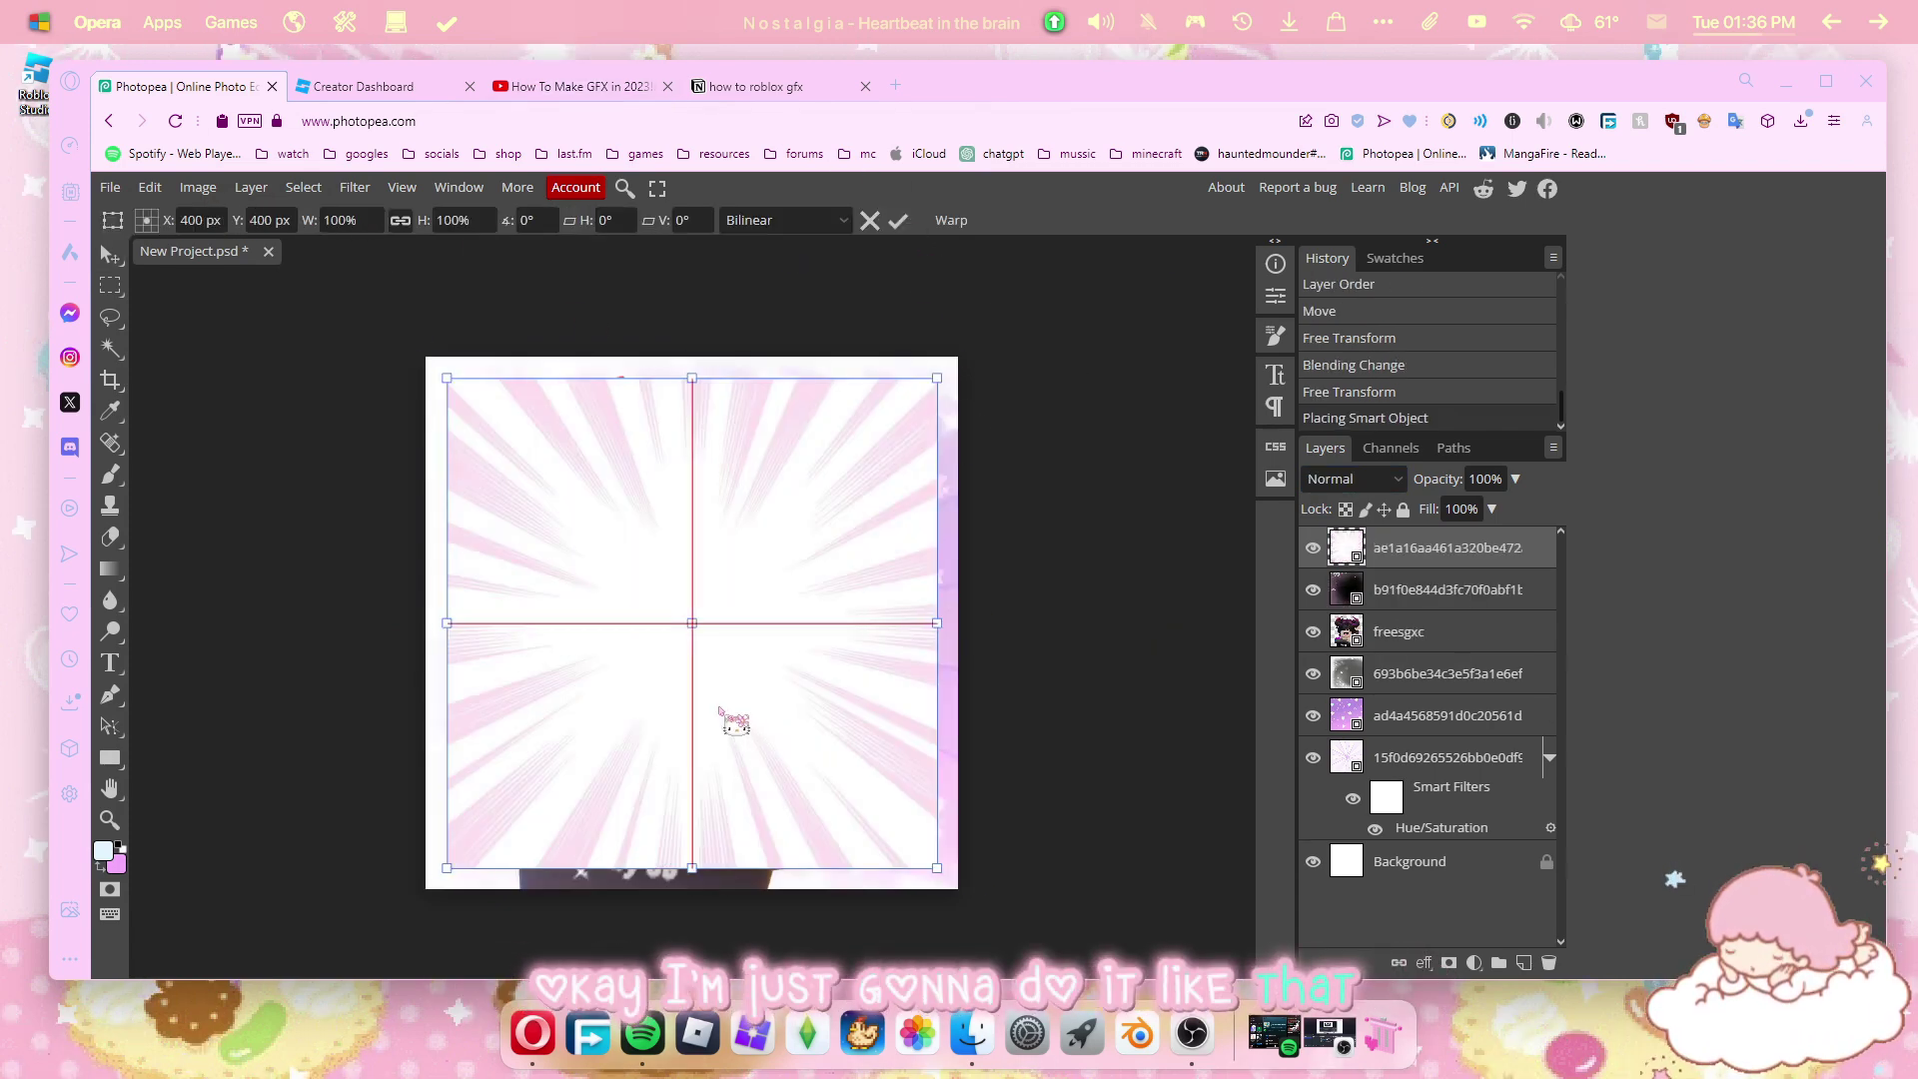
# Fit the pink-and-white burst overlay over the canvas as the uppermost layer and set its blend mode to Darken.
pyautogui.moveTo(719, 711); pyautogui.dragTo(703, 689)
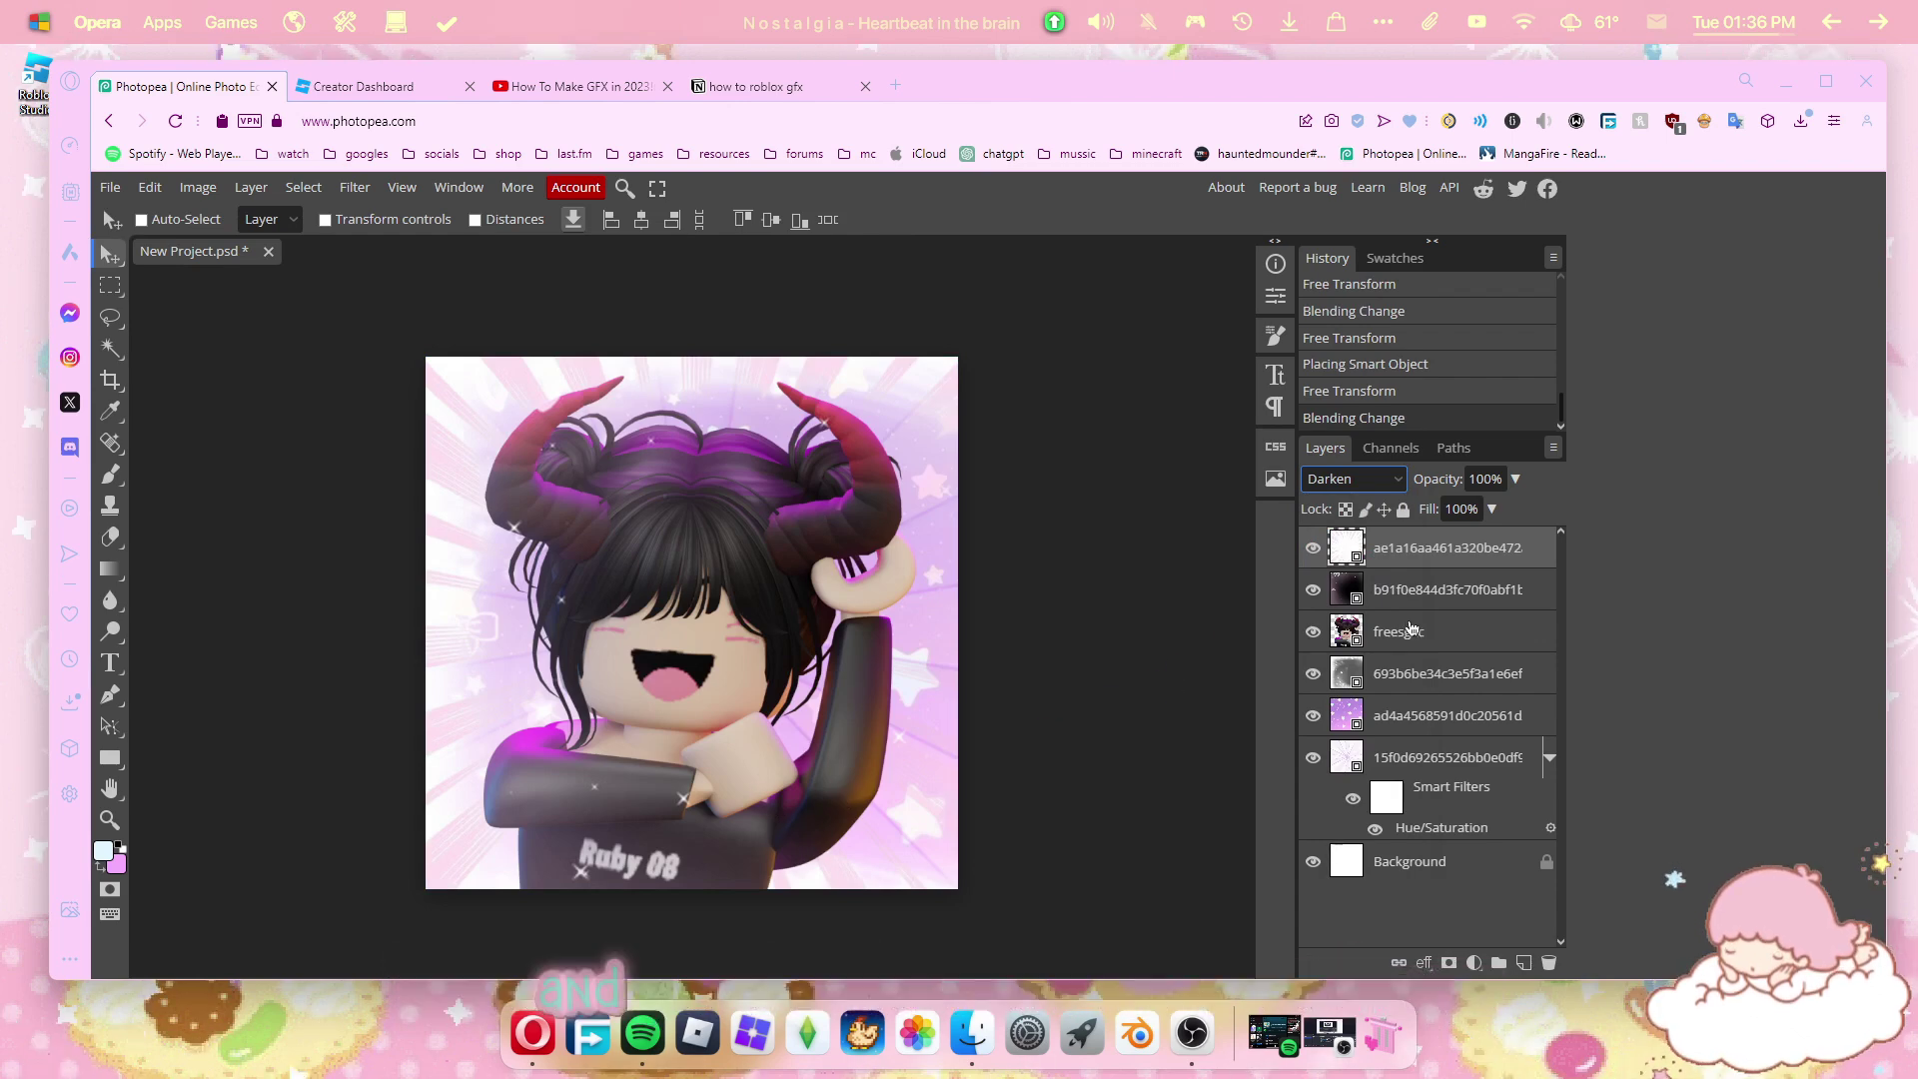
# Open the freesgxc layer's blending options and enable Bevel and Emboss with a depth of 390%.
pyautogui.click(1404, 629)
pyautogui.rightClick(1366, 645)
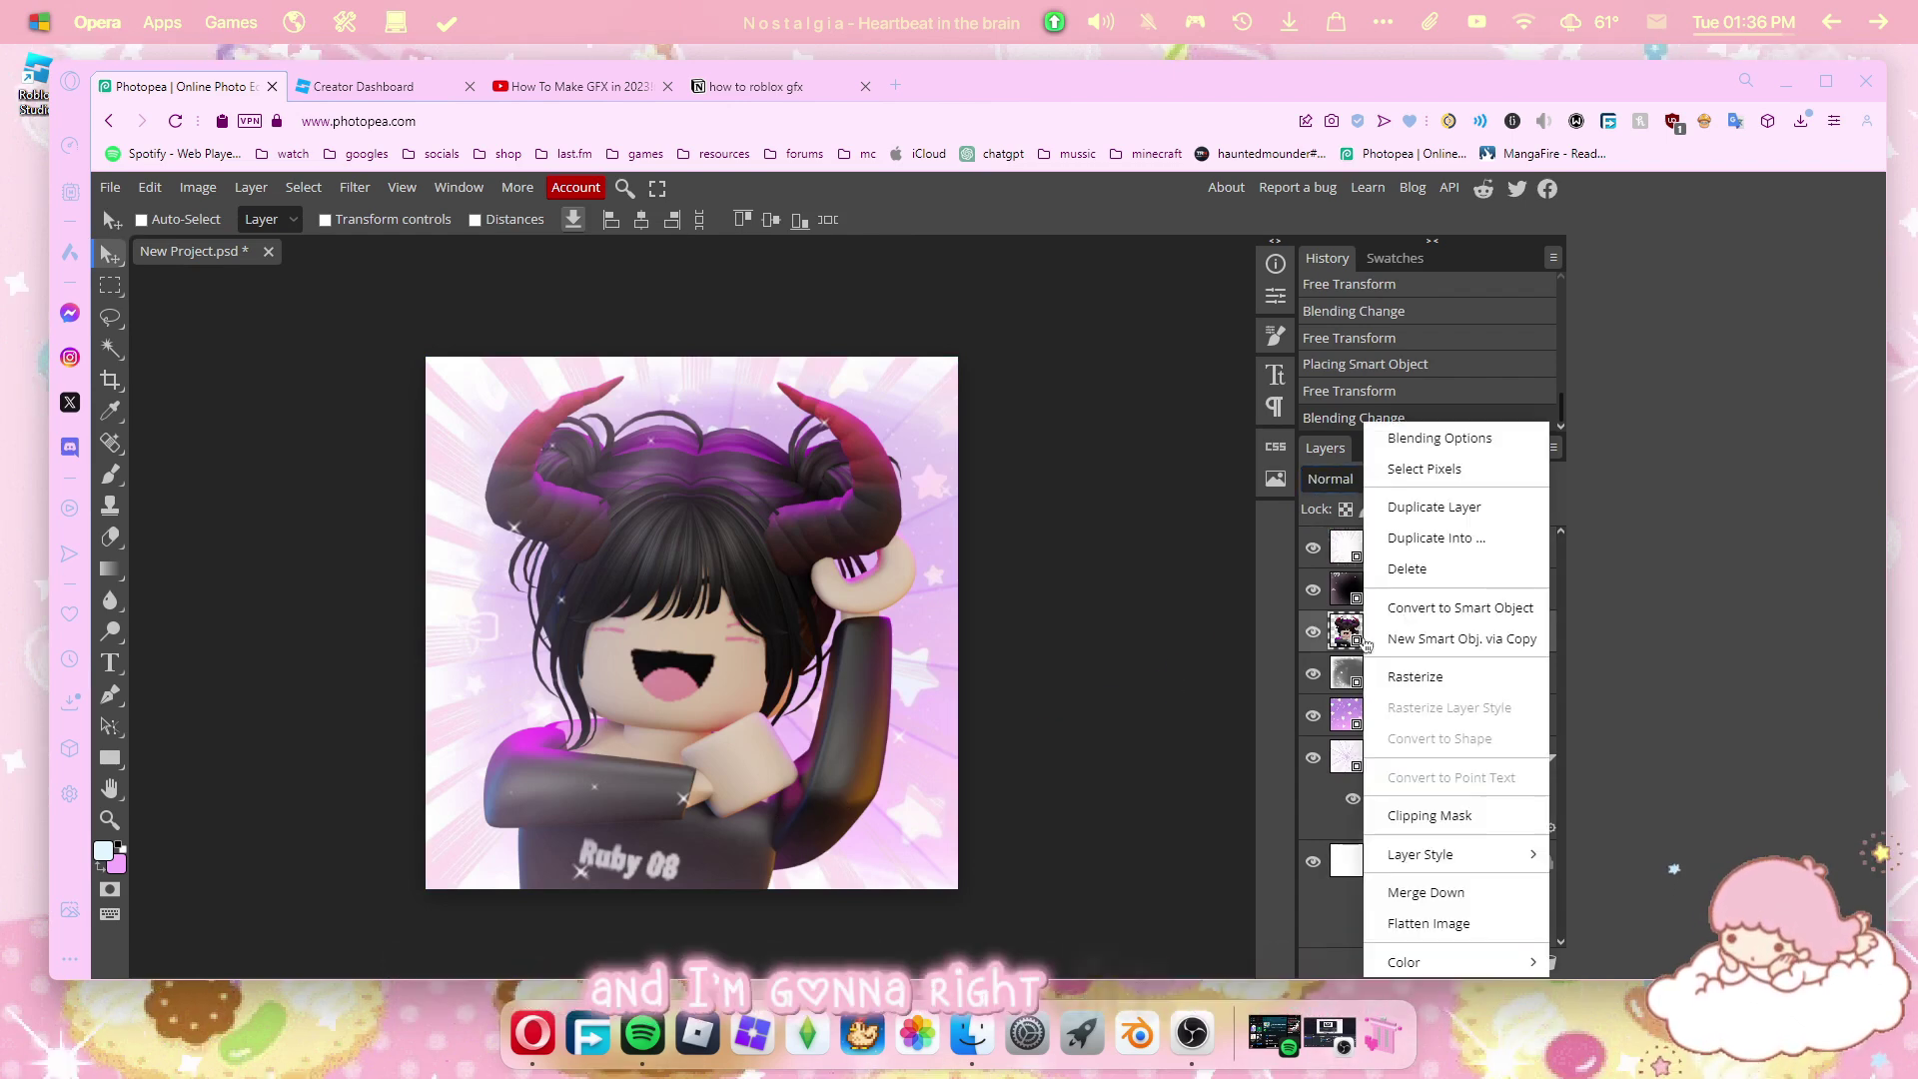
pyautogui.click(1419, 440)
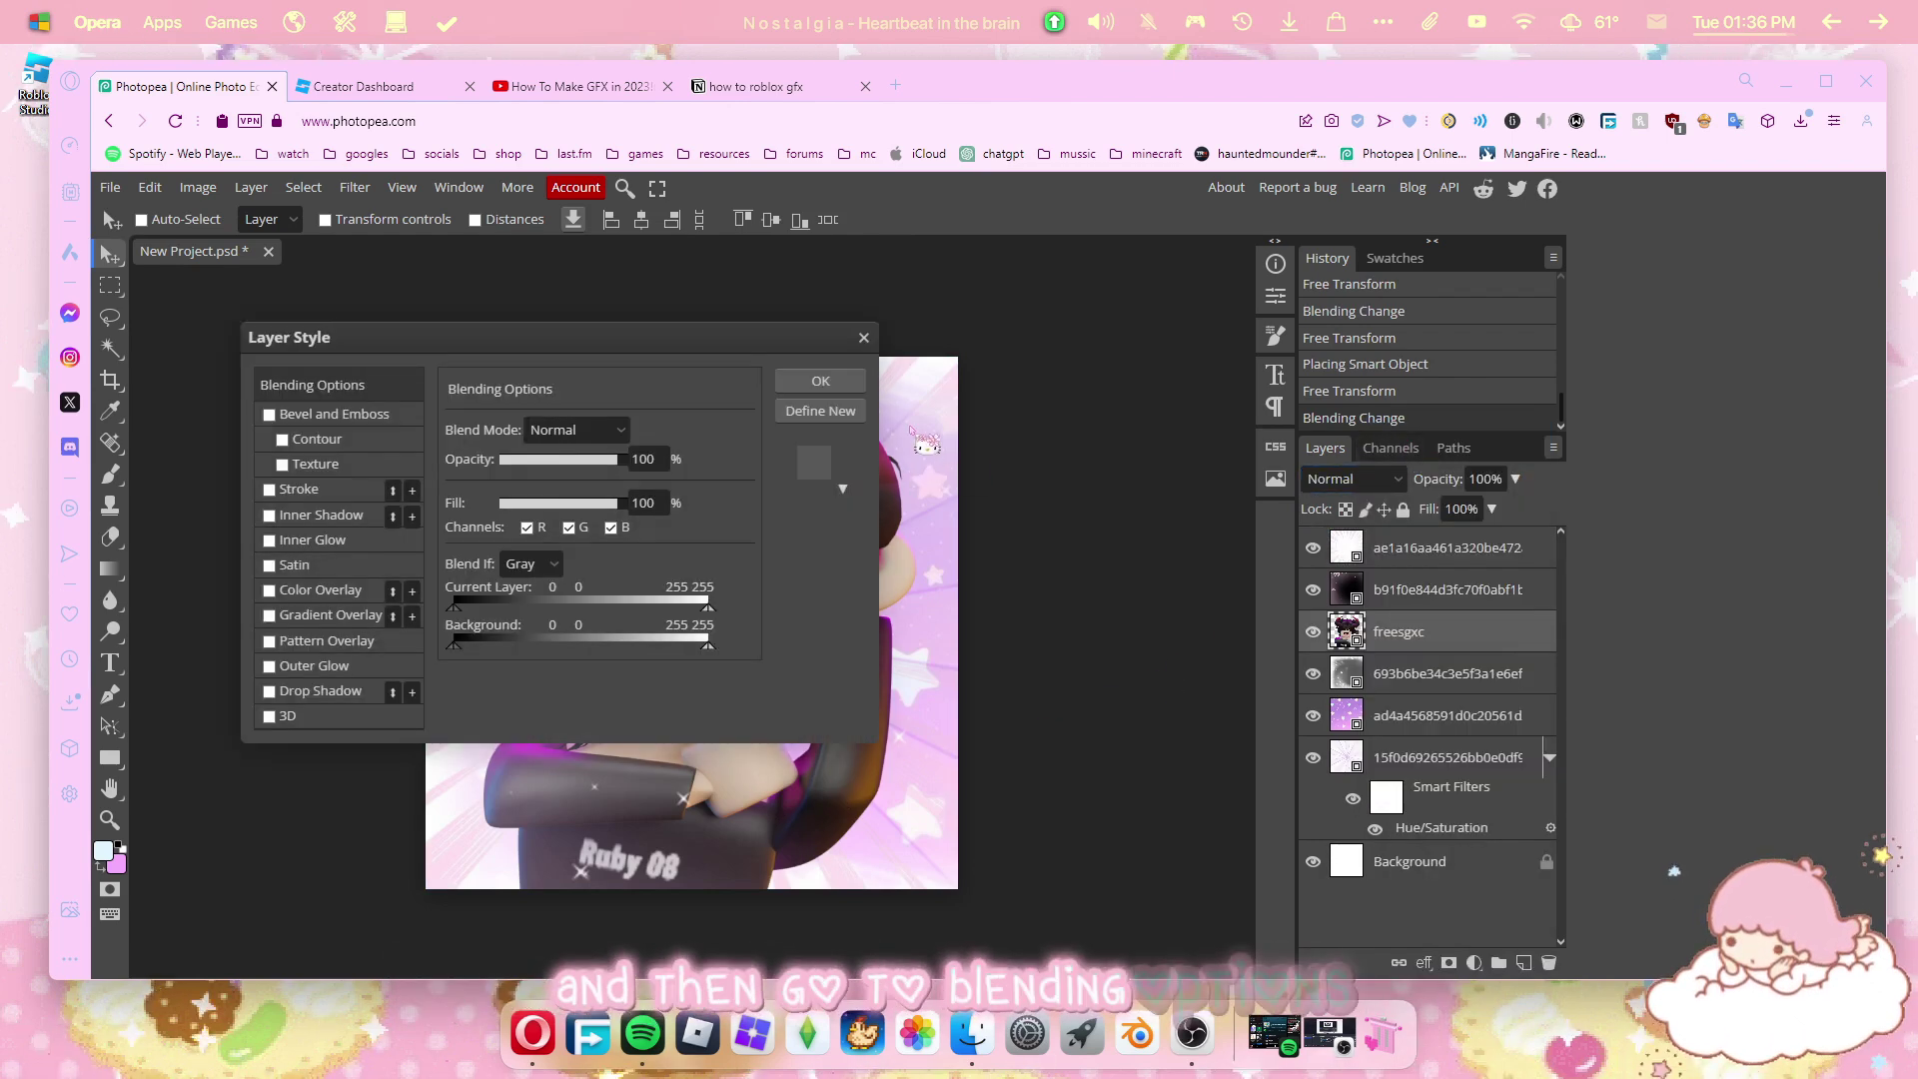
pyautogui.moveTo(717, 343); pyautogui.dragTo(1491, 425)
pyautogui.click(1051, 488)
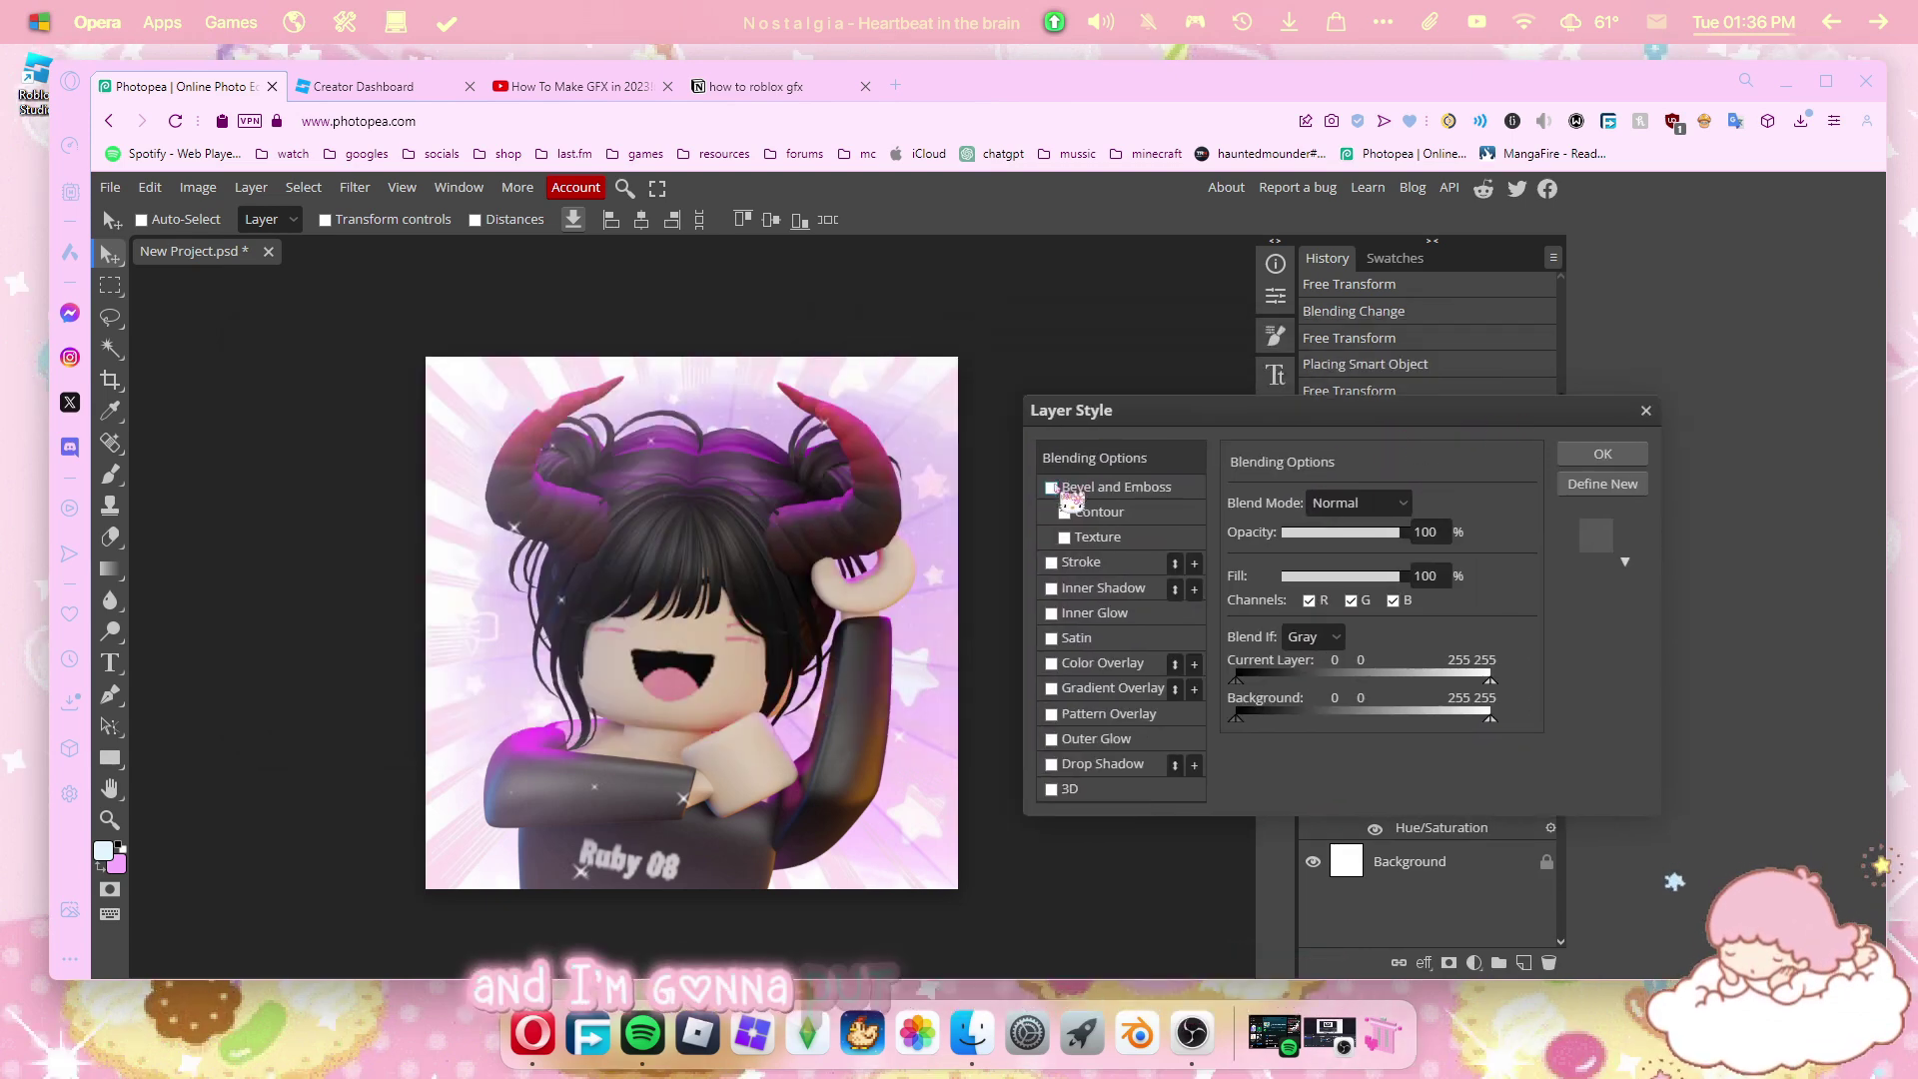
pyautogui.click(1119, 489)
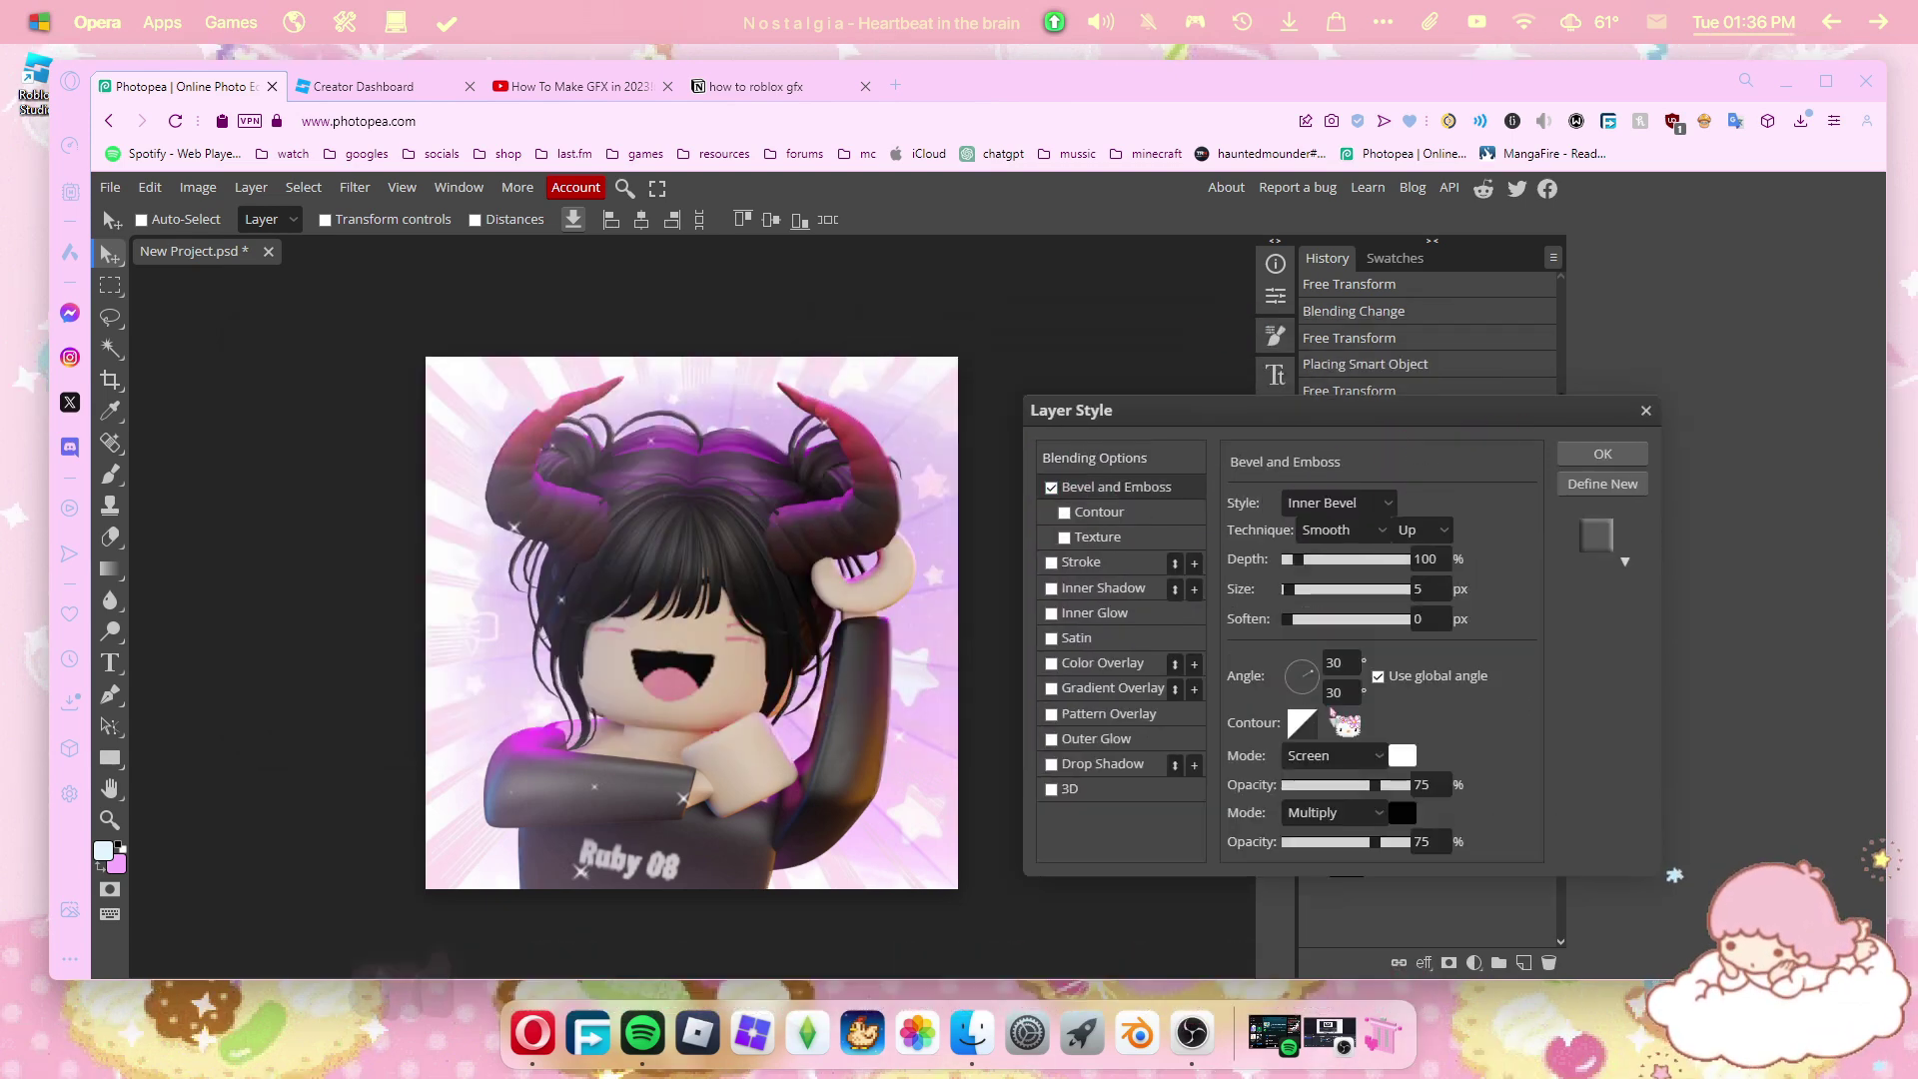
pyautogui.click(1334, 560)
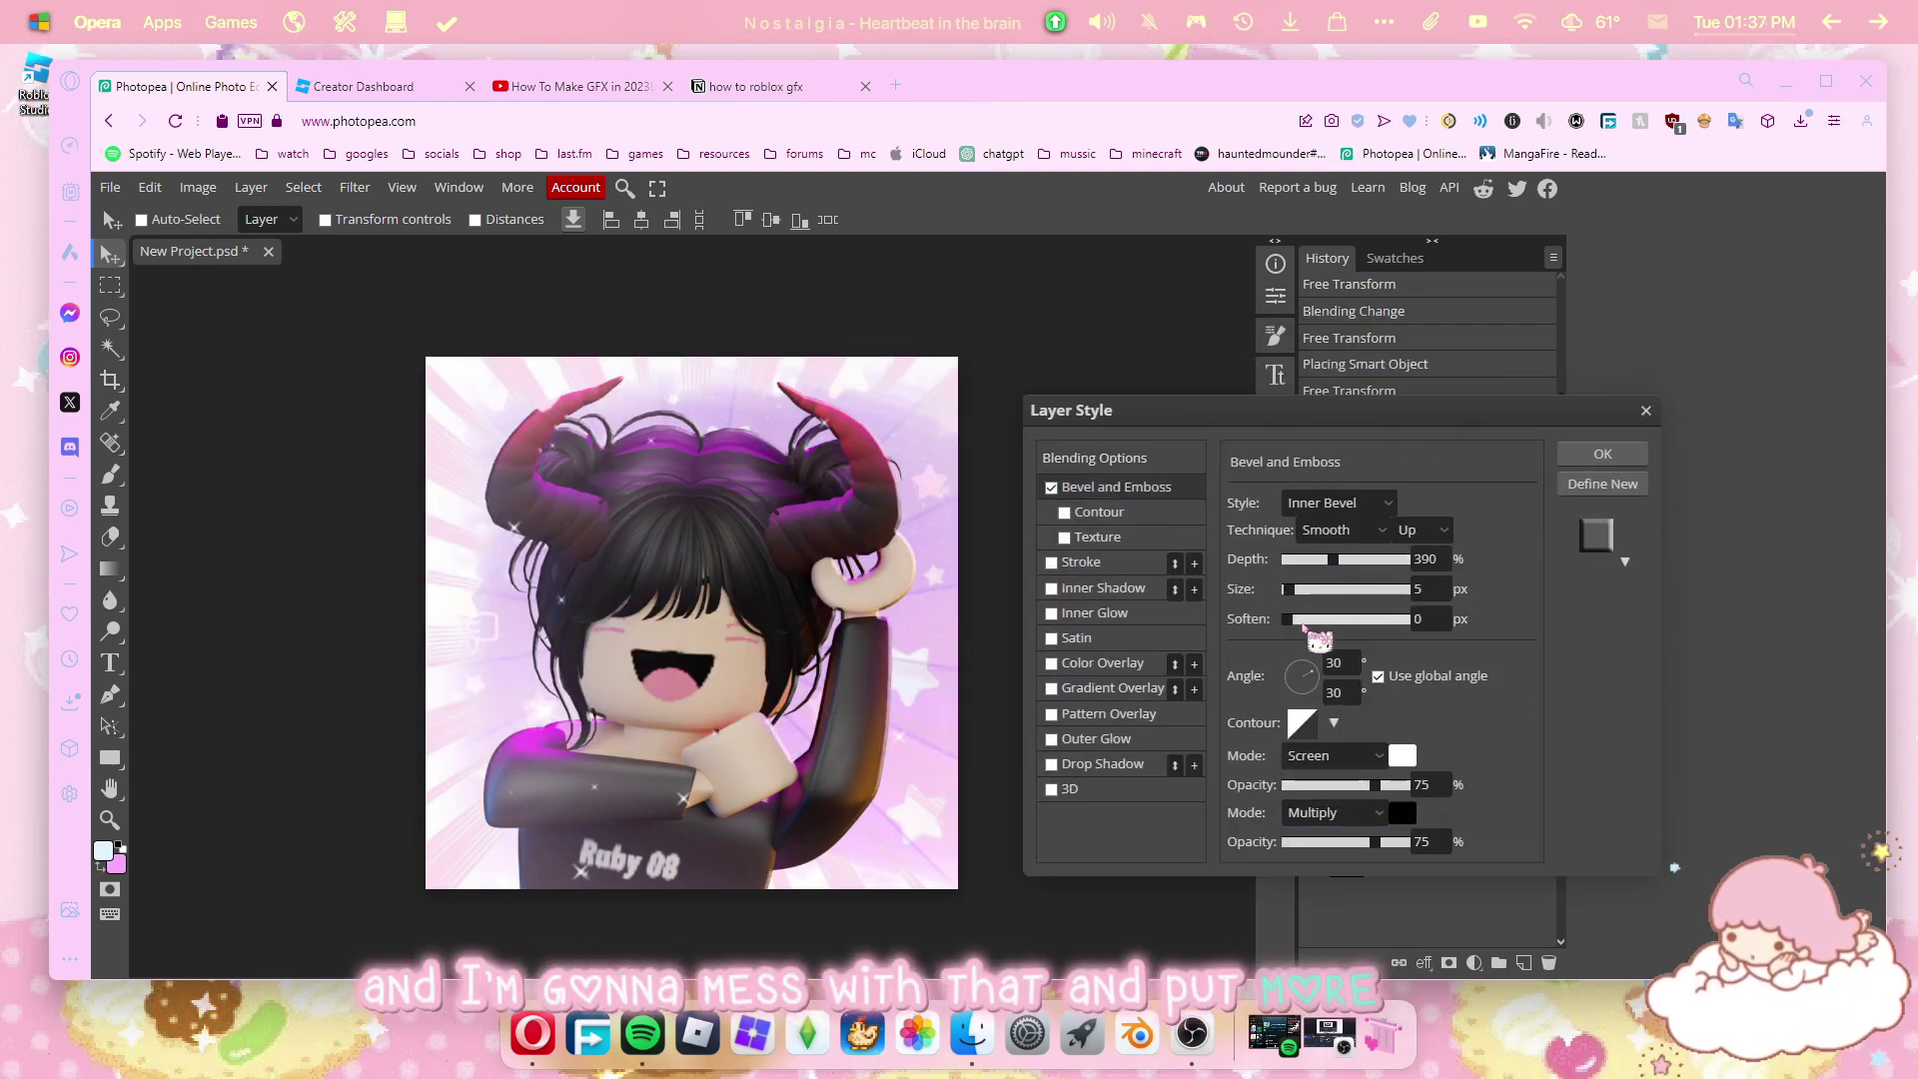
# Set the bevel's Multiply shadow colour to the magenta sampled from the avatar's lit sleeve.
pyautogui.click(1403, 814)
pyautogui.moveTo(780, 540); pyautogui.dragTo(1414, 546)
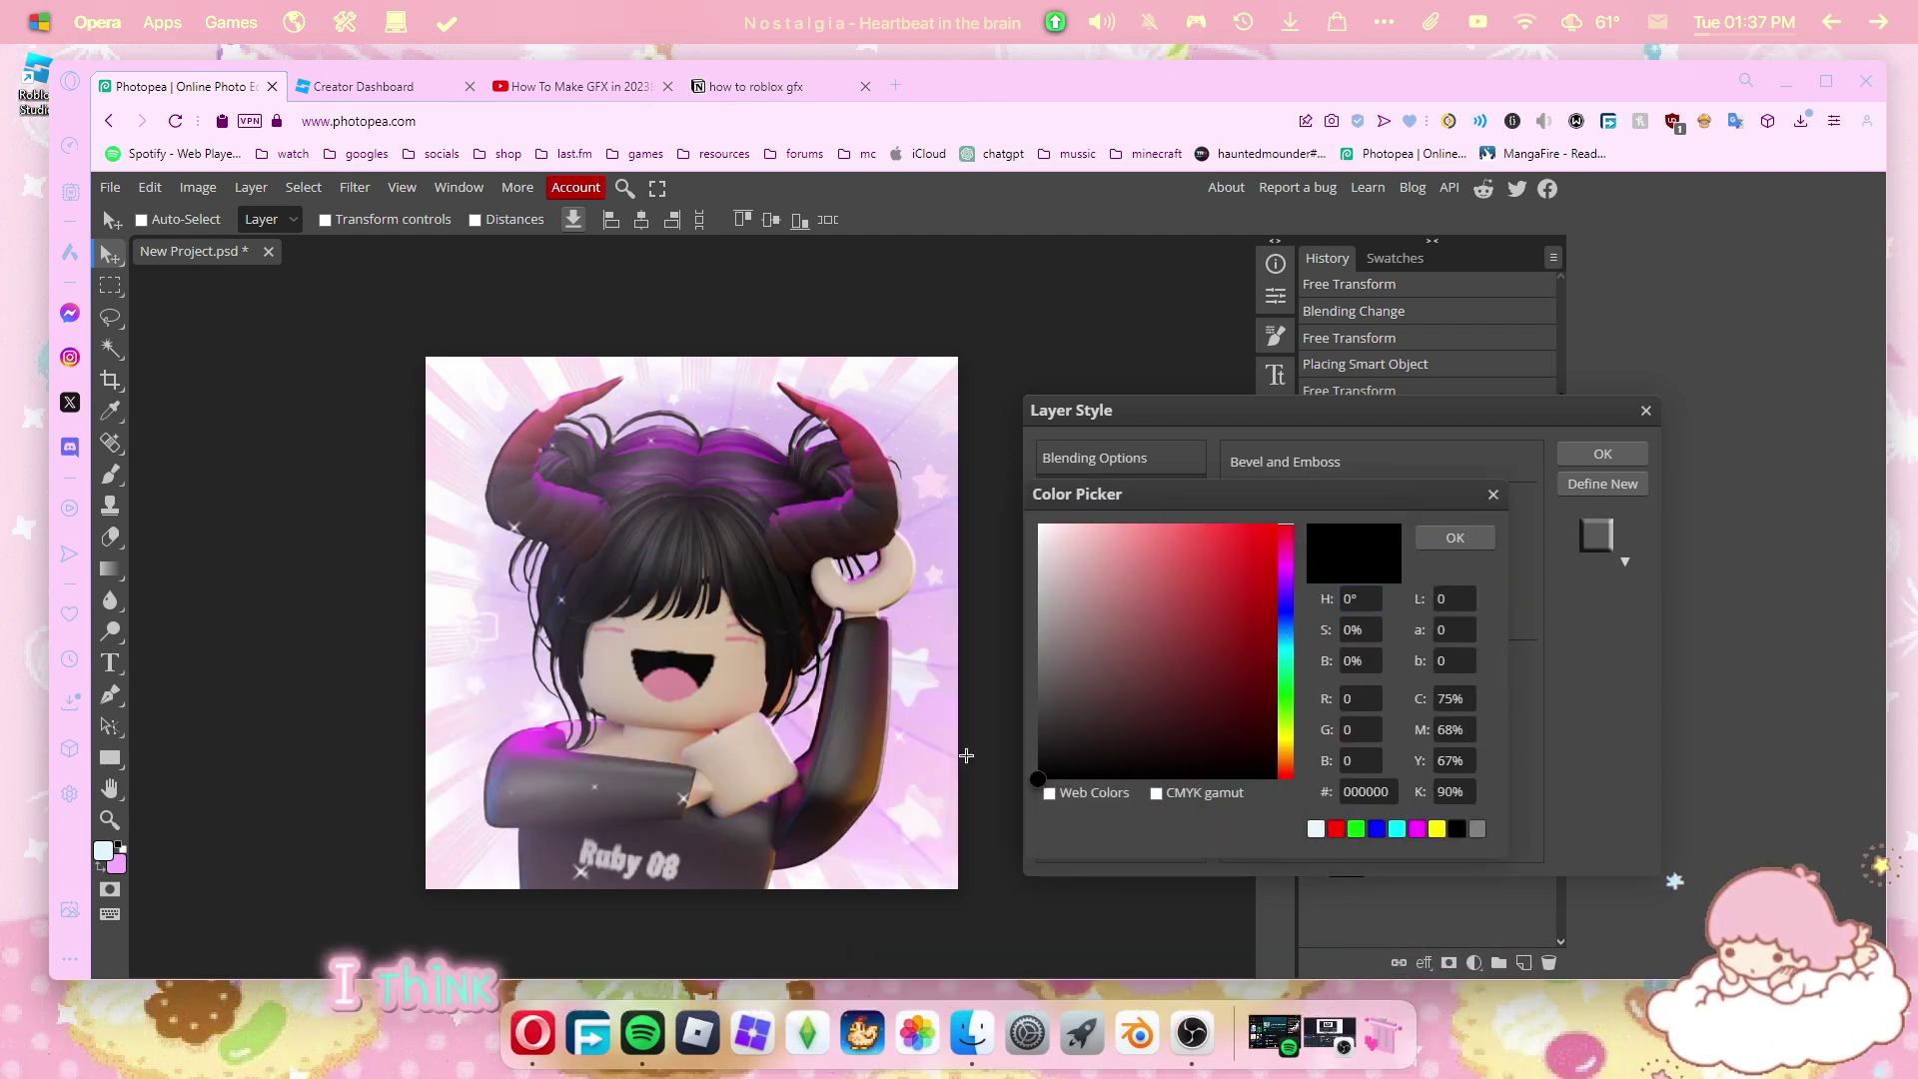
pyautogui.click(540, 738)
pyautogui.click(1455, 539)
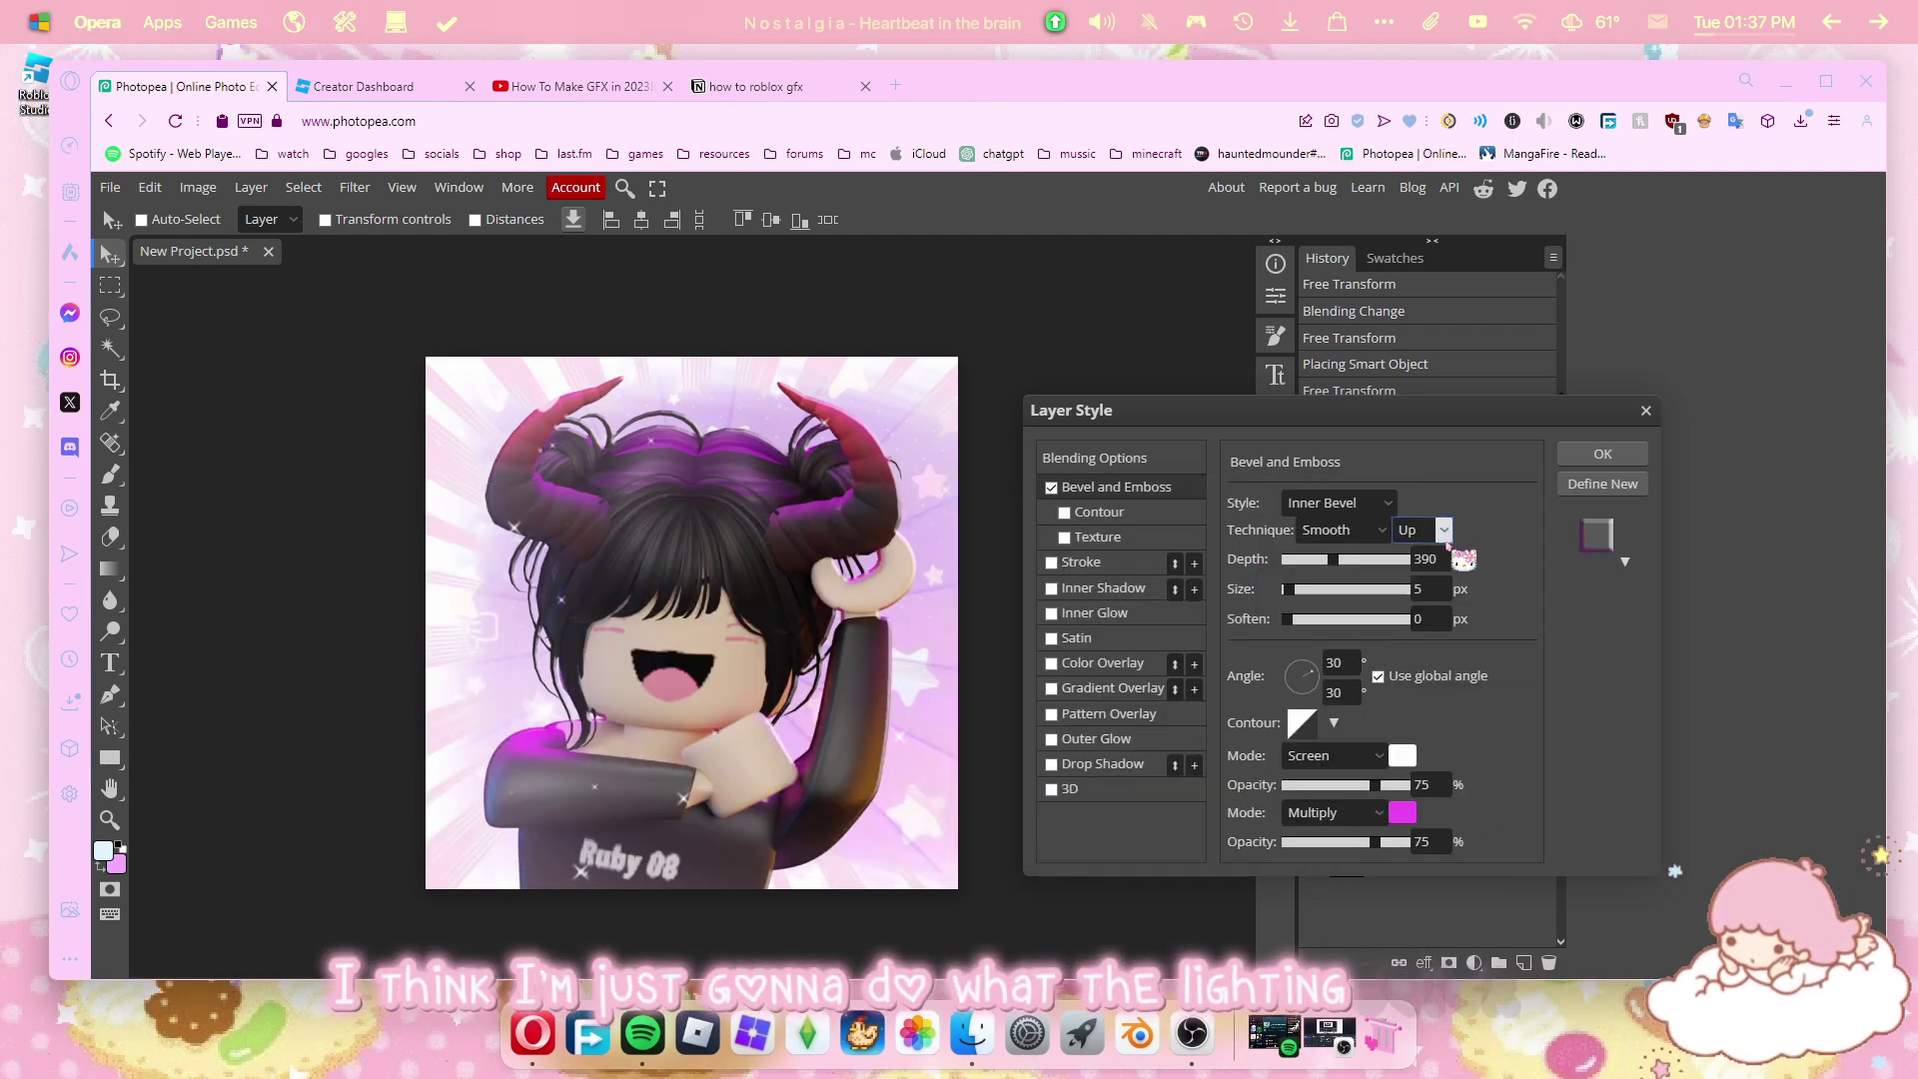
# Try a bevel size of 25 px, then reduce the size and readjust the depth.
pyautogui.click(1302, 590)
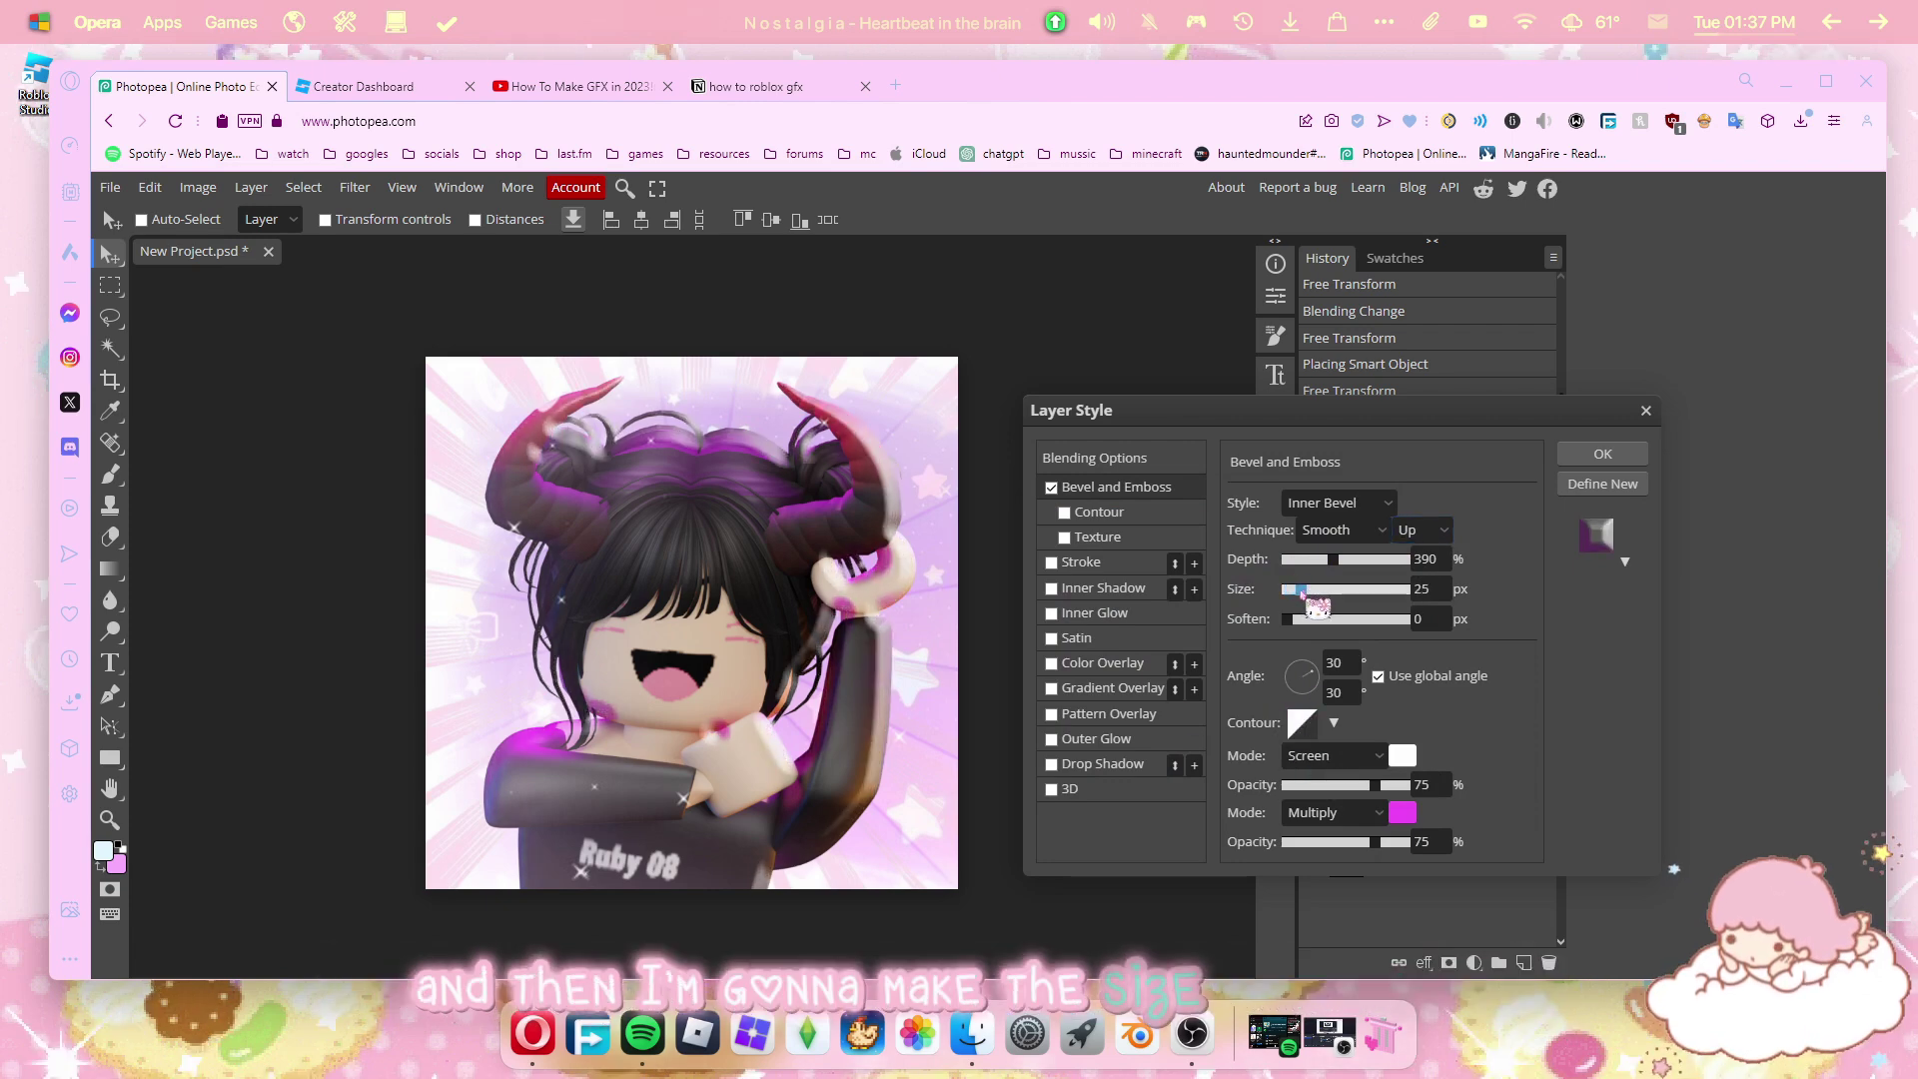
pyautogui.moveTo(1304, 594); pyautogui.dragTo(1314, 680)
pyautogui.click(1292, 591)
pyautogui.click(1329, 561)
# Enable a 6 px outside Stroke on the freesgxc layer, coloured with the magenta sampled from the avatar's lit sleeve.
pyautogui.click(1051, 562)
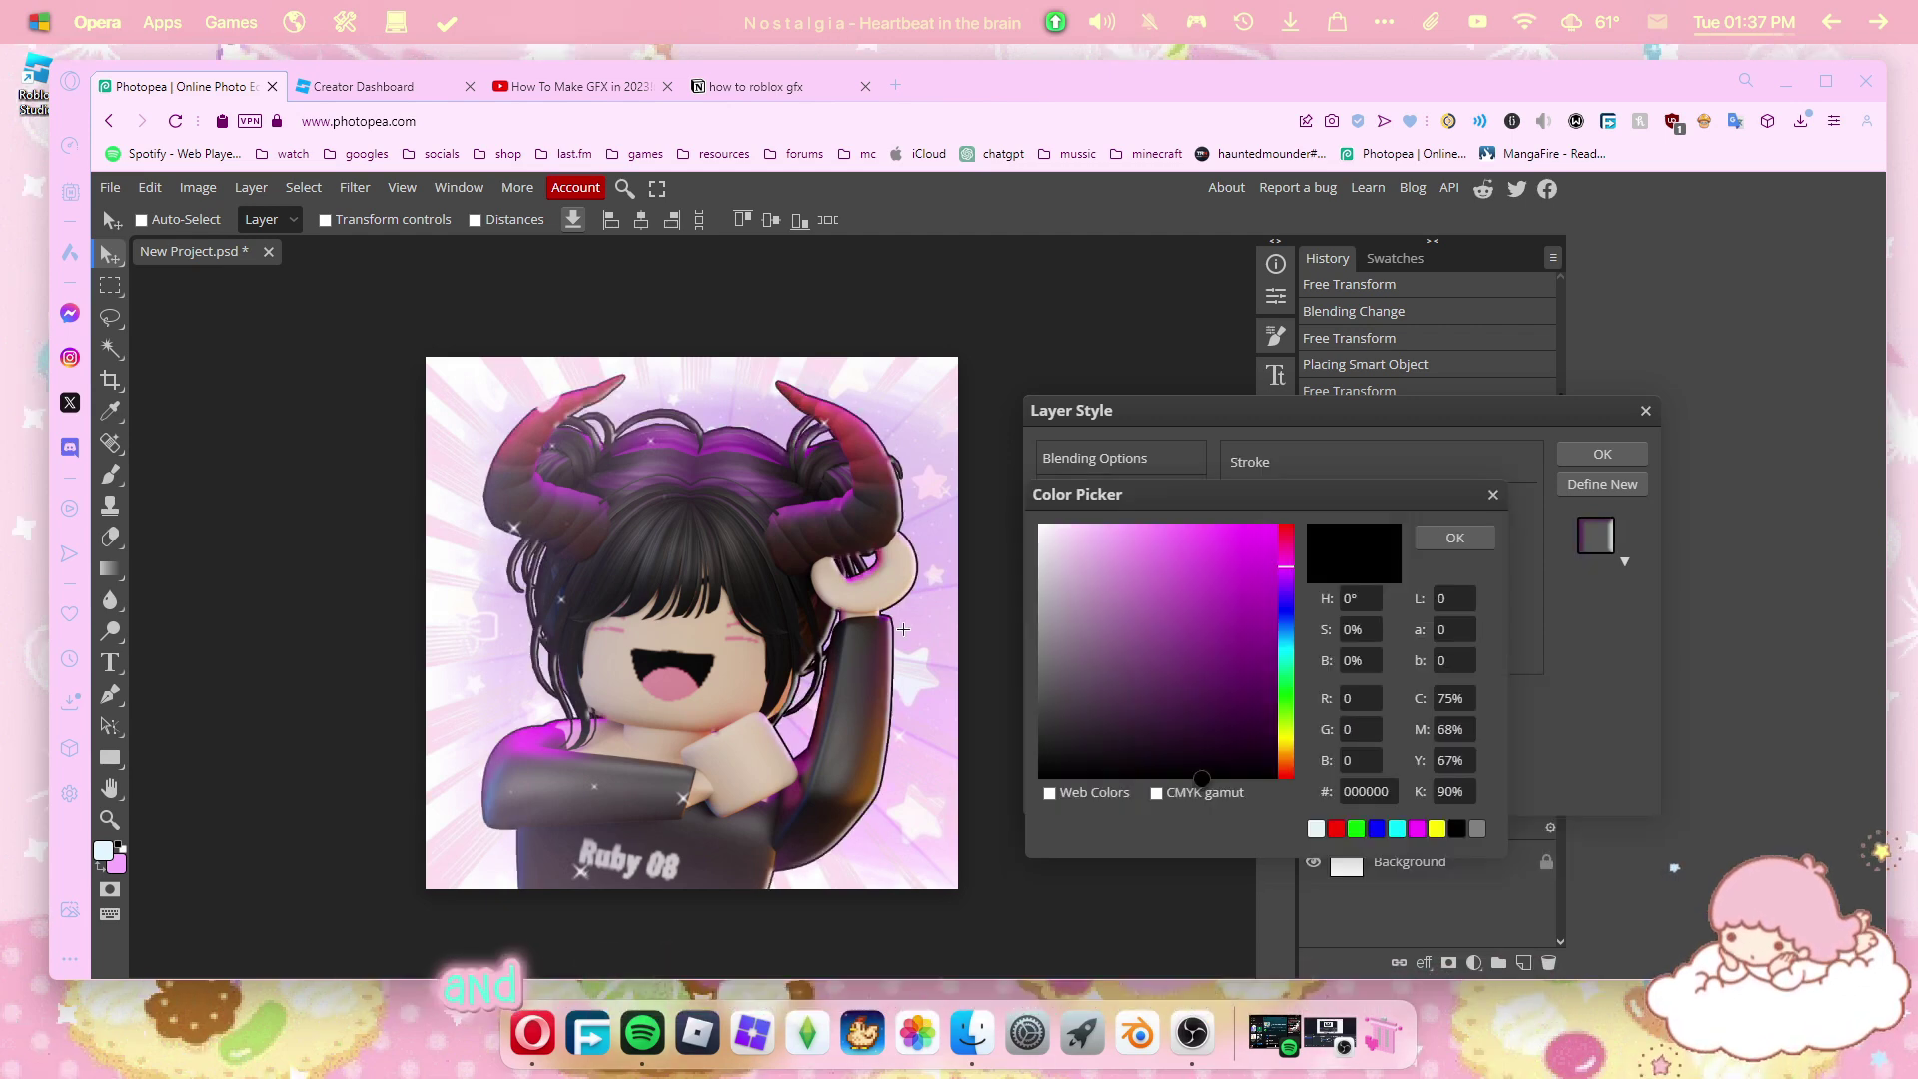
pyautogui.click(904, 632)
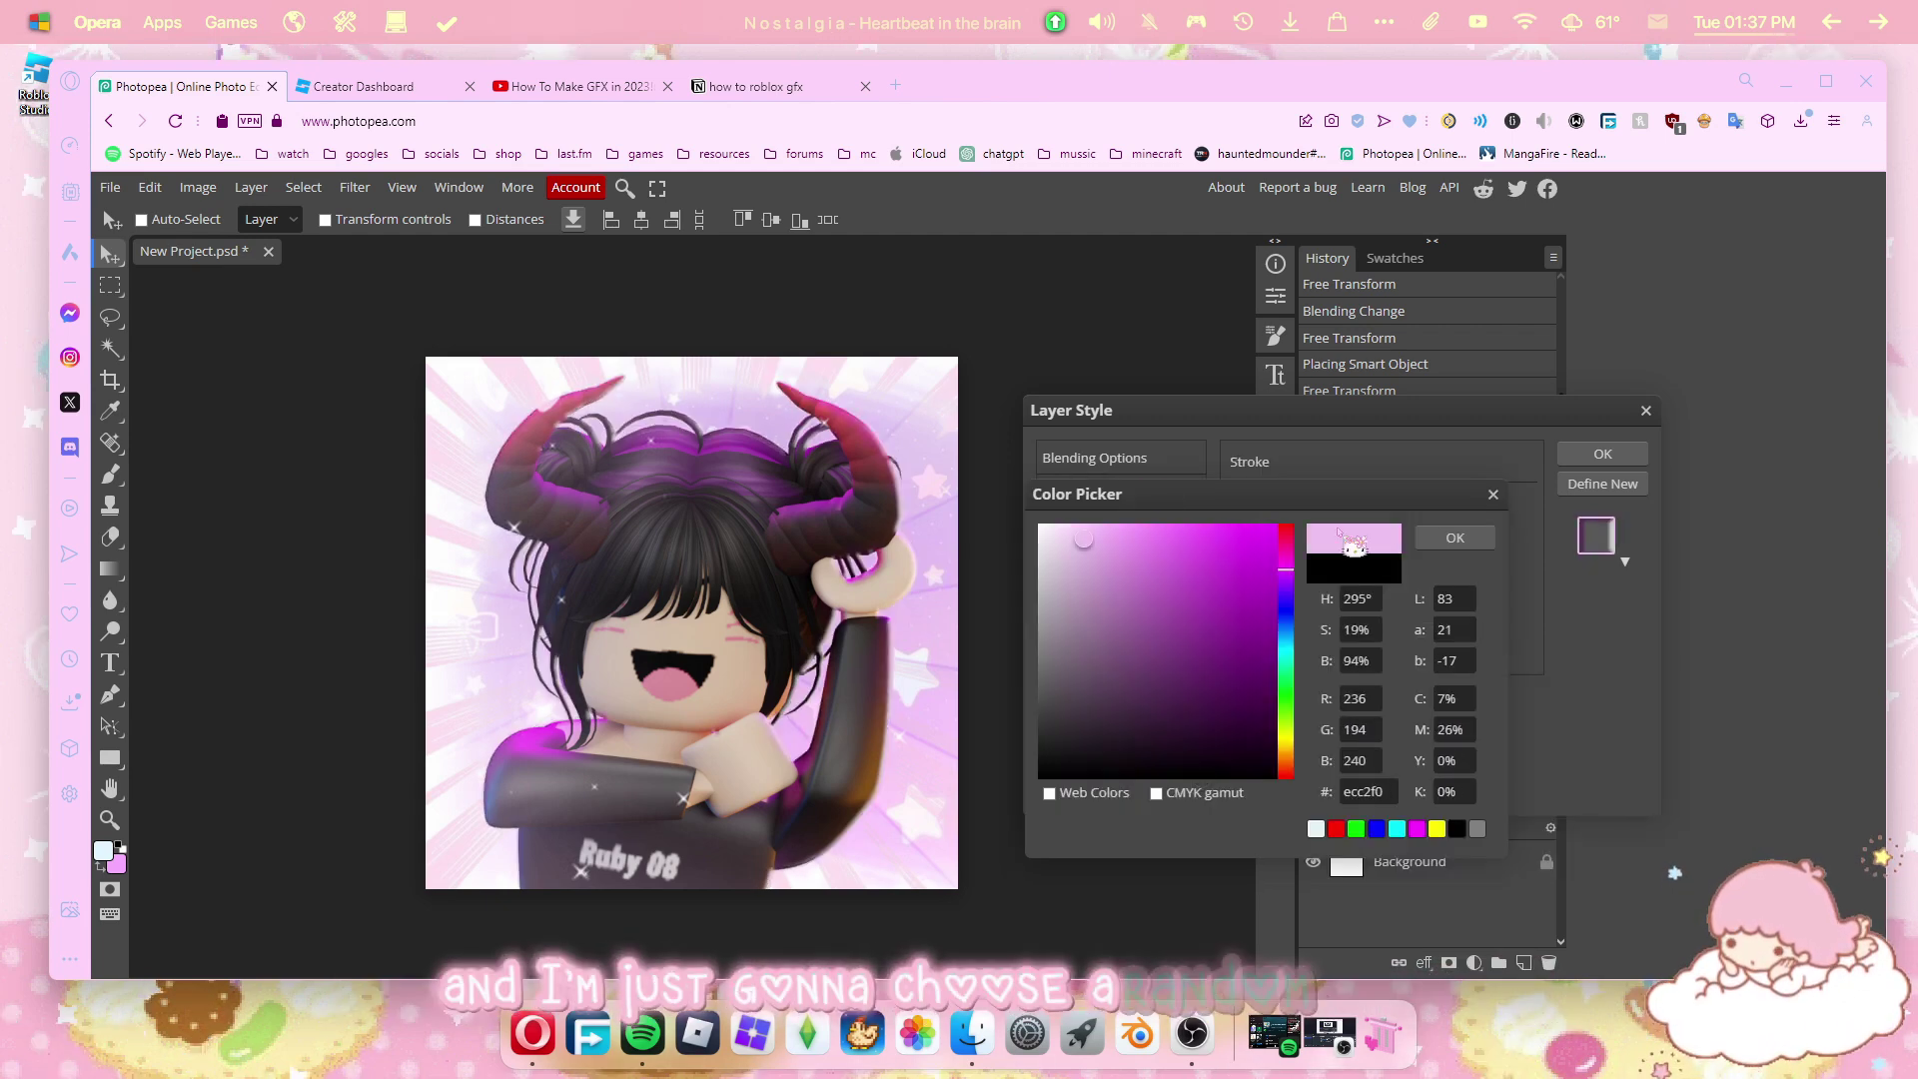
pyautogui.click(1455, 538)
pyautogui.moveTo(1287, 506); pyautogui.dragTo(1300, 507)
pyautogui.click(1241, 659)
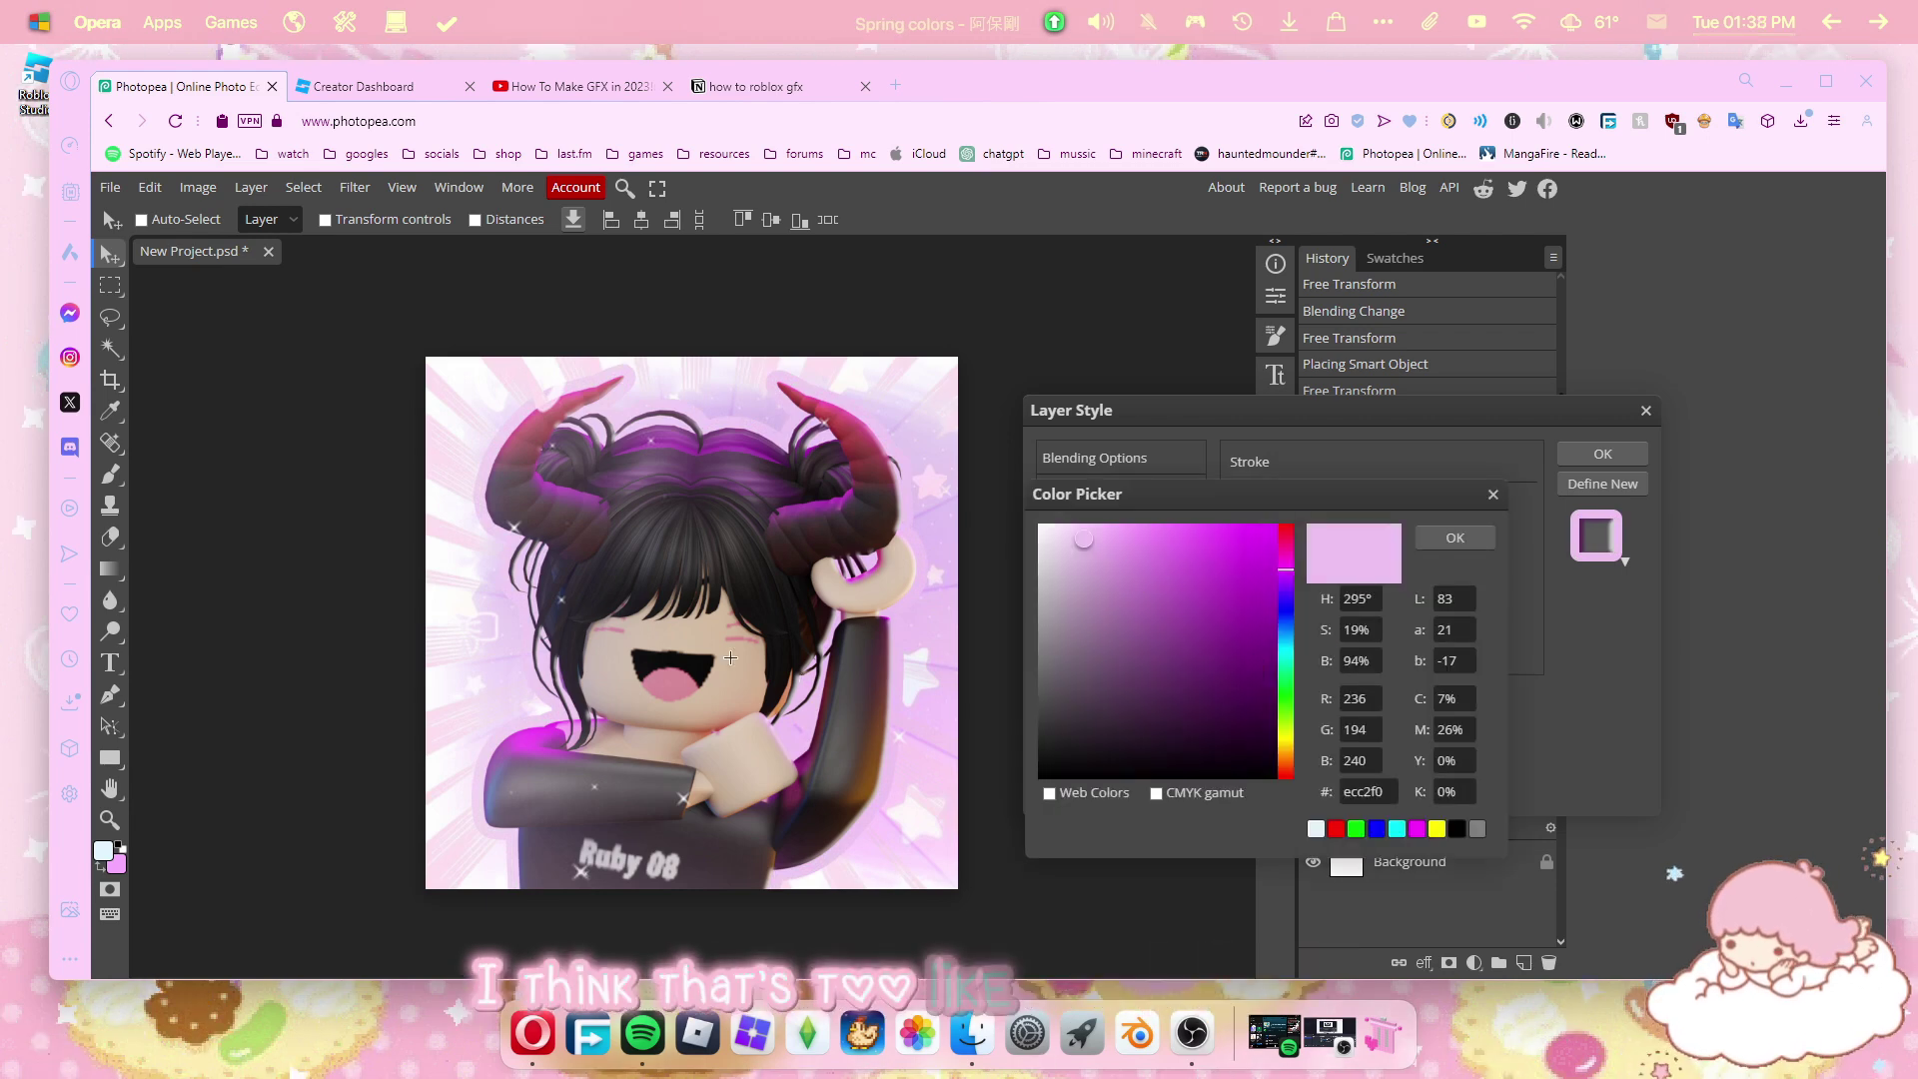
pyautogui.click(542, 736)
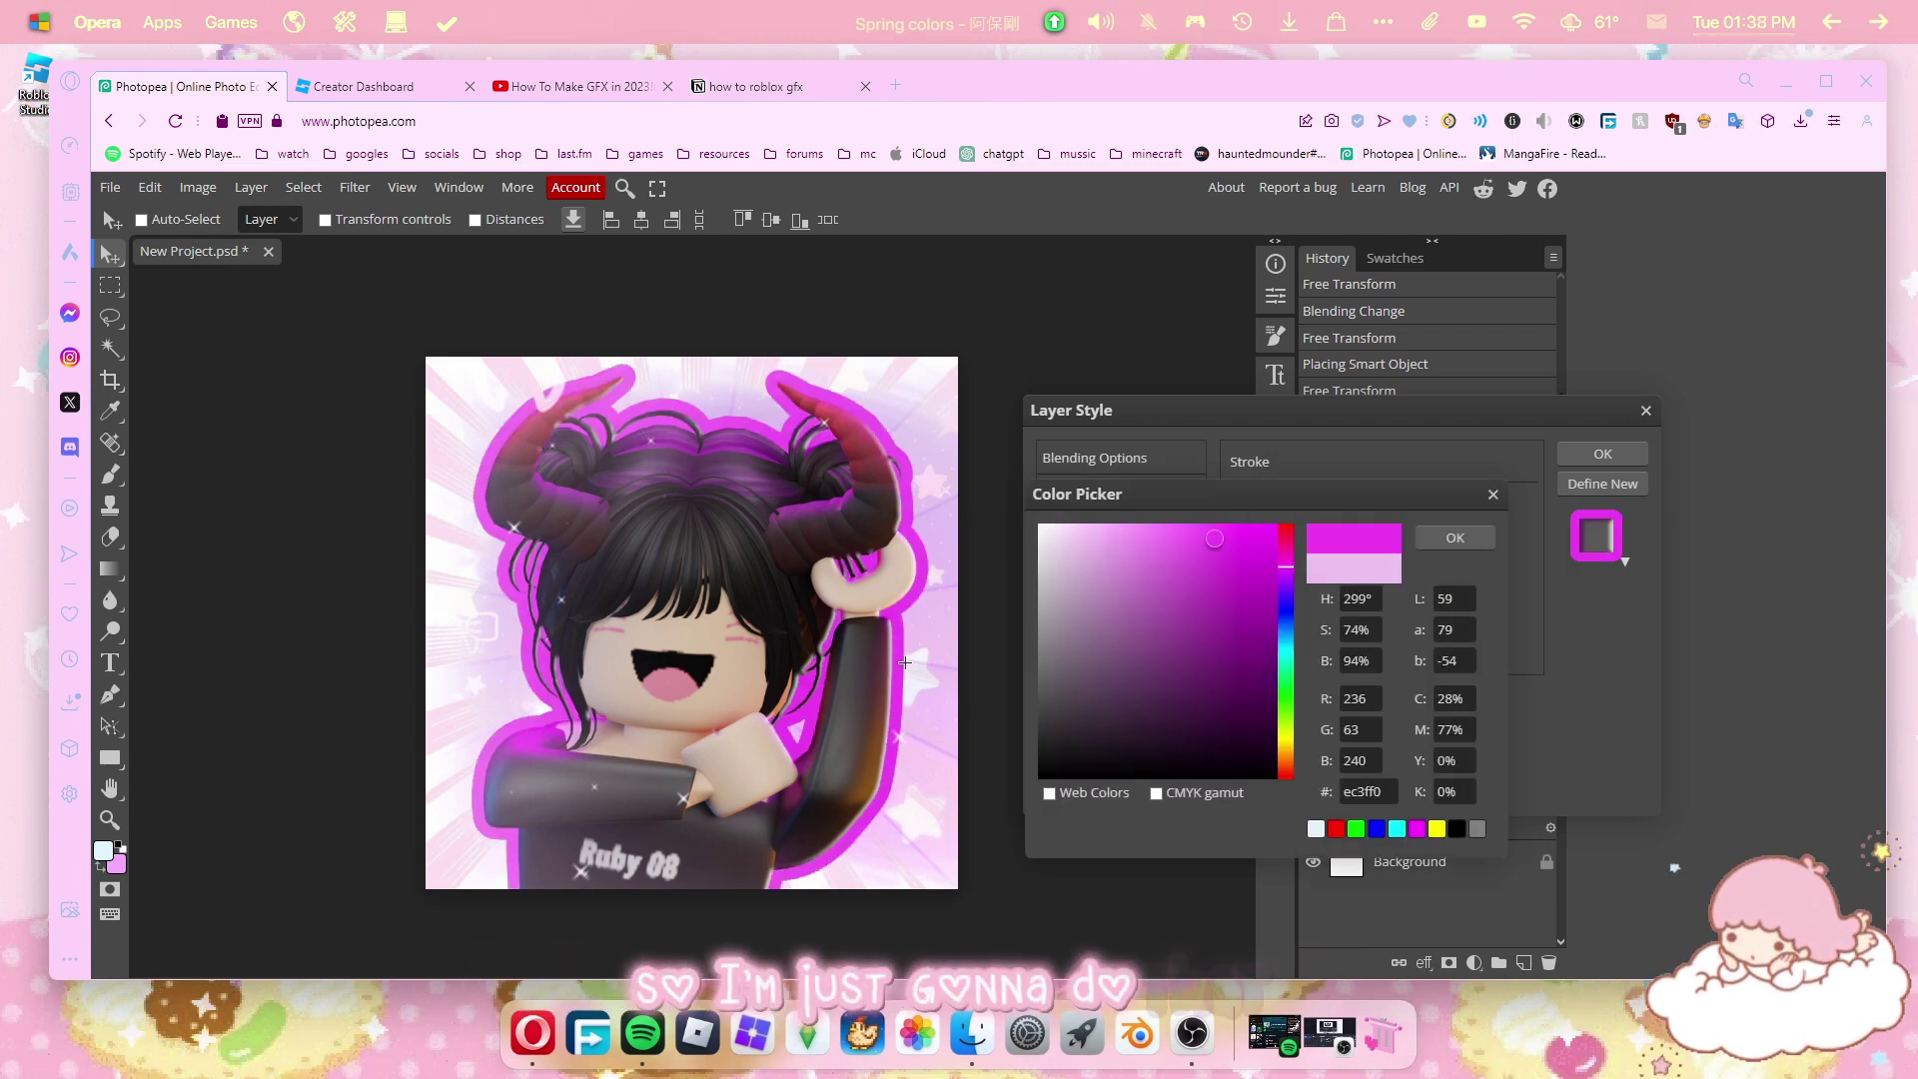
pyautogui.click(1459, 536)
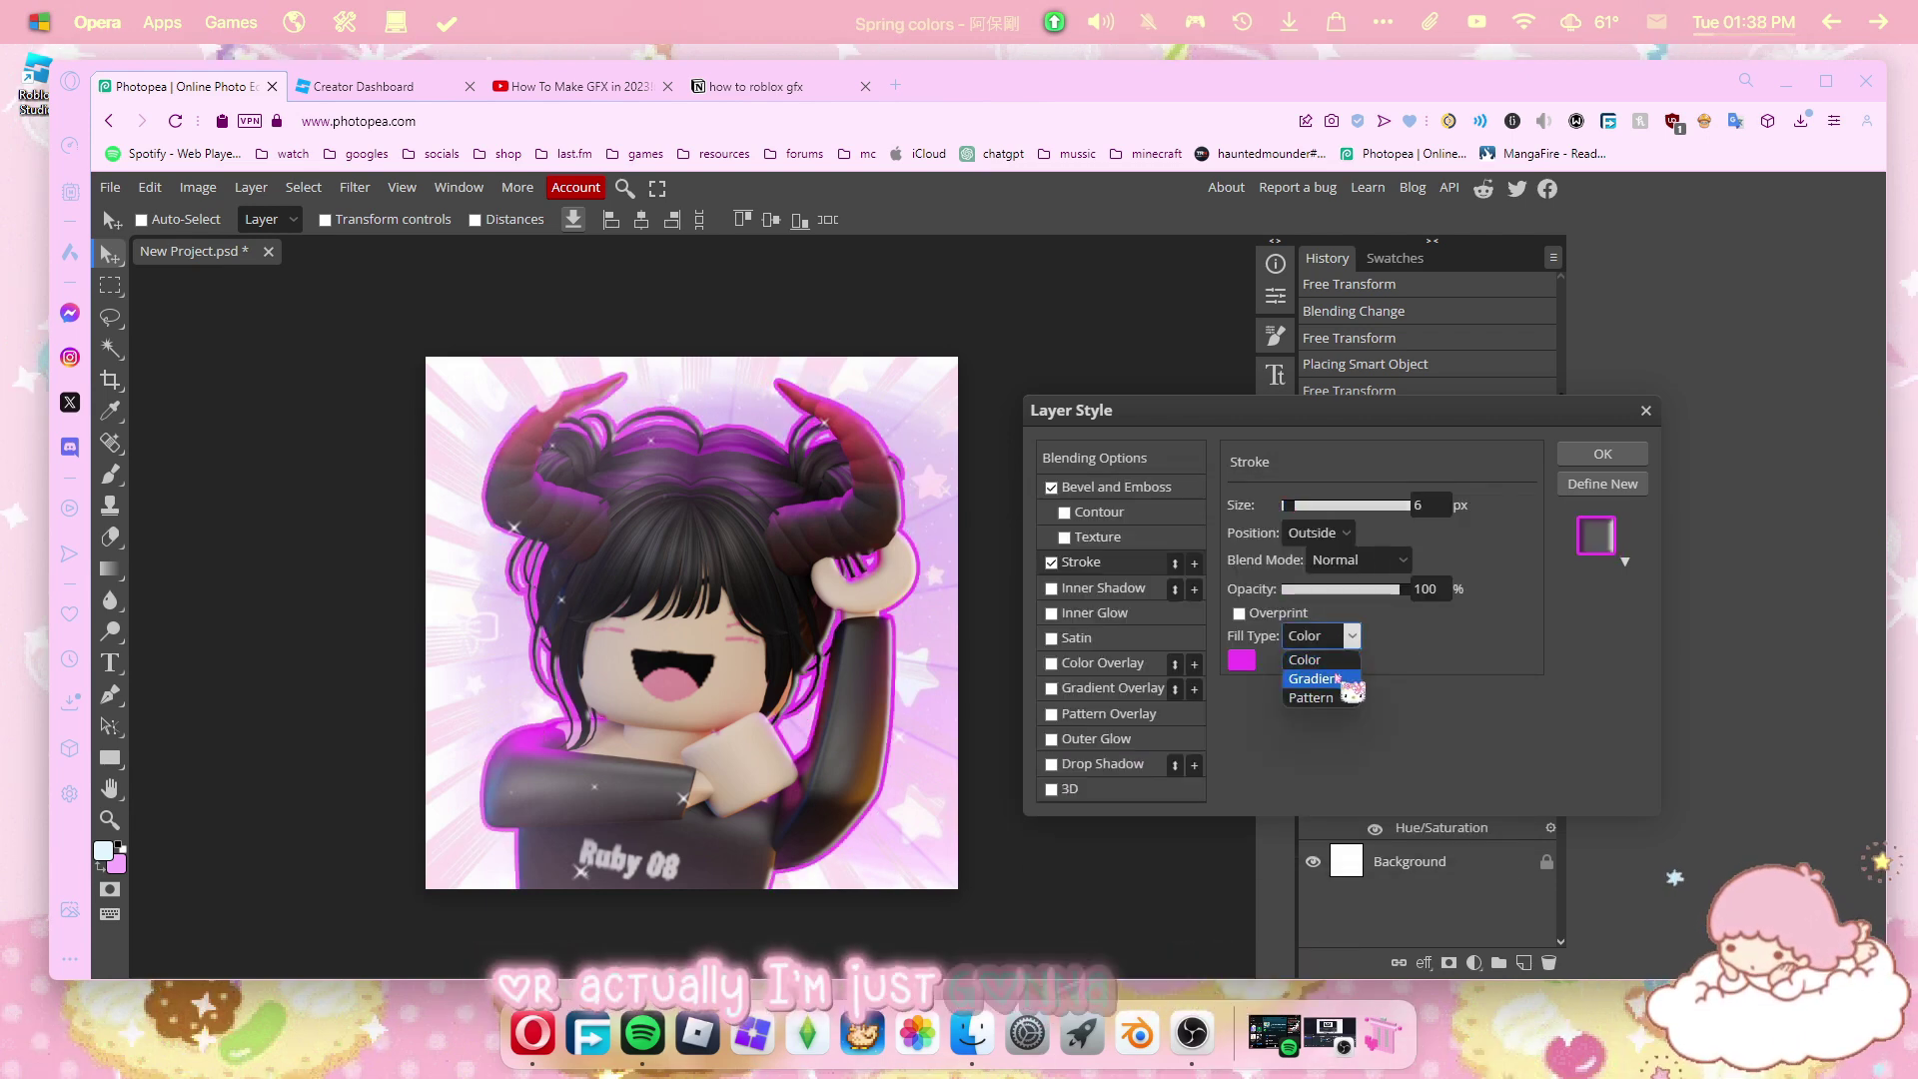
# Change the stroke's fill to a linear magenta-to-white gradient at a -10° angle and set the stroke opacity to 59%.
pyautogui.click(1335, 674)
pyautogui.click(1329, 661)
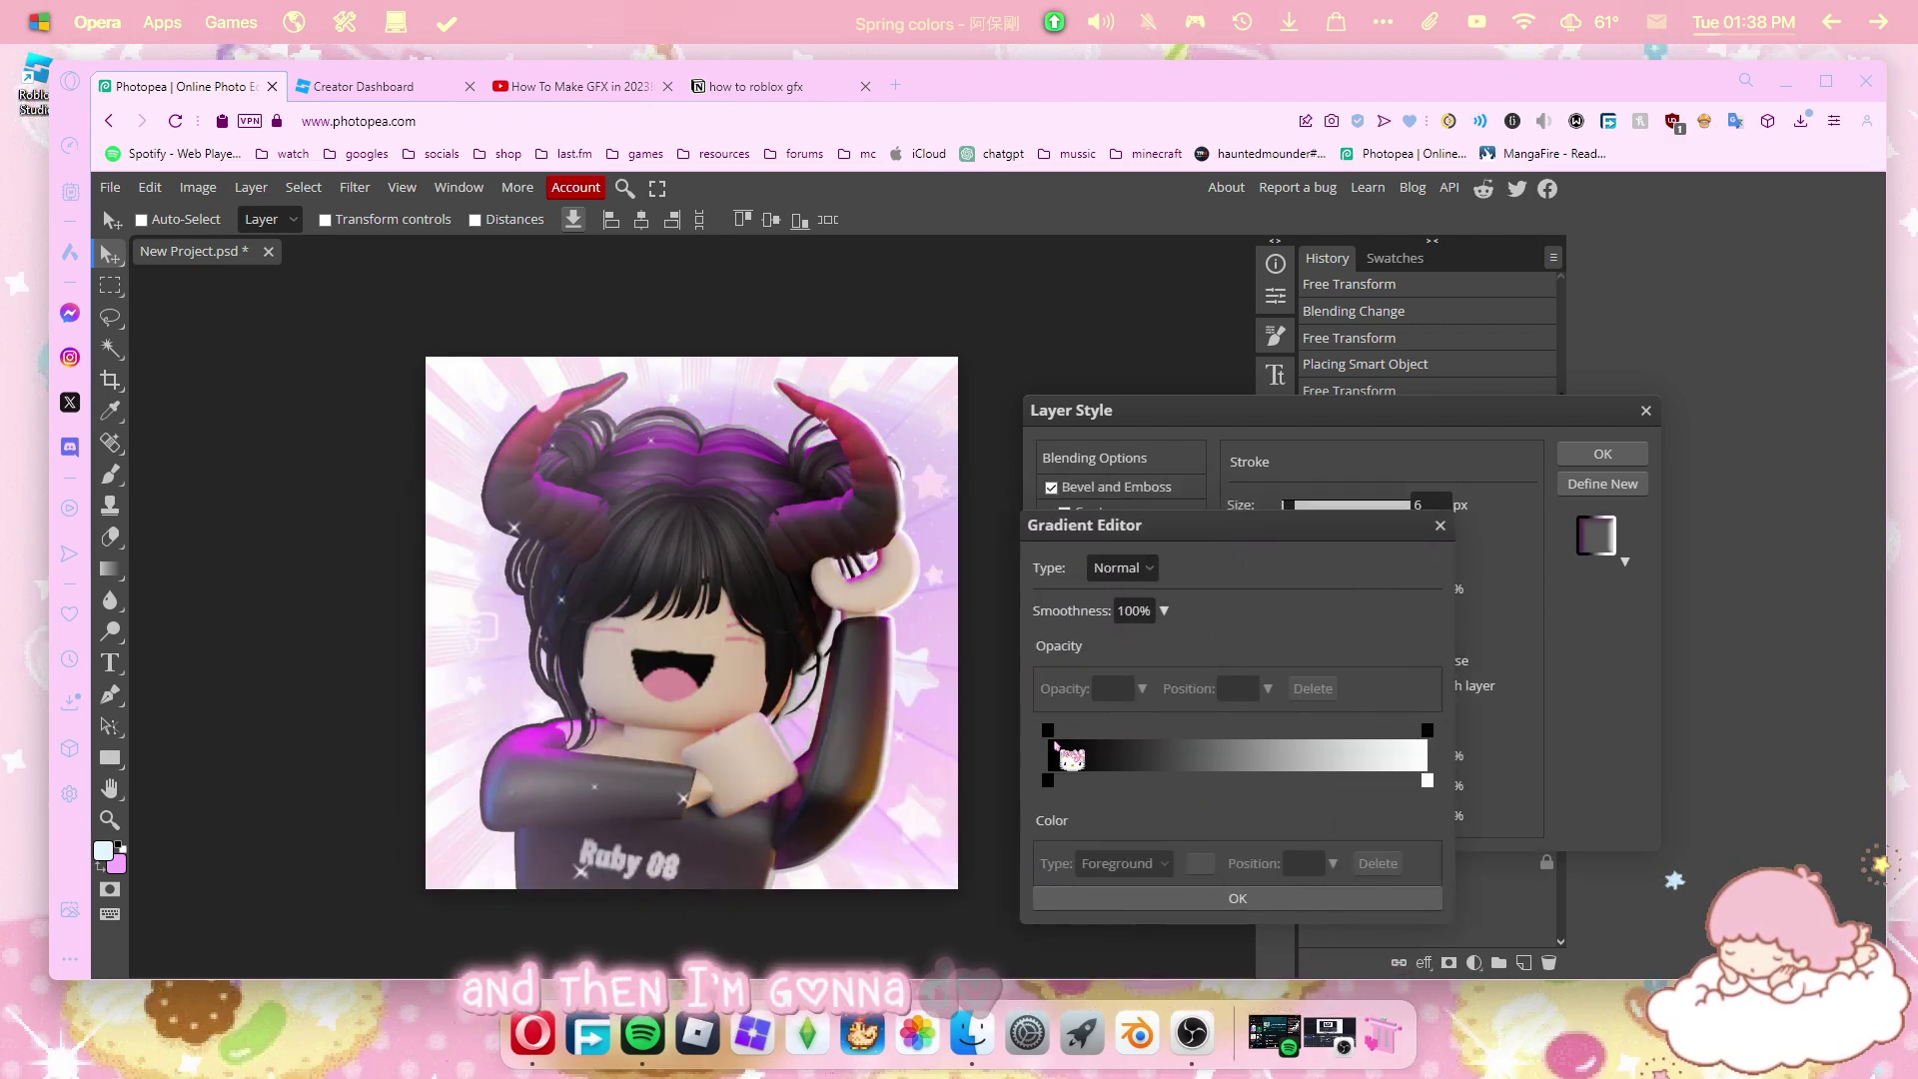
pyautogui.click(1050, 783)
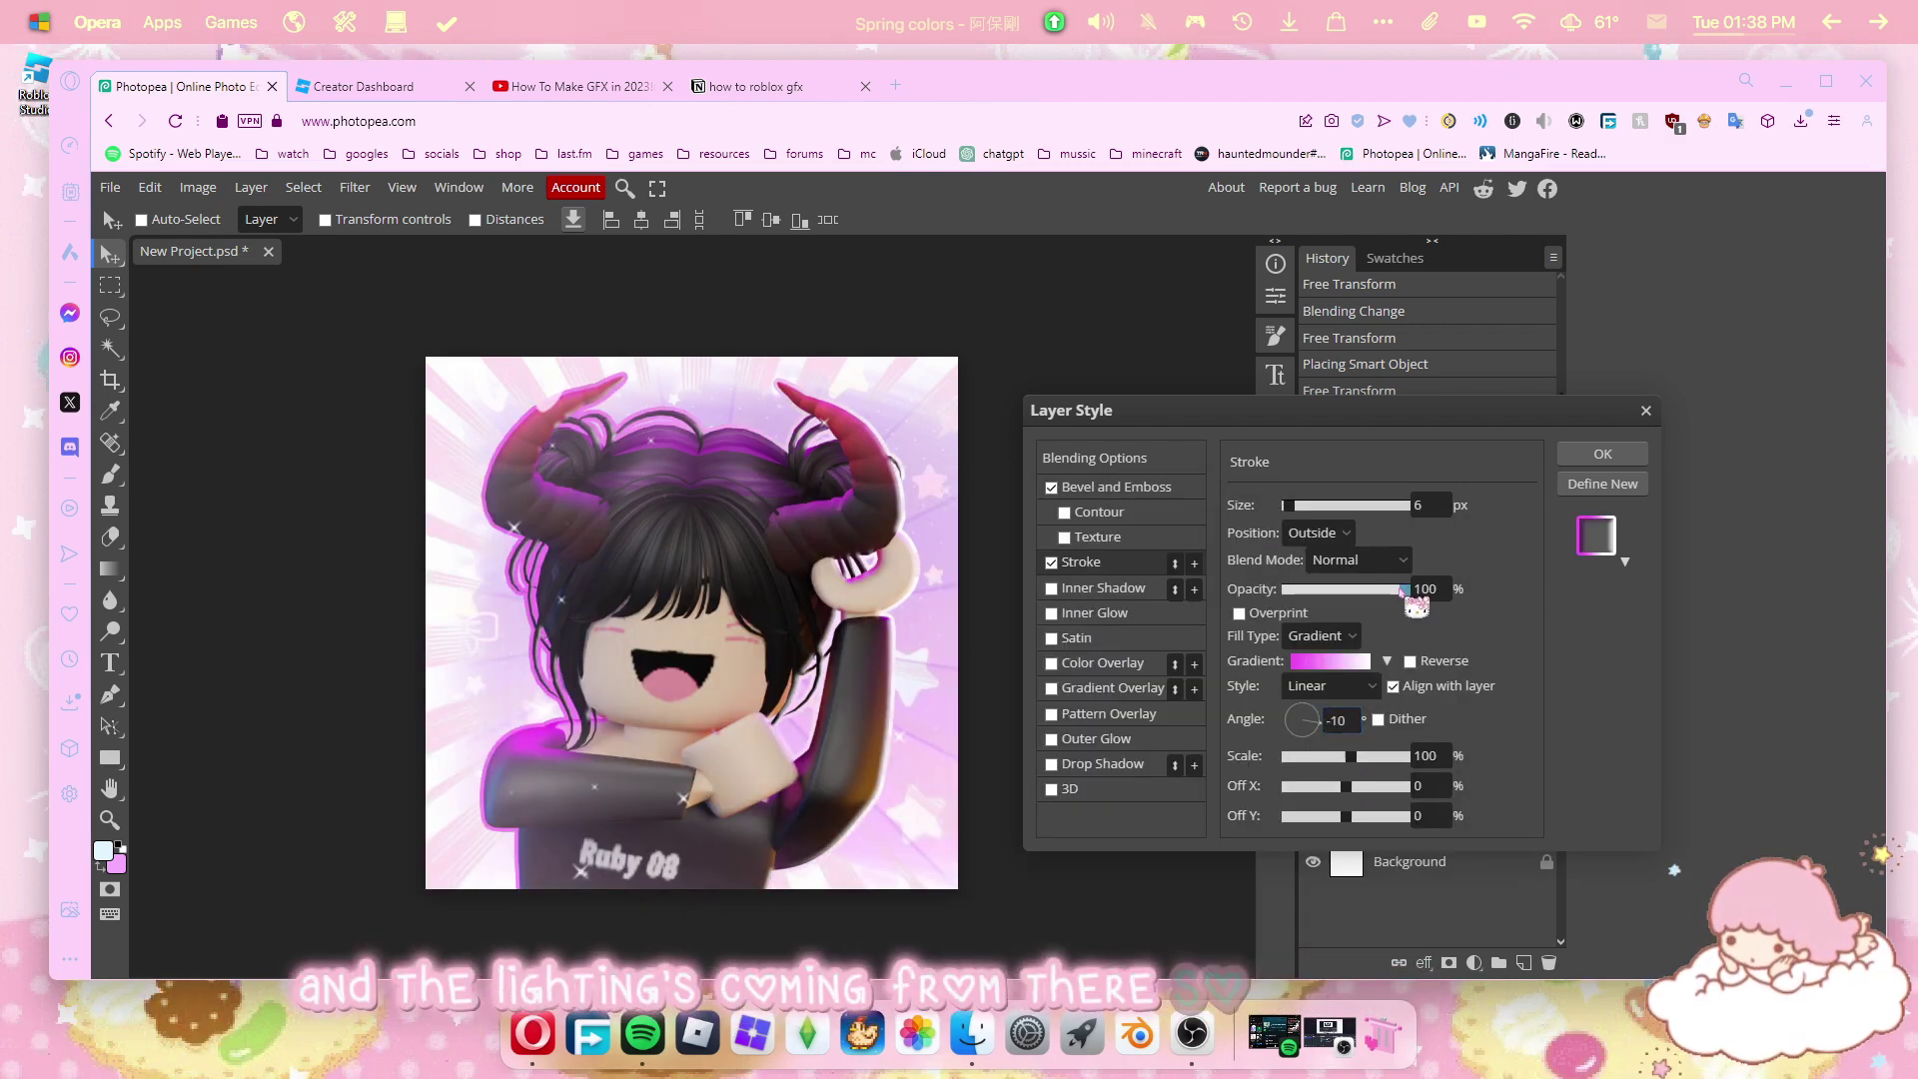
pyautogui.moveTo(1404, 591); pyautogui.dragTo(1381, 592)
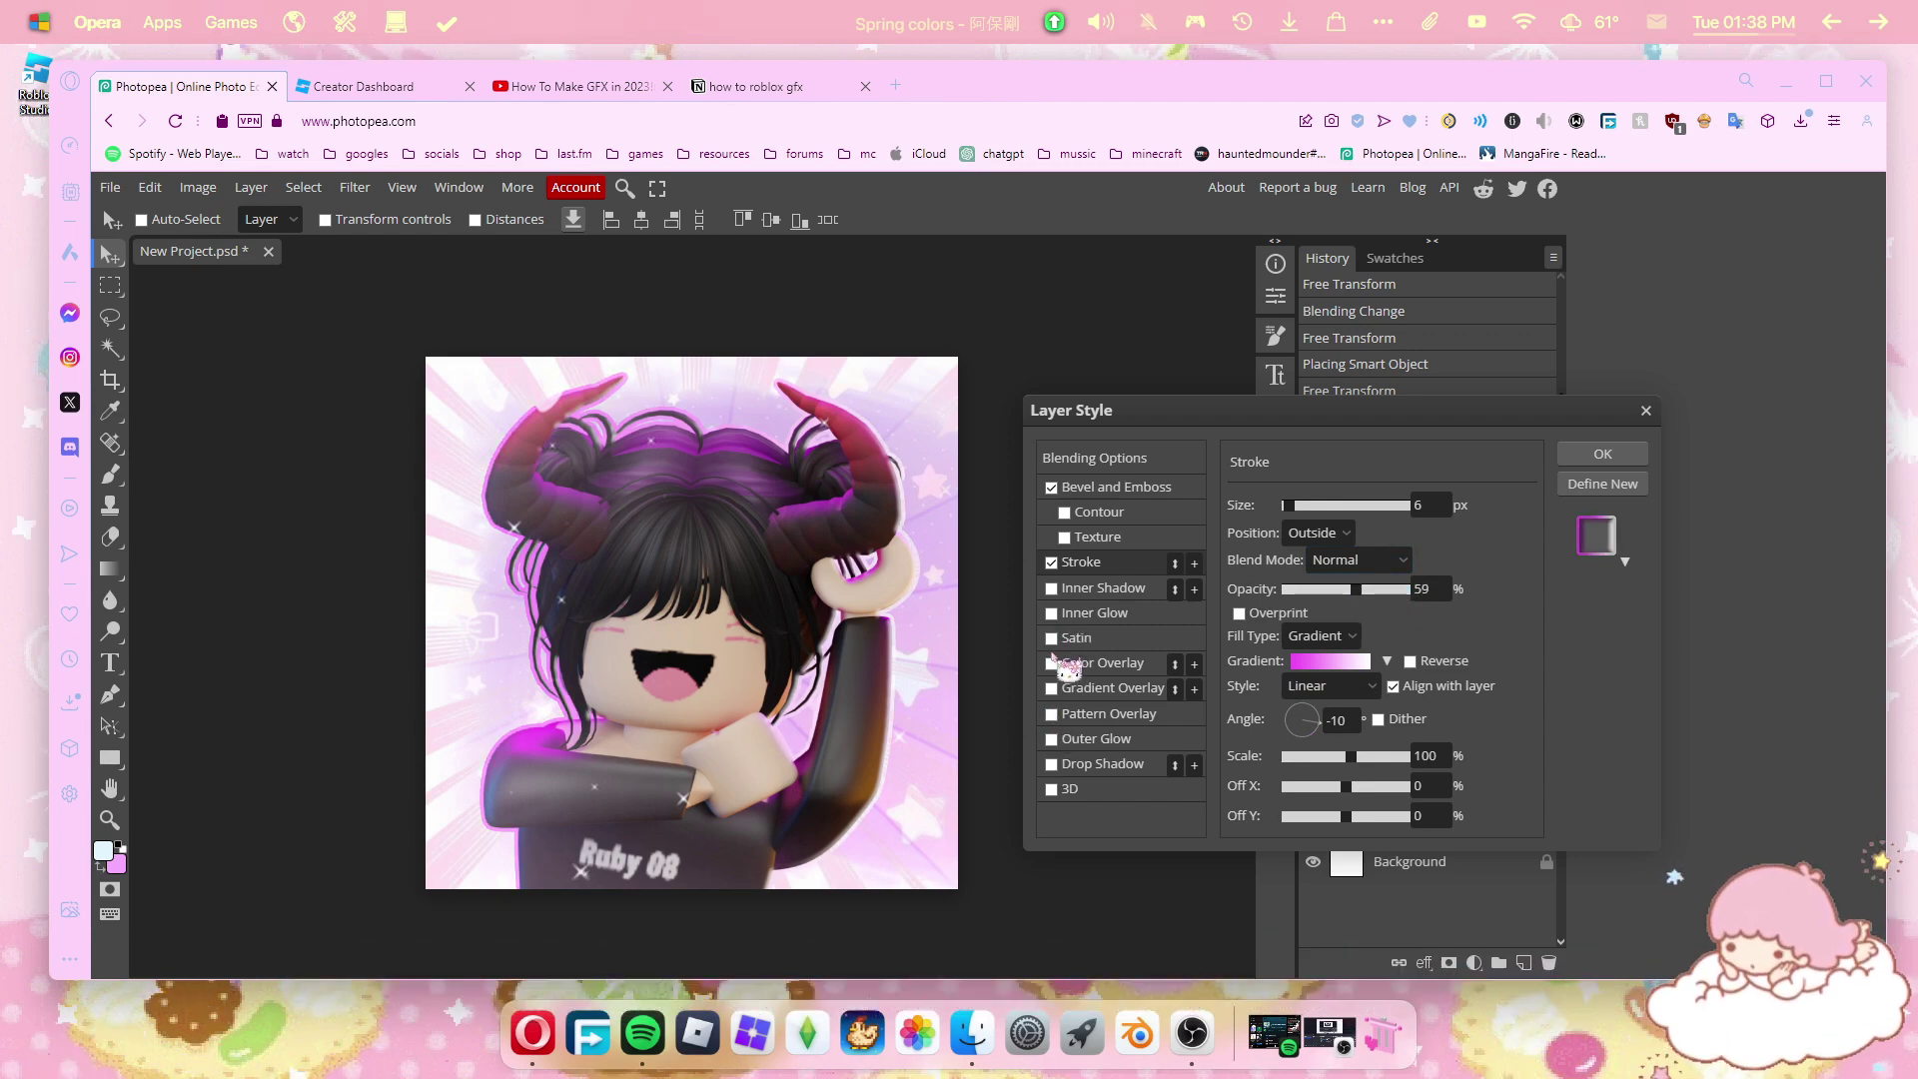
# Add a pink-violet Inner Glow with 47% opacity, 36% spread and 27 px size, and apply the layer styles.
pyautogui.click(1052, 612)
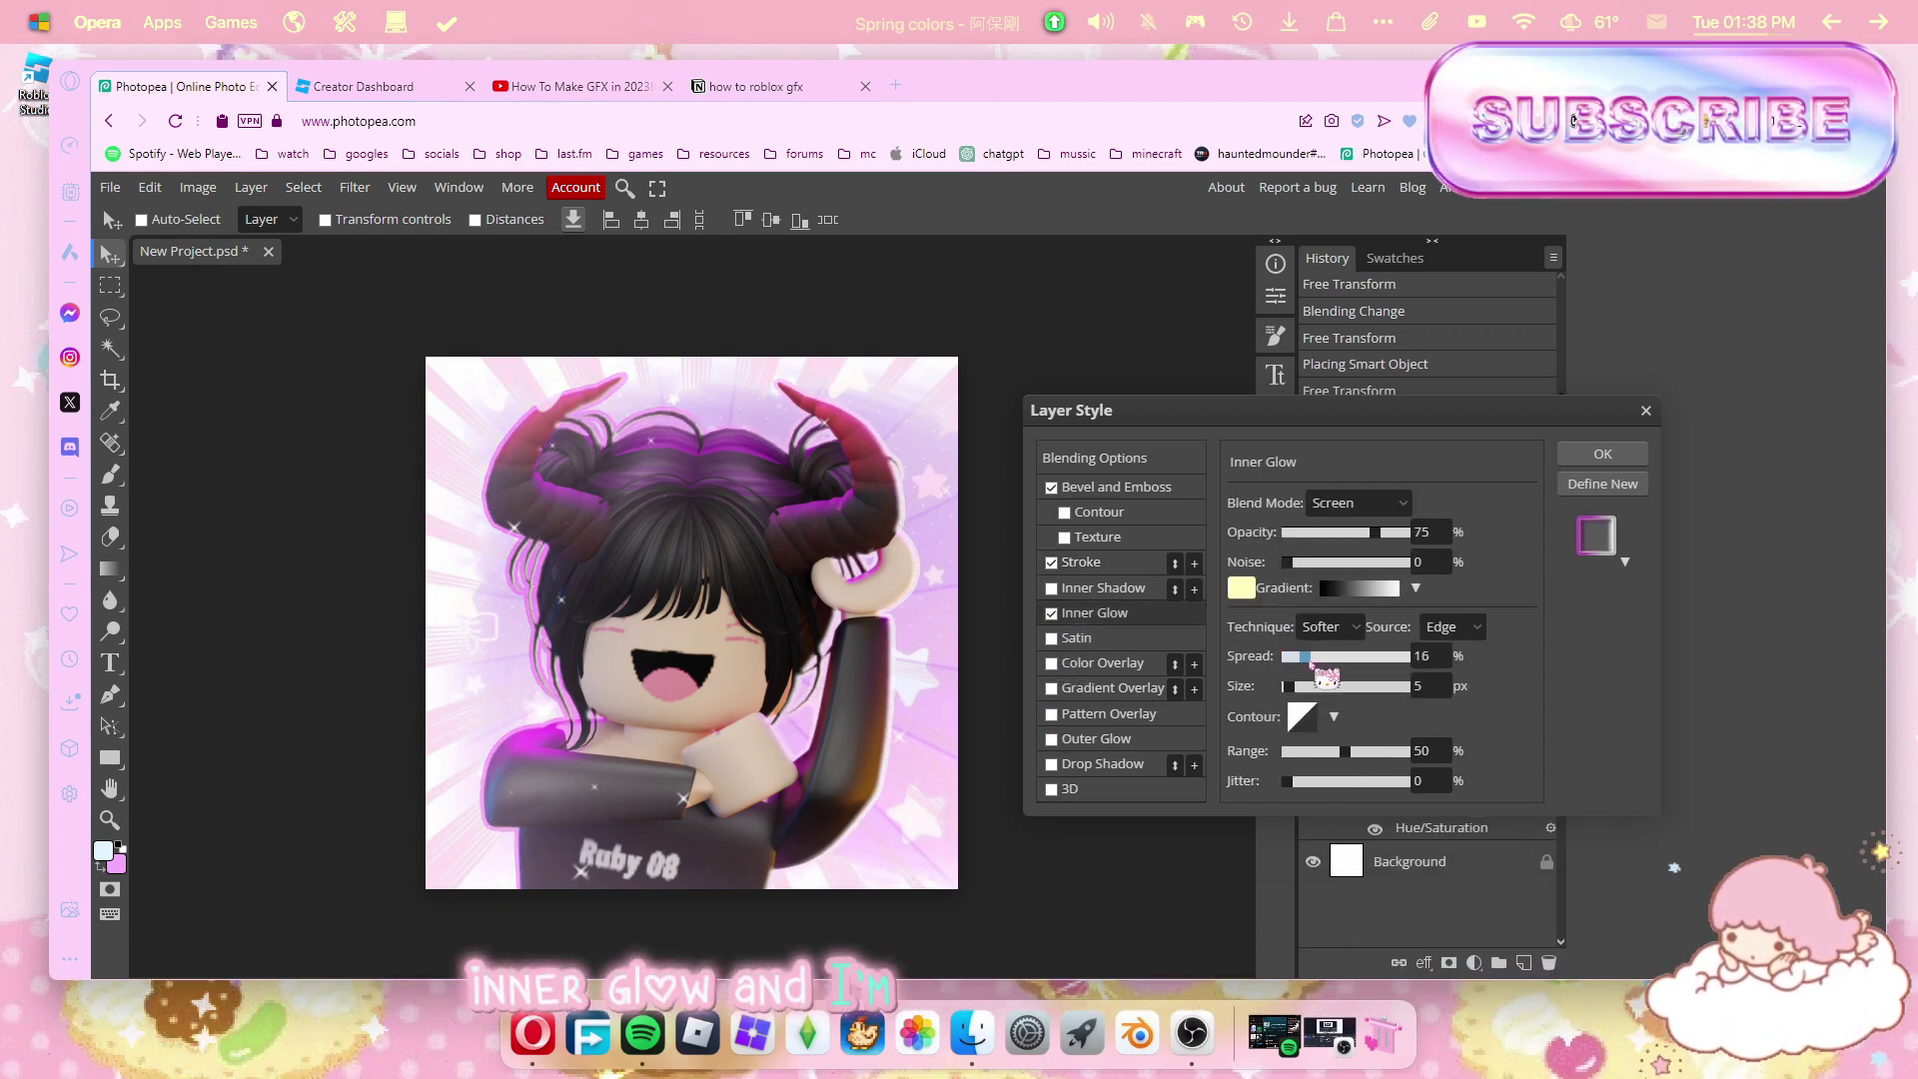
pyautogui.moveTo(1313, 664)
pyautogui.mouseDown()
pyautogui.moveTo(1335, 667)
pyautogui.moveTo(1304, 690)
pyautogui.mouseUp()
pyautogui.click(1238, 587)
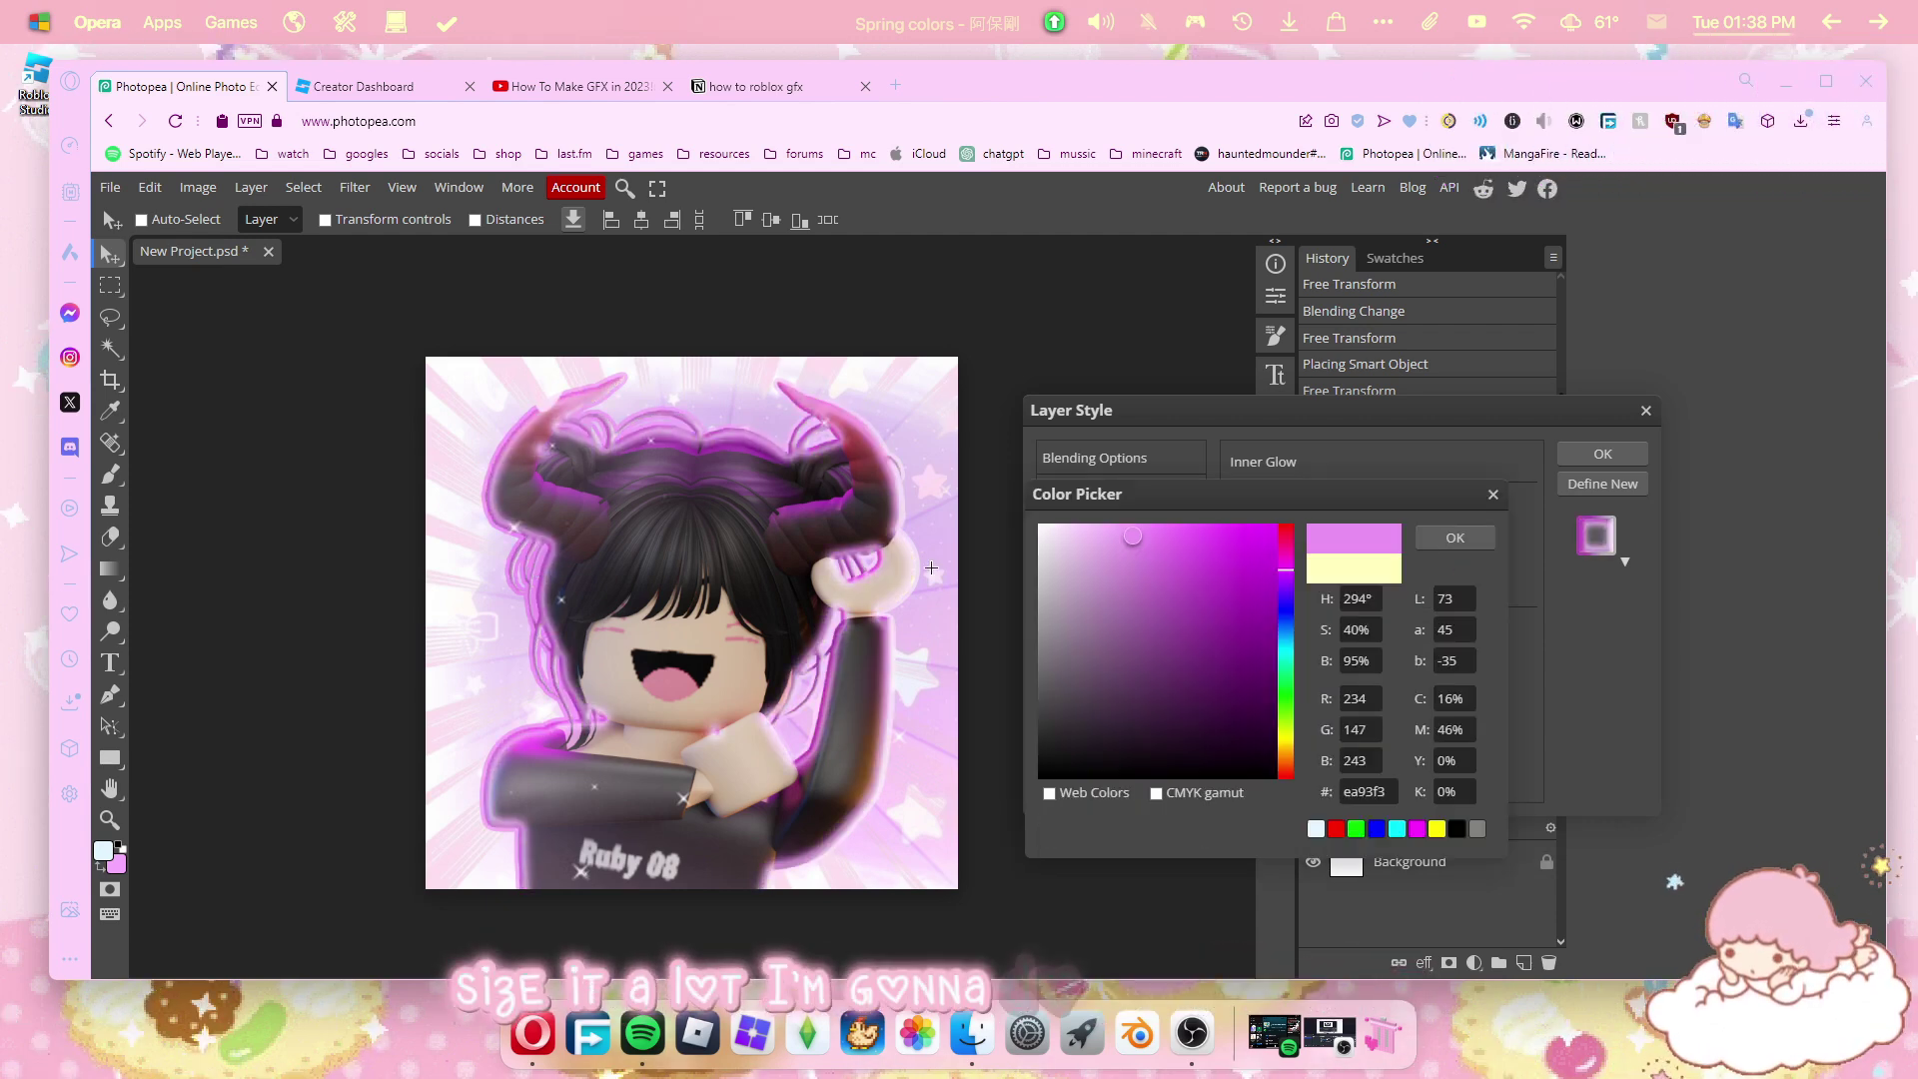
pyautogui.click(1441, 539)
pyautogui.moveTo(1376, 533)
pyautogui.mouseDown()
pyautogui.moveTo(1310, 542)
pyautogui.moveTo(1342, 550)
pyautogui.mouseUp()
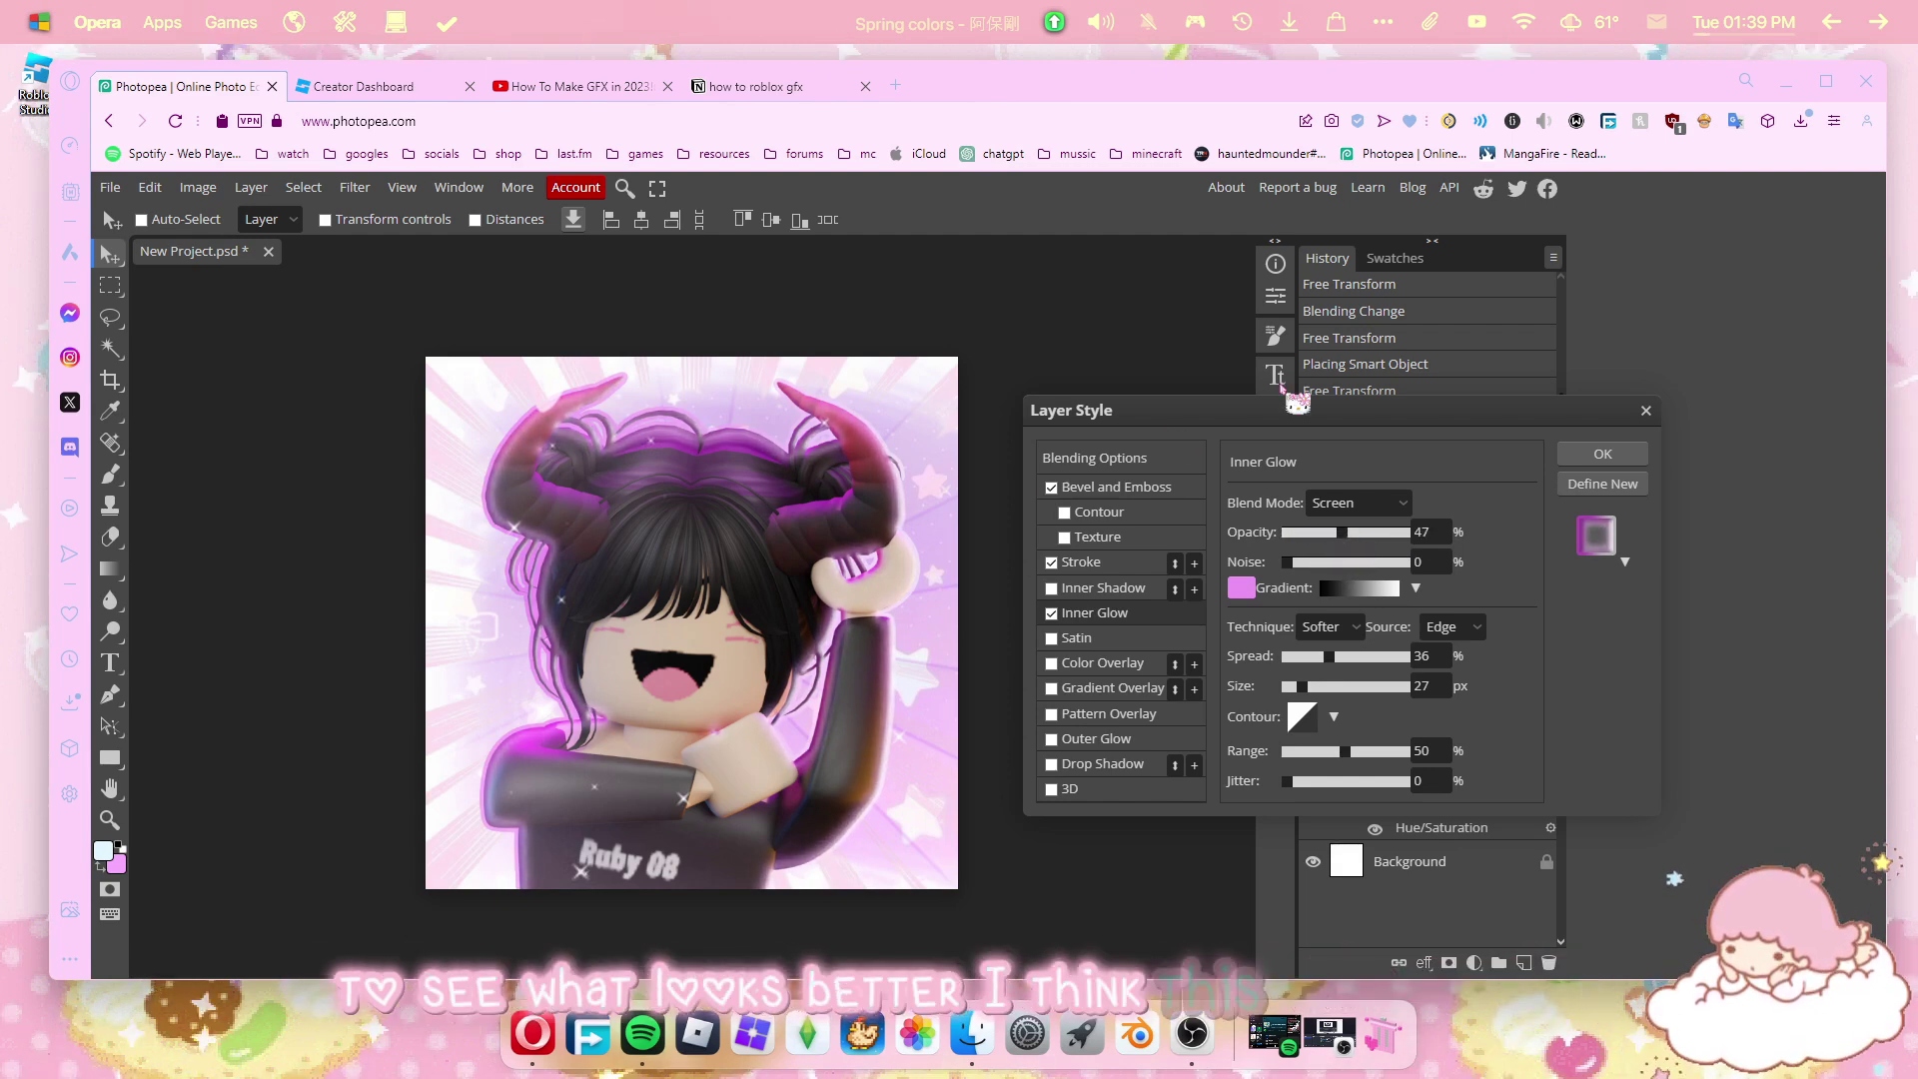
pyautogui.click(1604, 453)
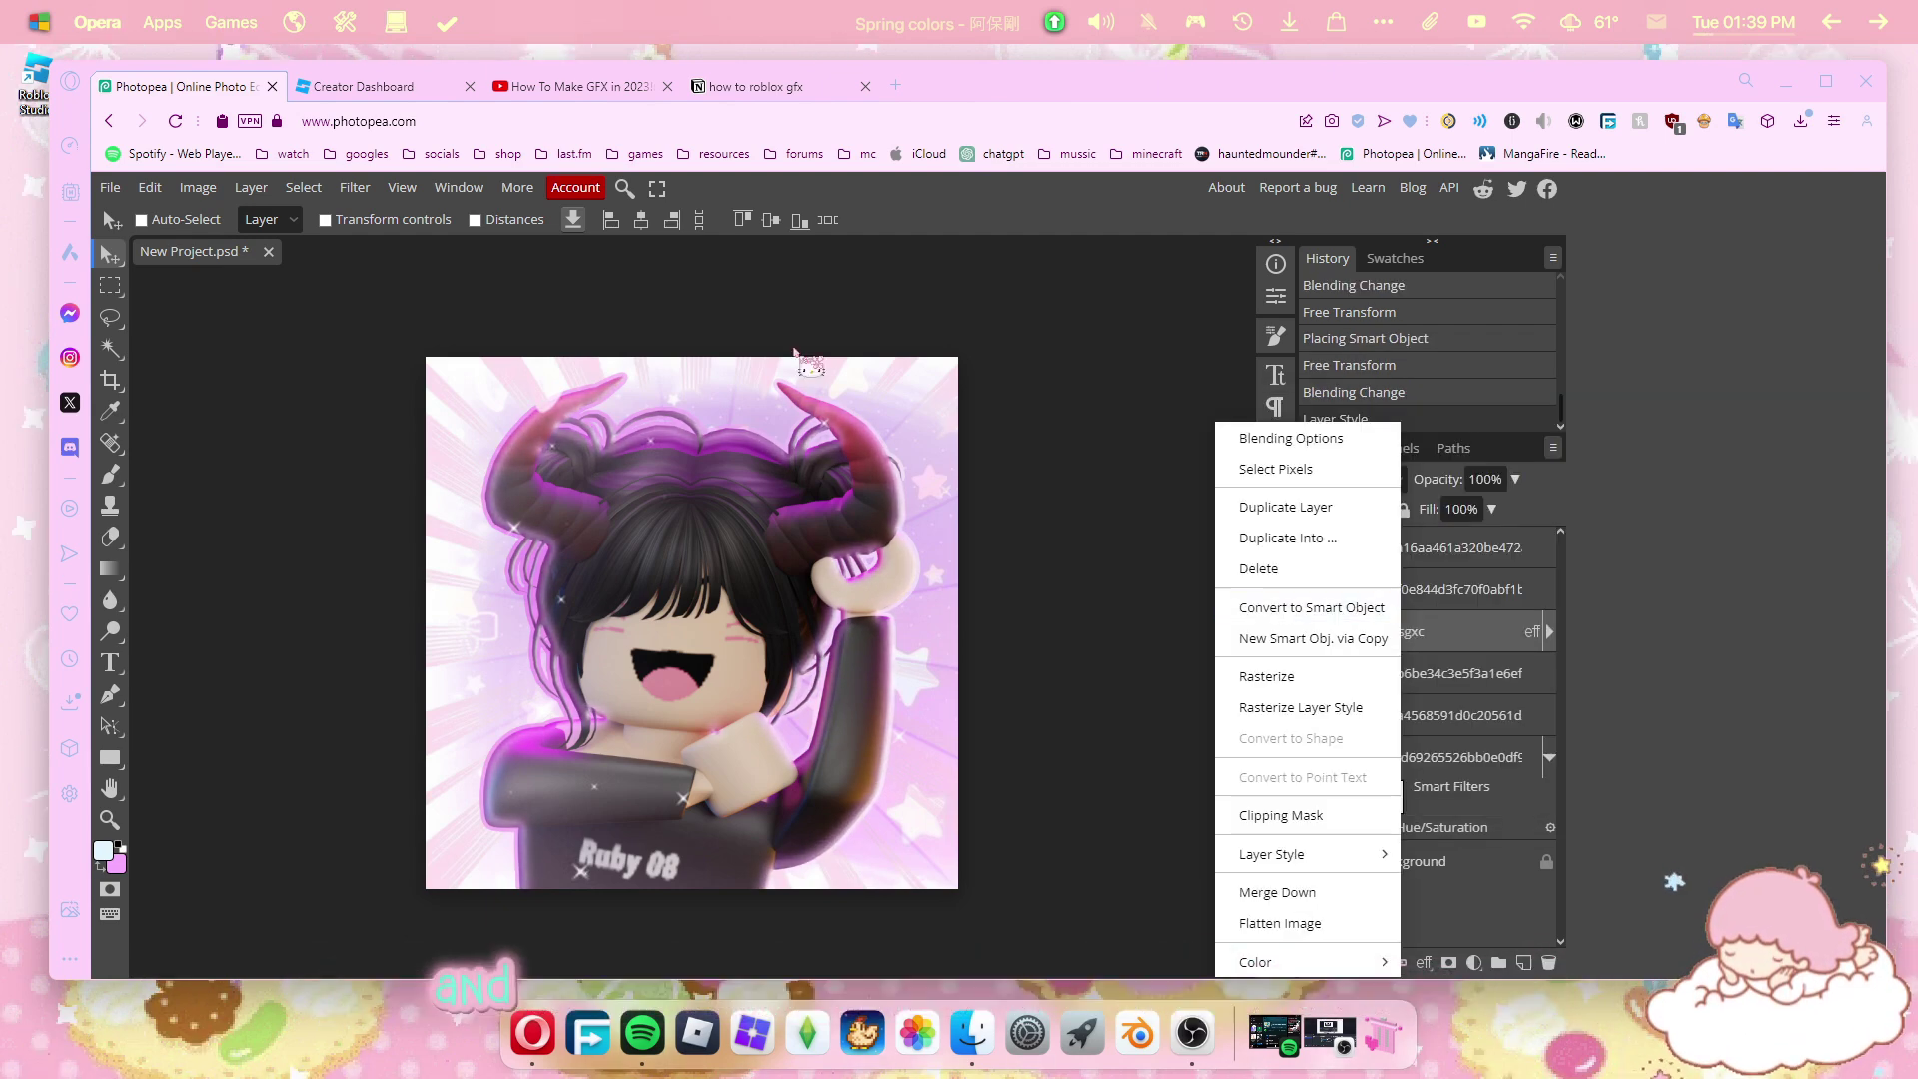
# Apply a Levels adjustment to the freesgxc layer with input values 7, 1.13 and 191.
pyautogui.click(198, 187)
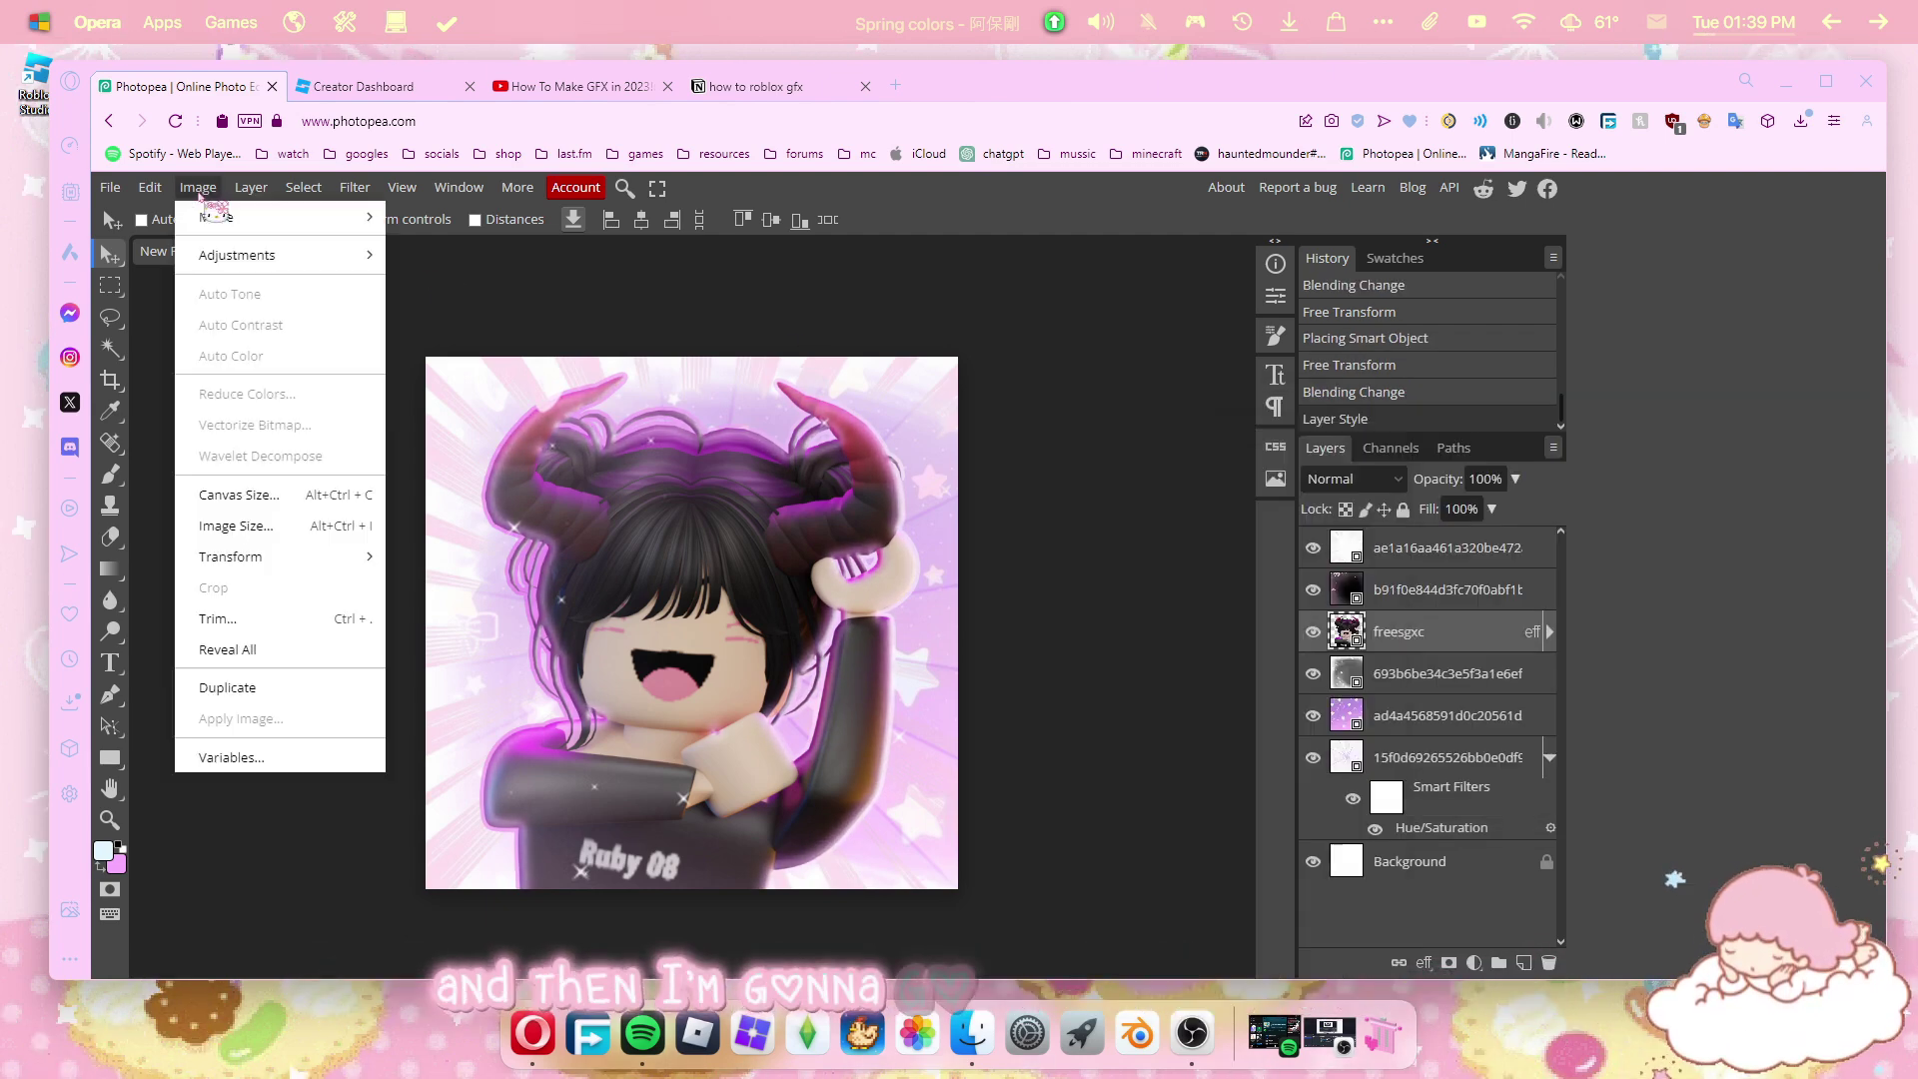
pyautogui.moveTo(262, 258)
pyautogui.click(549, 287)
pyautogui.moveTo(522, 343); pyautogui.dragTo(1289, 392)
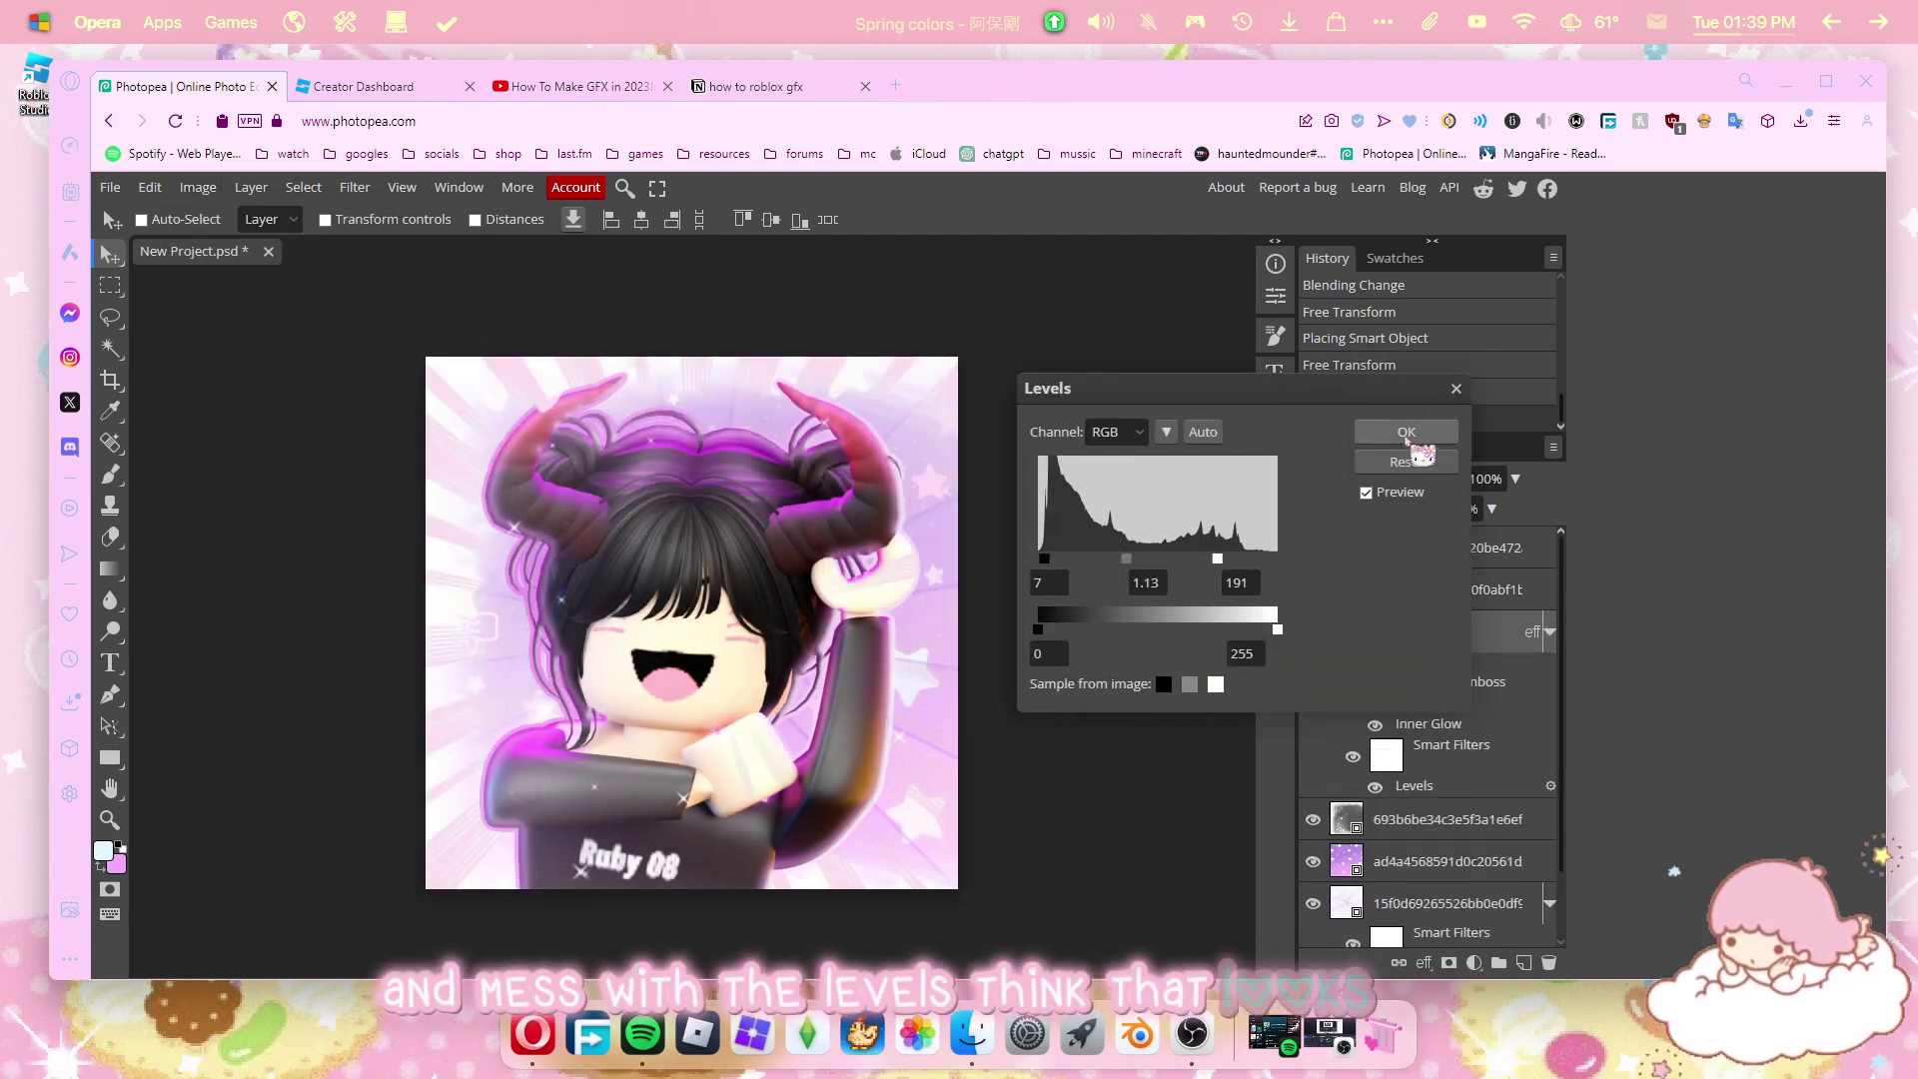
pyautogui.click(1406, 432)
# Place the cd7970026ce3a74273bb sparkle-frame image from Downloads above the freesgxc layer and set its blend mode to Lighten.
pyautogui.hotkey('alt', 'Tab')
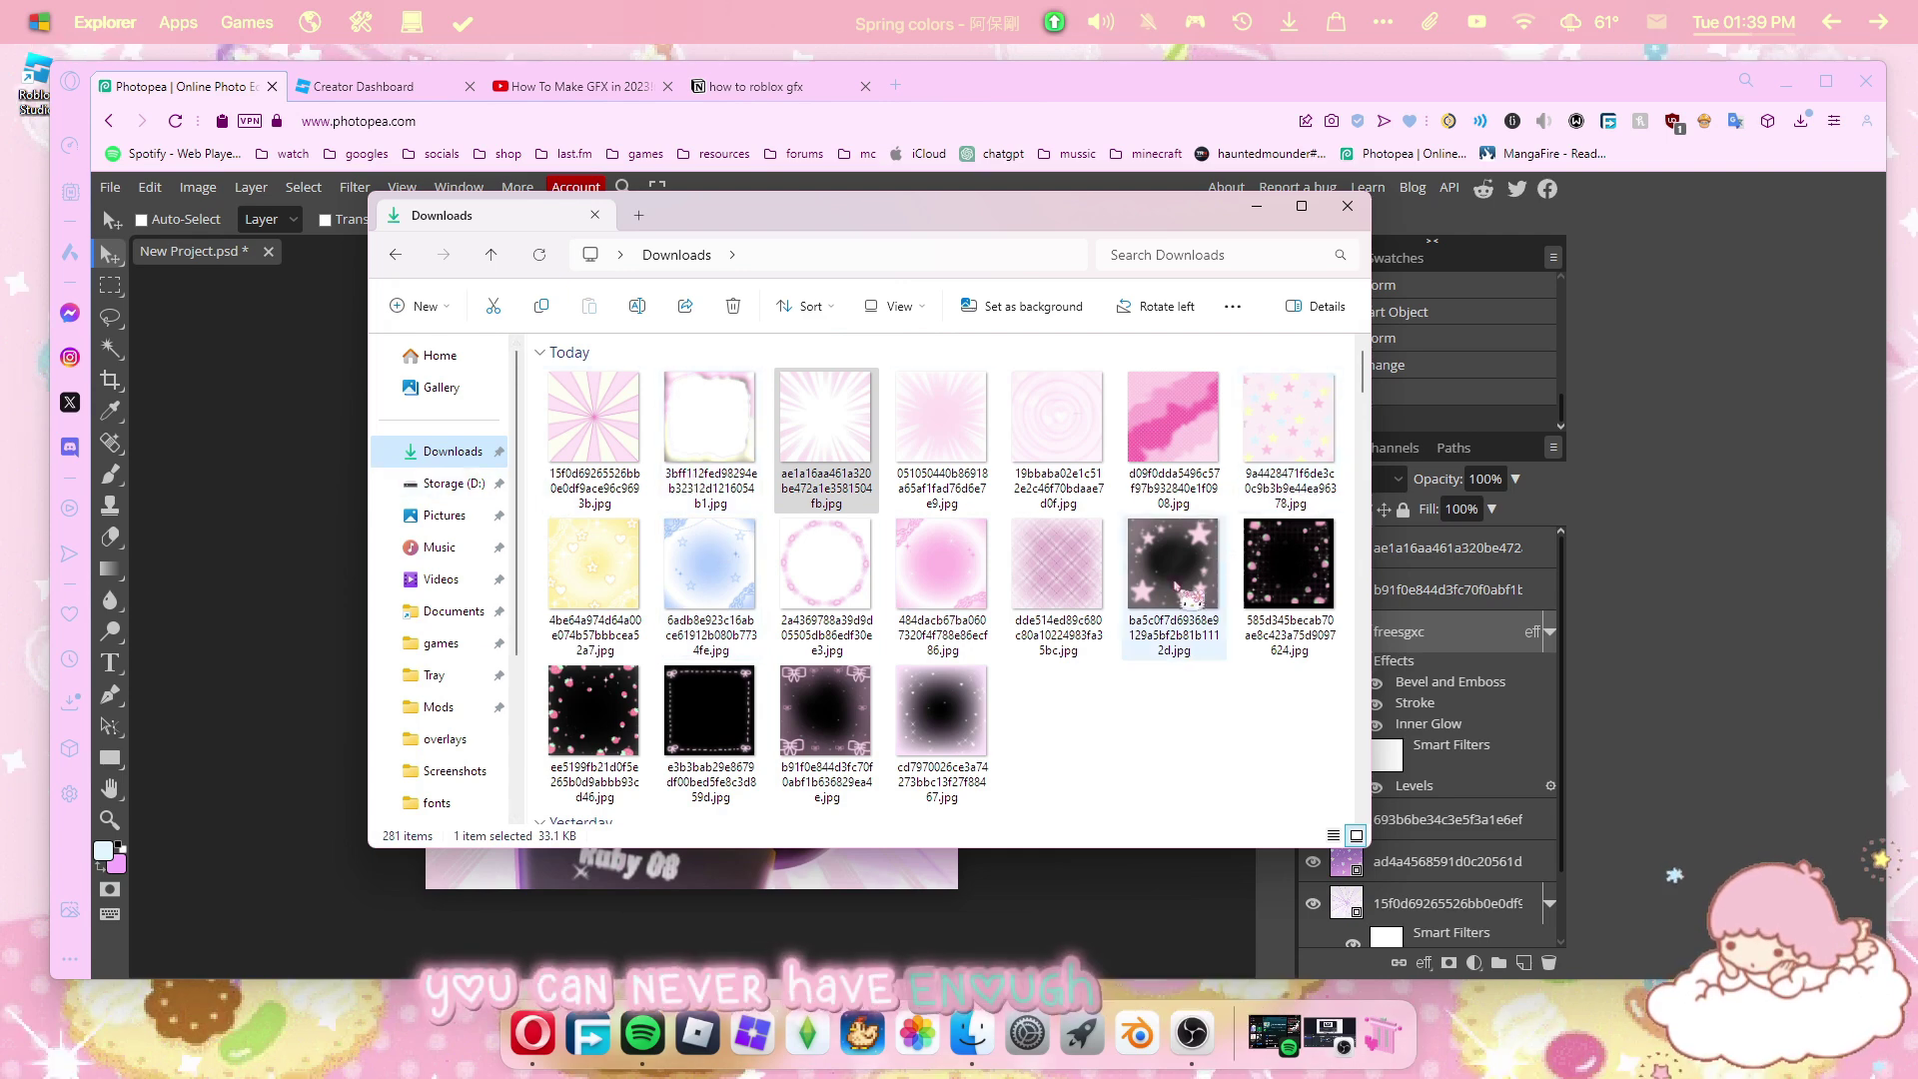
pyautogui.moveTo(941, 708); pyautogui.dragTo(344, 668)
pyautogui.press('Return')
pyautogui.click(1354, 478)
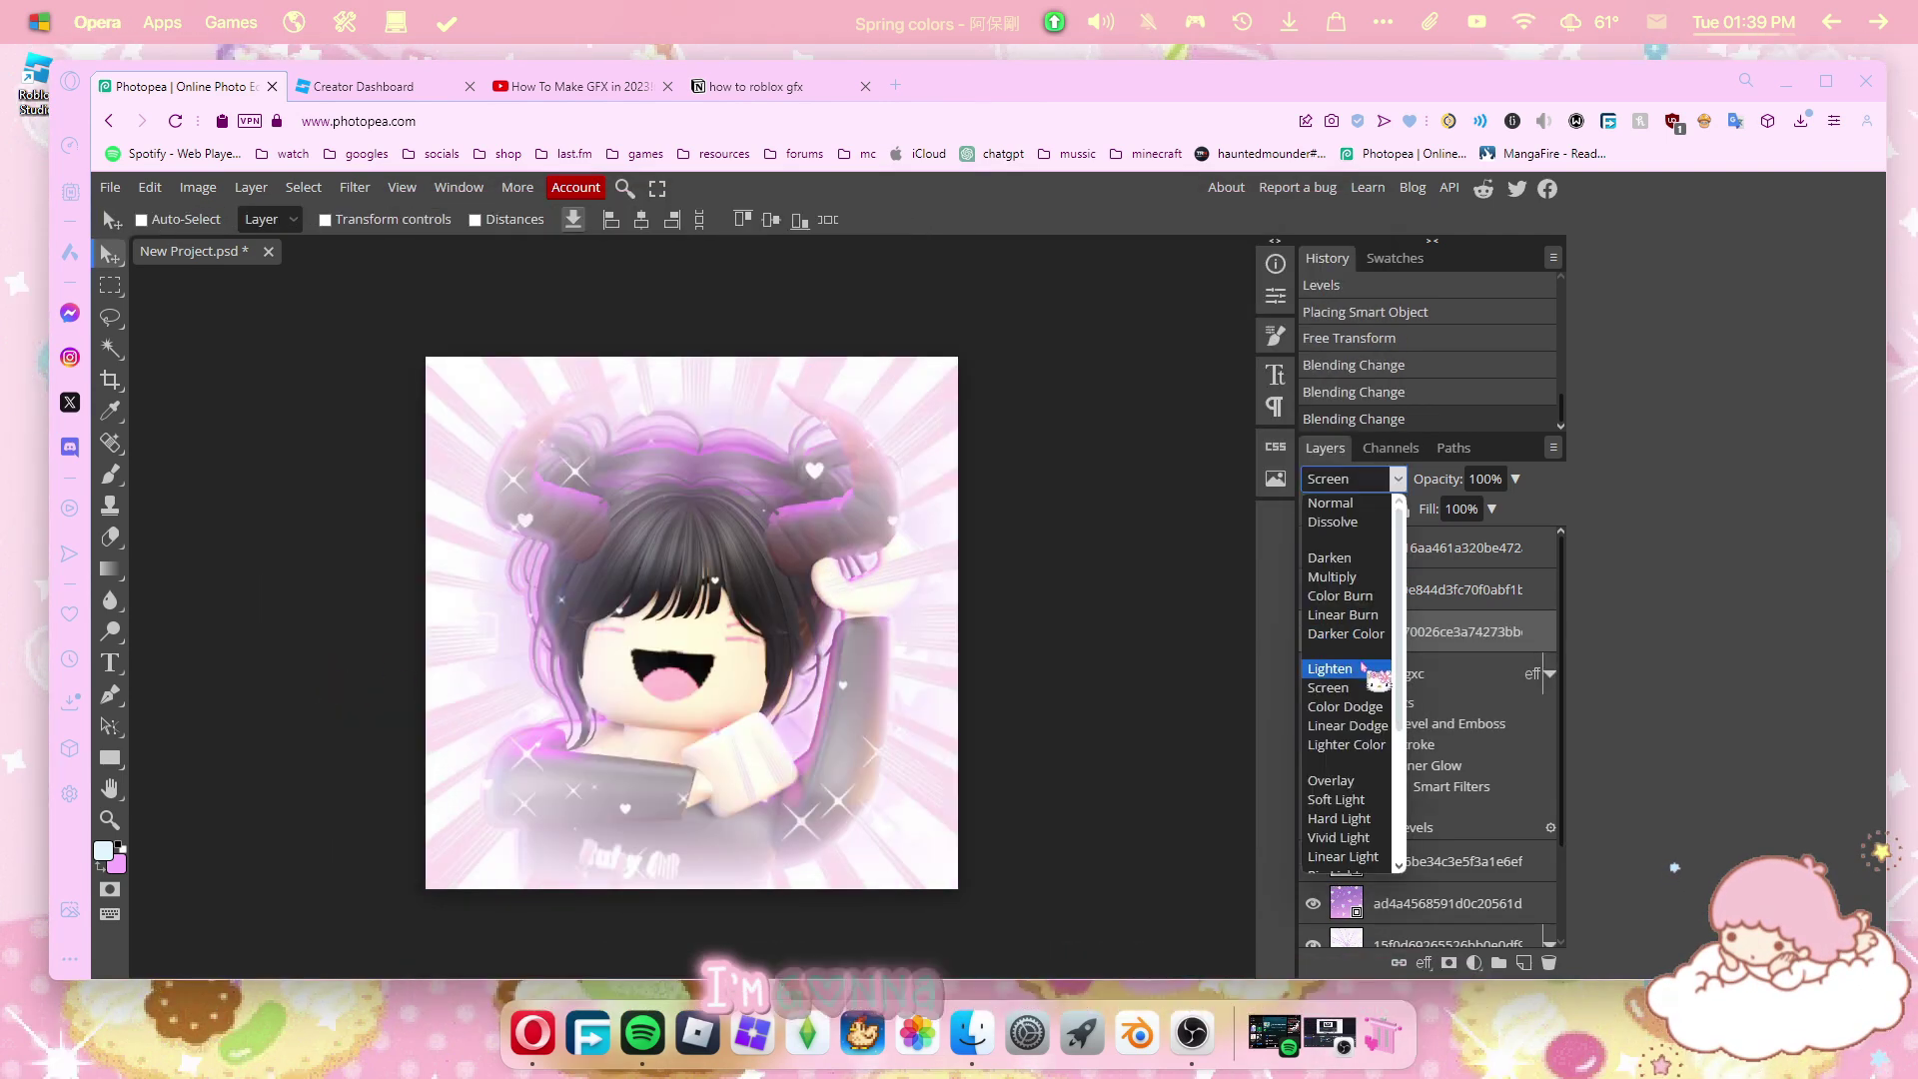
pyautogui.click(1362, 656)
# Enlarge the sparkle-frame overlay to about 178%, rotate it about 9.7° and reposition it around the avatar.
pyautogui.click(150, 187)
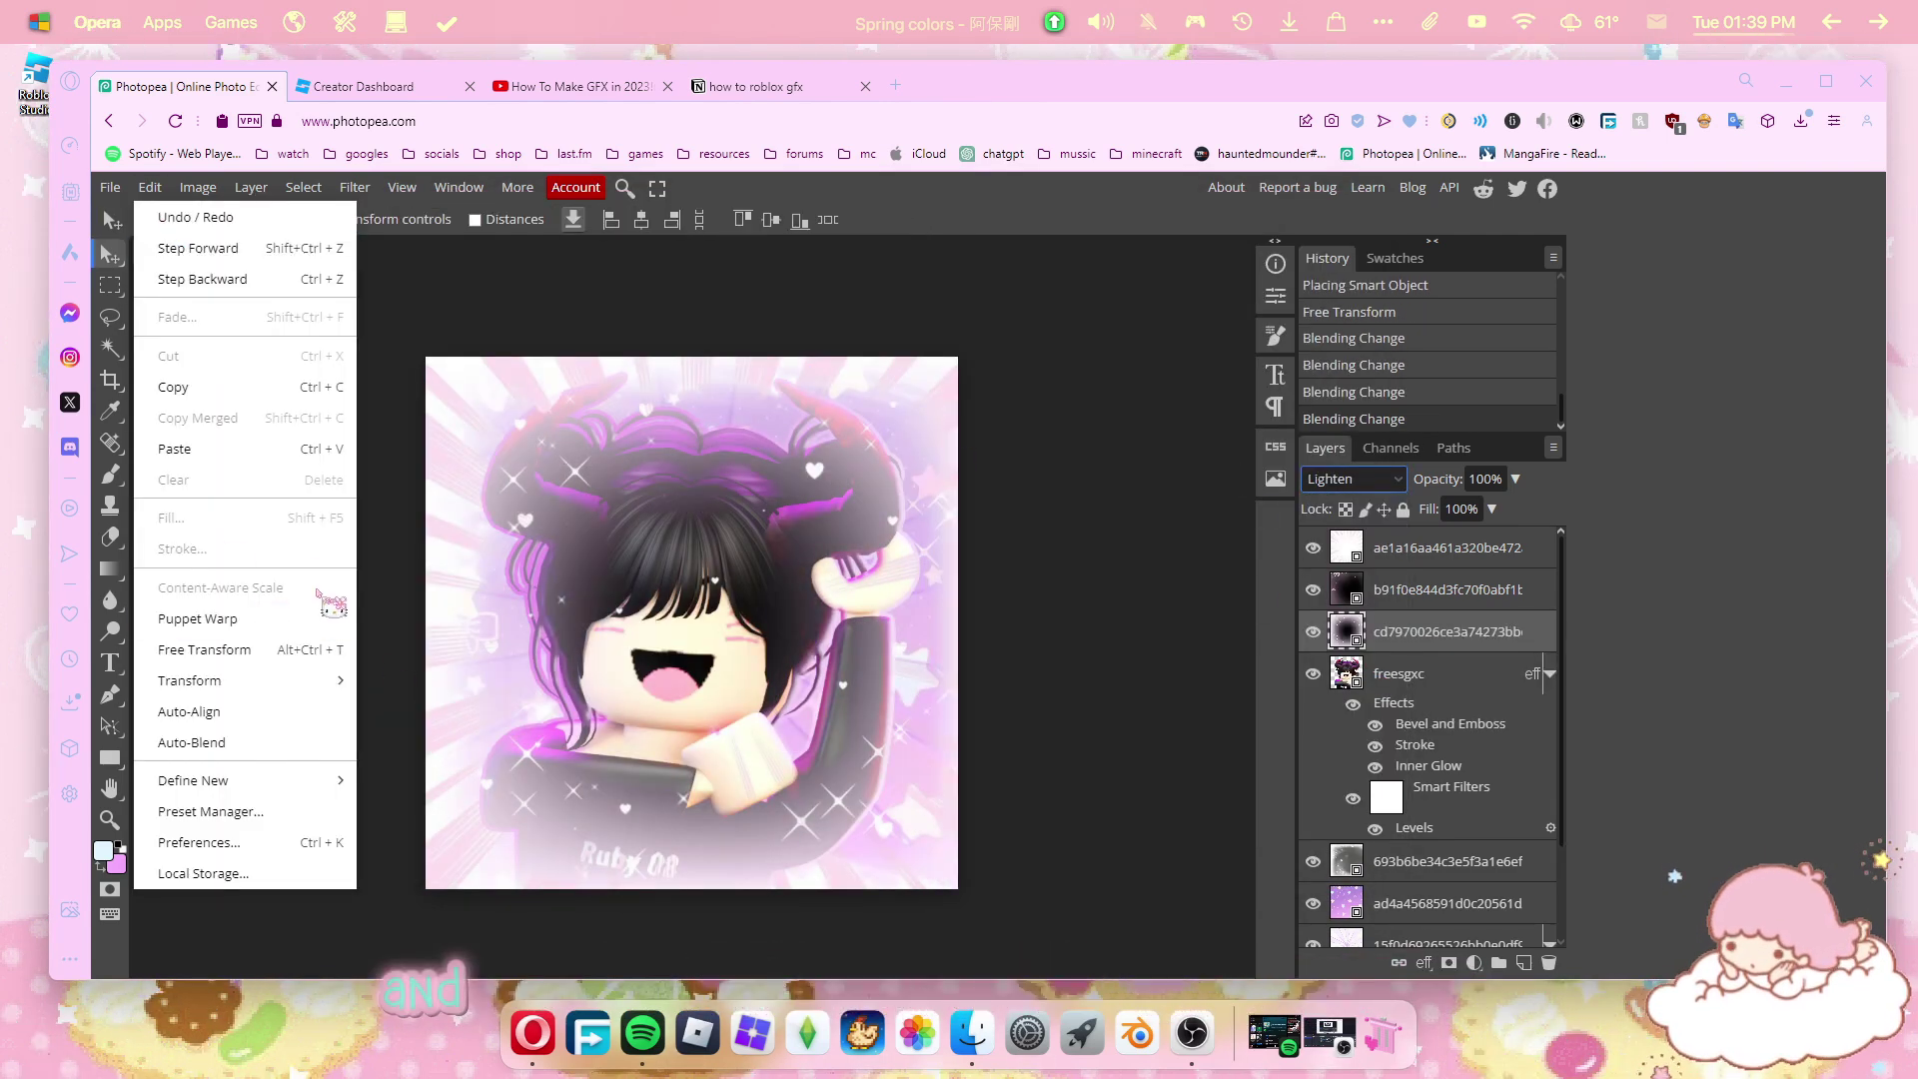
pyautogui.click(299, 649)
pyautogui.moveTo(410, 348); pyautogui.dragTo(365, 162)
pyautogui.moveTo(670, 498); pyautogui.dragTo(701, 563)
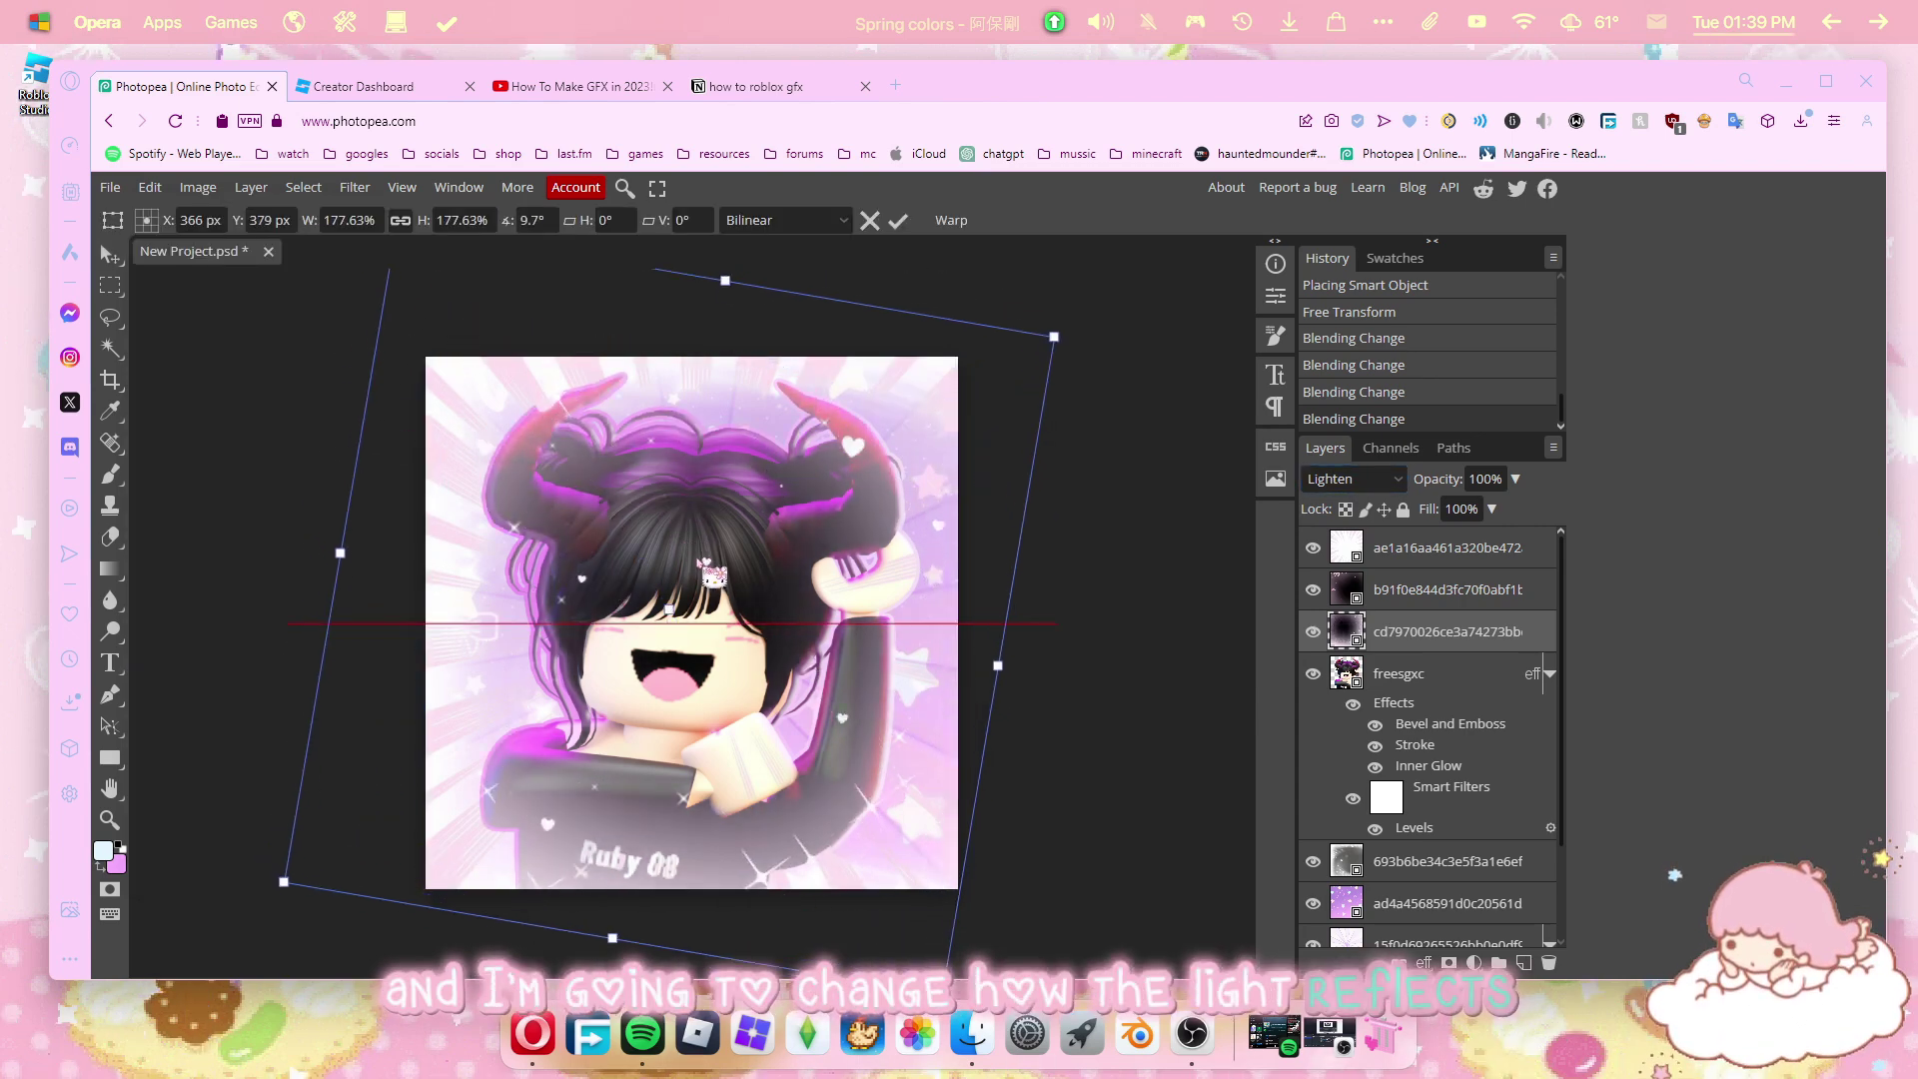
pyautogui.click(898, 220)
# Create a new layer directly above freesgxc and set up the Brush tool with an enlarged narrow streak tip.
pyautogui.click(1449, 674)
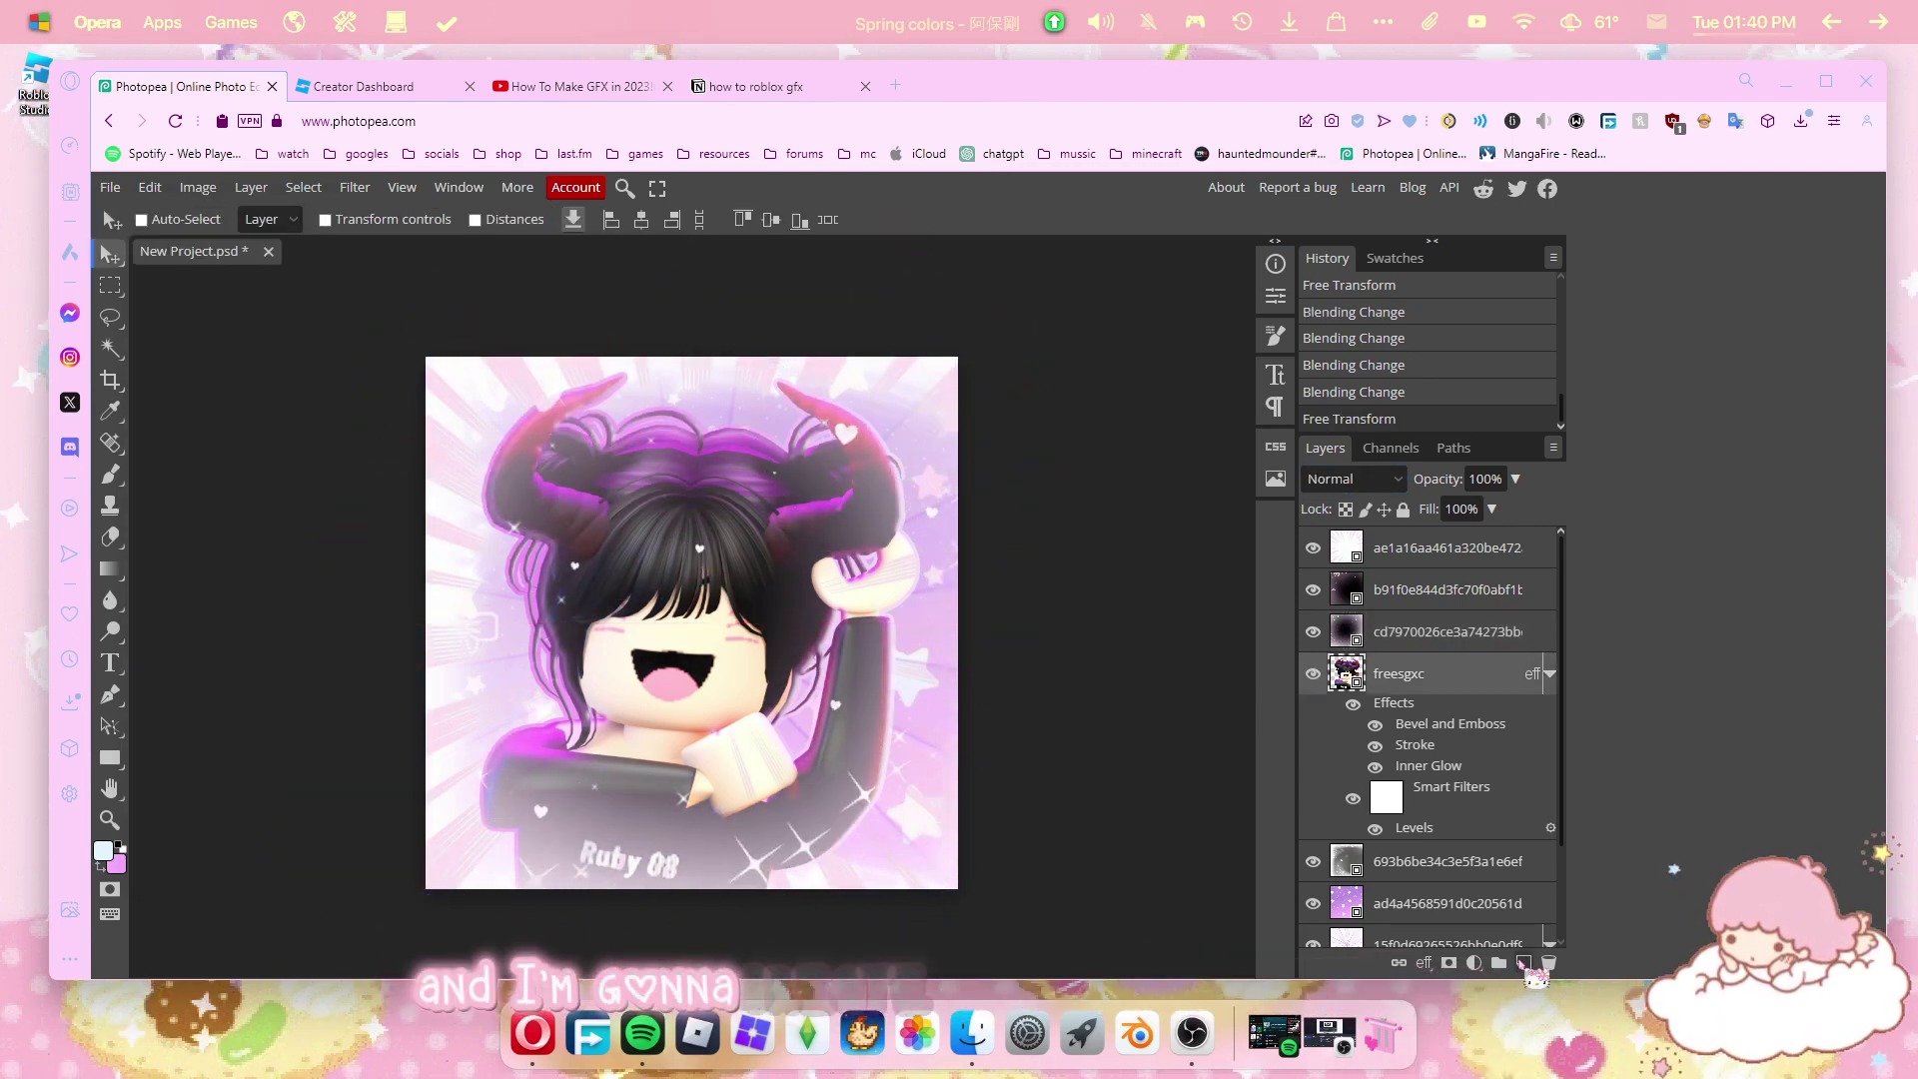
pyautogui.click(1524, 963)
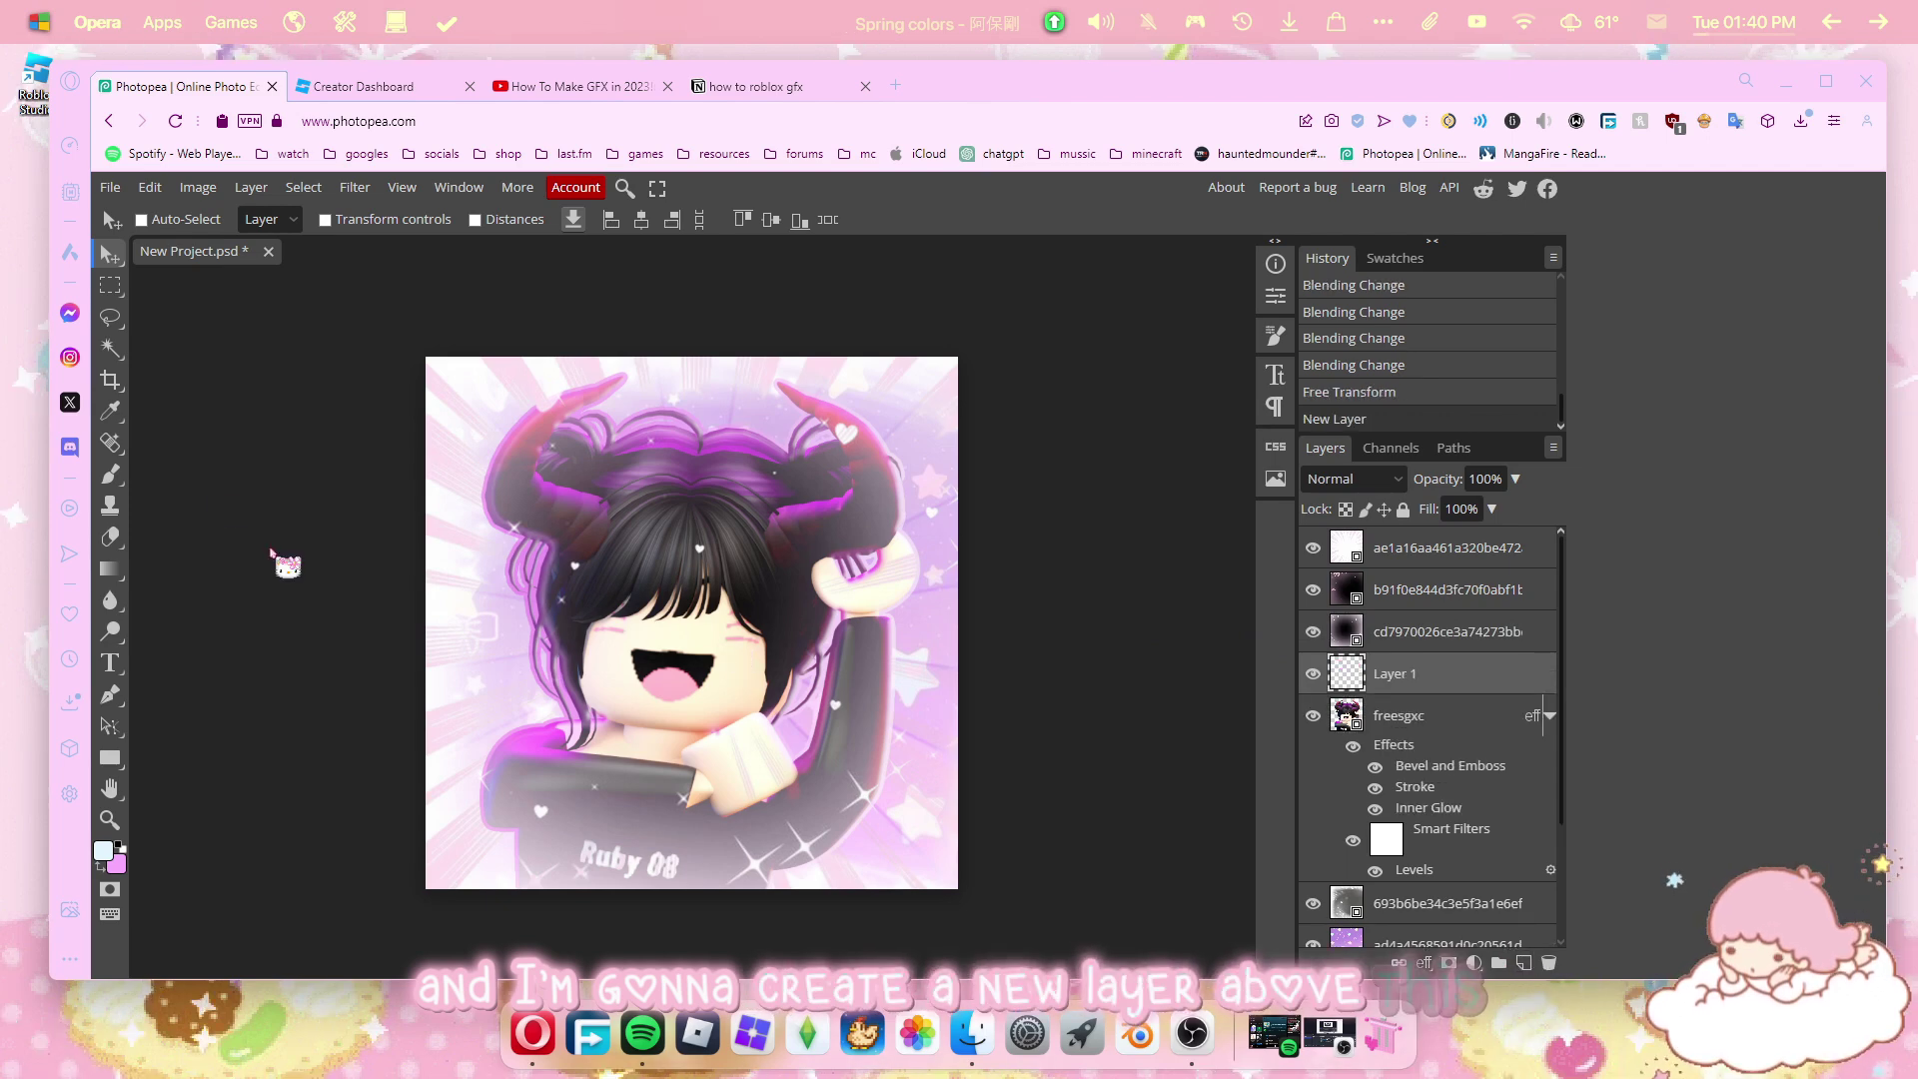
pyautogui.click(112, 476)
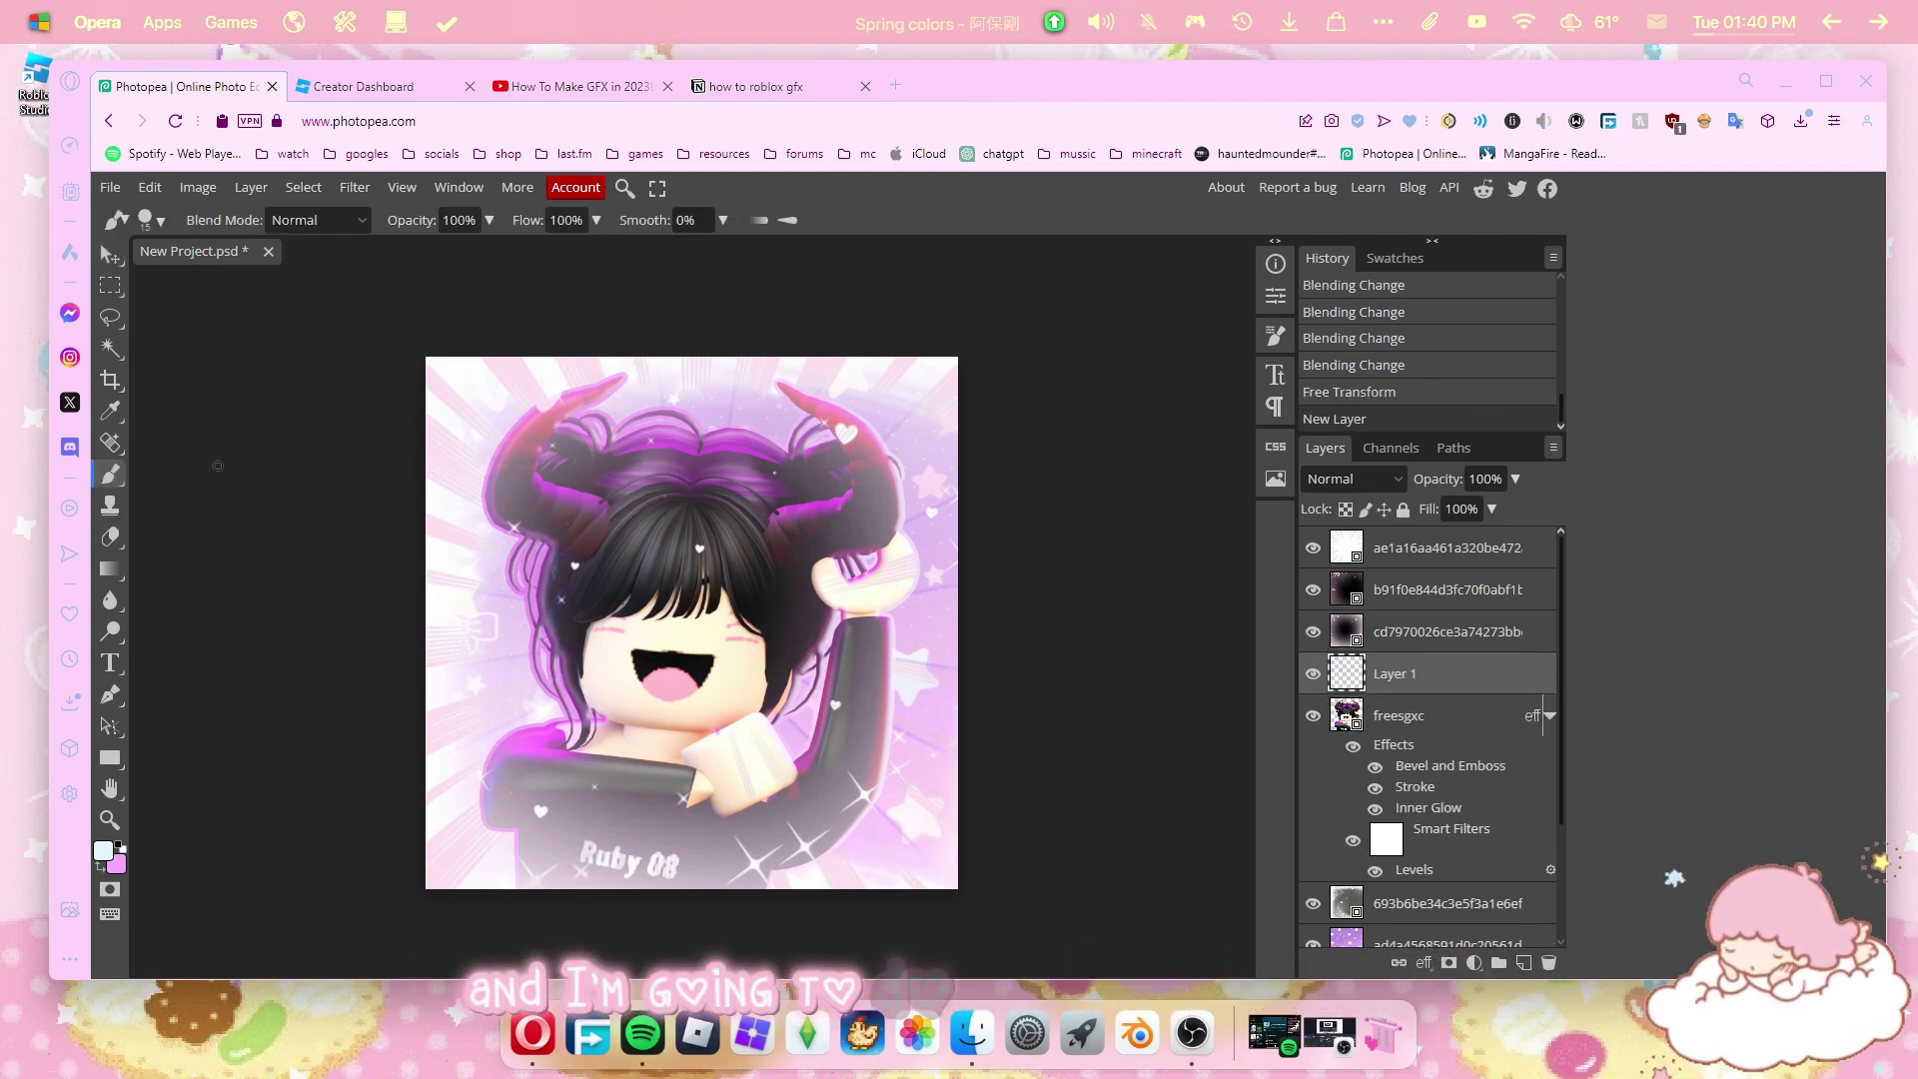
pyautogui.click(155, 220)
pyautogui.scroll(-1, 266, 436)
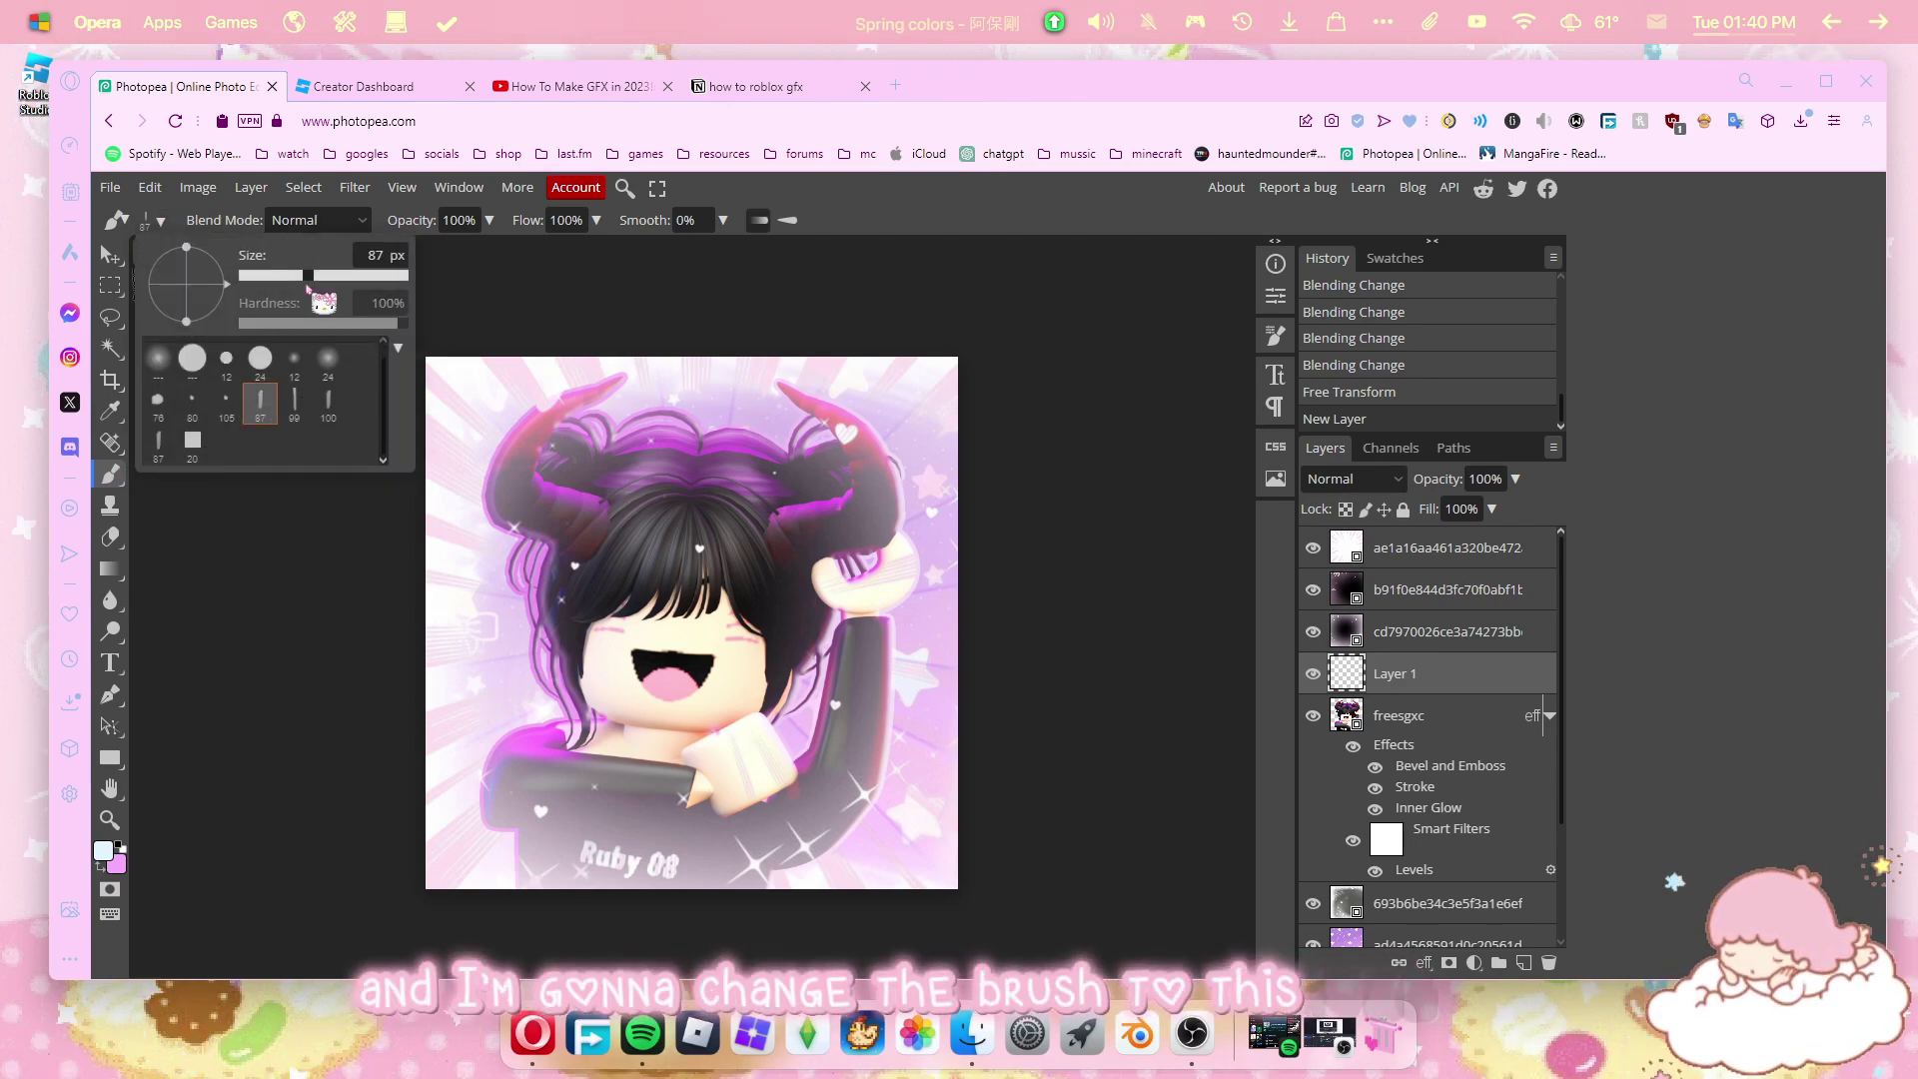
pyautogui.click(463, 295)
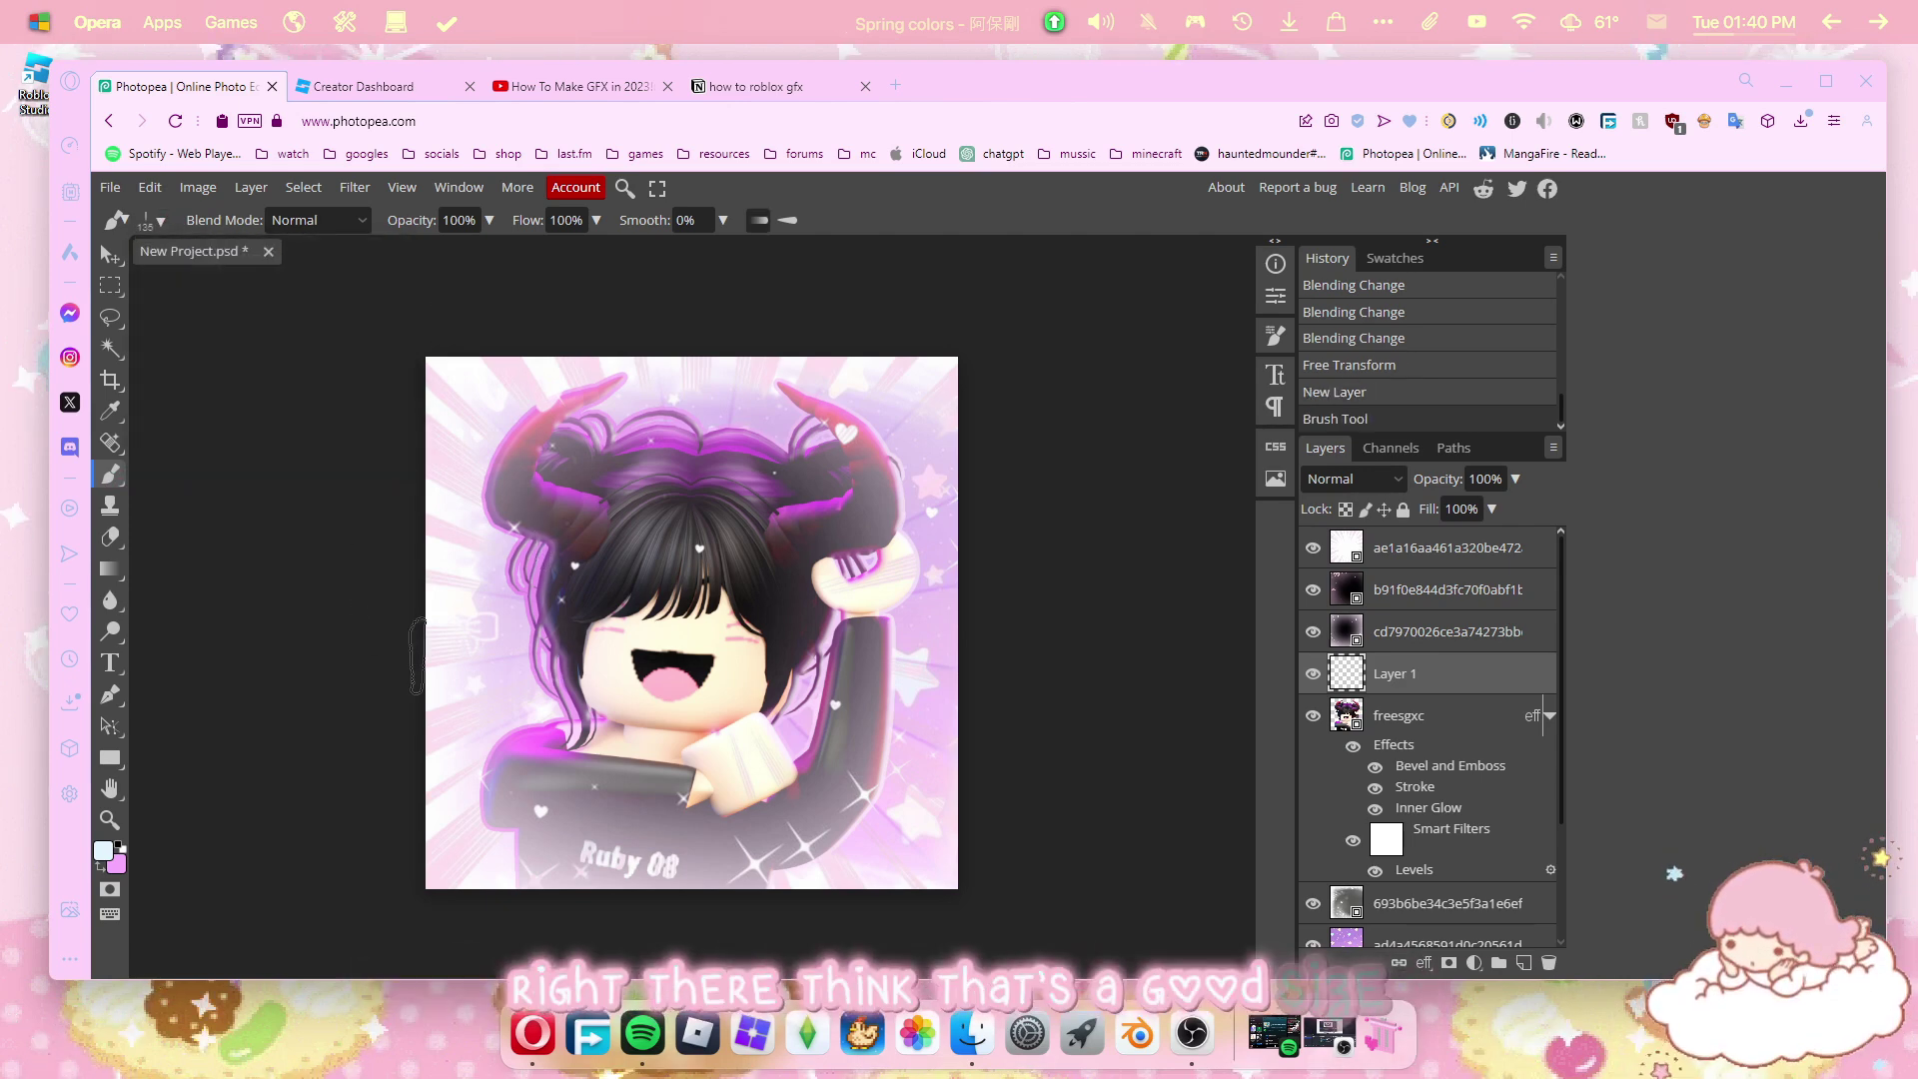
# Set the foreground colour to white (ffffff) and paint highlight strokes along the outer edge of the avatar's raised arm and nearby horn.
pyautogui.click(103, 850)
pyautogui.moveTo(1057, 548); pyautogui.dragTo(1031, 515)
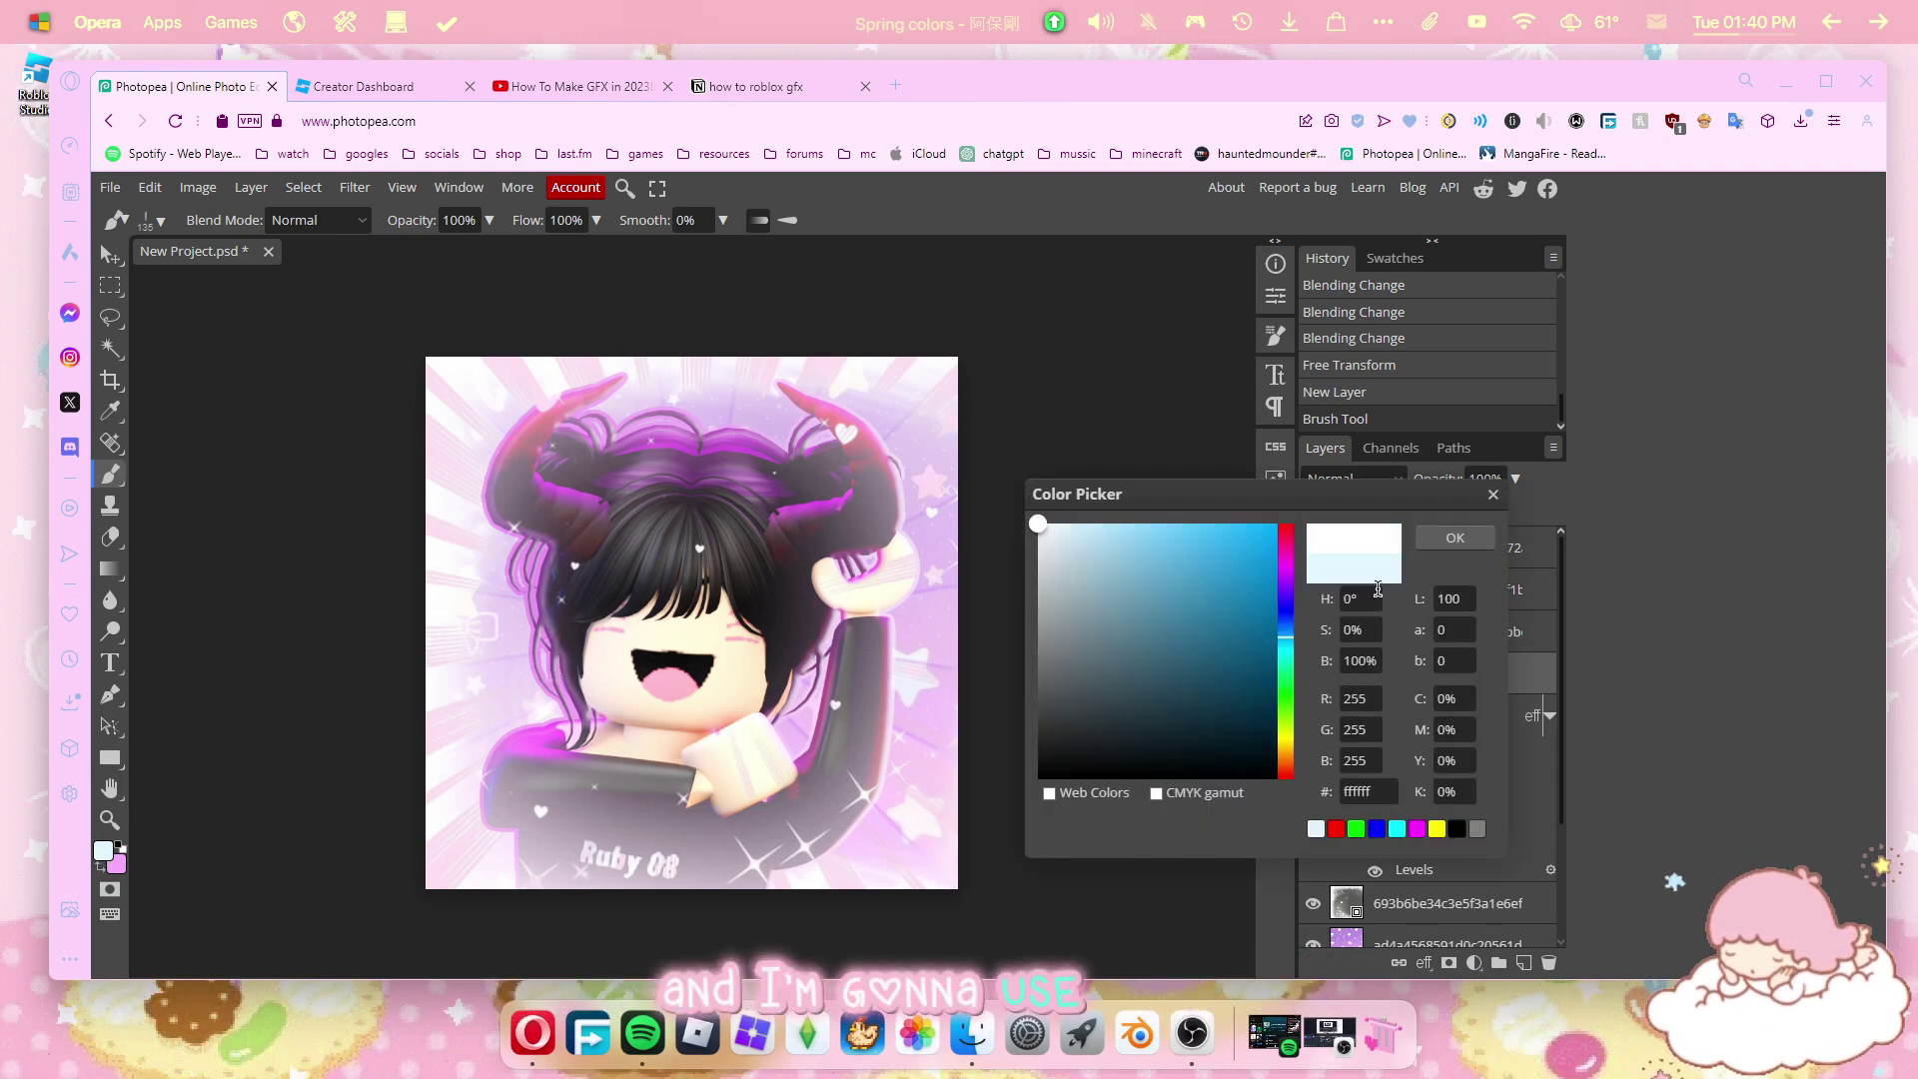
pyautogui.click(1476, 539)
pyautogui.moveTo(881, 635); pyautogui.dragTo(880, 701)
pyautogui.moveTo(876, 770)
pyautogui.mouseDown()
pyautogui.moveTo(814, 864)
pyautogui.moveTo(770, 879)
pyautogui.mouseUp()
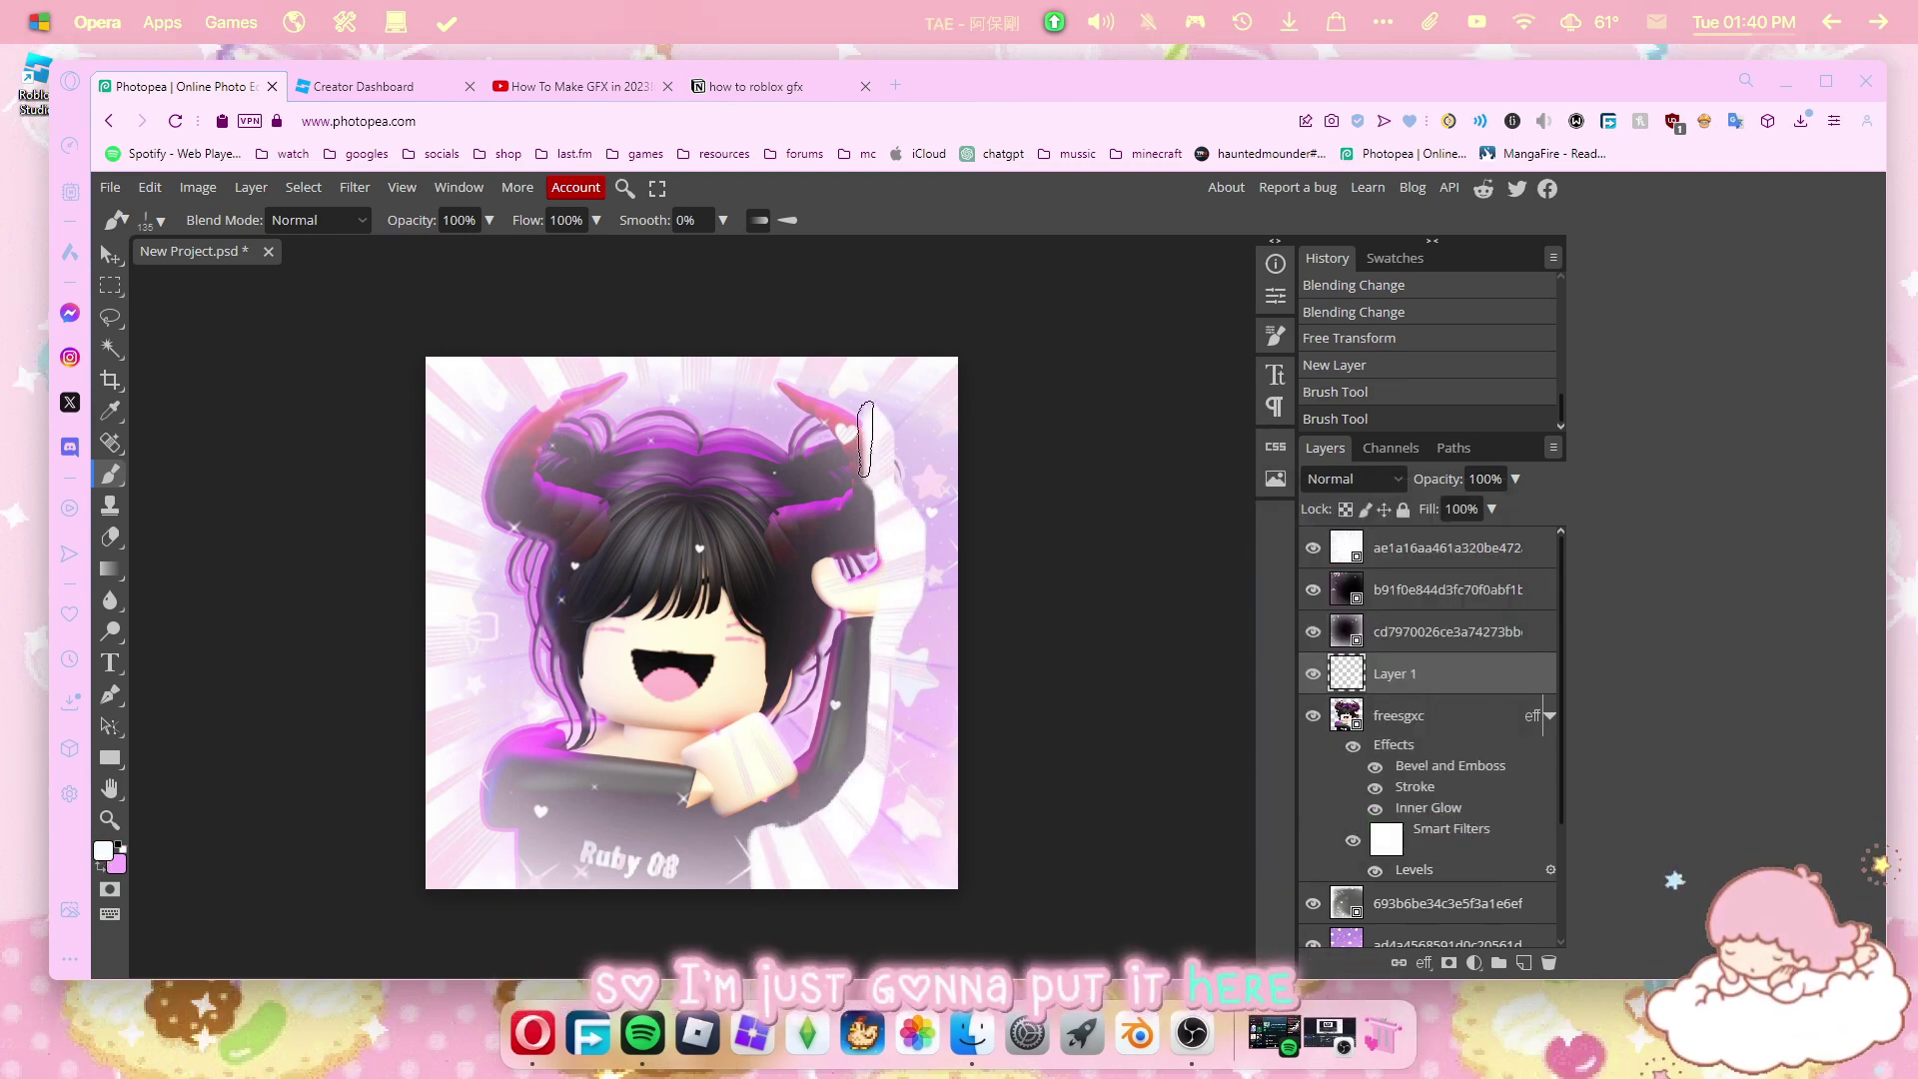
pyautogui.click(856, 431)
# Soften the white highlight strokes on Layer 1 with a Gaussian Blur.
pyautogui.click(355, 188)
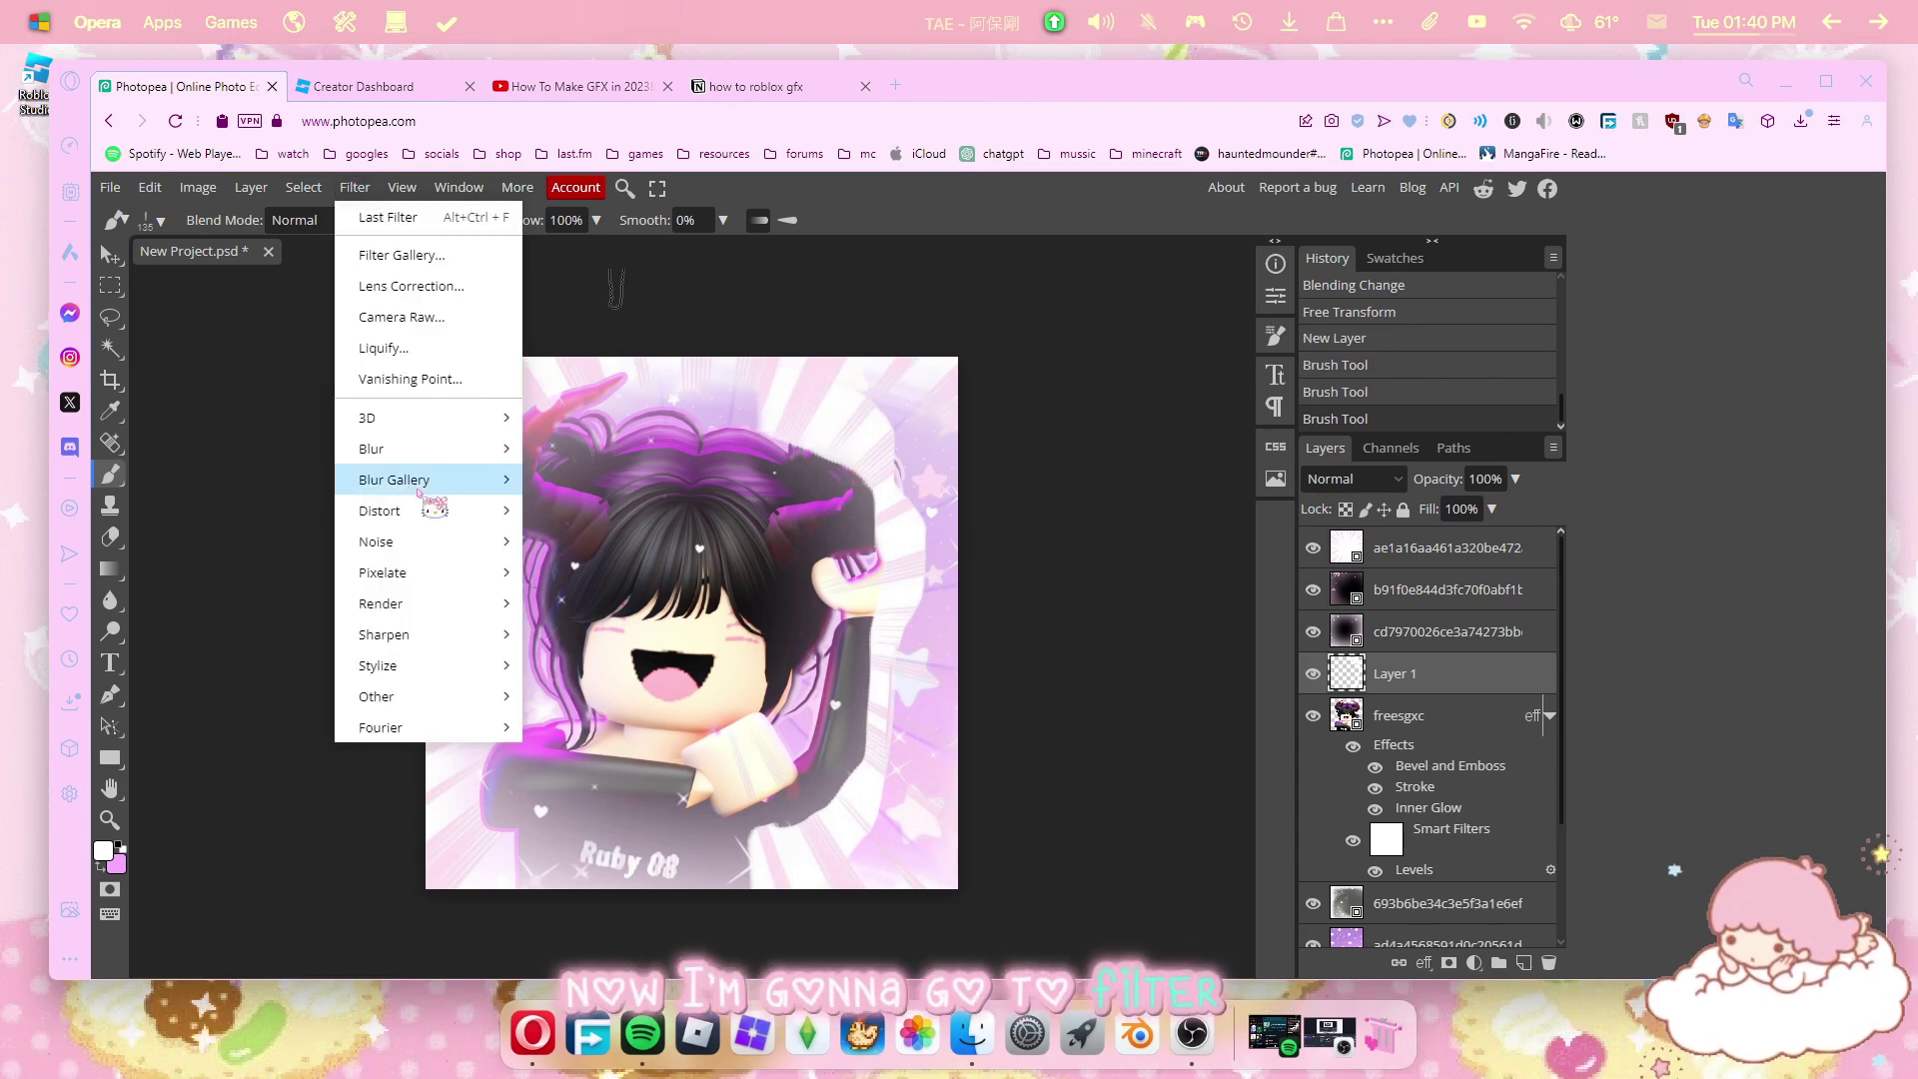
pyautogui.moveTo(385, 448)
pyautogui.click(578, 577)
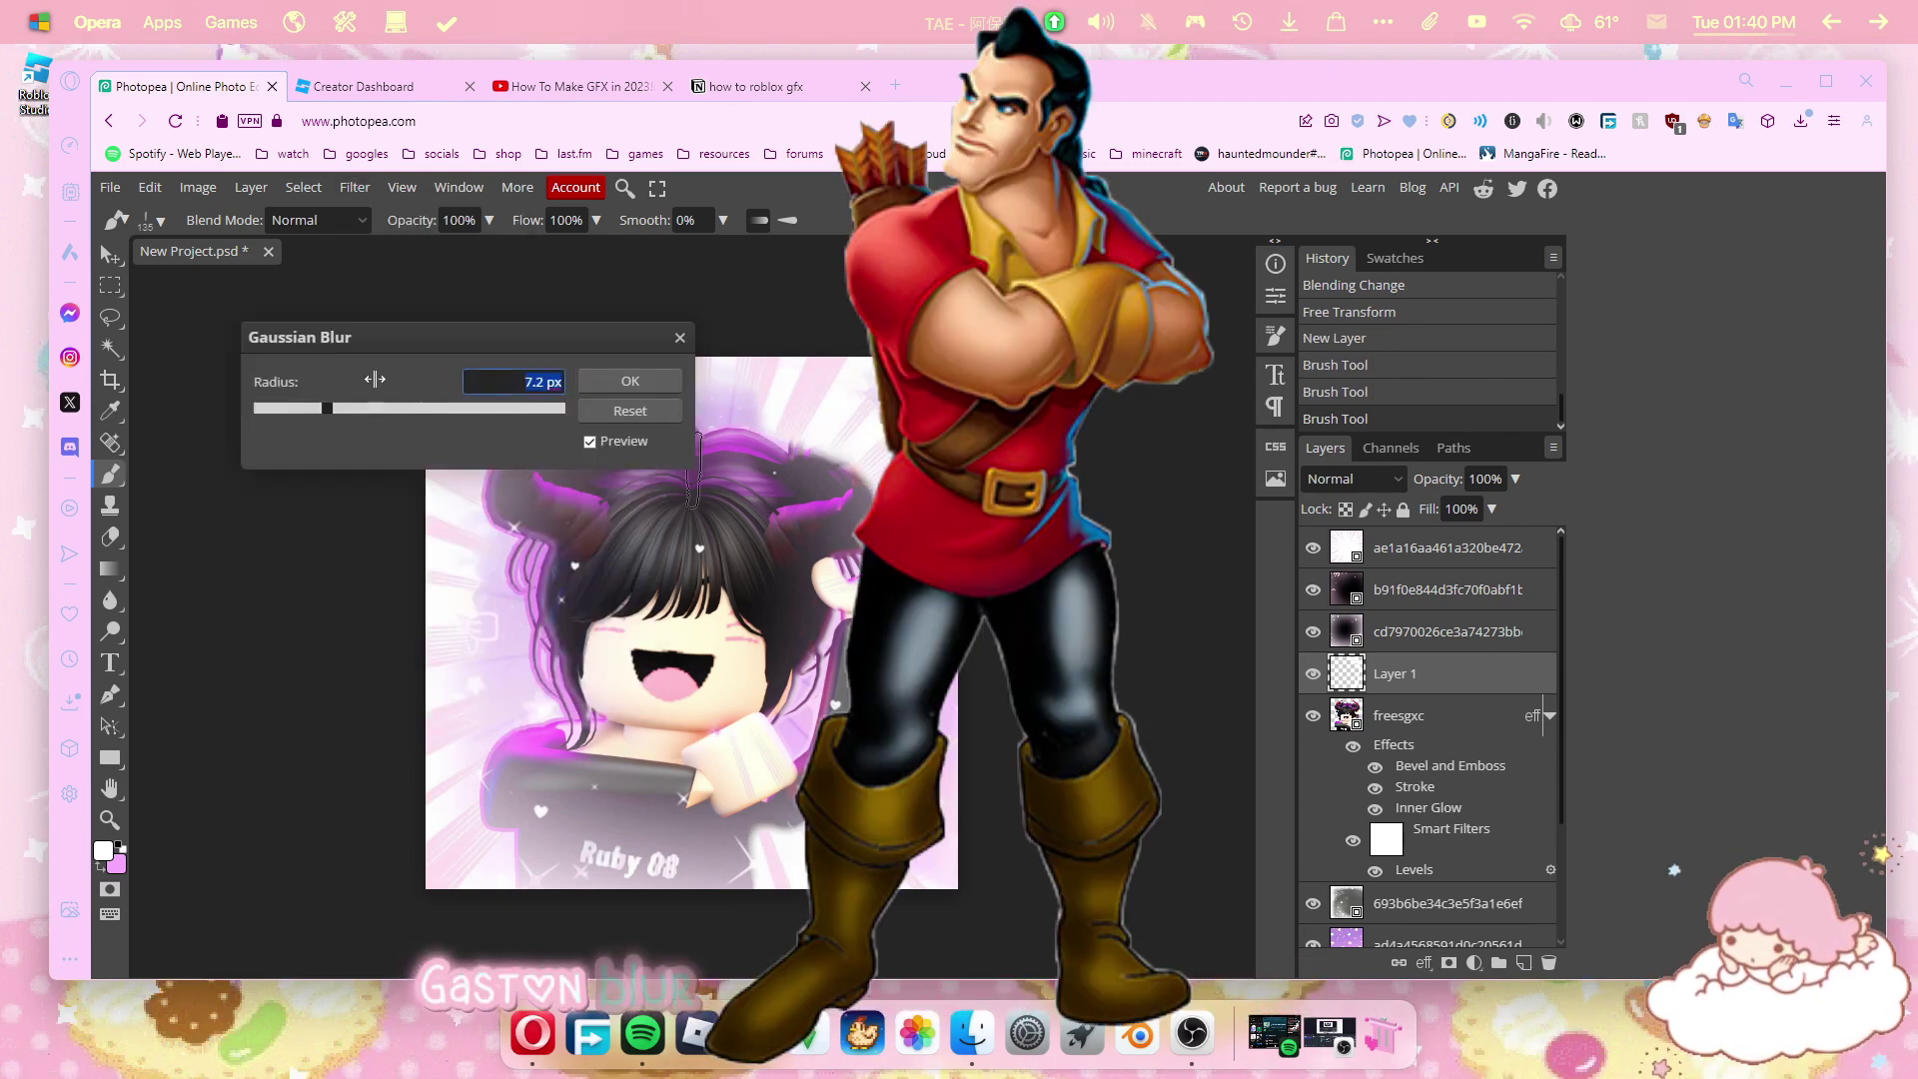
pyautogui.moveTo(353, 386); pyautogui.dragTo(384, 429)
pyautogui.click(631, 382)
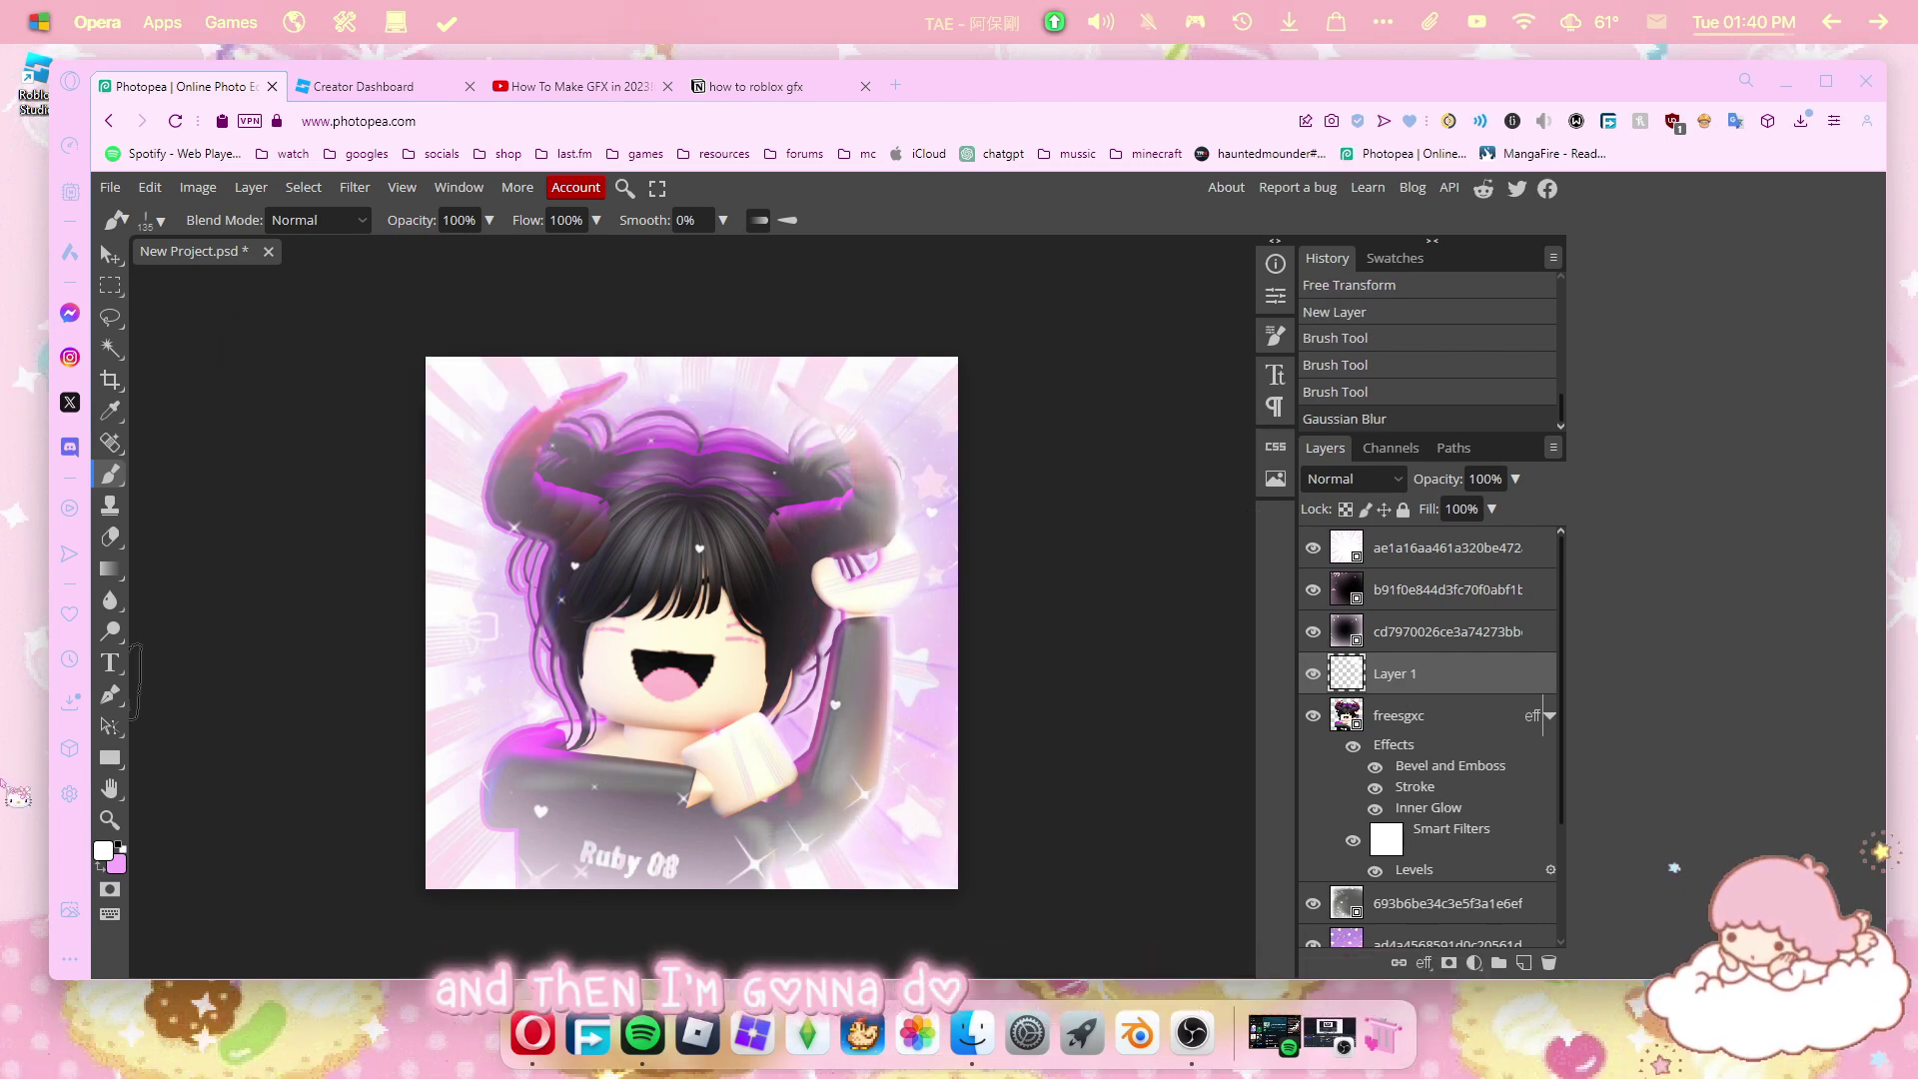
# Paint pink-magenta (fe70ff) strokes over the avatar's hair, horn and folded arm on Layer 1 and soften them with a Gaussian Blur.
pyautogui.click(108, 857)
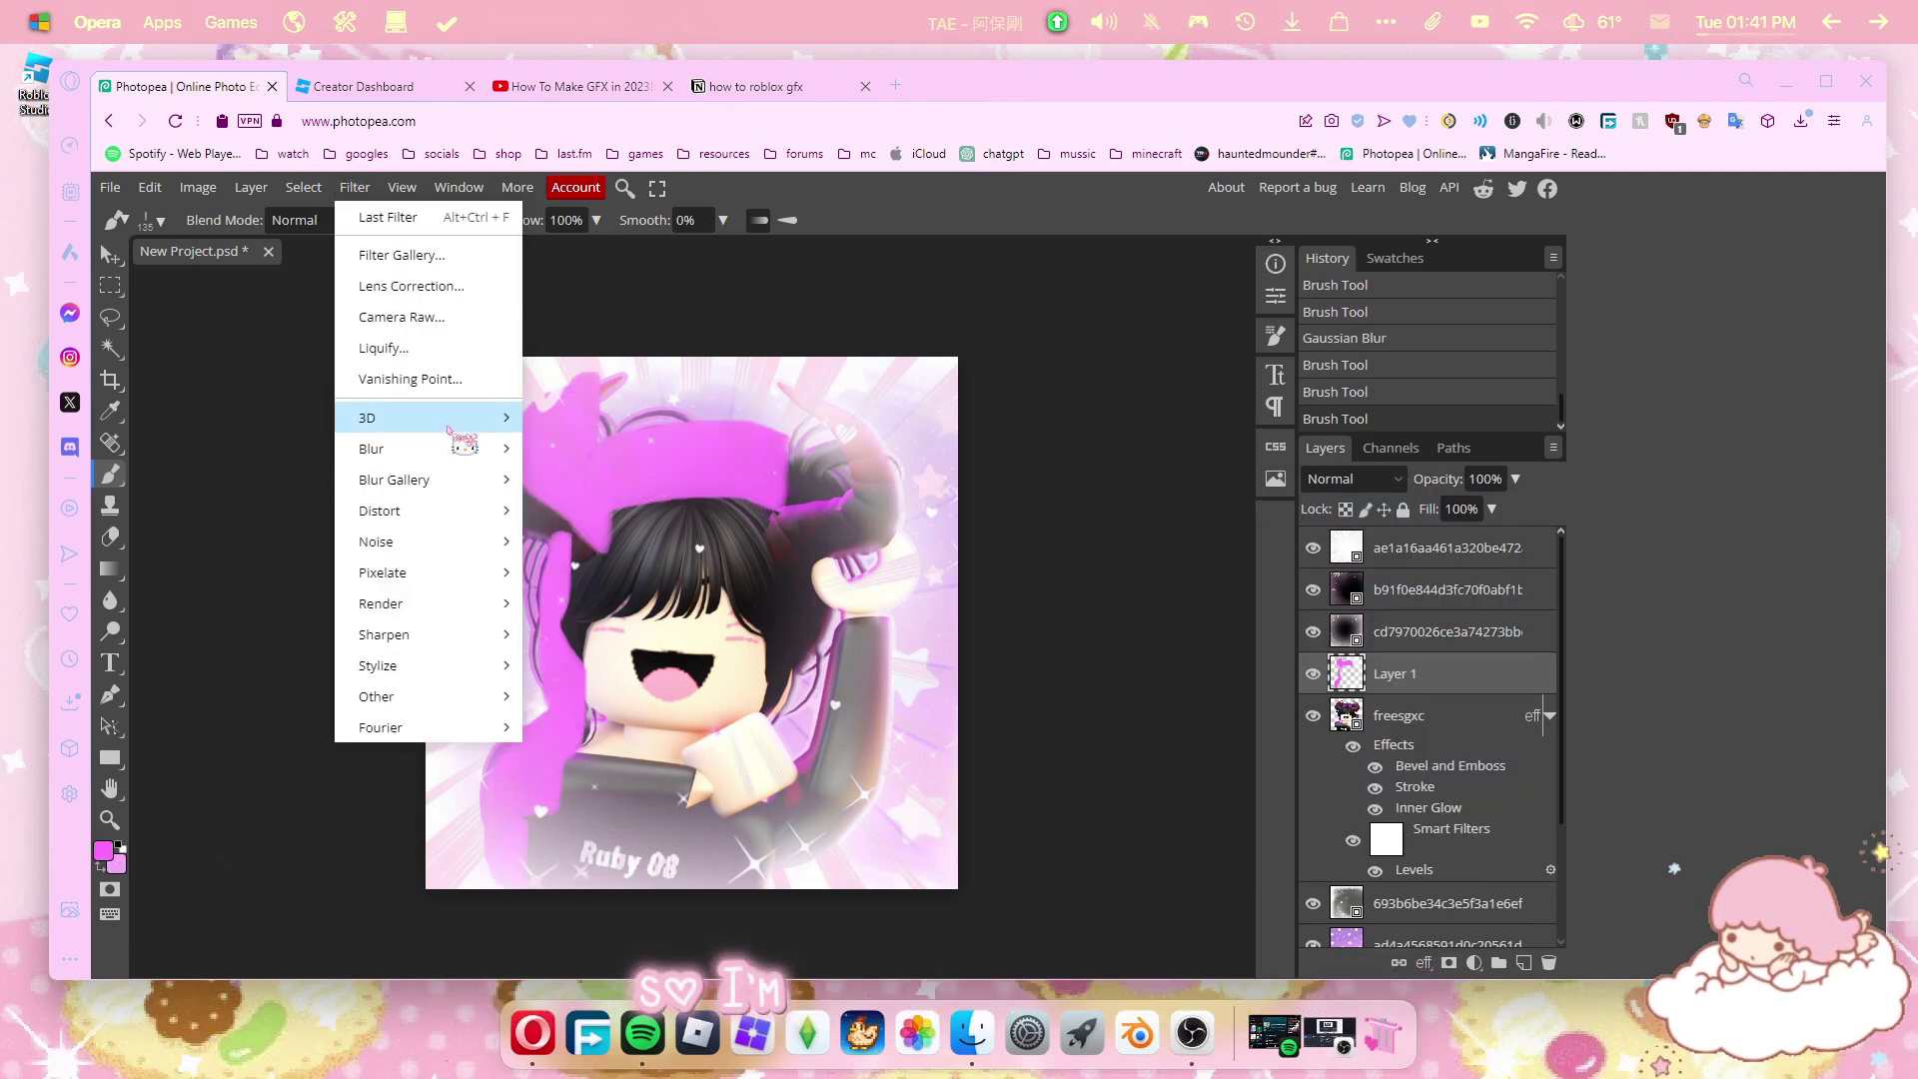
pyautogui.moveTo(466, 450)
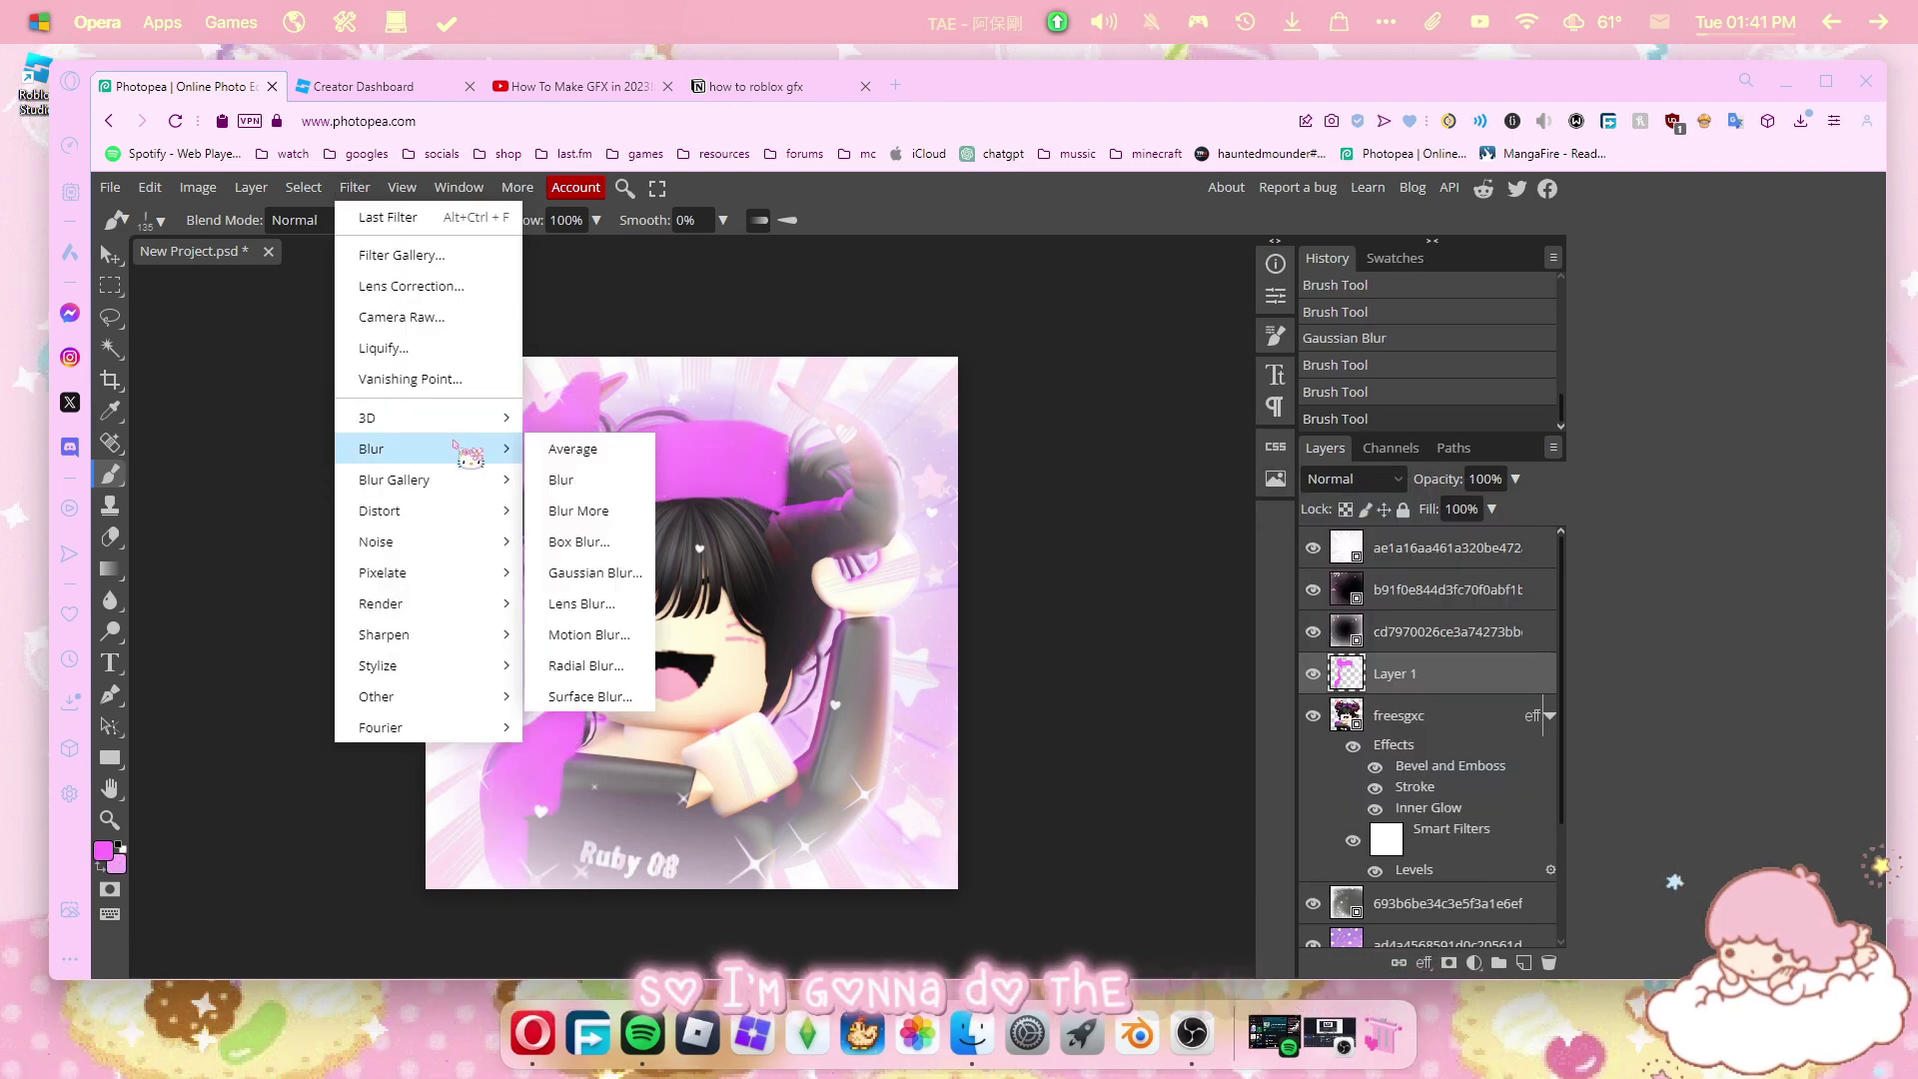
pyautogui.click(584, 509)
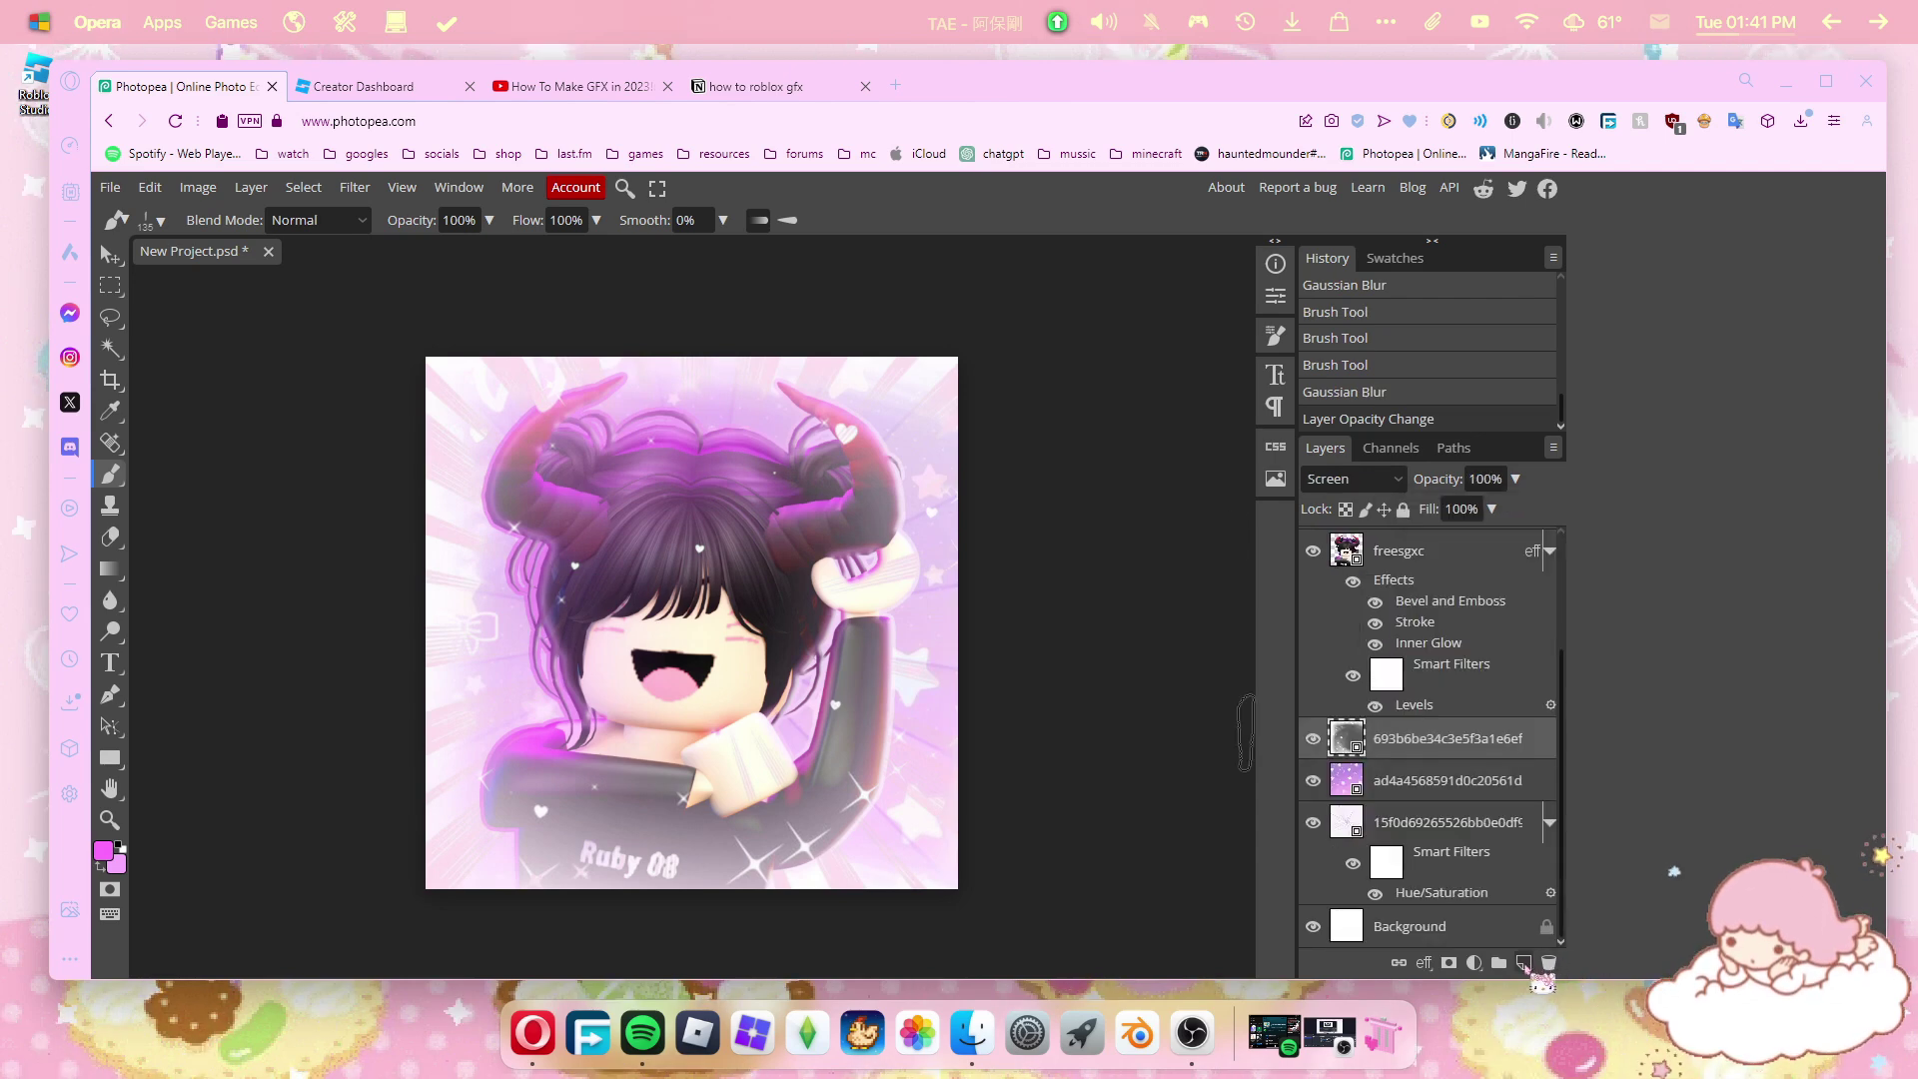
# Add a new layer directly beneath freesgxc and paint muted purple (c492cf) shadow strokes behind the avatar.
pyautogui.click(1524, 963)
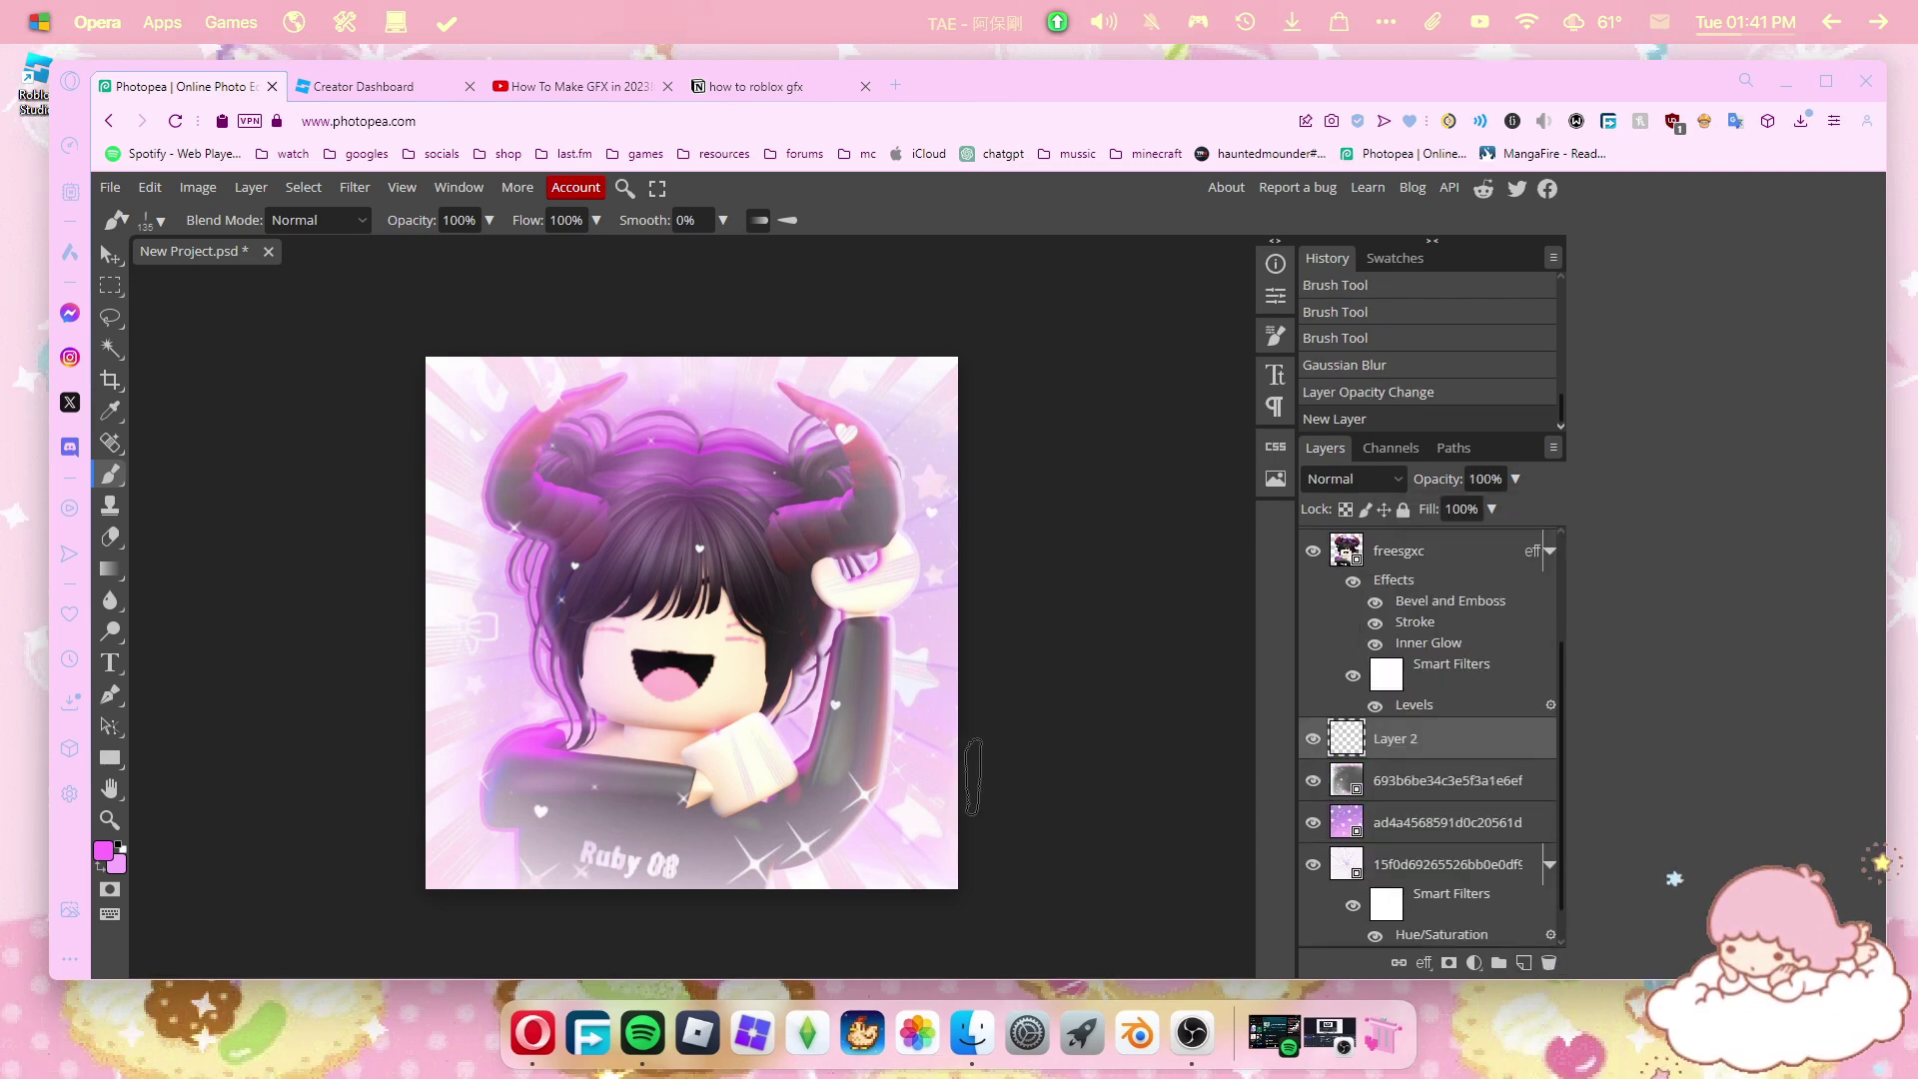
pyautogui.click(106, 855)
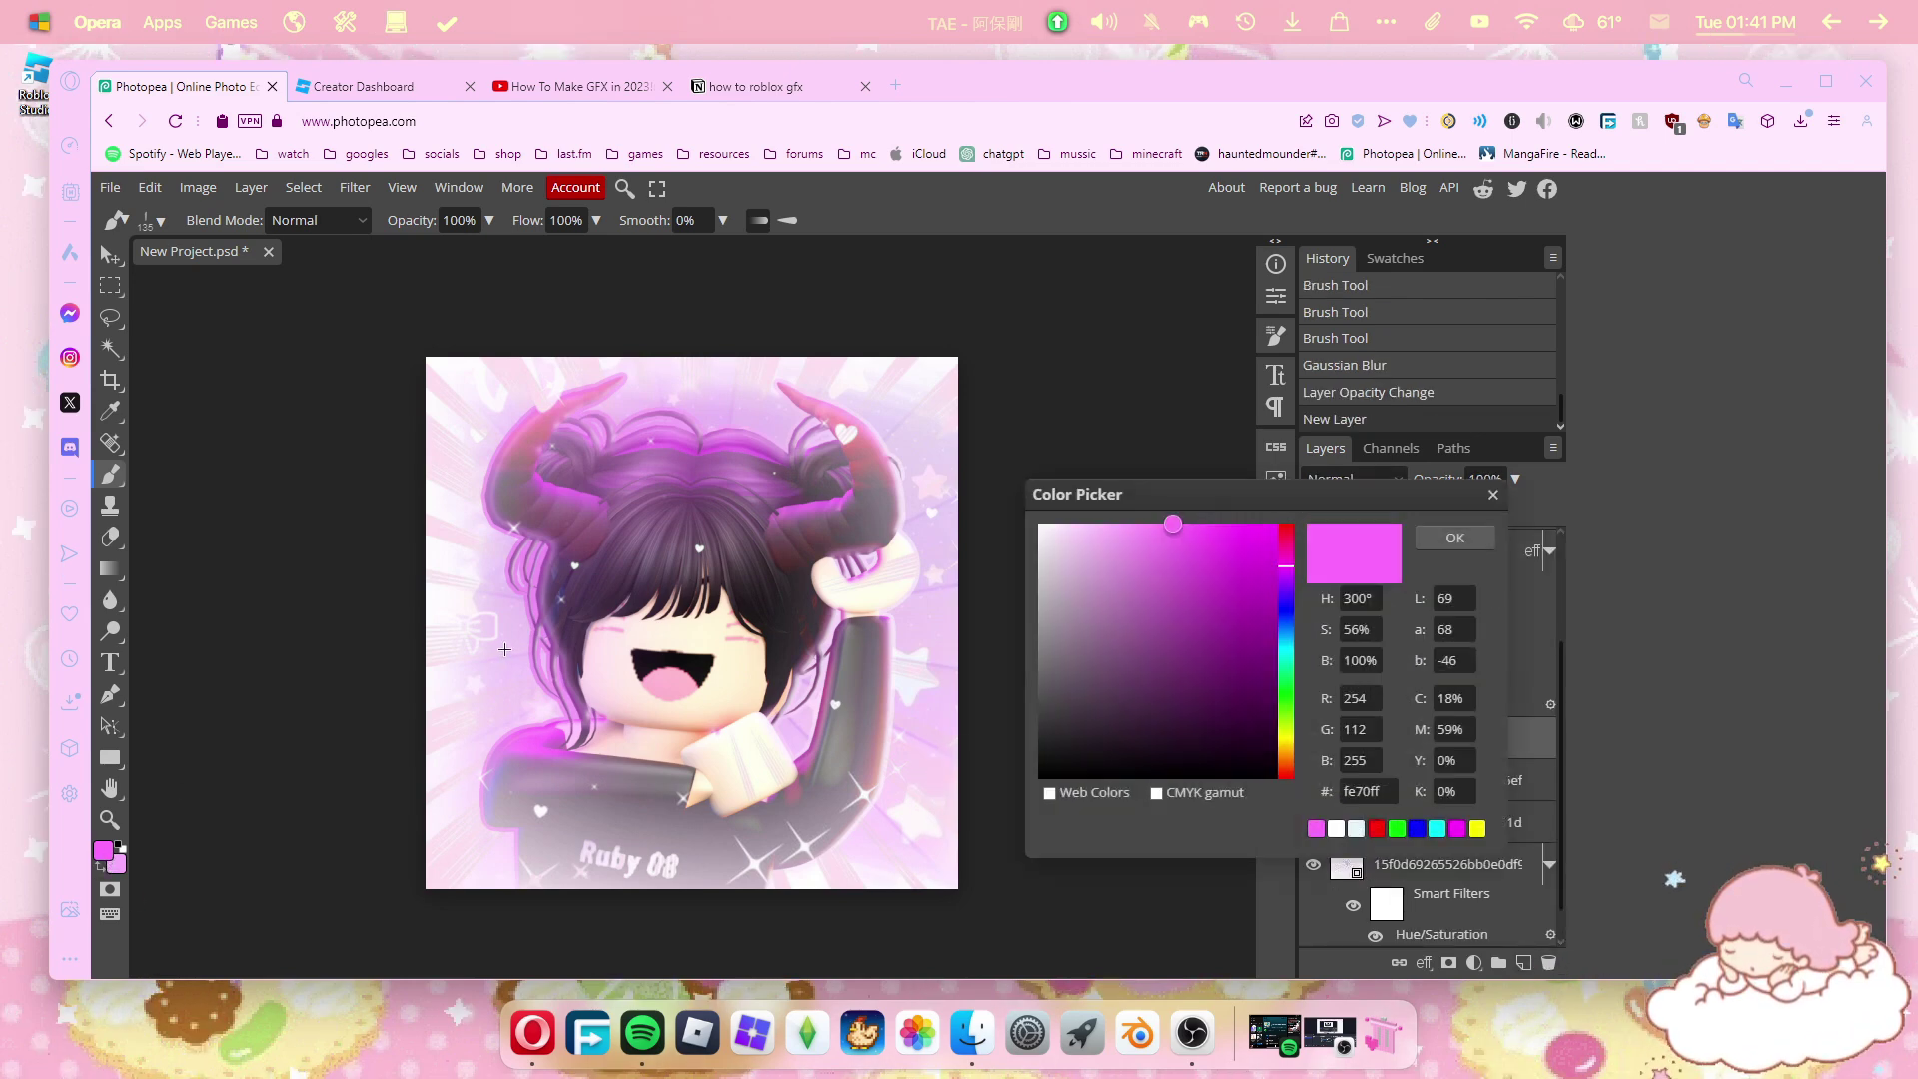
pyautogui.click(1083, 541)
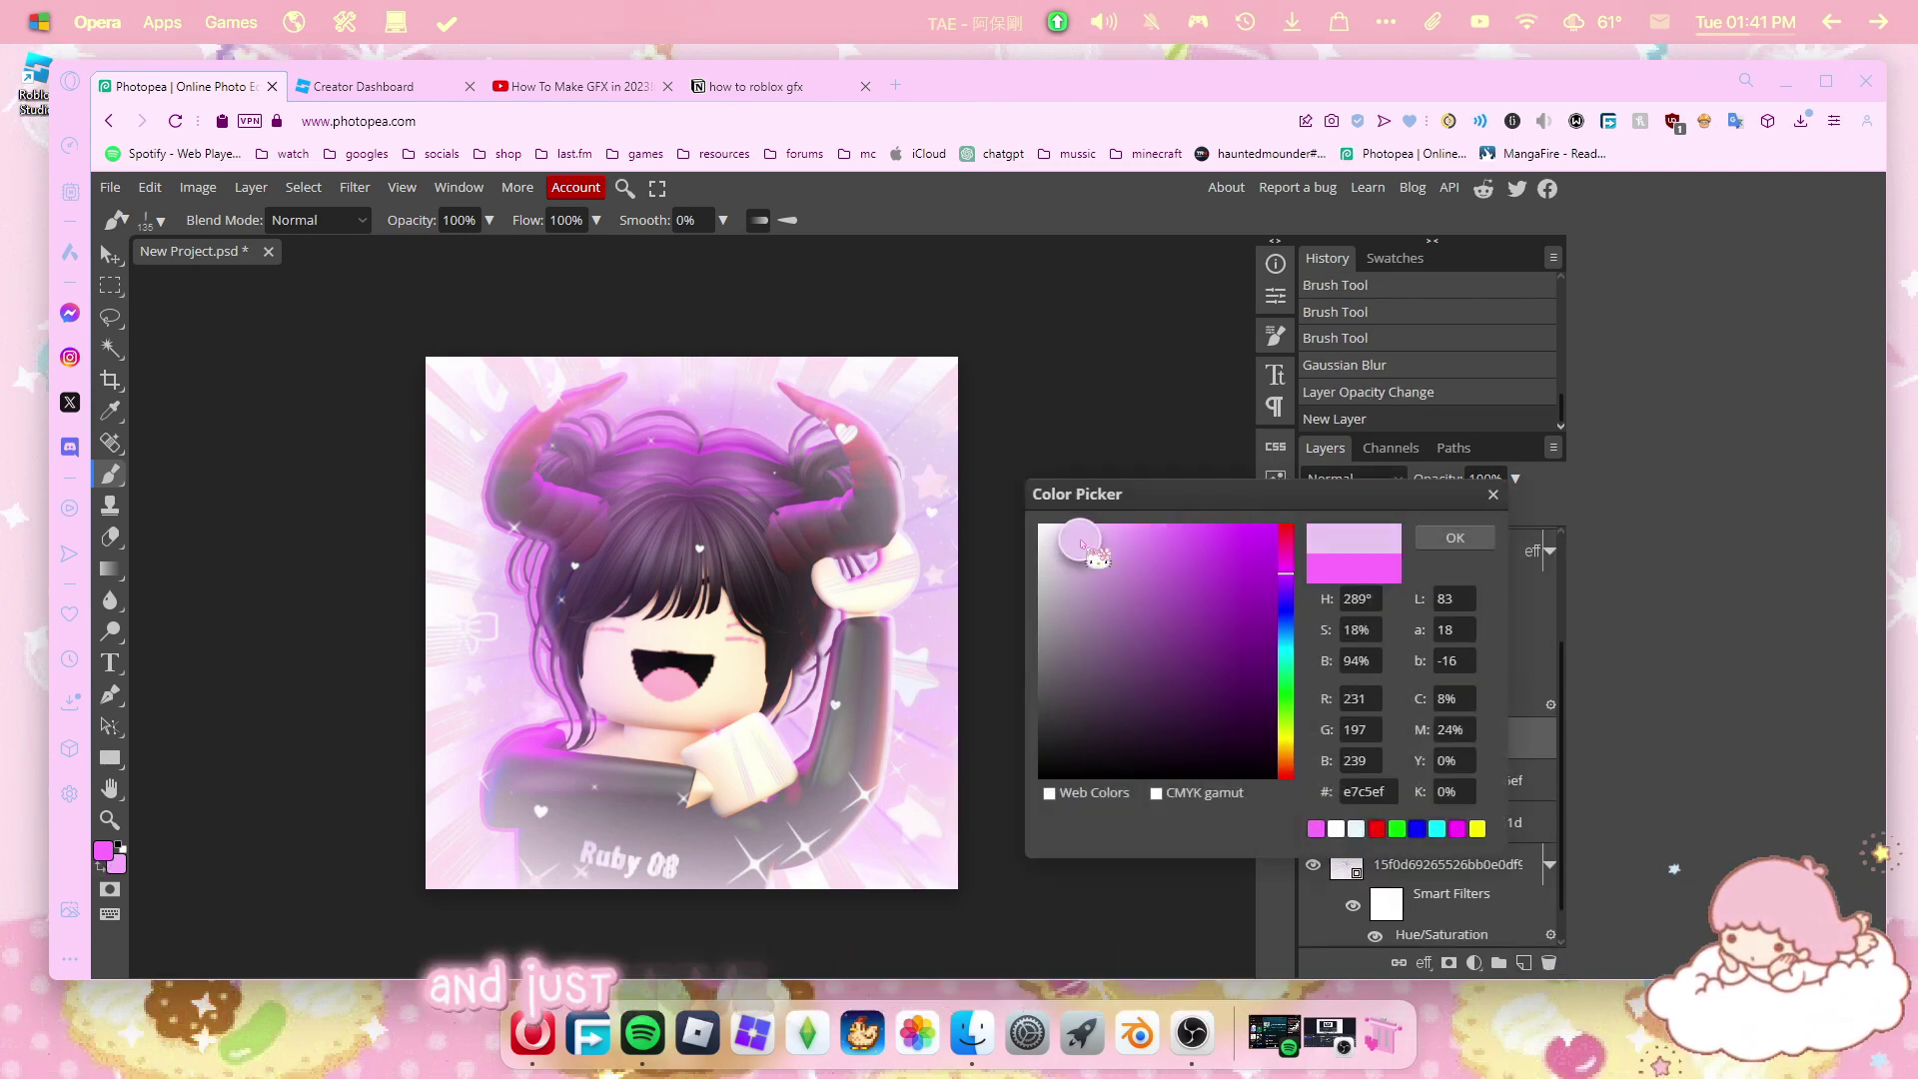
pyautogui.moveTo(1091, 553); pyautogui.dragTo(1103, 569)
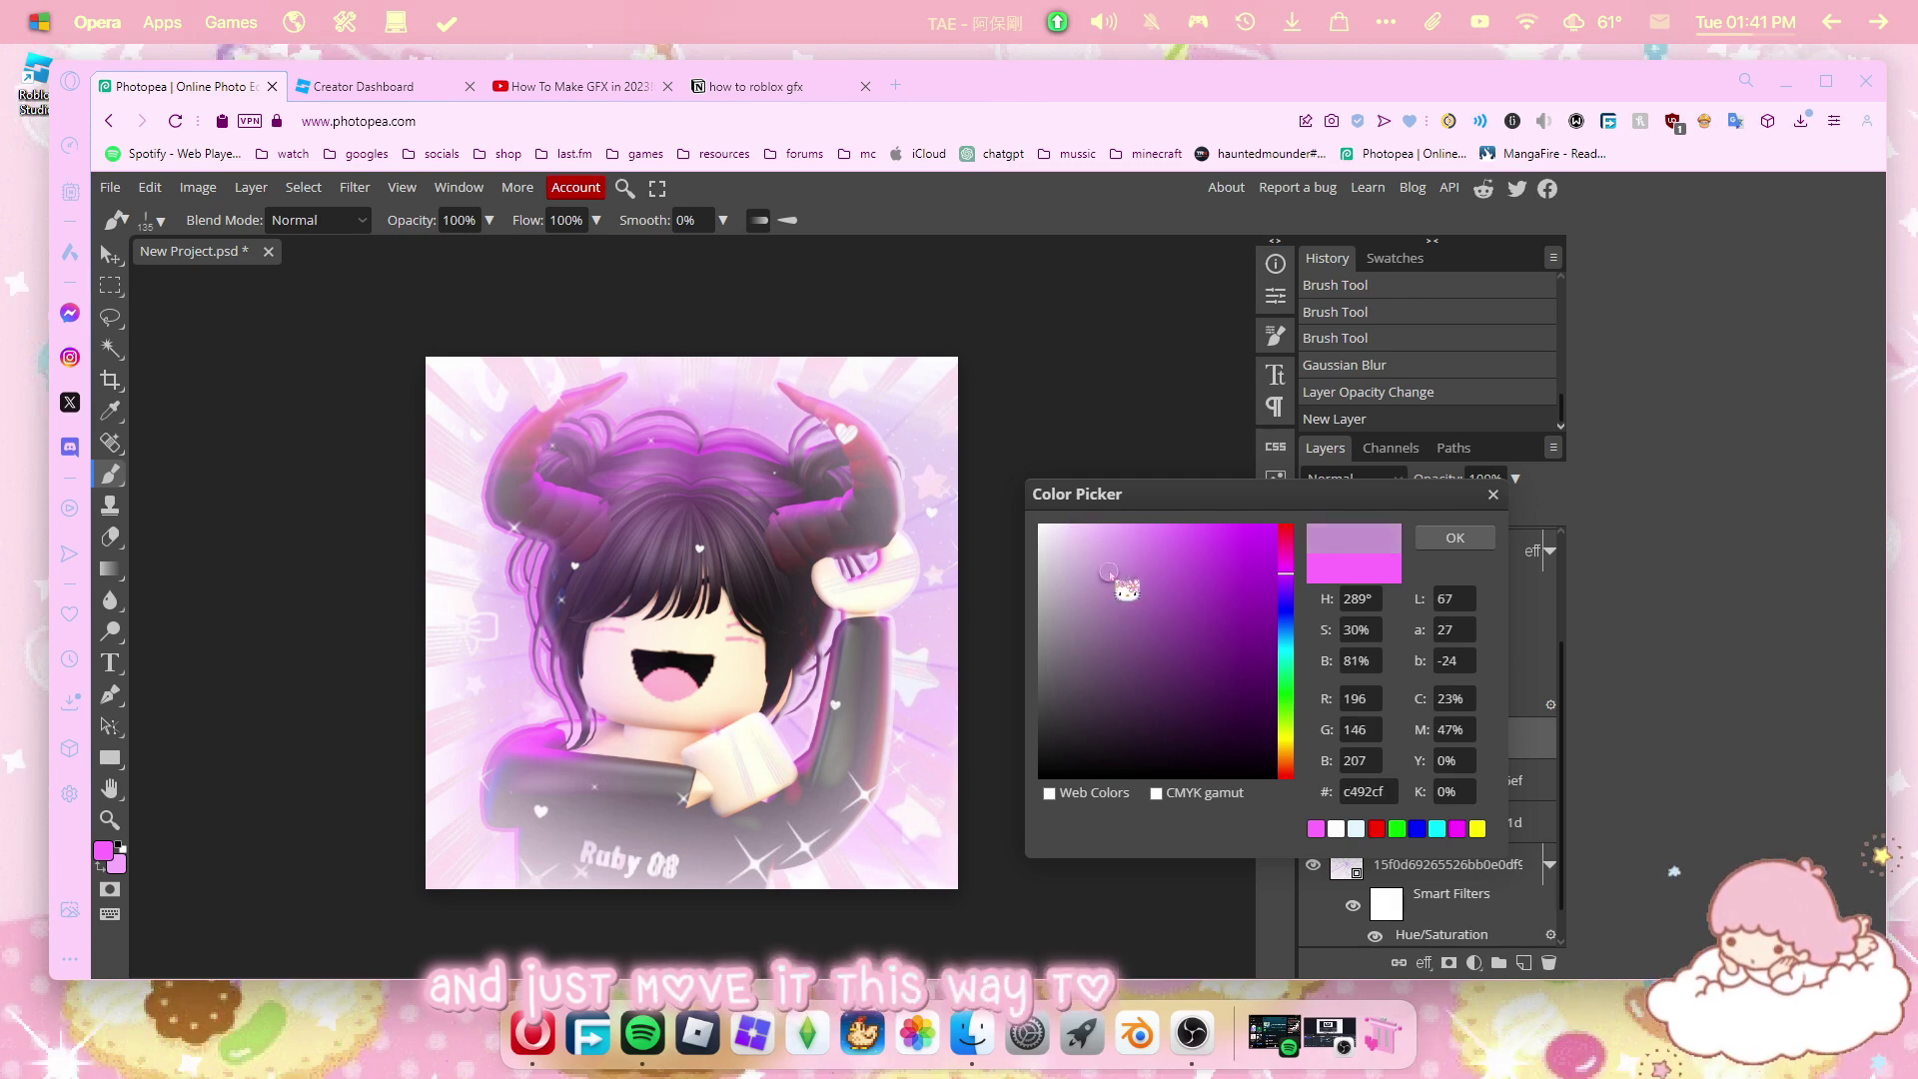
pyautogui.click(1455, 538)
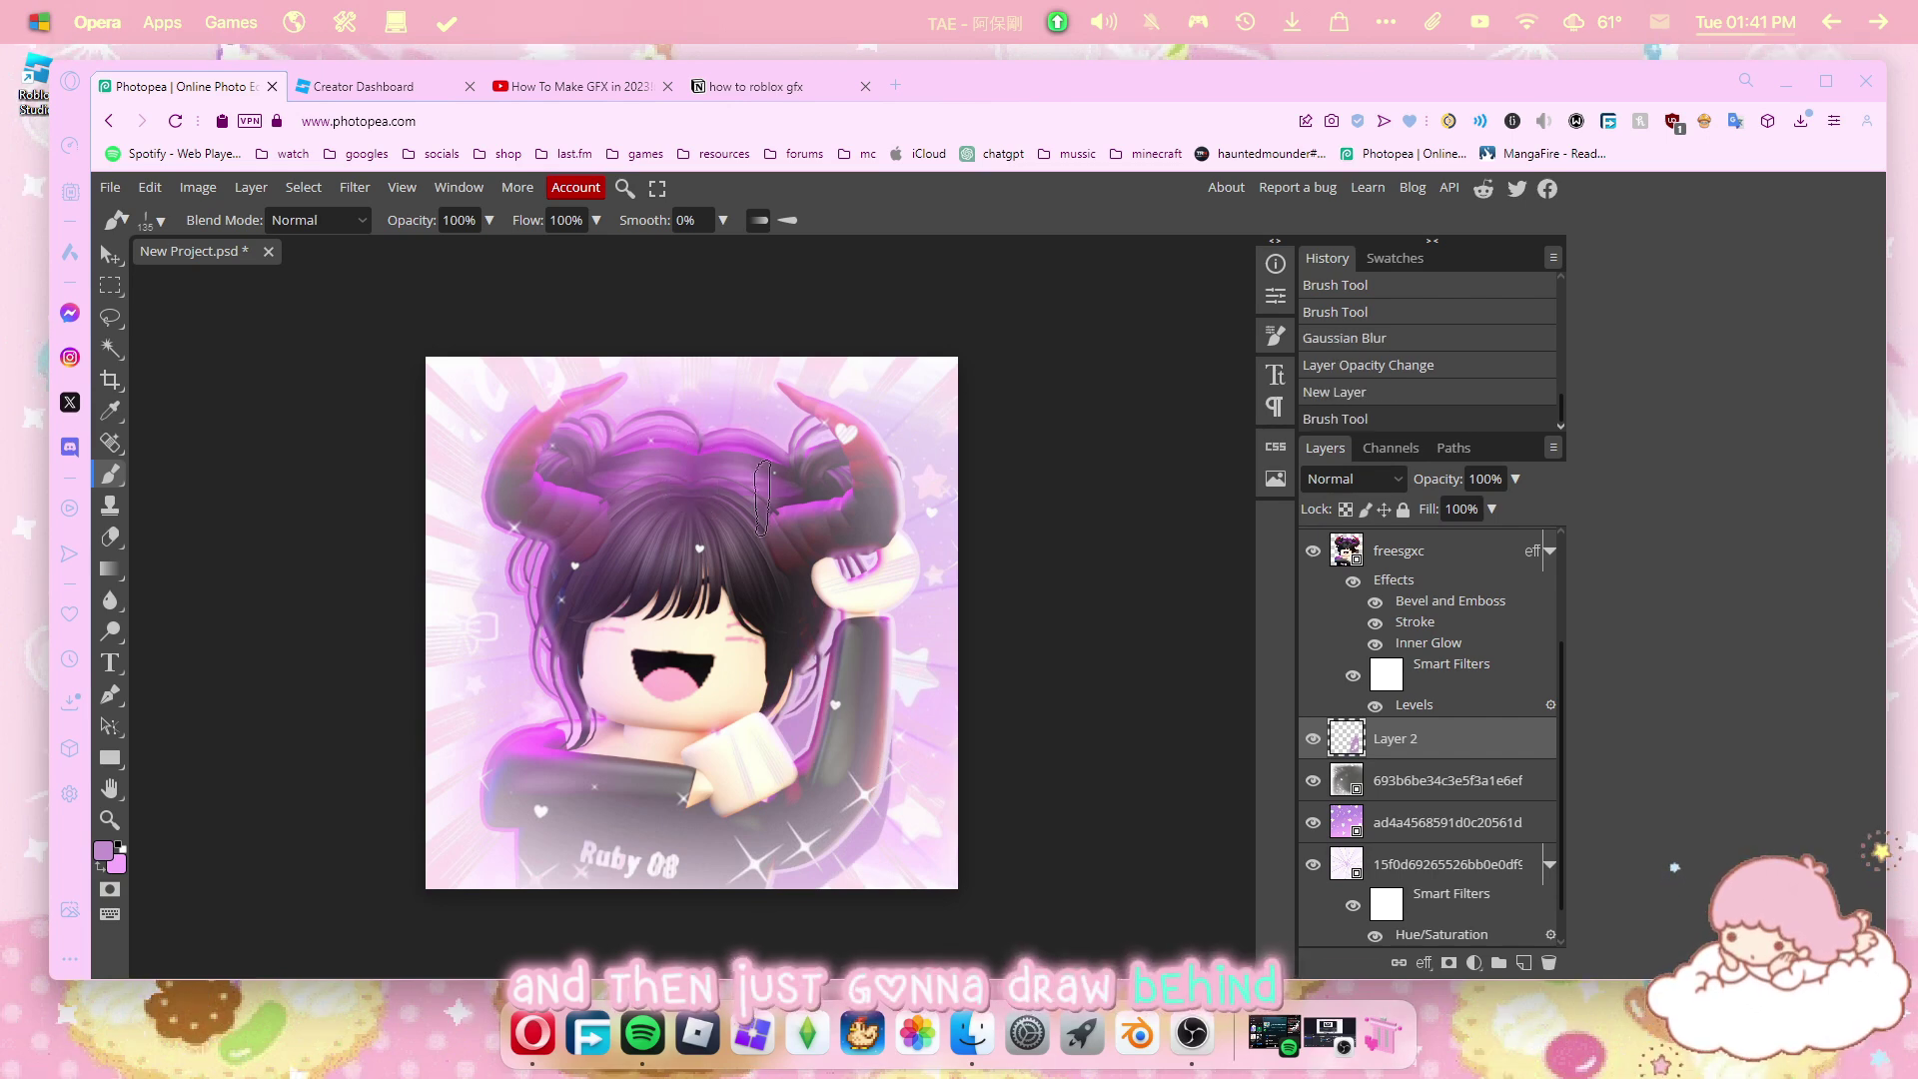
pyautogui.hotkey('ctrl', 'z')
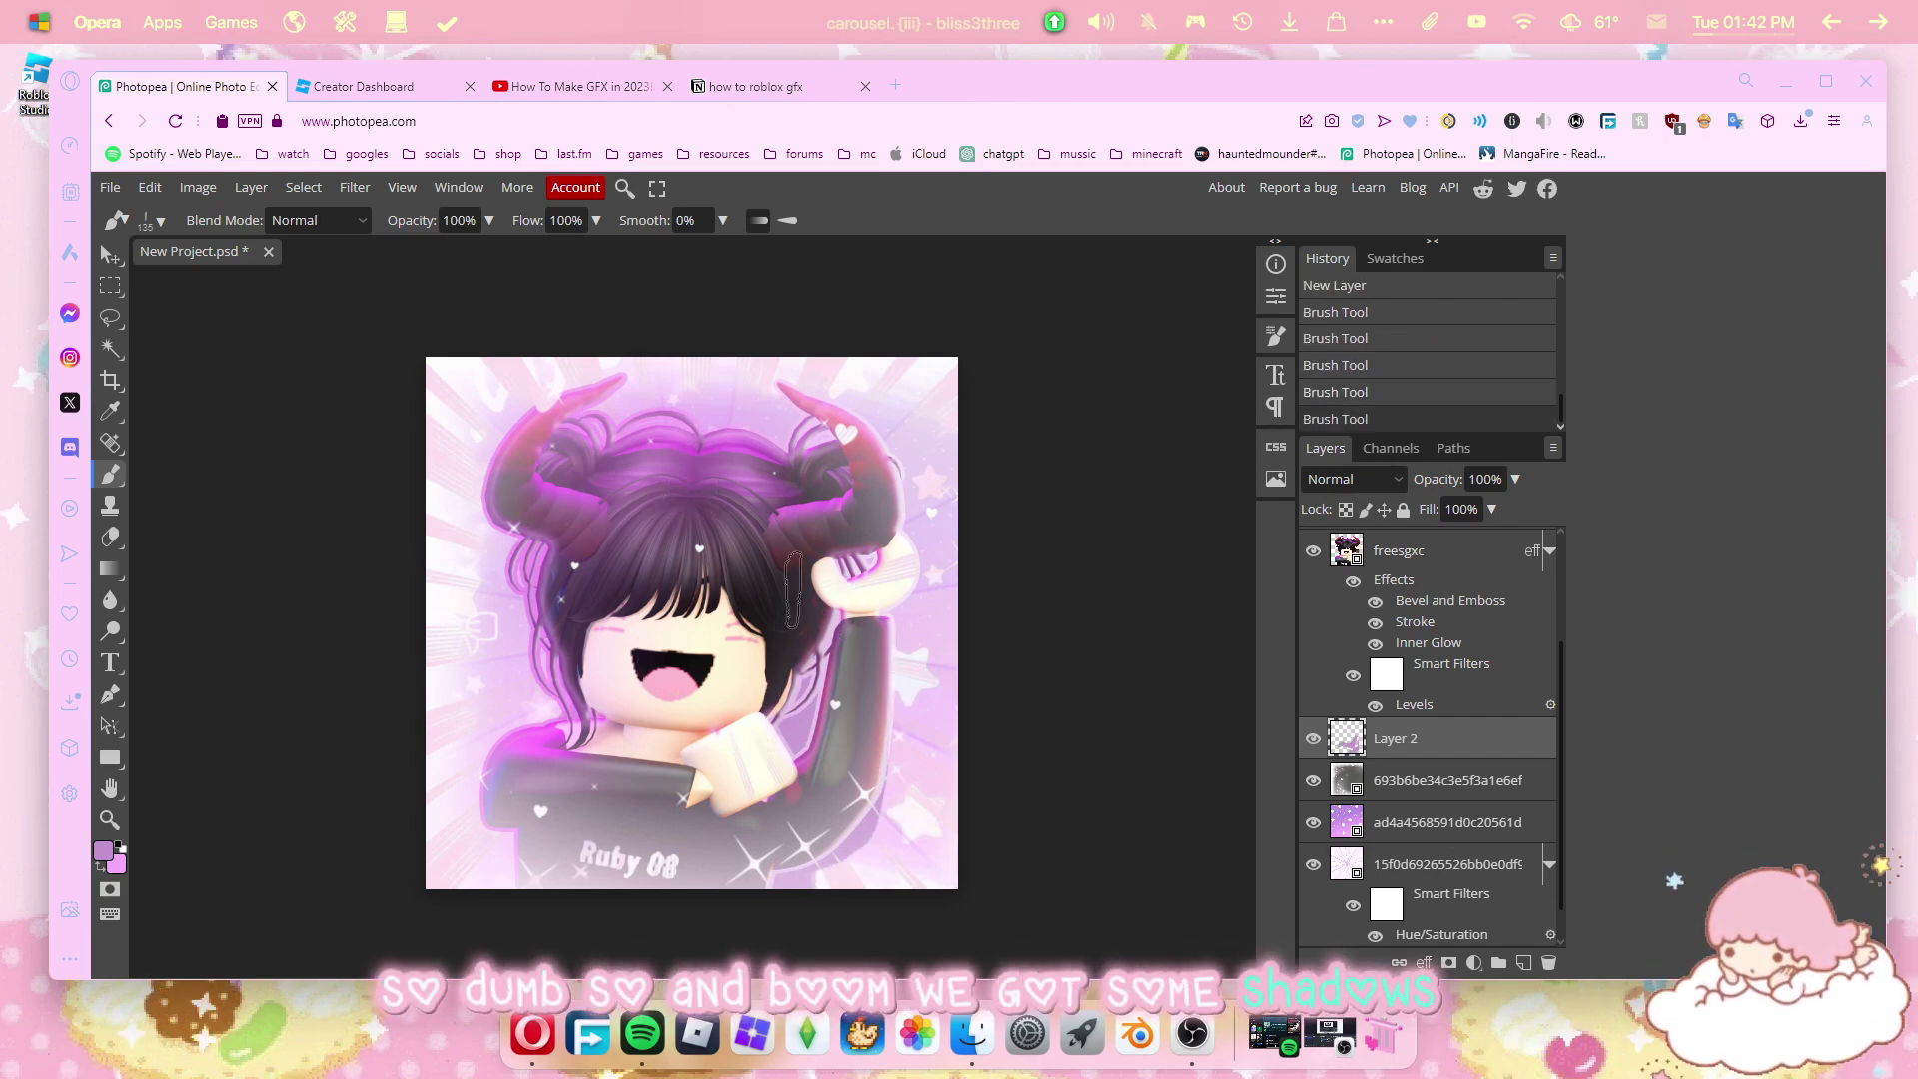
# Soften the purple shadow strokes on Layer 2 with a Gaussian Blur.
pyautogui.click(355, 186)
pyautogui.moveTo(463, 450)
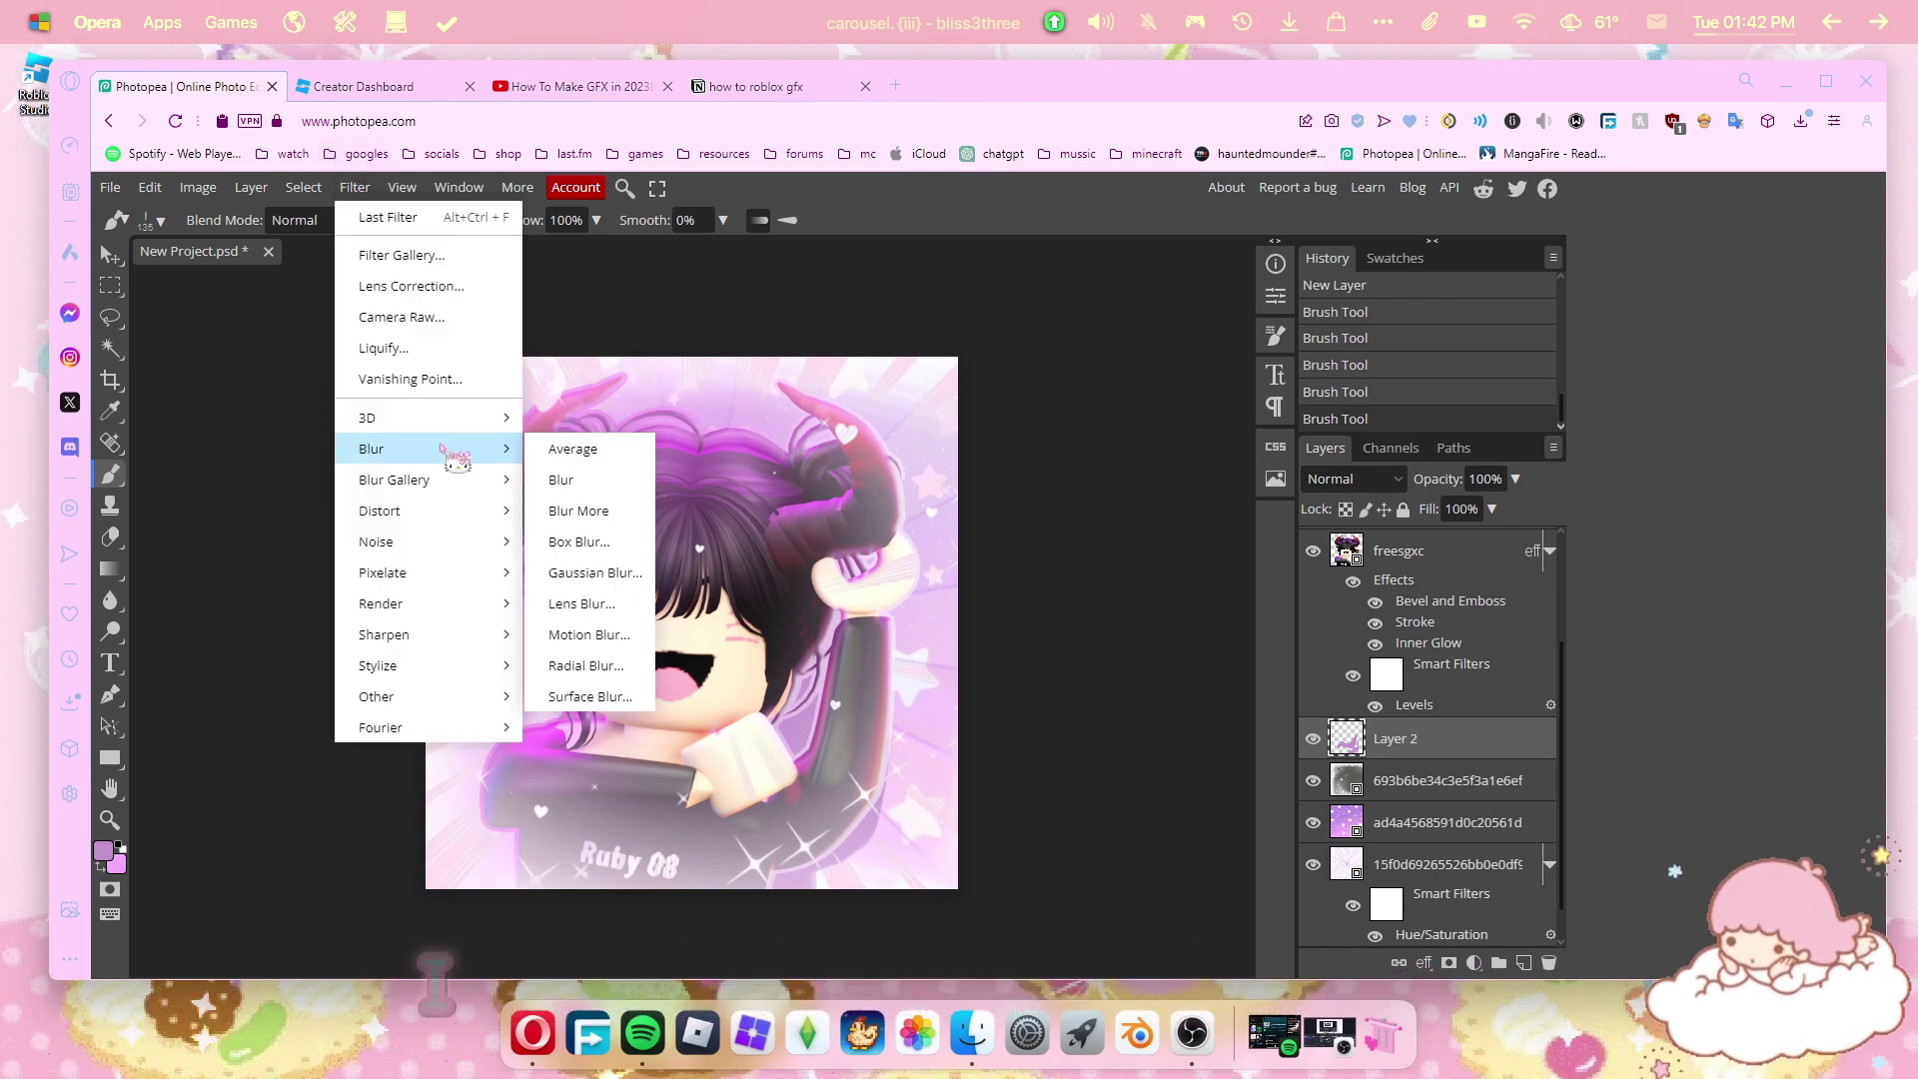
pyautogui.click(595, 572)
pyautogui.click(639, 384)
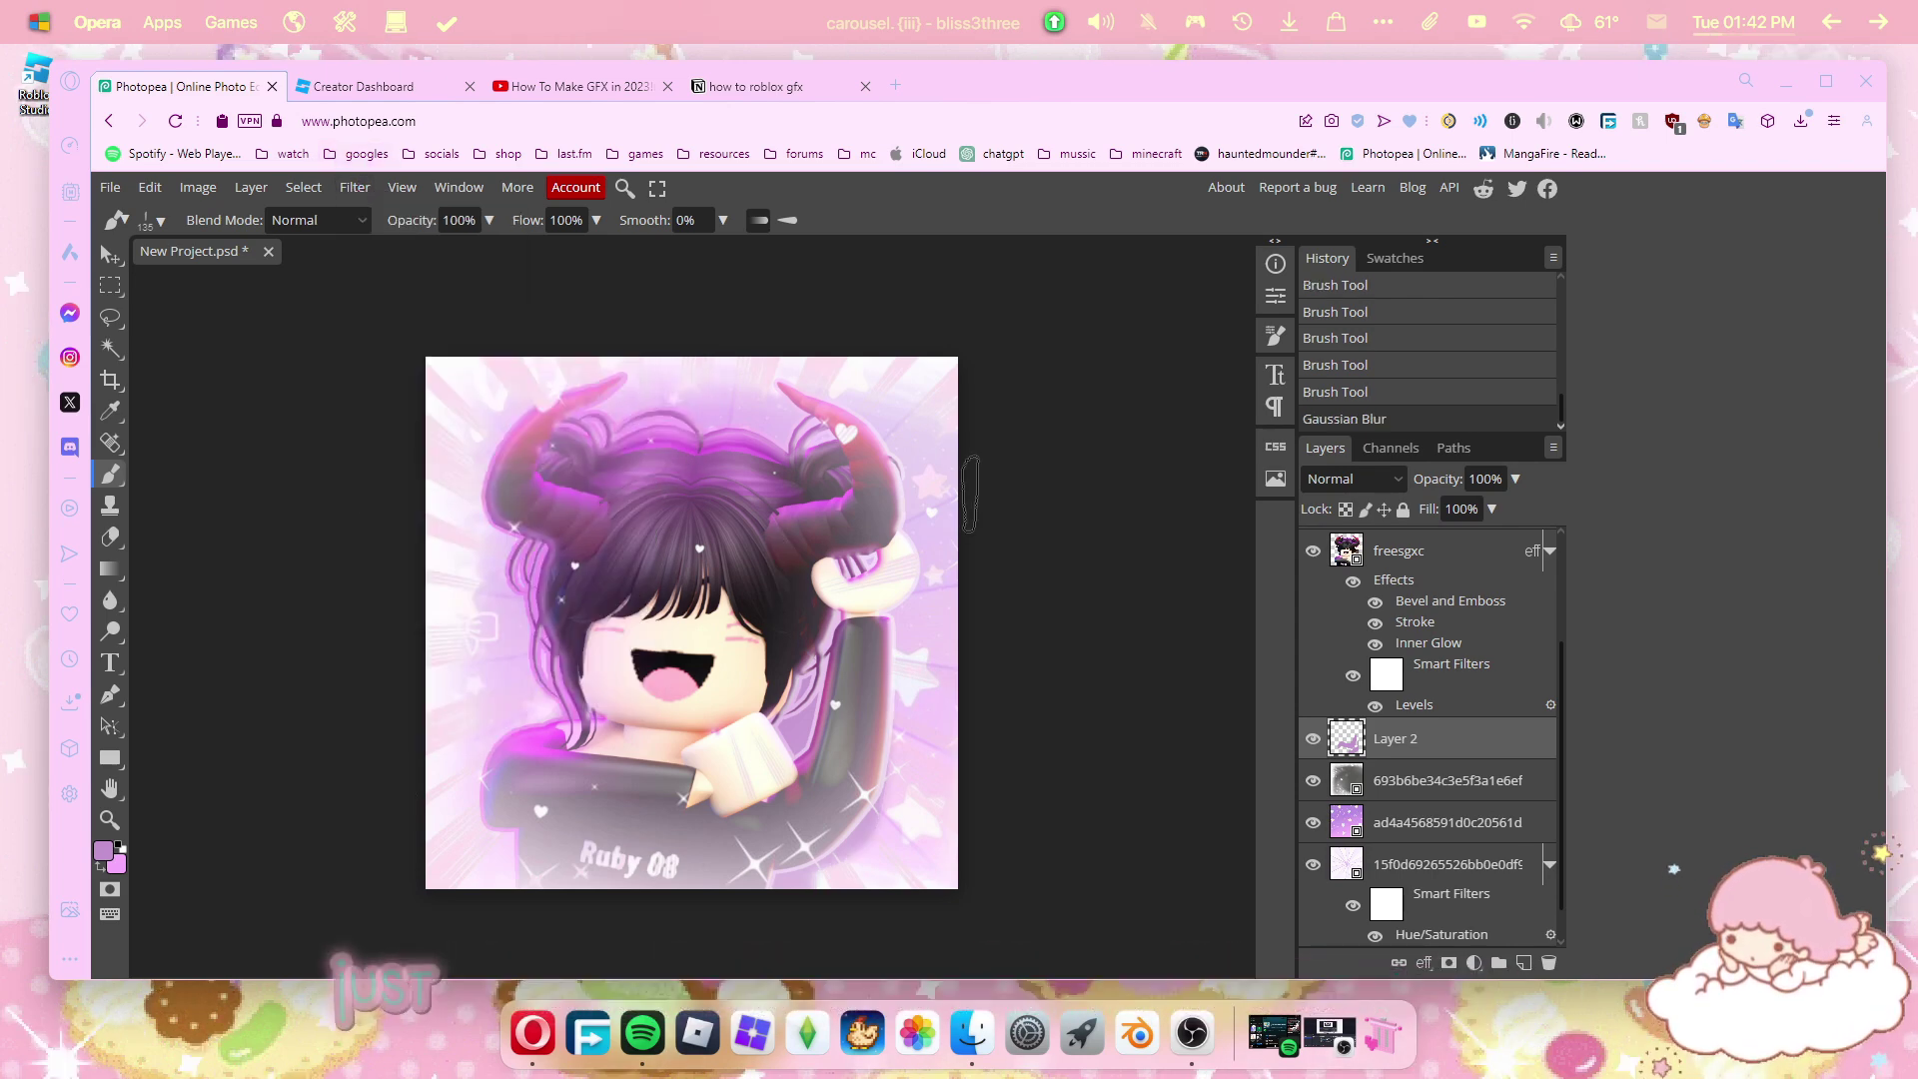
# Create a new empty layer directly above Layer 1.
pyautogui.scroll(3, 1419, 700)
pyautogui.click(1397, 559)
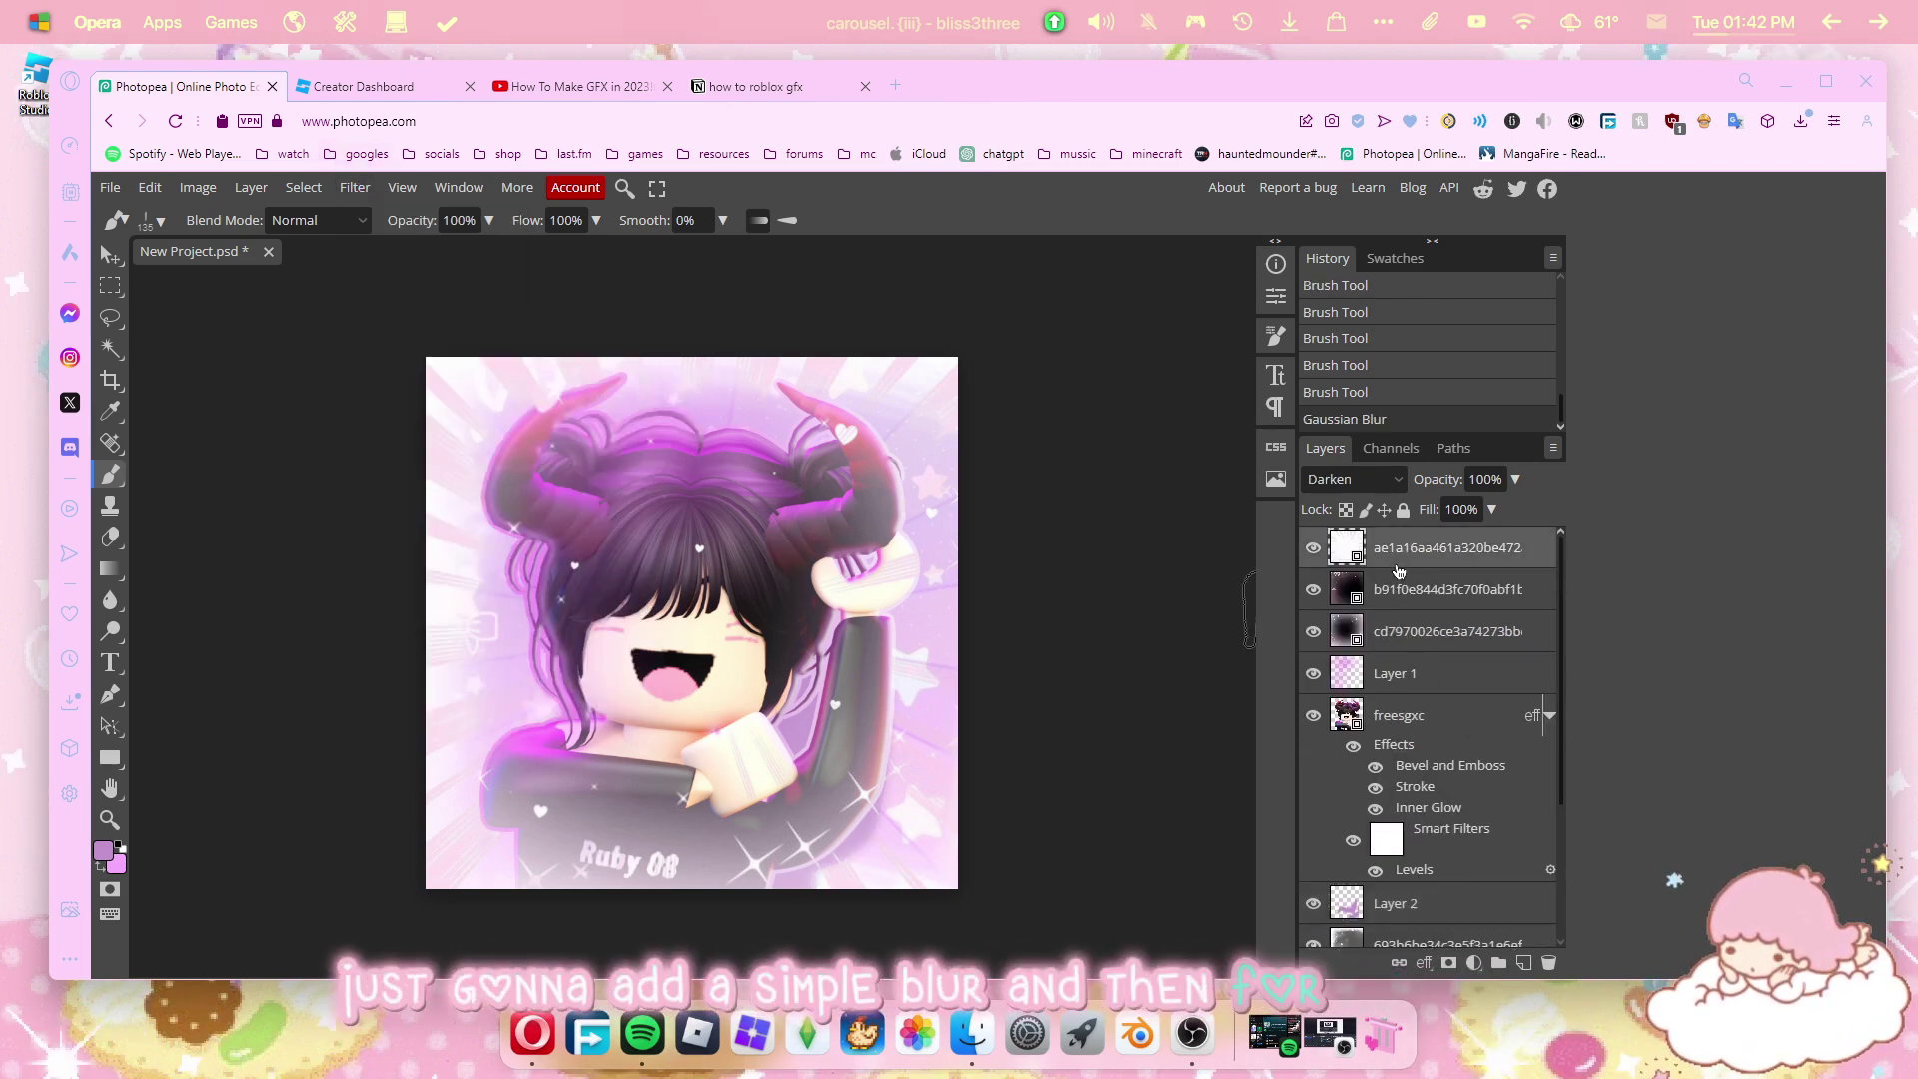
pyautogui.click(1405, 677)
pyautogui.hotkey('ctrl', 'shift', 'n')
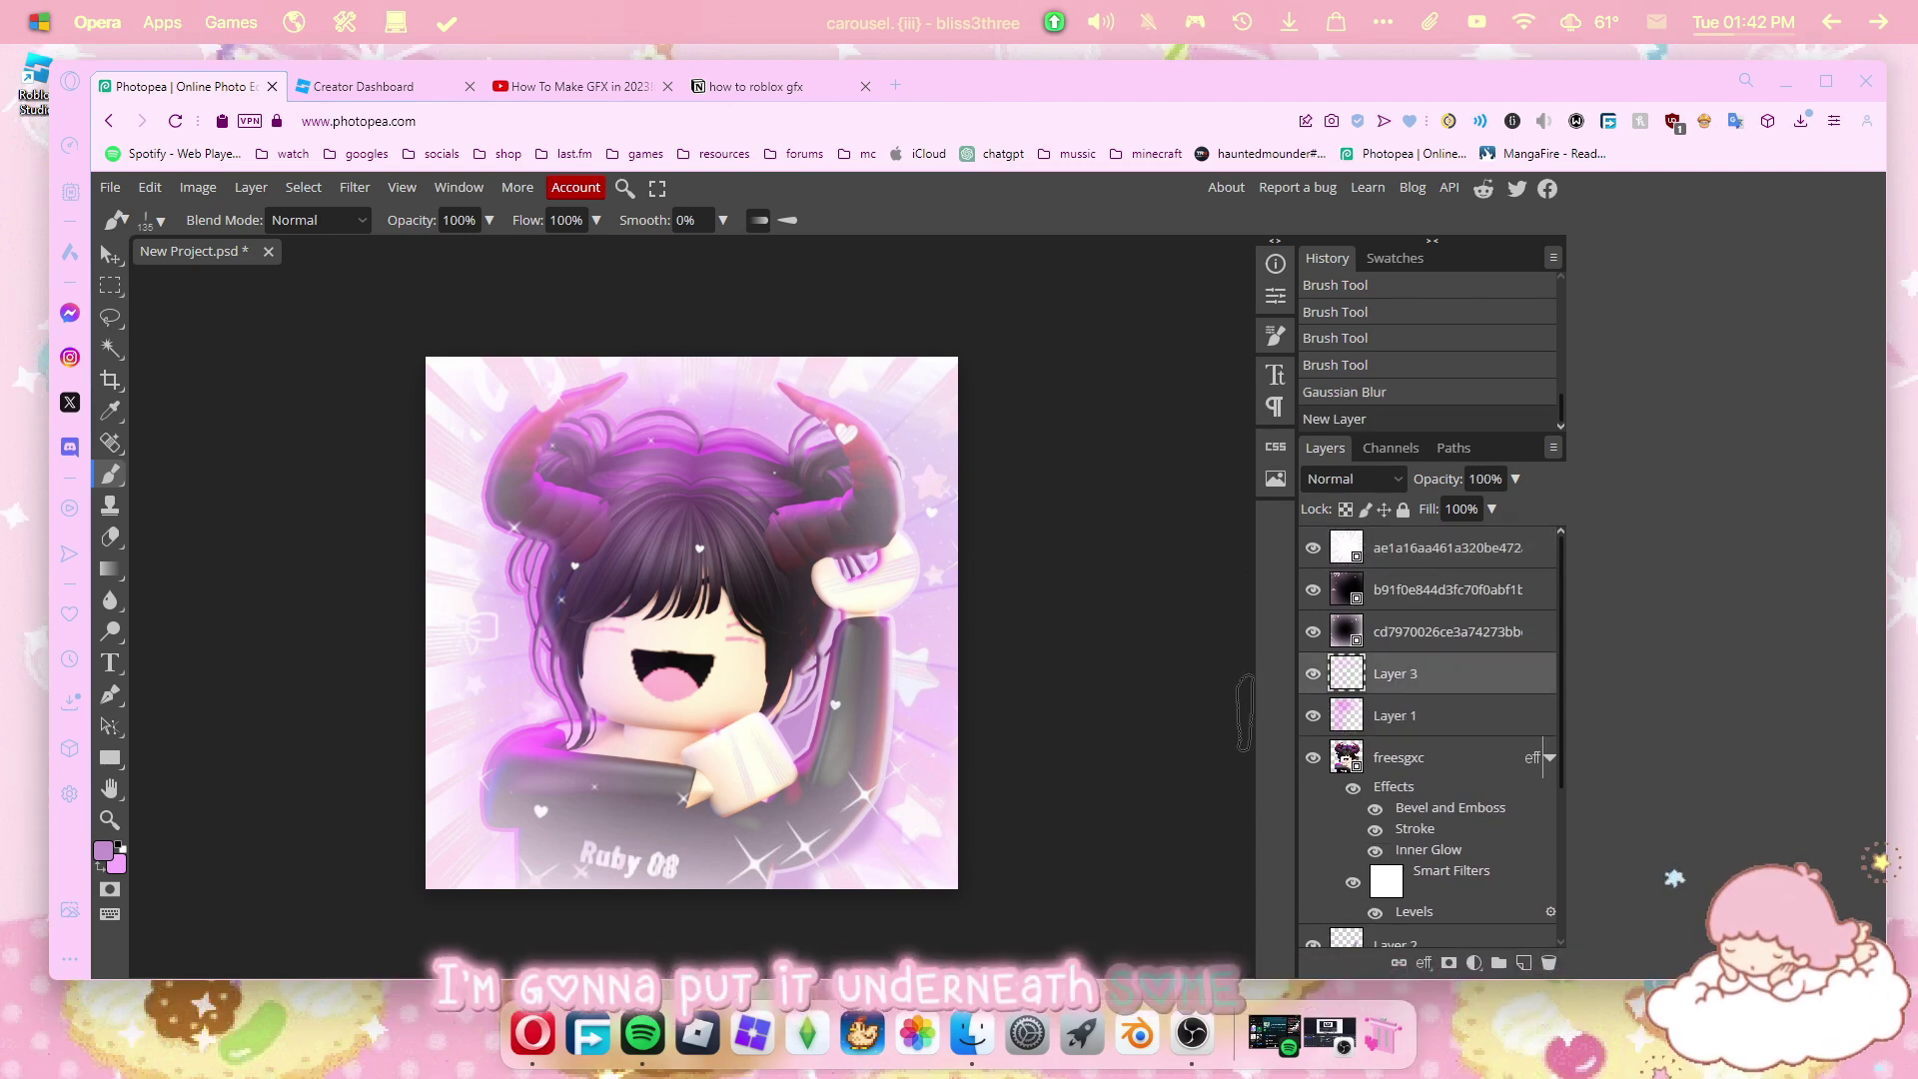
# Start a text layer over the avatar's hair and fill it with the channel name copied from its YouTube page.
pyautogui.click(110, 662)
pyautogui.click(507, 462)
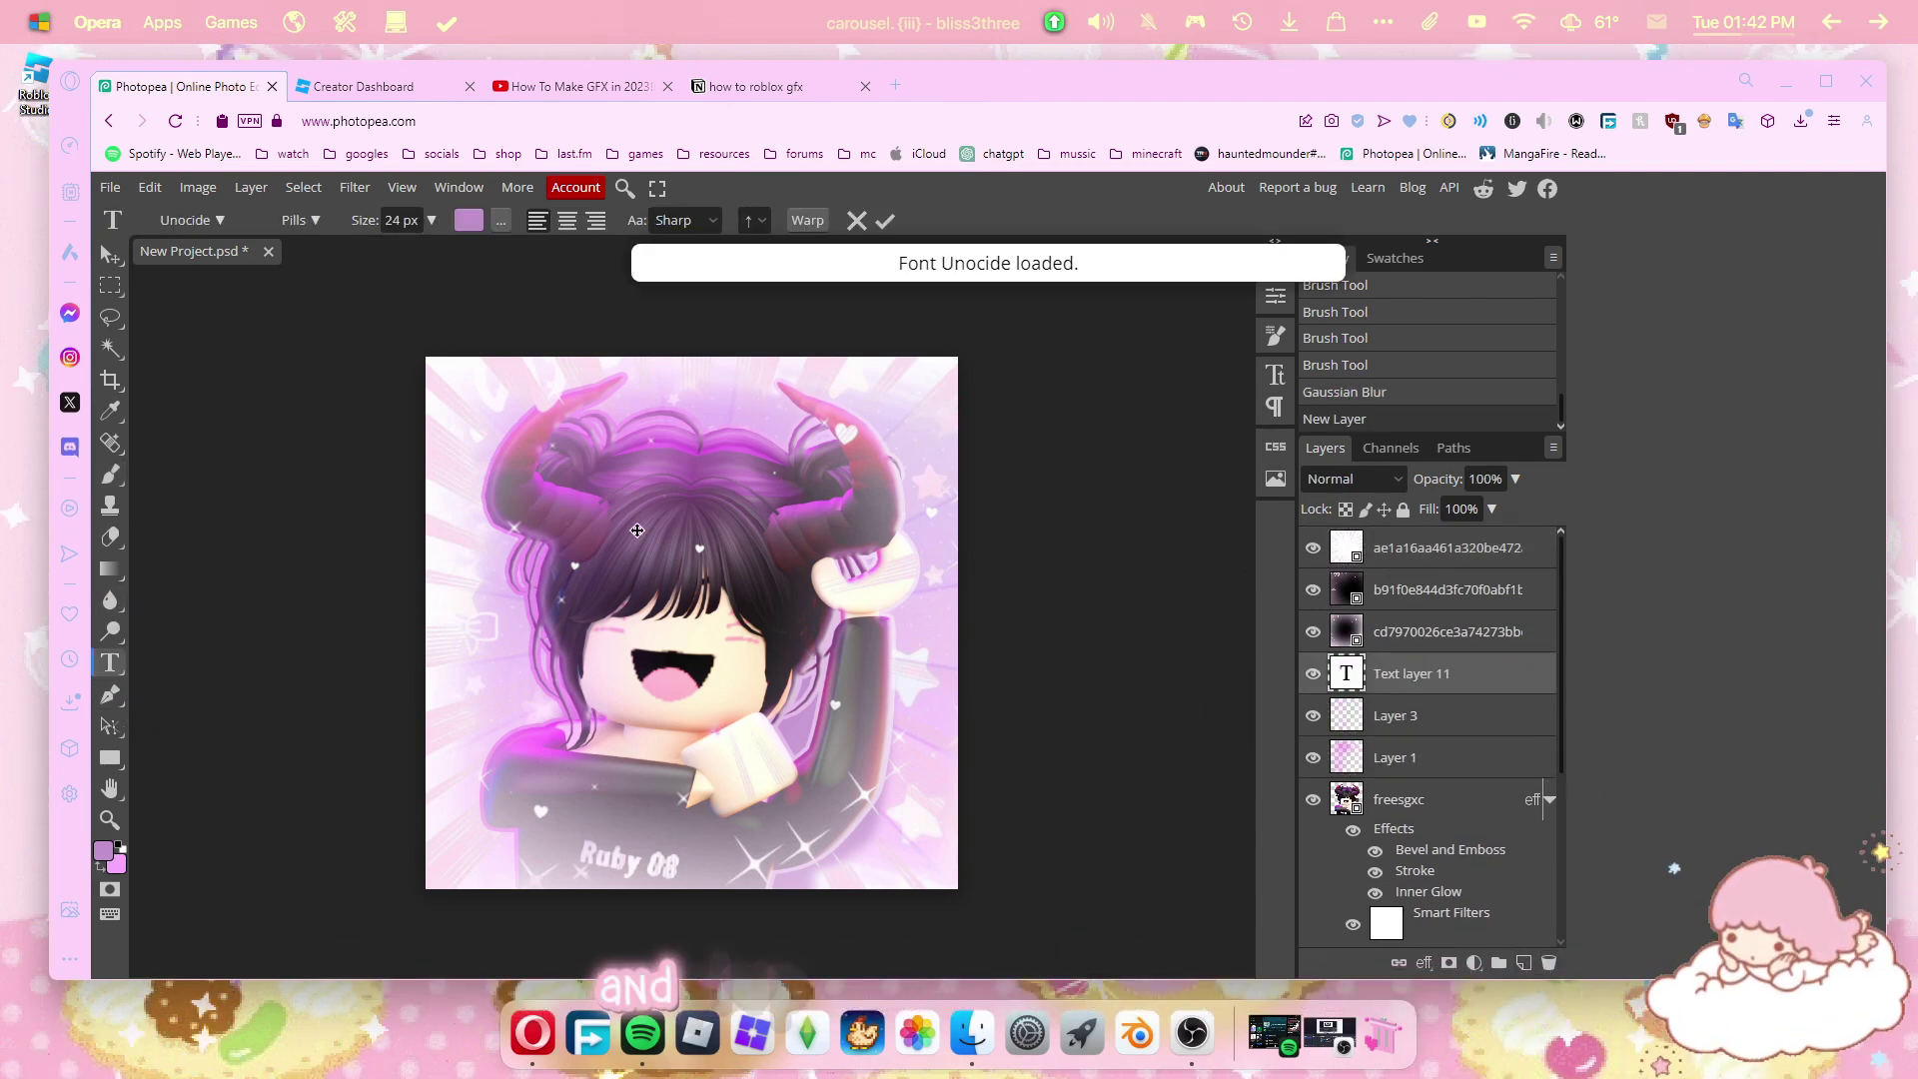
pyautogui.click(575, 87)
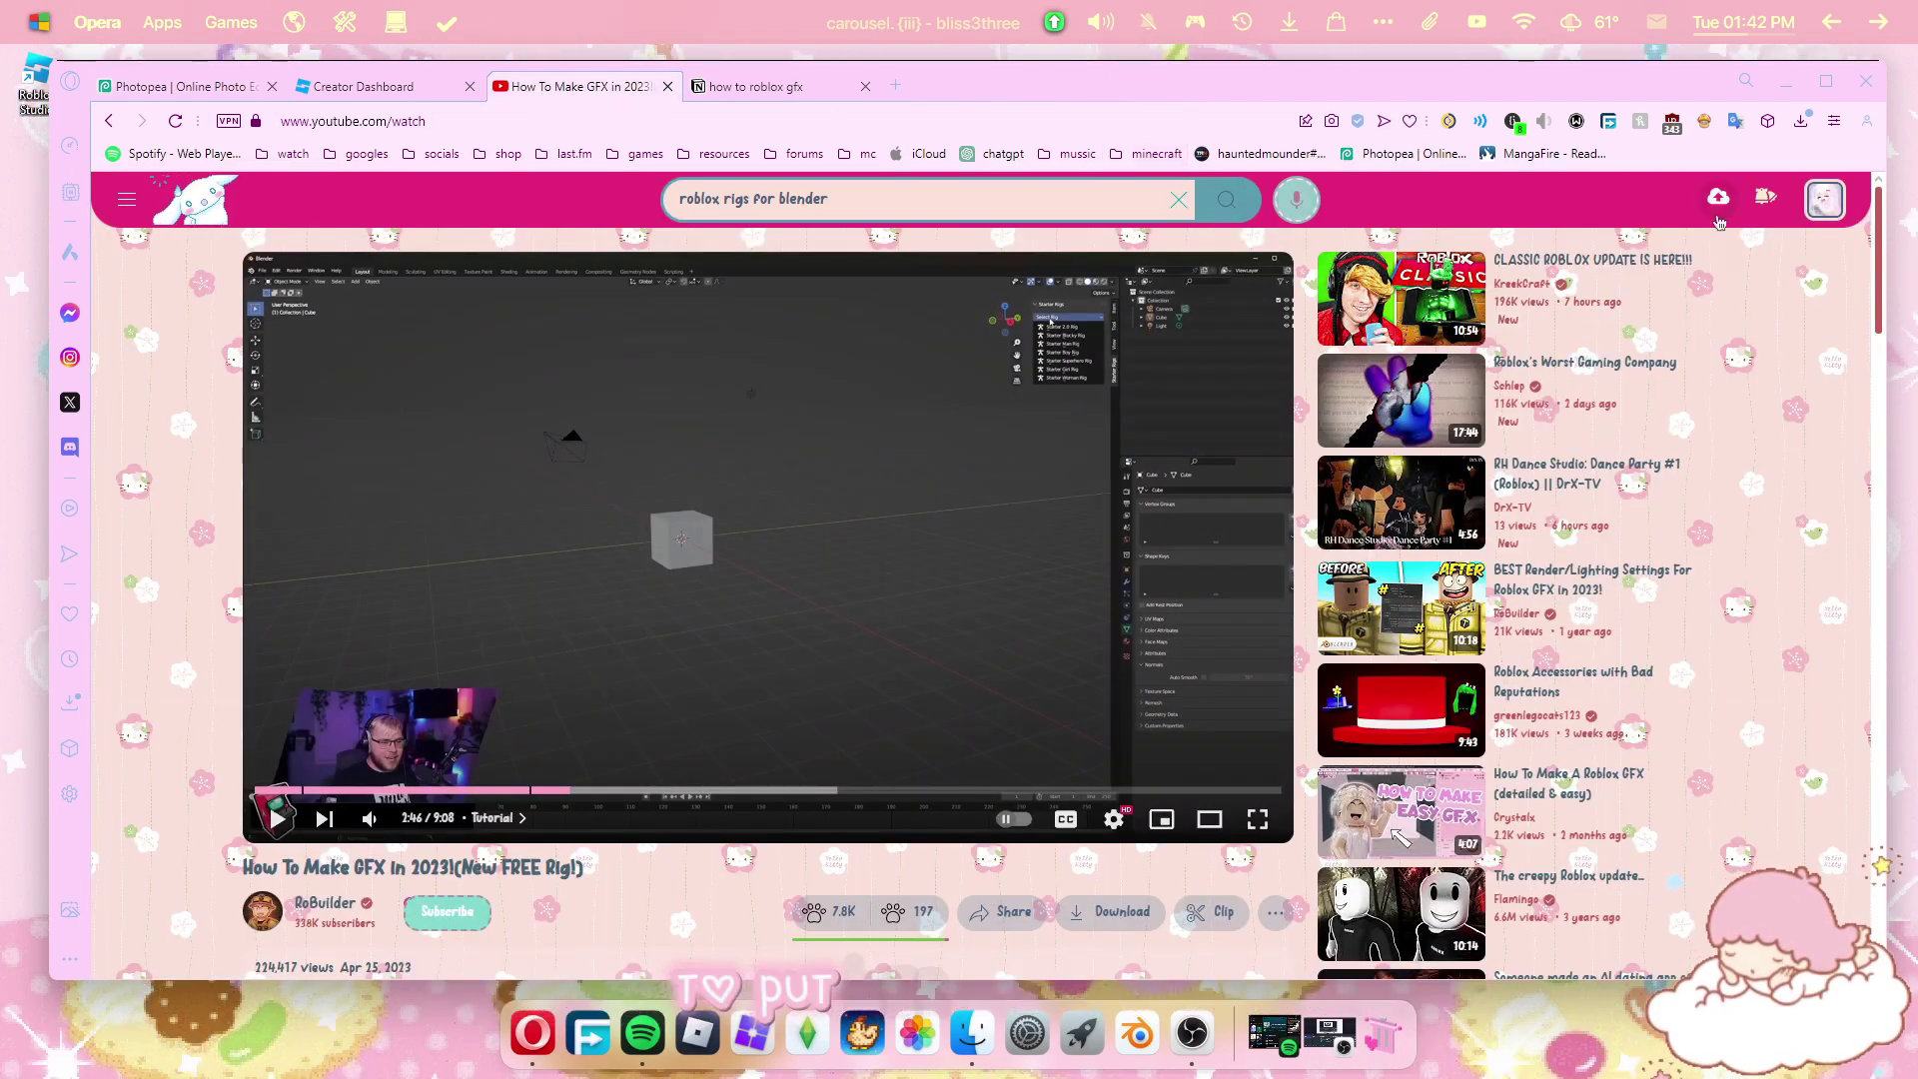
pyautogui.moveTo(686, 476); pyautogui.dragTo(906, 487)
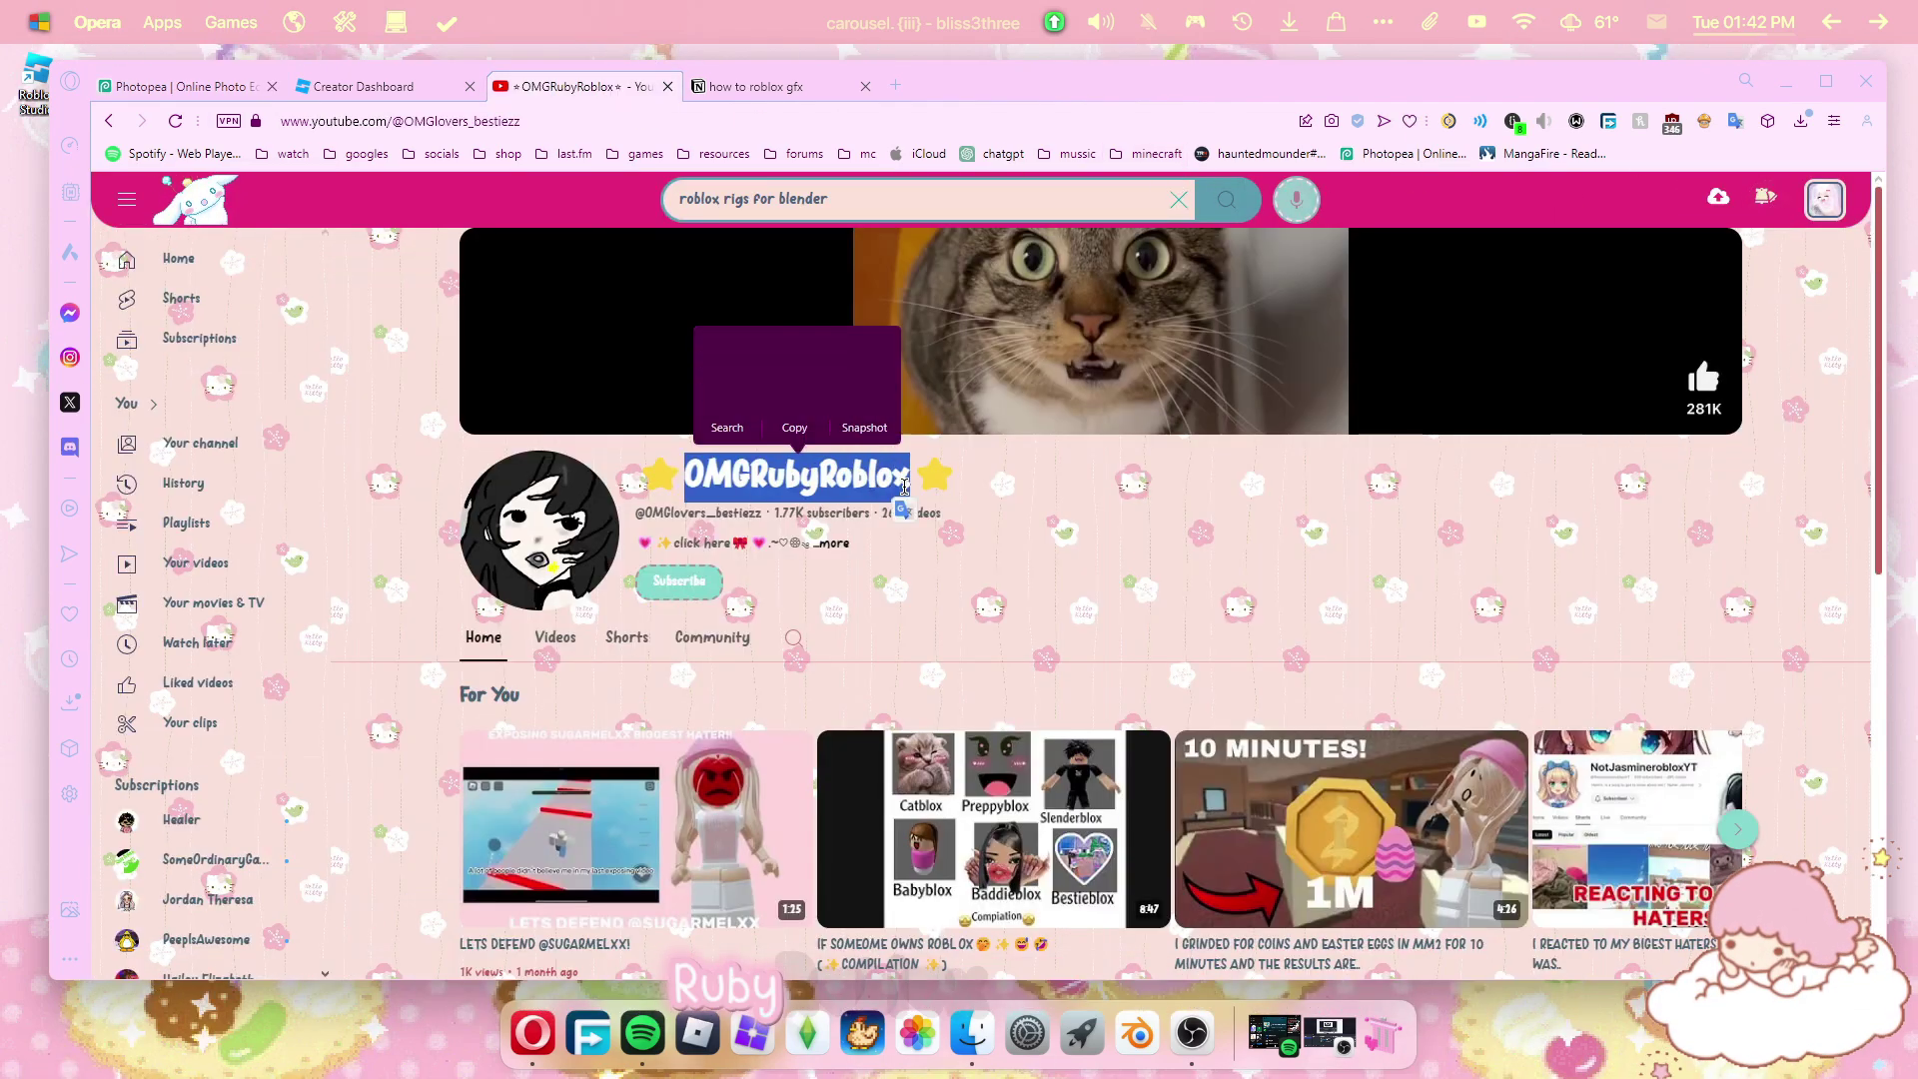
pyautogui.click(795, 427)
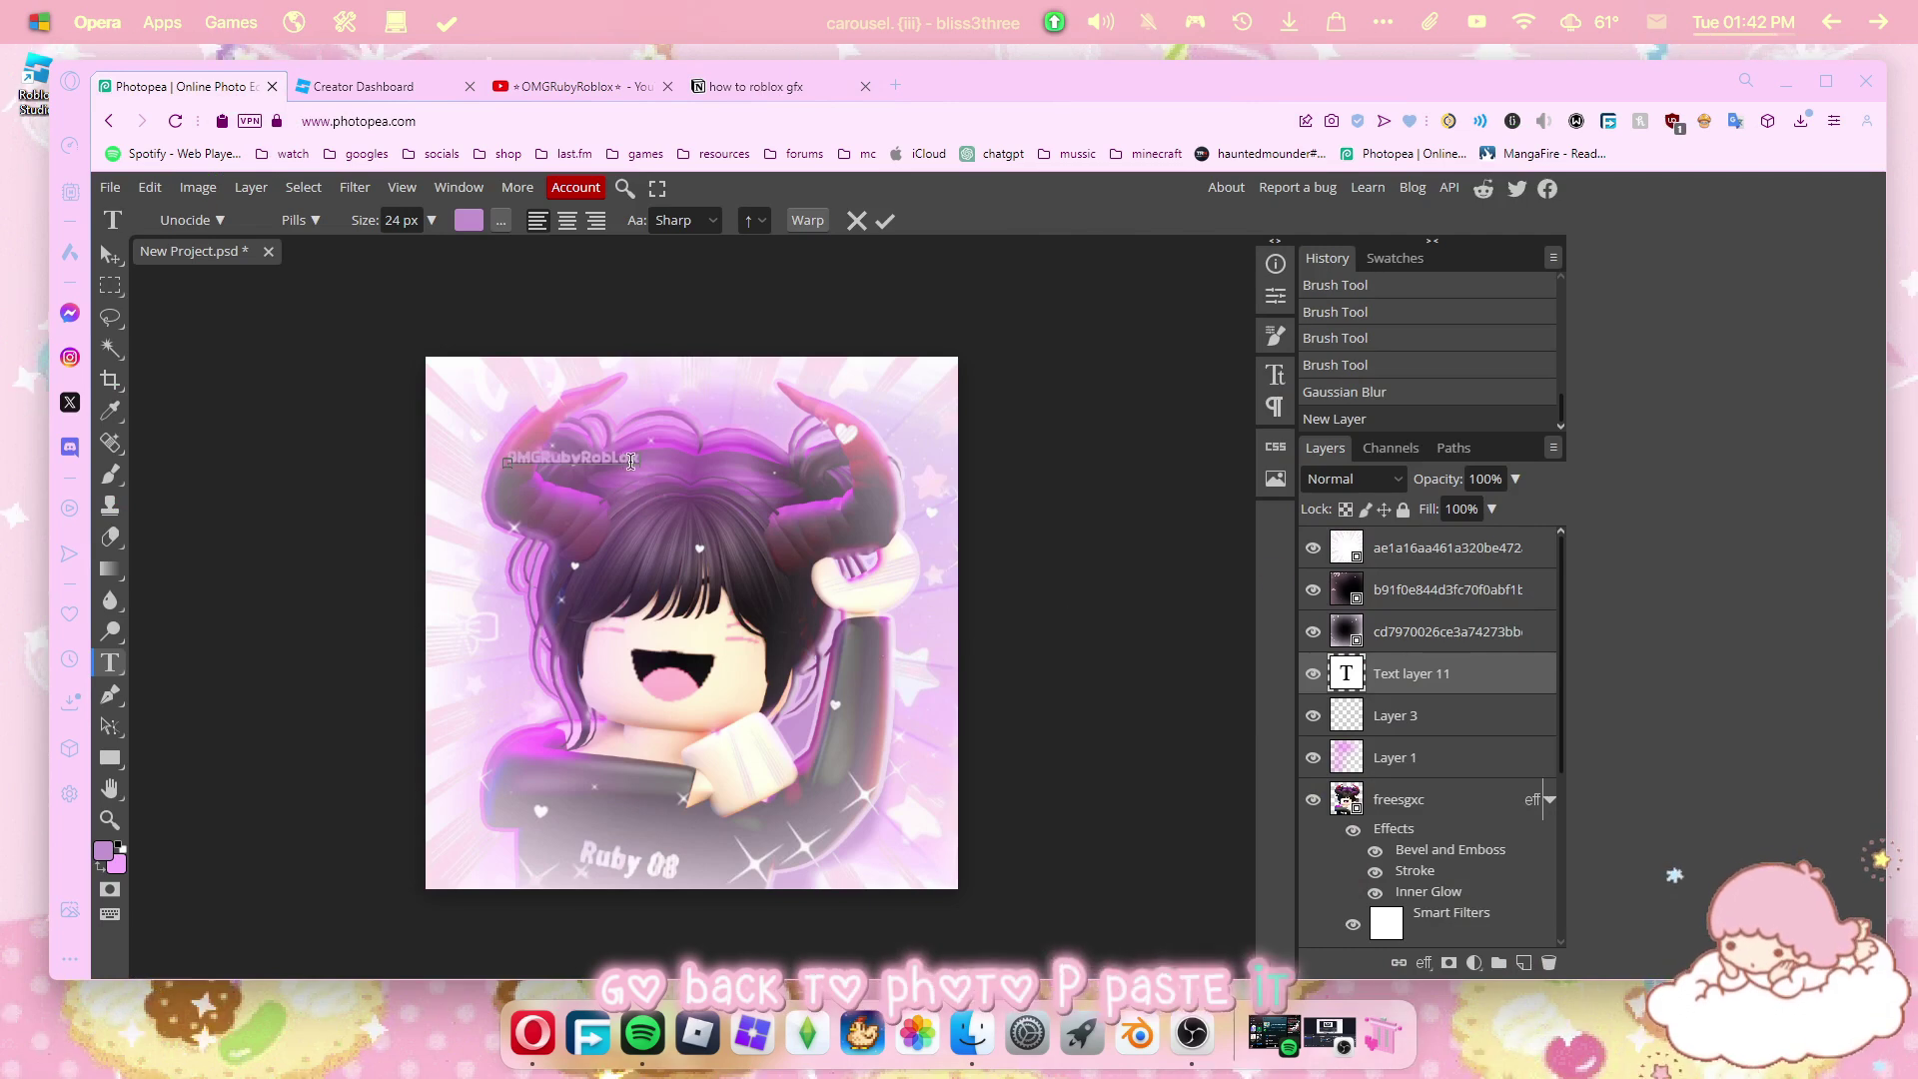
# Set the channel-name text to 80 px in the Cheri Liney font and place it across the avatar's horns.
pyautogui.moveTo(635, 462); pyautogui.dragTo(321, 313)
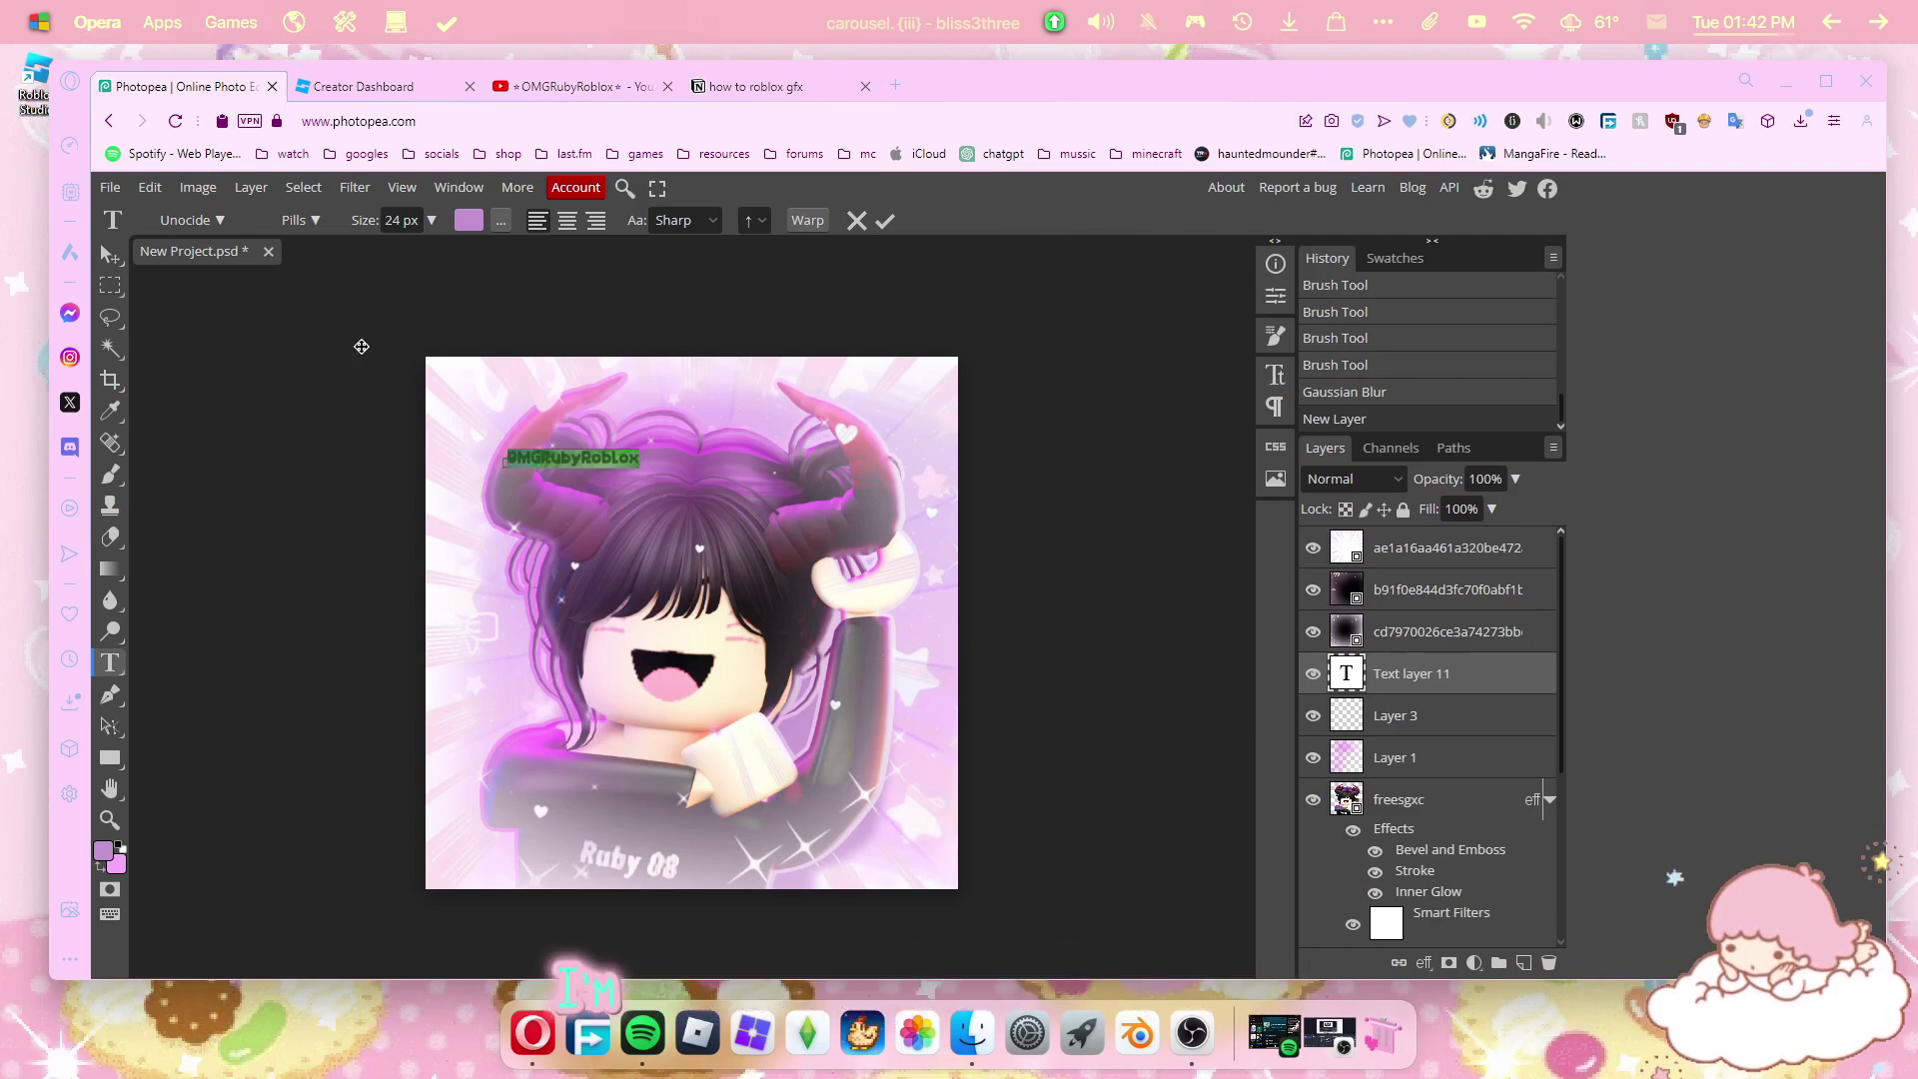
pyautogui.click(433, 221)
pyautogui.moveTo(393, 251); pyautogui.dragTo(417, 251)
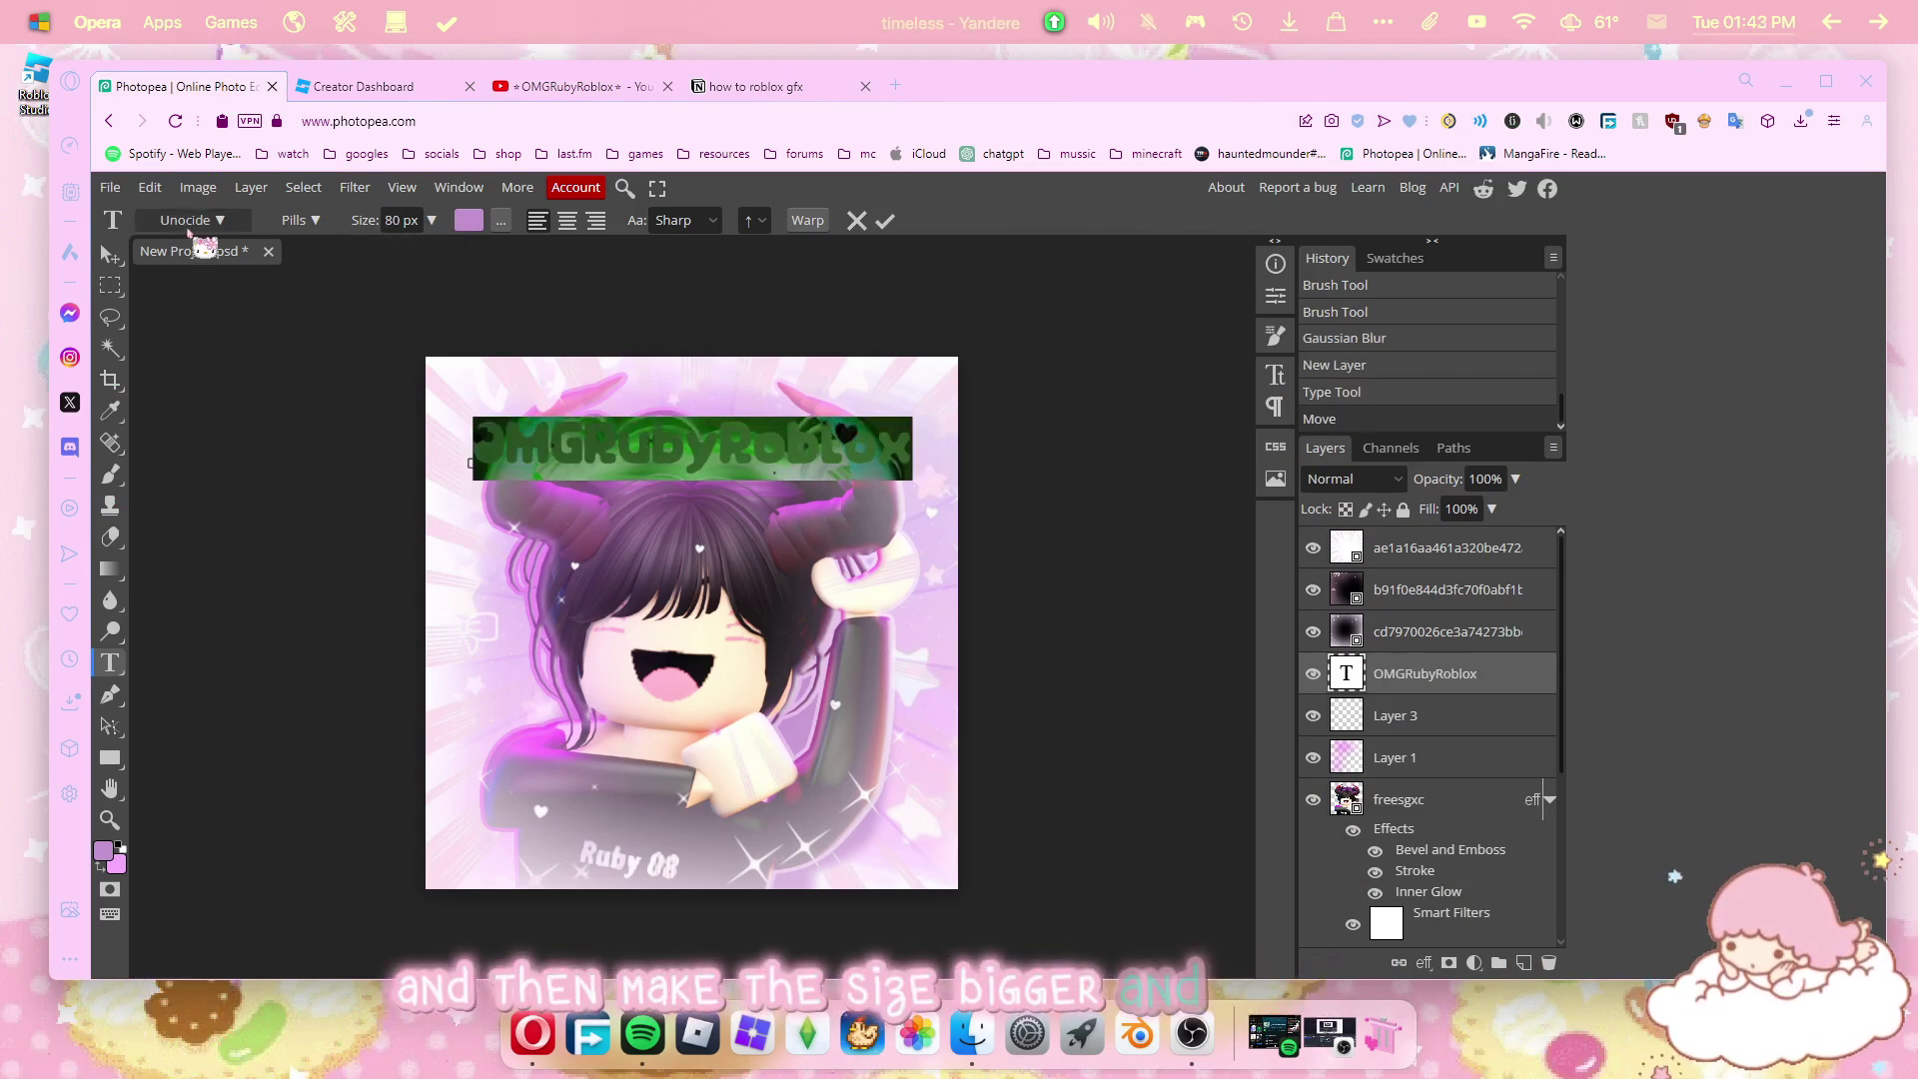
pyautogui.click(196, 222)
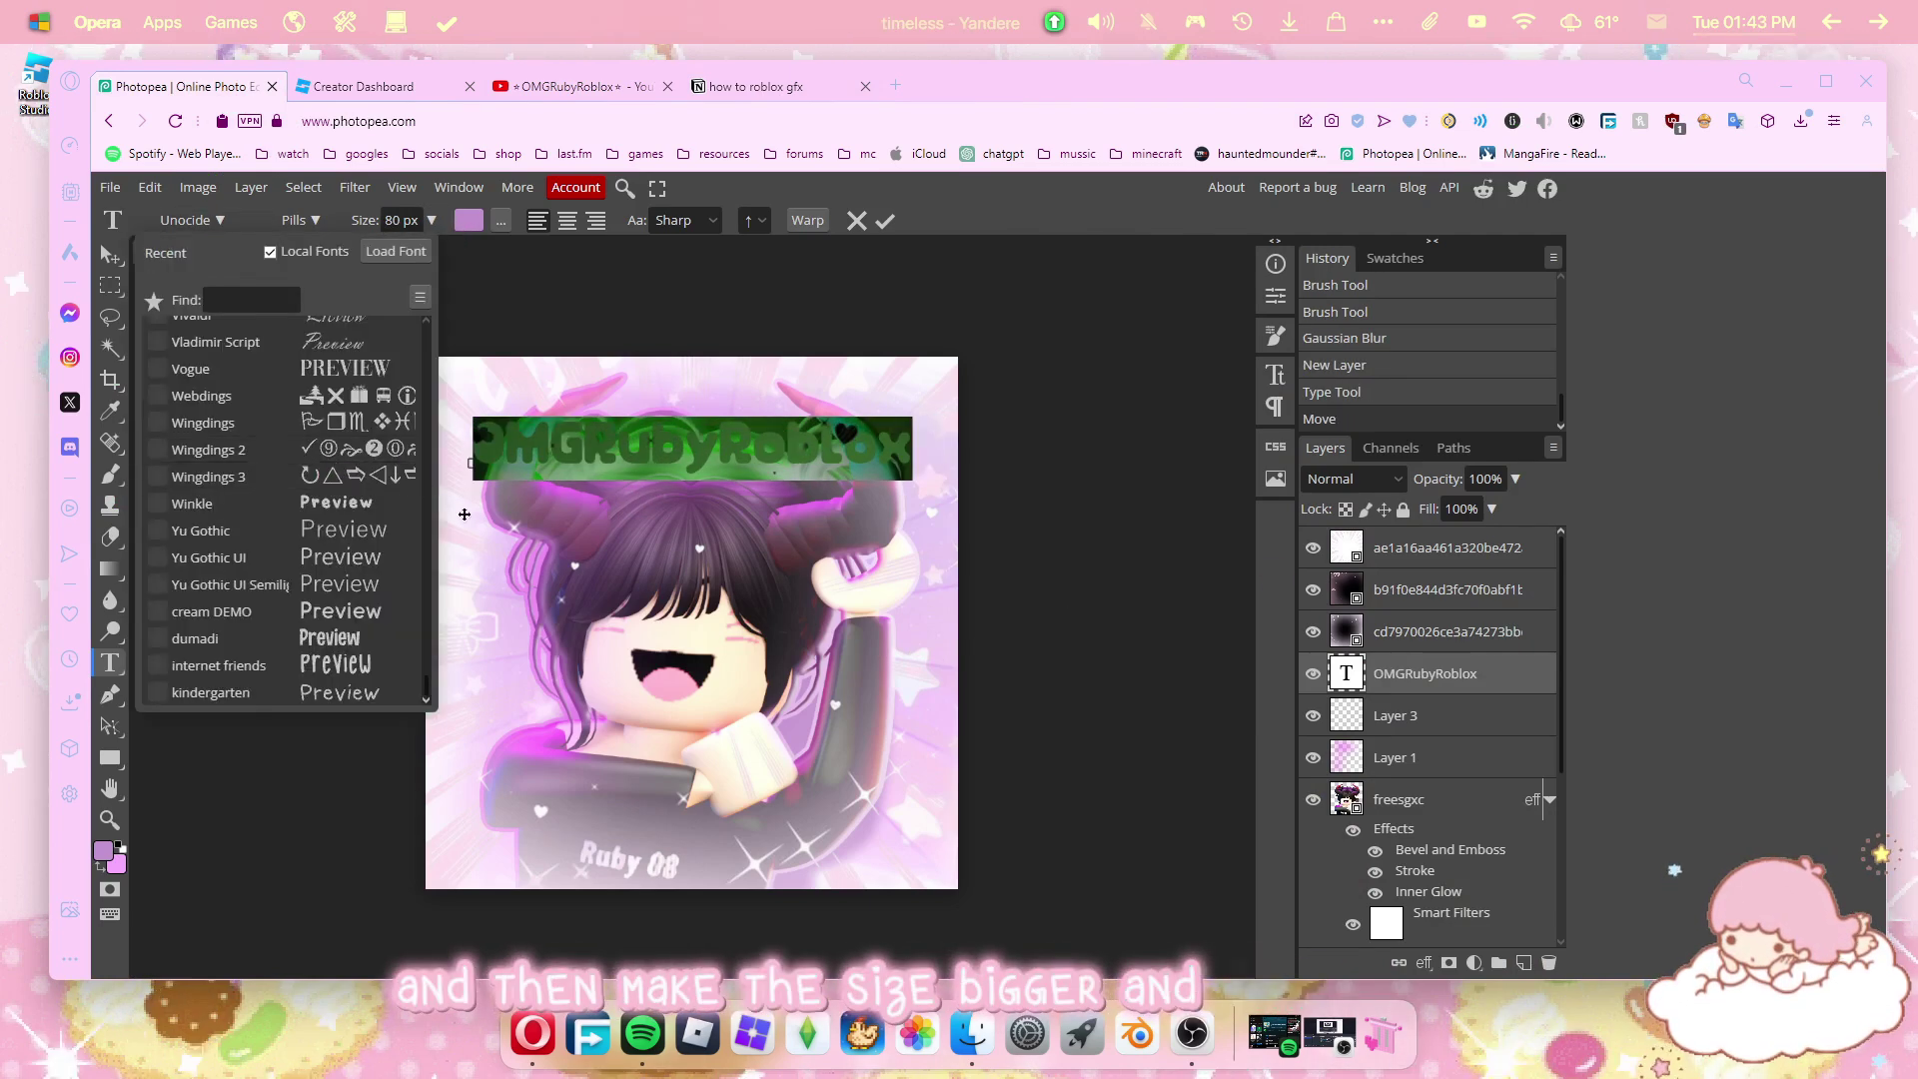
pyautogui.click(384, 613)
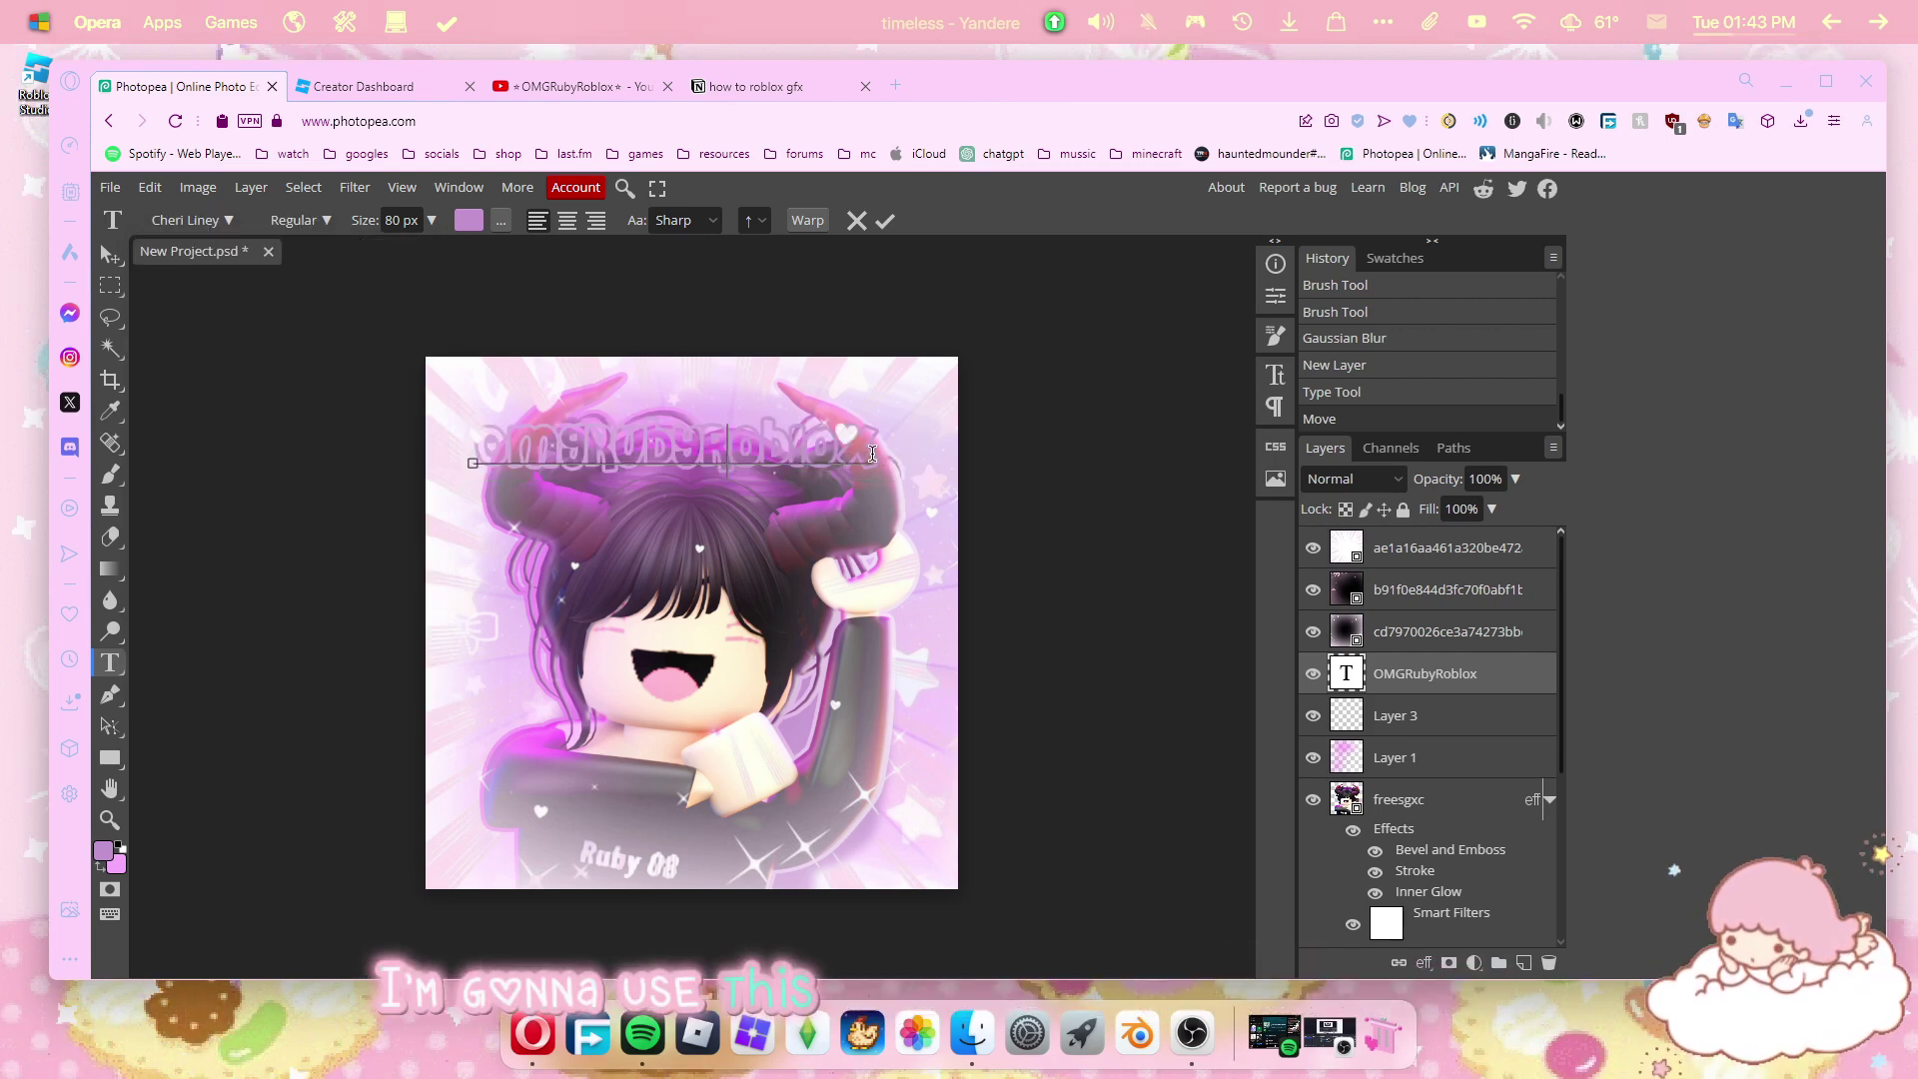
pyautogui.moveTo(872, 453); pyautogui.dragTo(474, 450)
pyautogui.click(781, 438)
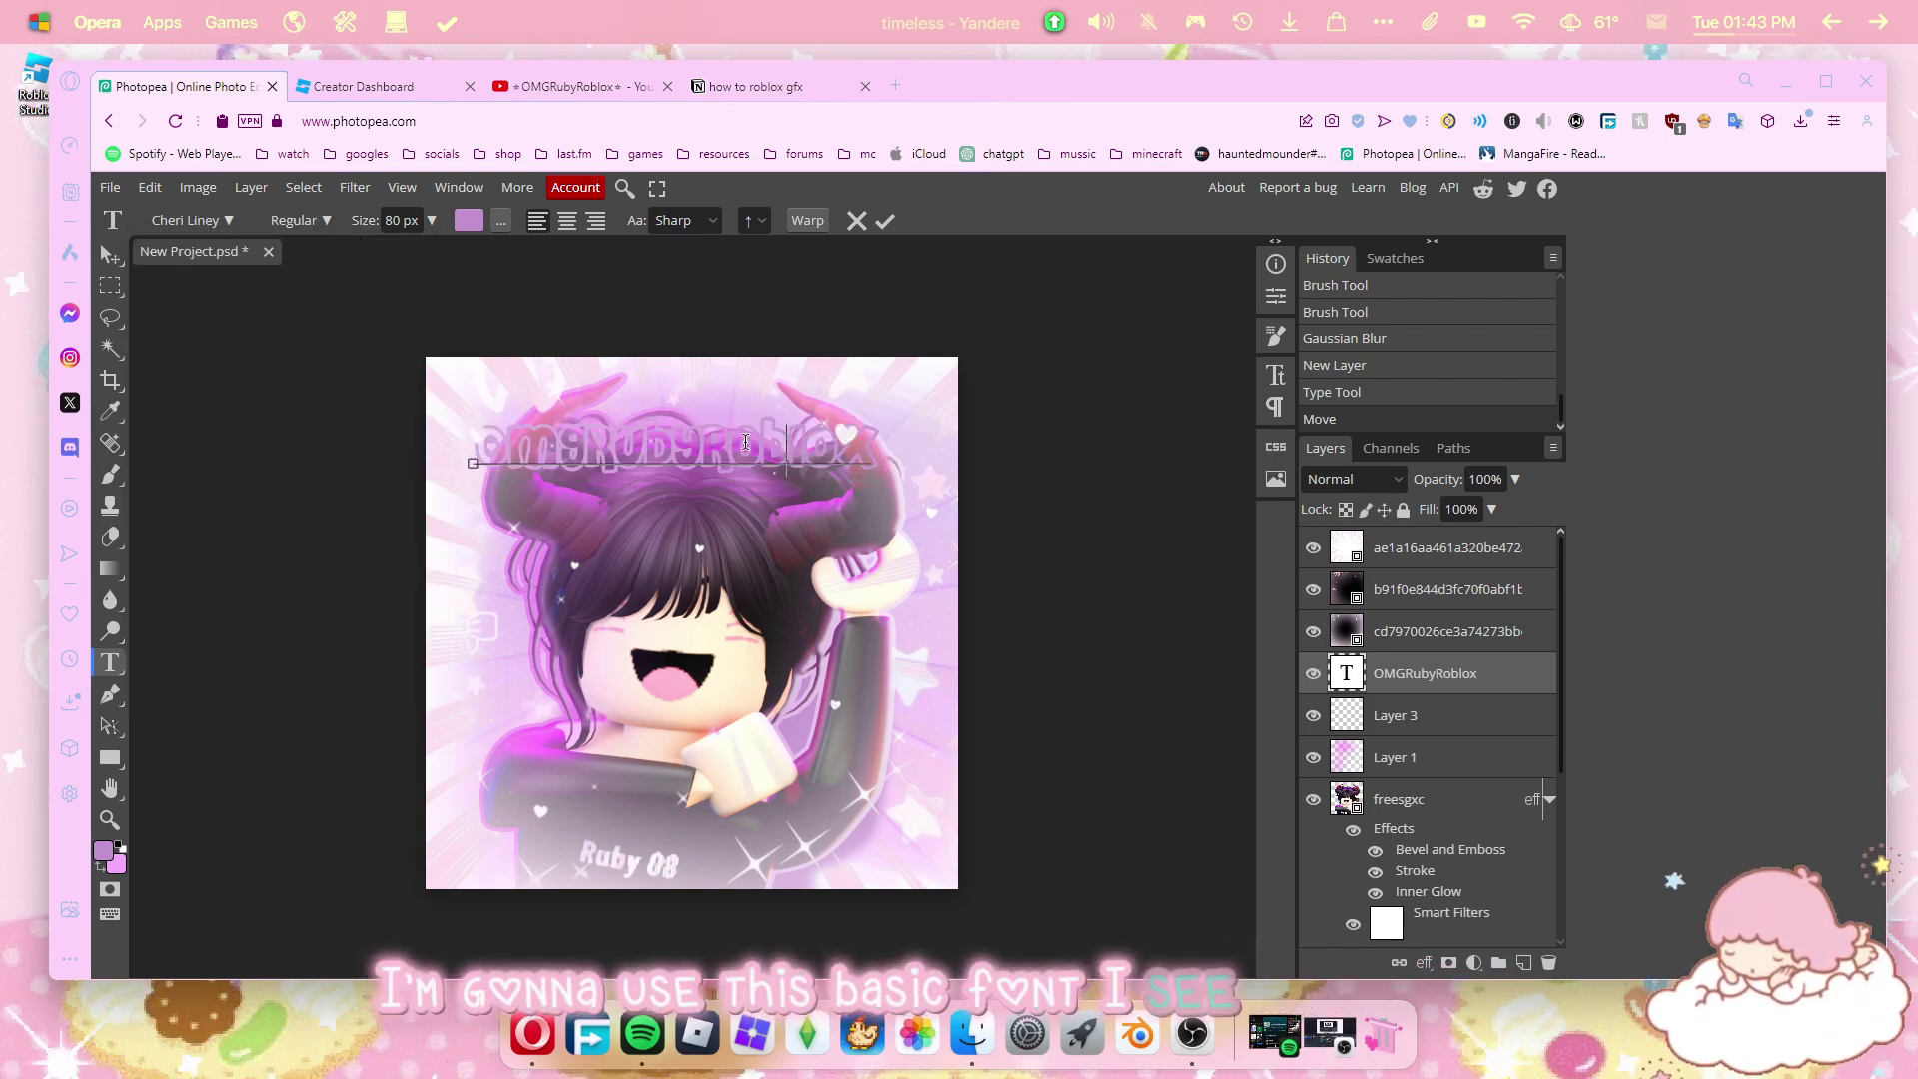
pyautogui.click(120, 250)
pyautogui.moveTo(671, 443); pyautogui.dragTo(686, 440)
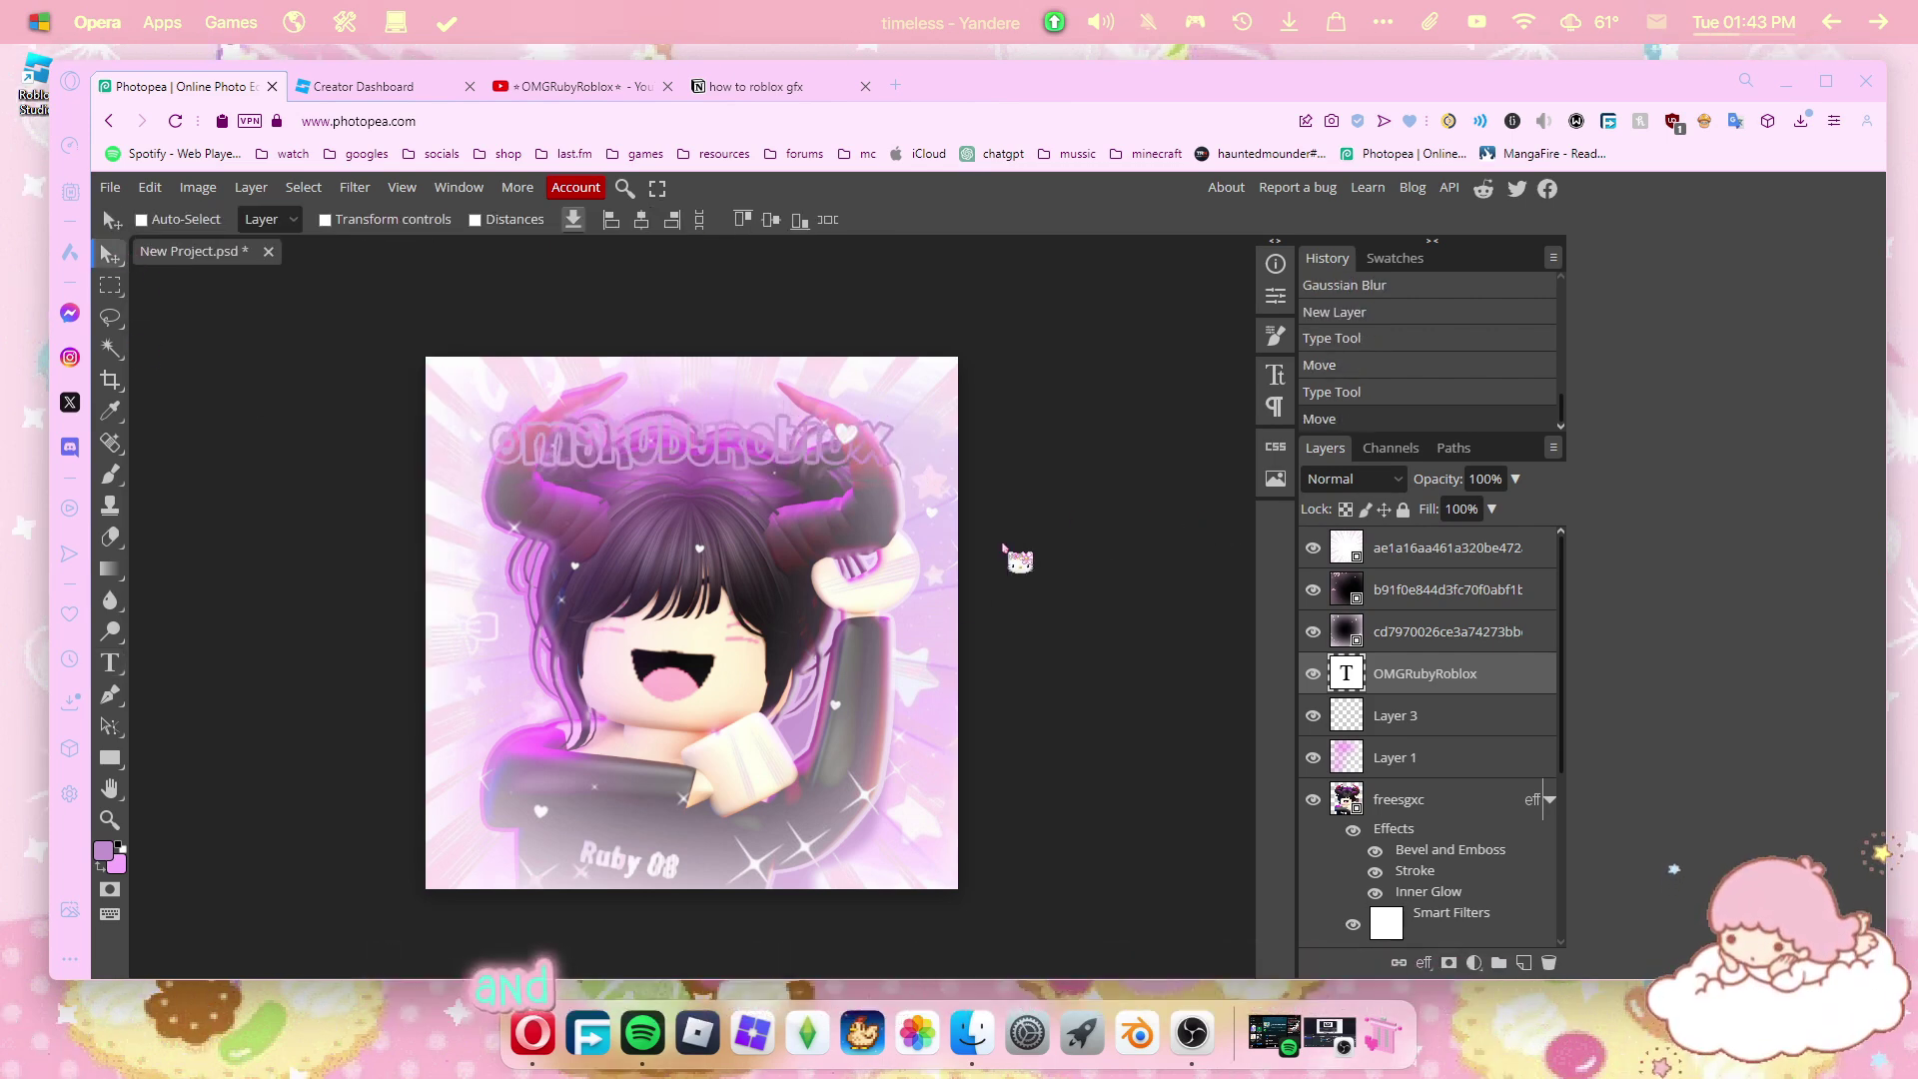
# Apply Gradient Overlay, Stroke, Bevel and Emboss, and Inner Glow layer styles to the channel-name text.
pyautogui.rightClick(1424, 632)
pyautogui.click(1244, 435)
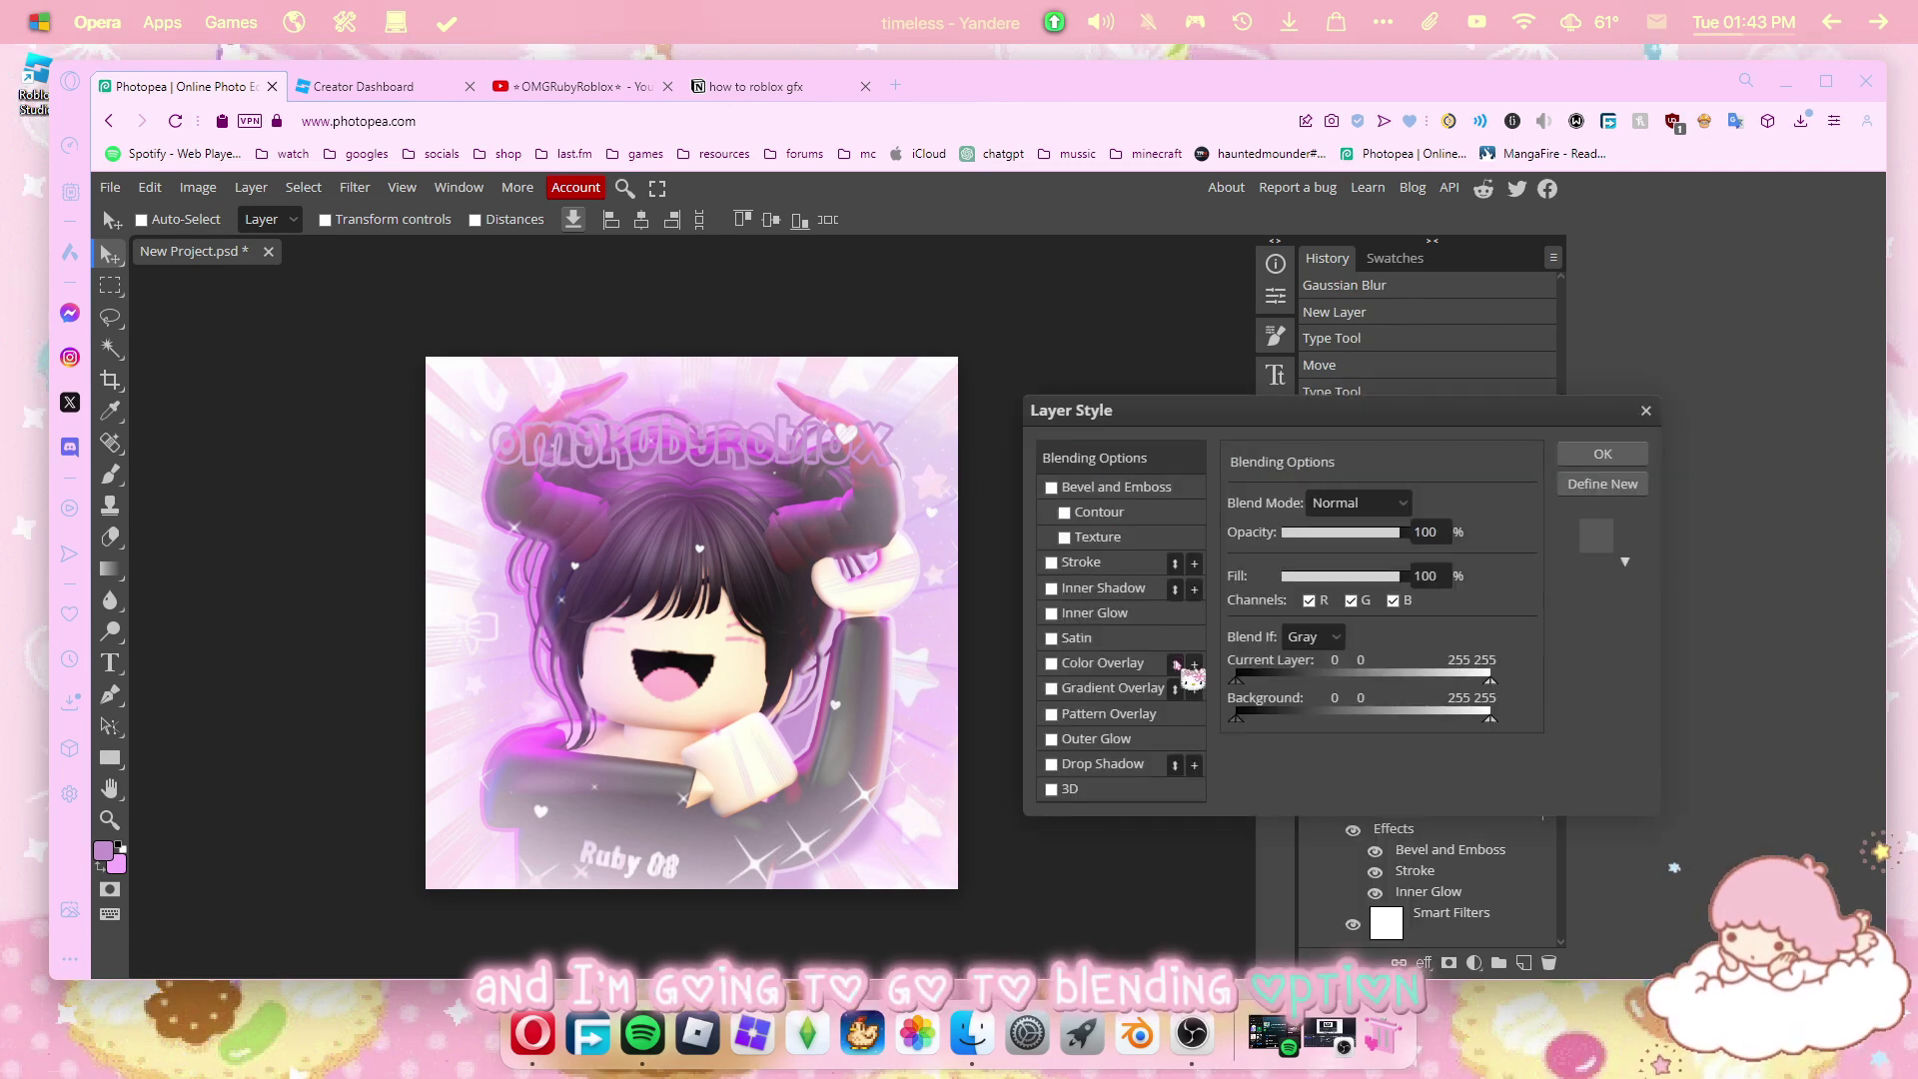
pyautogui.click(1051, 688)
pyautogui.click(1052, 562)
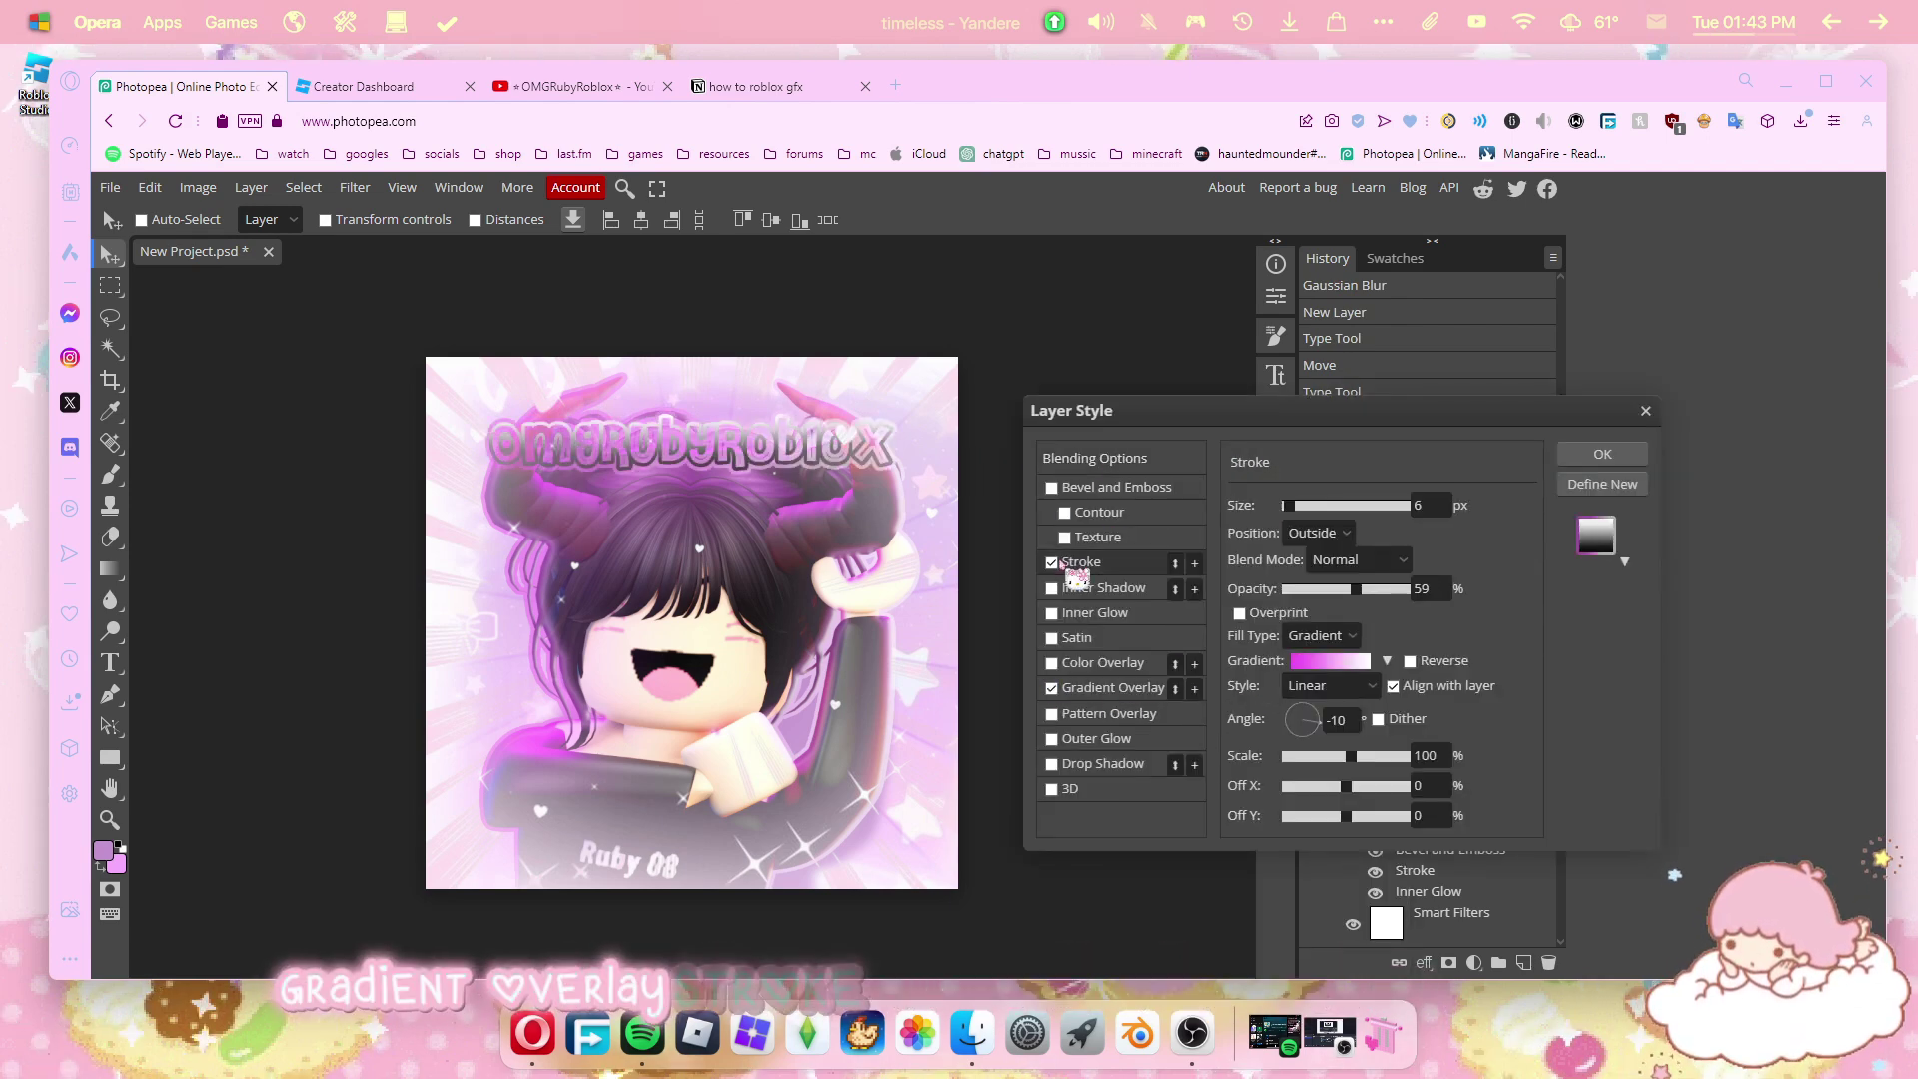
pyautogui.click(1051, 487)
pyautogui.click(1051, 613)
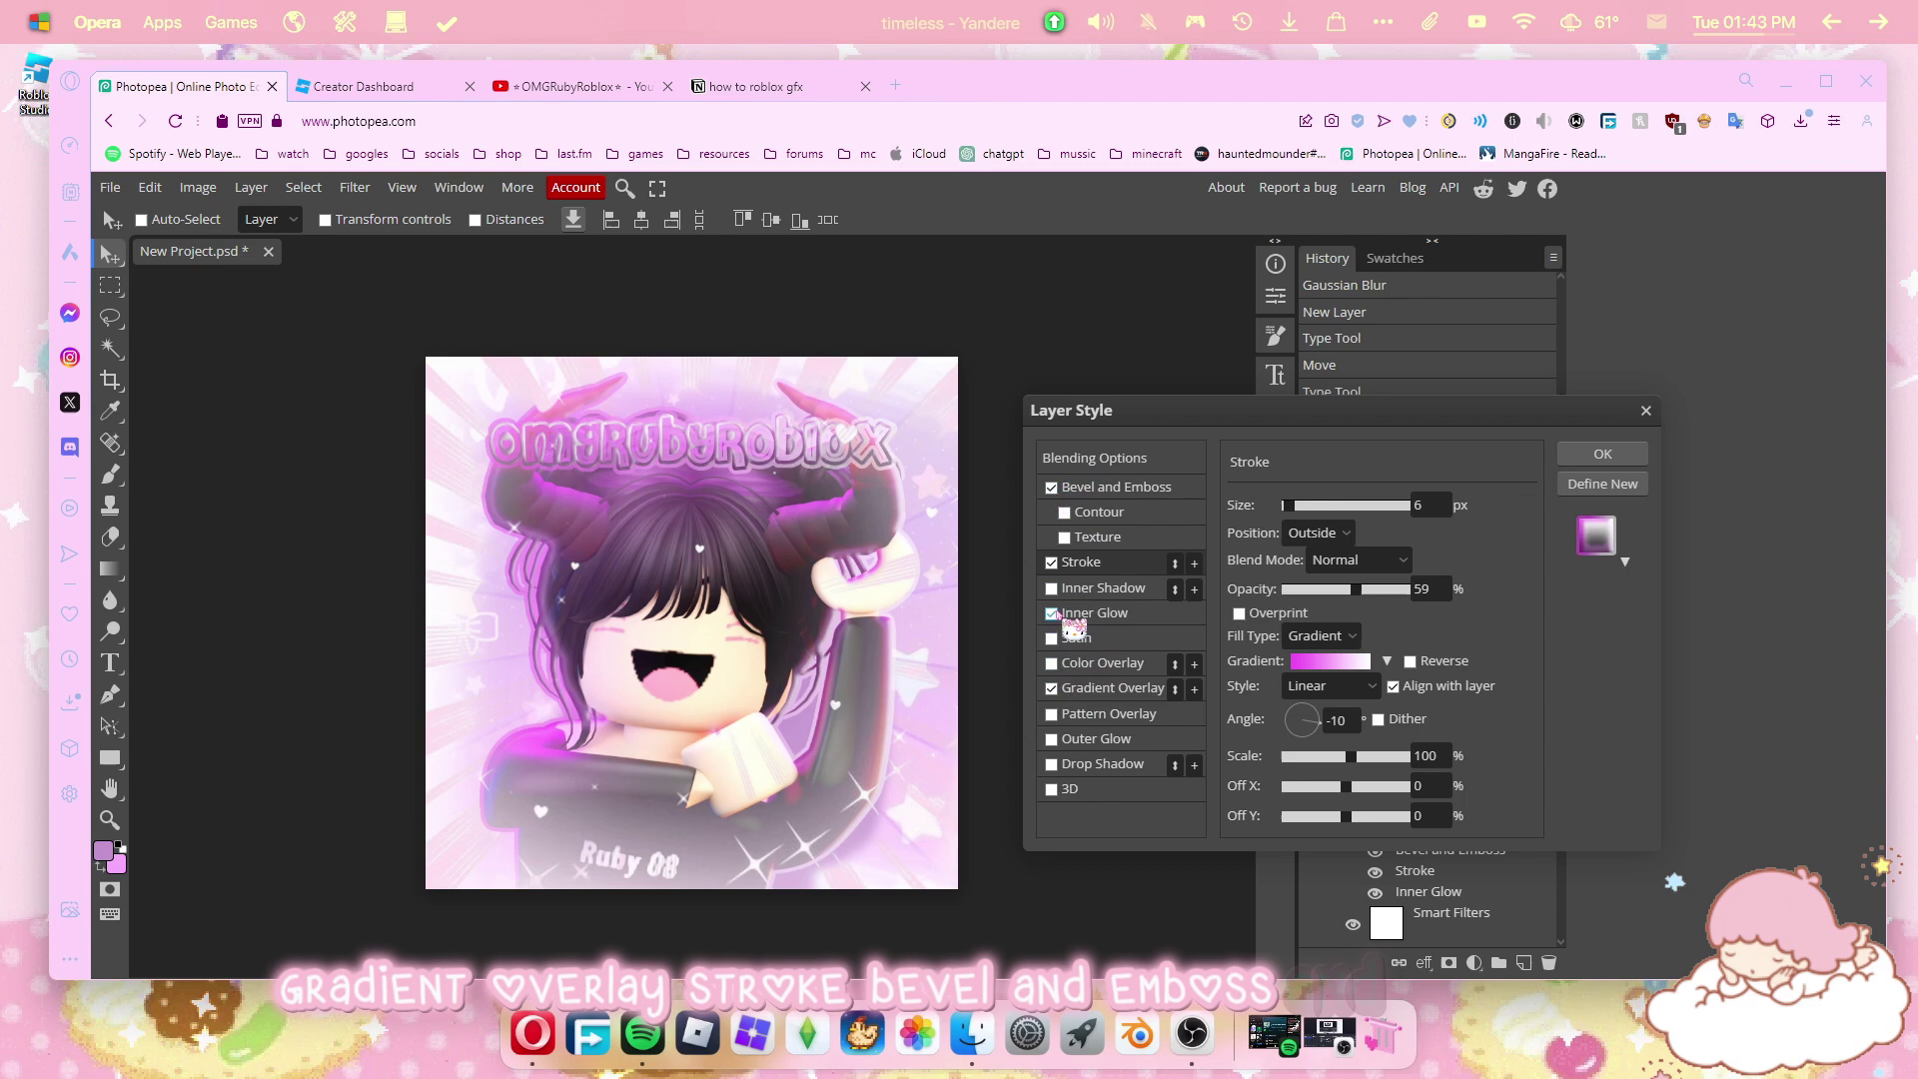
pyautogui.click(1599, 455)
# Enlarge the channel-name text to about 99 px with Free Transform so it nearly spans the canvas width.
pyautogui.click(150, 187)
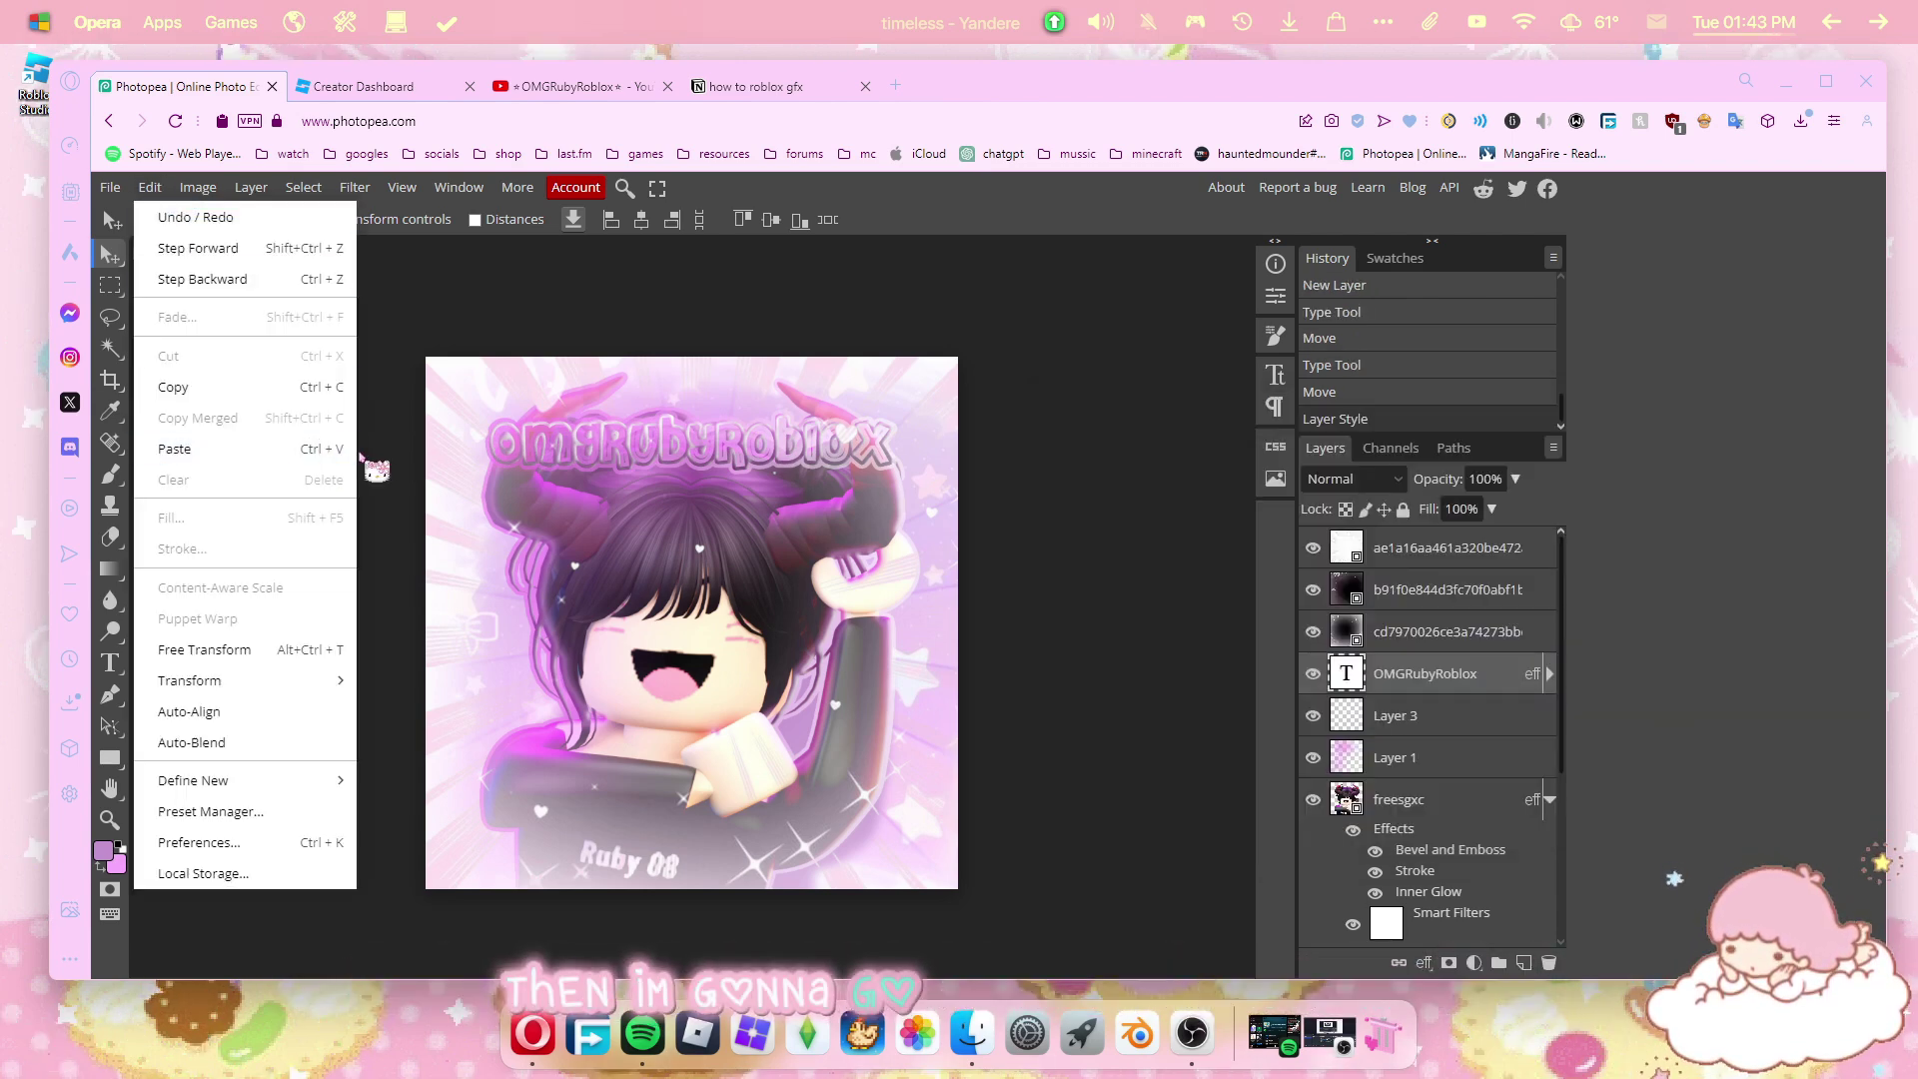
pyautogui.click(262, 646)
pyautogui.moveTo(737, 459); pyautogui.dragTo(738, 465)
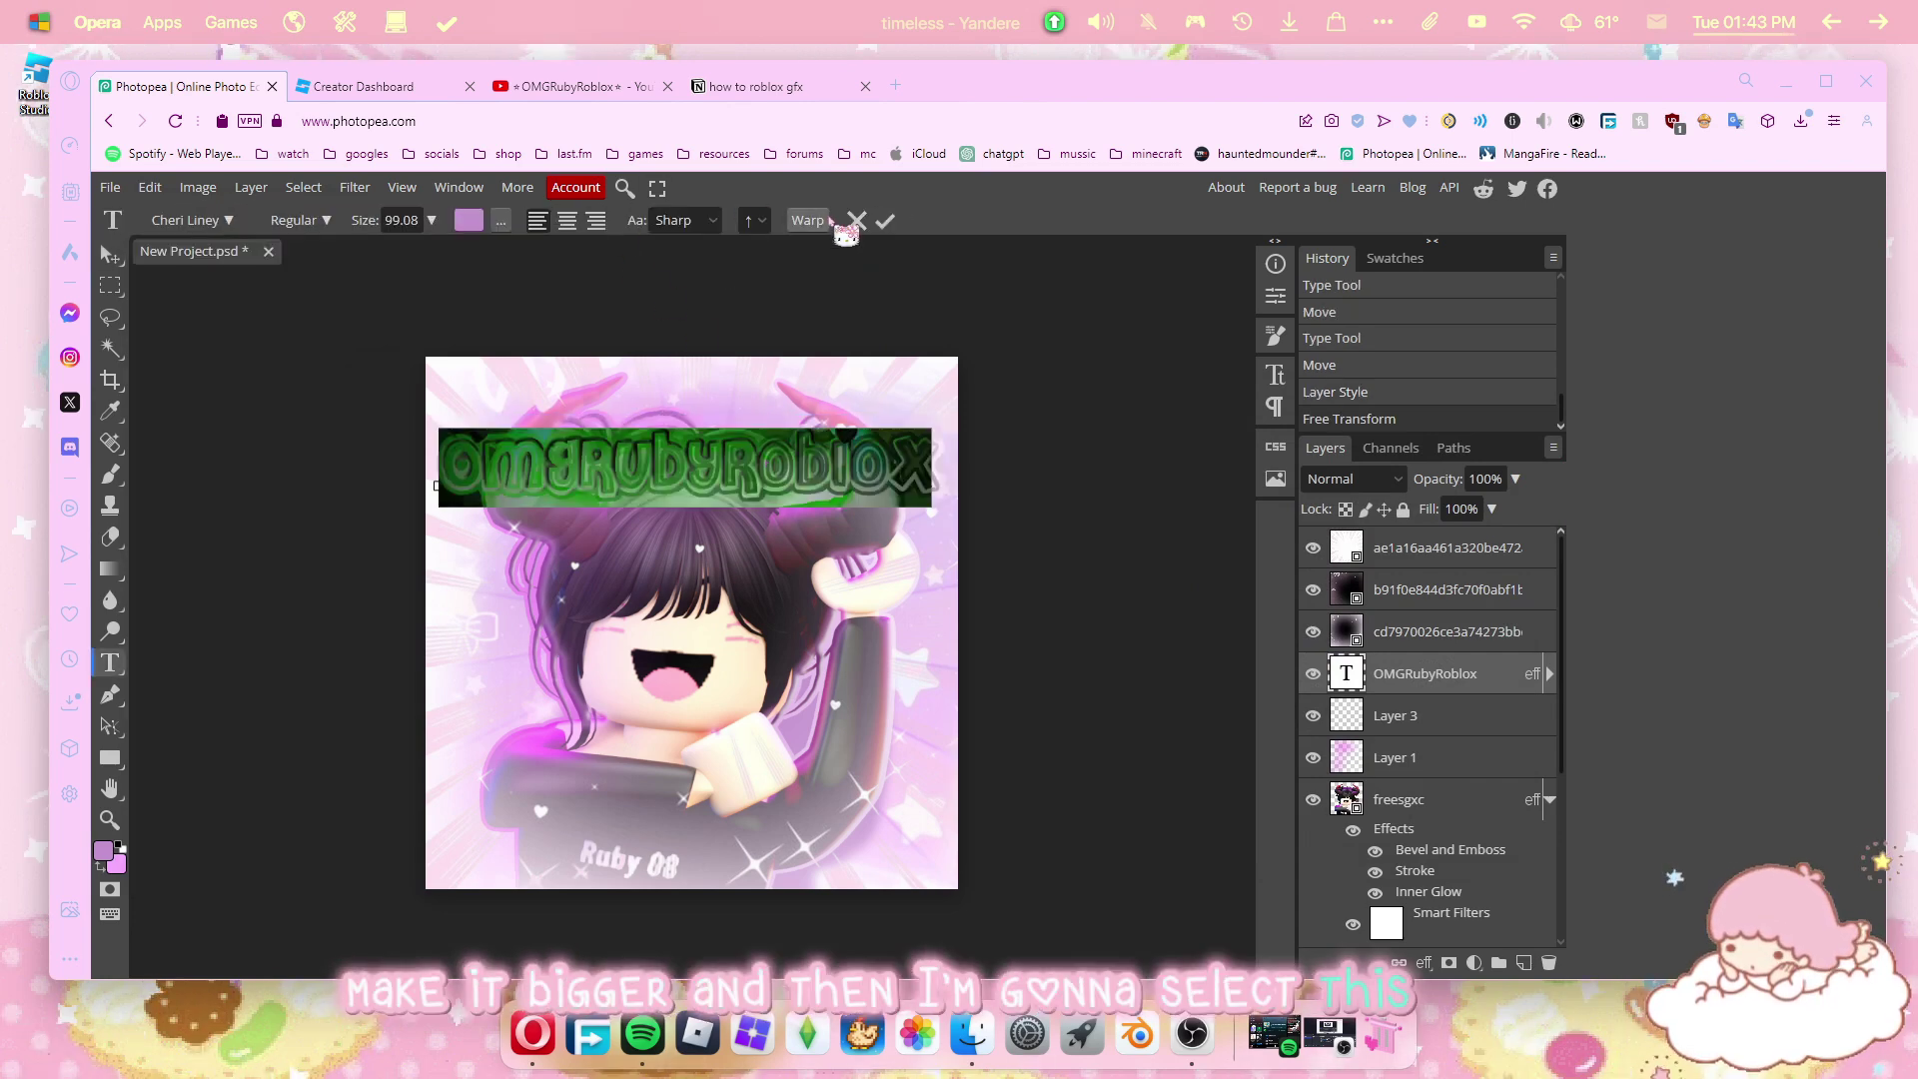
# Warp the channel-name text into a horizontal Arc with a bend of about 31%.
pyautogui.click(812, 220)
pyautogui.click(345, 381)
pyautogui.click(365, 441)
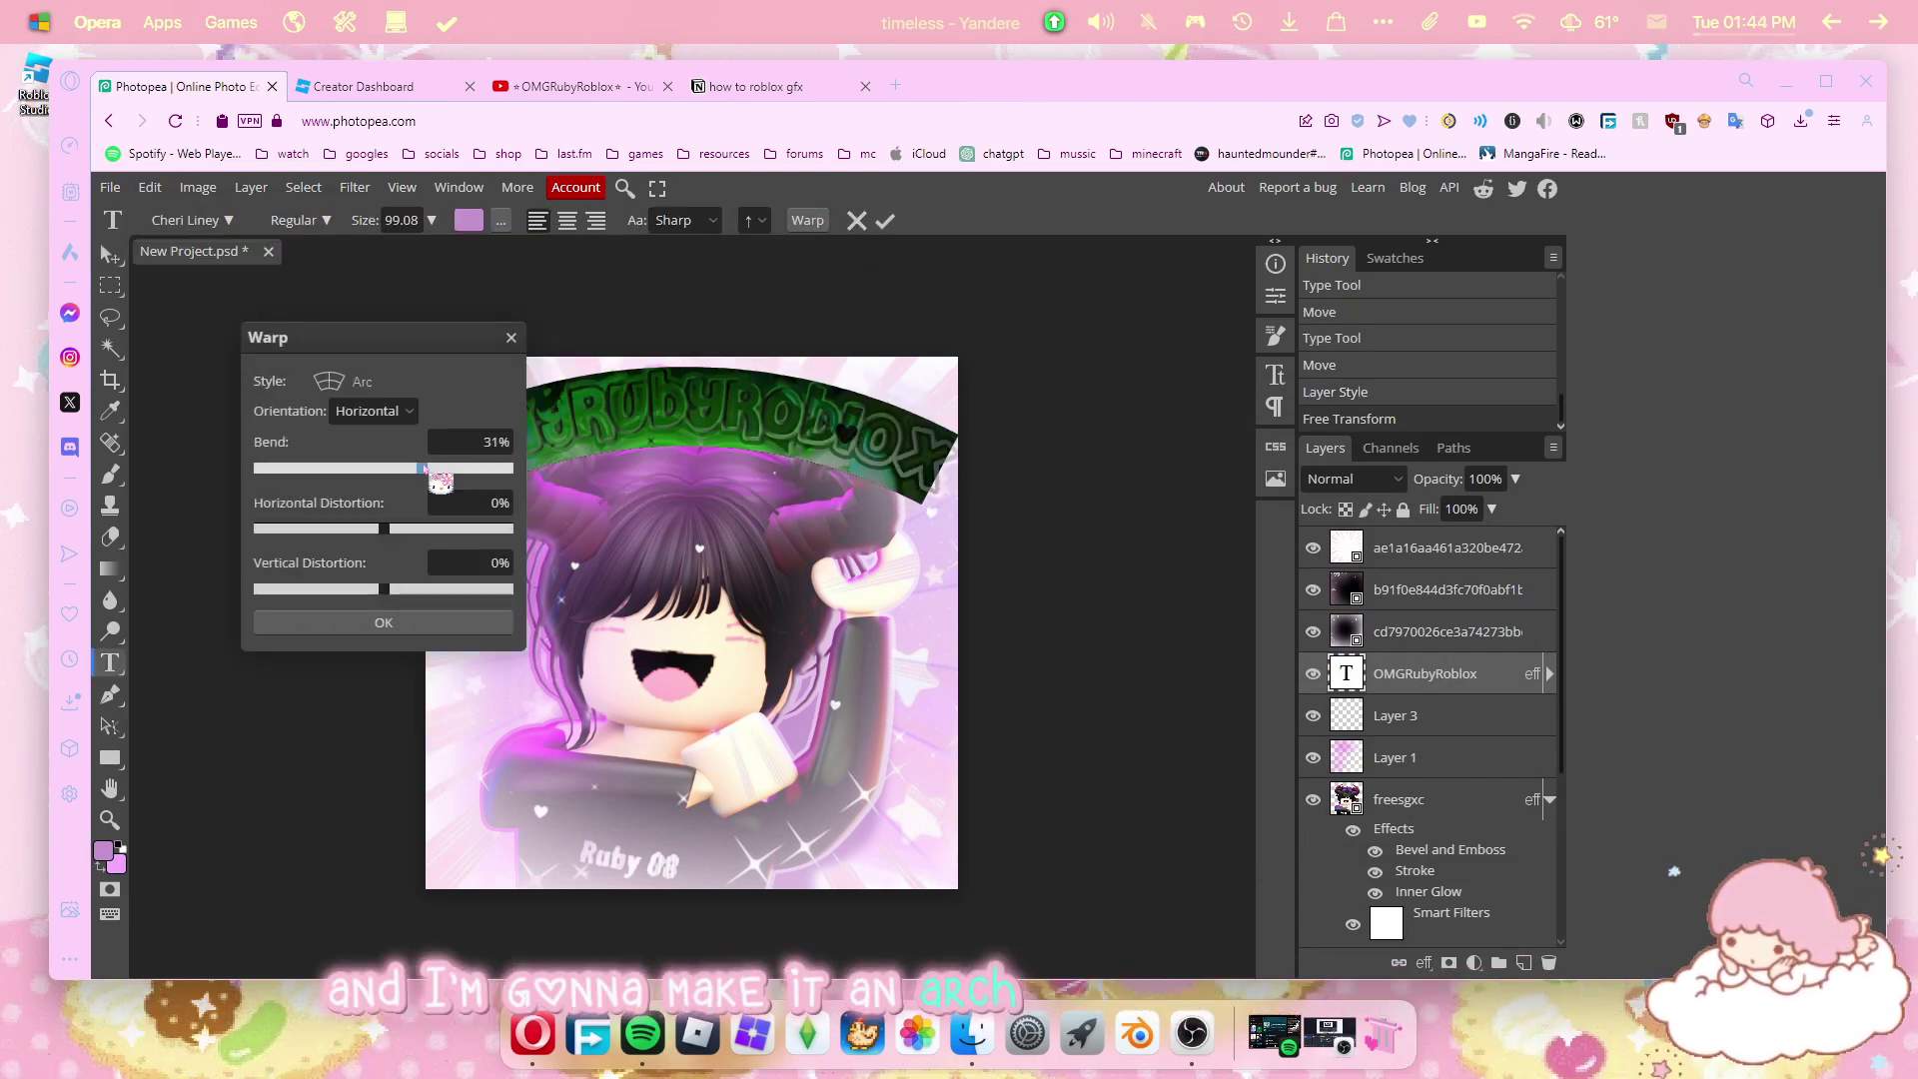
pyautogui.click(405, 627)
pyautogui.click(110, 255)
# Duplicate the arched text layer, place the copy beneath the original, and offset it slightly for a layered look.
pyautogui.rightClick(1402, 673)
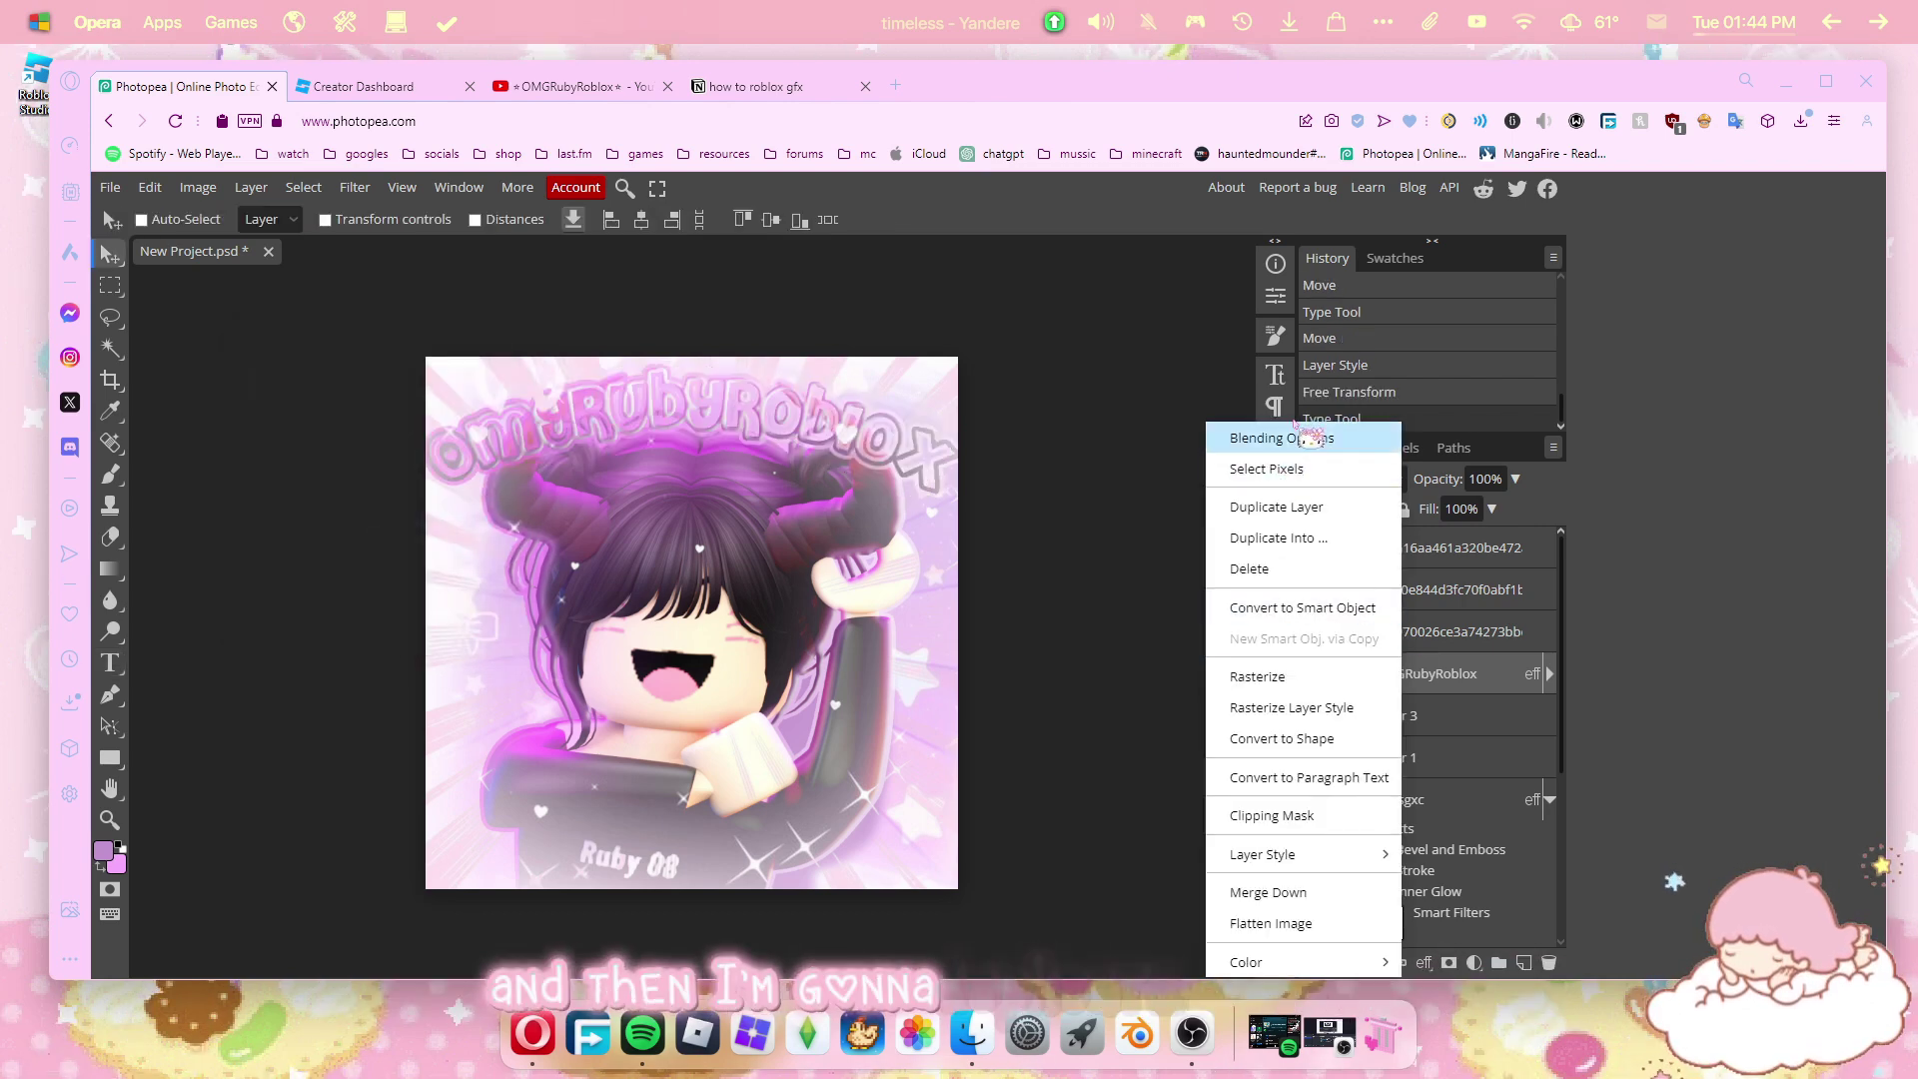
pyautogui.click(1277, 507)
pyautogui.hotkey('ctrl', '[')
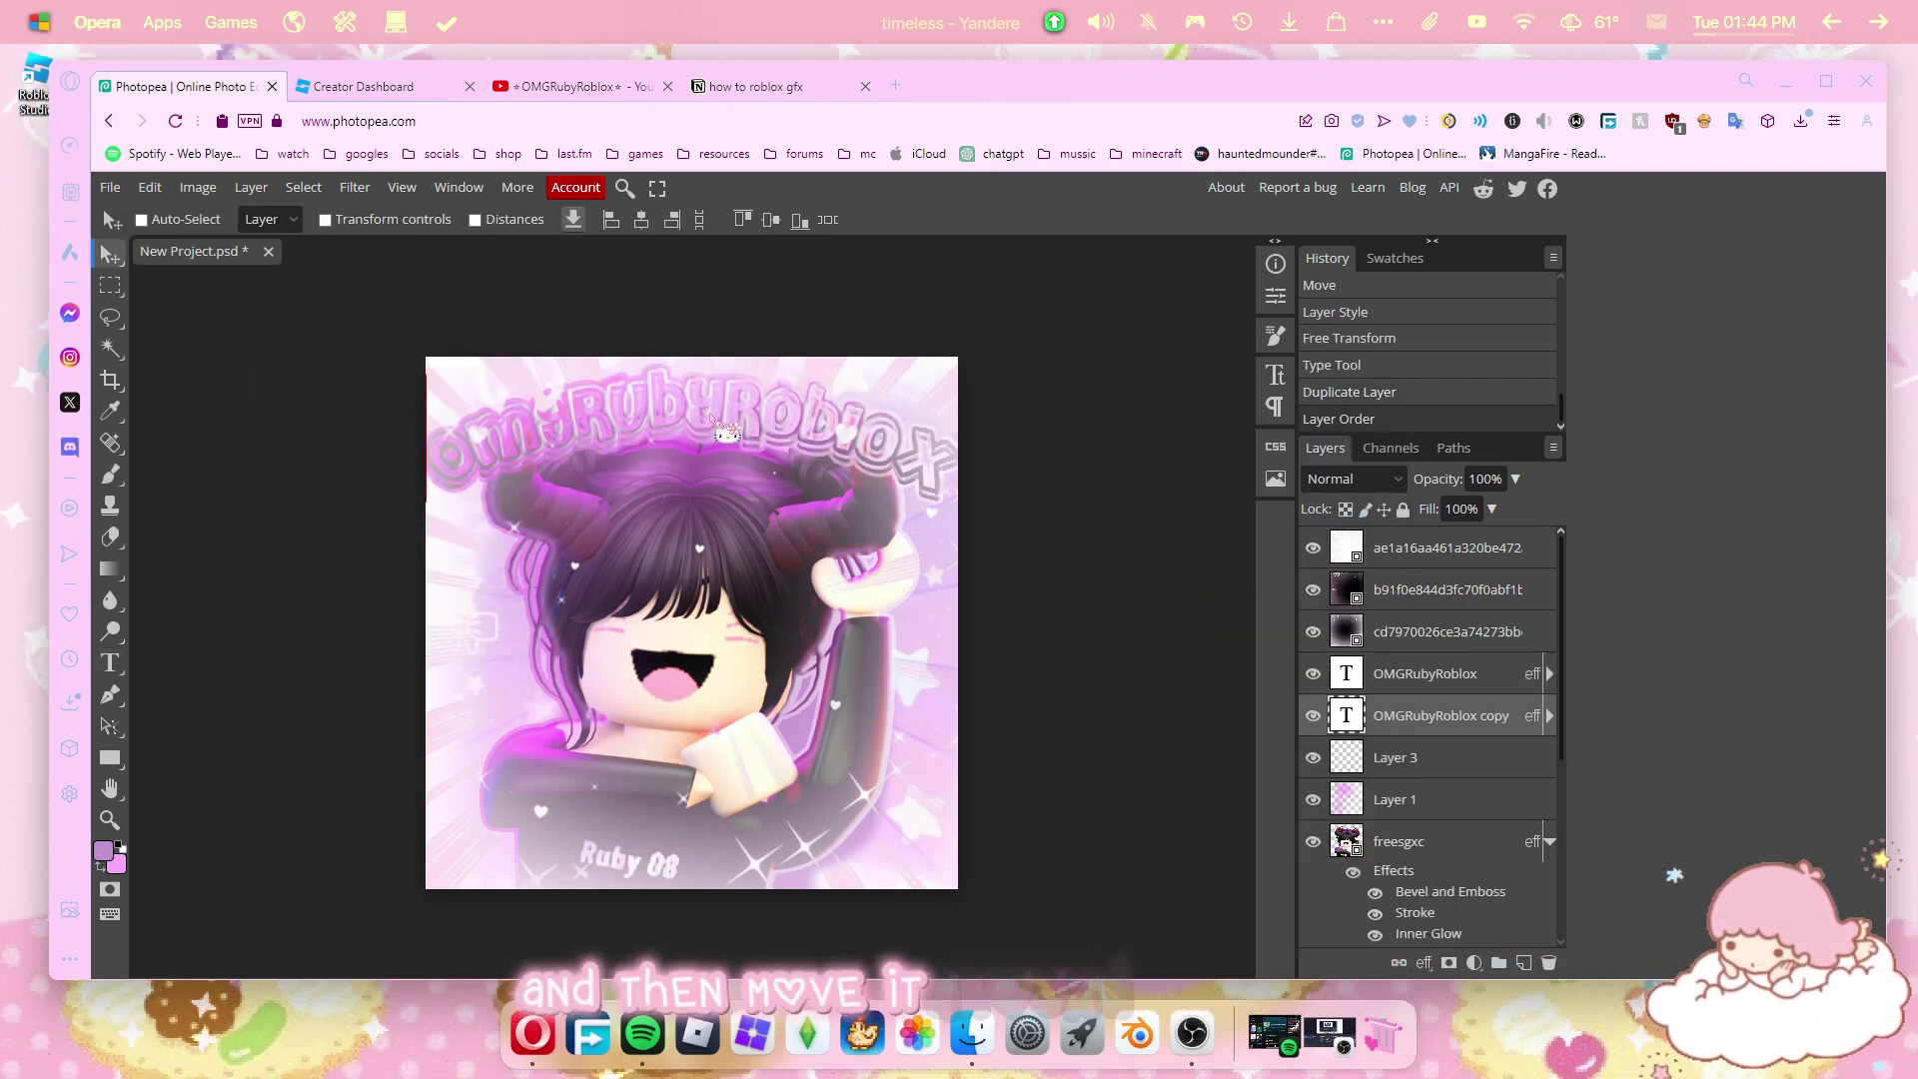
pyautogui.moveTo(716, 412); pyautogui.dragTo(712, 416)
# Move both channel-name text layers down together over the avatar's hair and merge them into one layer.
pyautogui.click(1419, 686)
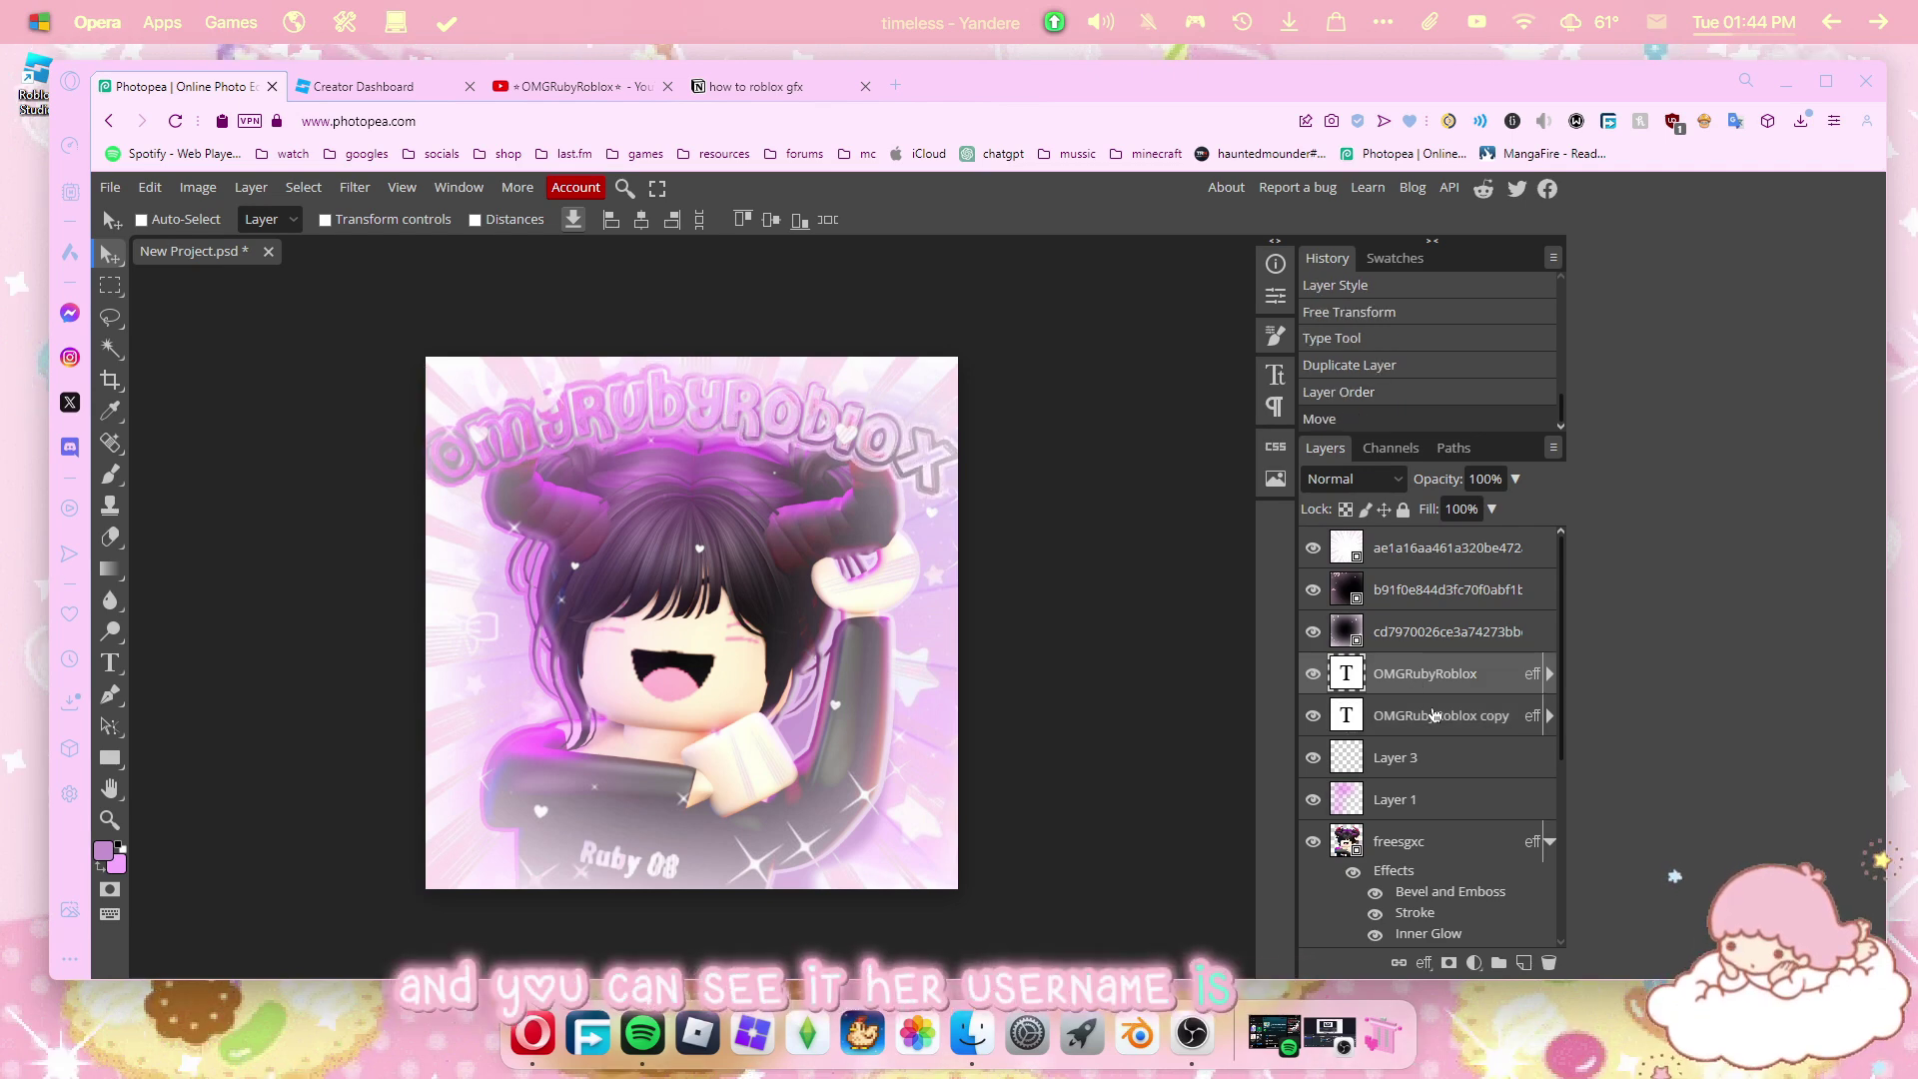
pyautogui.click(1434, 722)
pyautogui.moveTo(674, 520); pyautogui.dragTo(673, 582)
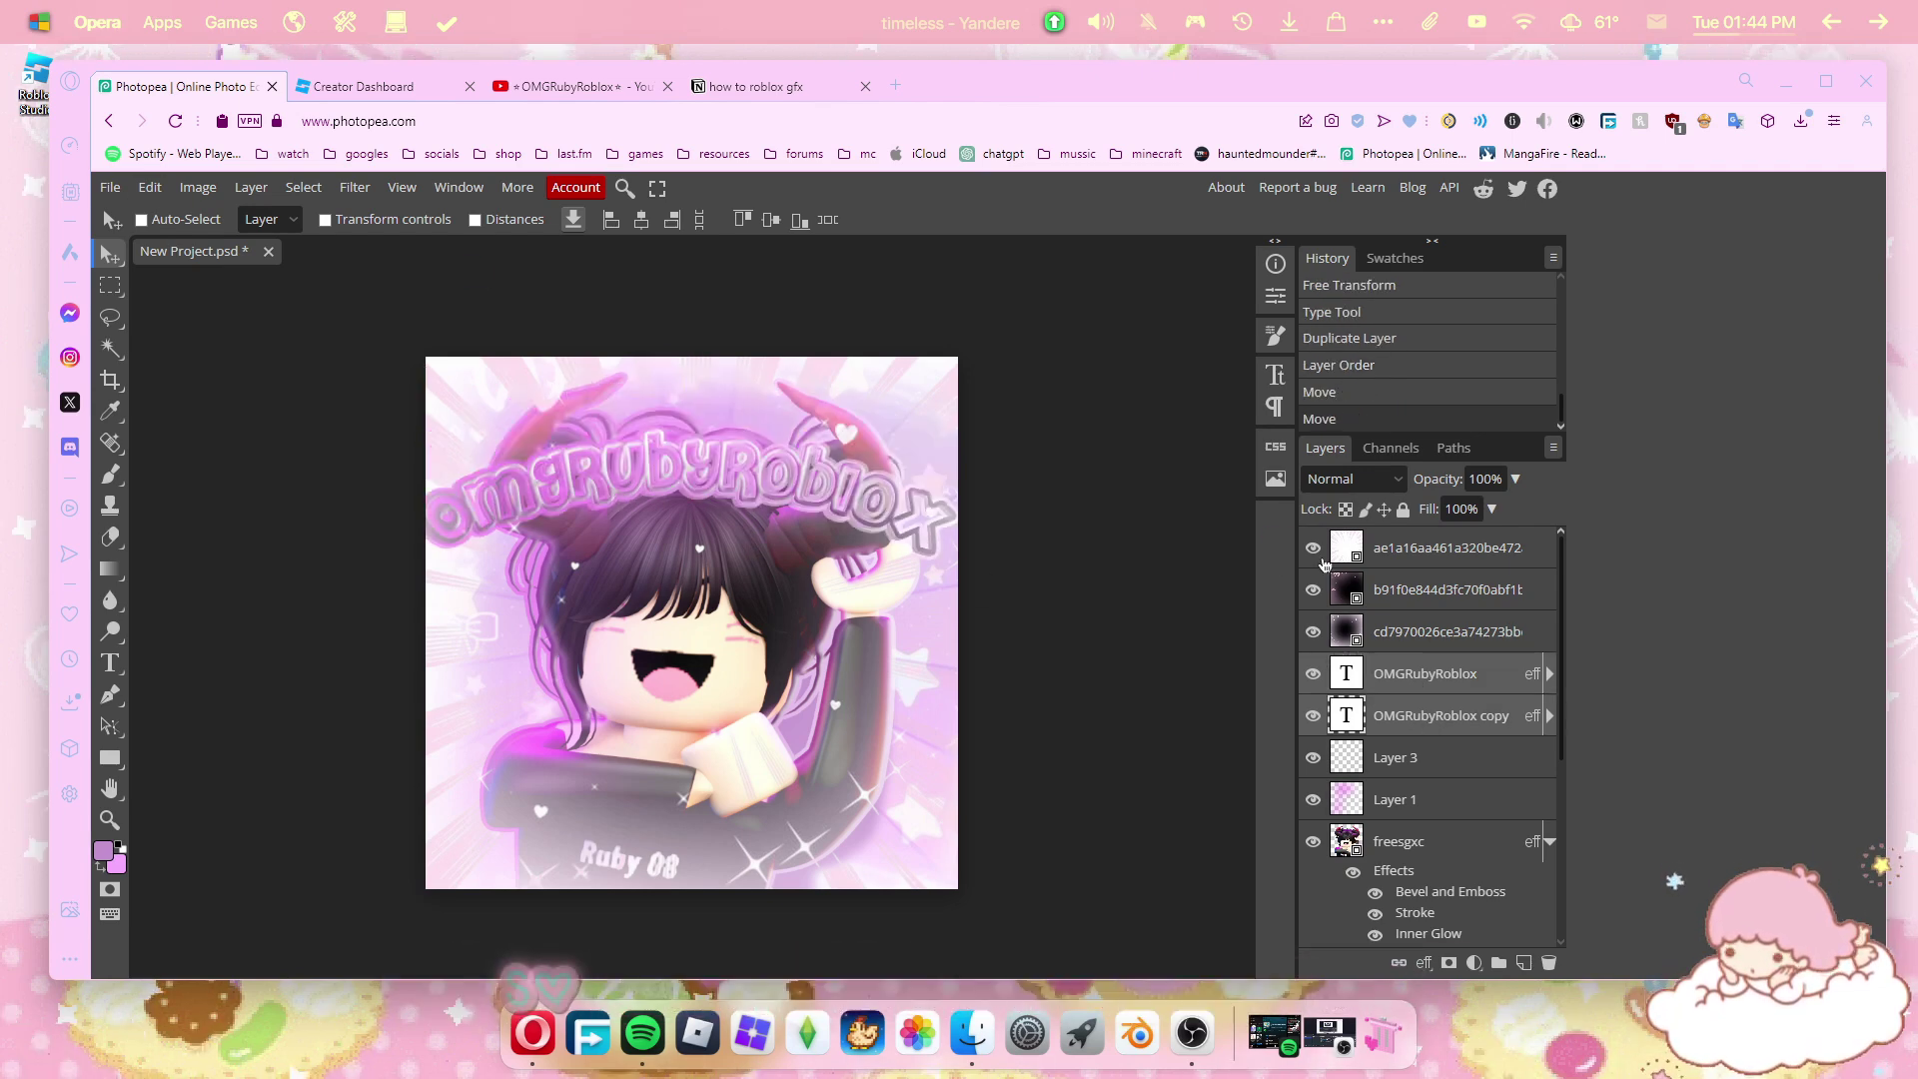
pyautogui.rightClick(1415, 682)
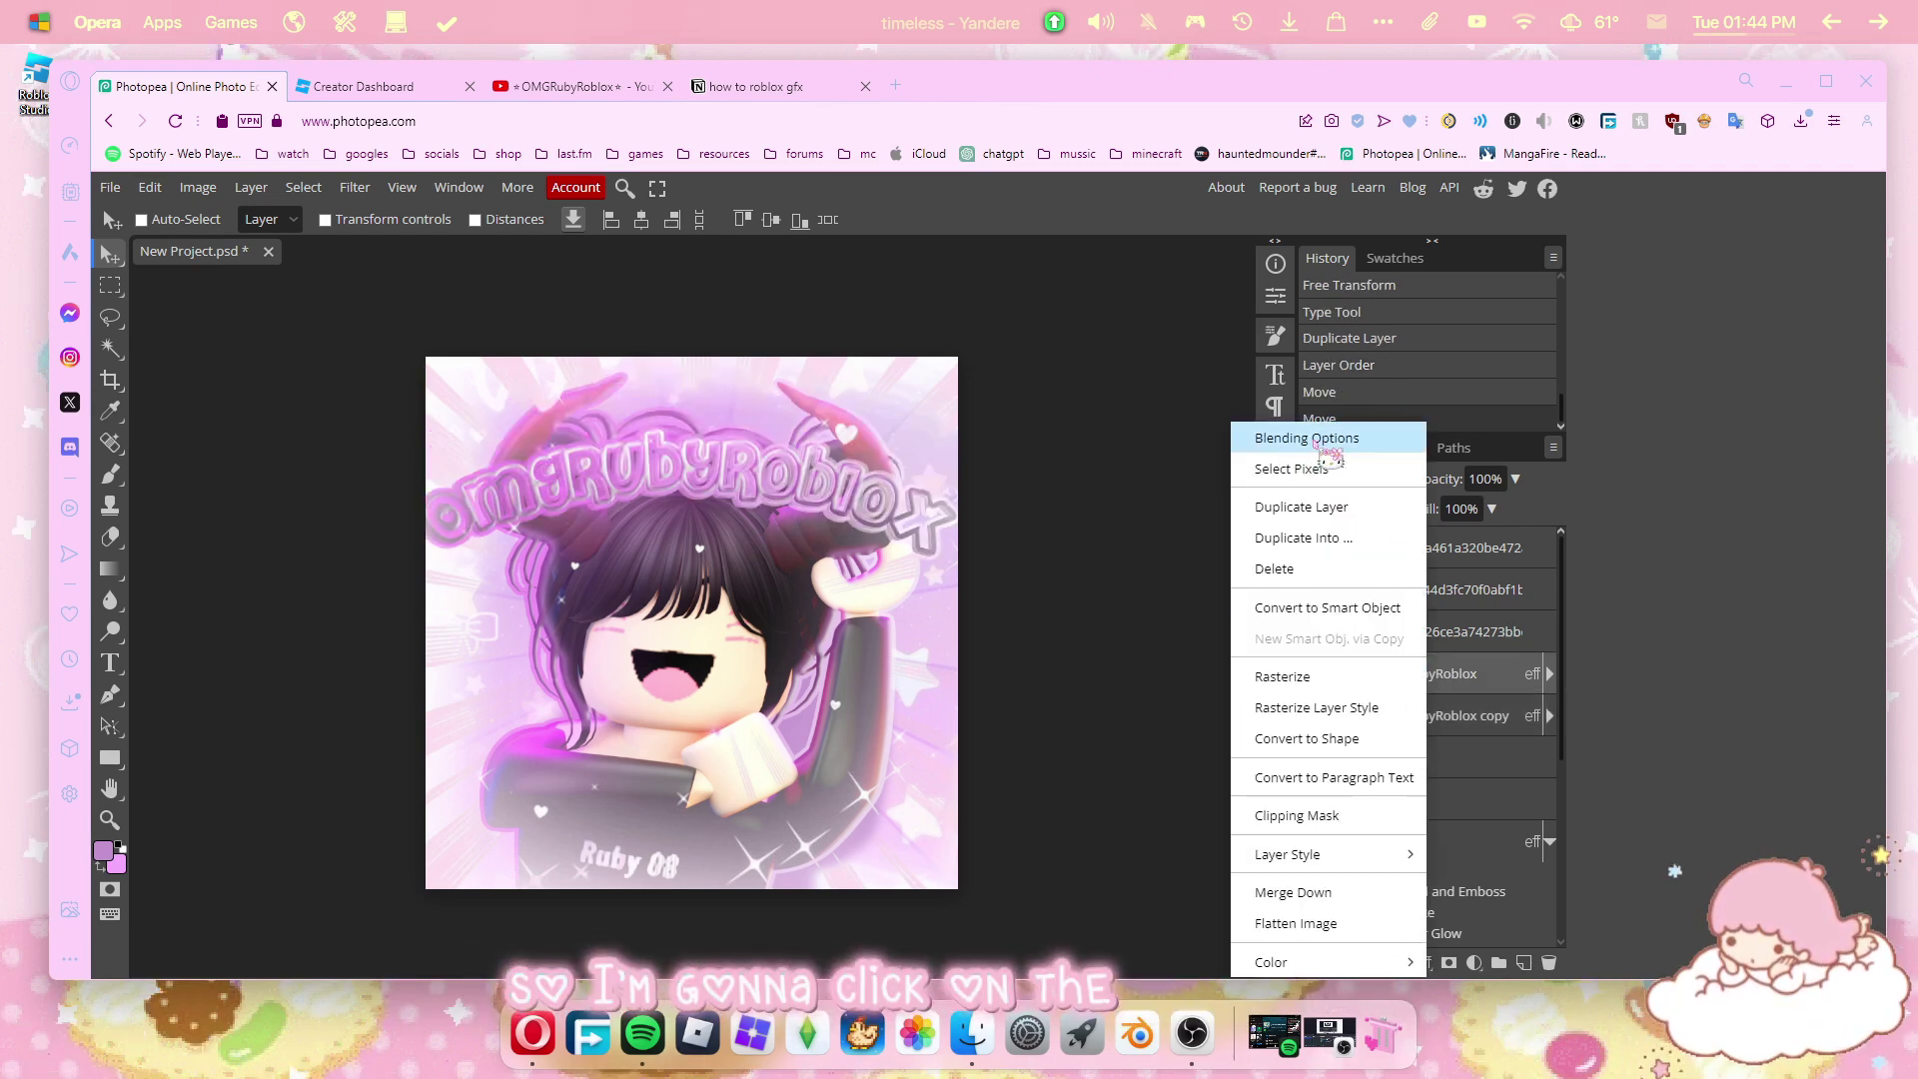
pyautogui.click(1371, 891)
# Rotate the merged channel-name text by about -14.9° so it tilts up across the avatar's horns.
pyautogui.hotkey('ctrl', 'alt', 't')
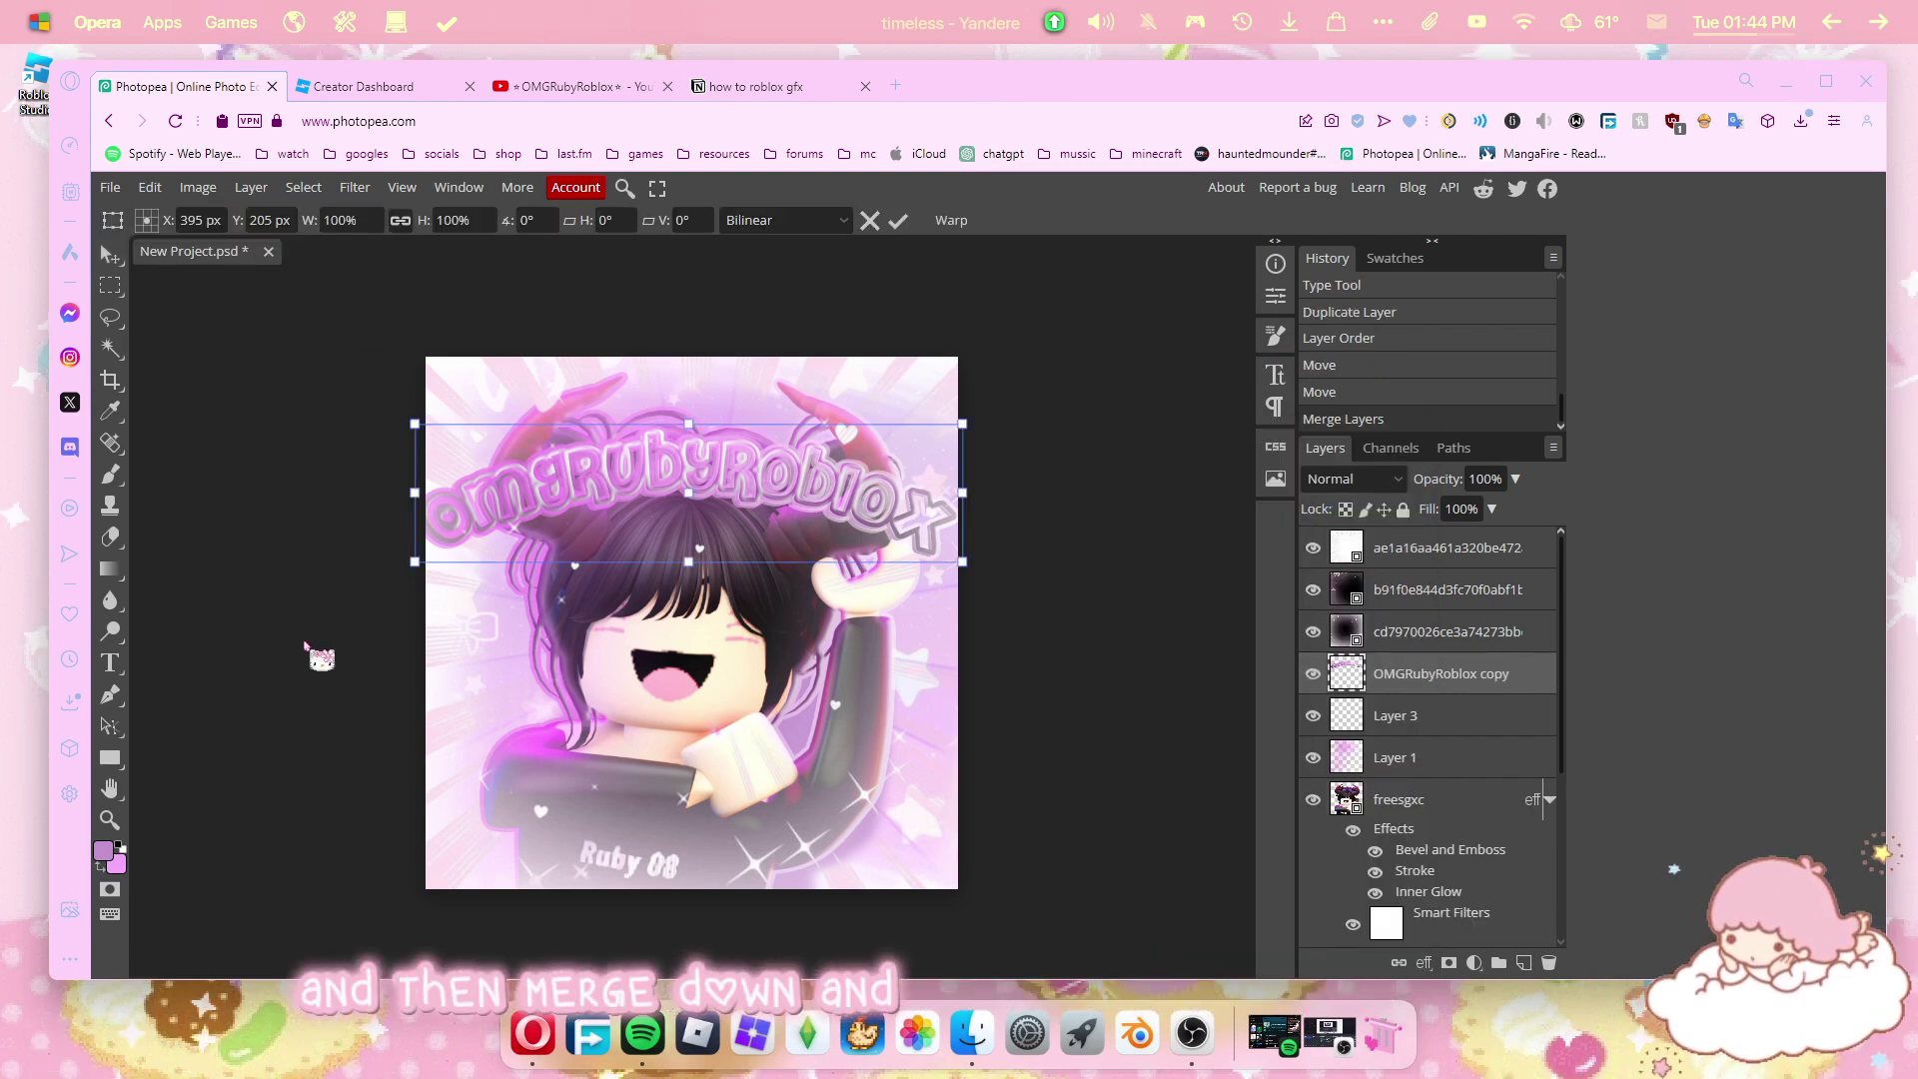
pyautogui.moveTo(407, 411); pyautogui.dragTo(397, 488)
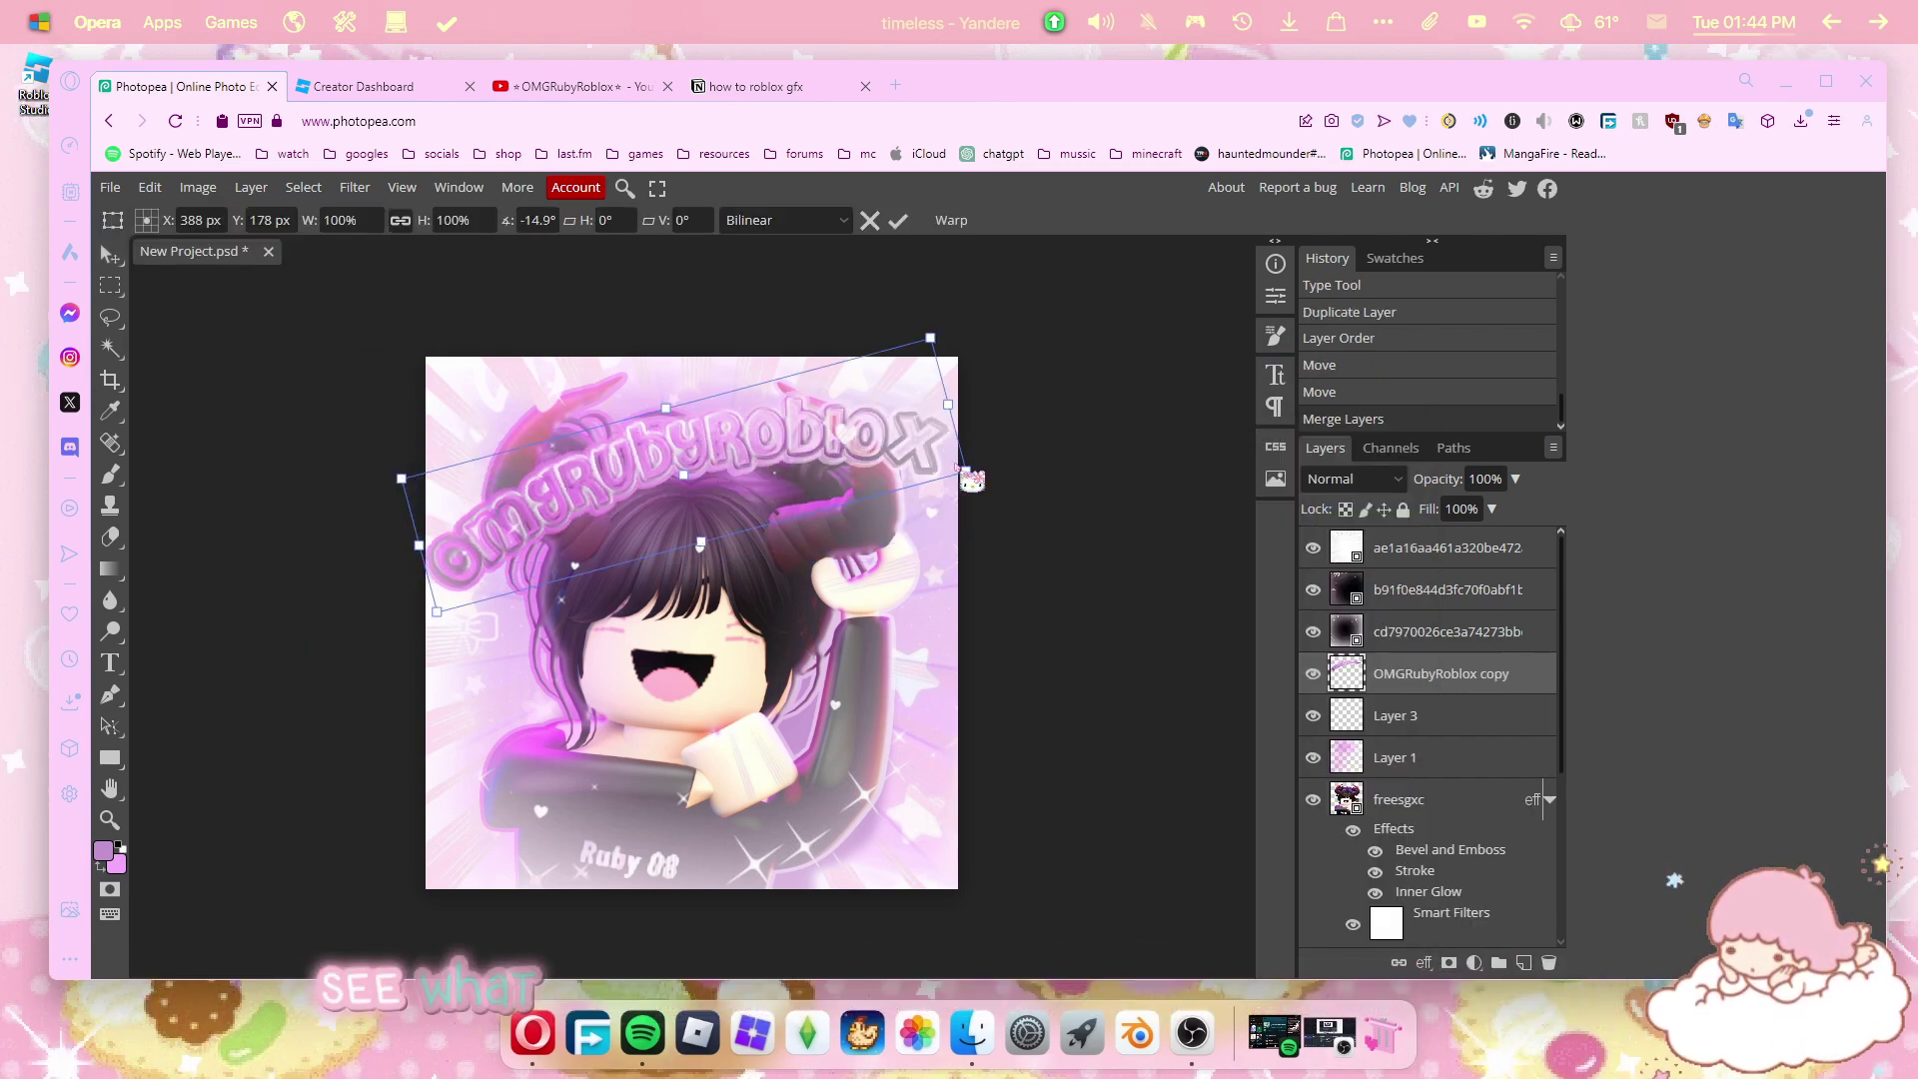
pyautogui.moveTo(963, 468); pyautogui.dragTo(1050, 506)
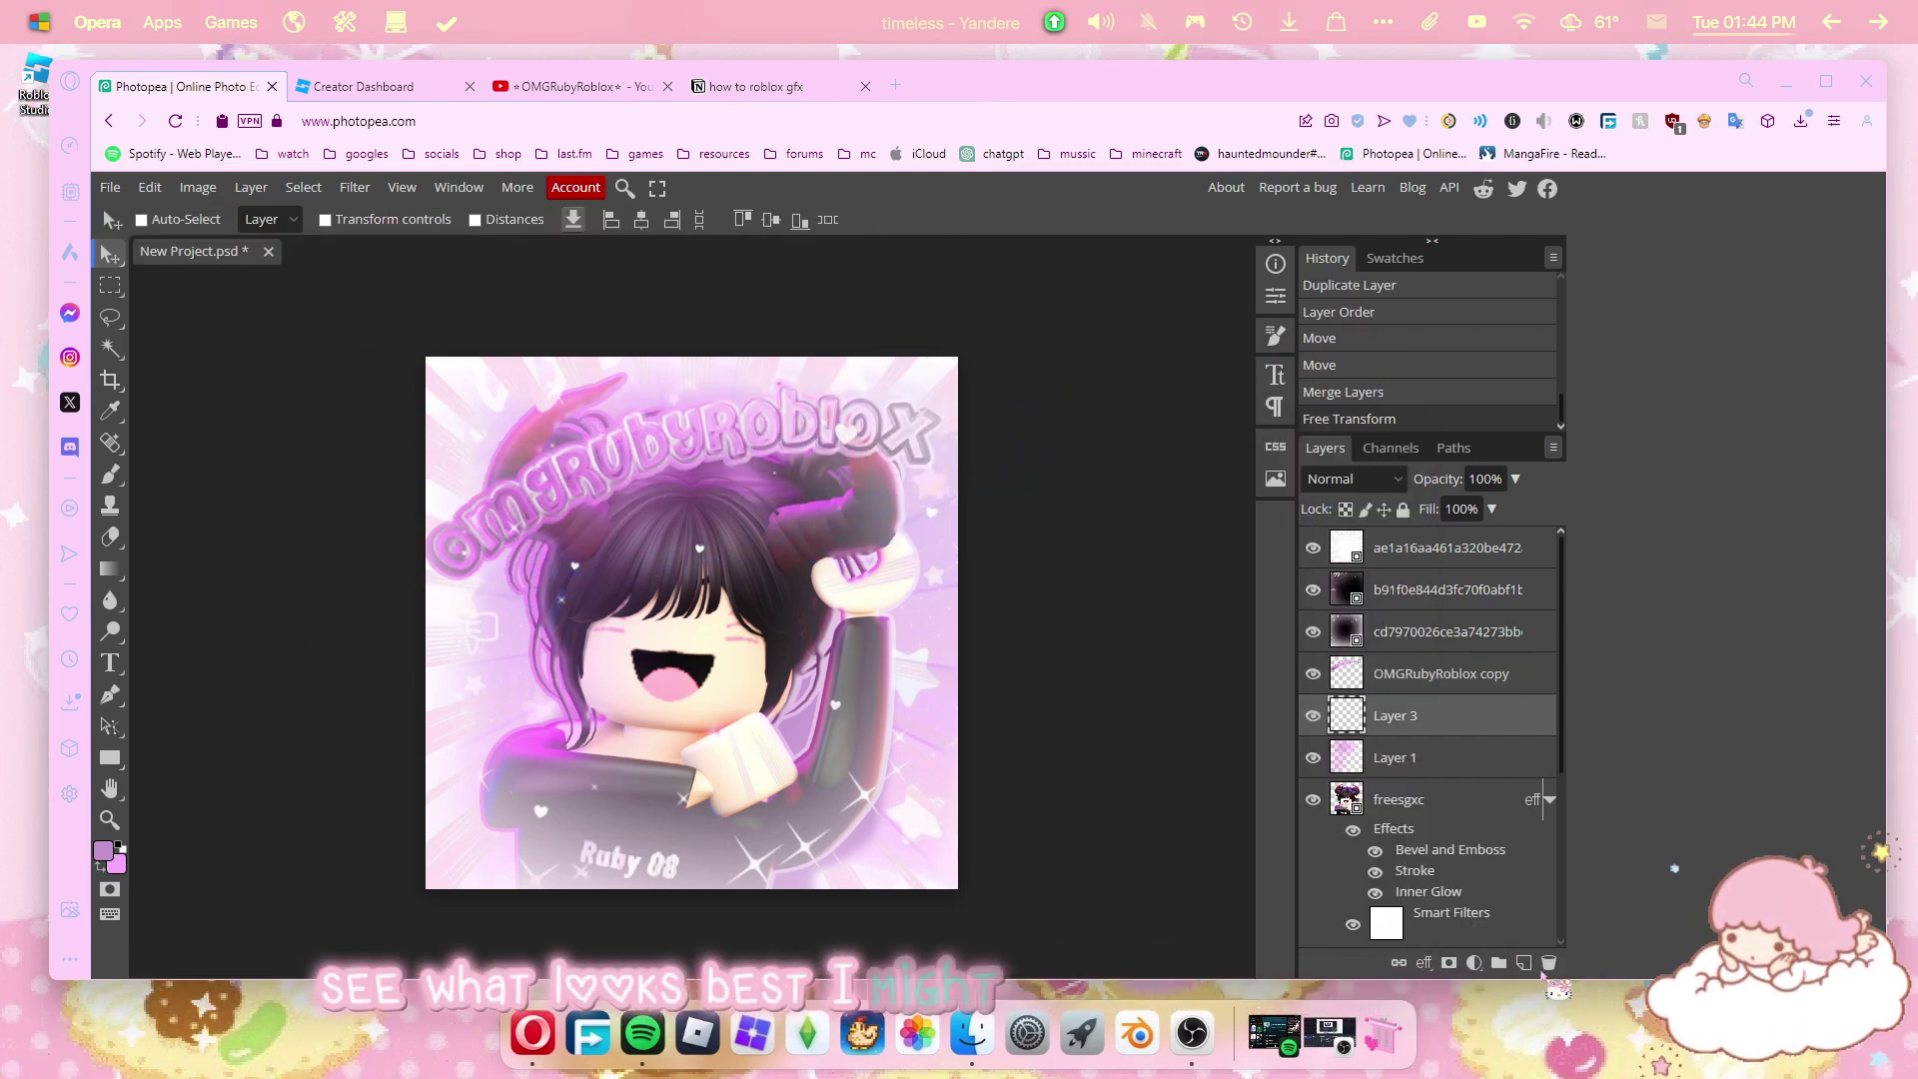
# Add a new layer beneath the channel-name text and brush a curved purple band behind the title with the Brush tool.
pyautogui.click(1527, 965)
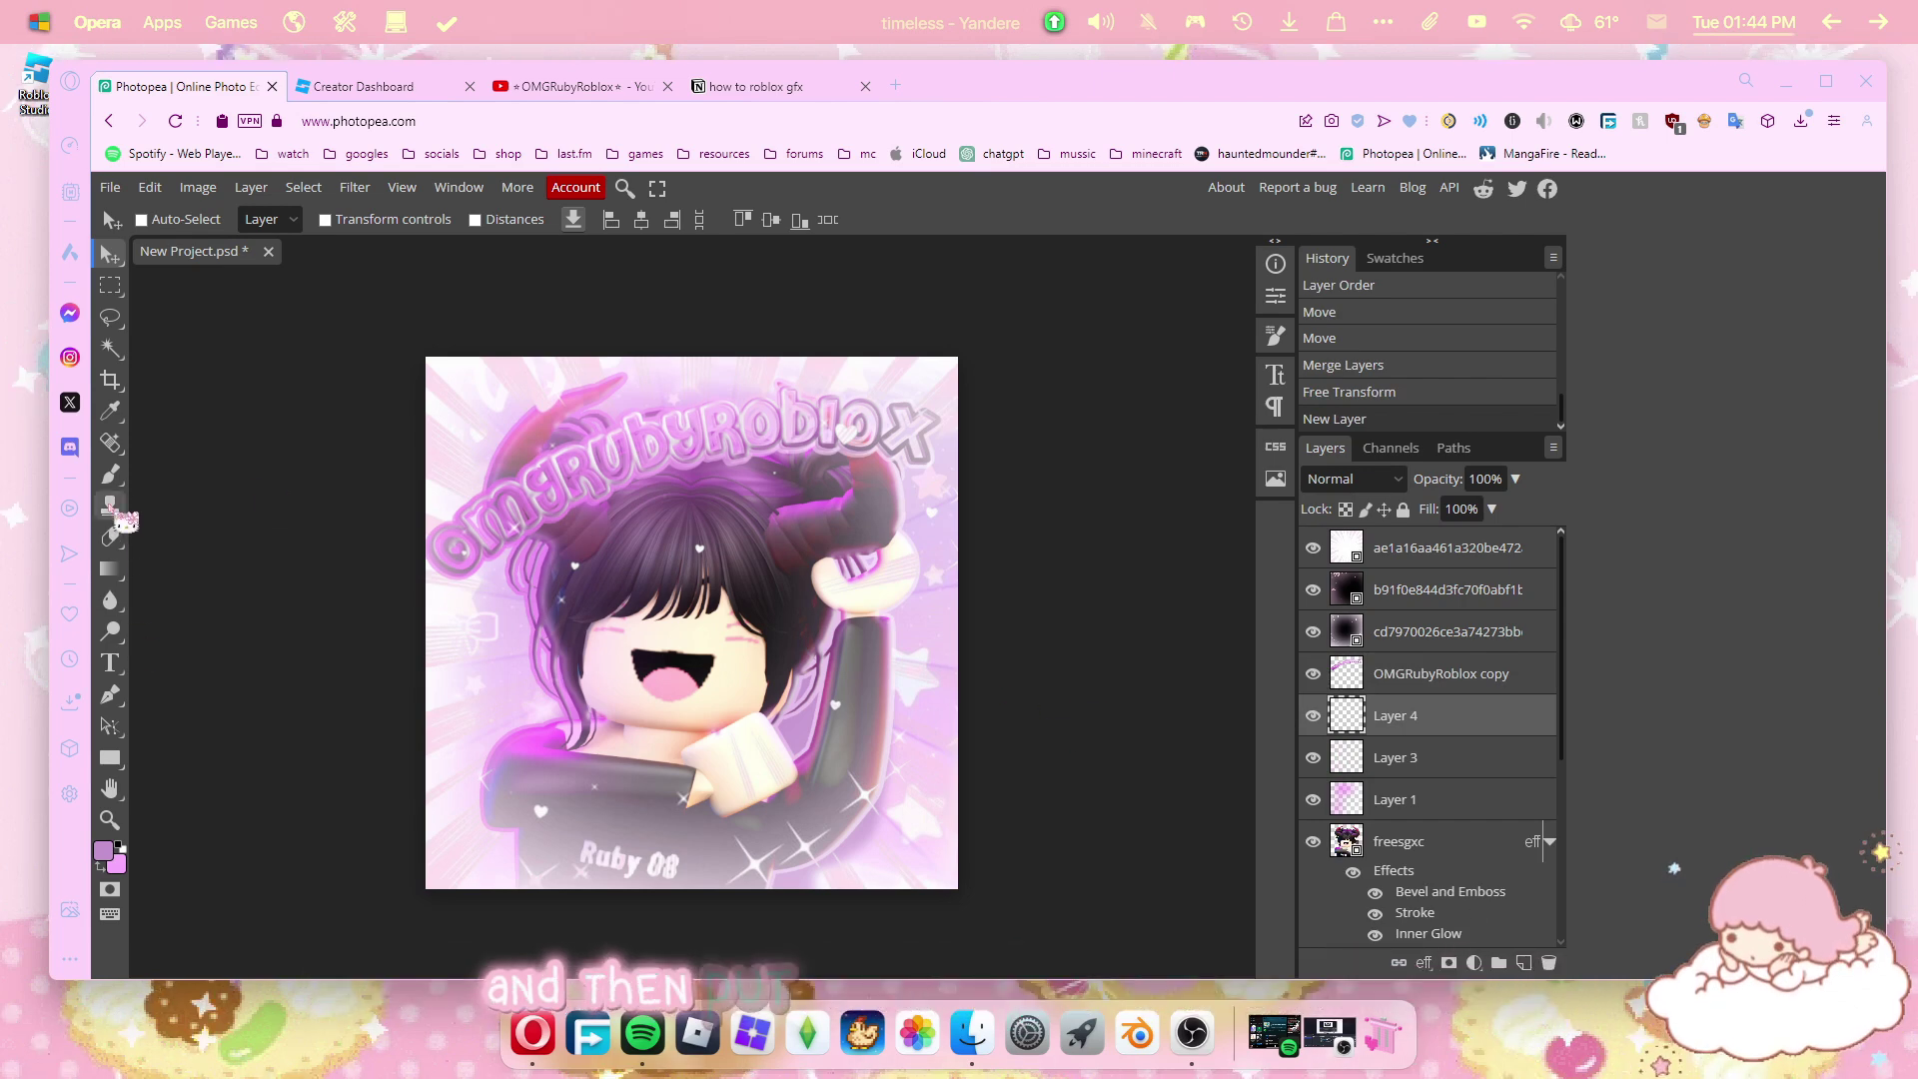
pyautogui.click(110, 474)
pyautogui.moveTo(525, 540); pyautogui.dragTo(939, 432)
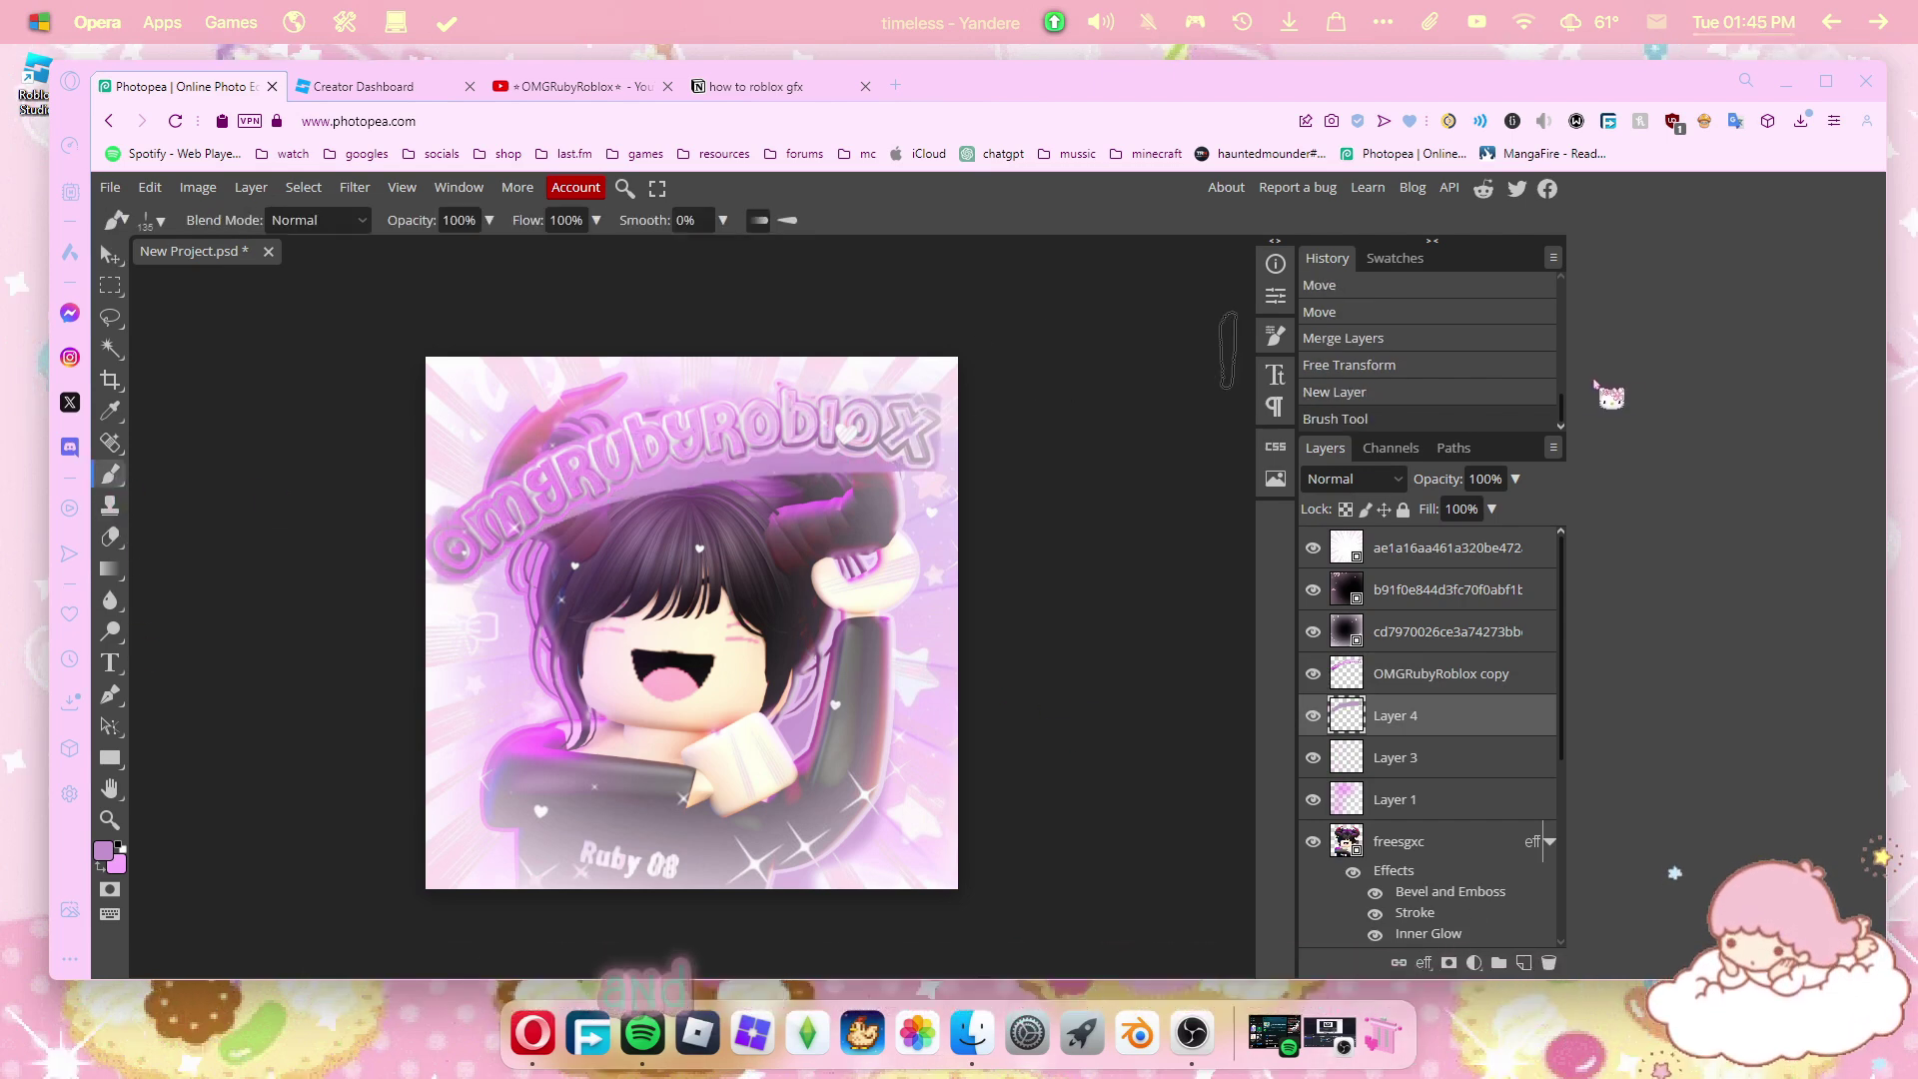
pyautogui.rightClick(1409, 718)
pyautogui.click(1487, 677)
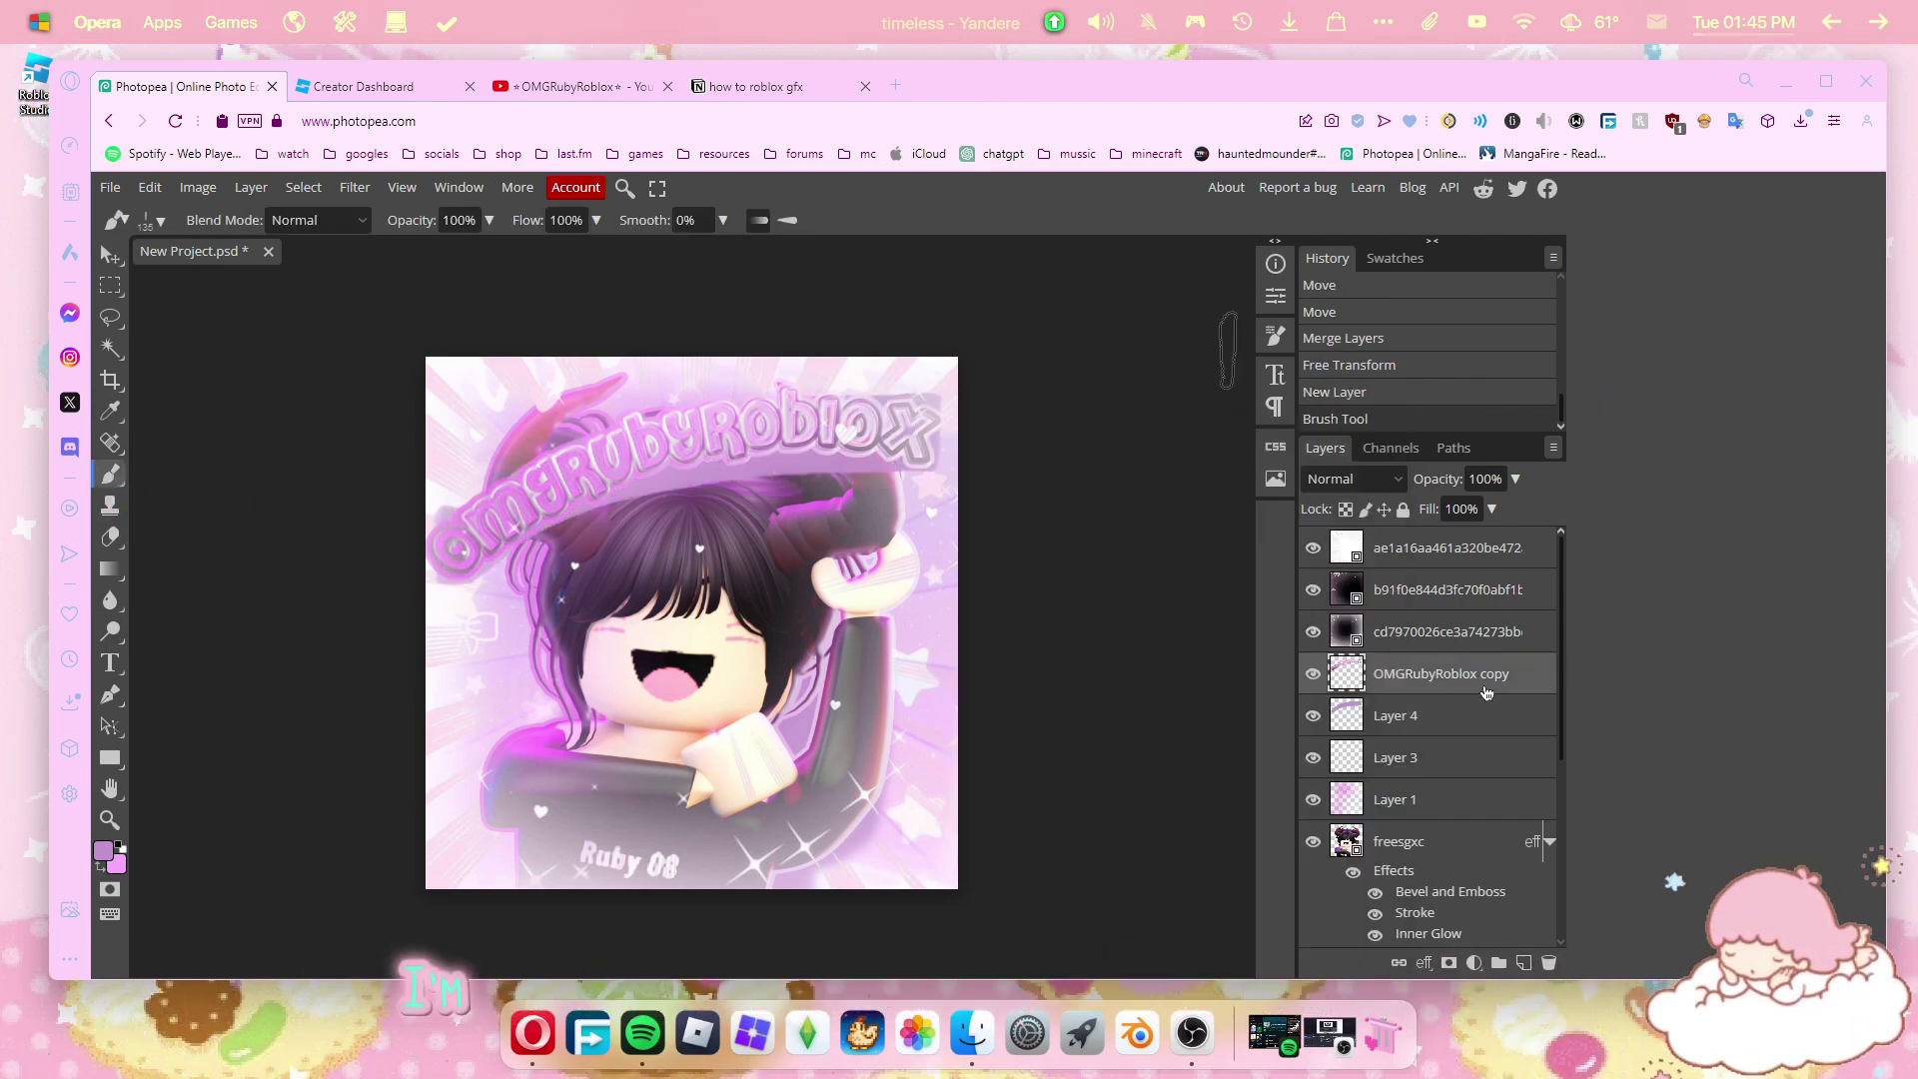
pyautogui.rightClick(1454, 671)
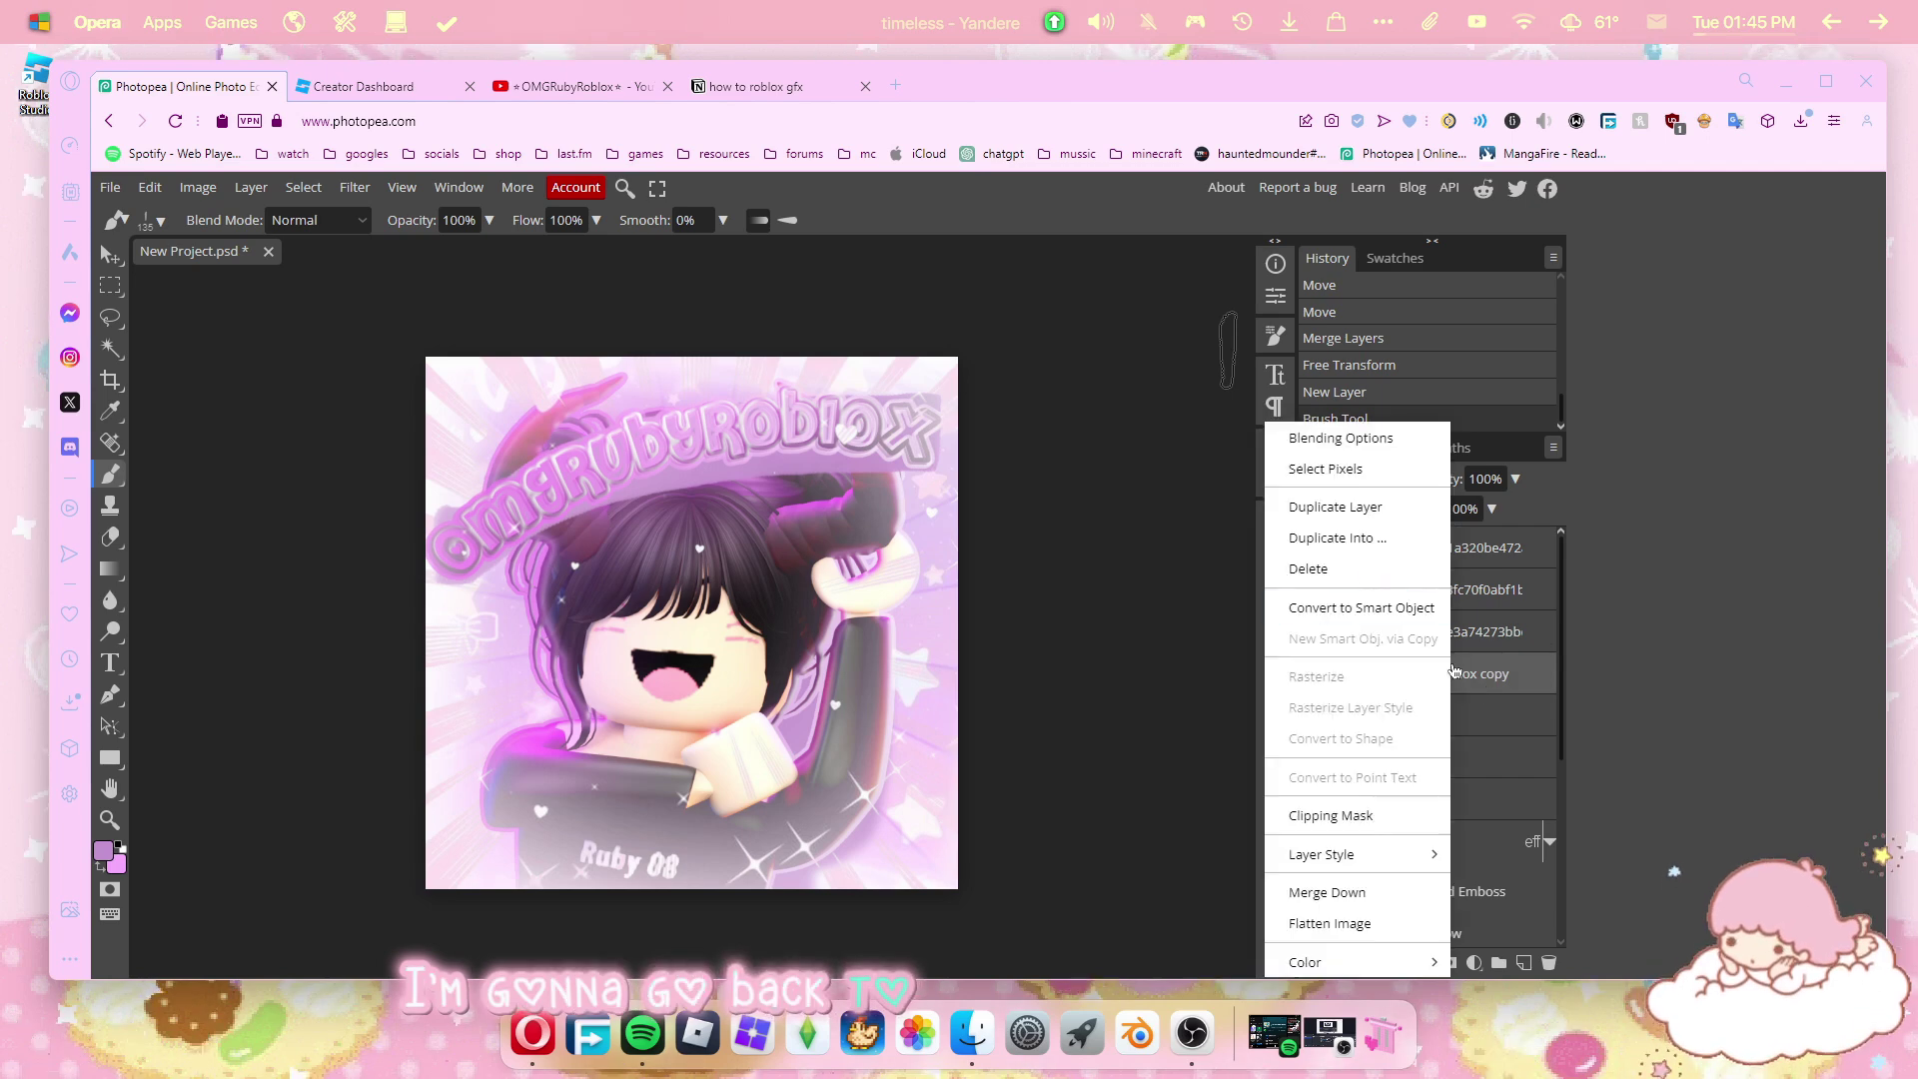
pyautogui.click(1339, 433)
pyautogui.click(1646, 412)
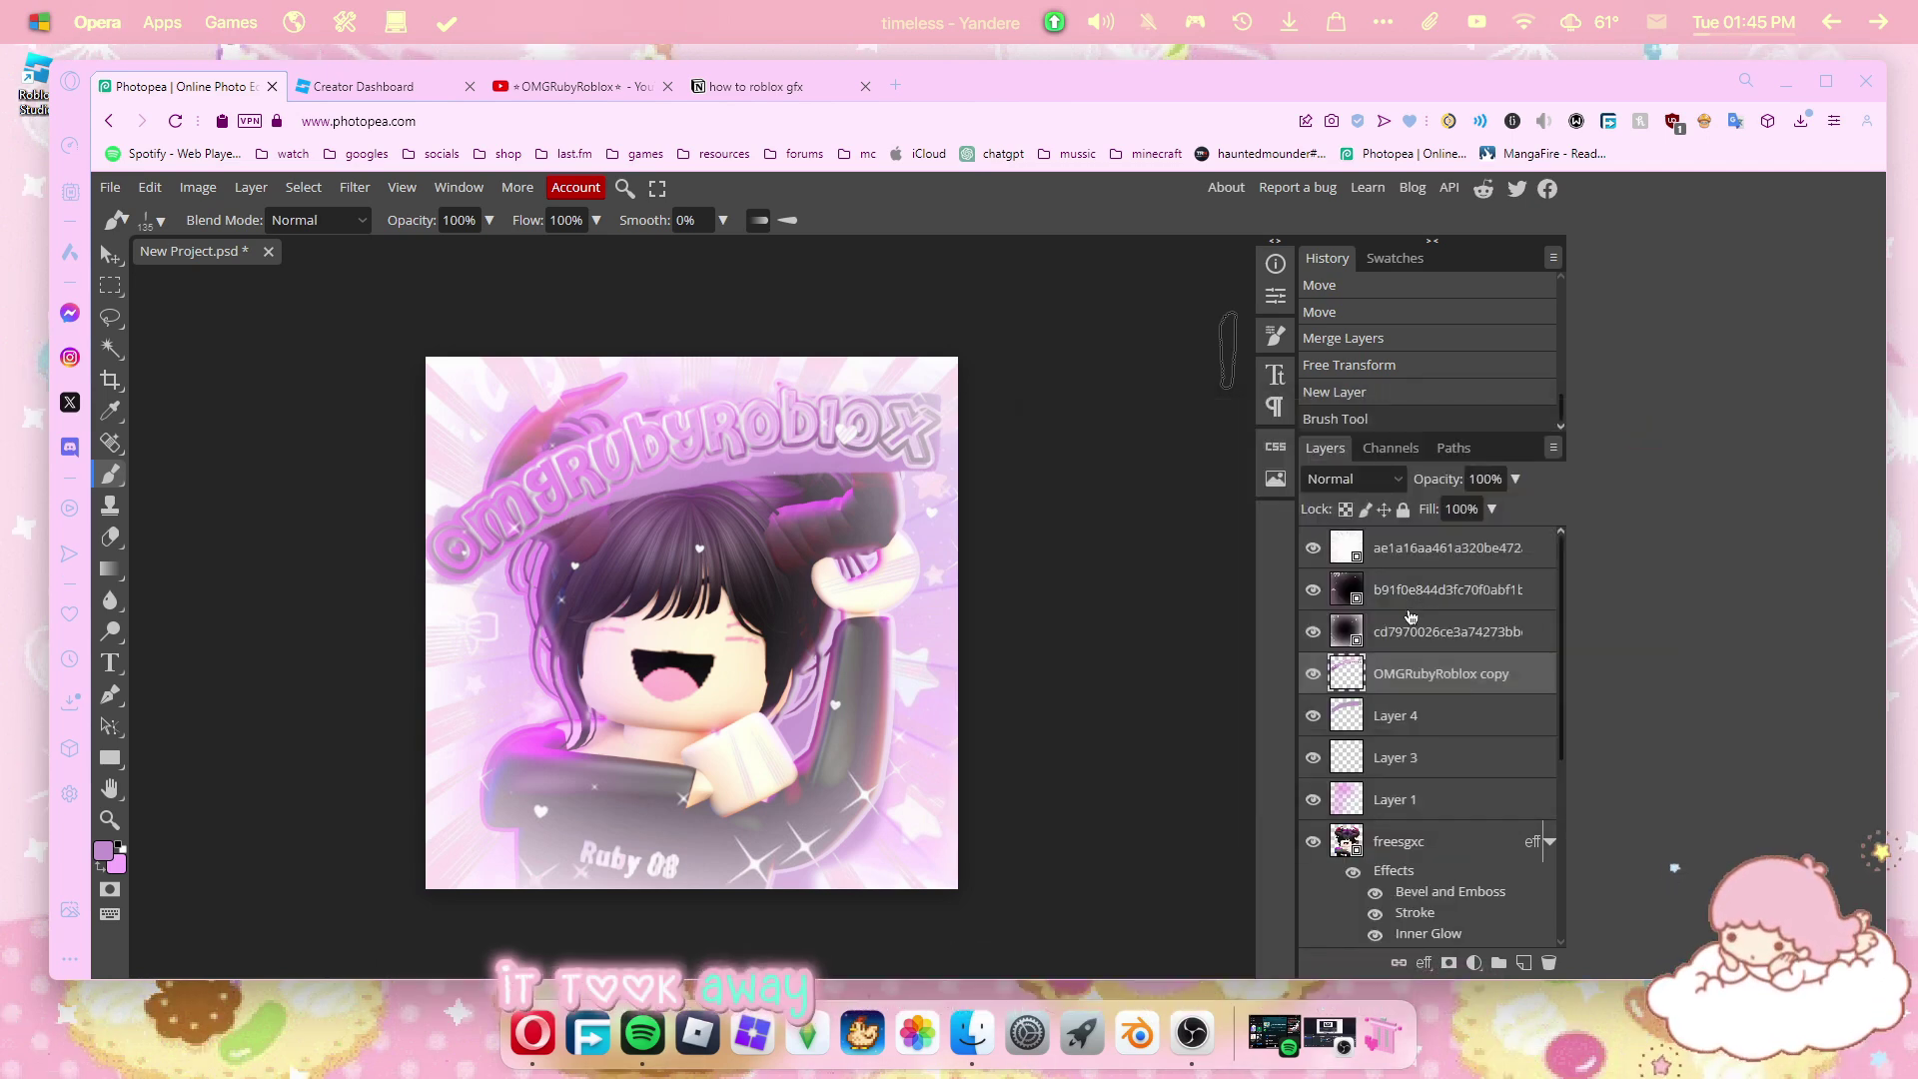
# Define a new style preset from the freesgxc avatar layer's Bevel and Emboss, Stroke and Inner Glow effects.
pyautogui.click(1399, 842)
pyautogui.rightClick(1379, 842)
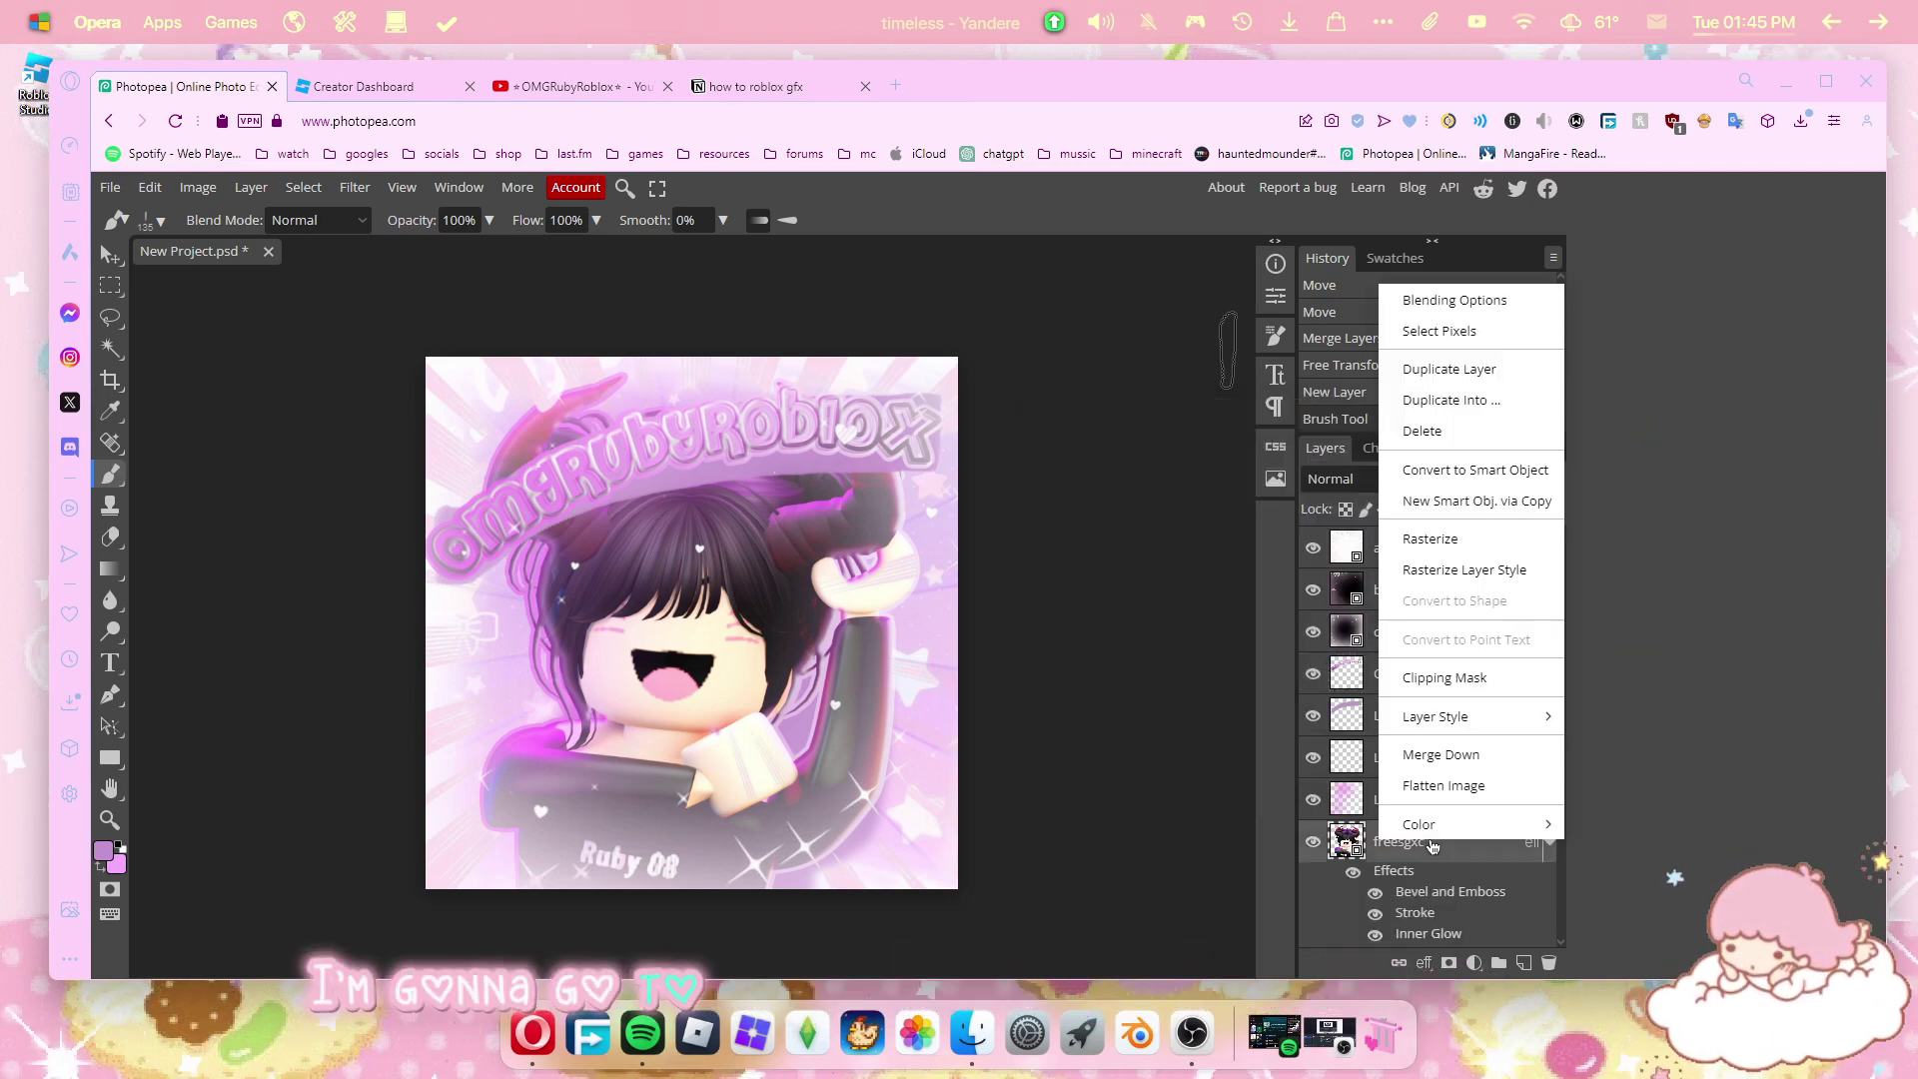
pyautogui.click(1399, 297)
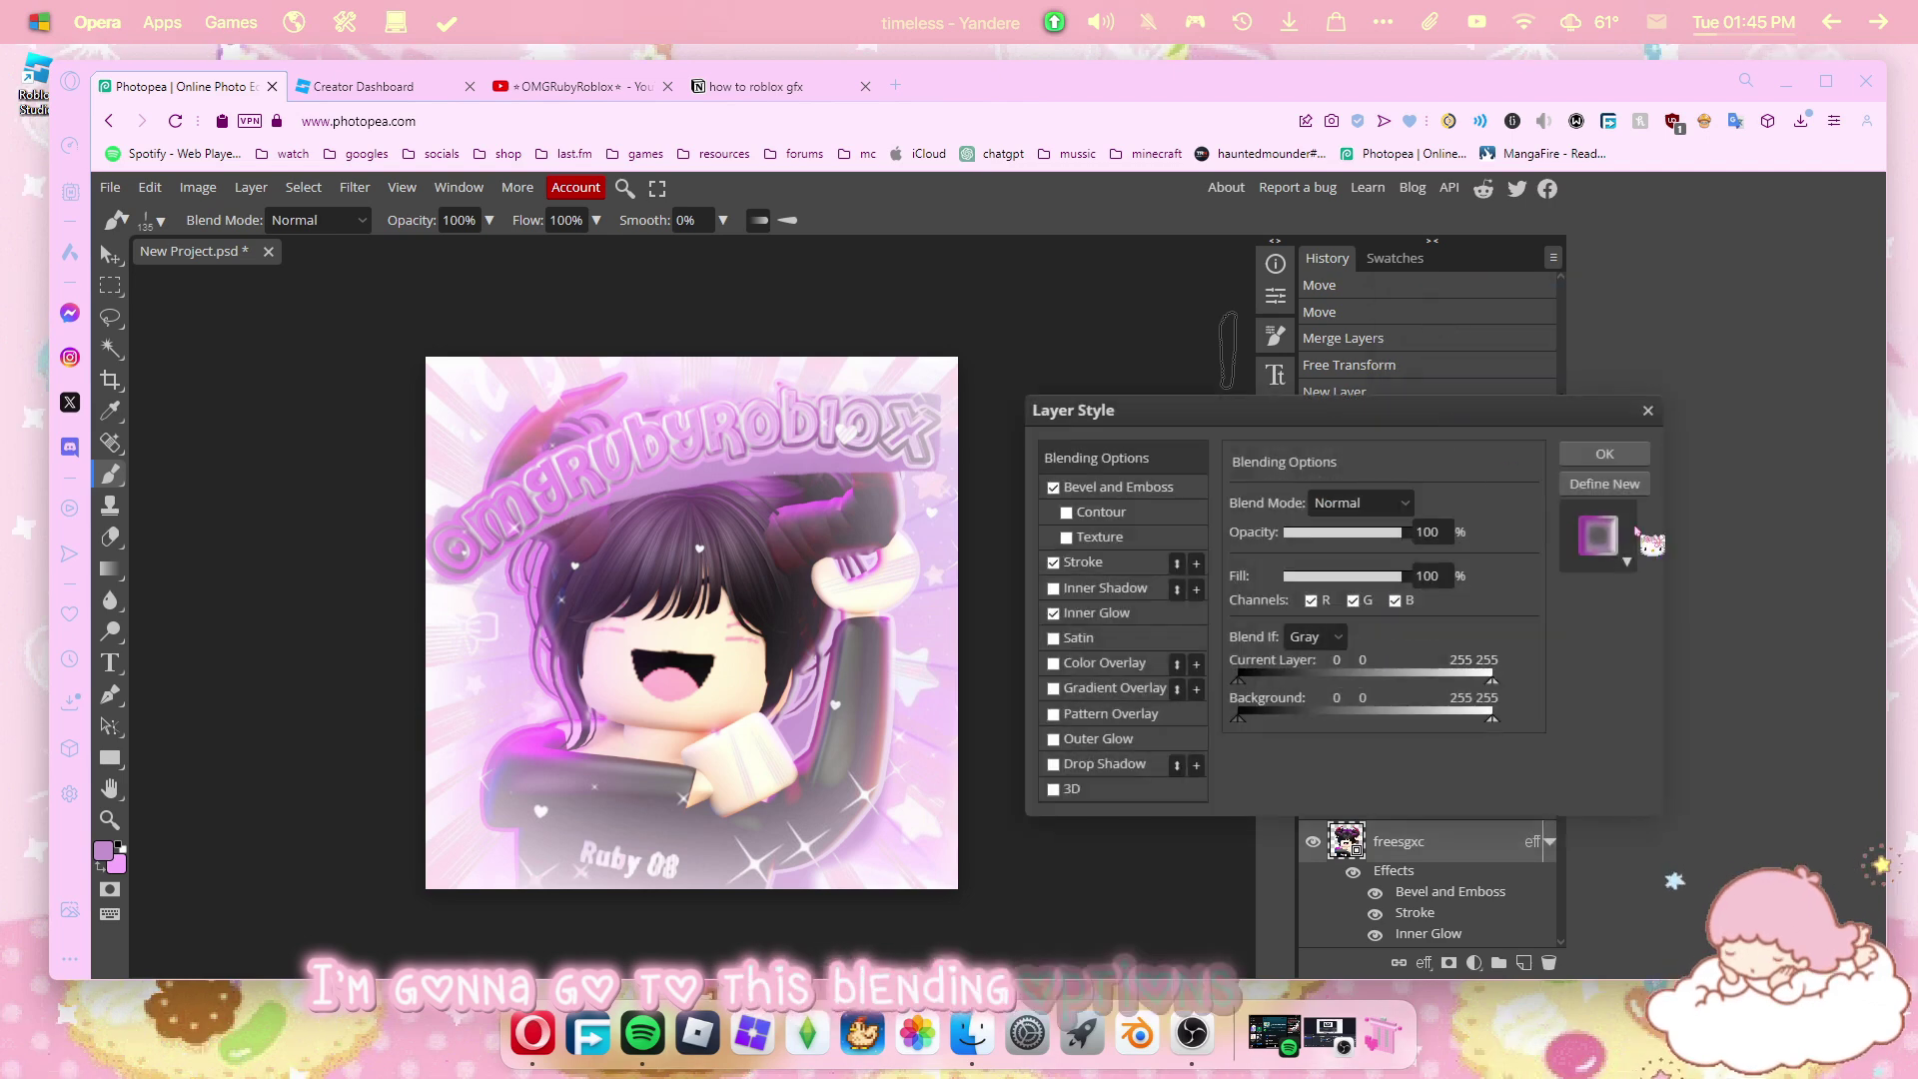
pyautogui.click(1605, 485)
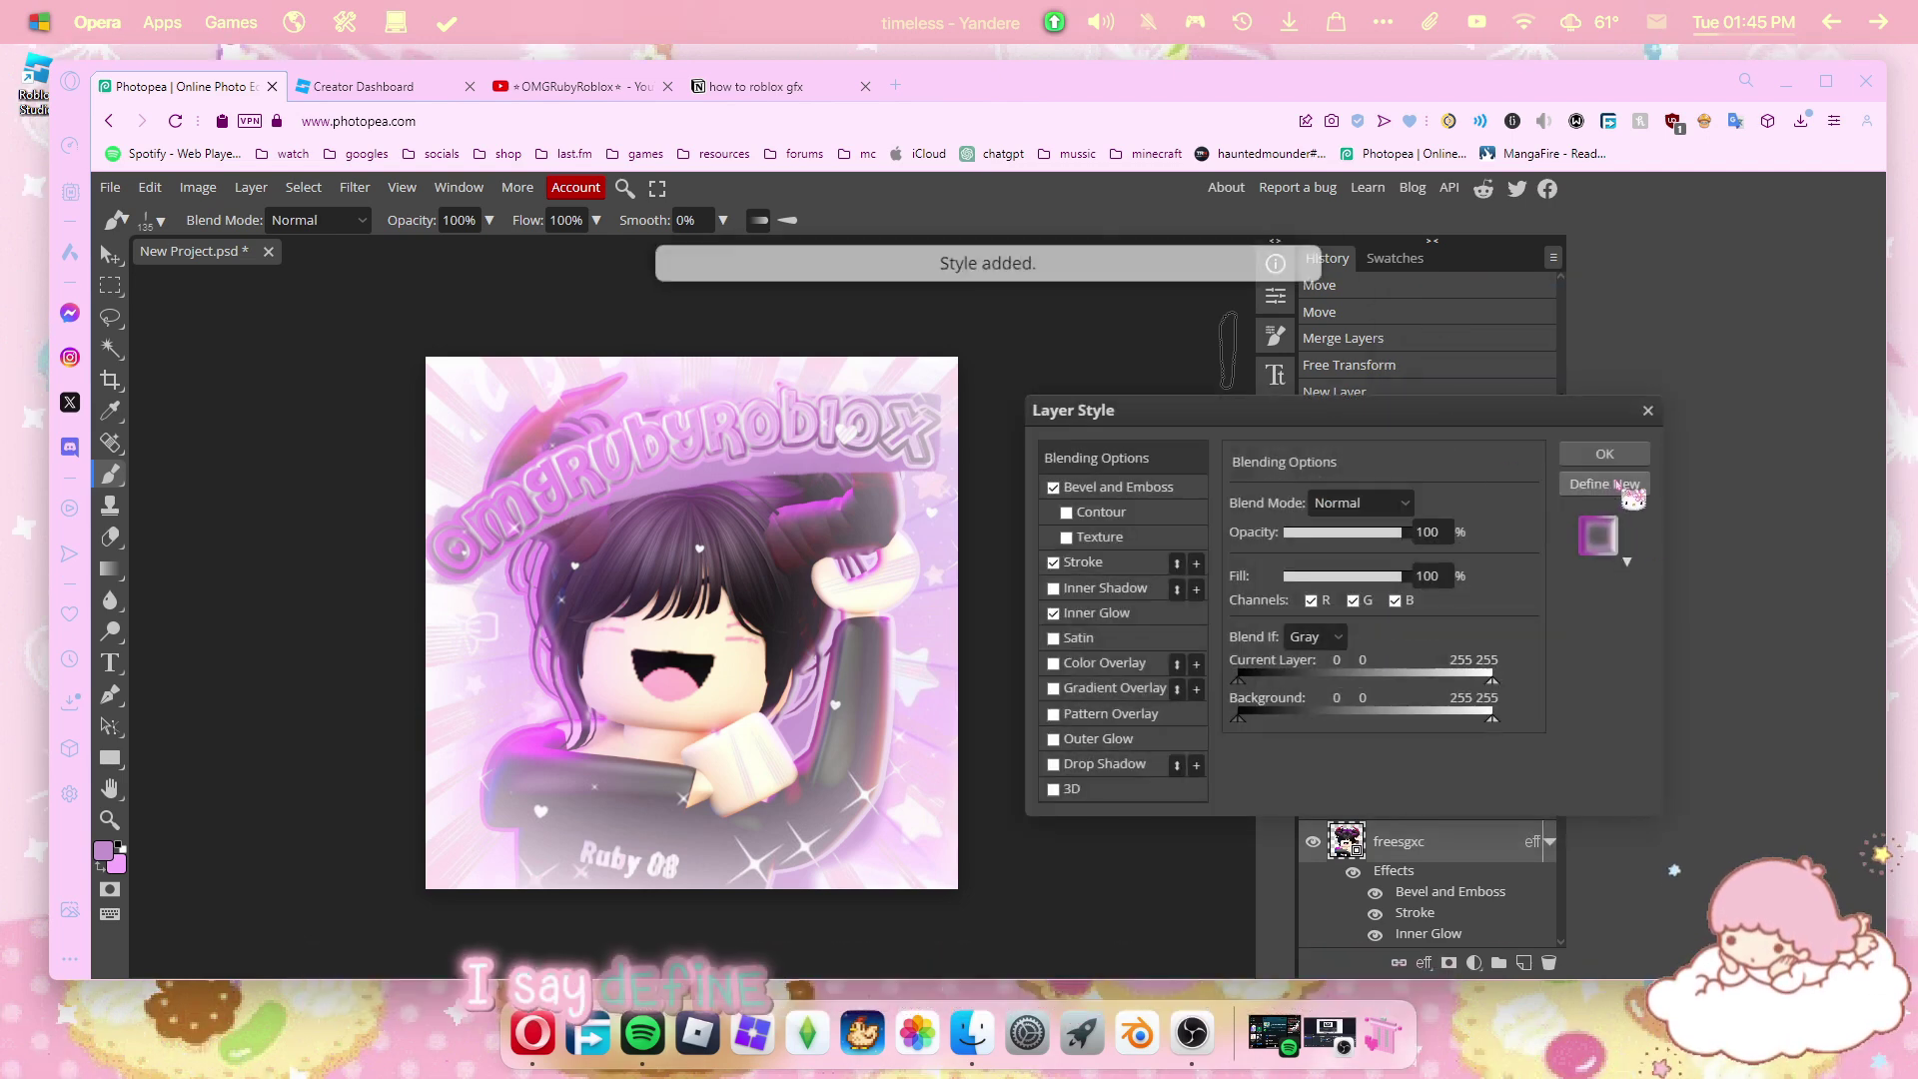
pyautogui.click(1647, 412)
# Apply the saved style preset to the painted band on Layer 4 and lower the layer's opacity to 67%.
pyautogui.click(1399, 716)
pyautogui.rightClick(1399, 717)
pyautogui.click(1309, 437)
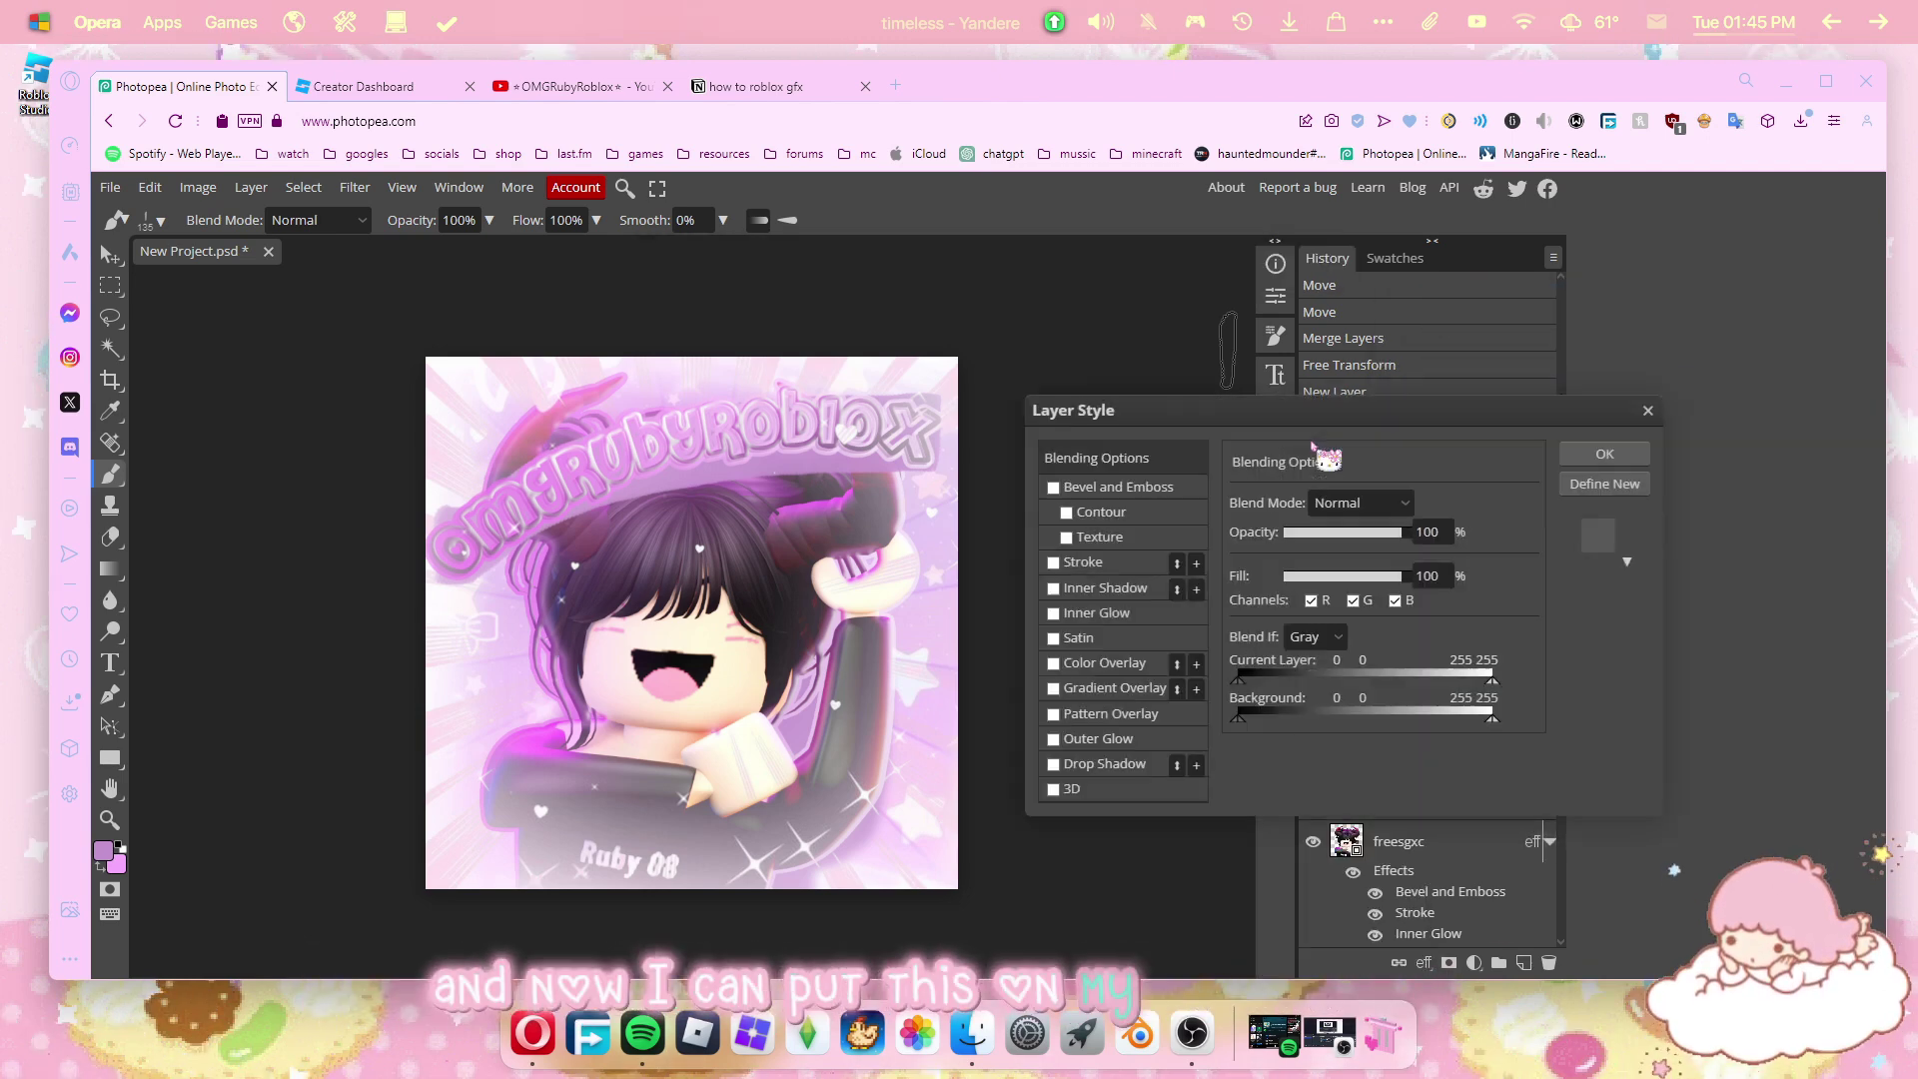
pyautogui.click(1628, 562)
pyautogui.click(1315, 650)
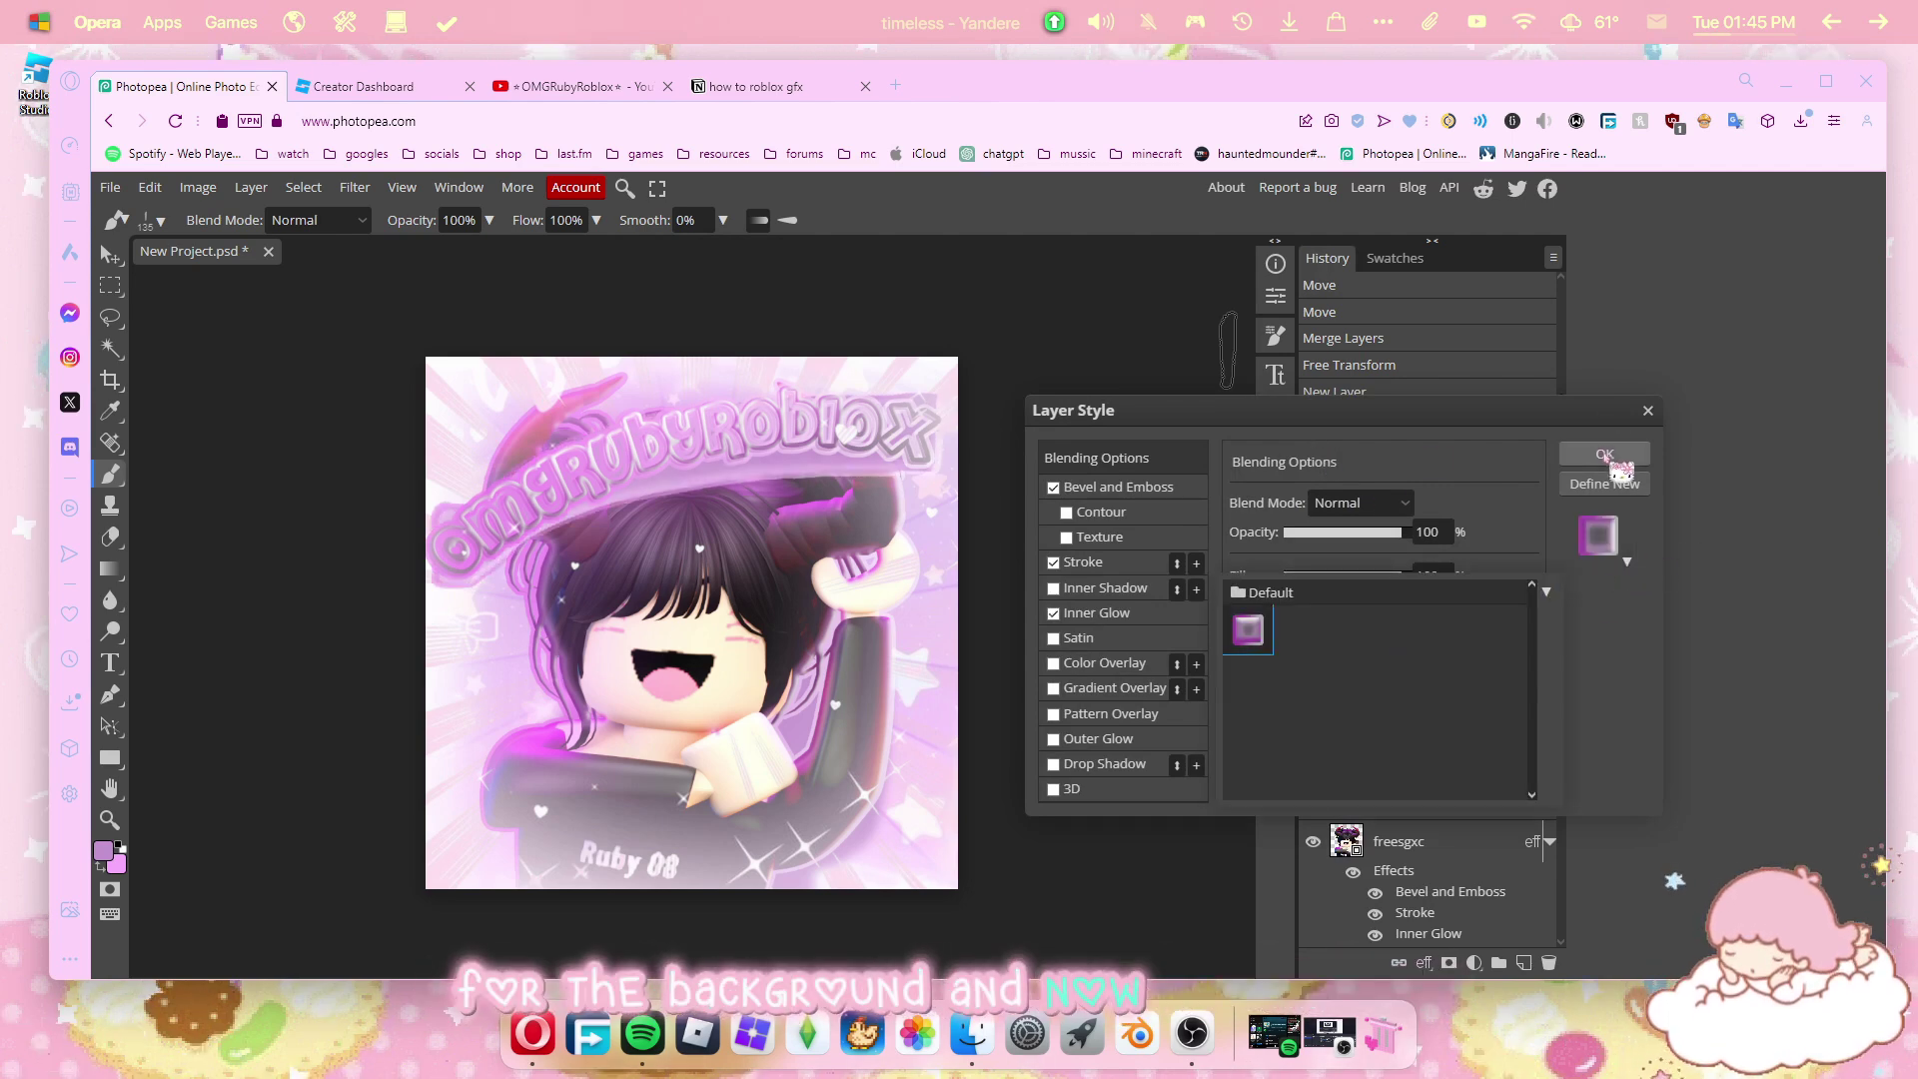
pyautogui.click(1605, 455)
pyautogui.click(1516, 480)
pyautogui.moveTo(1513, 509); pyautogui.dragTo(1485, 511)
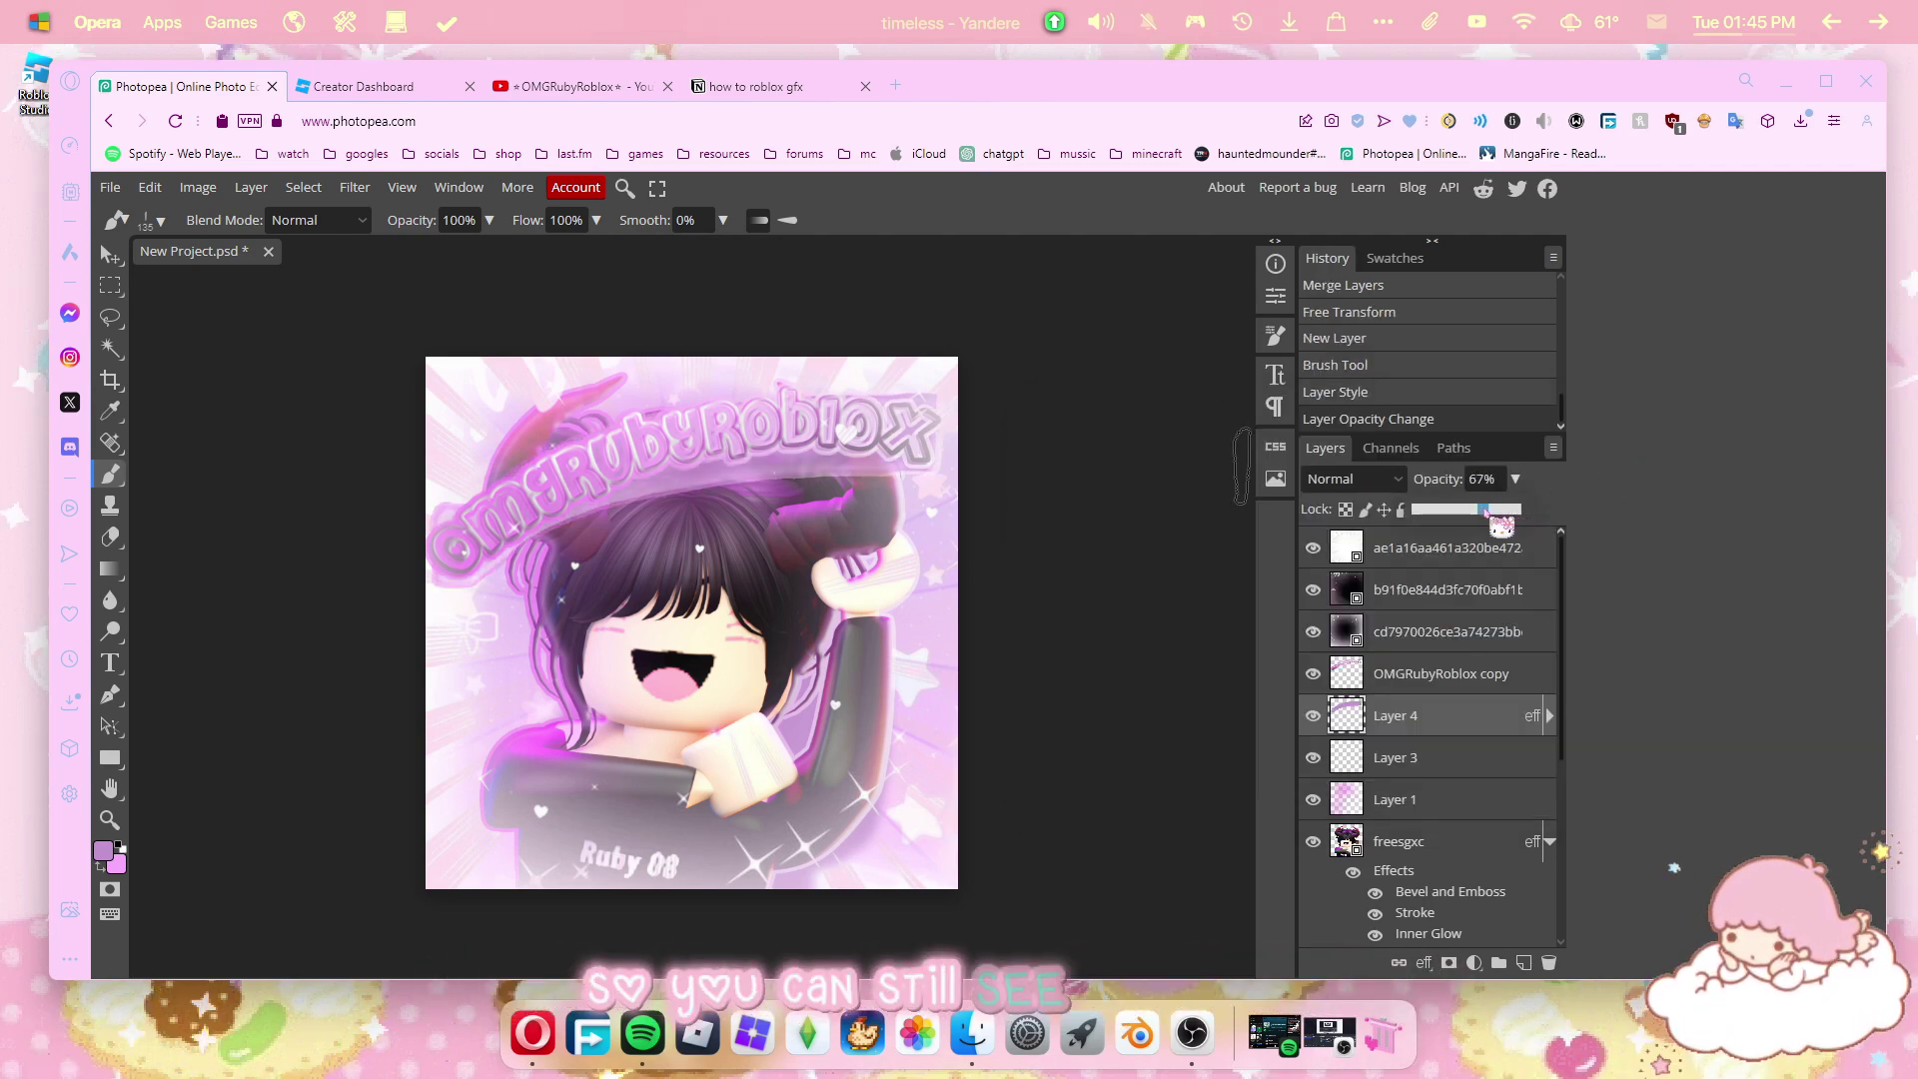
# Export the icon as an 800 × 800 px PNG at 100% quality, saved as "OMGRubyRoblox icon.png", and open it from the Downloads folder.
pyautogui.click(110, 187)
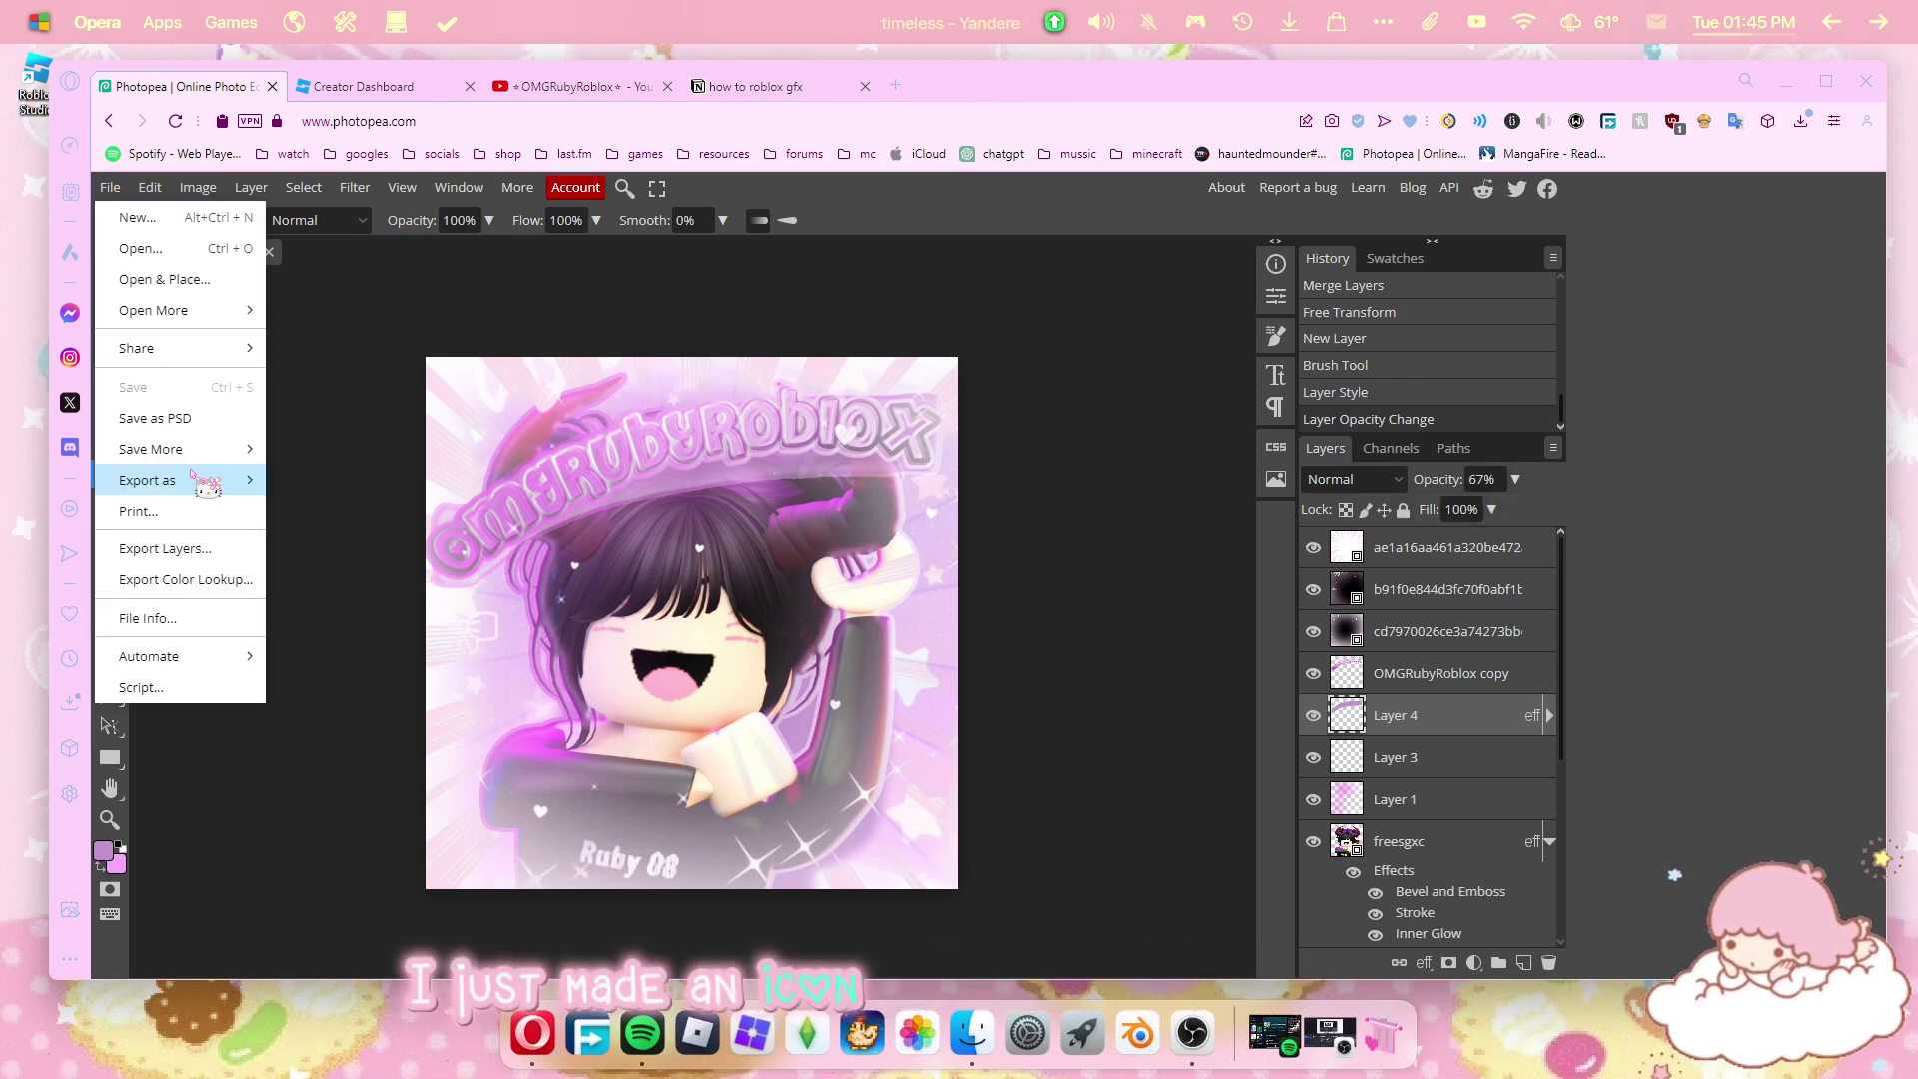
pyautogui.moveTo(200, 479)
pyautogui.click(305, 481)
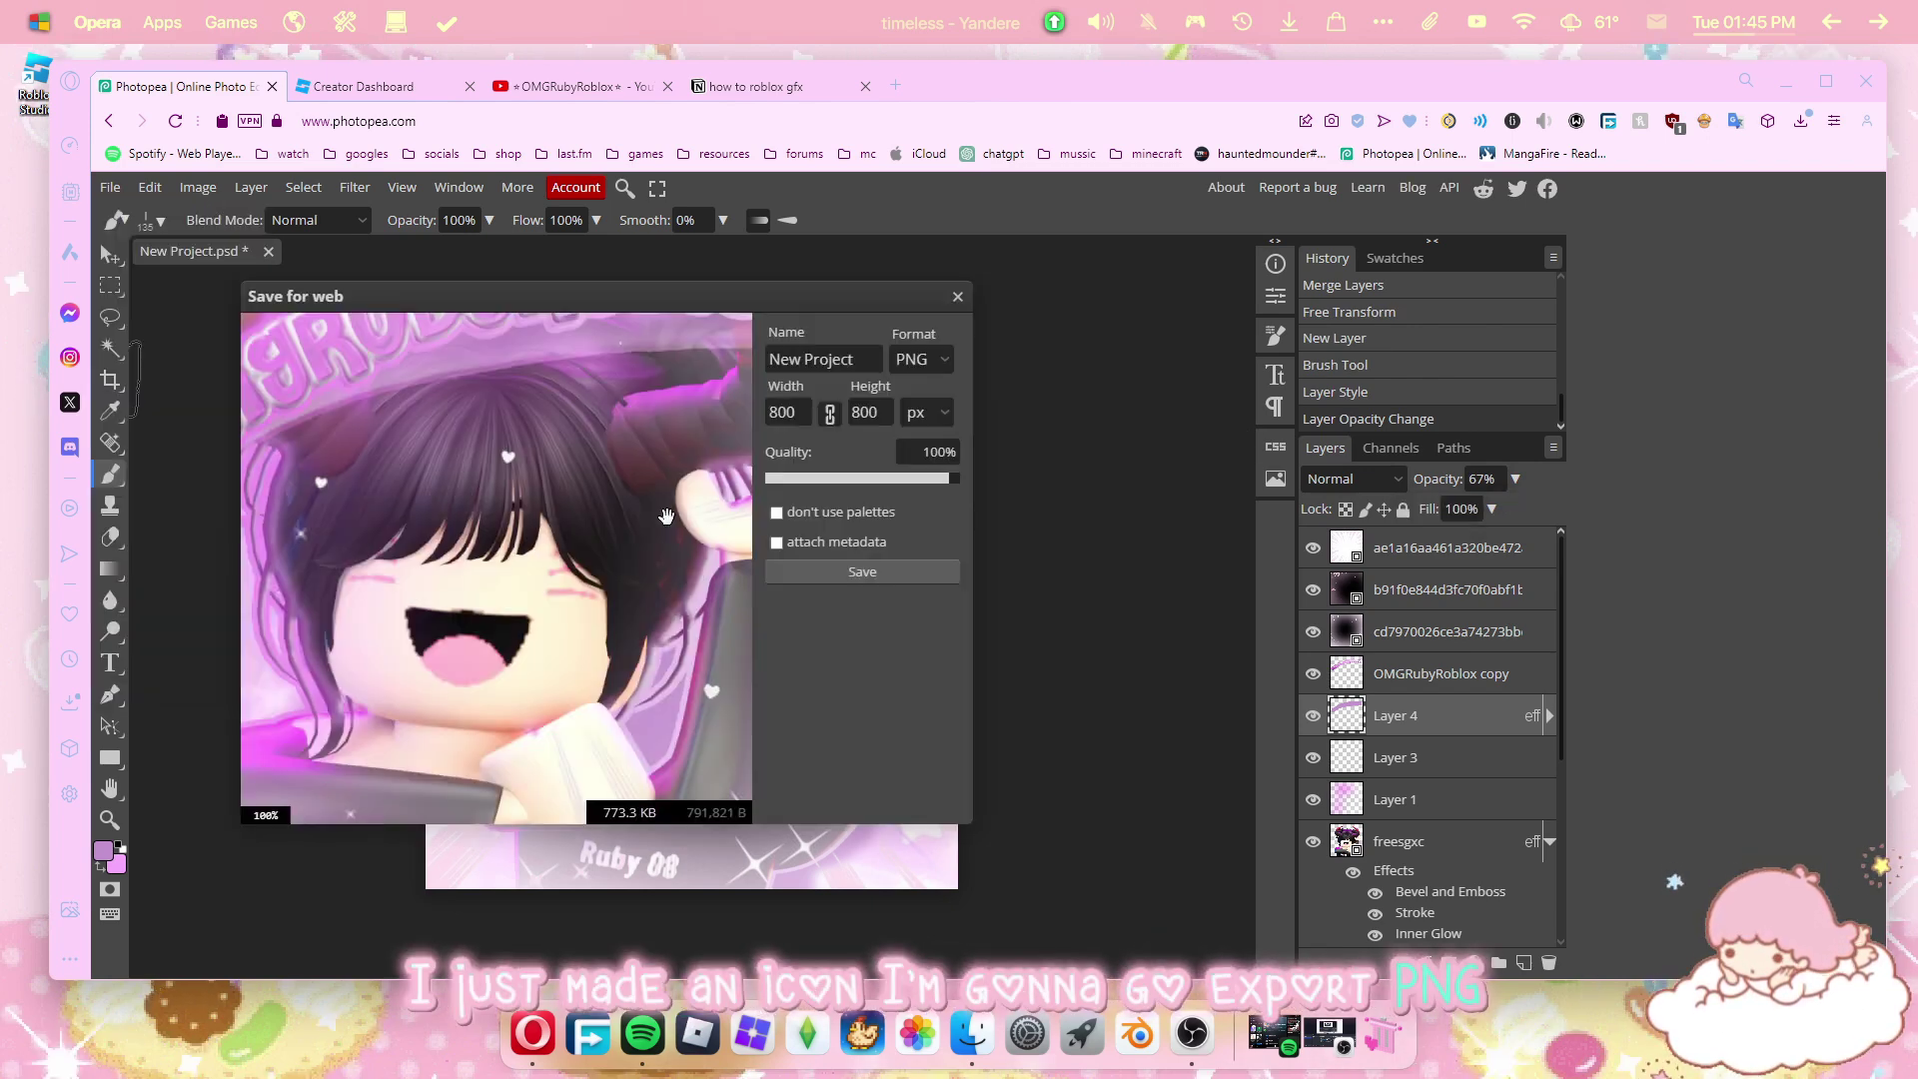
pyautogui.click(856, 569)
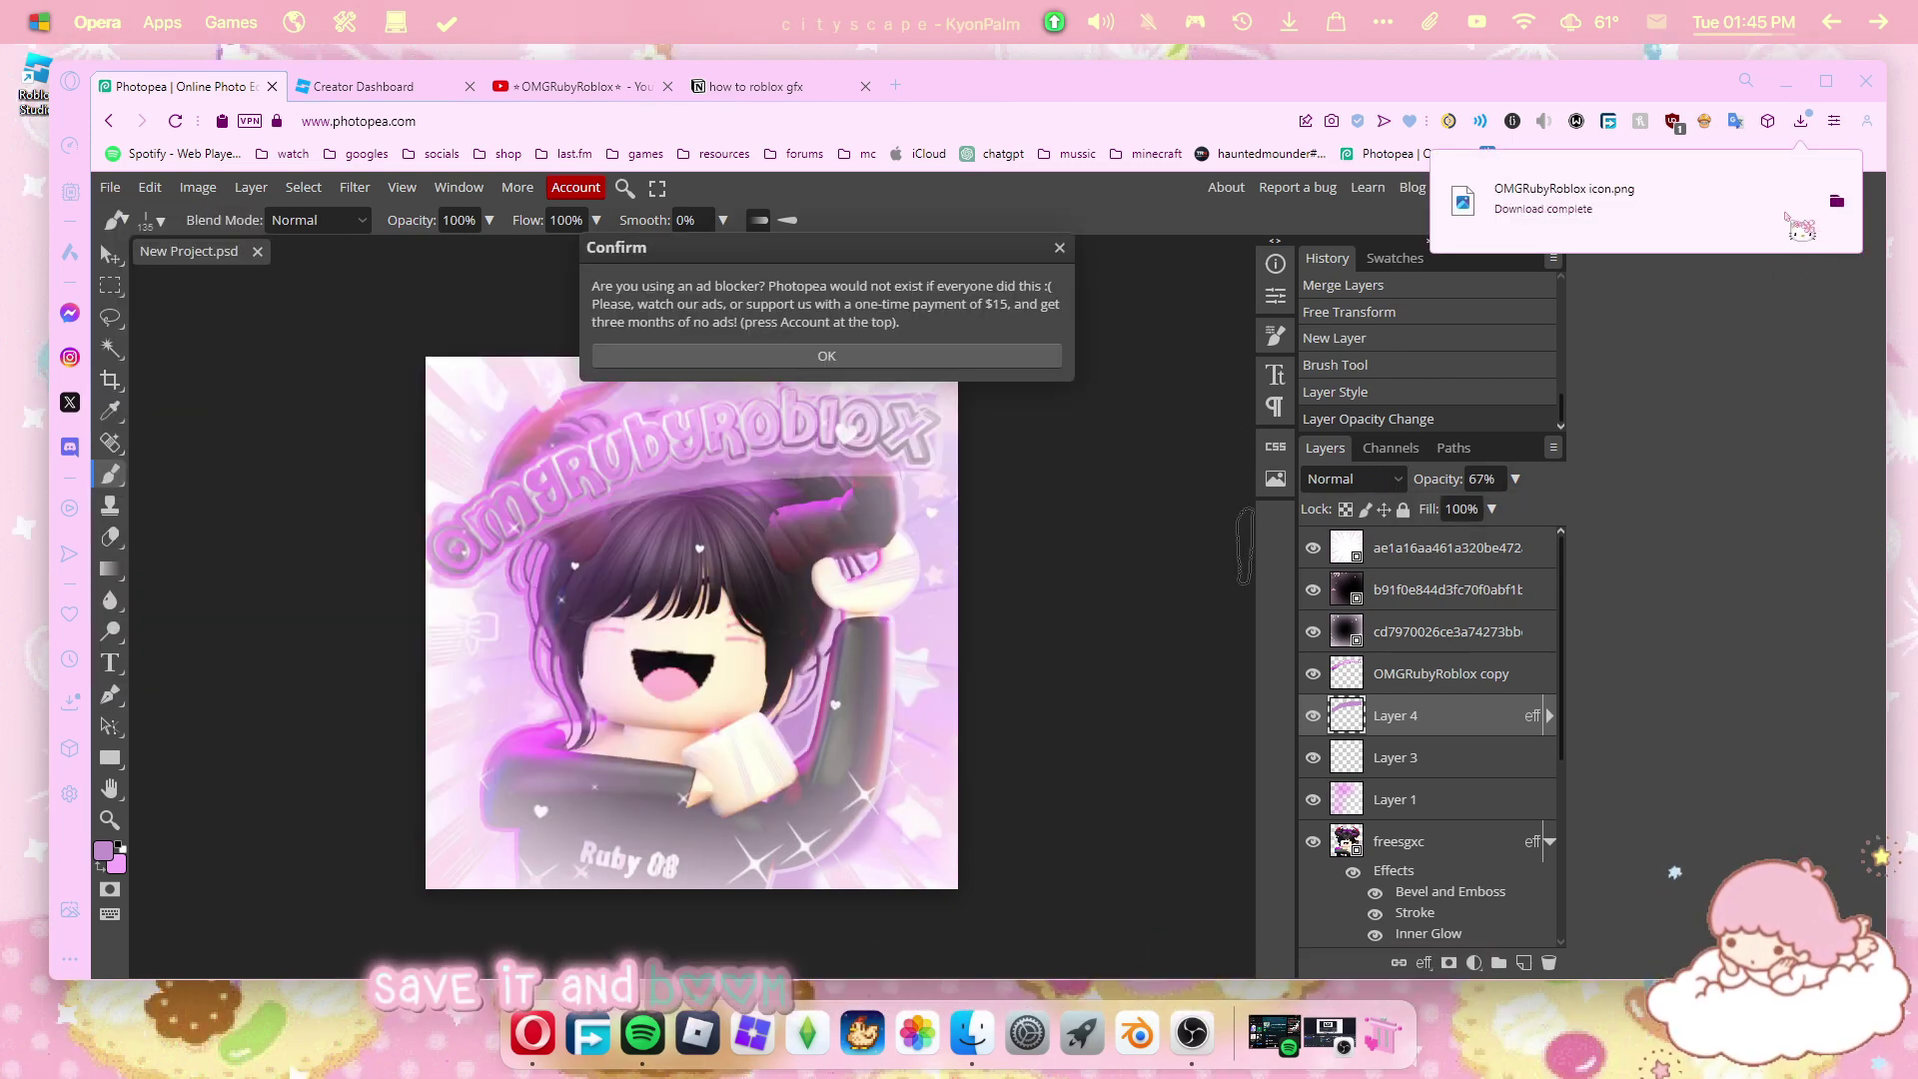
pyautogui.click(1837, 201)
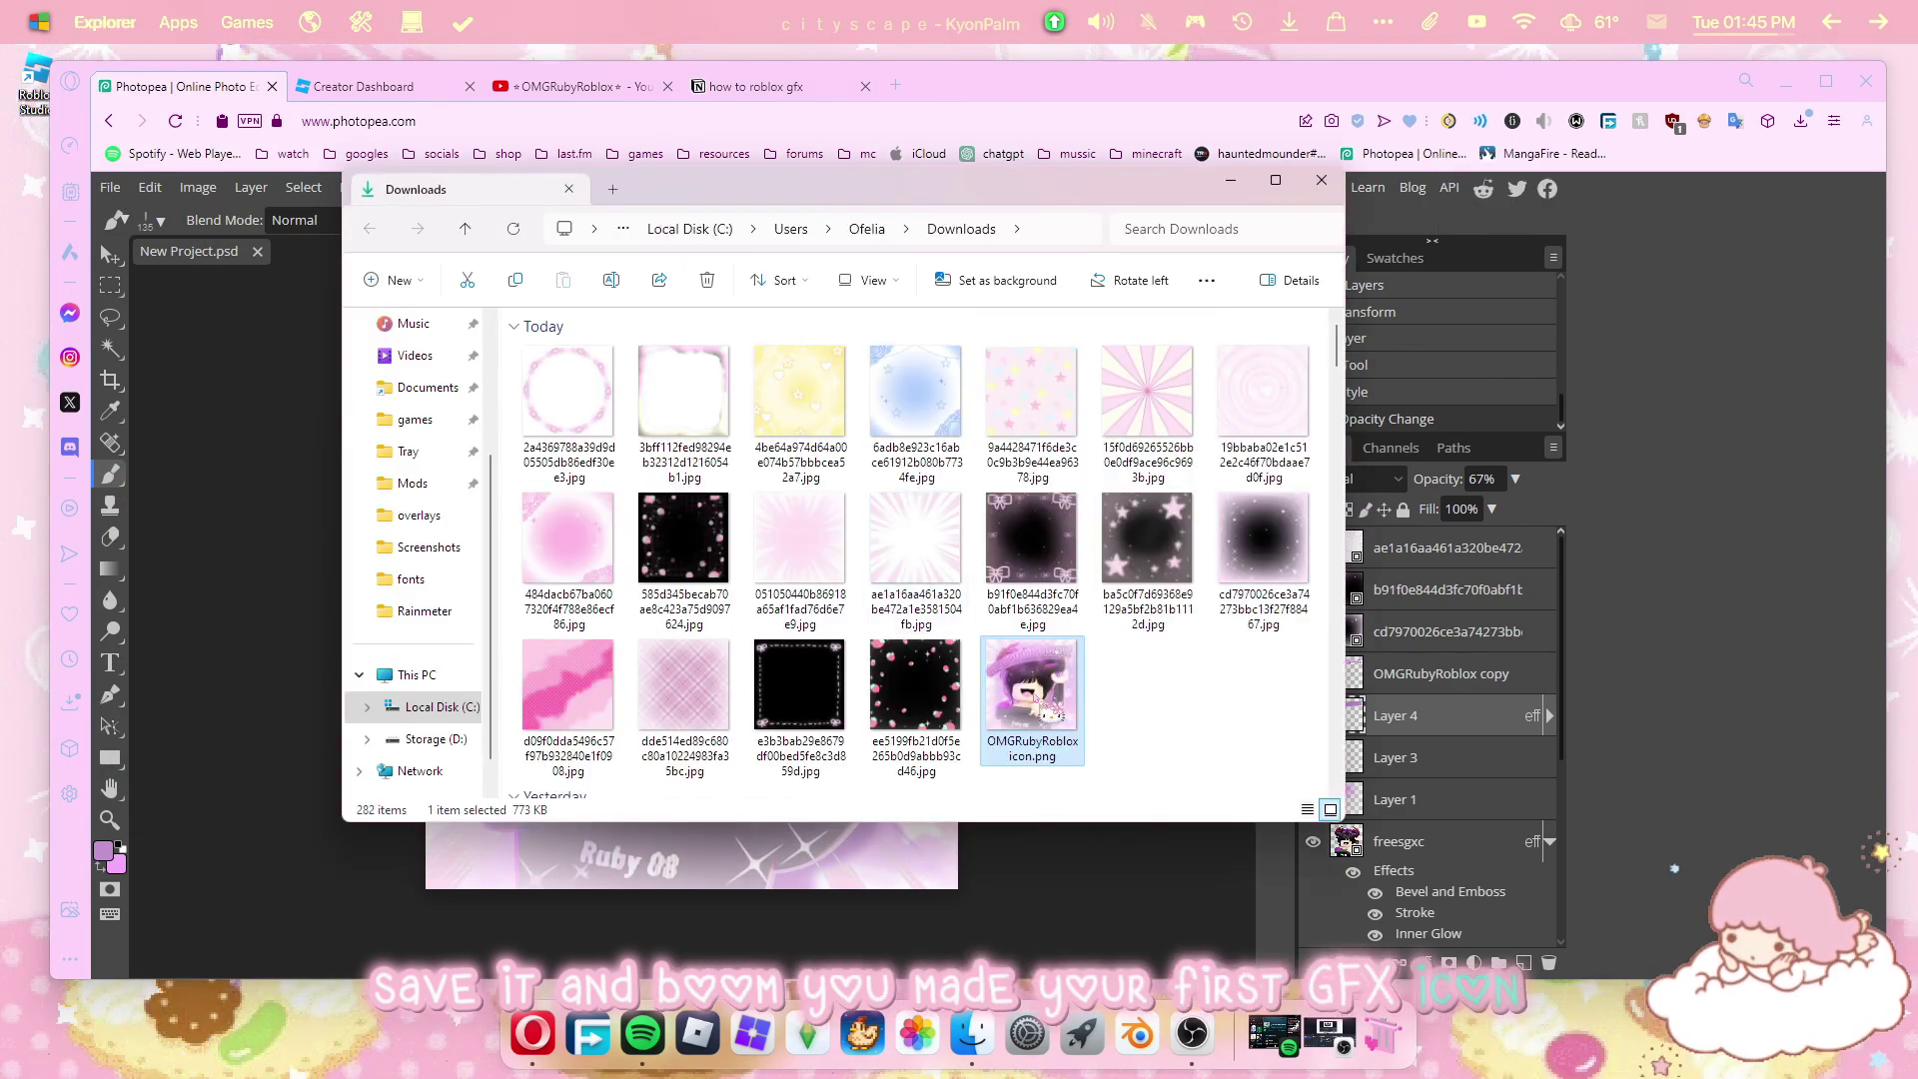
pyautogui.doubleClick(1046, 712)
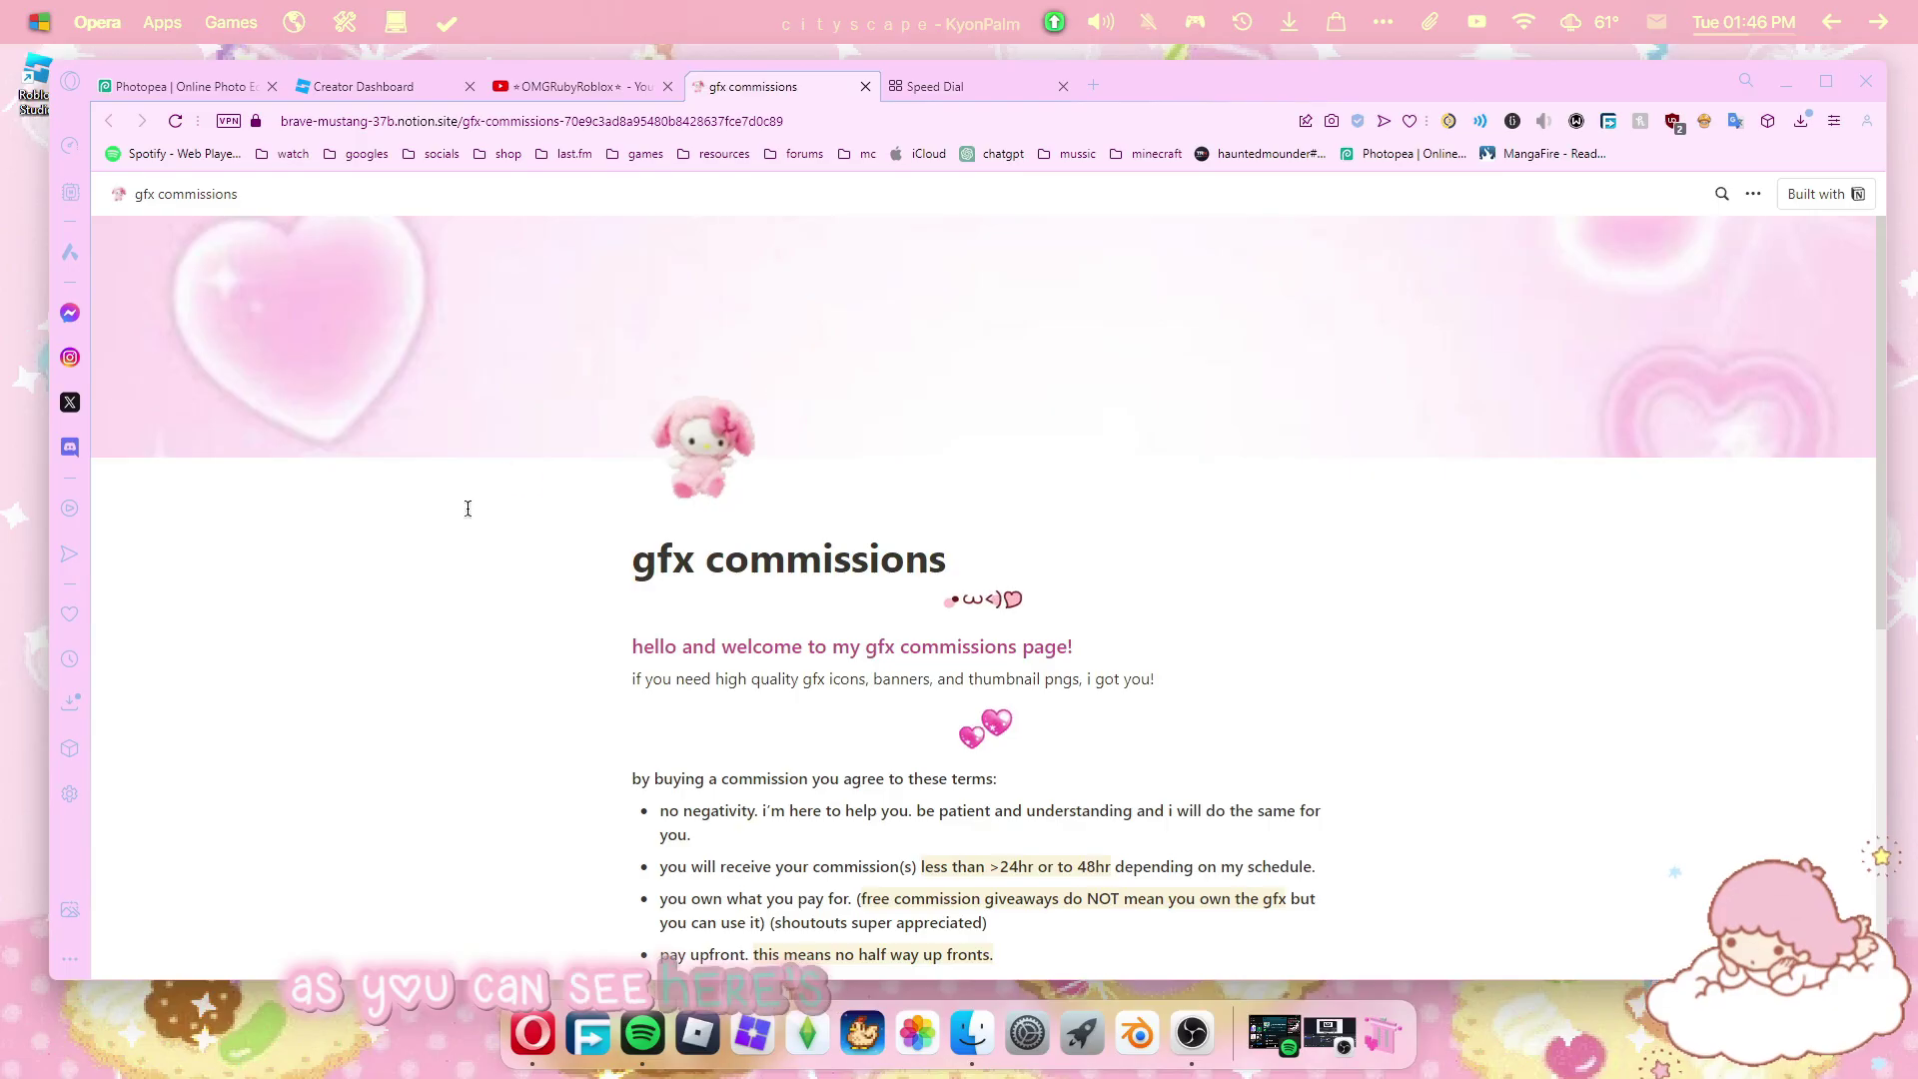
pyautogui.scroll(-5, 929, 706)
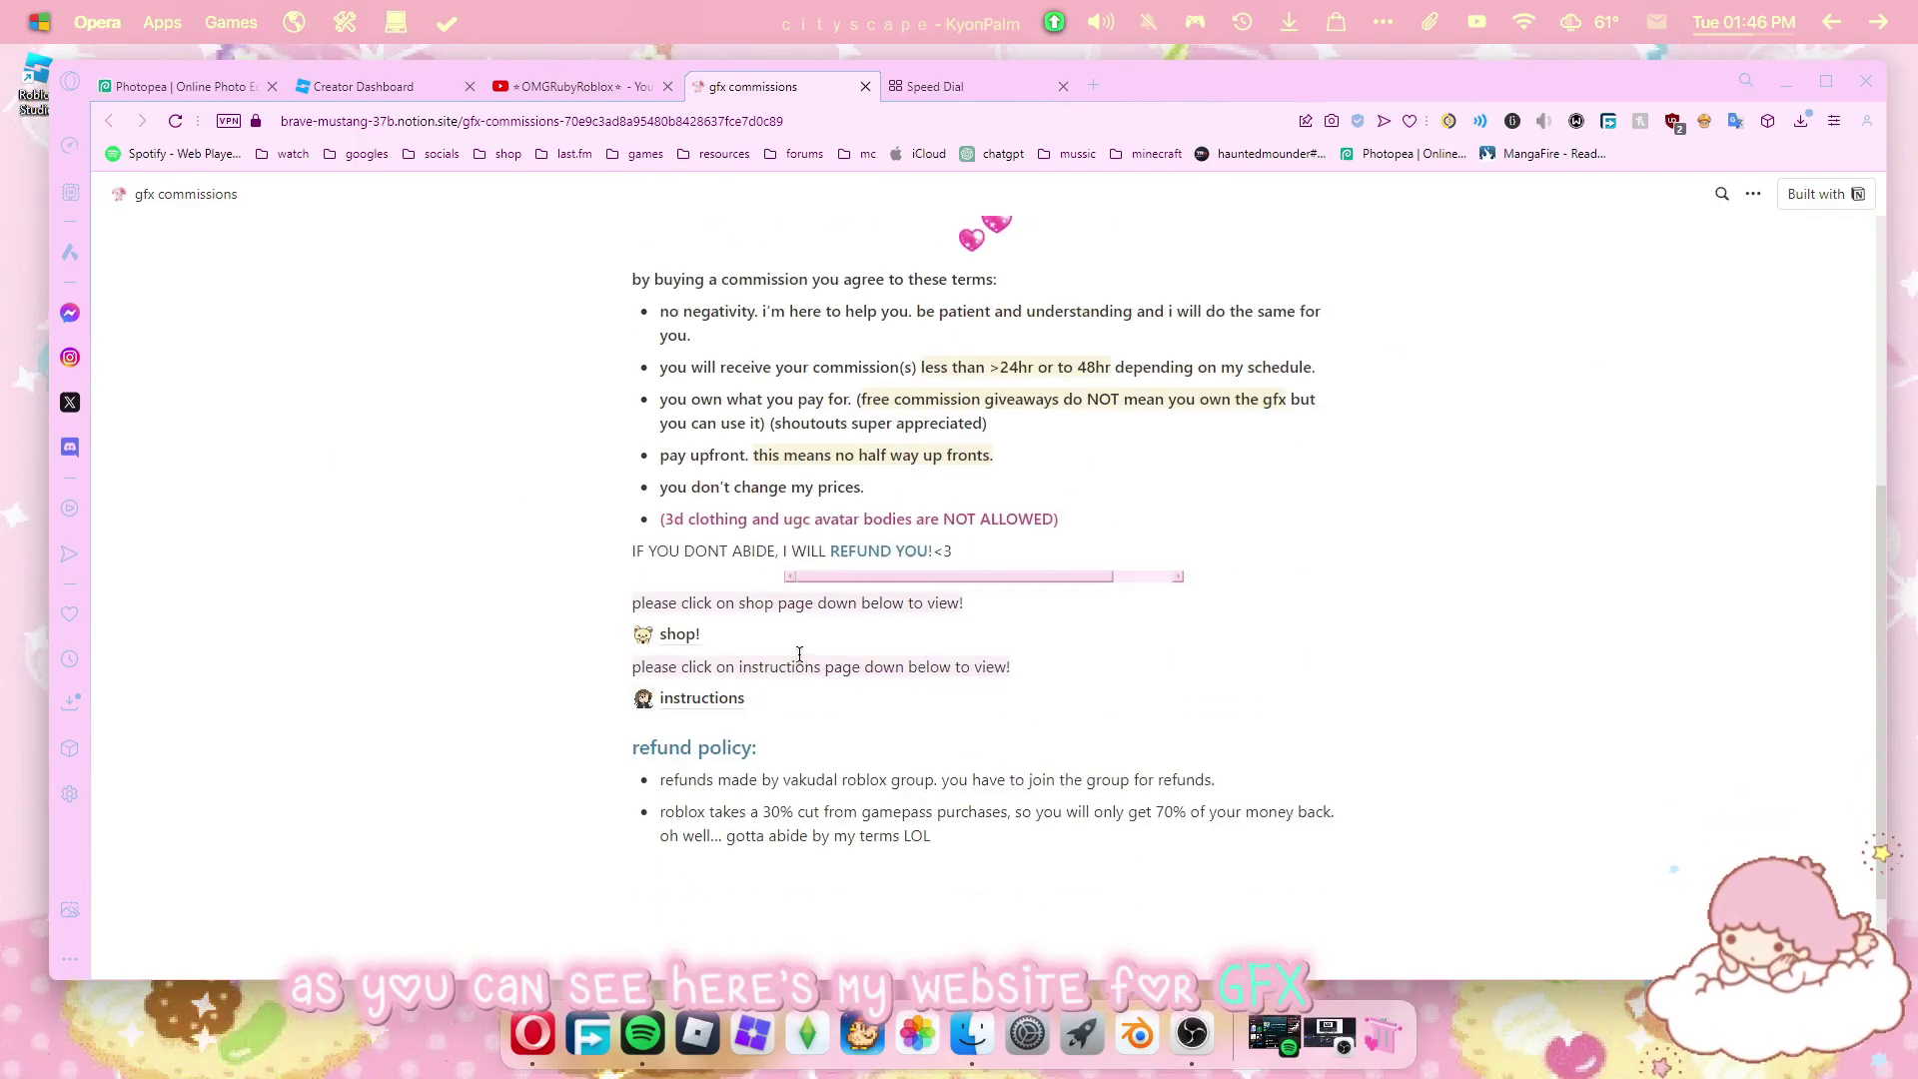
pyautogui.scroll(2, 463, 679)
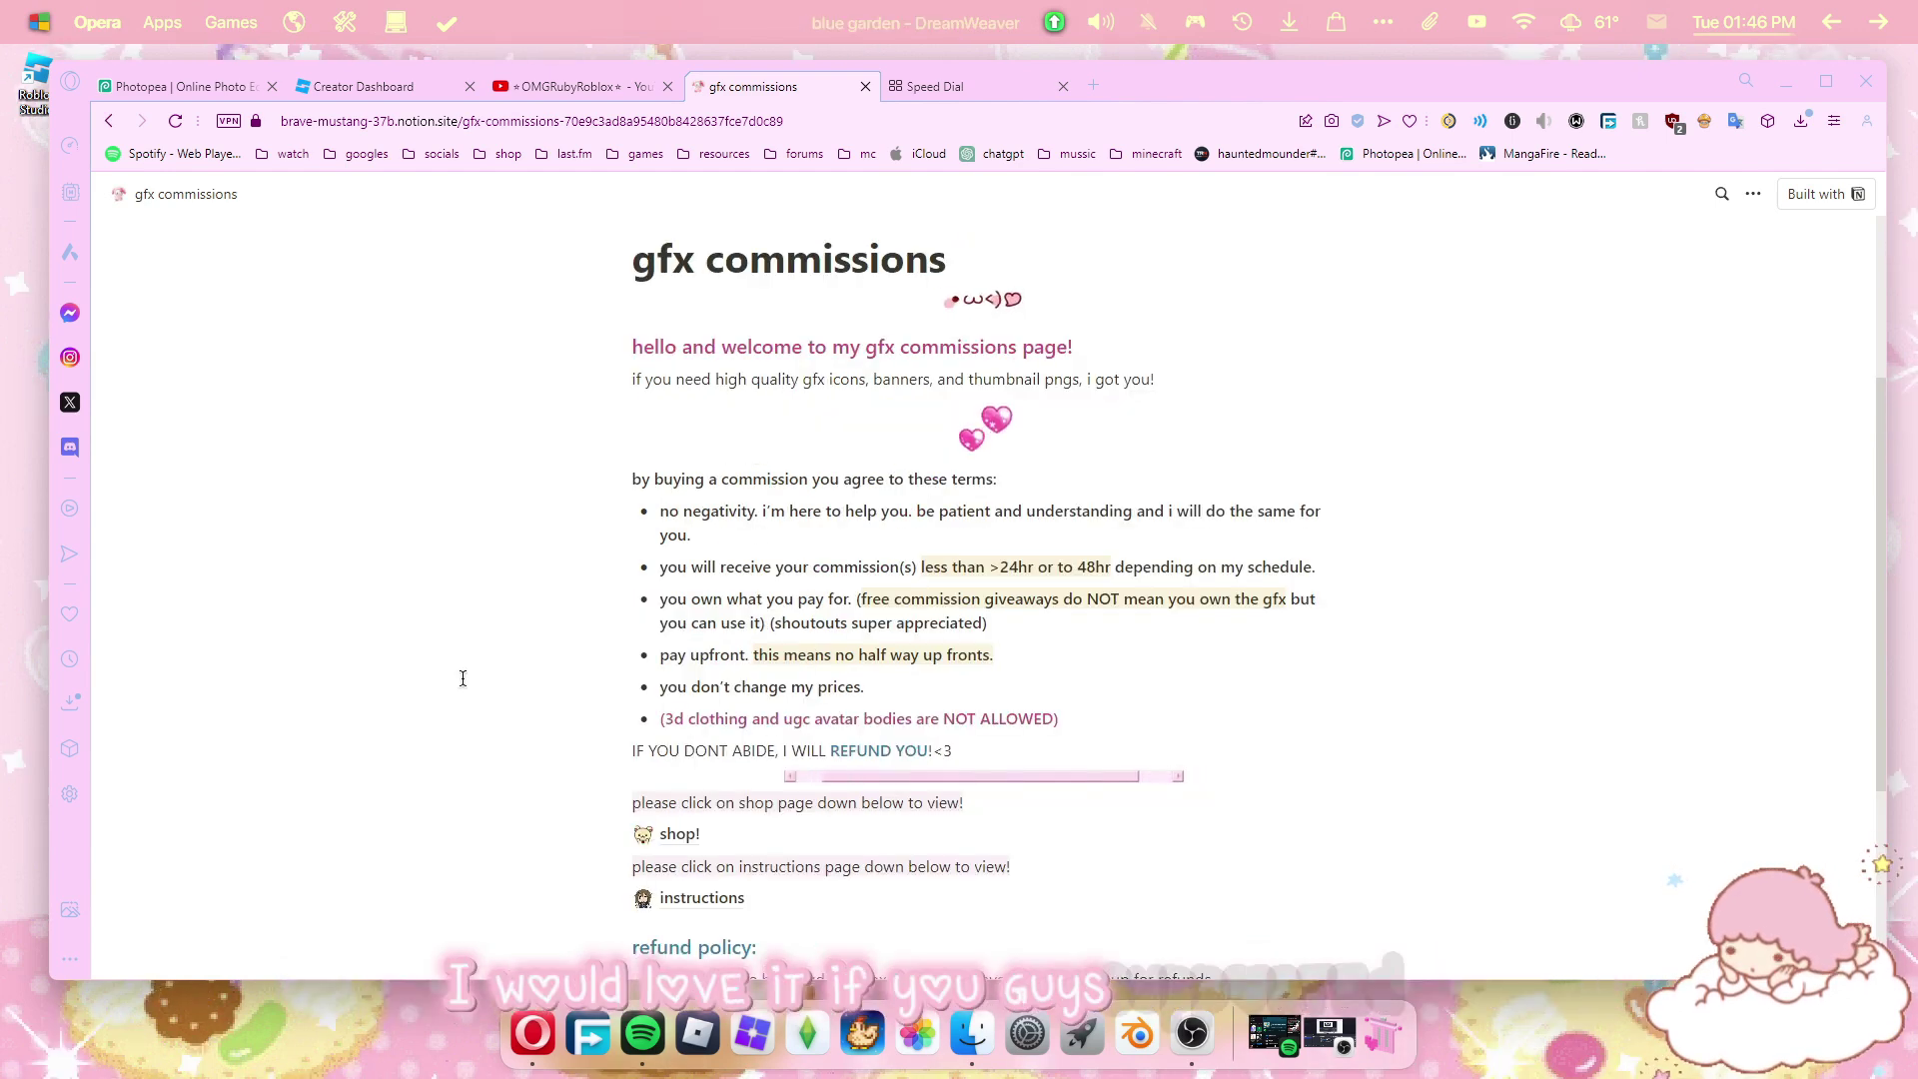
pyautogui.scroll(3, 462, 679)
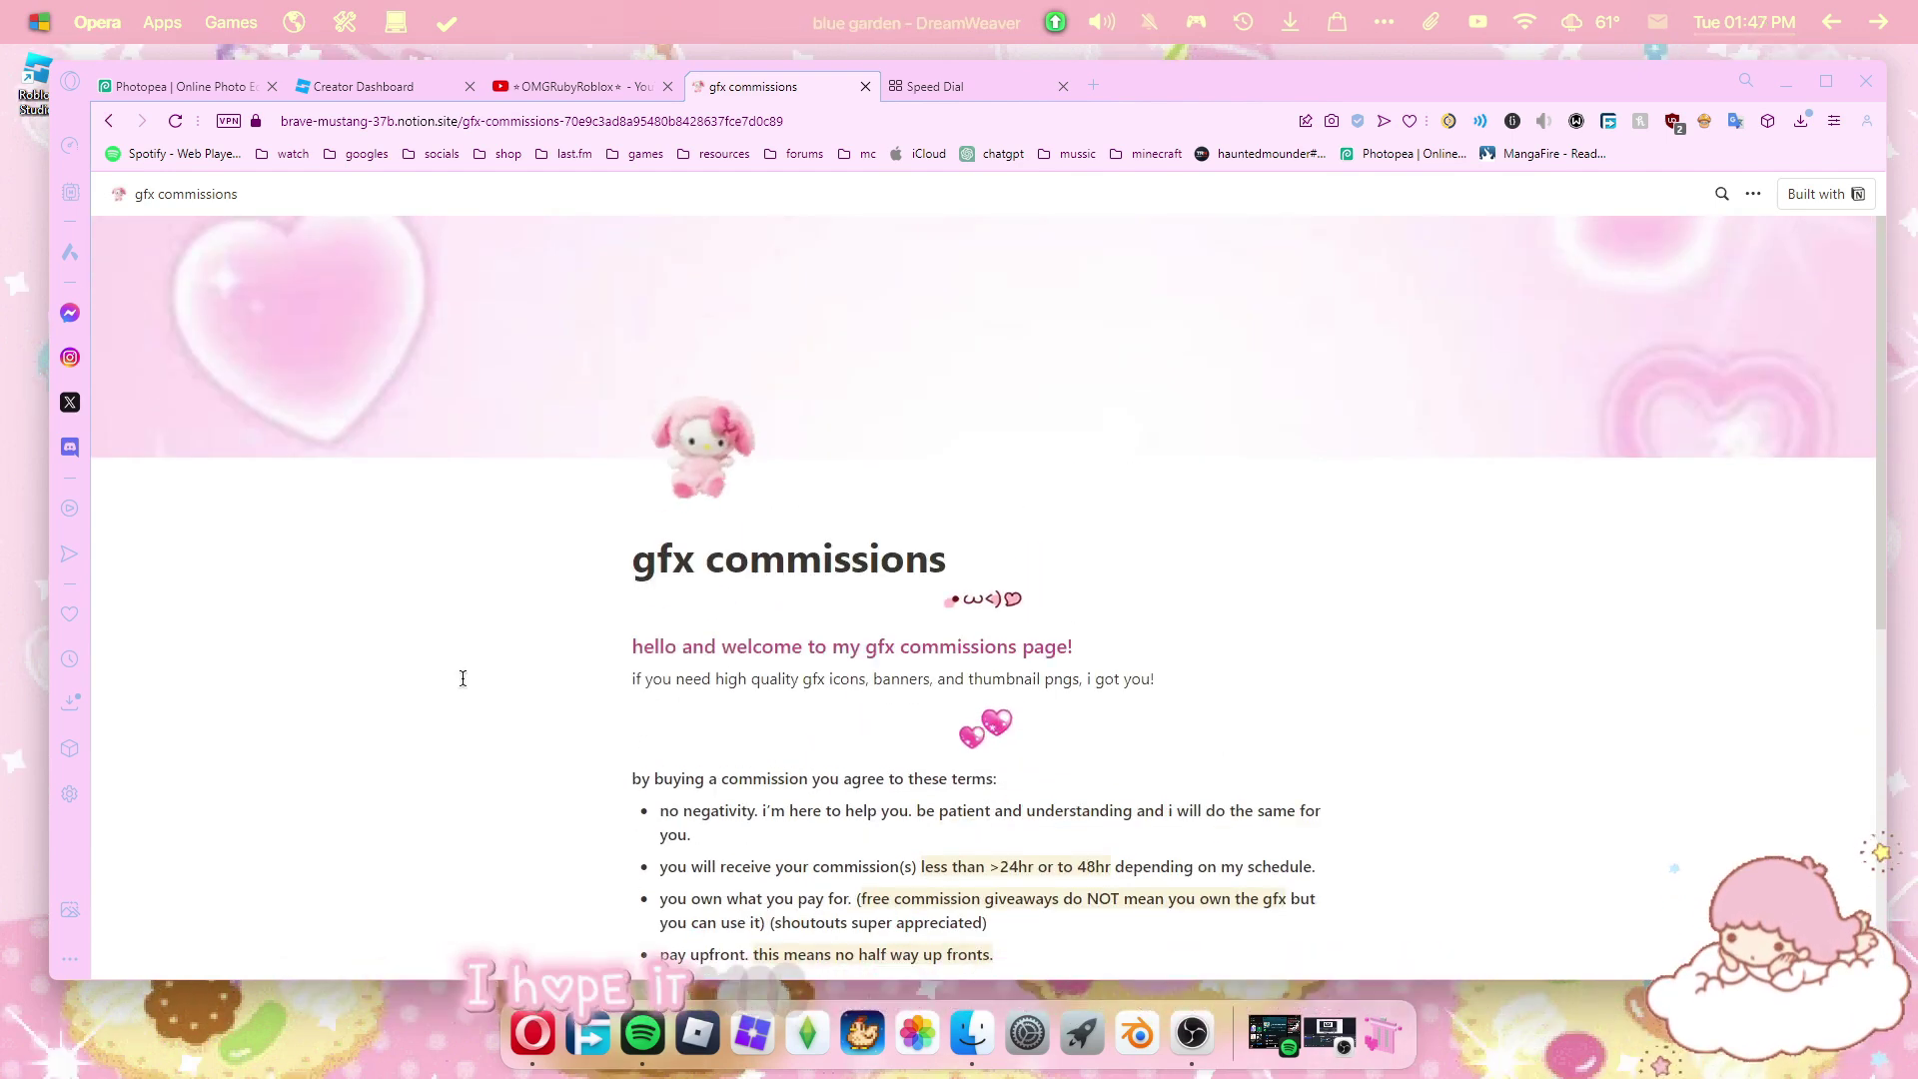